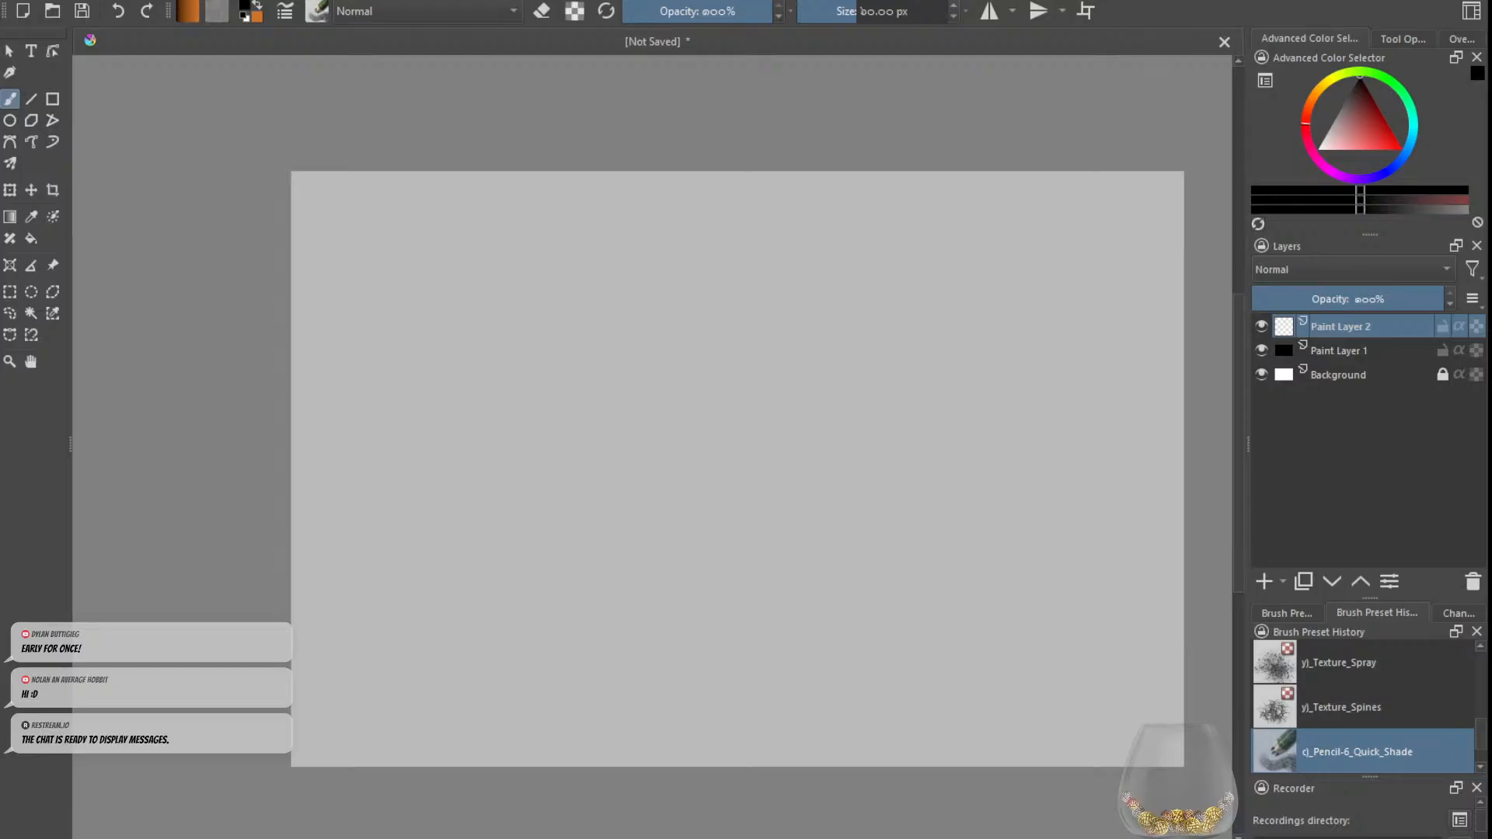
Step: Paste the copied Rust and trenches text image into the document as a new layer
left_click_drag(869, 523, 798, 459)
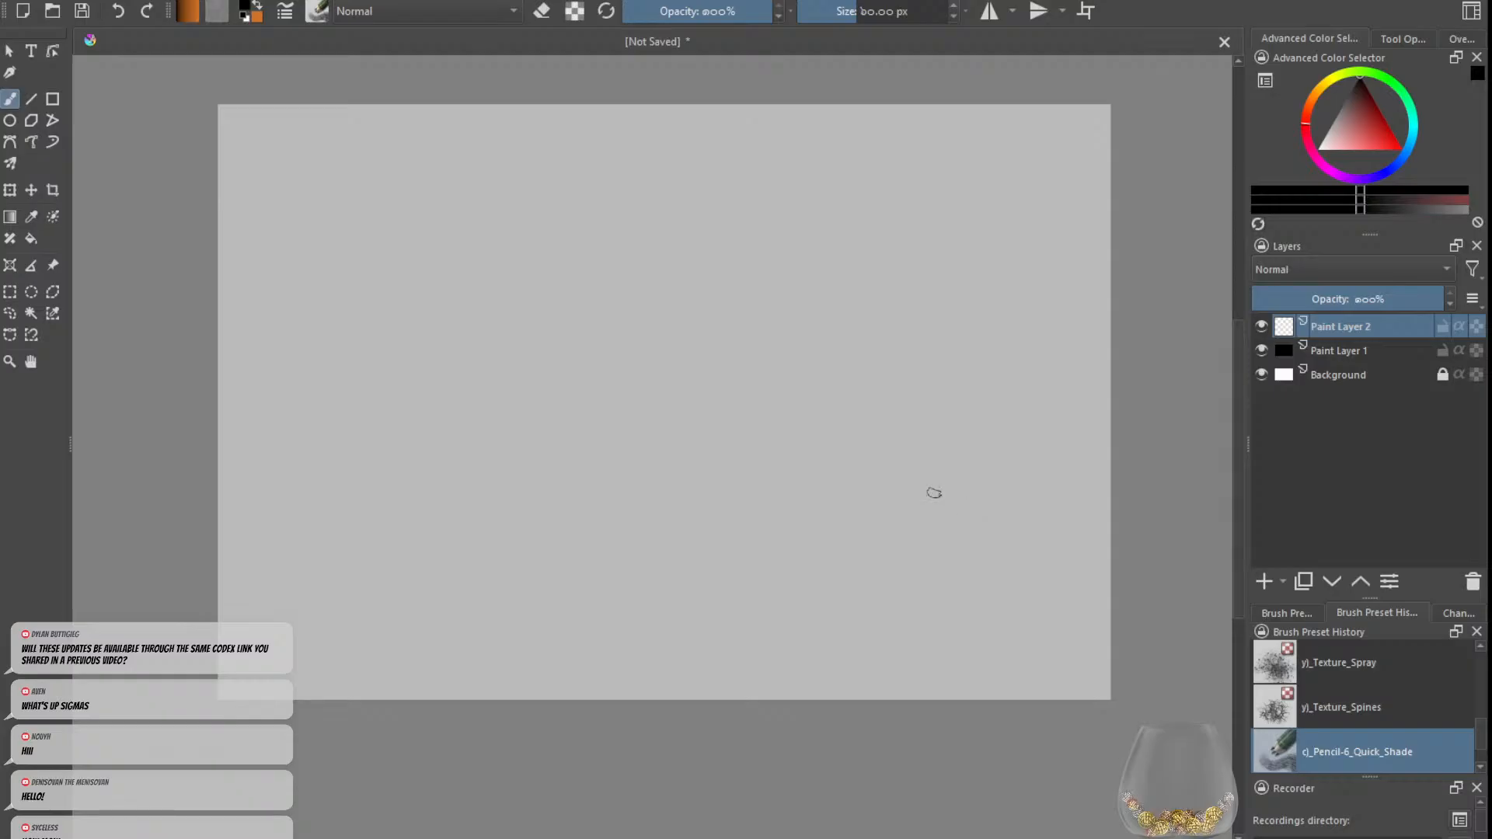
left_click_drag(842, 481, 885, 486)
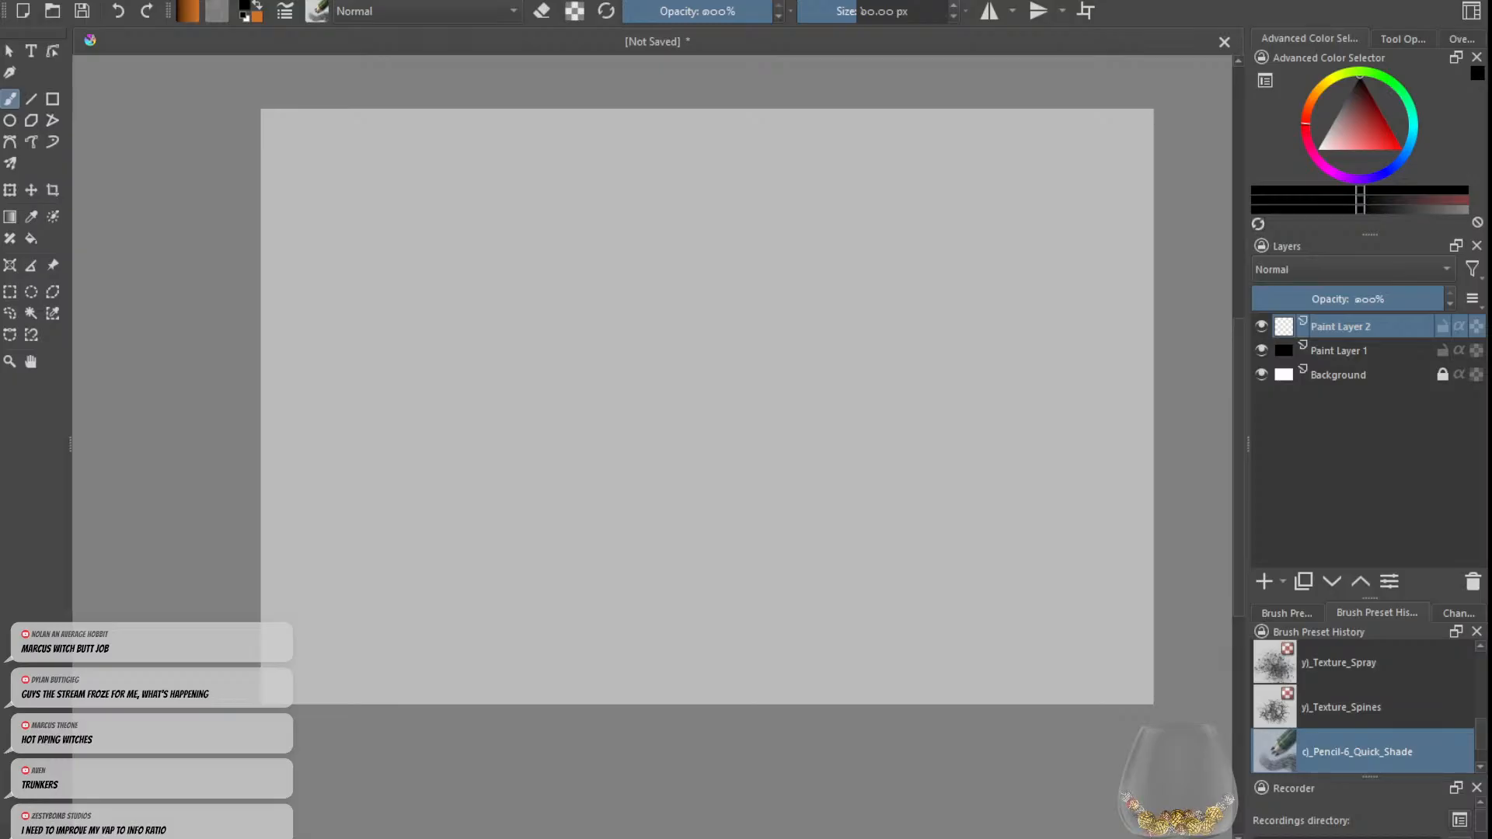
key("ctrl+v")
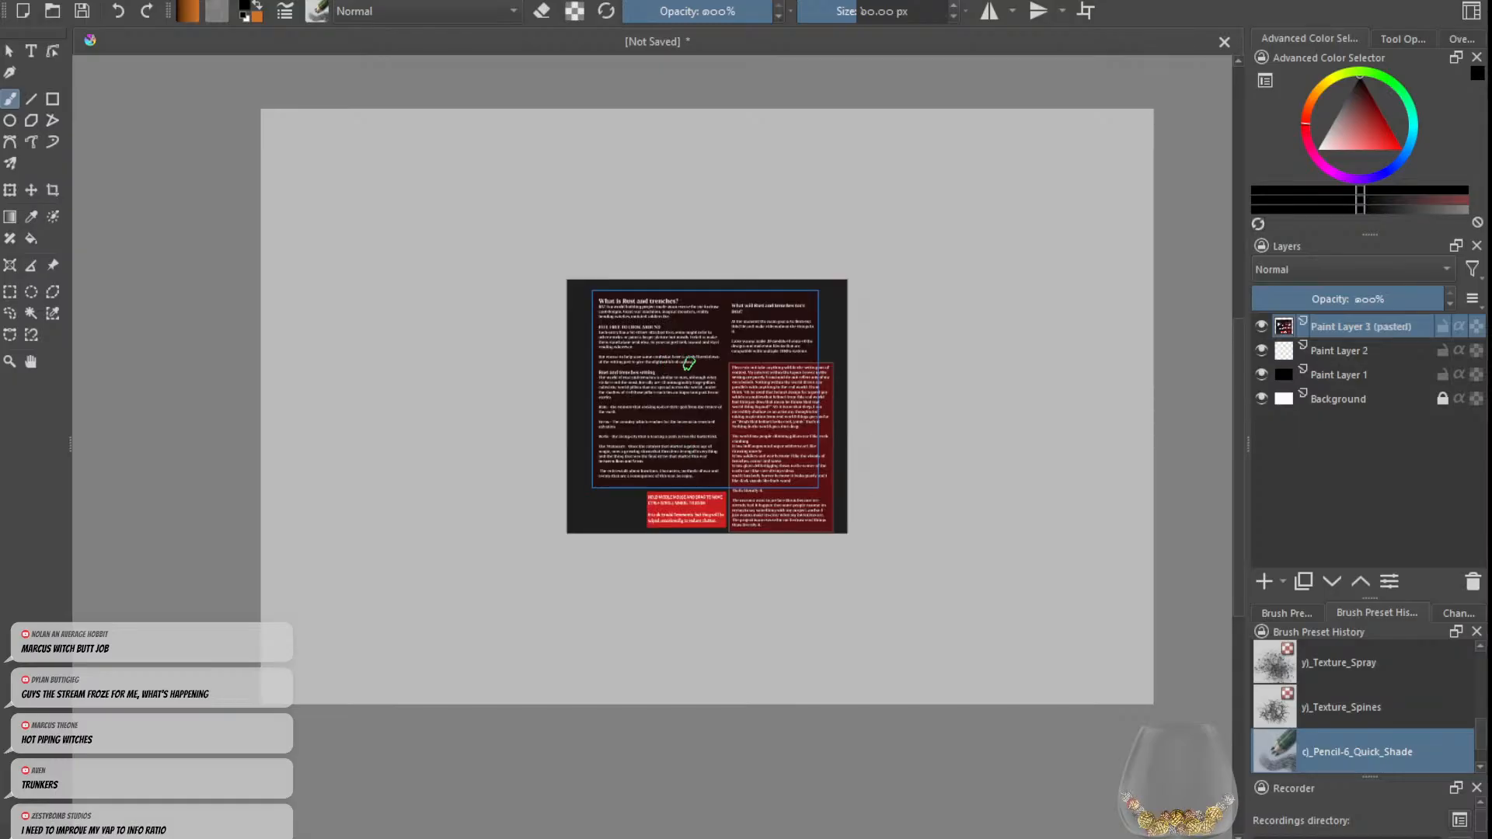
scroll(740, 345, "up", 2)
scroll(771, 362, "up", 2)
scroll(771, 362, "down", 1)
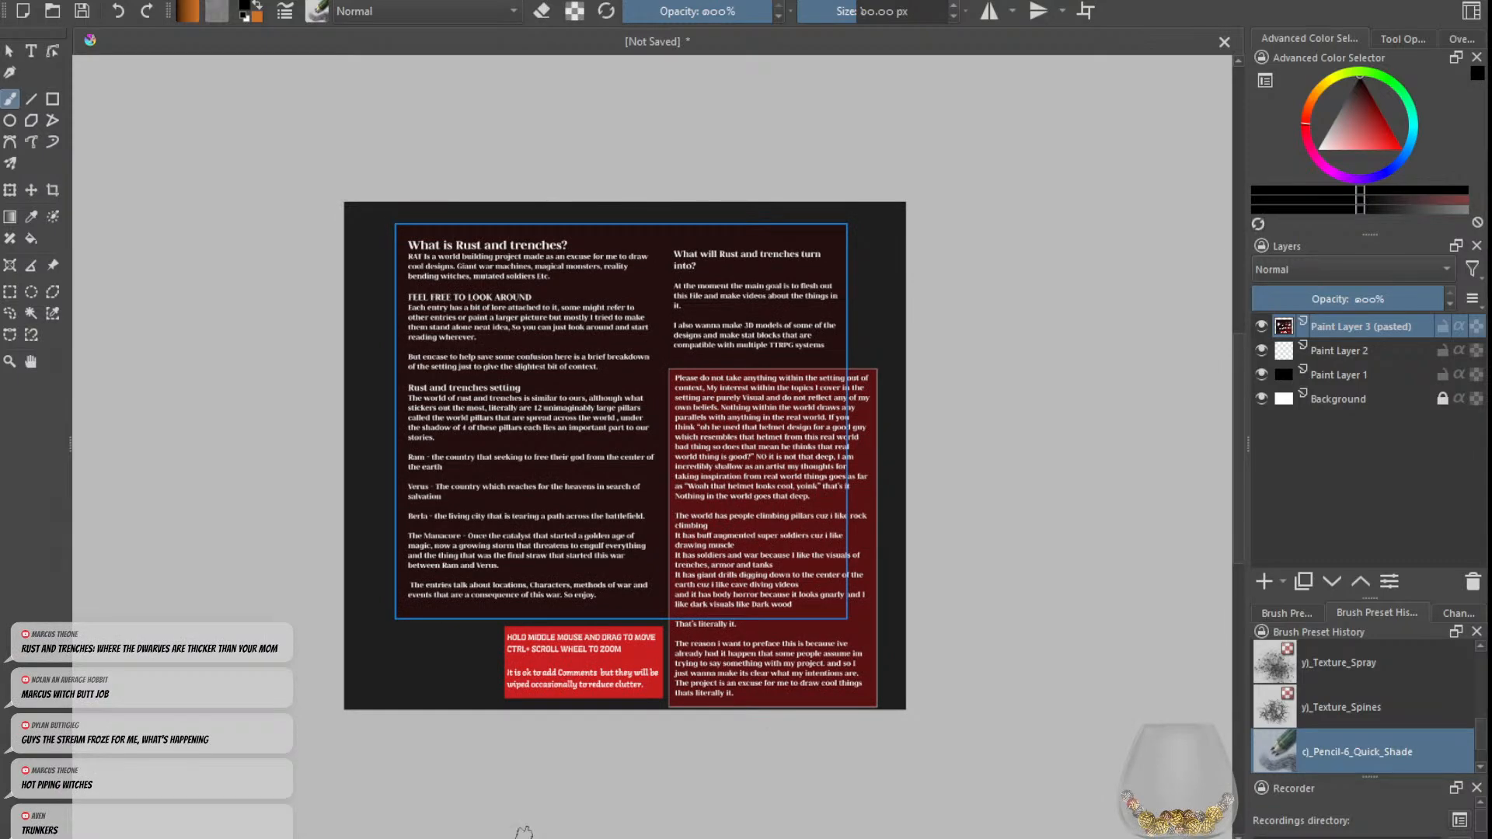
Step: Read the introduction and the start of the setting section in the pasted Rust and trenches text
scroll(490, 458, "up", 3)
scroll(597, 404, "down", 3)
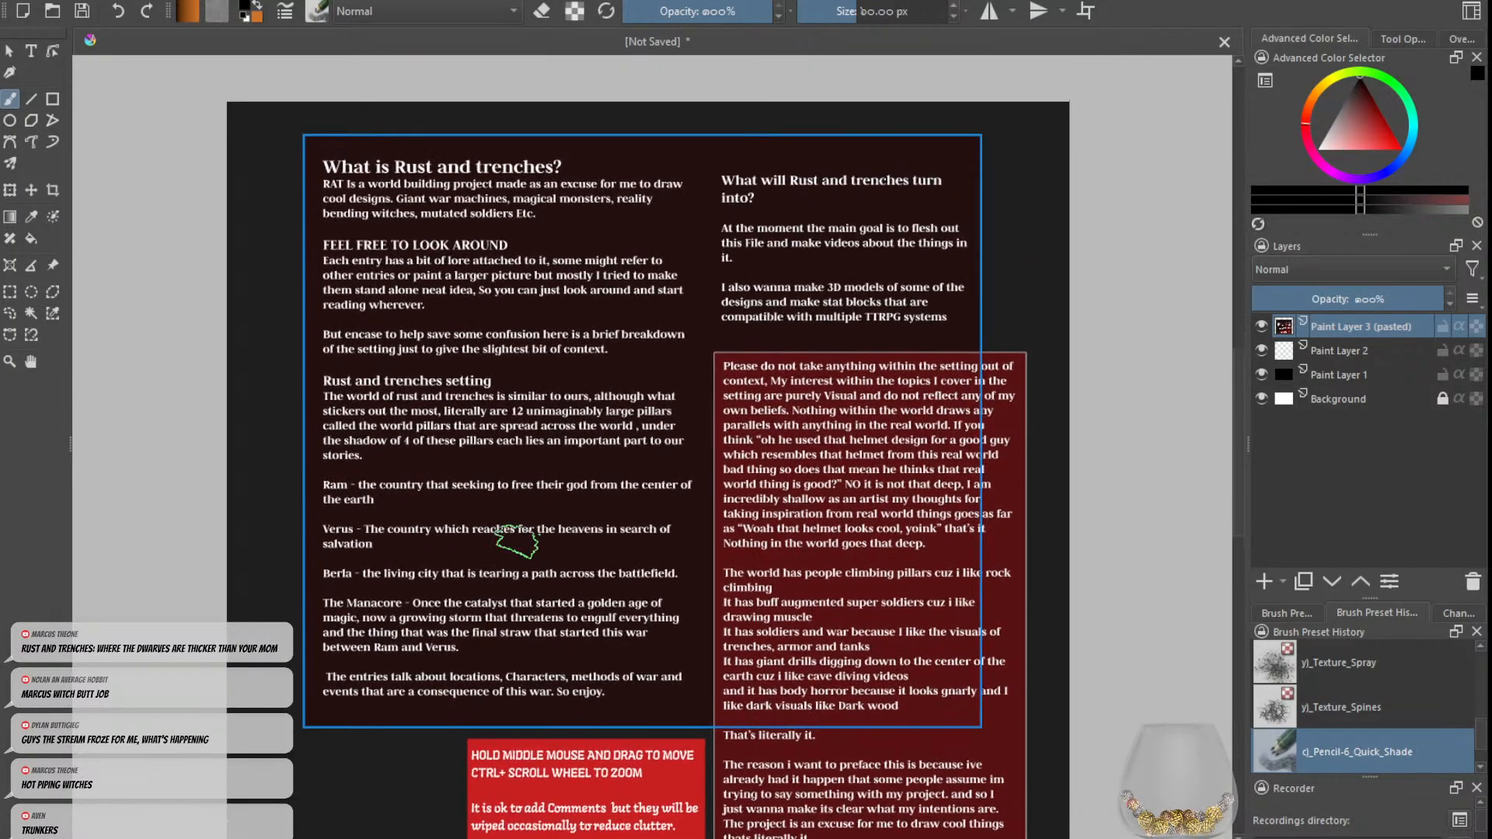
scroll(579, 247, "up", 2)
scroll(579, 247, "up", 2)
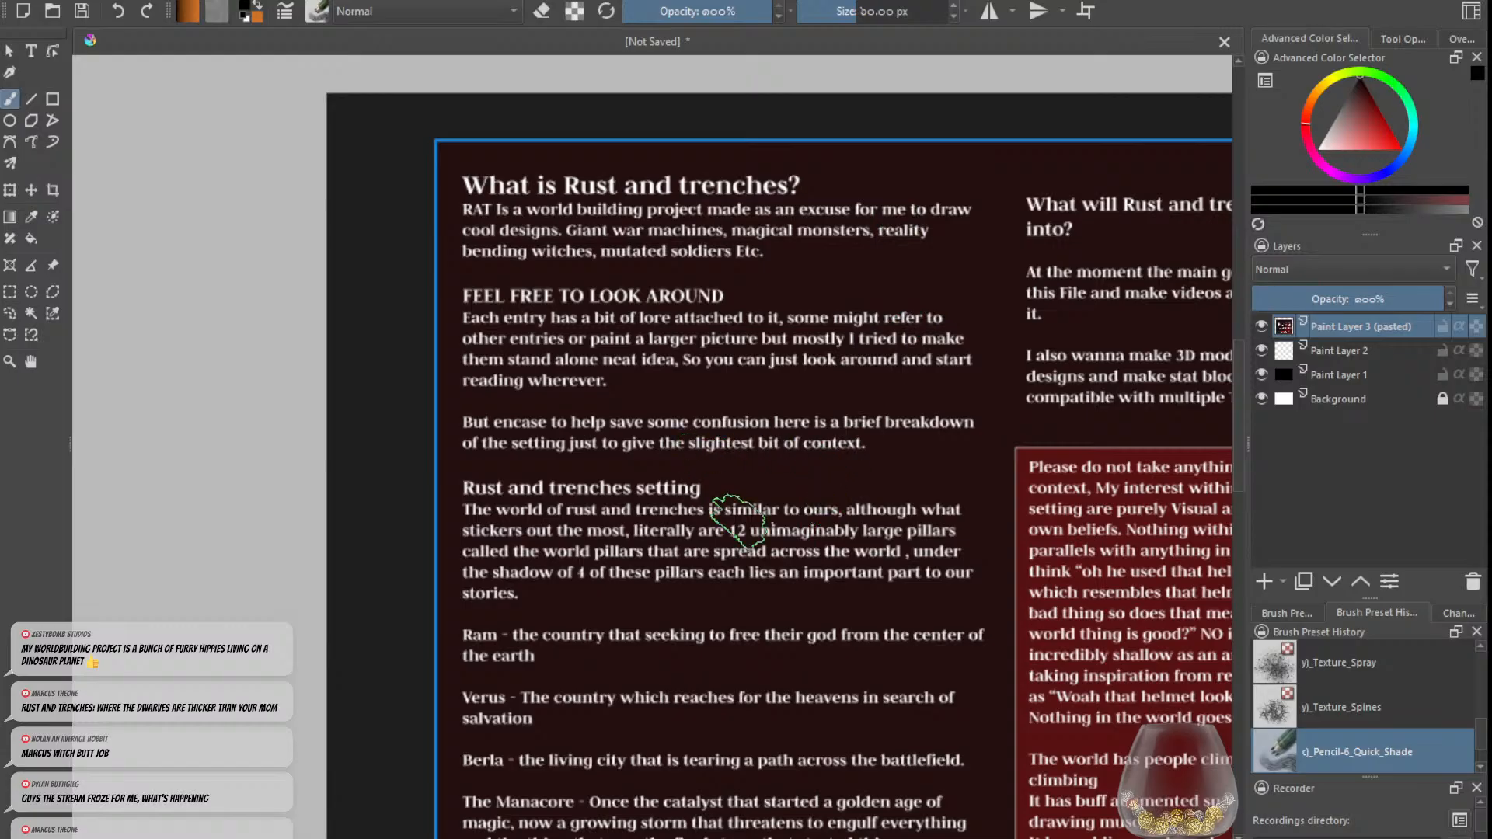
left_click_drag(736, 522, 717, 480)
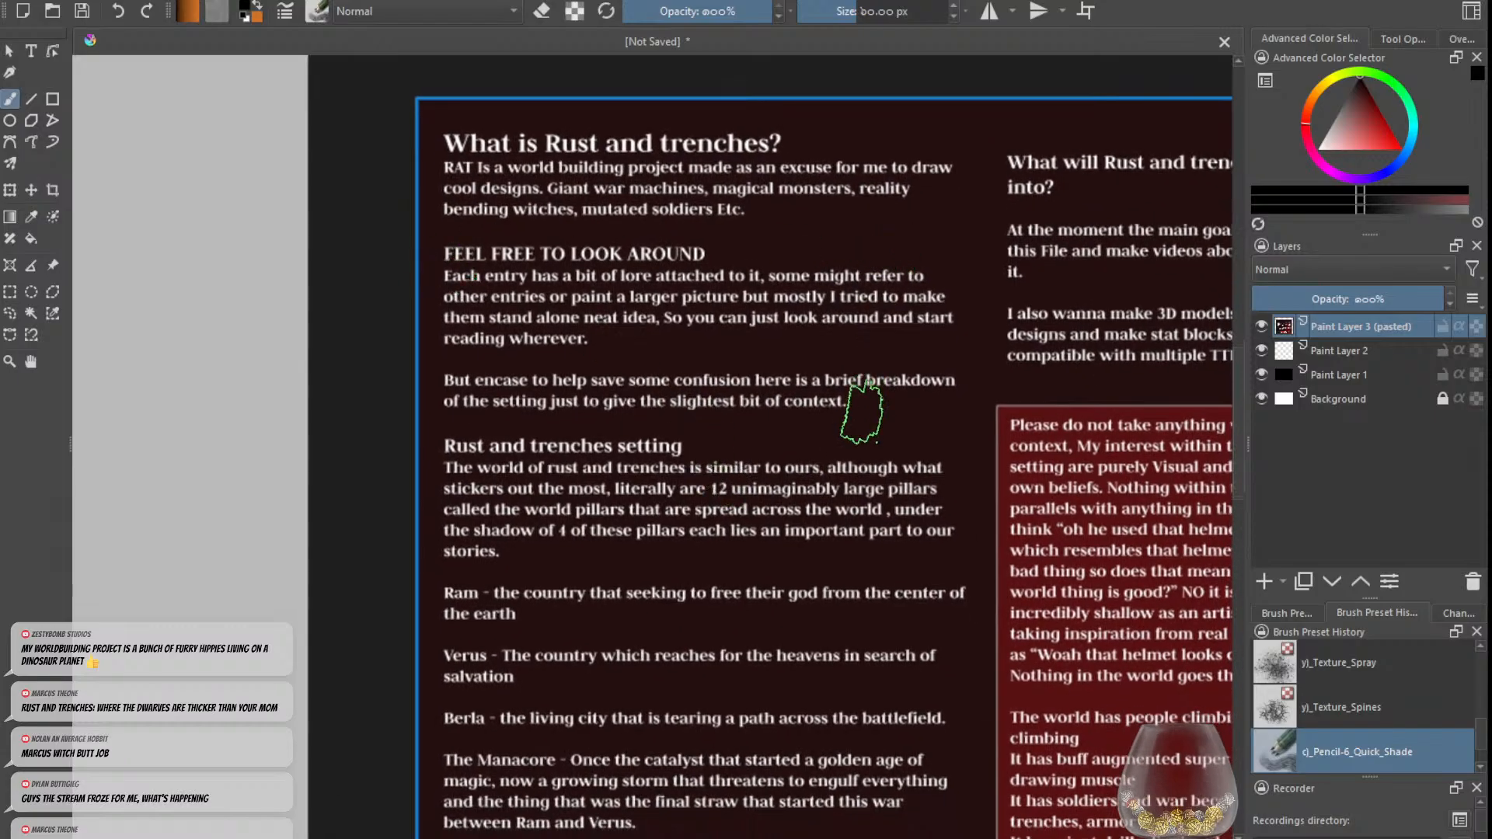
scroll(855, 420, "down", 3)
left_click_drag(860, 469, 820, 420)
scroll(692, 558, "up", 3)
scroll(766, 436, "down", 1)
left_click_drag(952, 392, 932, 425)
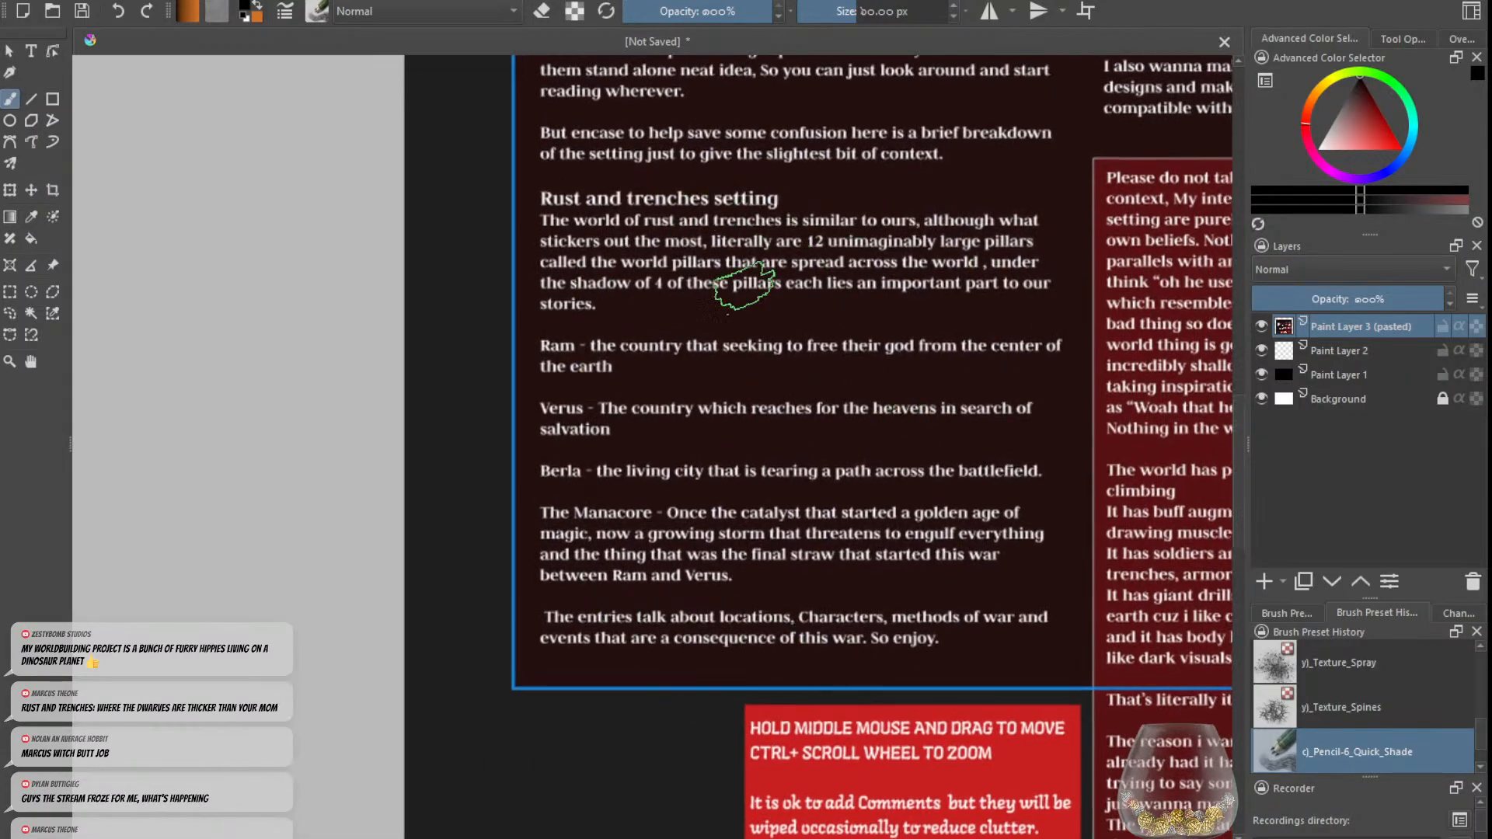
left_click_drag(800, 313, 787, 319)
scroll(788, 319, "down", 1)
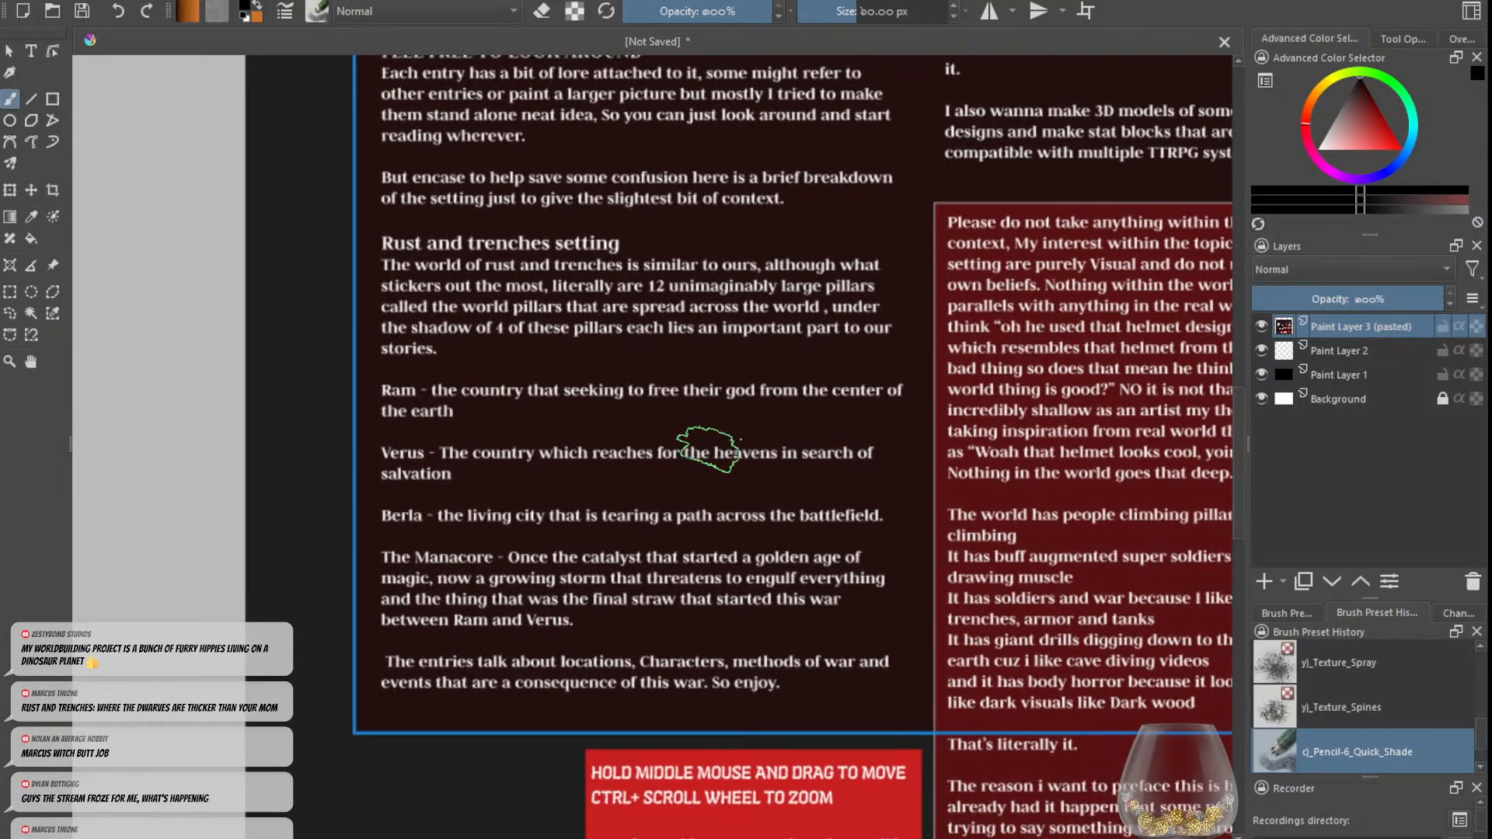
scroll(674, 523, "down", 2)
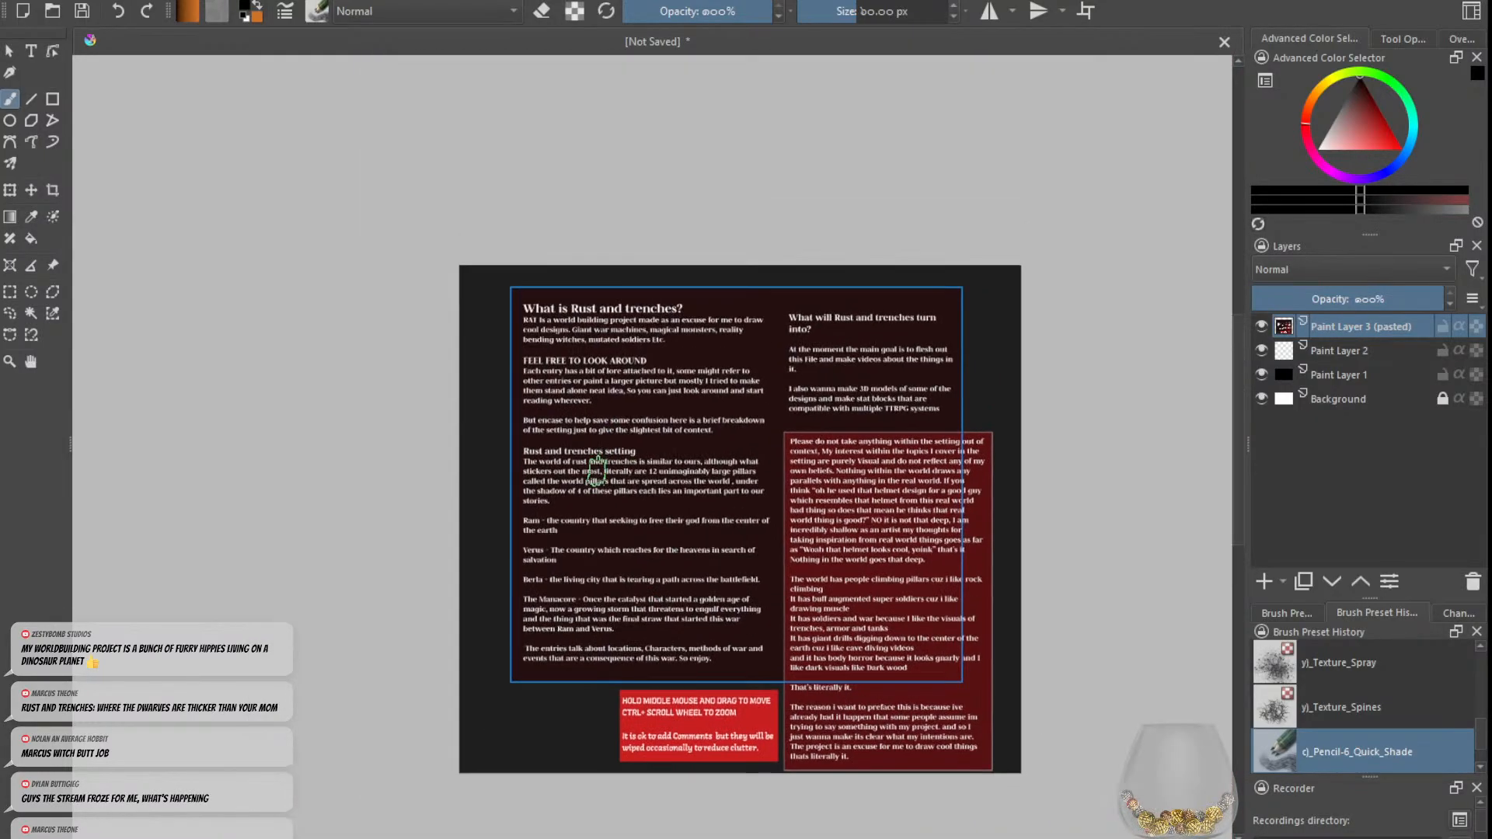
scroll(614, 384, "up", 1)
scroll(613, 525, "up", 2)
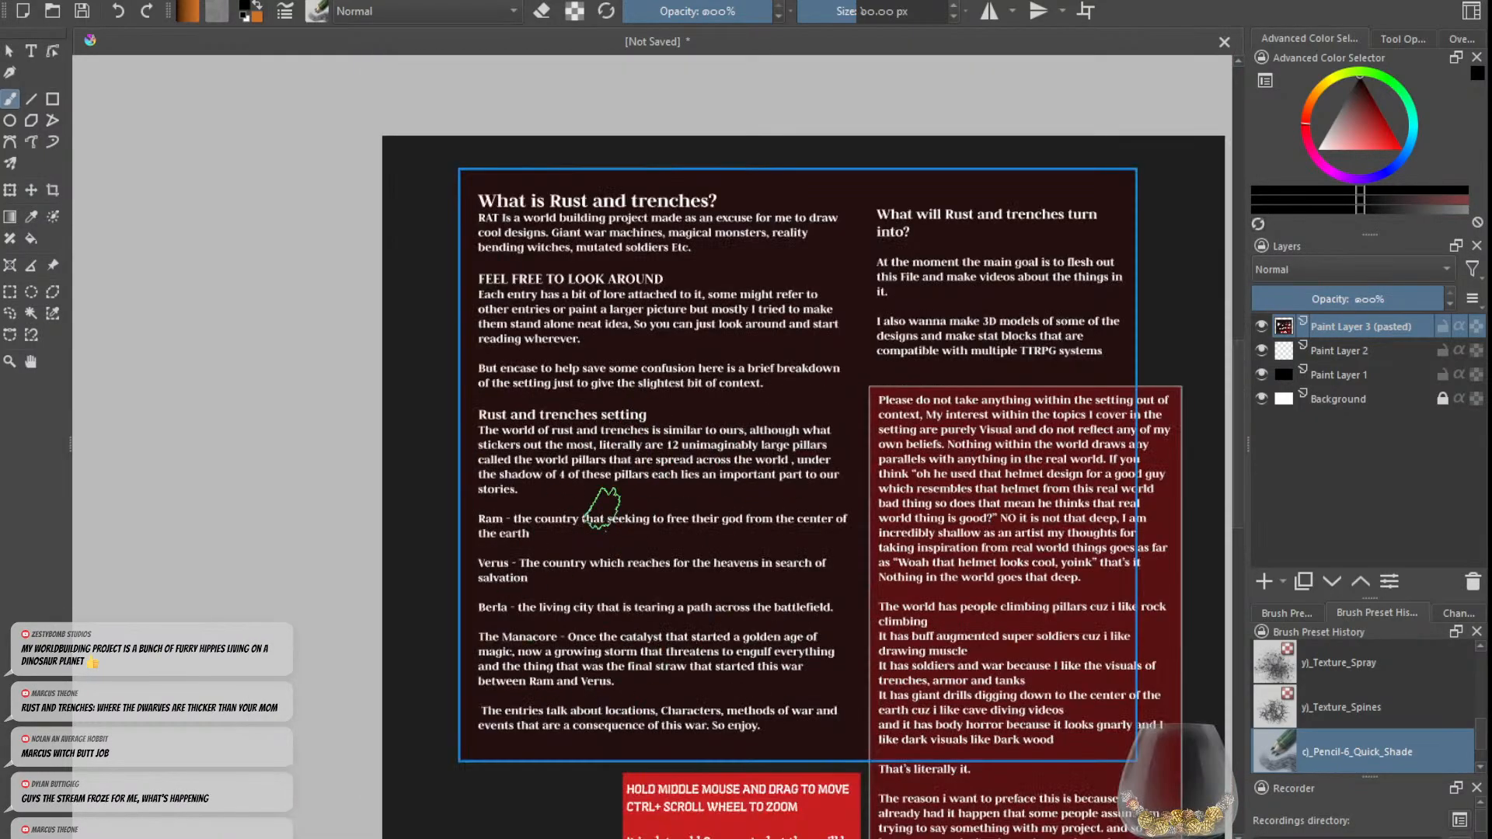
scroll(764, 492, "up", 1)
left_click_drag(759, 499, 882, 671)
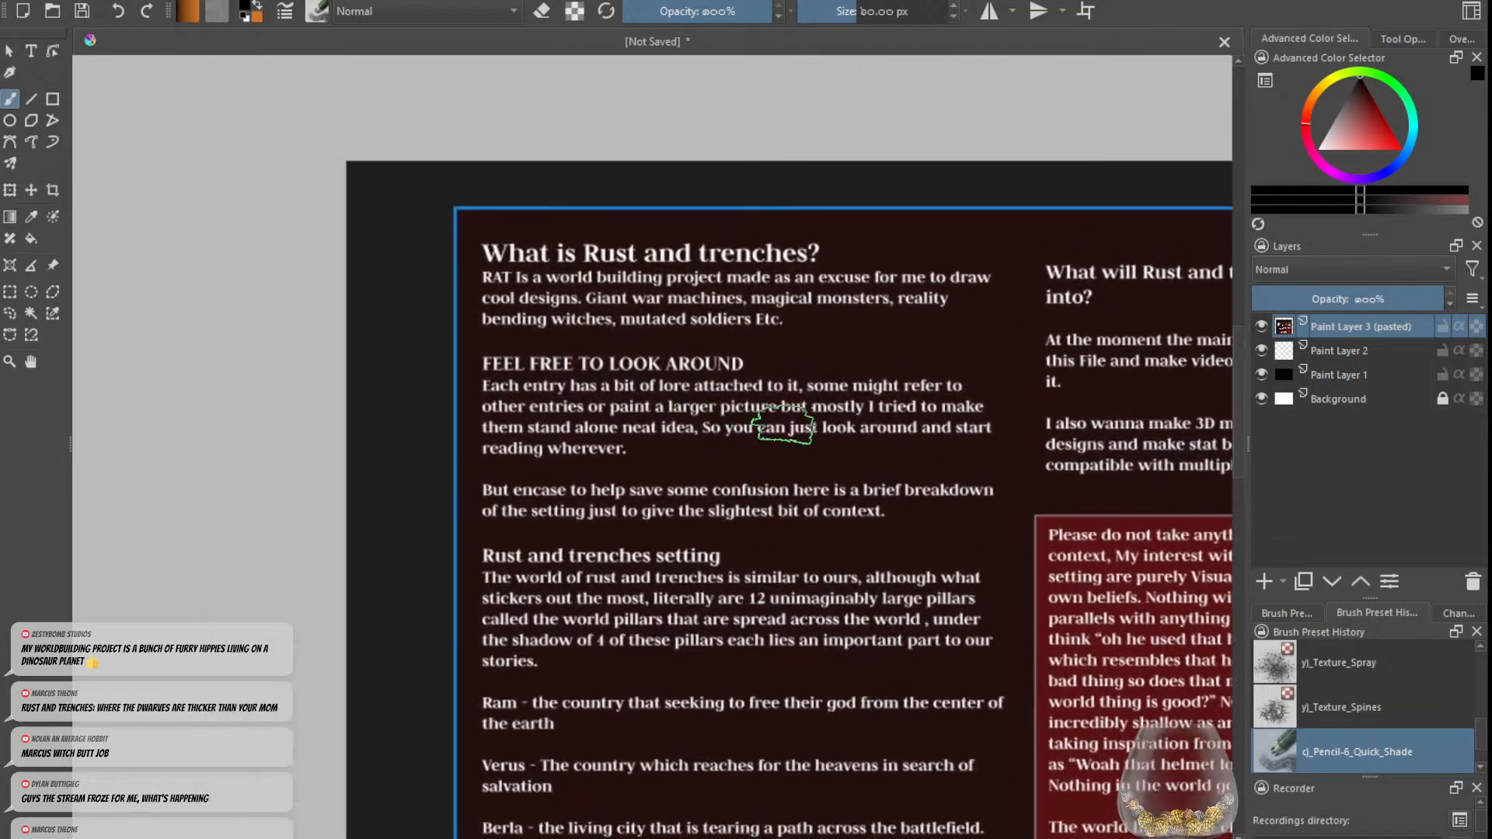
Step: Examine the overall layout of the pasted text image and reread its opening paragraphs up close
scroll(721, 413, "down", 2)
left_click_drag(808, 518, 702, 453)
scroll(701, 453, "up", 1)
scroll(719, 498, "down", 1)
left_click_drag(719, 493, 712, 452)
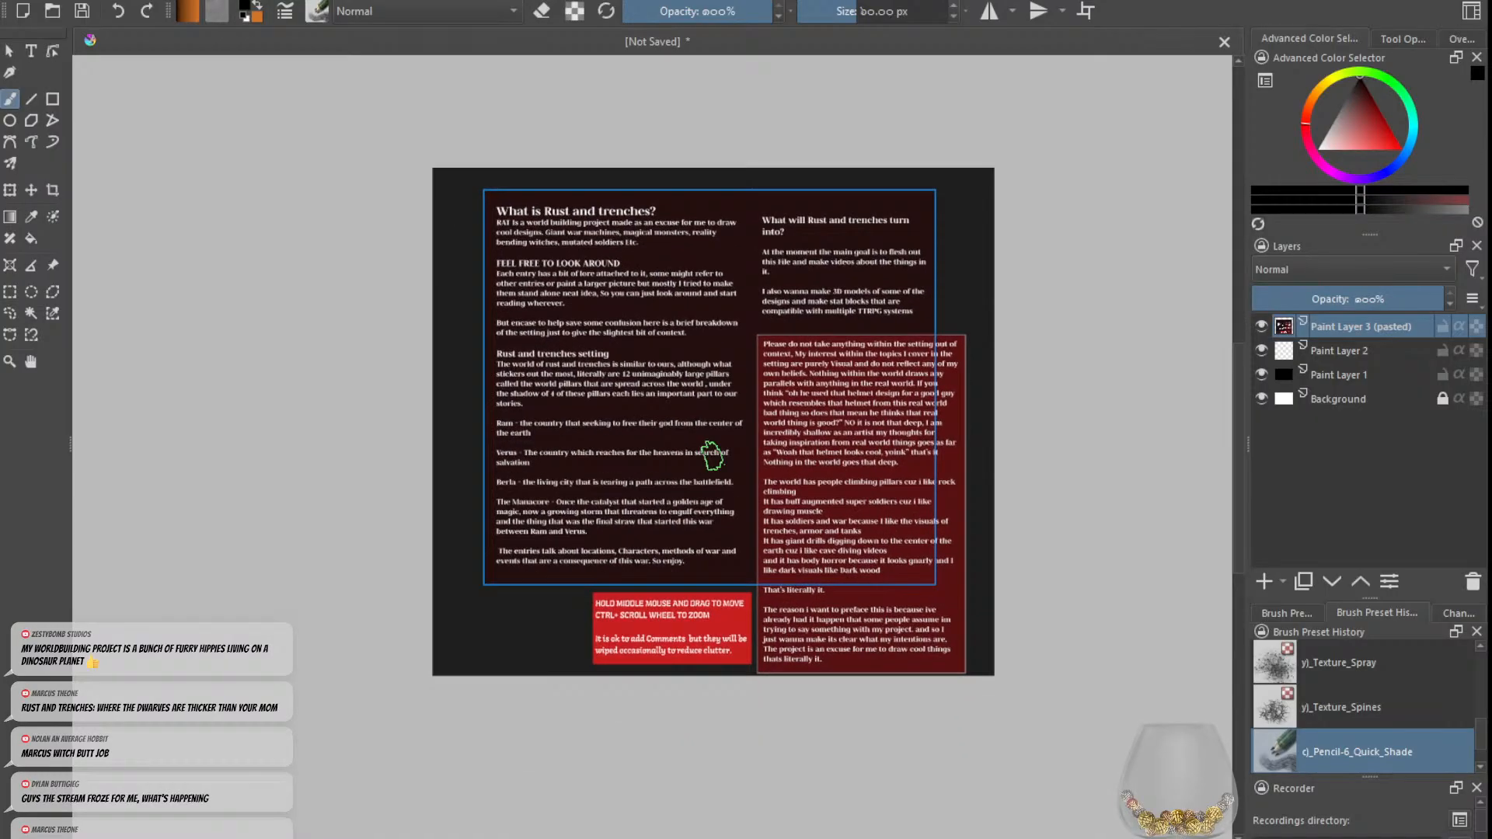
scroll(1011, 470, "up", 1)
left_click_drag(1018, 474, 1140, 534)
scroll(812, 444, "down", 1)
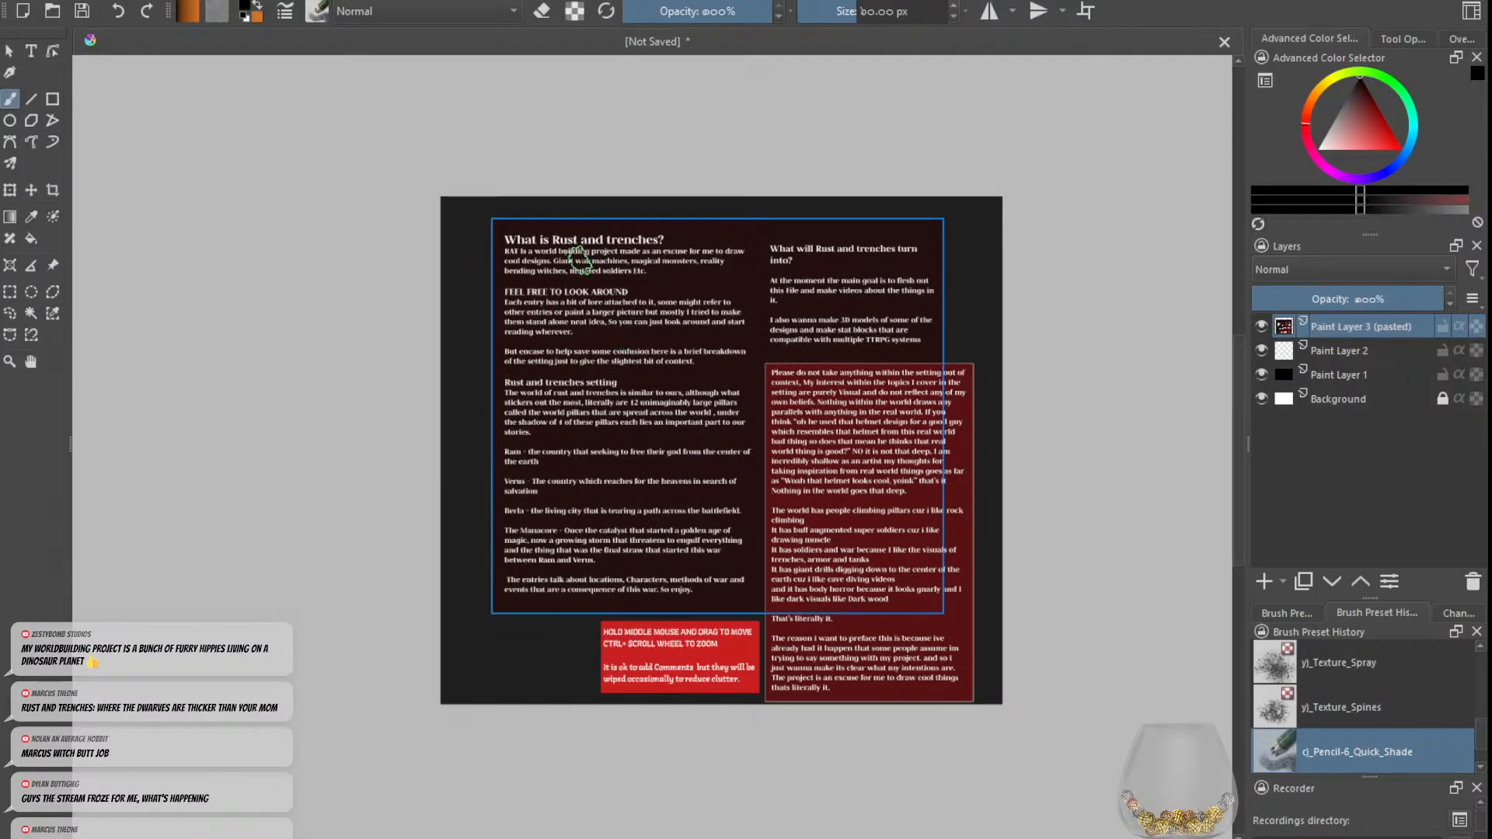
scroll(578, 260, "up", 2)
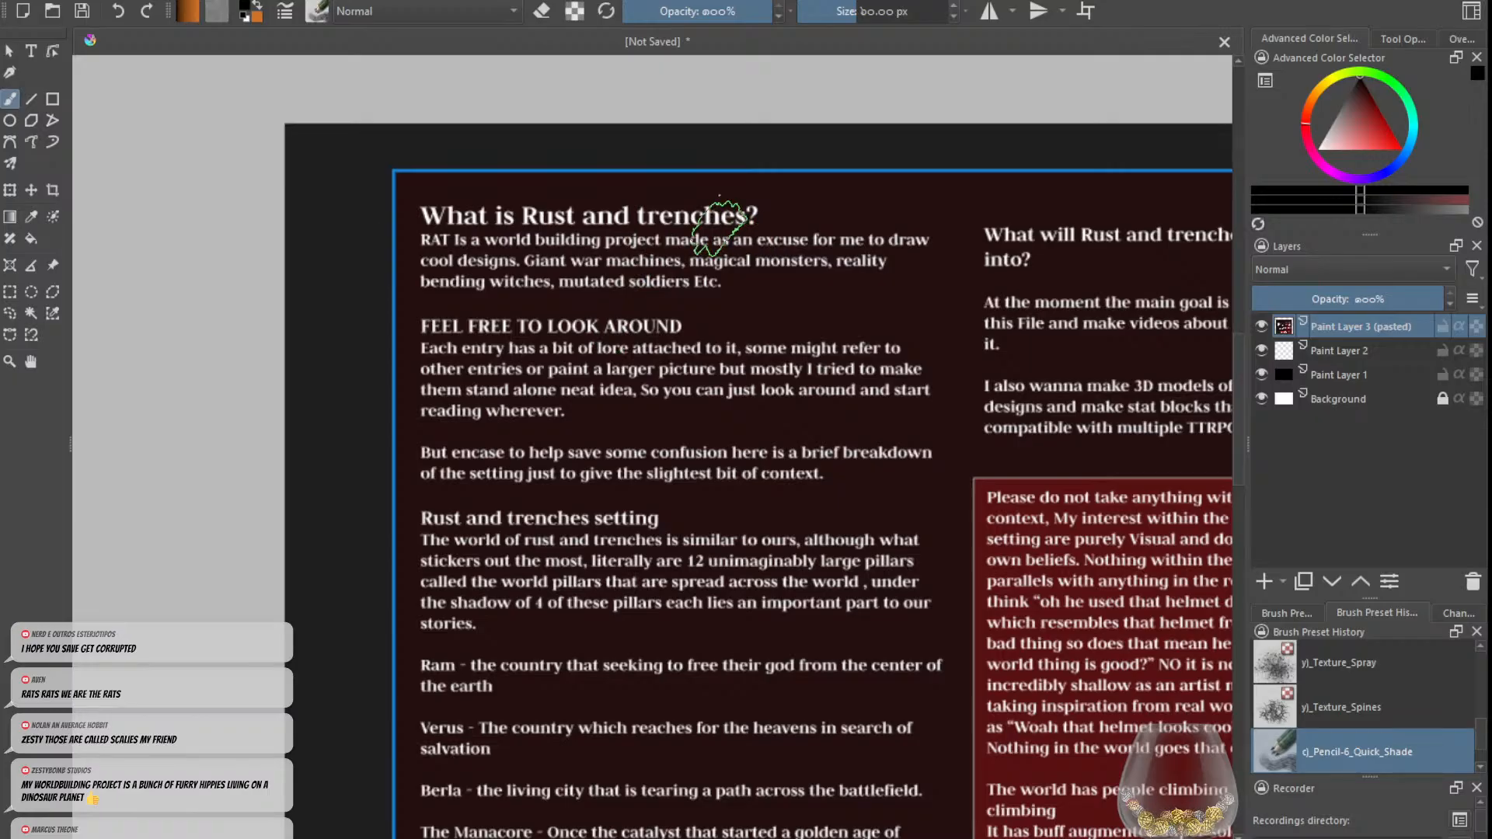
scroll(774, 300, "down", 5)
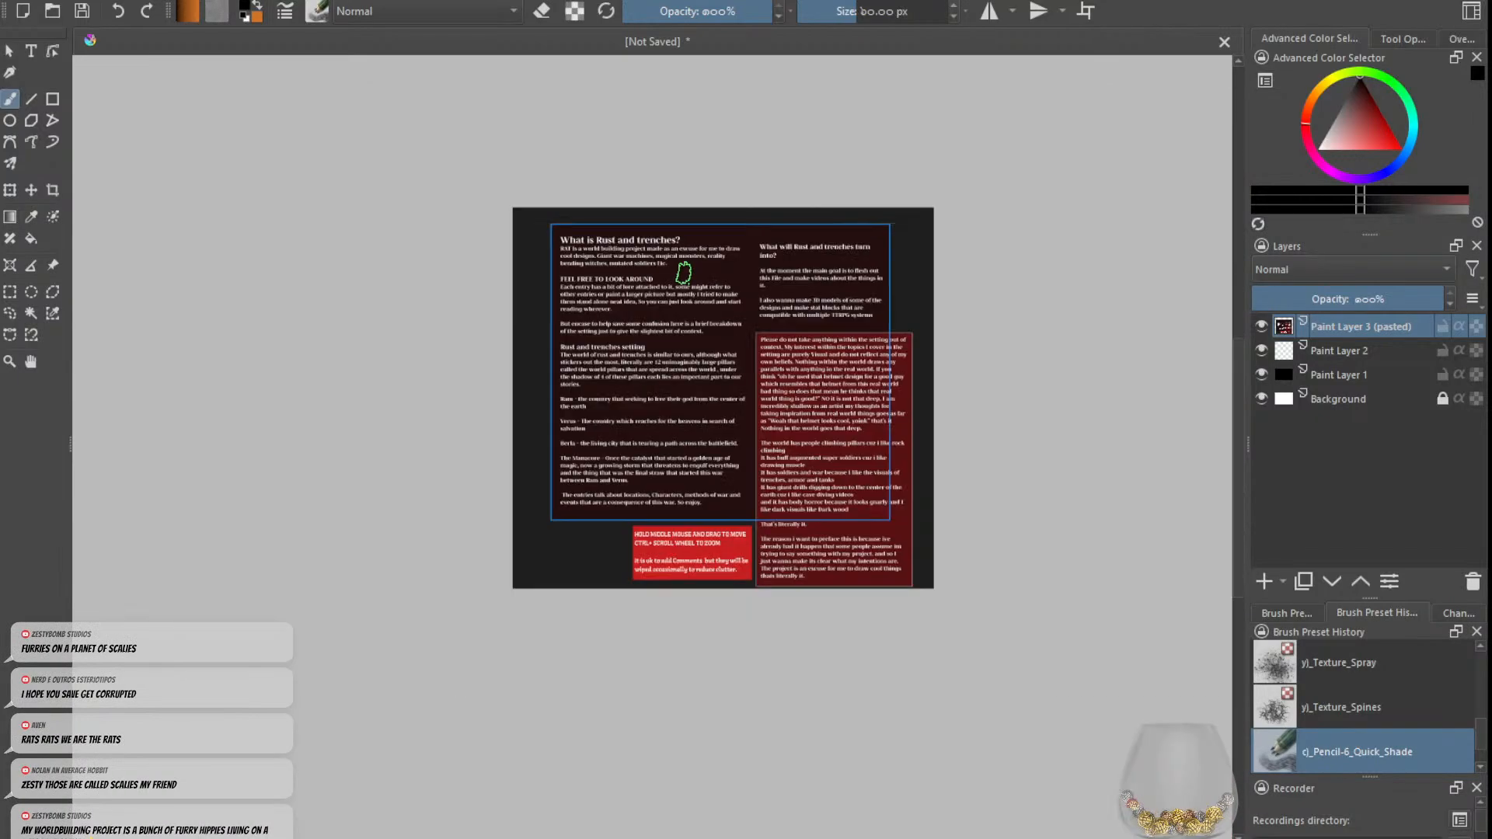
left_click_drag(668, 305, 680, 344)
scroll(673, 326, "up", 2)
left_click_drag(644, 293, 668, 309)
scroll(621, 366, "up", 2)
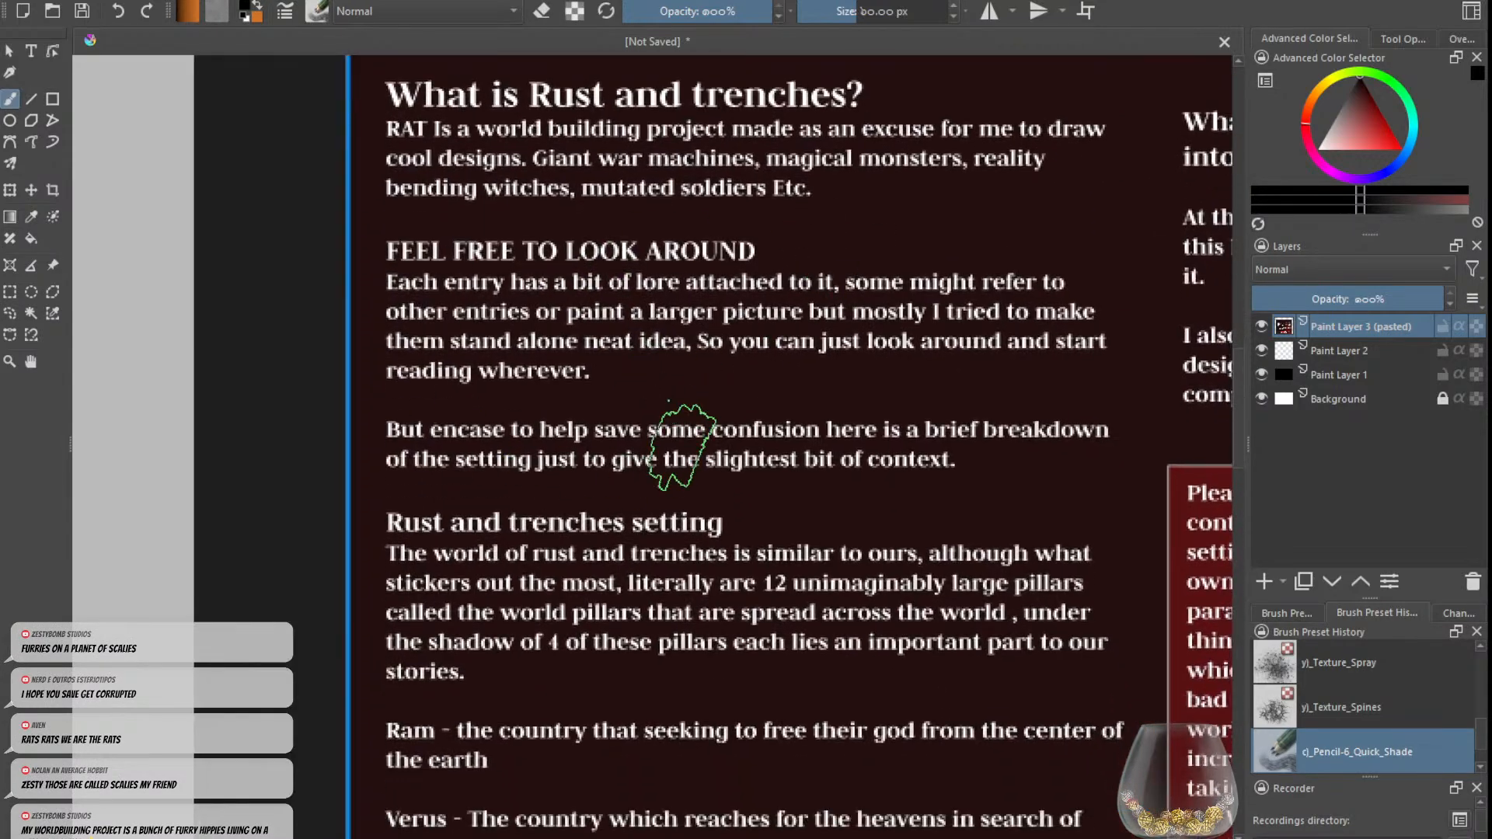
Step: Read the setting breakdown in the pasted text, covering the pillars, Ram, Verus, Berla and The Manacore
scroll(682, 447, "down", 2)
scroll(782, 459, "down", 3)
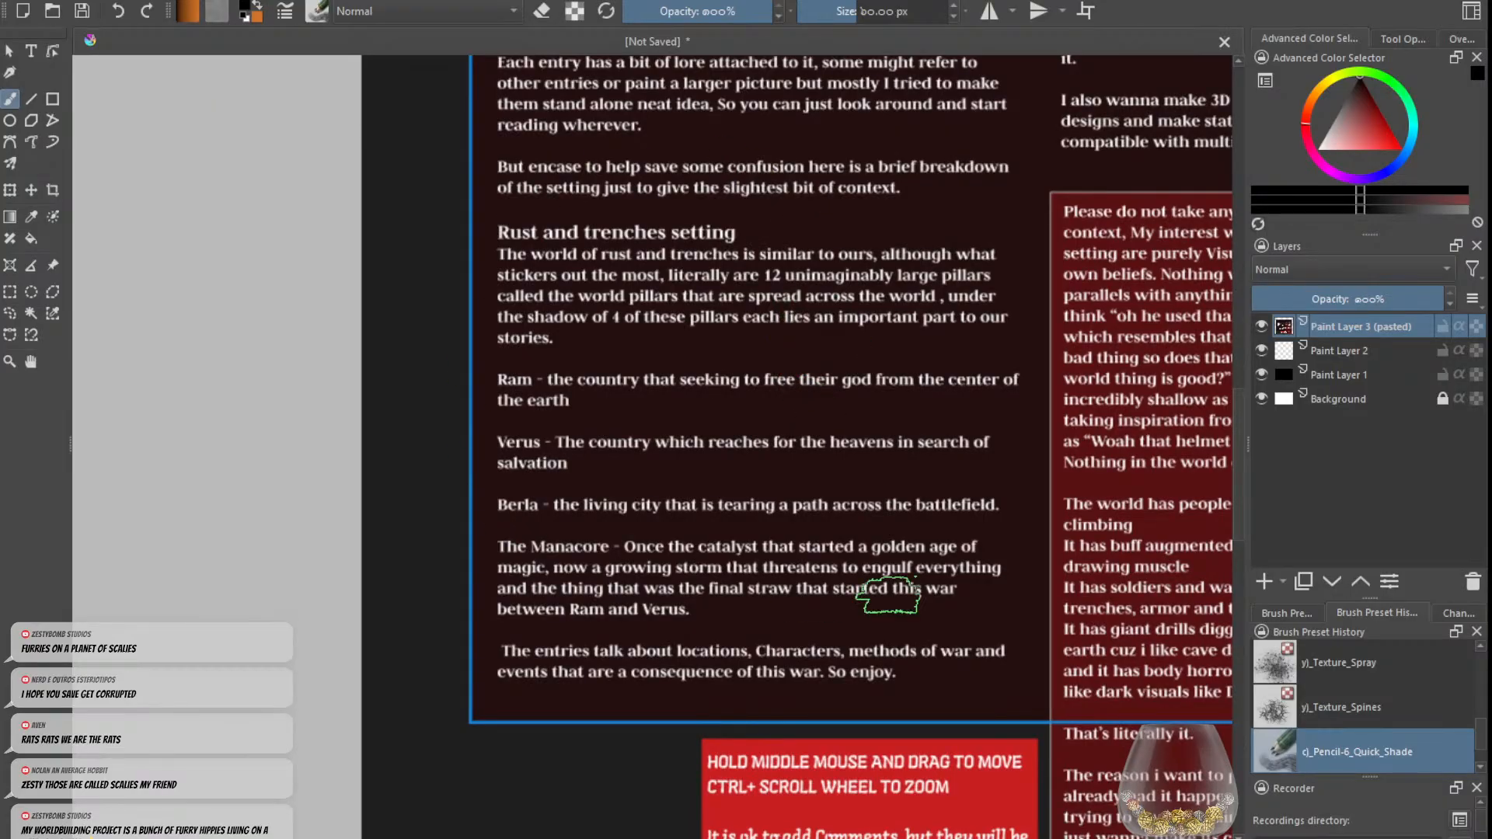
left_click_drag(751, 501, 726, 446)
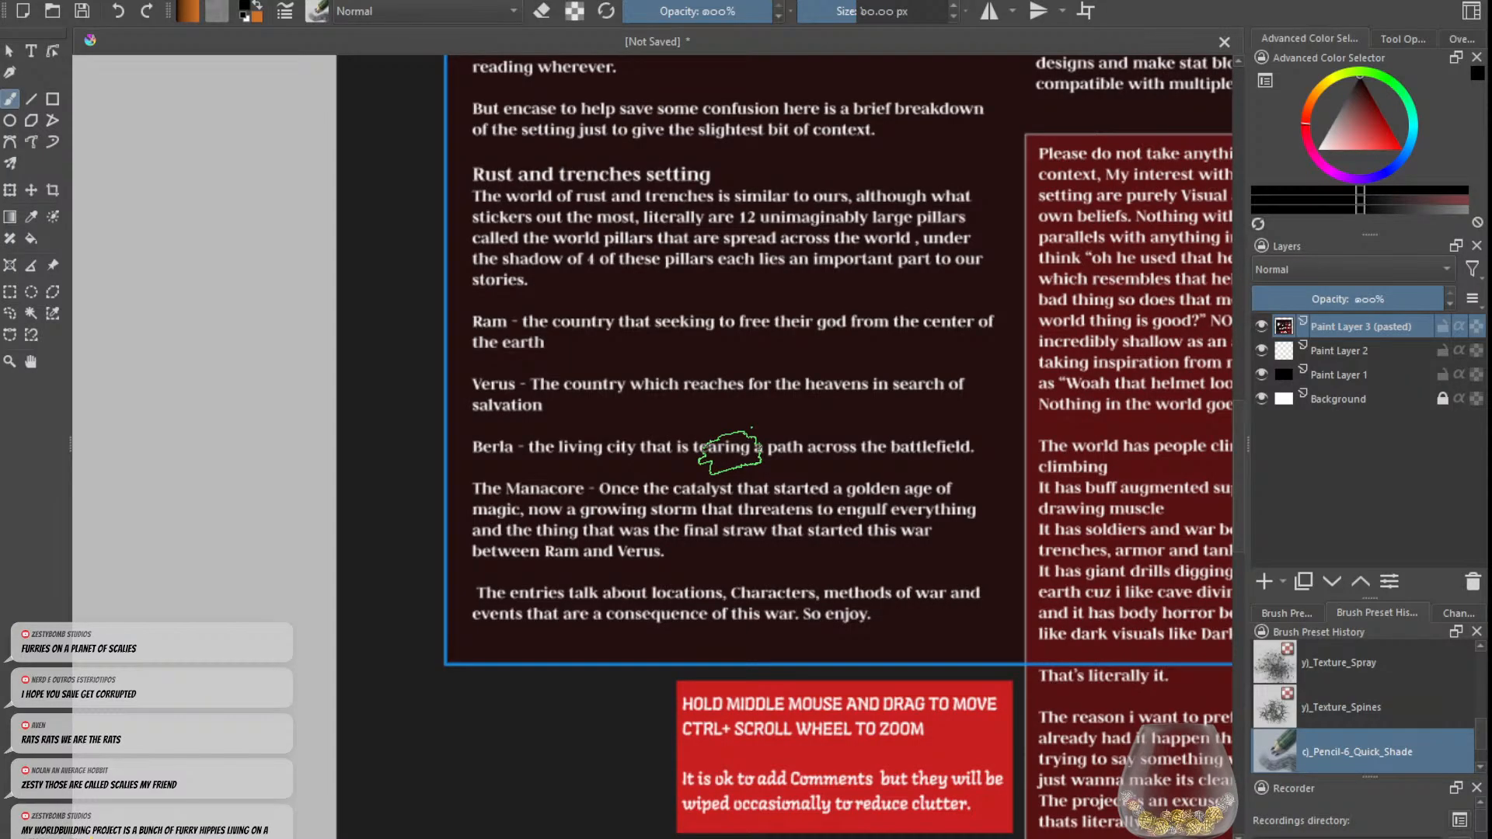
scroll(734, 435, "down", 4)
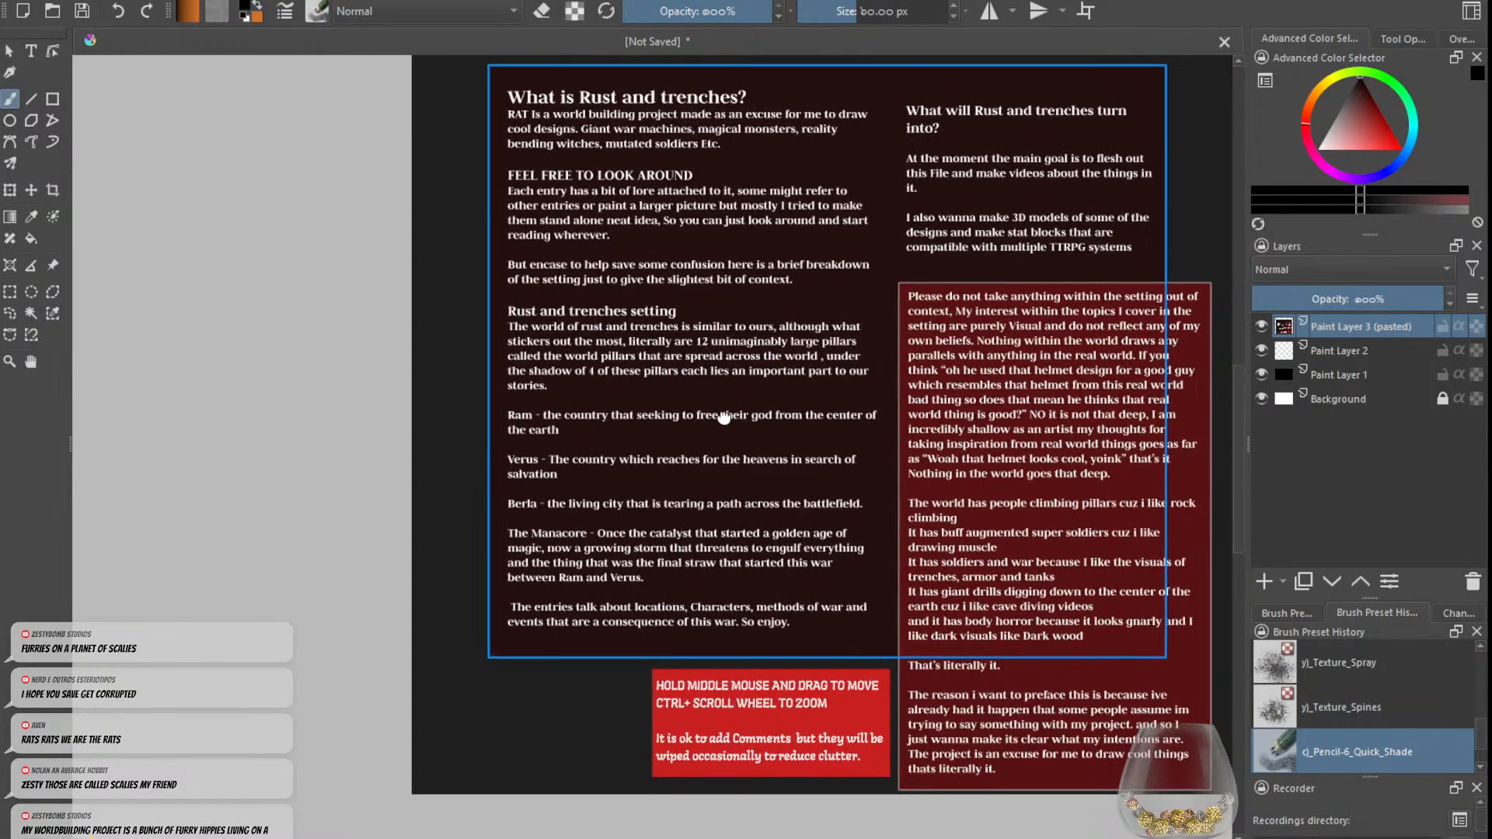
left_click_drag(723, 418, 719, 422)
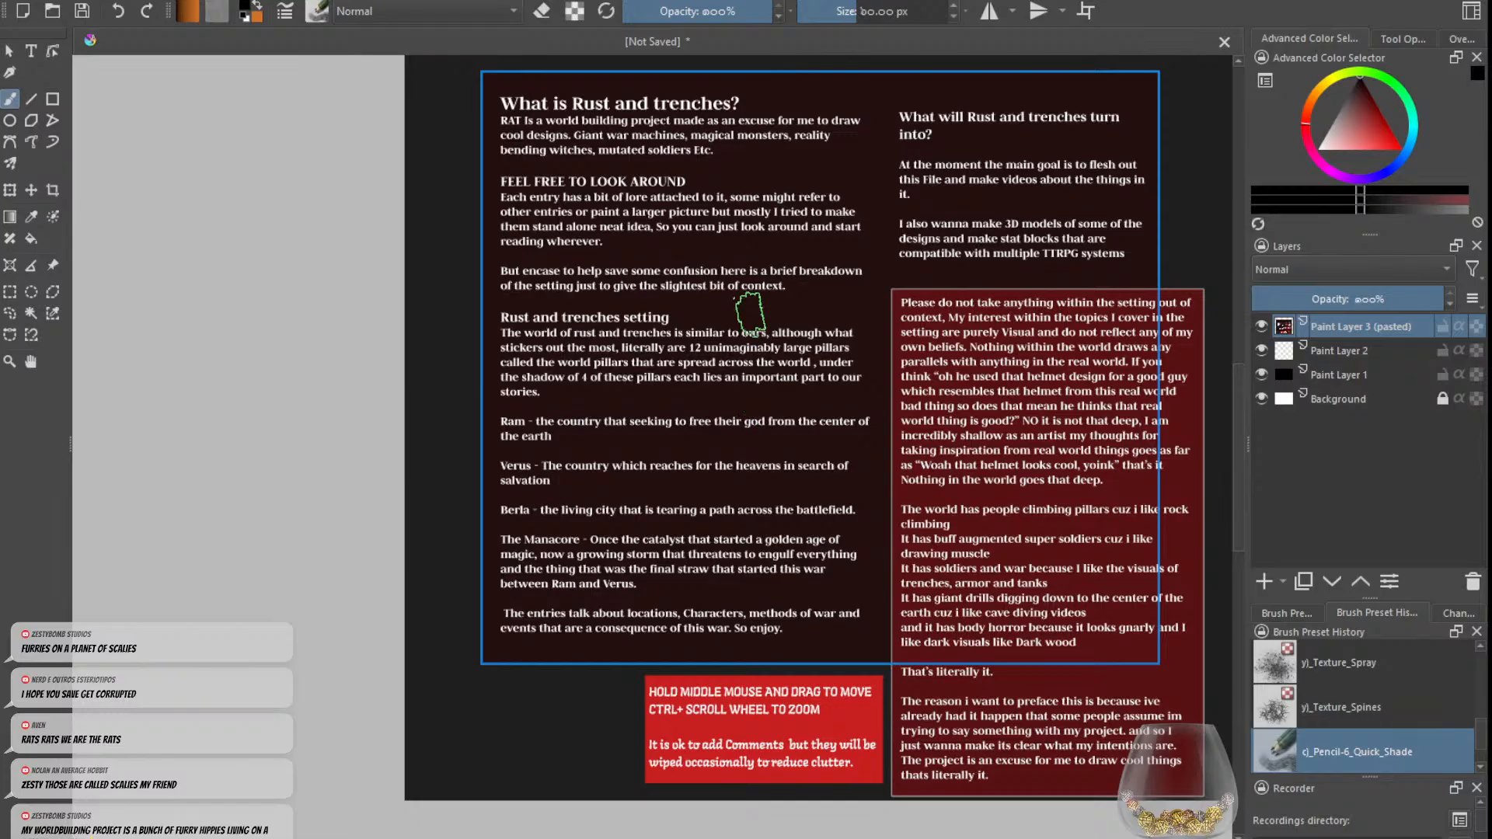
scroll(700, 357, "up", 1)
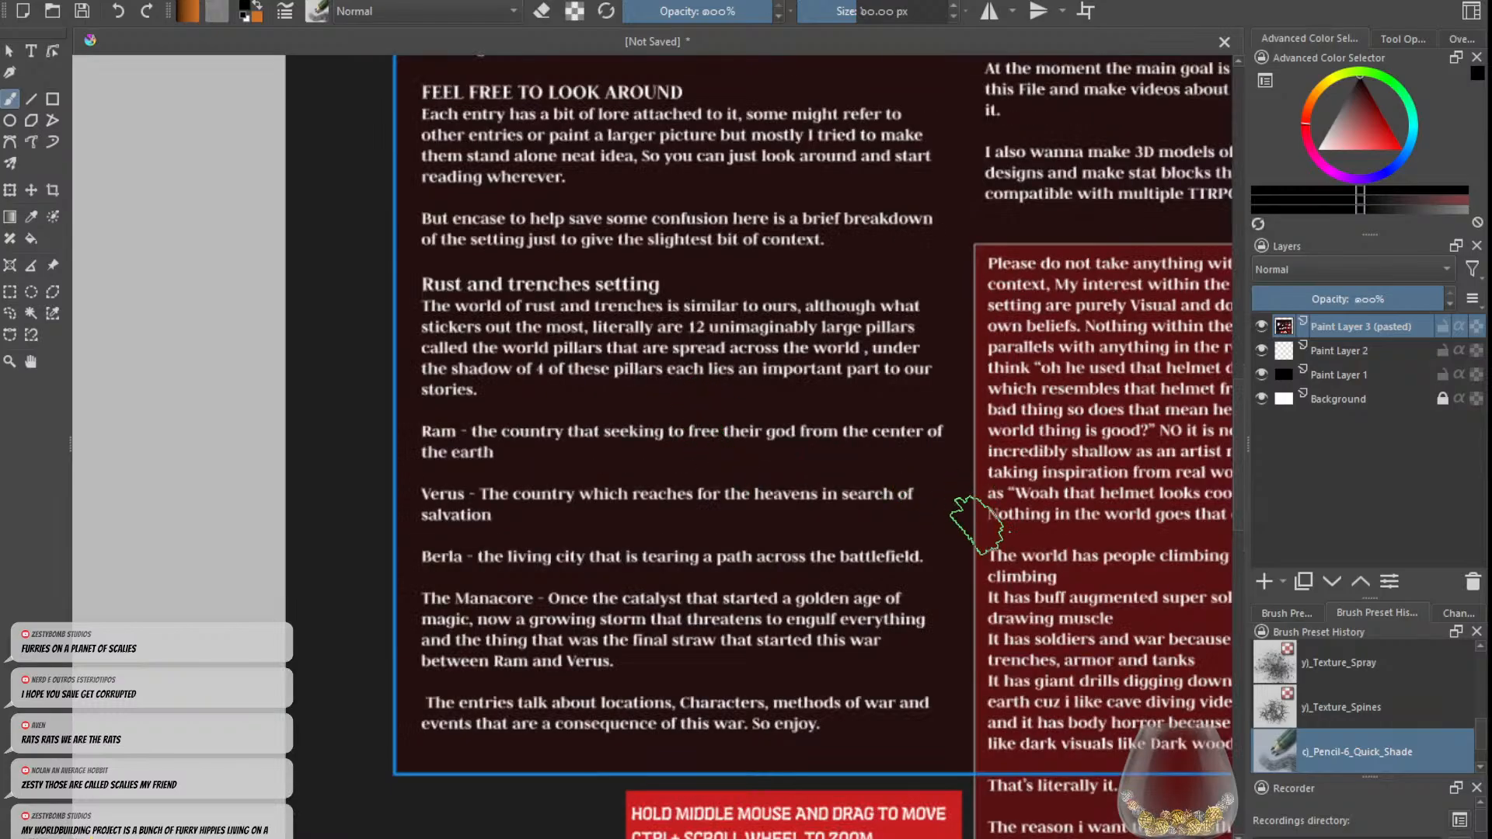
left_click_drag(967, 517, 1028, 501)
scroll(1033, 506, "down", 1)
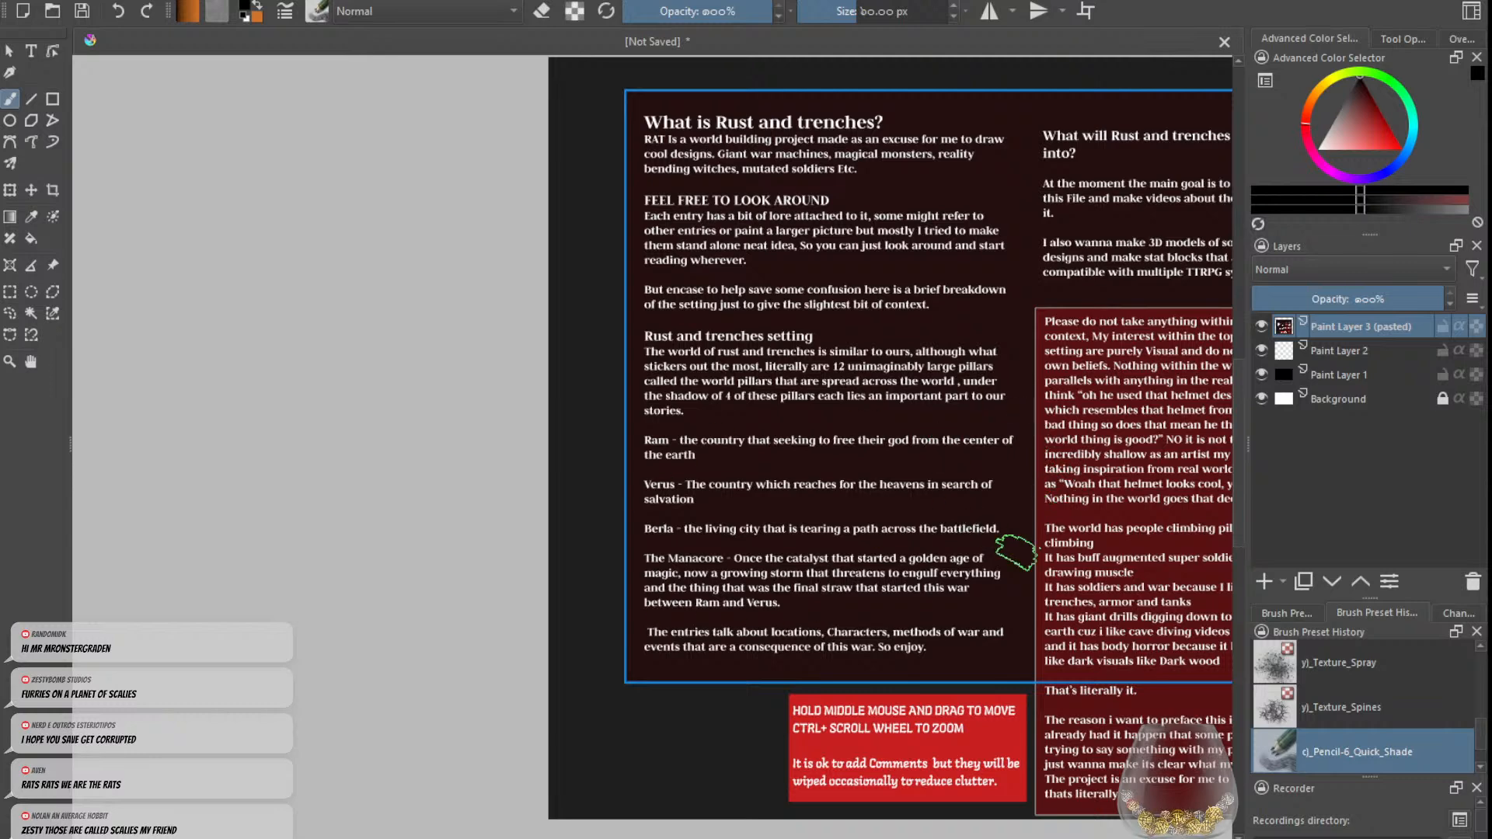
scroll(1010, 551, "up", 1)
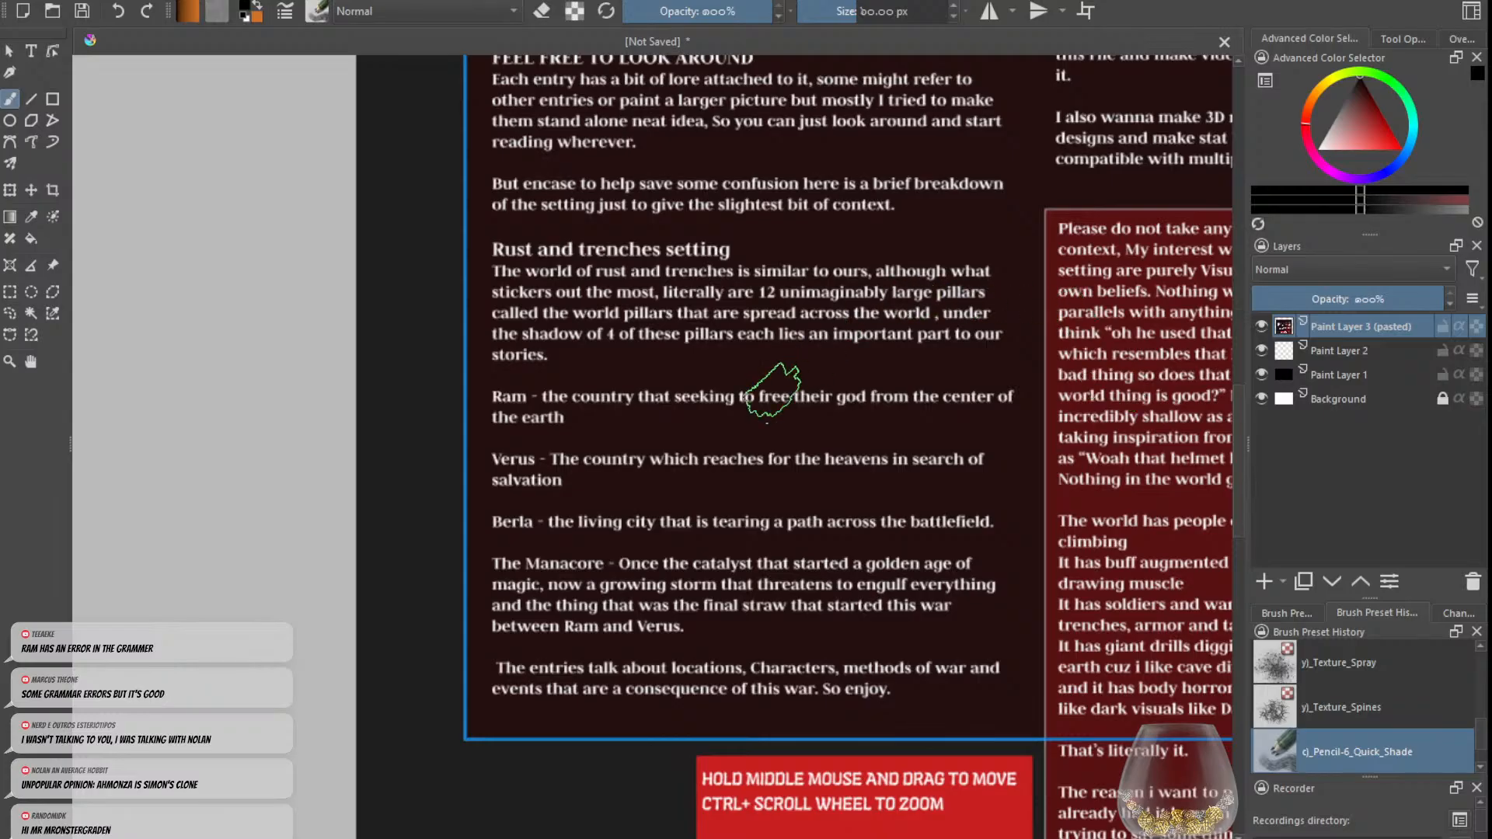
scroll(899, 398, "down", 2)
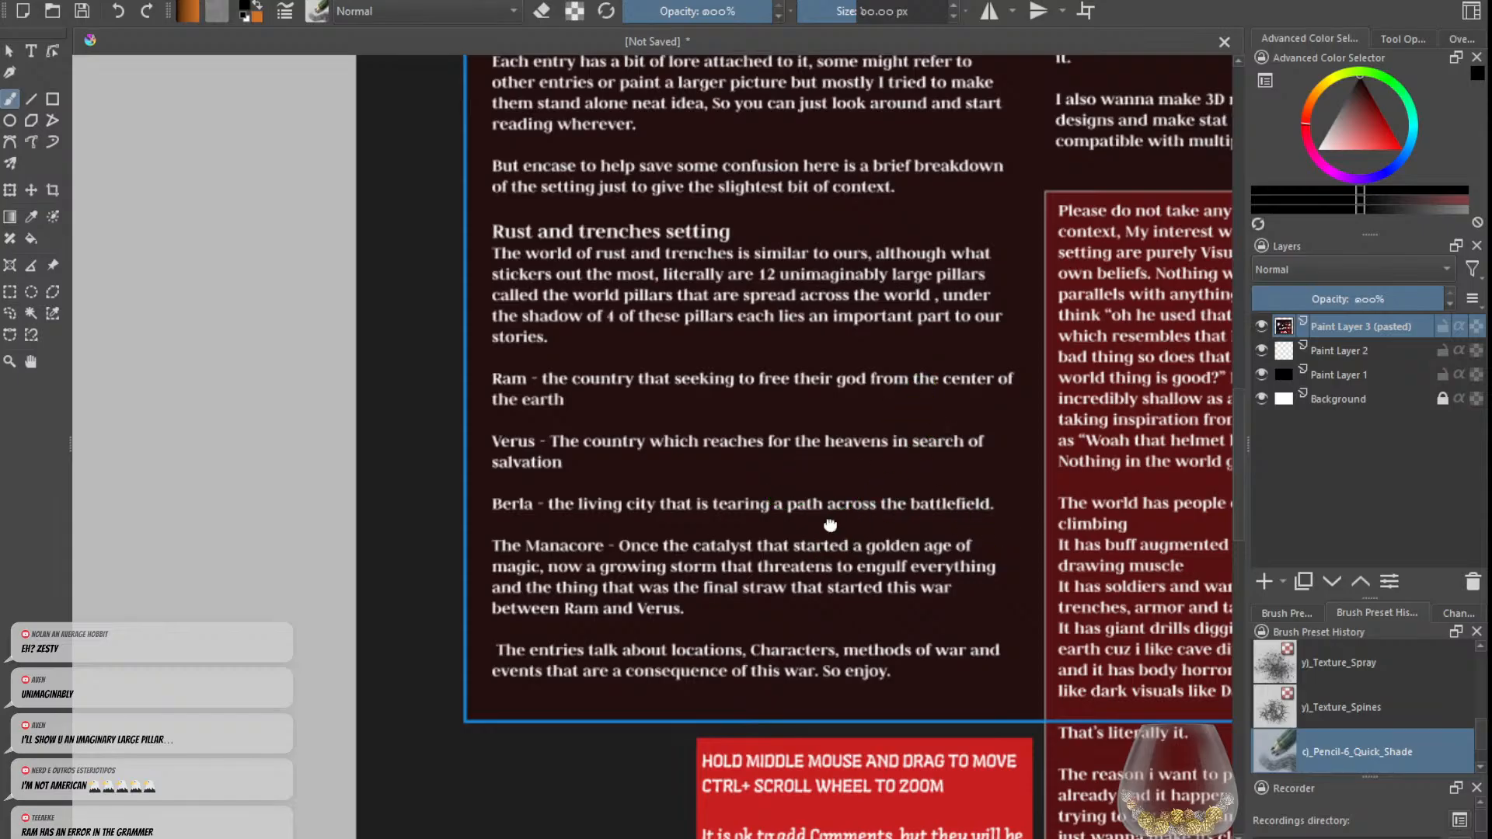
left_click_drag(840, 527, 812, 440)
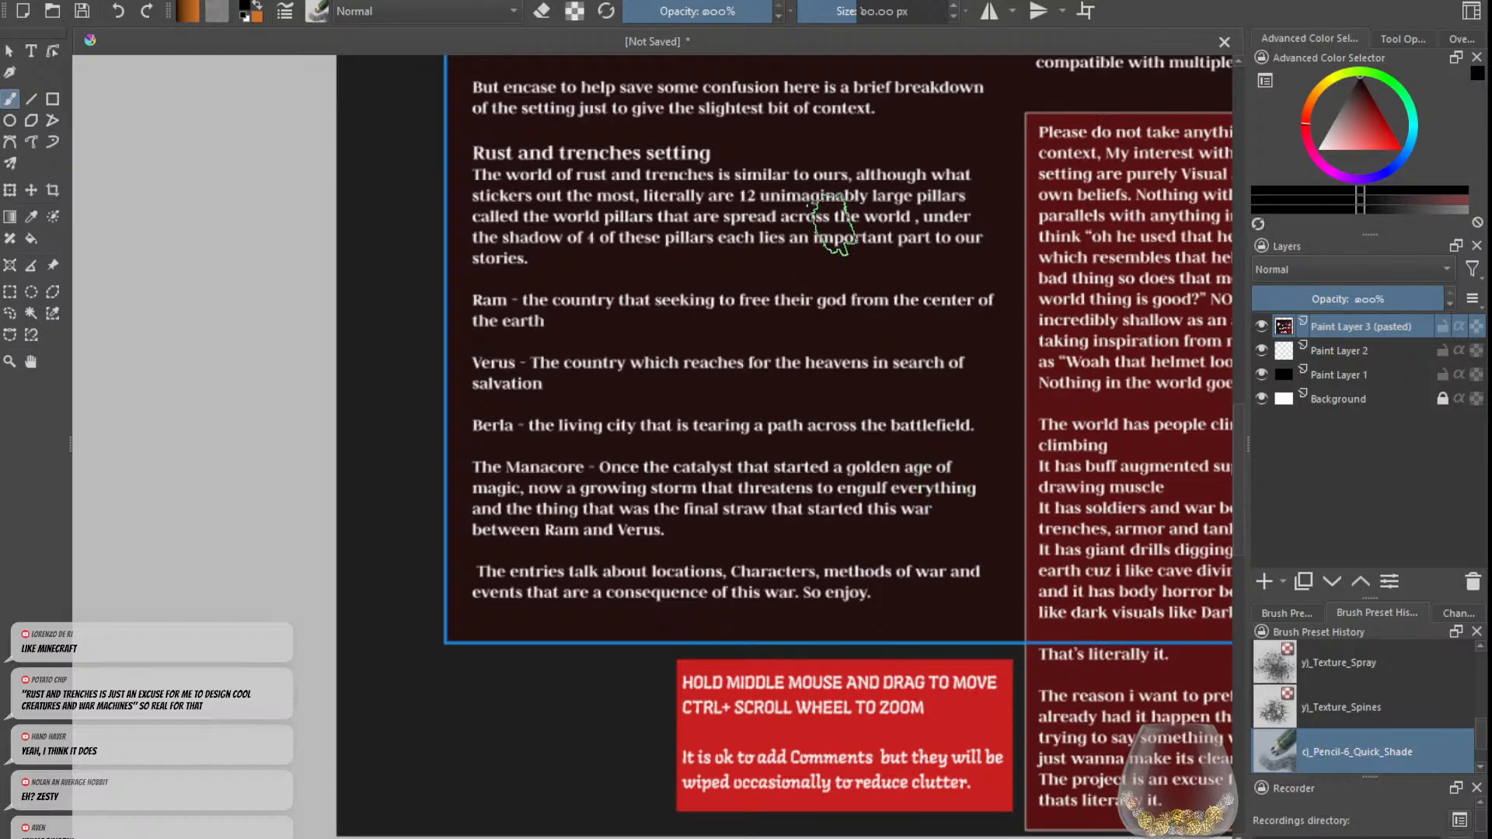
scroll(833, 306, "down", 2)
scroll(831, 311, "down", 5)
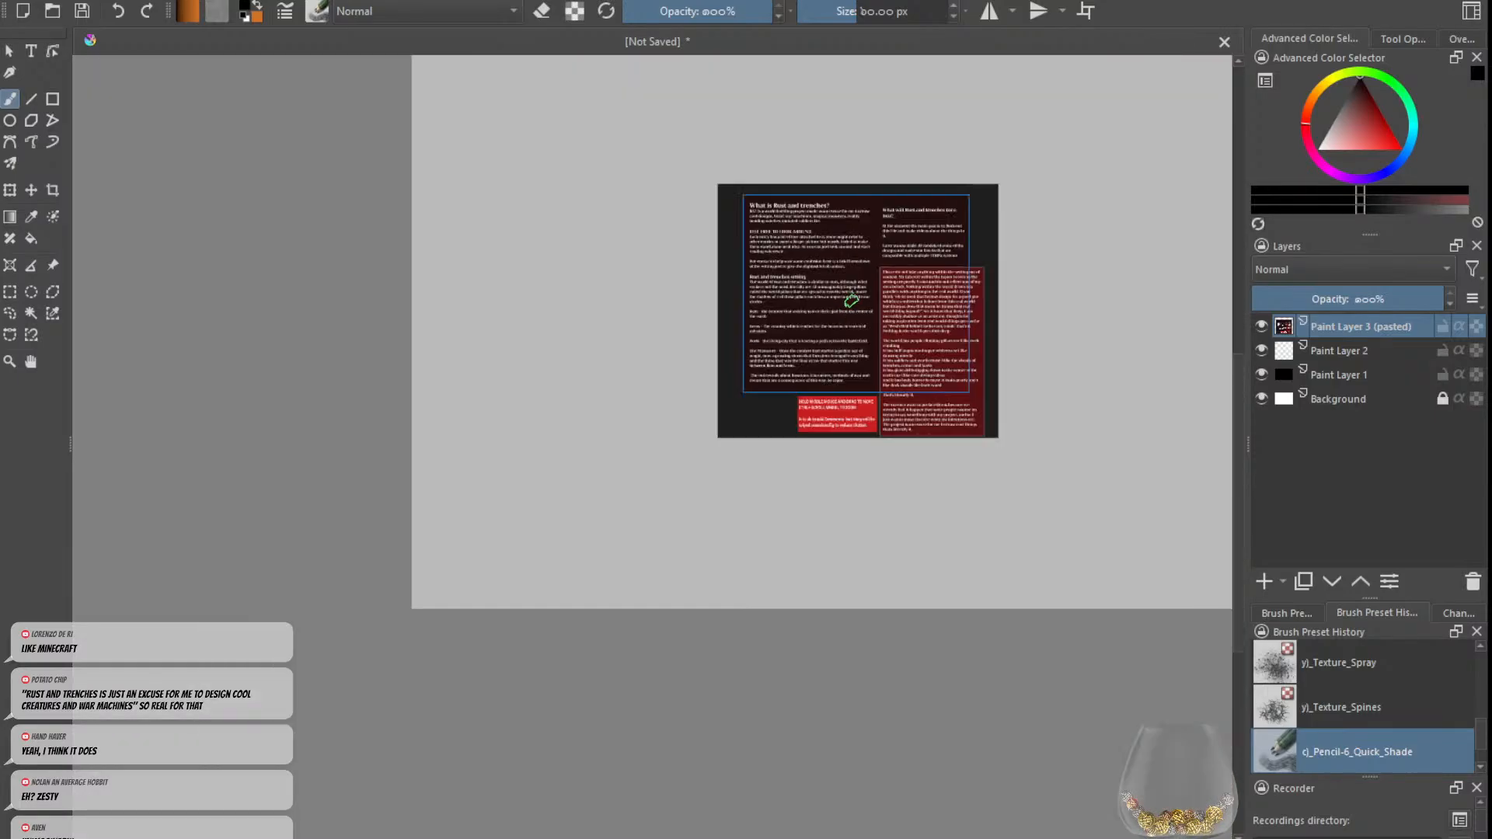
scroll(835, 375, "up", 3)
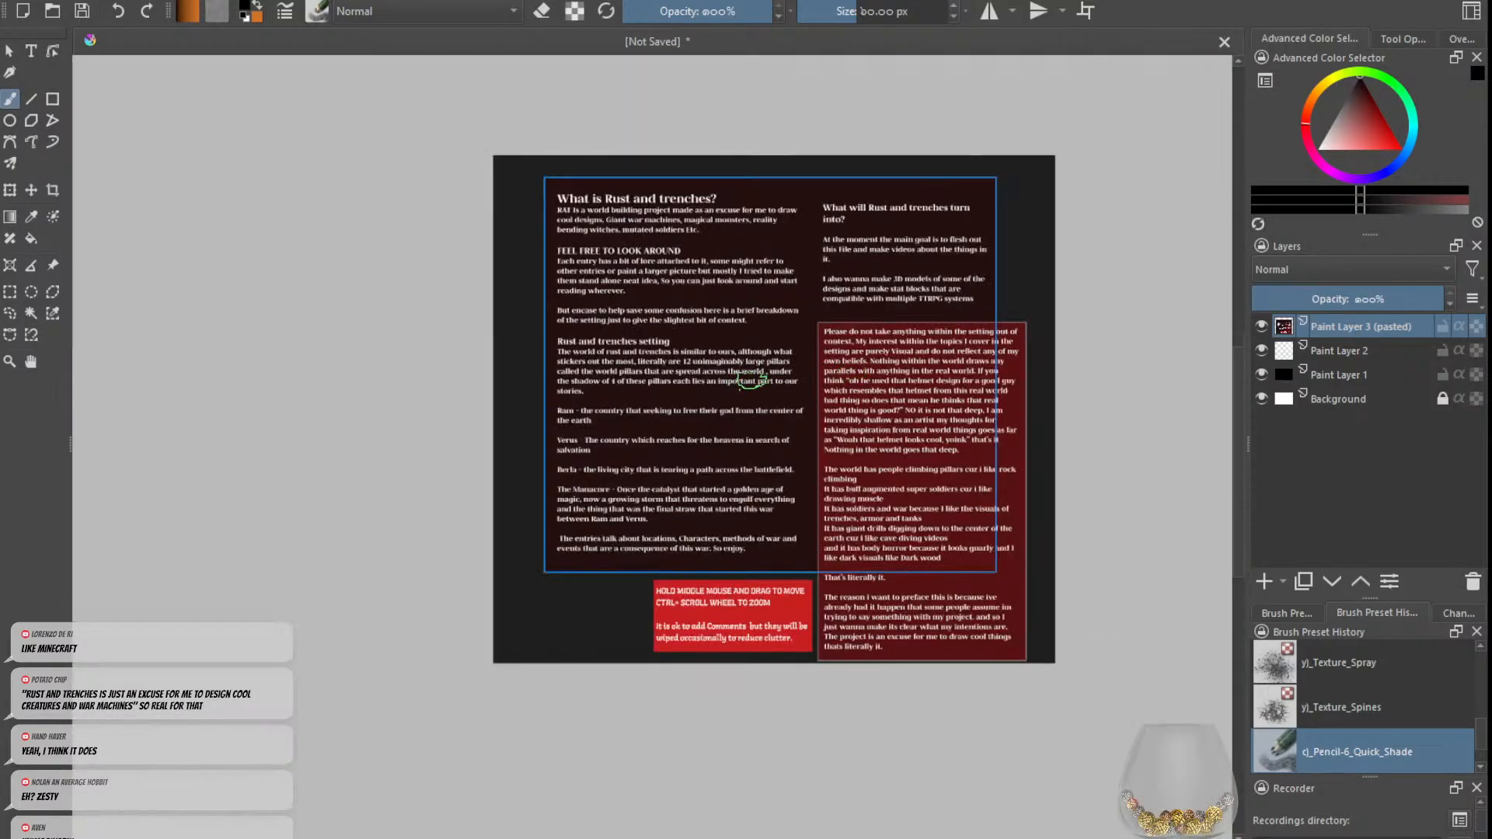
Step: Delete the pasted text image layer
left_click(1473, 581)
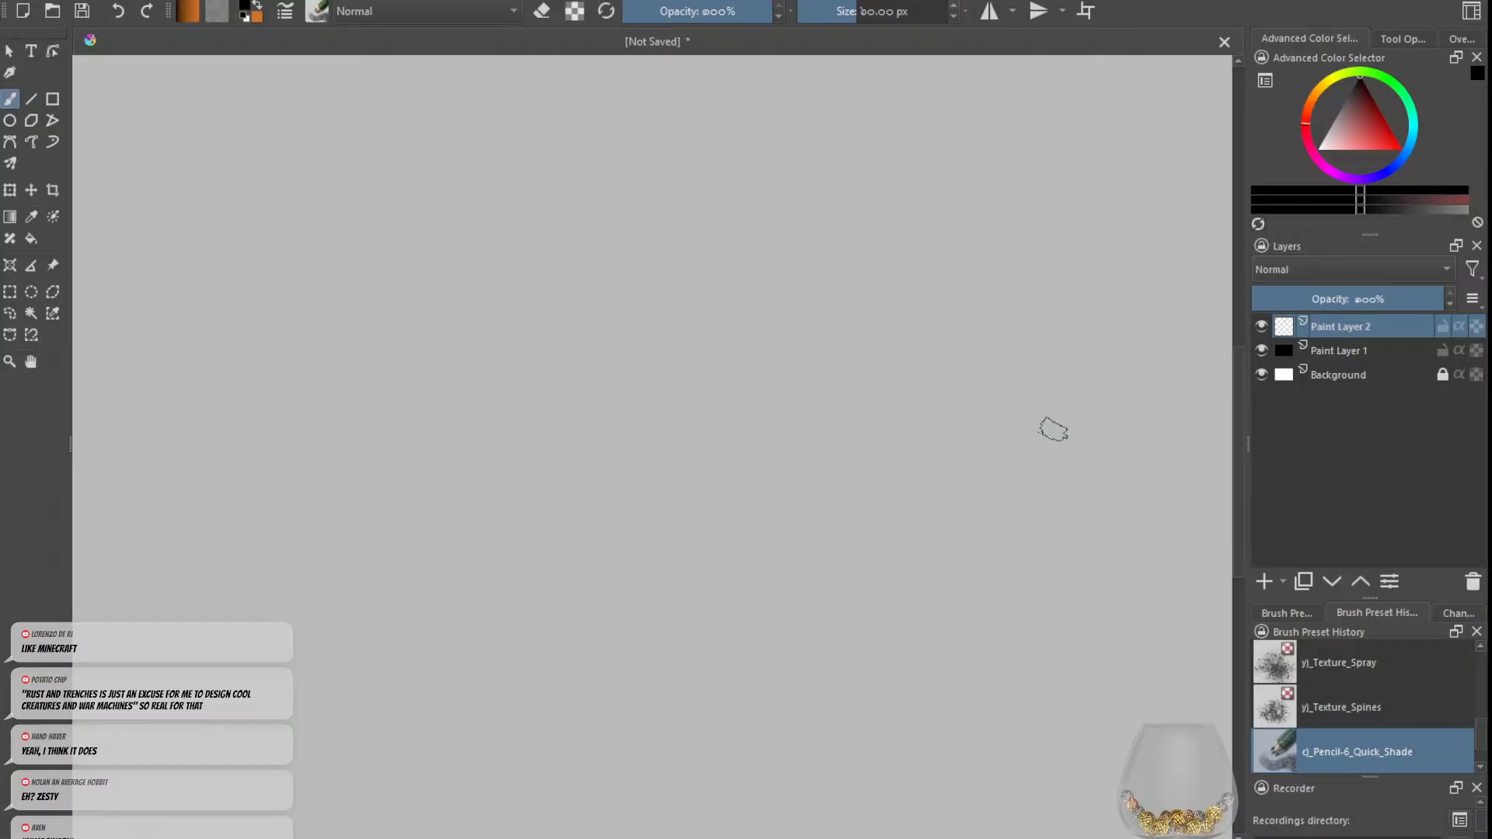
scroll(952, 330, "down", 3)
left_click_drag(976, 316, 847, 397)
scroll(949, 366, "up", 2)
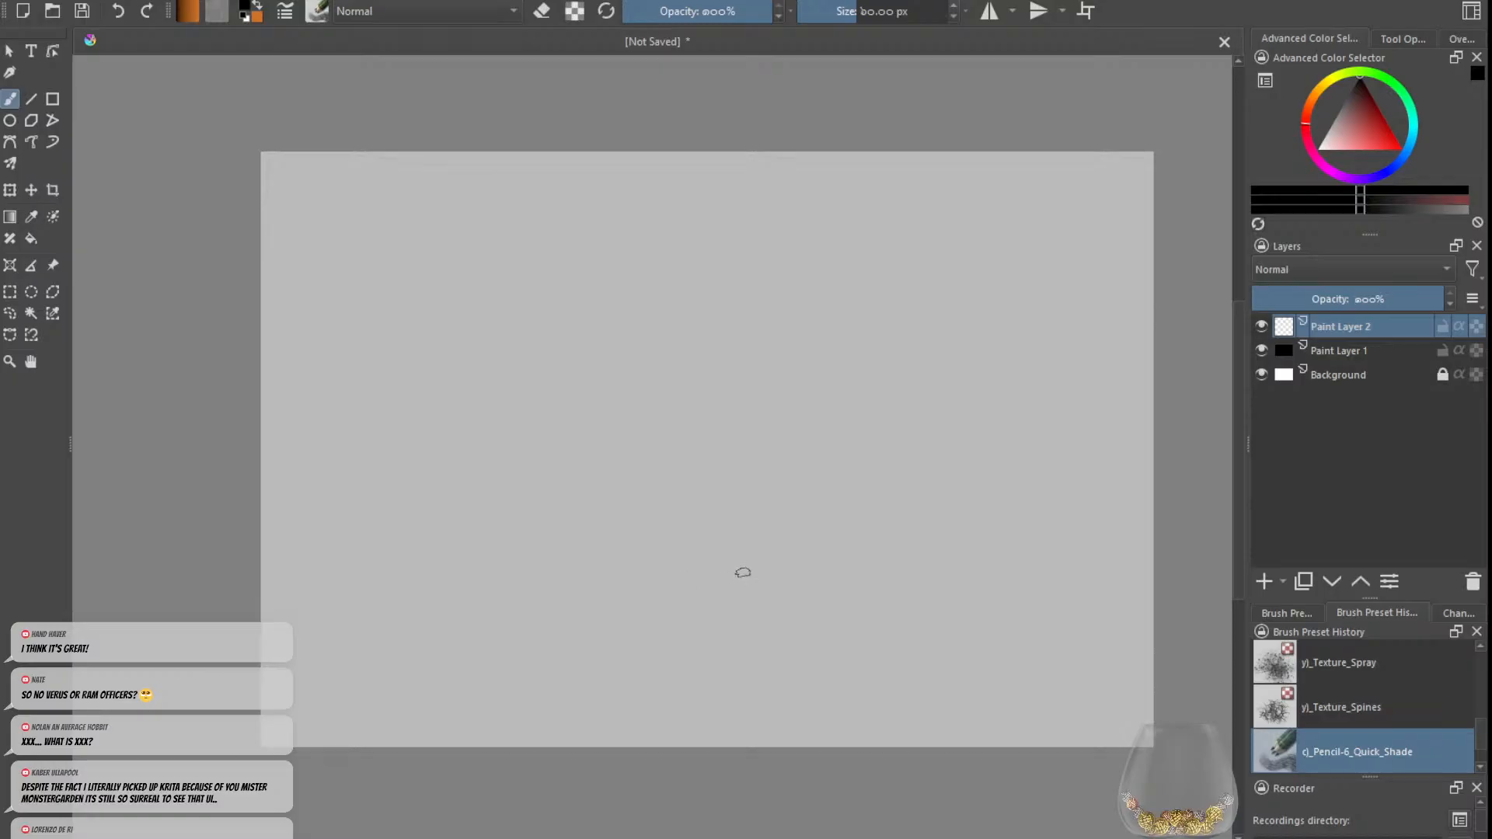
scroll(740, 570, "down", 2)
scroll(591, 476, "up", 2)
scroll(966, 556, "down", 1)
scroll(1052, 586, "down", 1)
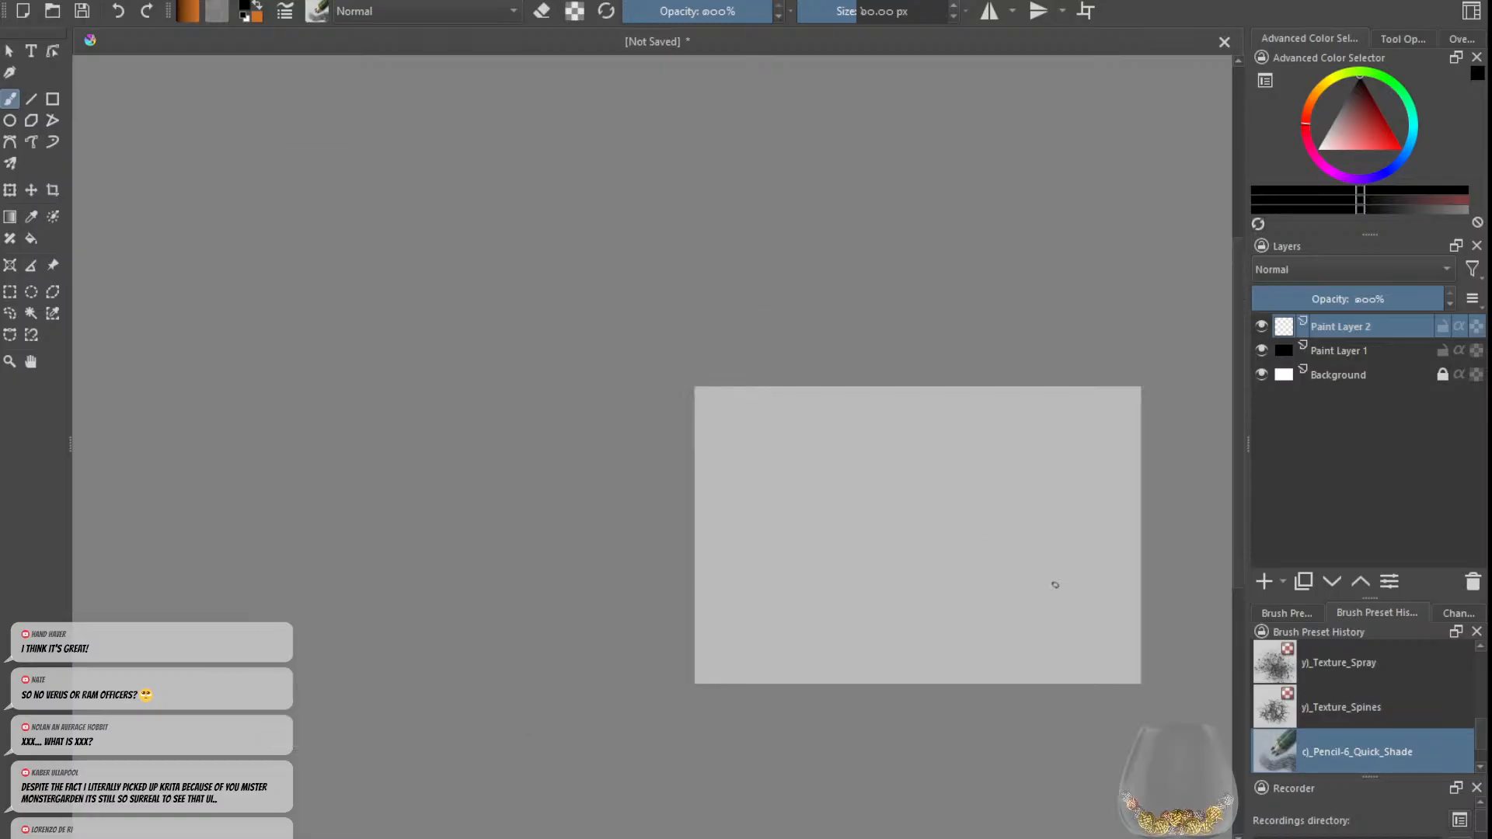
scroll(1059, 590, "up", 2)
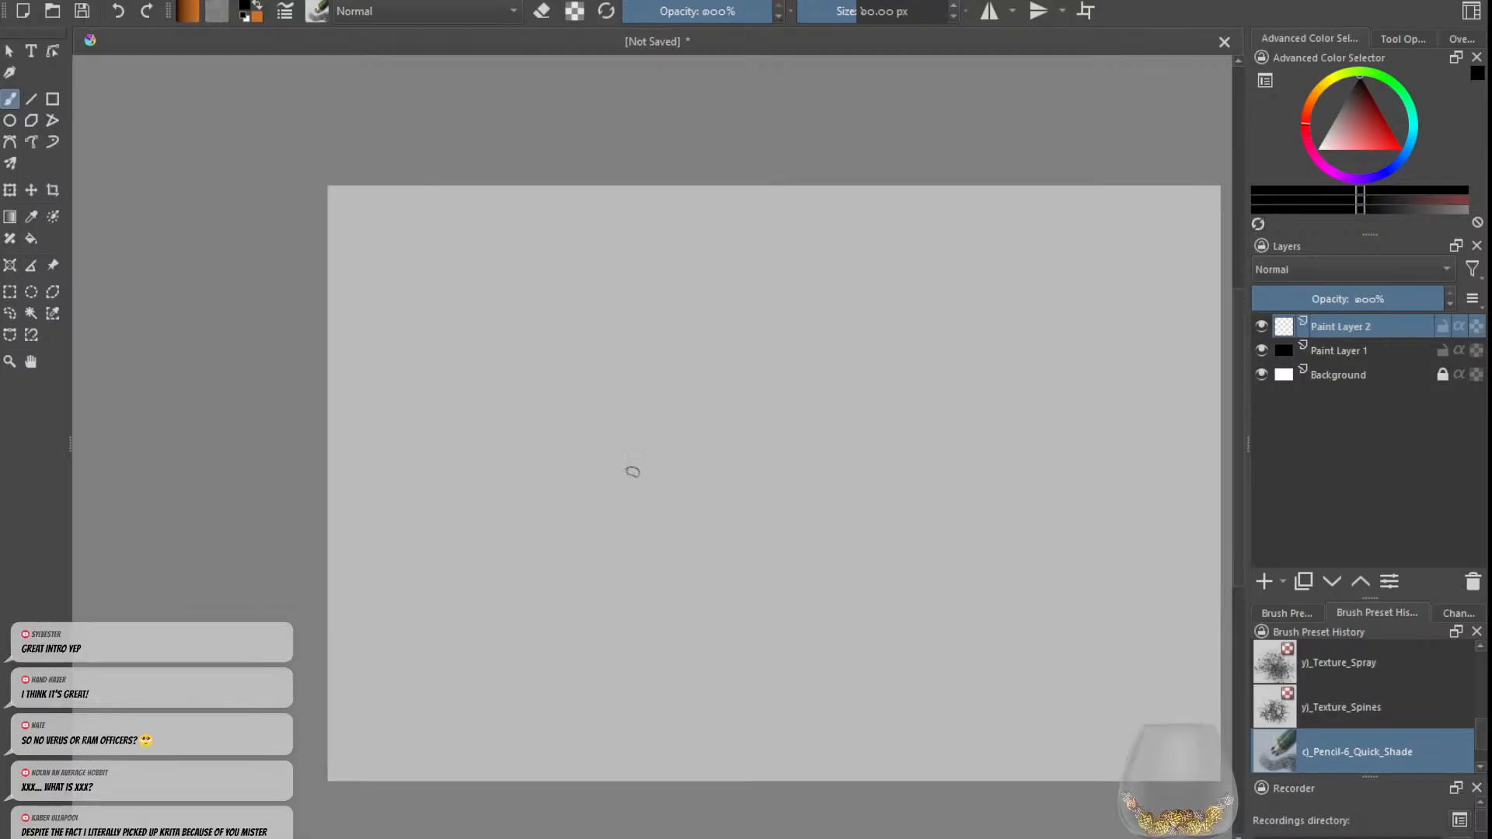
mouse_move(630, 470)
left_mouse_down()
mouse_move(630, 542)
mouse_move(577, 631)
left_mouse_up()
key("ctrl+z")
left_click_drag(606, 838, 567, 838)
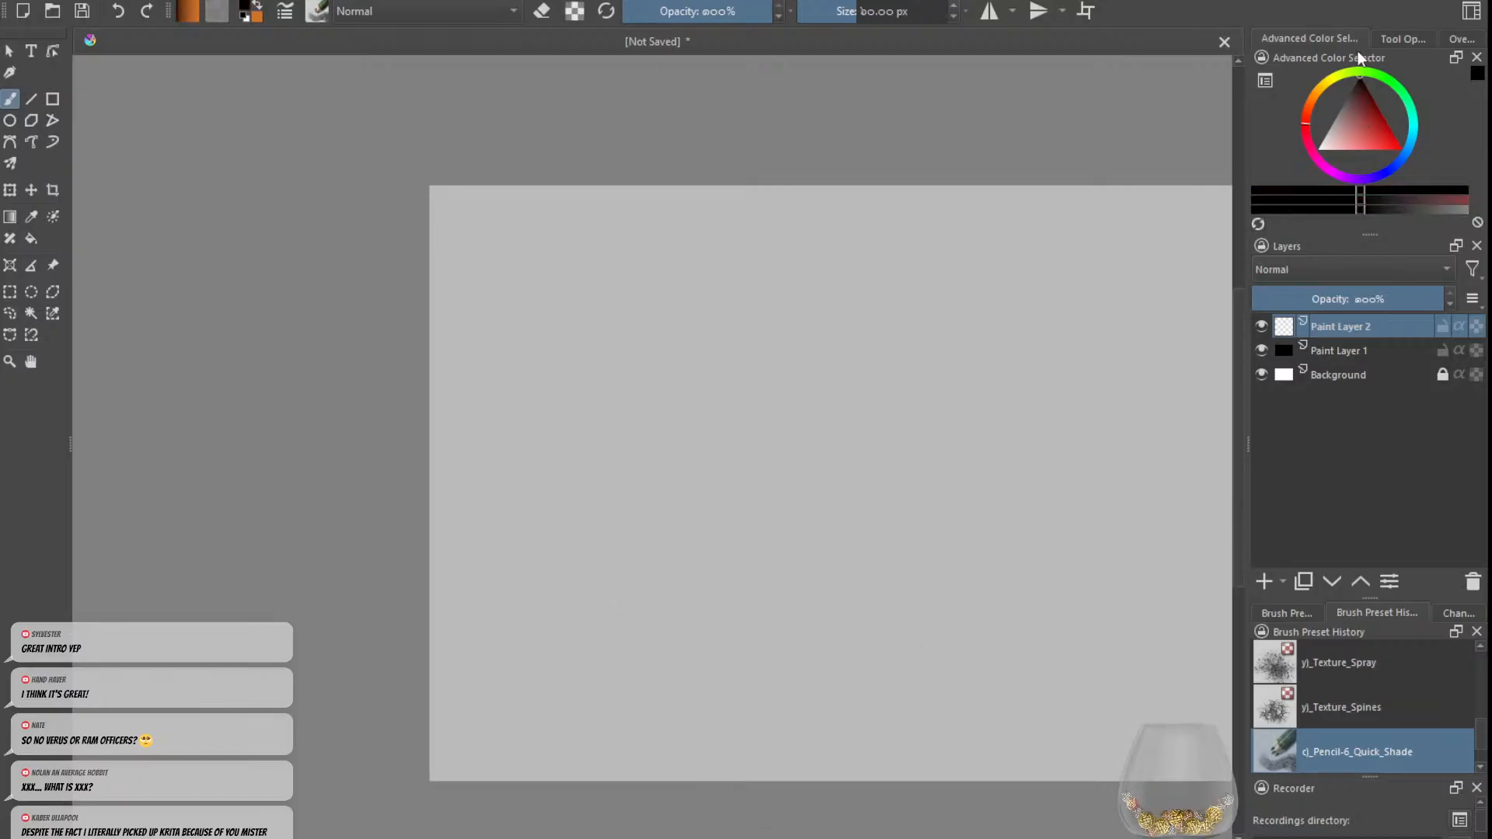
left_click_drag(650, 579, 630, 577)
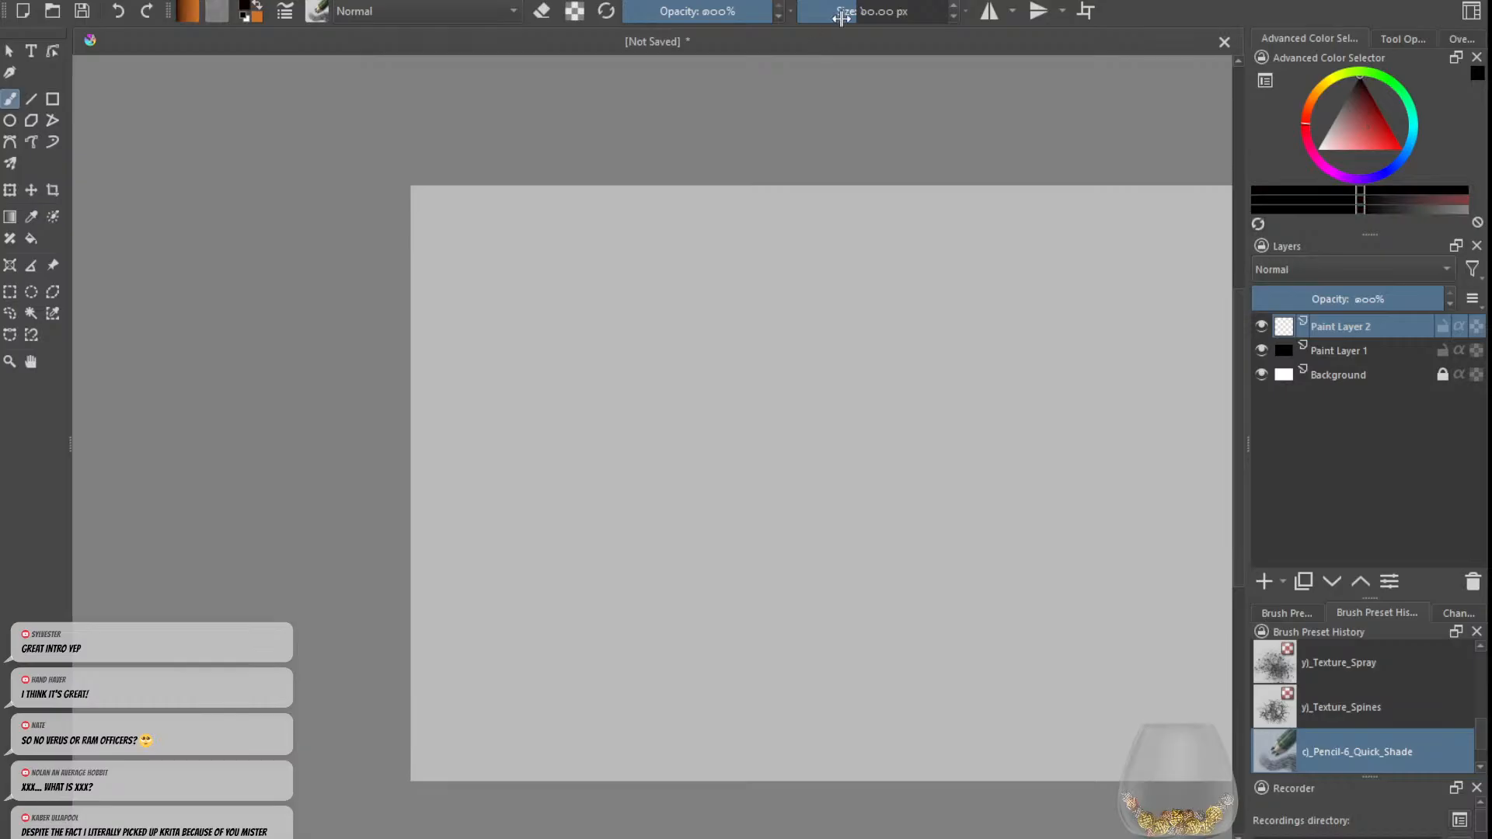
left_click_drag(840, 16, 832, 10)
left_click_drag(619, 296, 612, 338)
key("ctrl+z")
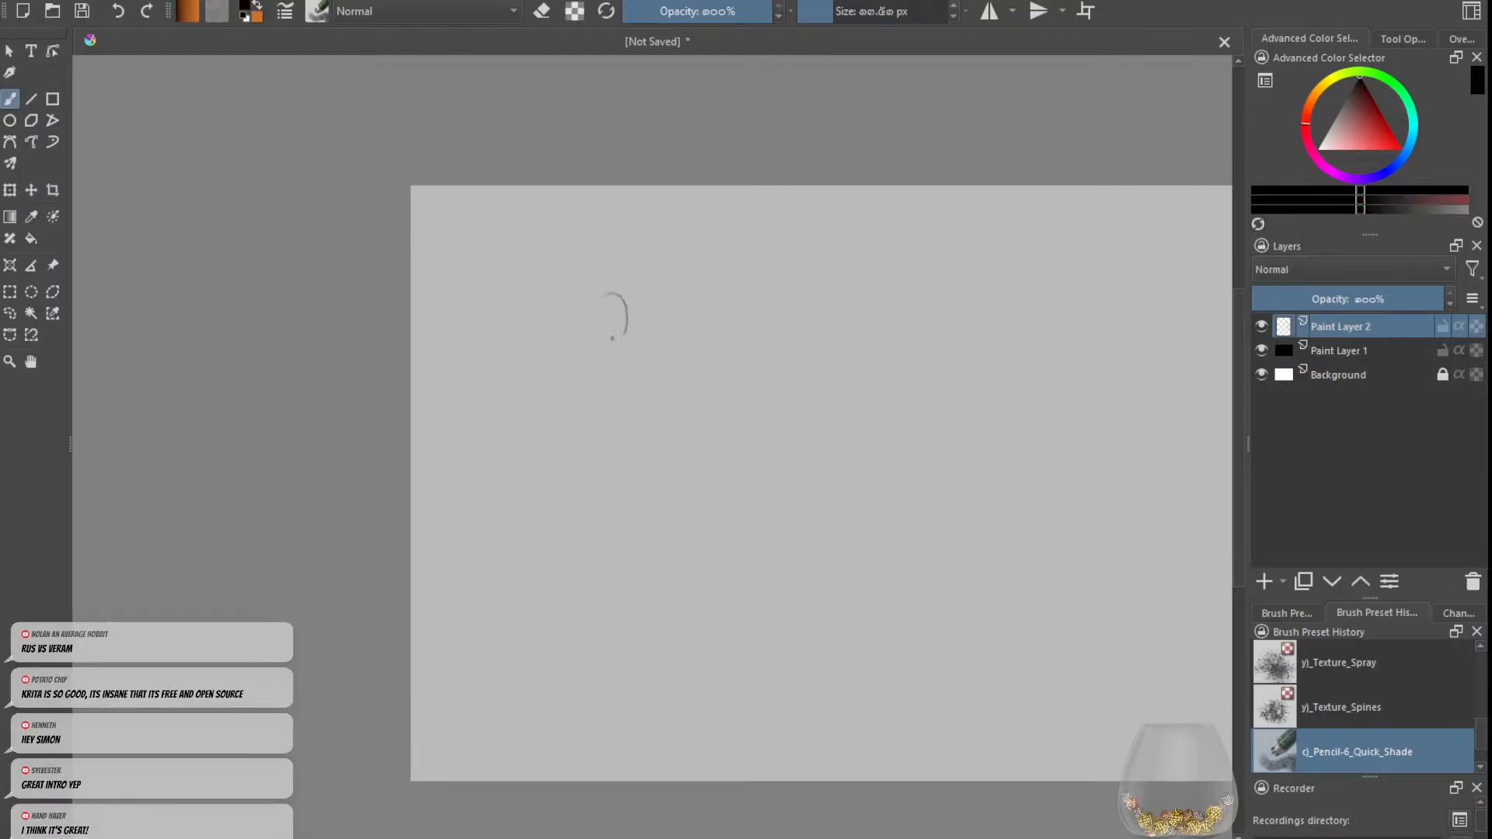
key("ctrl+z")
Step: Handwrite PILLARMEN in small letters at the canvas's upper-left corner with a finer brush size
left_click_drag(1049, 513, 1129, 512)
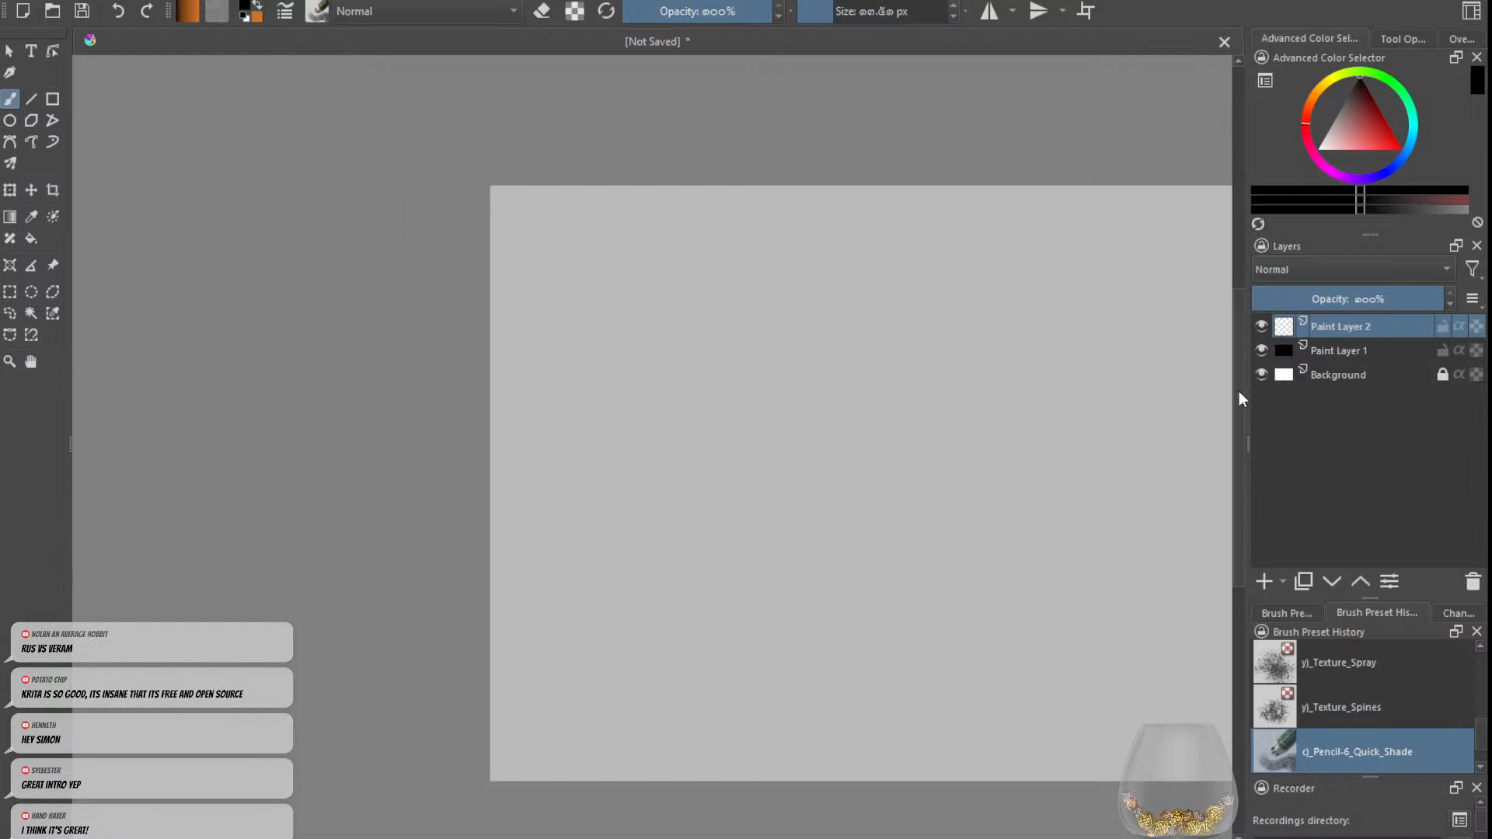
left_click_drag(1239, 391, 1239, 326)
key("ctrl+plus")
key("ctrl+plus")
left_click_drag(828, 9, 818, 9)
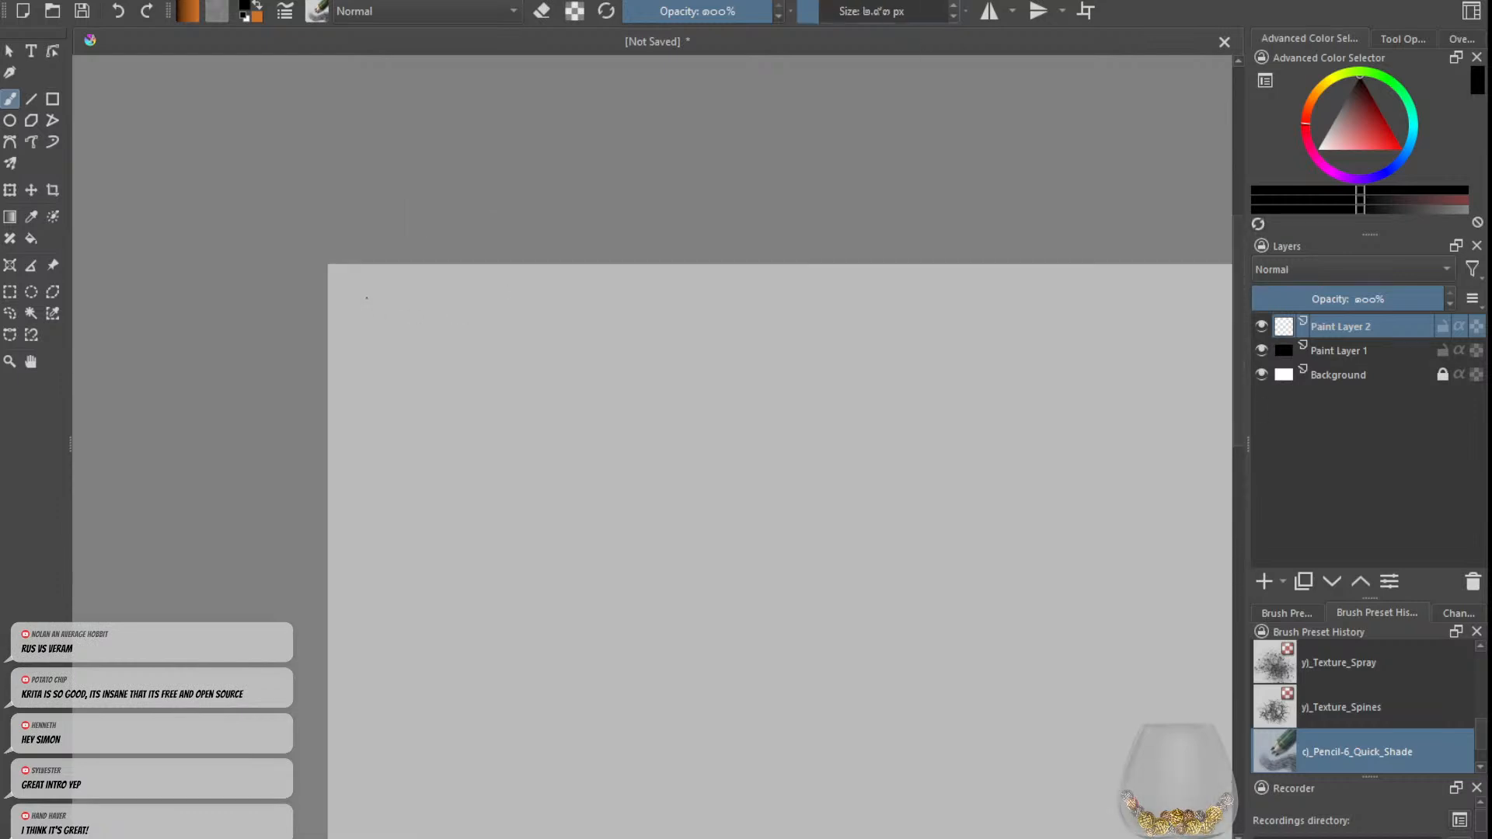
mouse_move(360, 293)
left_mouse_down()
mouse_move(350, 313)
mouse_move(370, 300)
mouse_move(384, 320)
left_mouse_up()
key("ctrl+z")
left_click_drag(383, 304, 417, 321)
left_click_drag(406, 315, 430, 308)
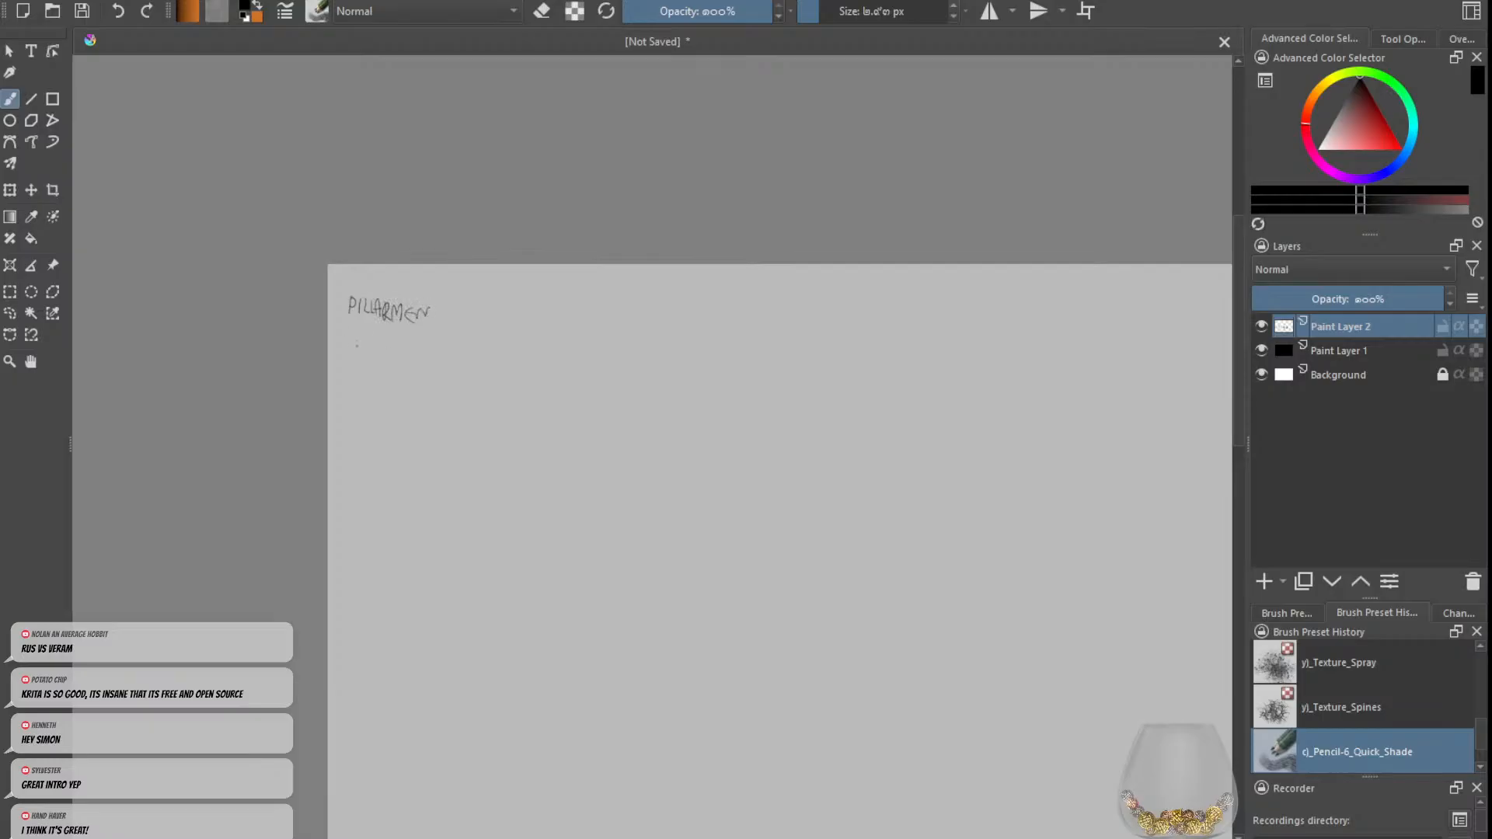
Step: Handwrite SPEAKER, WAR DANCERS and MAGES as dashed list entries below PILLARMEN
mouse_move(359, 345)
left_mouse_down()
mouse_move(351, 357)
mouse_move(370, 342)
mouse_move(411, 362)
mouse_move(420, 345)
left_mouse_up()
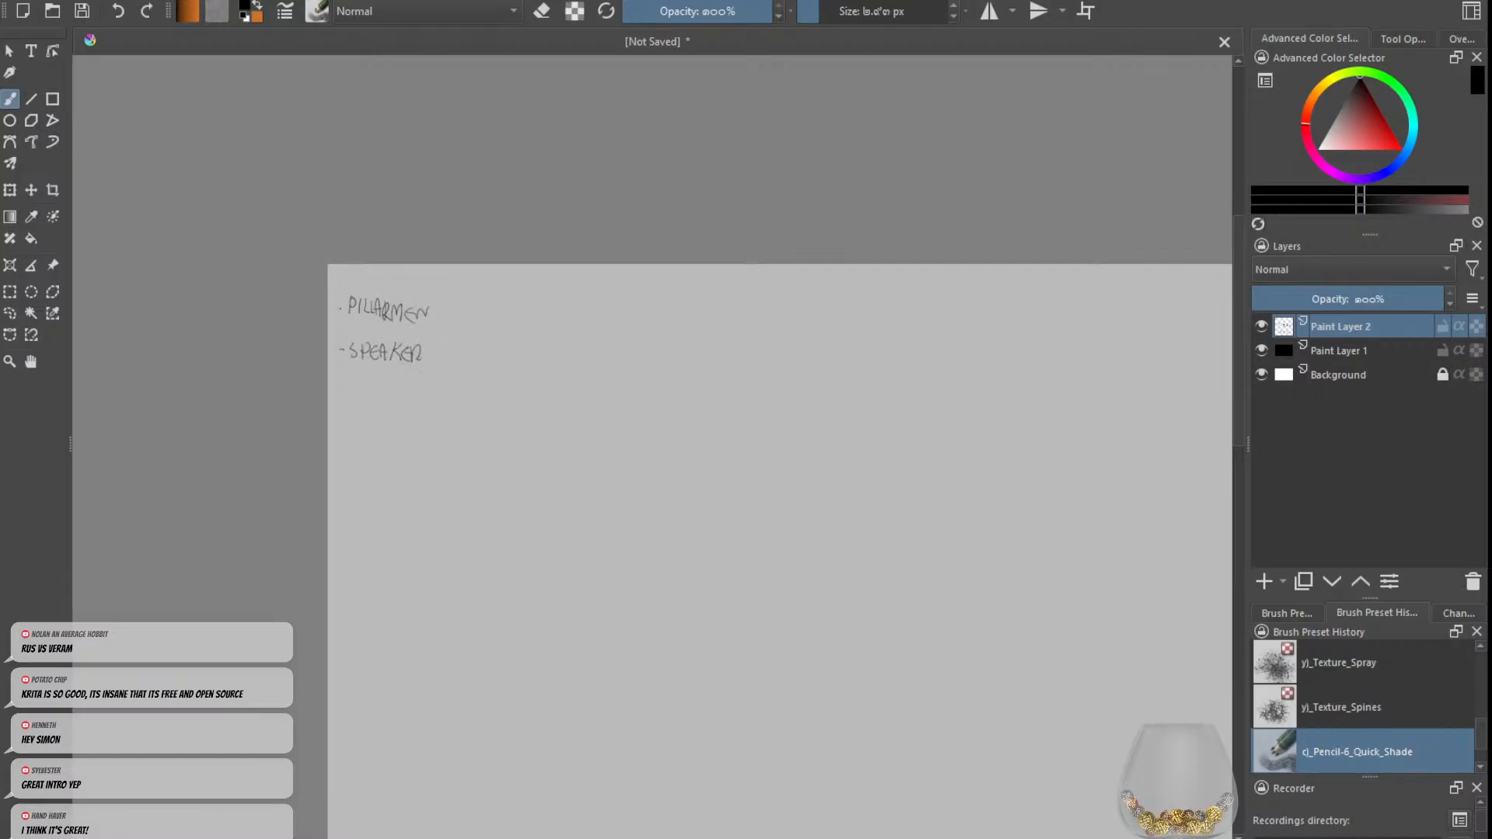
left_click_drag(339, 382, 449, 393)
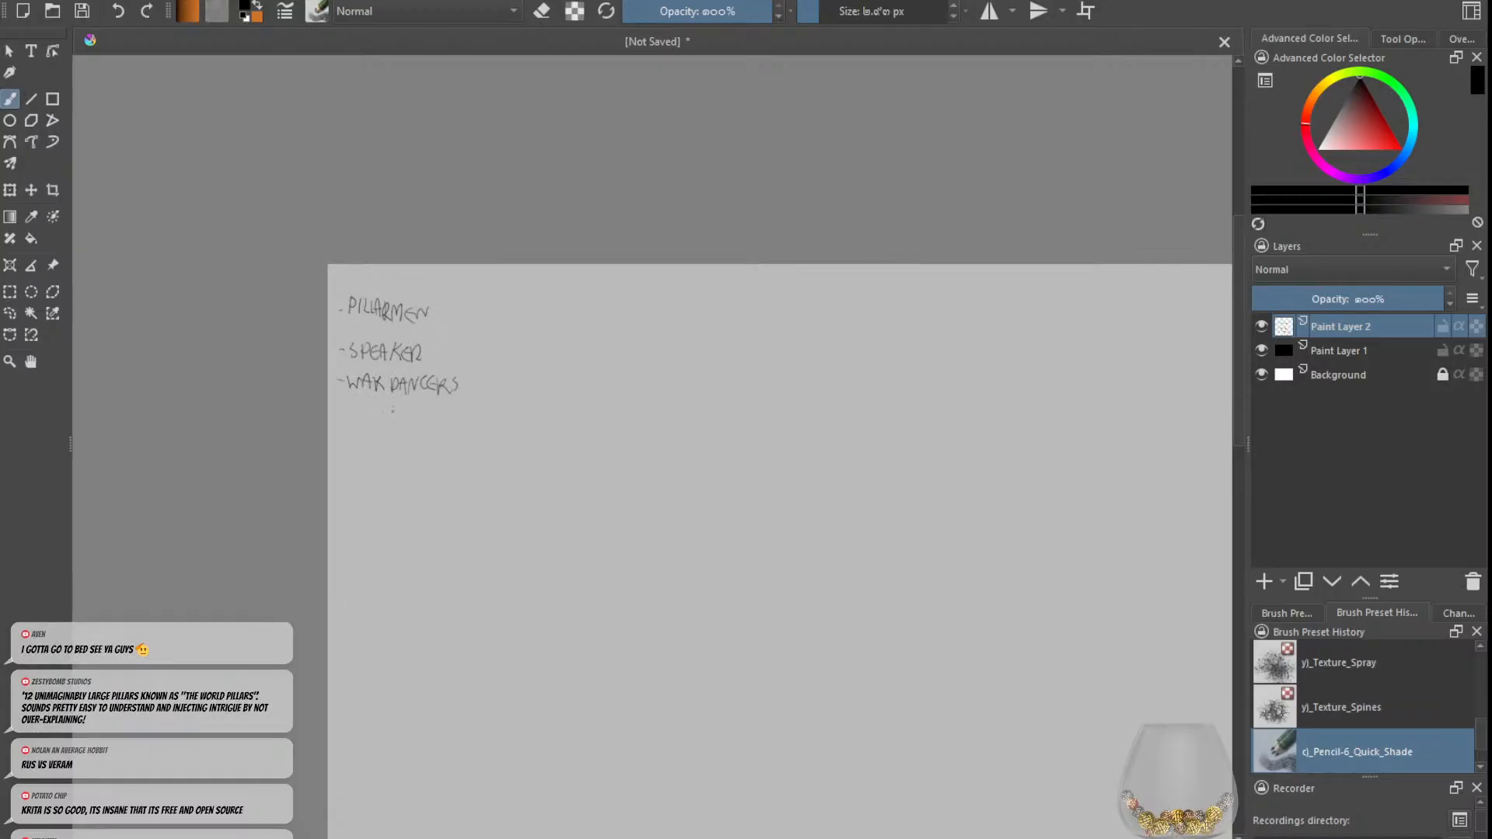
left_click_drag(350, 407, 391, 426)
key("ctrl+z")
key("ctrl+z")
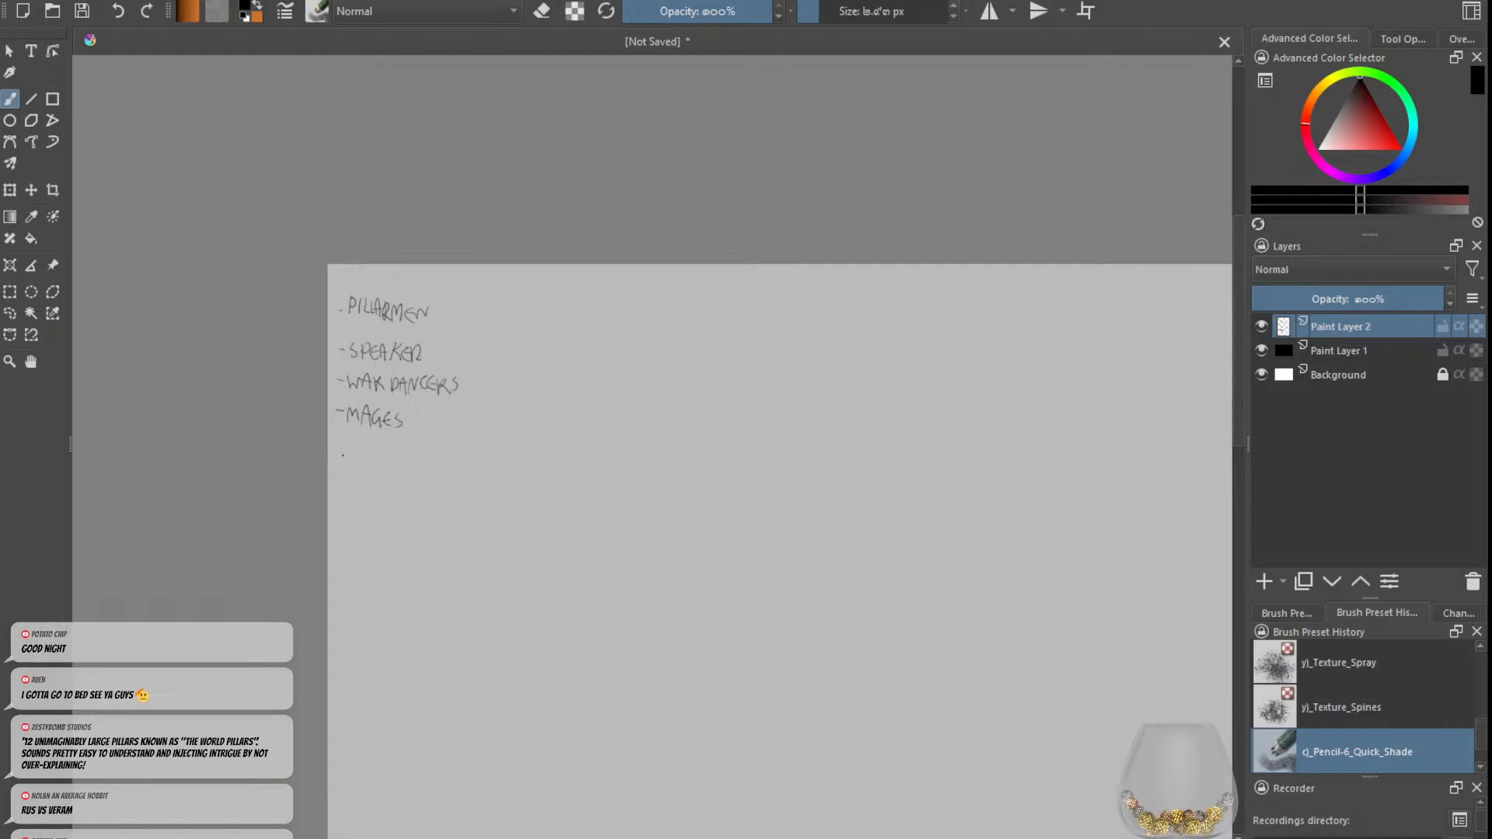
Step: Handwrite CURSED SOLDIERS? and WOODEN RHINO below MAGES, joined by a bracket on their left
left_click_drag(337, 455, 496, 459)
key("ctrl+z")
left_click(496, 466)
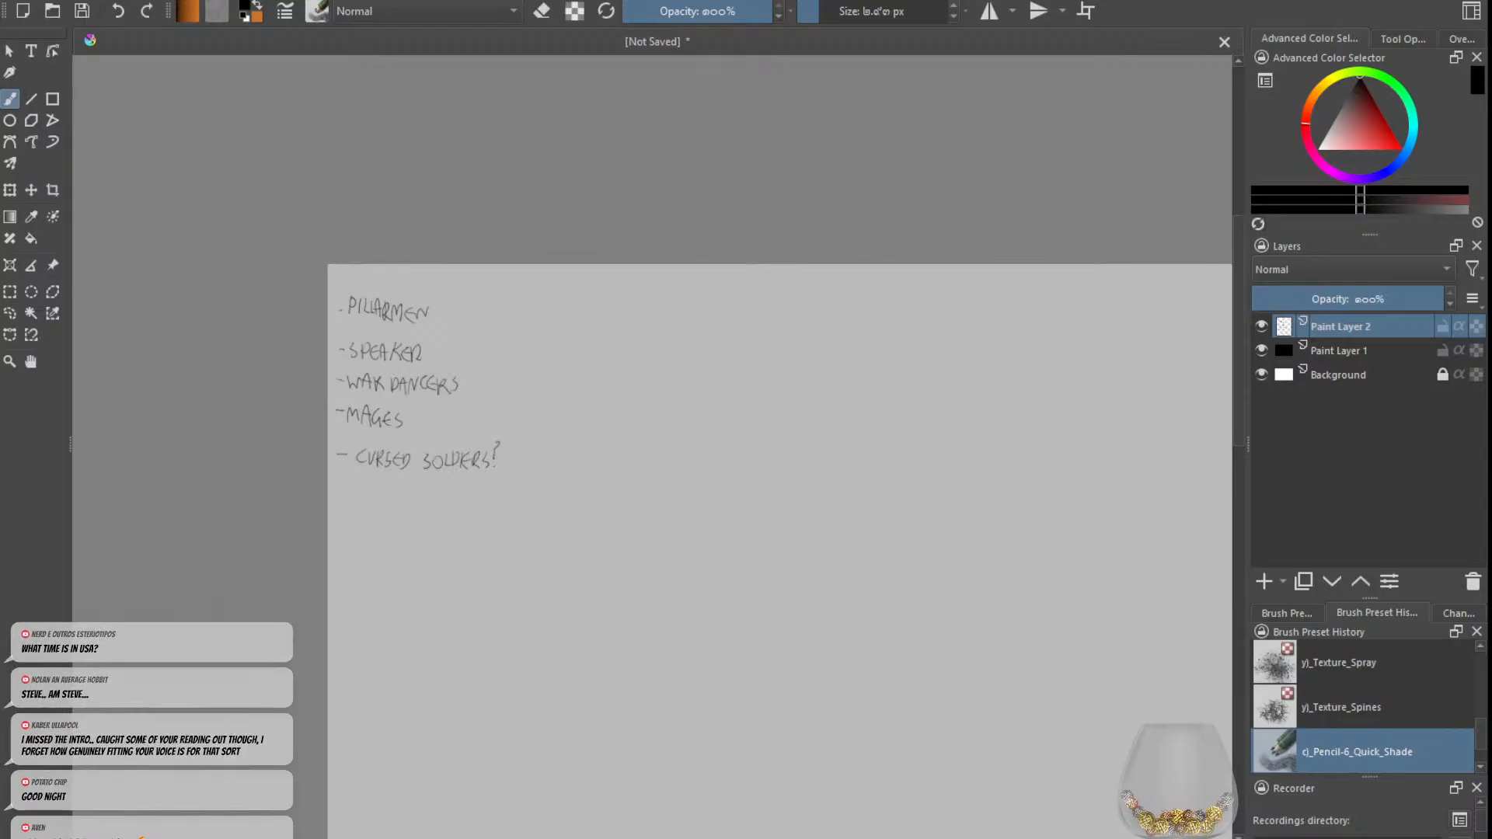
mouse_move(342, 458)
left_mouse_down()
mouse_move(342, 488)
mouse_move(434, 490)
mouse_move(475, 471)
left_mouse_up()
key("ctrl+z")
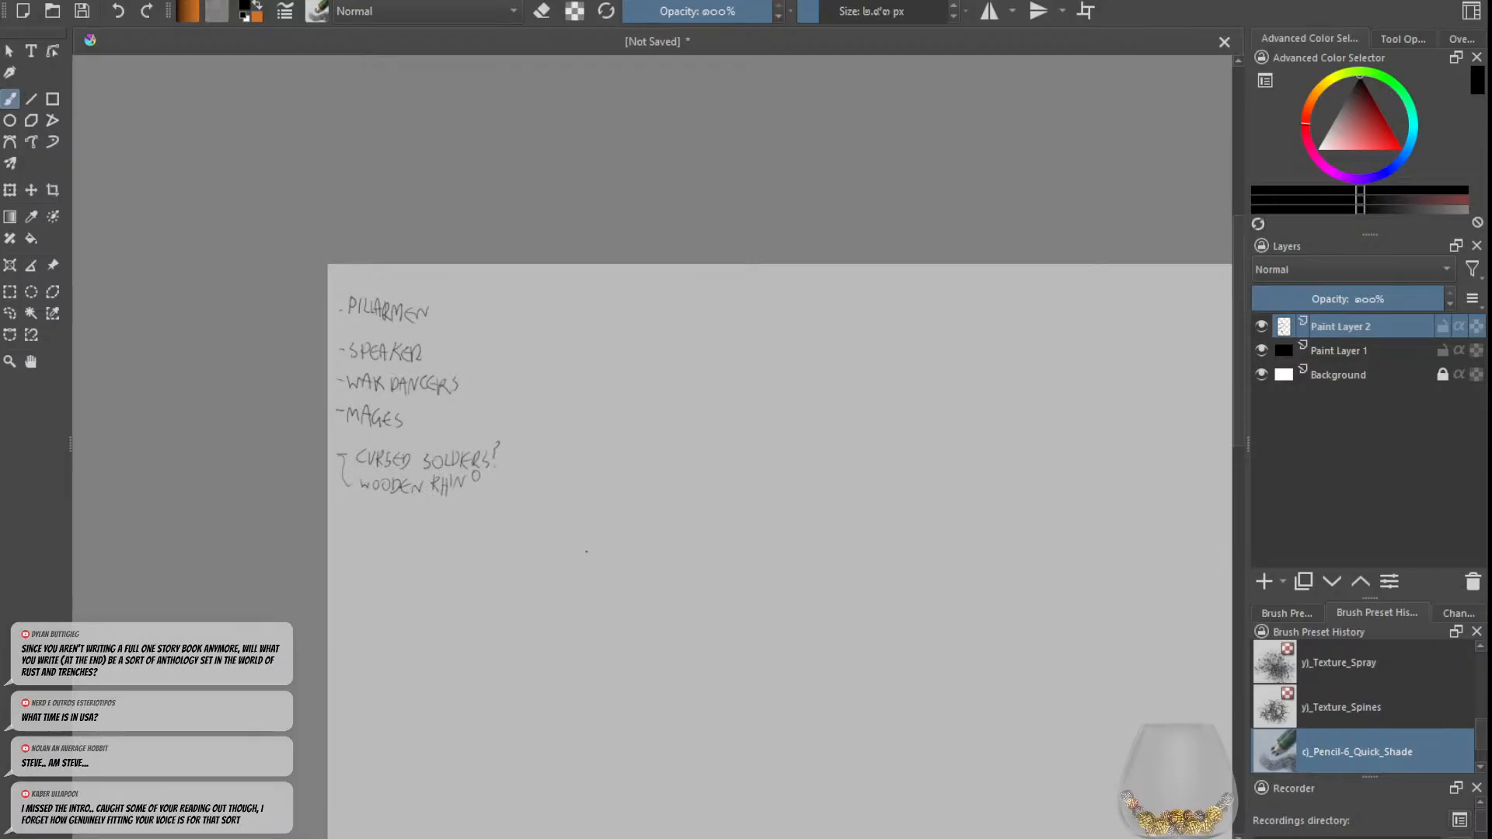
key("minus")
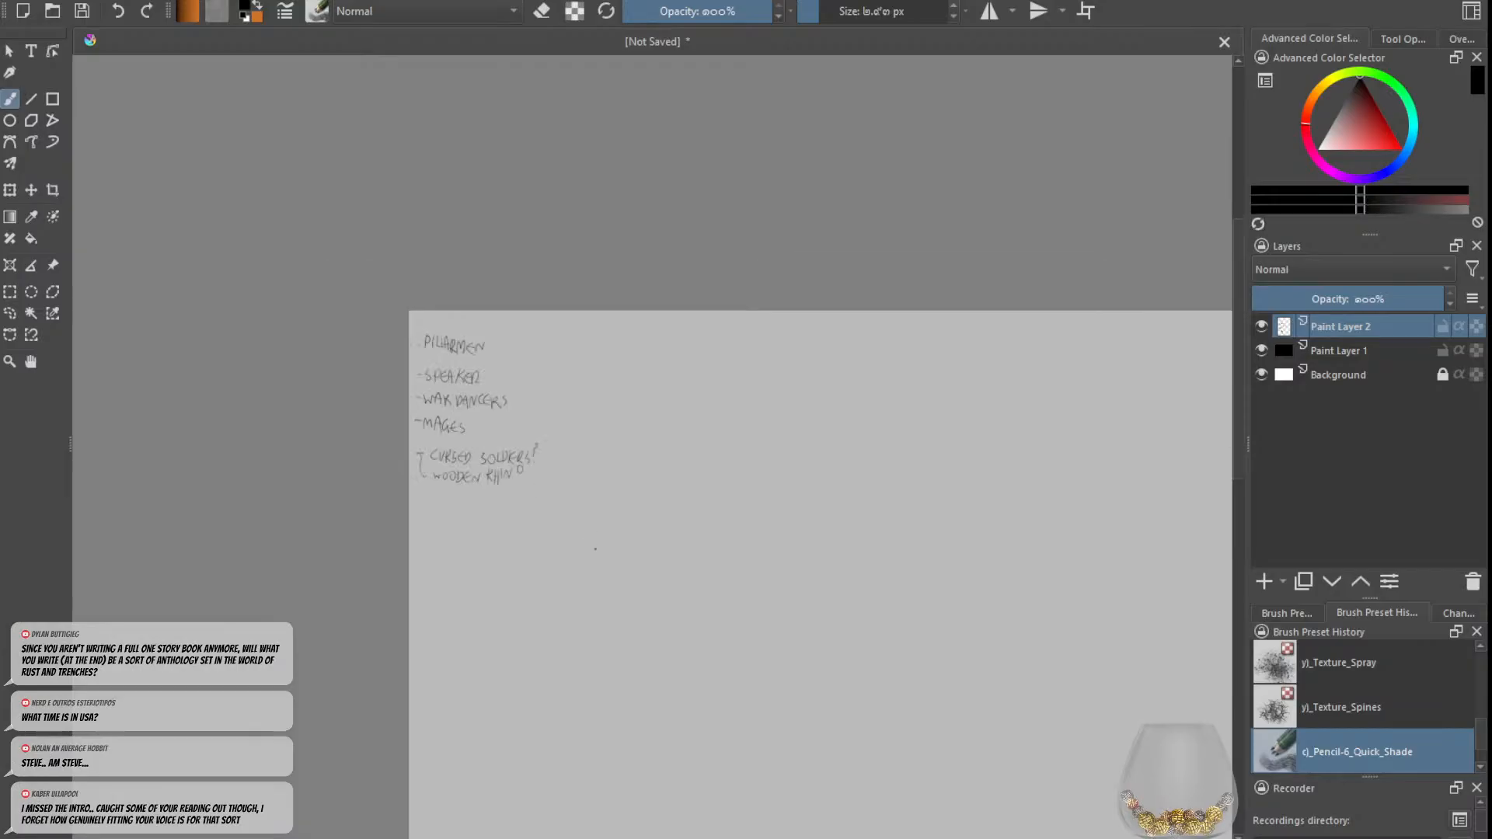
key("plus")
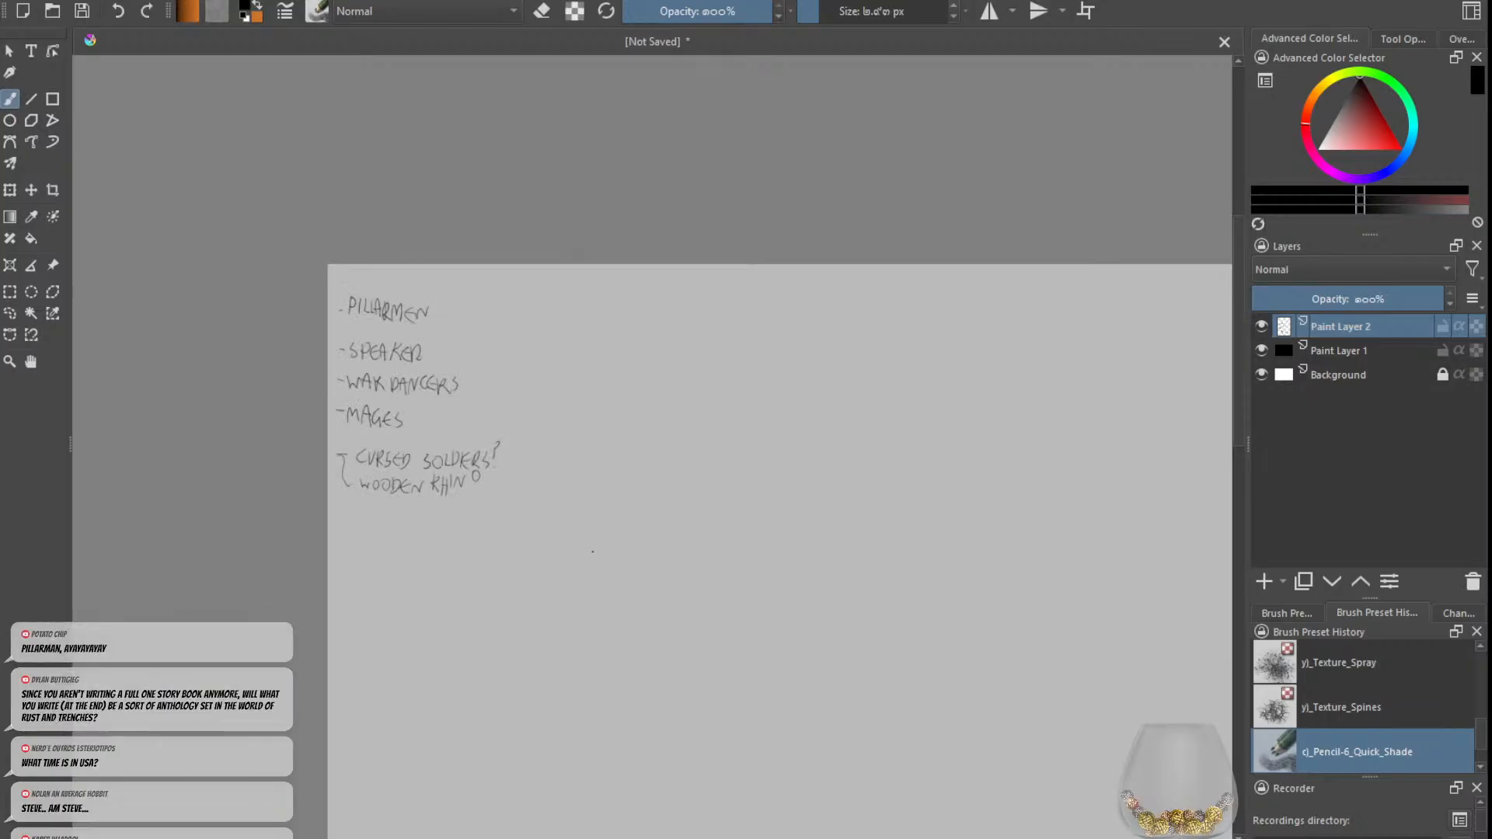
key("minus")
key("minus")
key("minus")
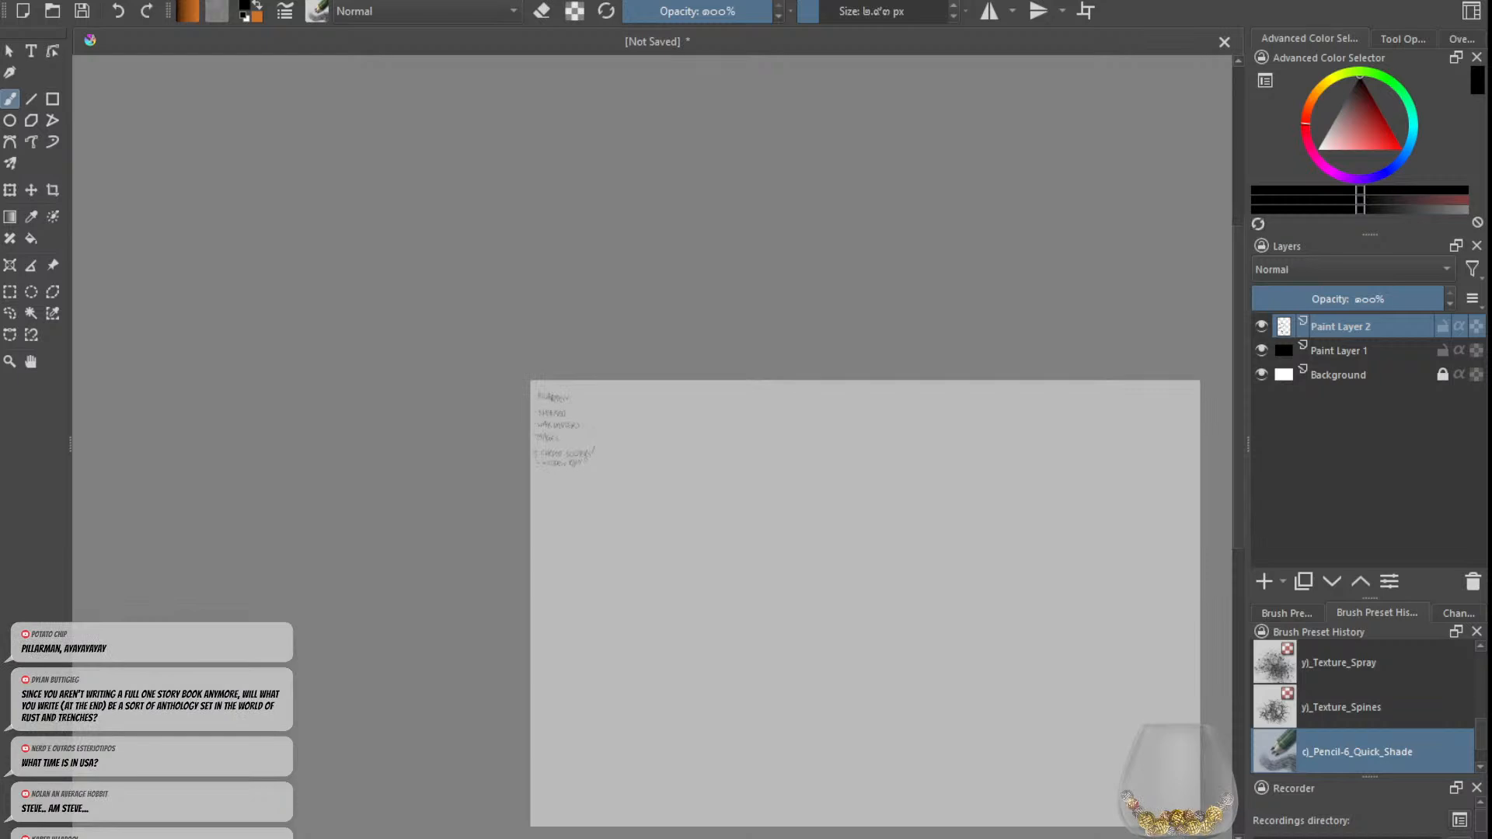
key("minus")
key("plus")
key("plus")
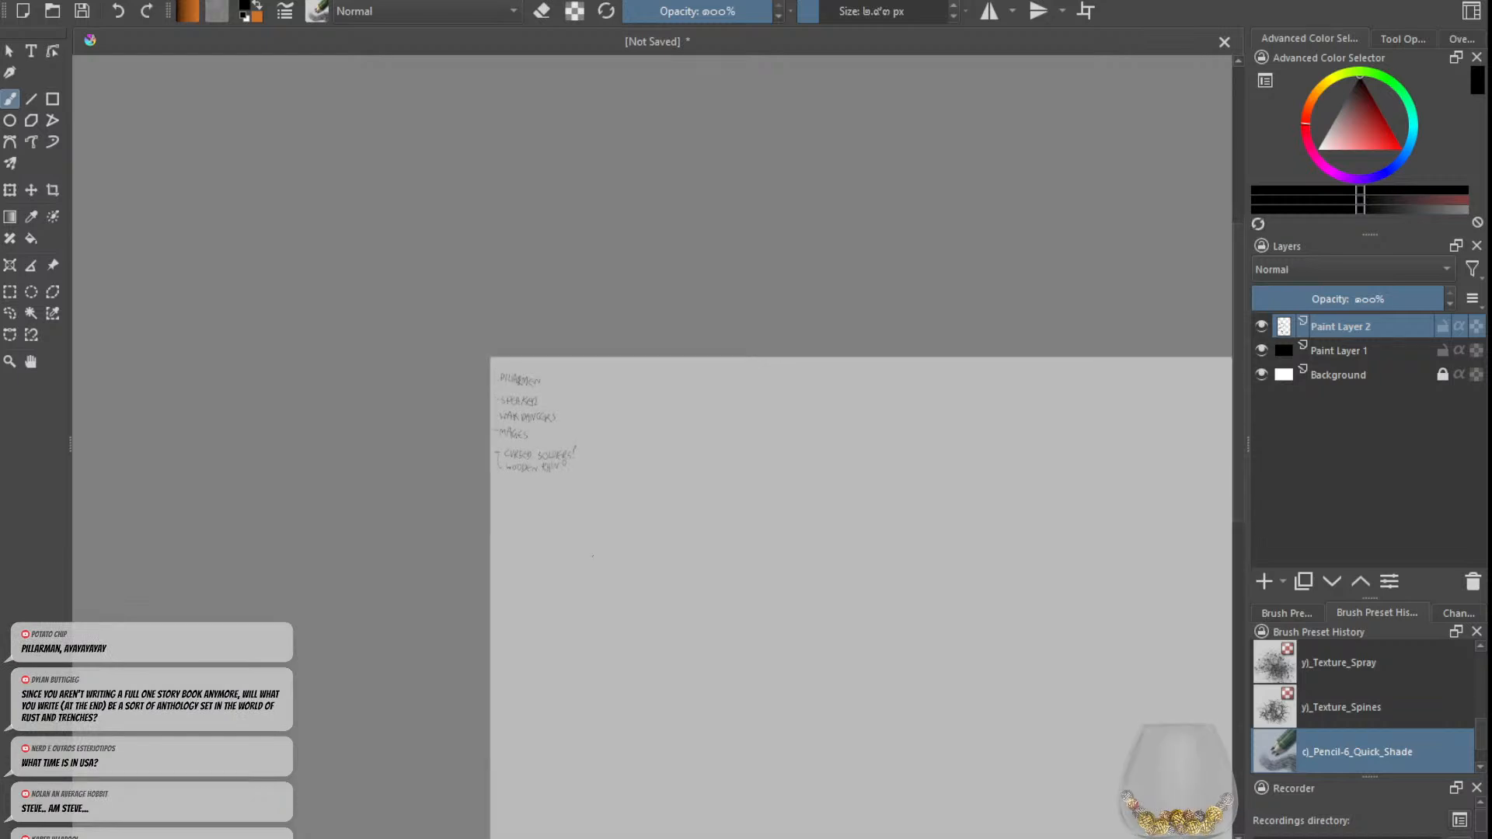
key("plus")
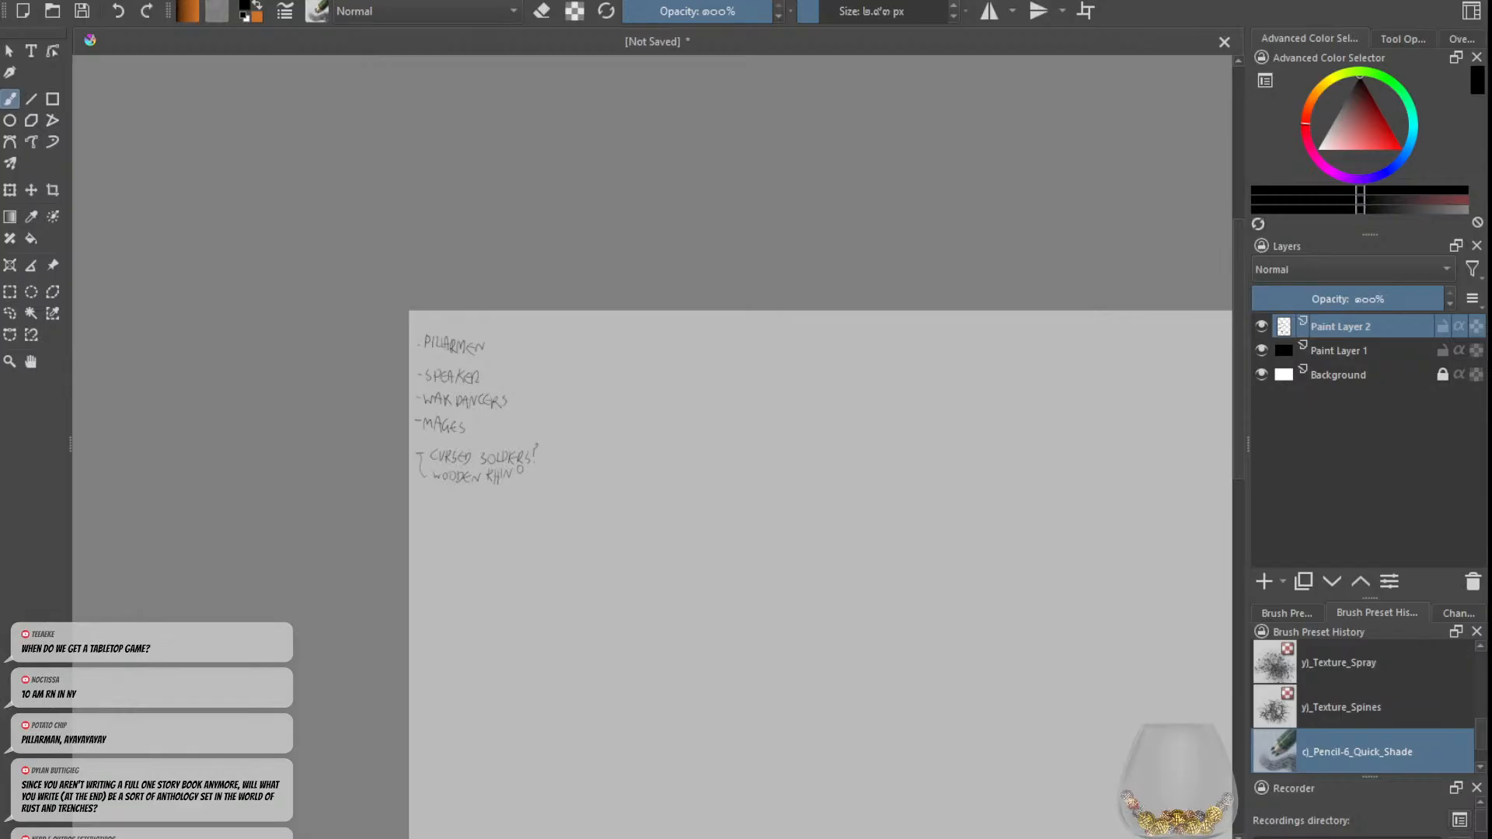
scroll(694, 517, "down", 1)
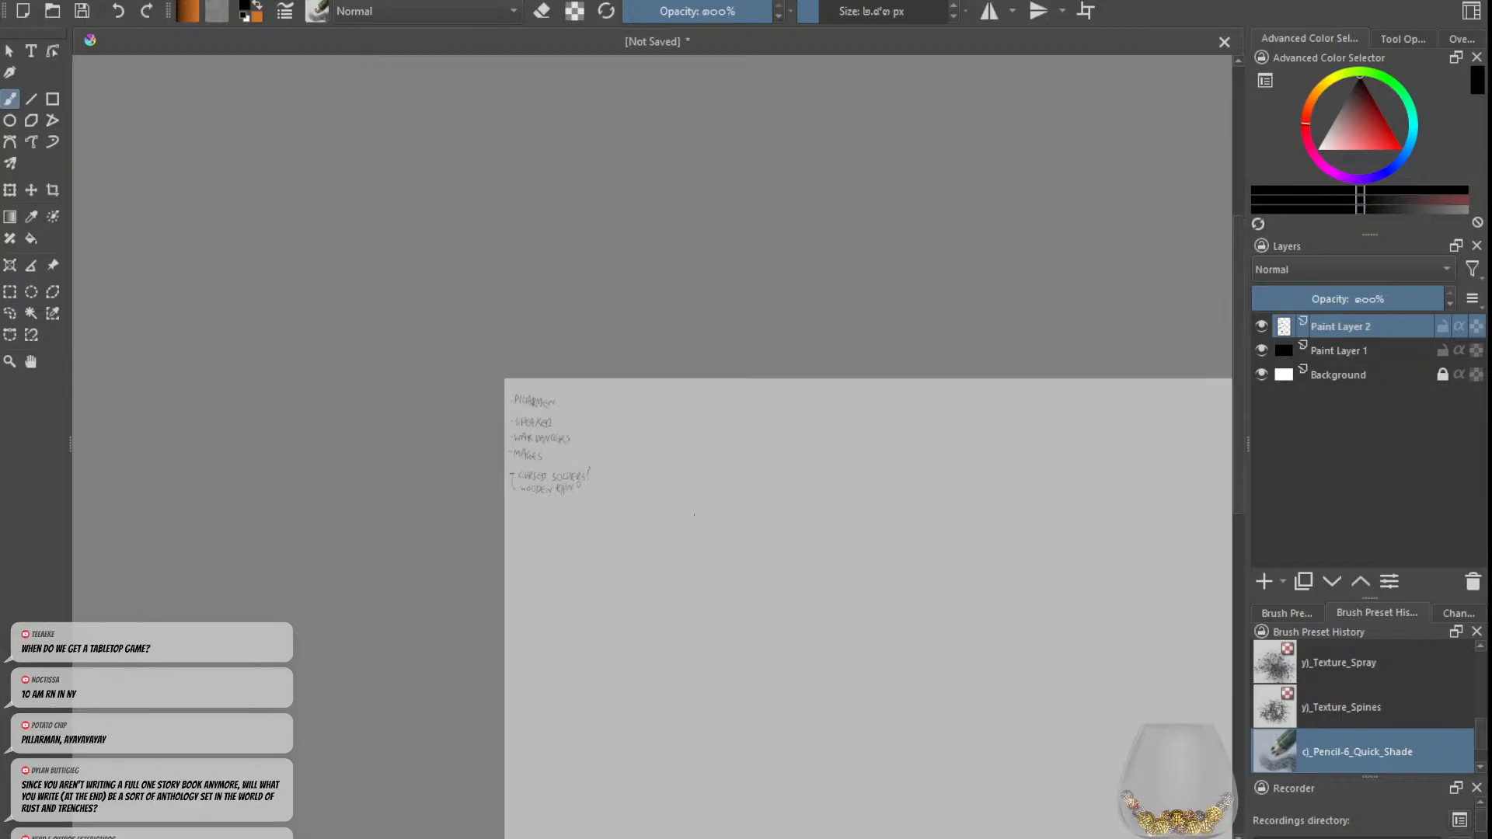
scroll(694, 514, "up", 1)
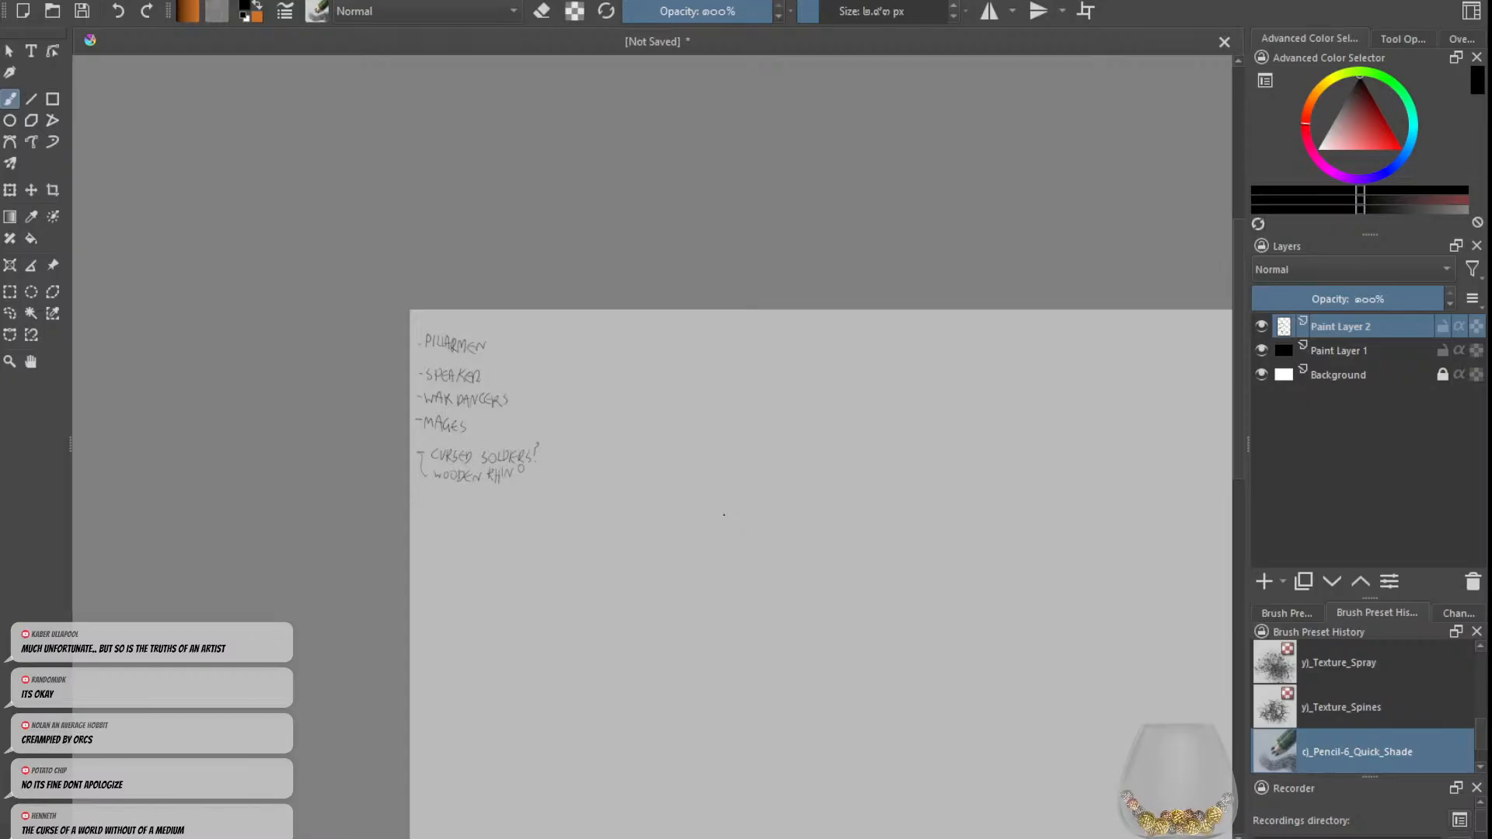
Step: Increase the pencil brush size for sketching on the empty area beside the handwritten list
key("minus")
key("Right")
key("Right")
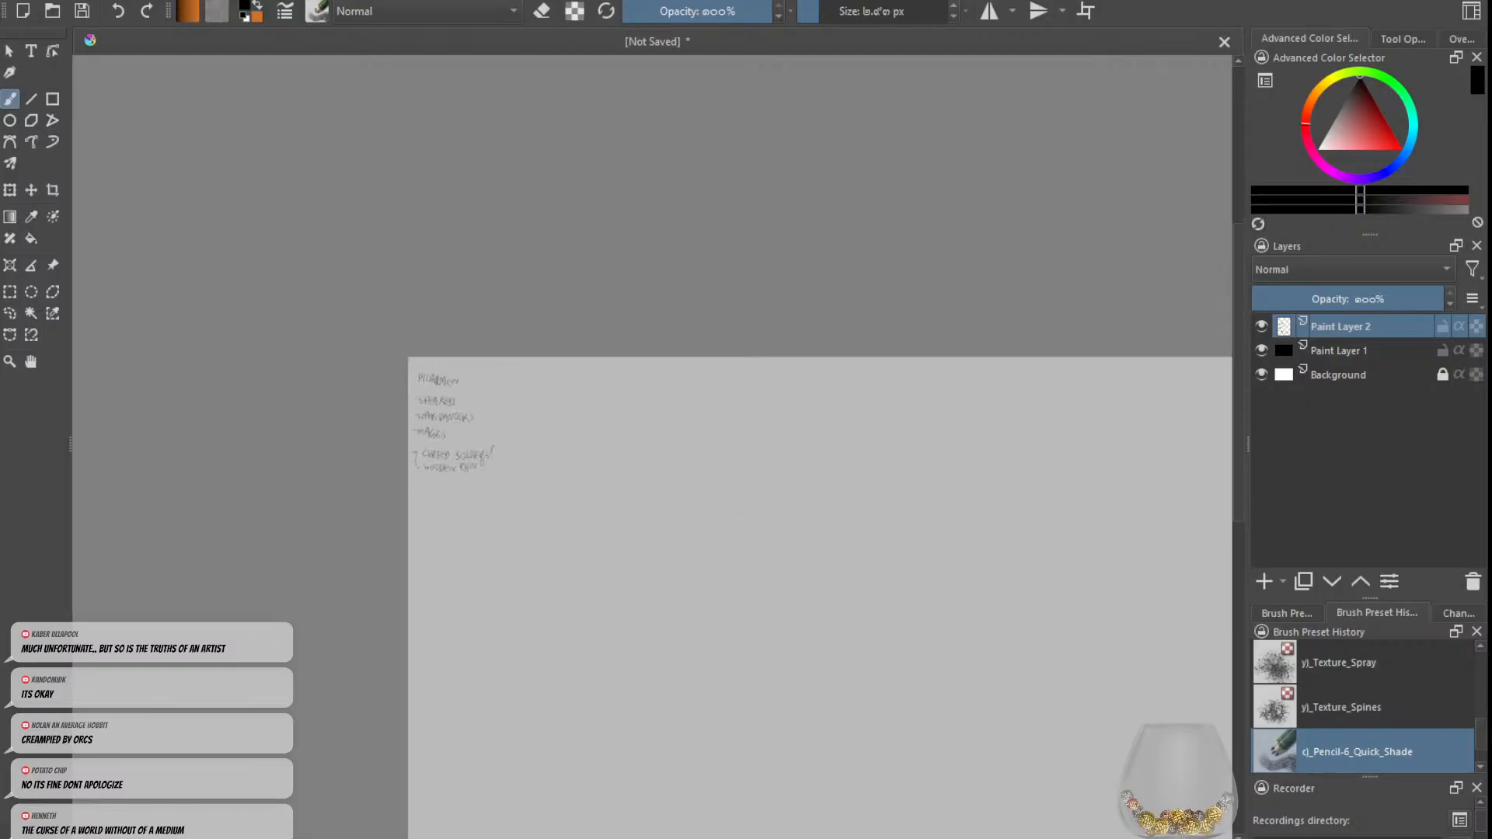
key("Left")
left_click_drag(1237, 411, 1237, 454)
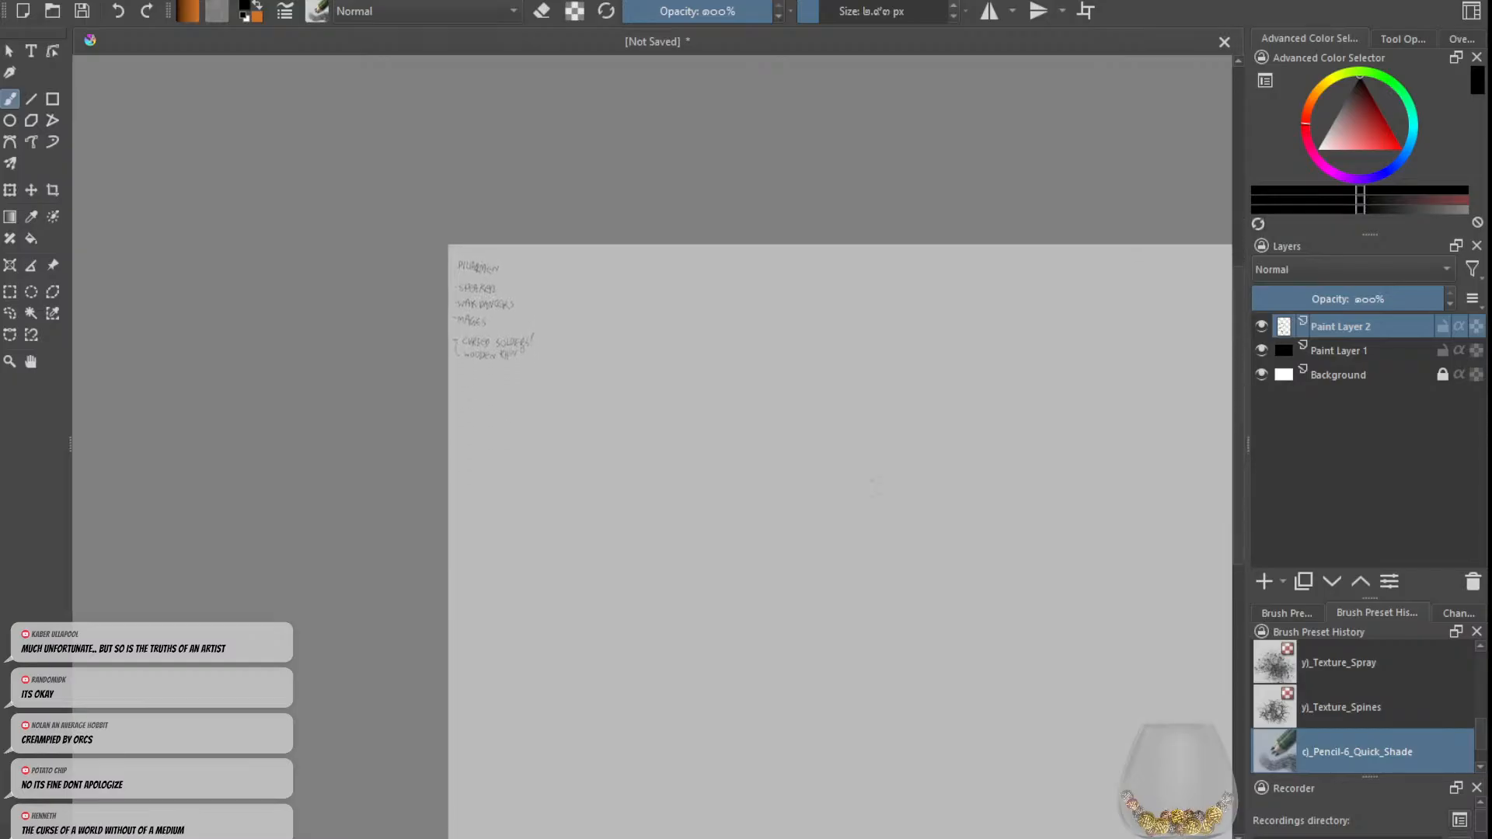
left_click_drag(819, 18, 822, 17)
left_click_drag(682, 375, 762, 456)
key("ctrl+z")
left_click_drag(822, 17, 829, 16)
mouse_move(693, 413)
left_mouse_down()
mouse_move(724, 440)
mouse_move(740, 386)
mouse_move(748, 426)
mouse_move(756, 392)
mouse_move(731, 393)
left_mouse_up()
key("ctrl+z")
key("ctrl+z")
key("ctrl+z")
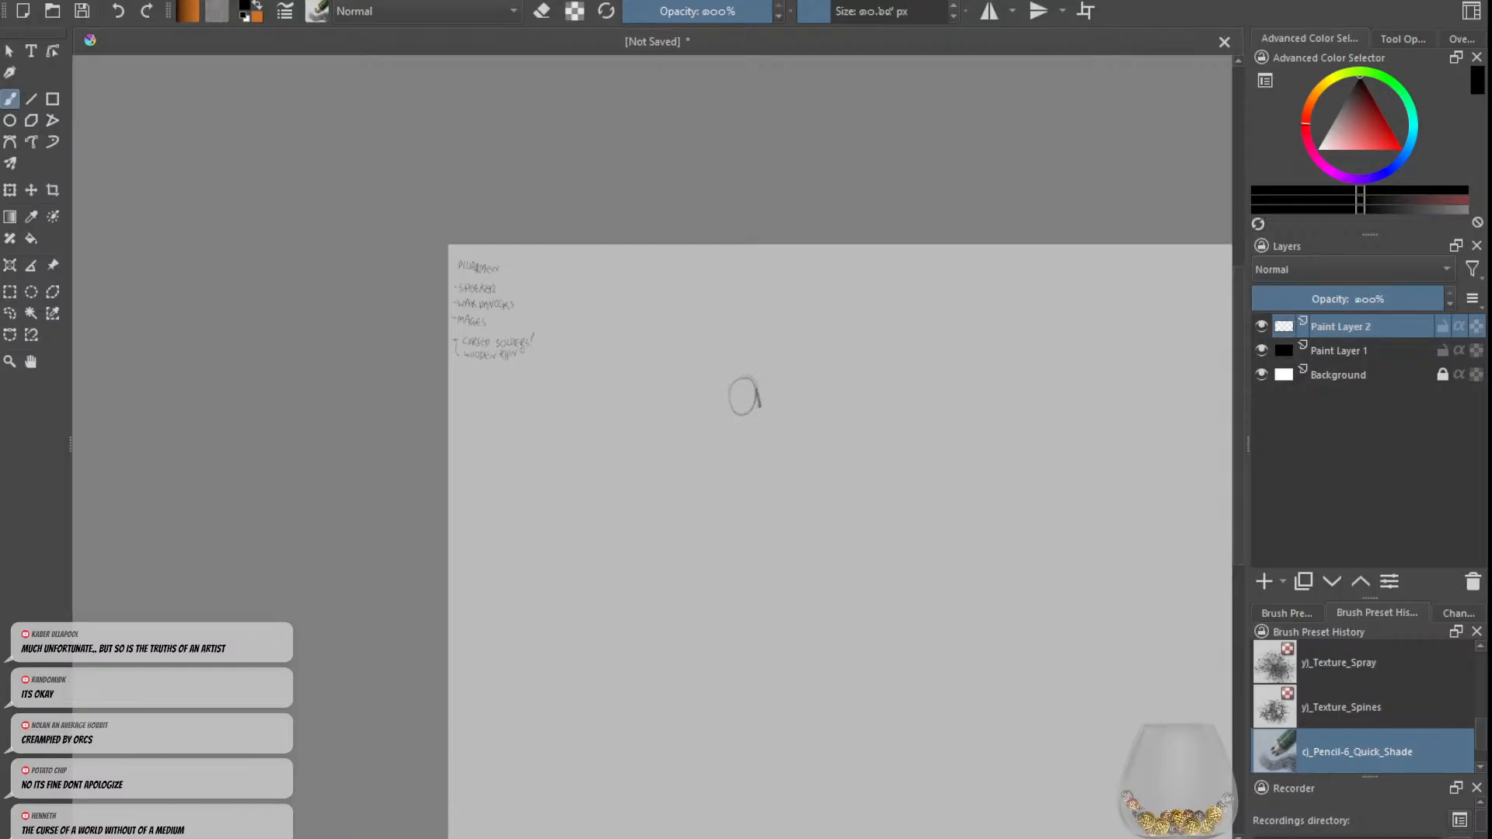
key("ctrl+z")
mouse_move(740, 355)
left_mouse_down()
mouse_move(738, 387)
mouse_move(765, 396)
mouse_move(690, 458)
mouse_move(693, 431)
mouse_move(782, 415)
mouse_move(779, 487)
left_mouse_up()
key("ctrl+z")
key("ctrl+z")
key("ctrl+z")
key("ctrl+z")
key("ctrl+z")
key("ctrl+z")
key("ctrl+z")
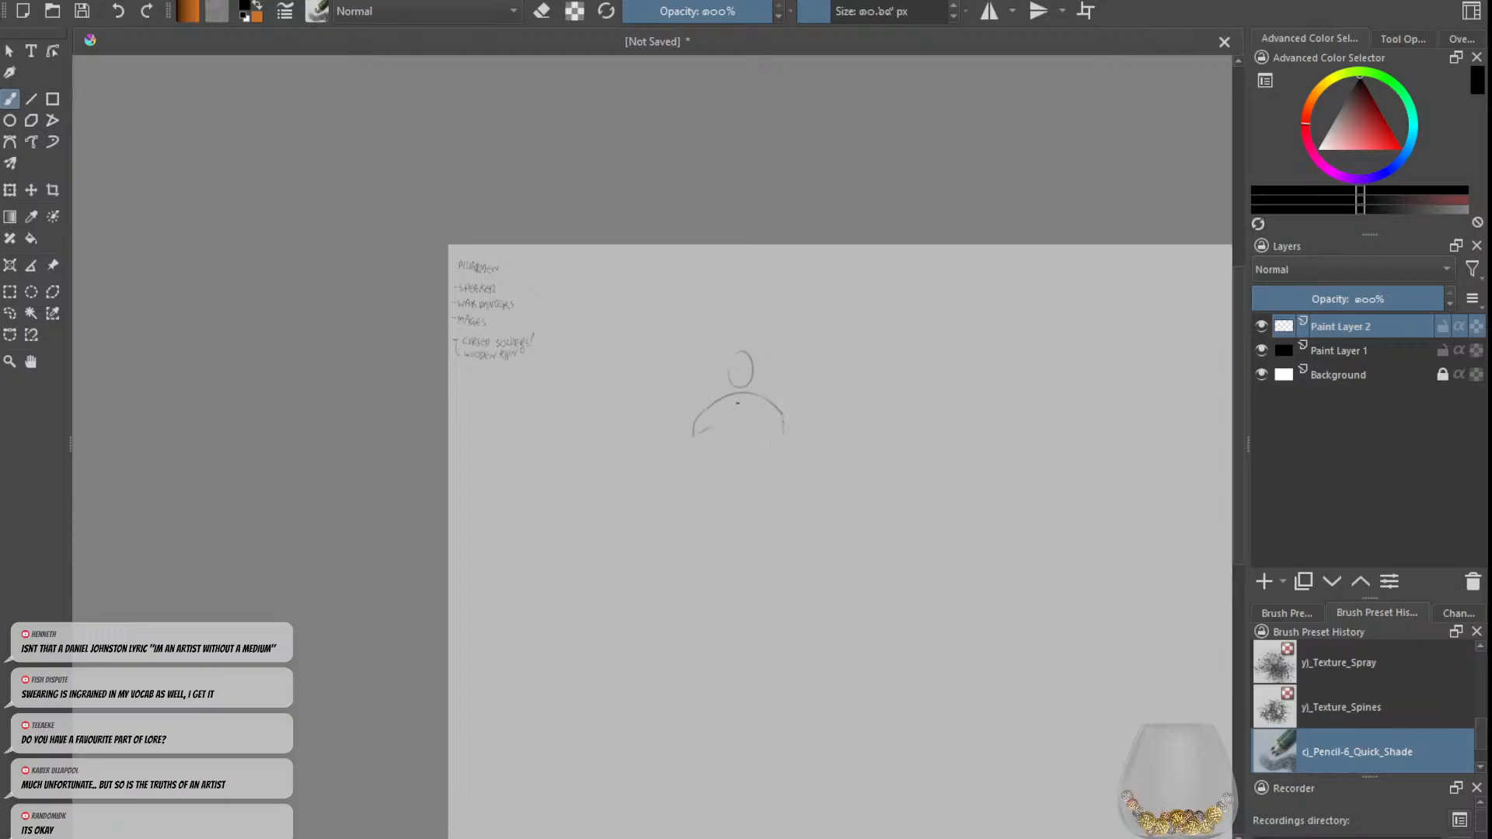
key("ctrl+z")
key("ctrl+z")
key("ctrl+z")
left_click_drag(763, 351, 733, 371)
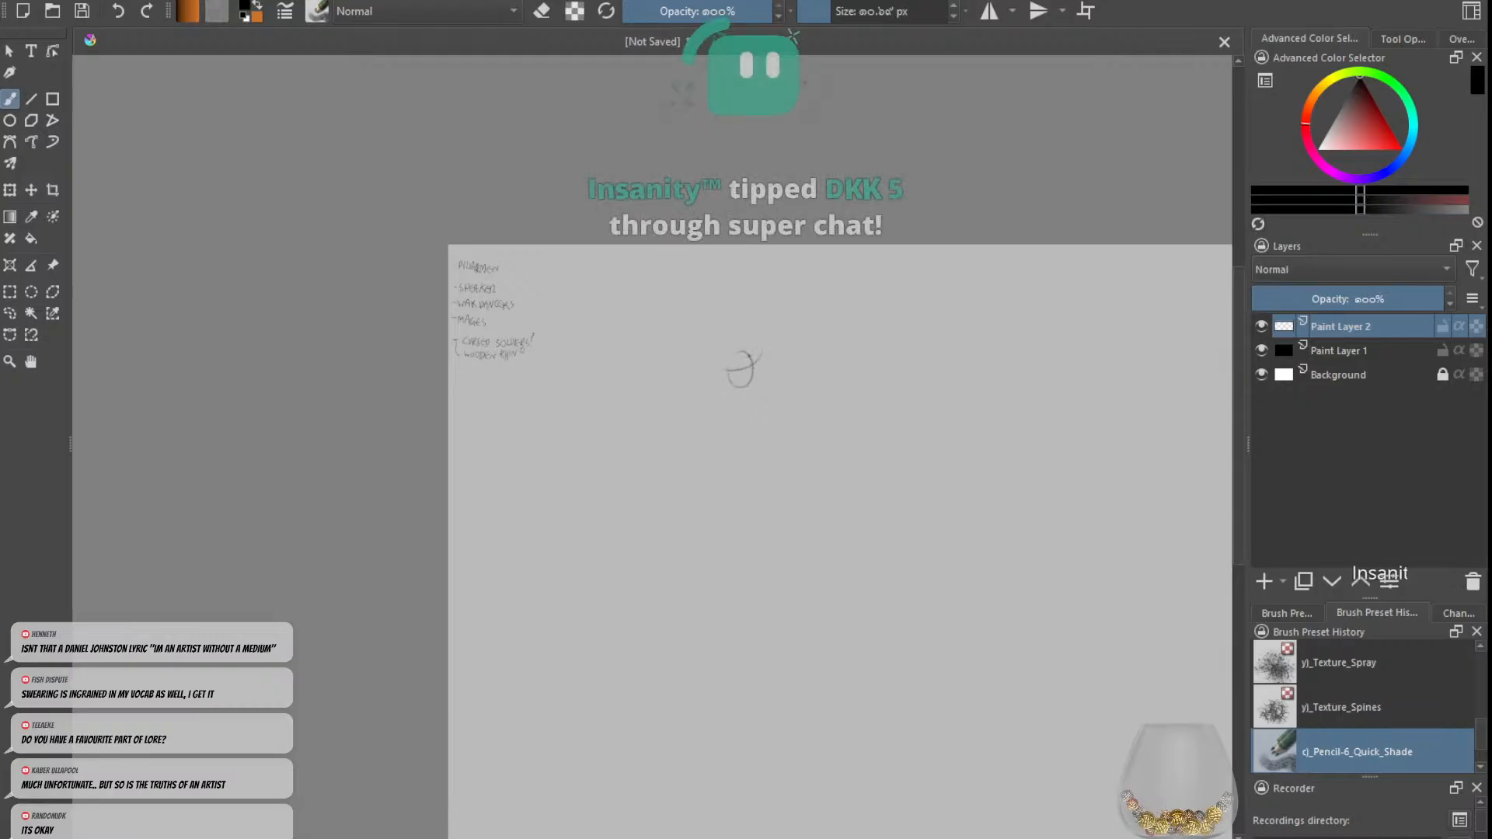
key("ctrl+z")
key("ctrl+z")
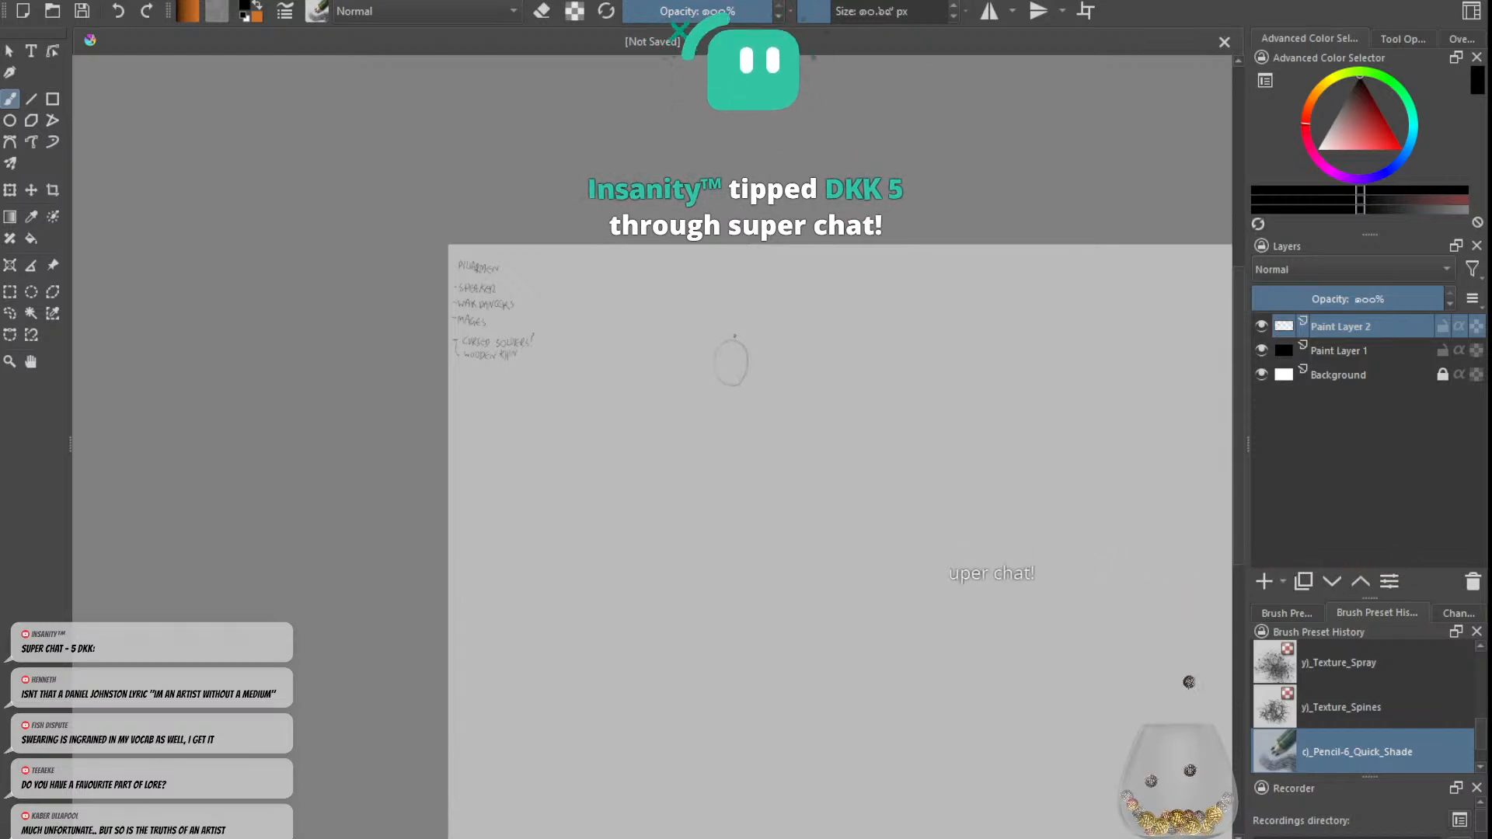
left_click_drag(712, 383, 724, 347)
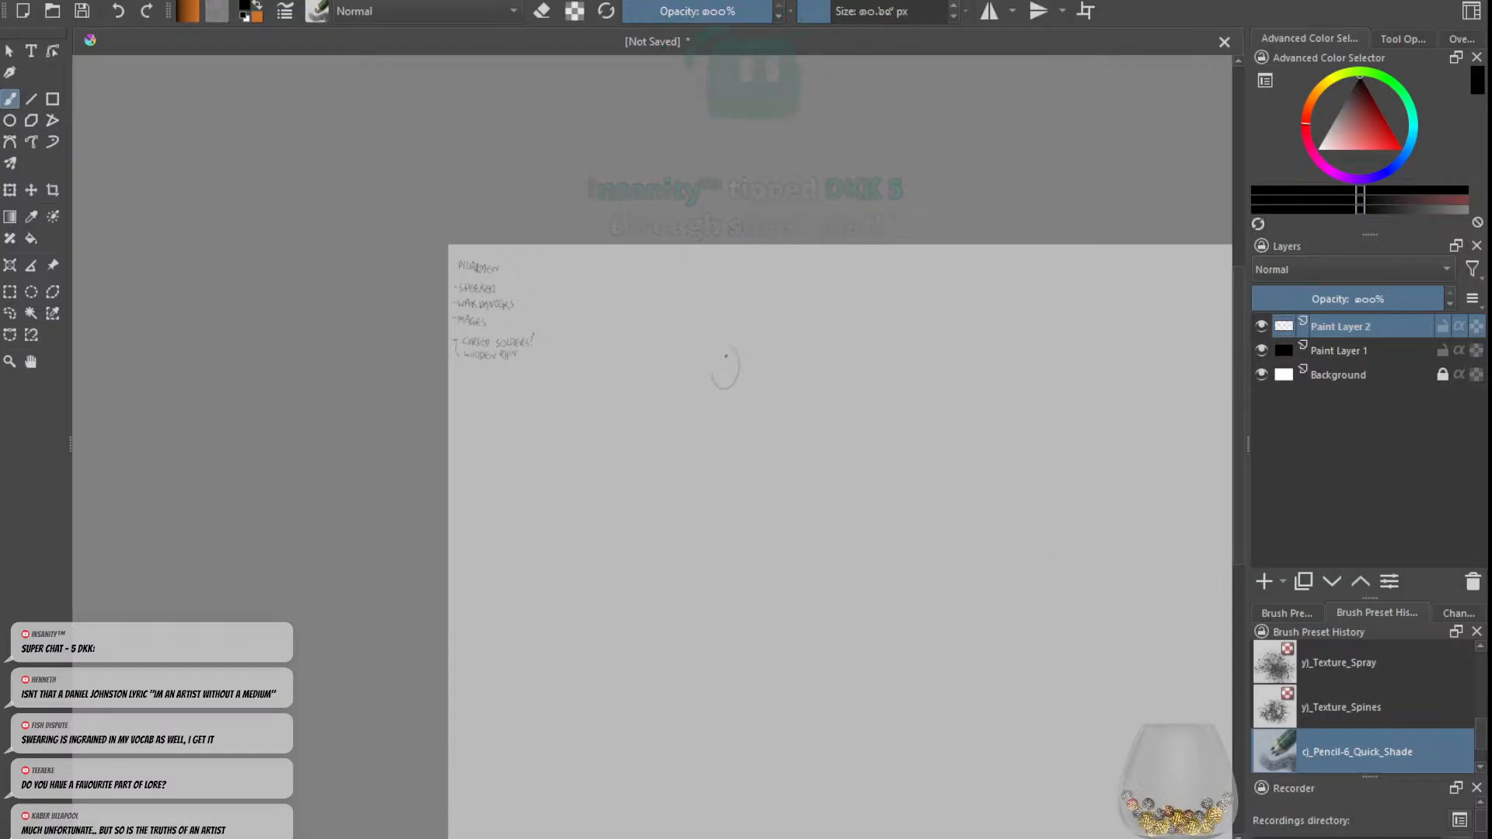
key("ctrl+z")
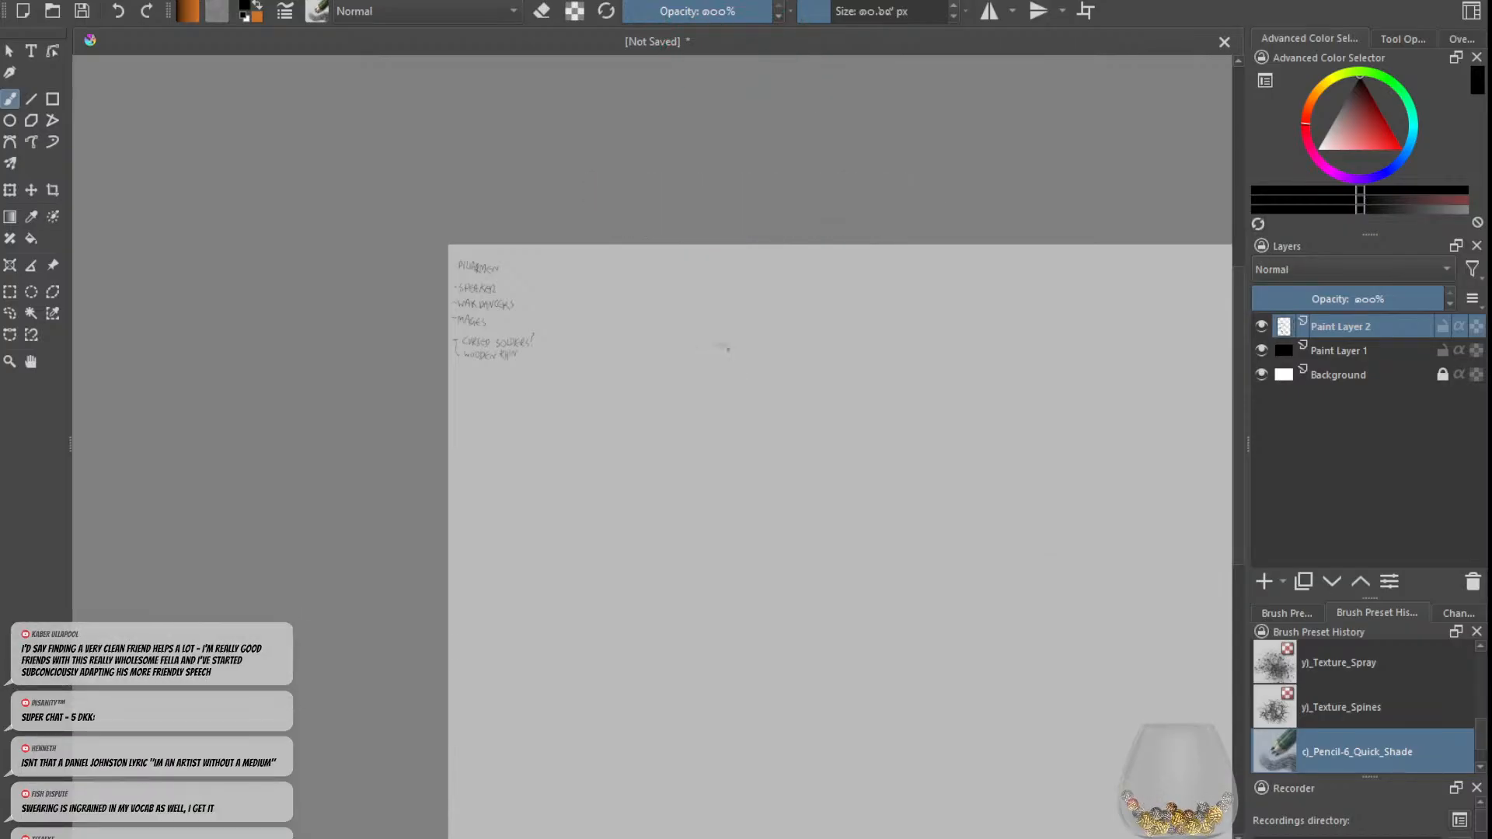
left_click_drag(716, 347, 711, 355)
key("ctrl+z")
key("ctrl+z")
mouse_move(725, 375)
left_mouse_down()
mouse_move(683, 383)
mouse_move(693, 360)
mouse_move(692, 382)
mouse_move(714, 385)
mouse_move(682, 400)
left_mouse_up()
key("ctrl+z")
key("ctrl+z")
key("ctrl+z")
key("ctrl+z")
key("ctrl+z")
key("ctrl+z")
key("ctrl+z")
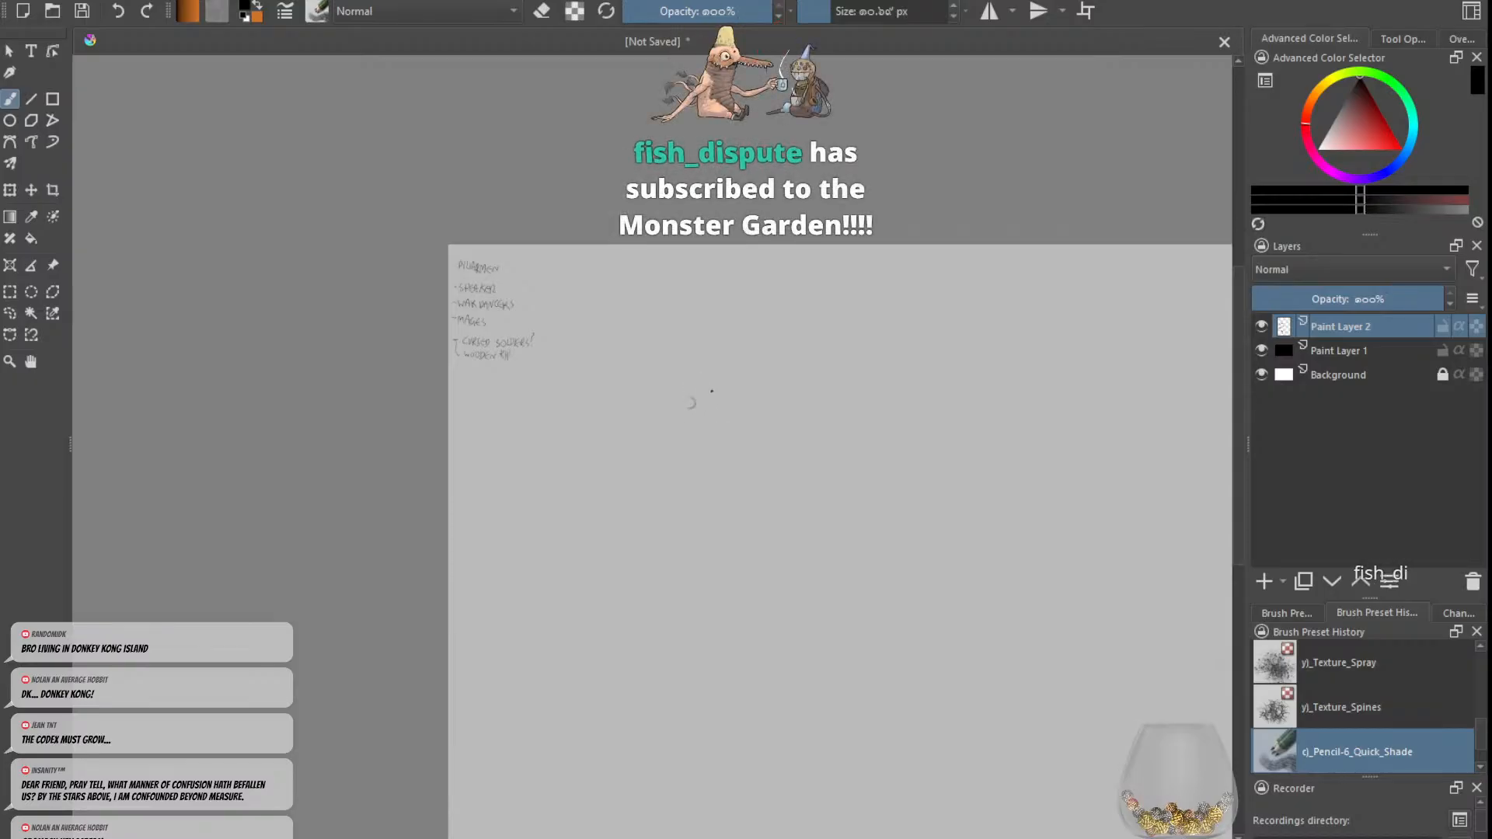
Step: Sketch a domed cap topped by a tall thin spire to the right of the handwritten list
mouse_move(694, 398)
left_mouse_down()
mouse_move(693, 382)
mouse_move(720, 409)
left_mouse_up()
key("ctrl+z")
key("ctrl+z")
mouse_move(682, 411)
left_mouse_down()
mouse_move(722, 410)
mouse_move(704, 323)
mouse_move(689, 378)
left_mouse_up()
key("ctrl+z")
left_click_drag(693, 316, 700, 321)
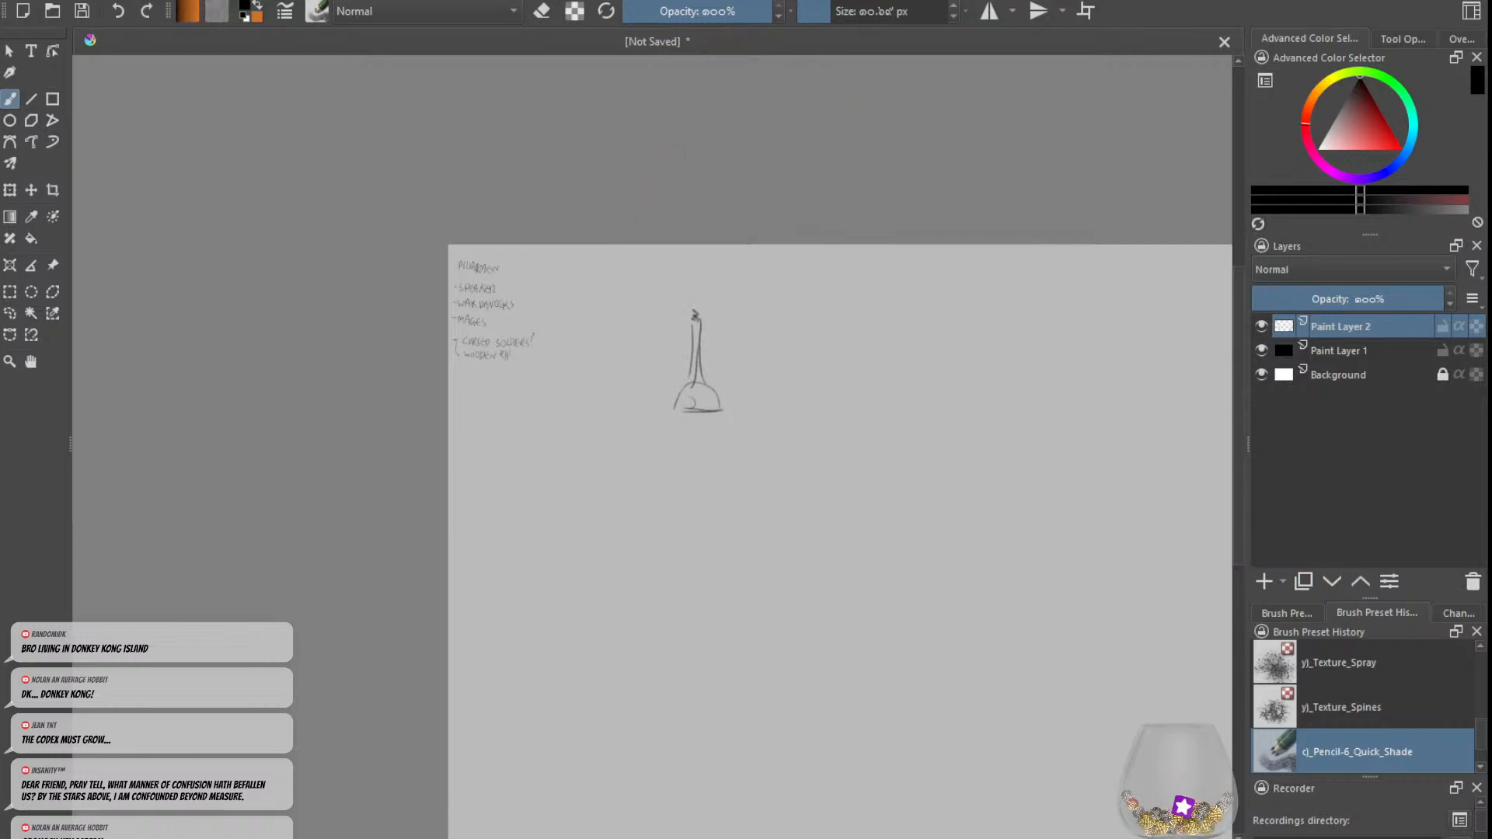
Step: Sketch the profile face, curled shape around the ear, and neck with the front shoulder line beneath the cap
mouse_move(705, 379)
left_mouse_down()
mouse_move(685, 438)
mouse_move(662, 442)
mouse_move(657, 412)
mouse_move(721, 441)
left_mouse_up()
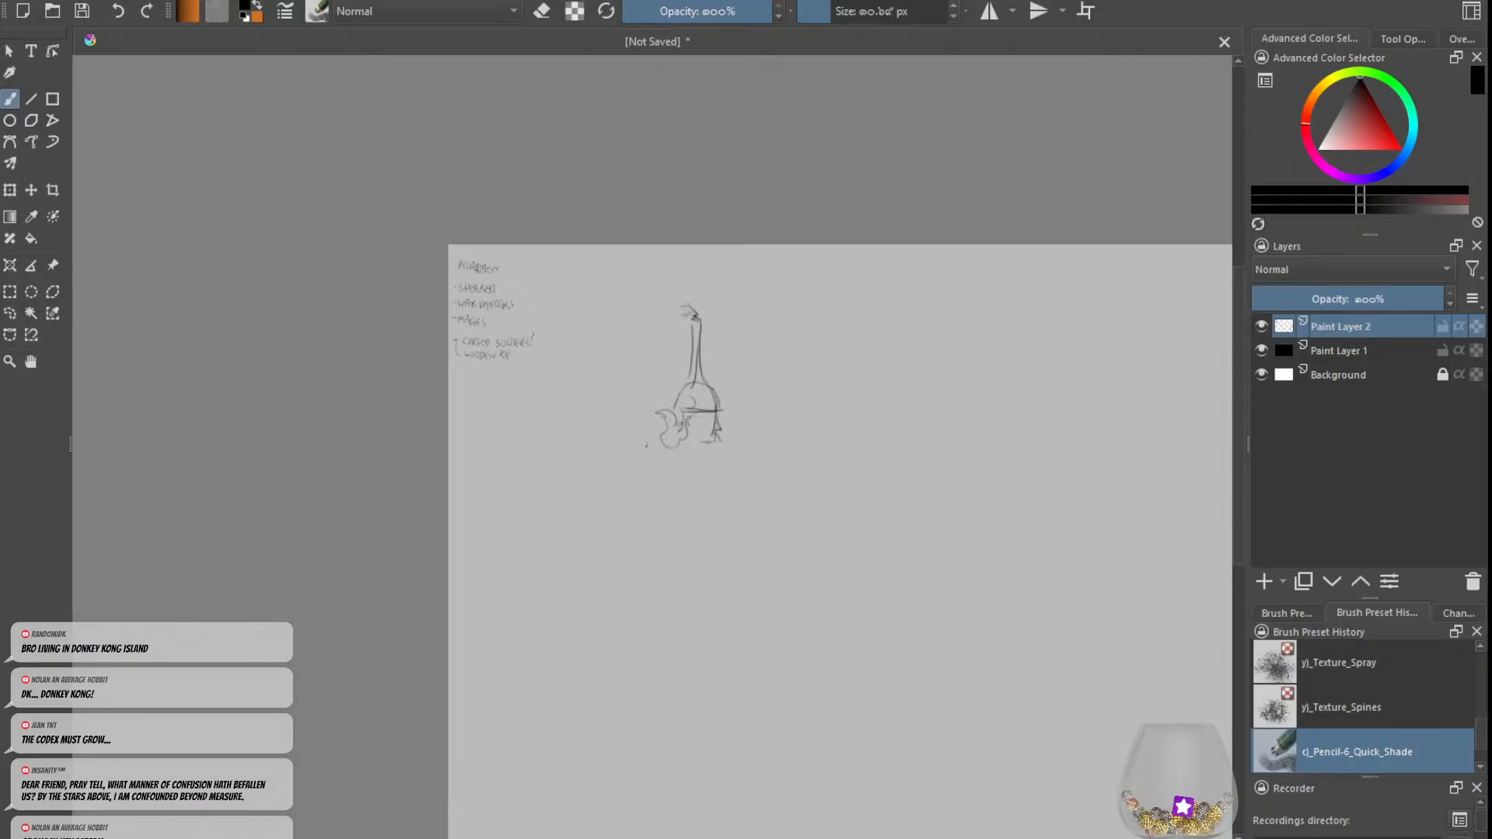
mouse_move(673, 442)
left_mouse_down()
mouse_move(650, 464)
mouse_move(682, 467)
left_mouse_up()
left_click_drag(685, 446, 687, 467)
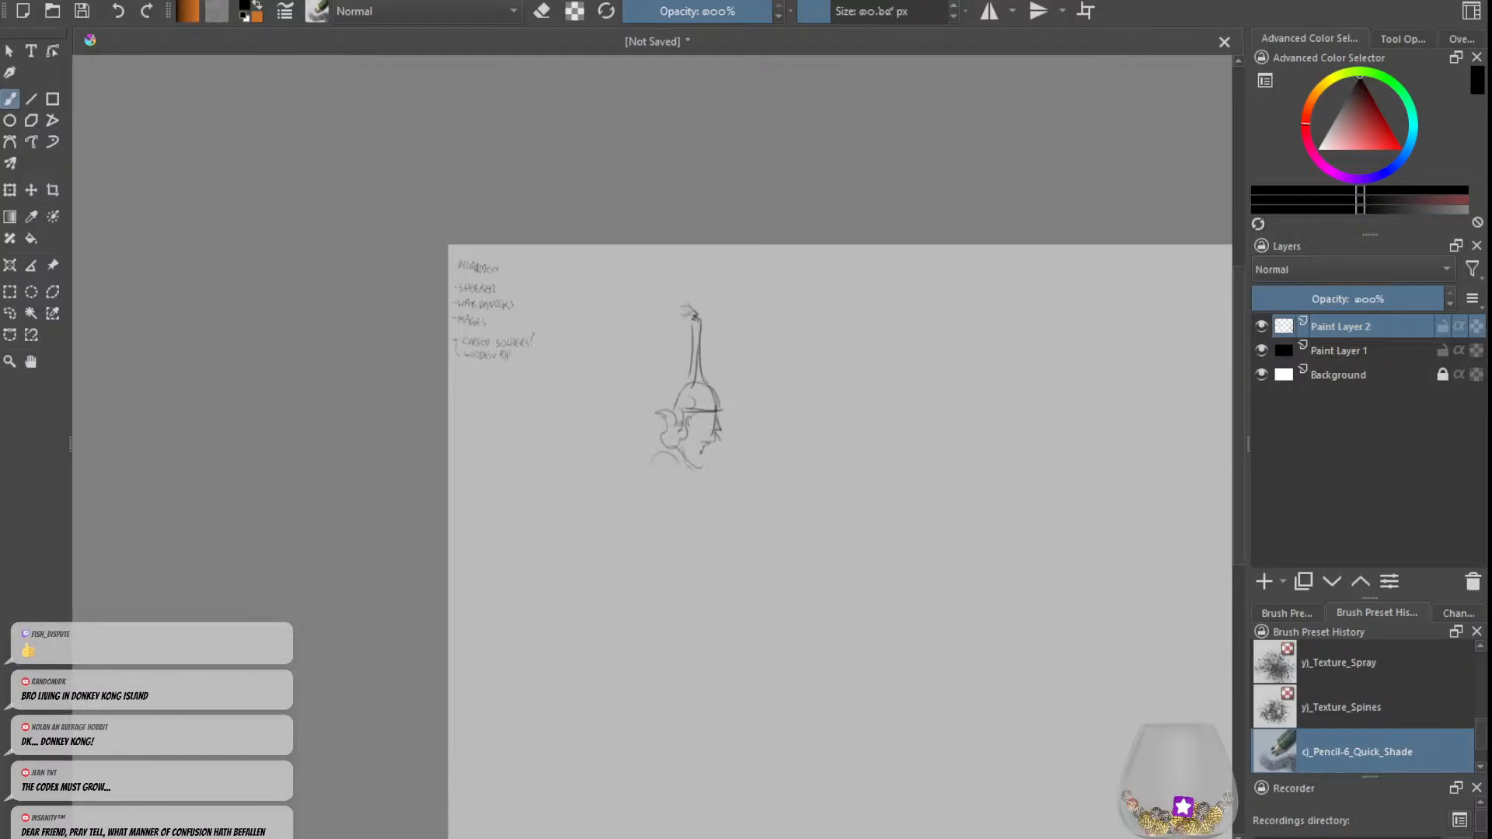
mouse_move(703, 451)
left_mouse_down()
mouse_move(698, 470)
mouse_move(732, 484)
left_mouse_up()
Step: Sketch the figure's back shoulder and the arm hanging from it, bent slightly at the elbow and ending in a closed hand
mouse_move(662, 452)
left_mouse_down()
mouse_move(622, 475)
mouse_move(652, 491)
mouse_move(731, 482)
mouse_move(636, 496)
mouse_move(645, 522)
mouse_move(636, 513)
mouse_move(625, 579)
left_mouse_up()
key("ctrl+z")
key("ctrl+z")
key("ctrl+z")
key("ctrl+z")
key("ctrl+z")
key("ctrl+z")
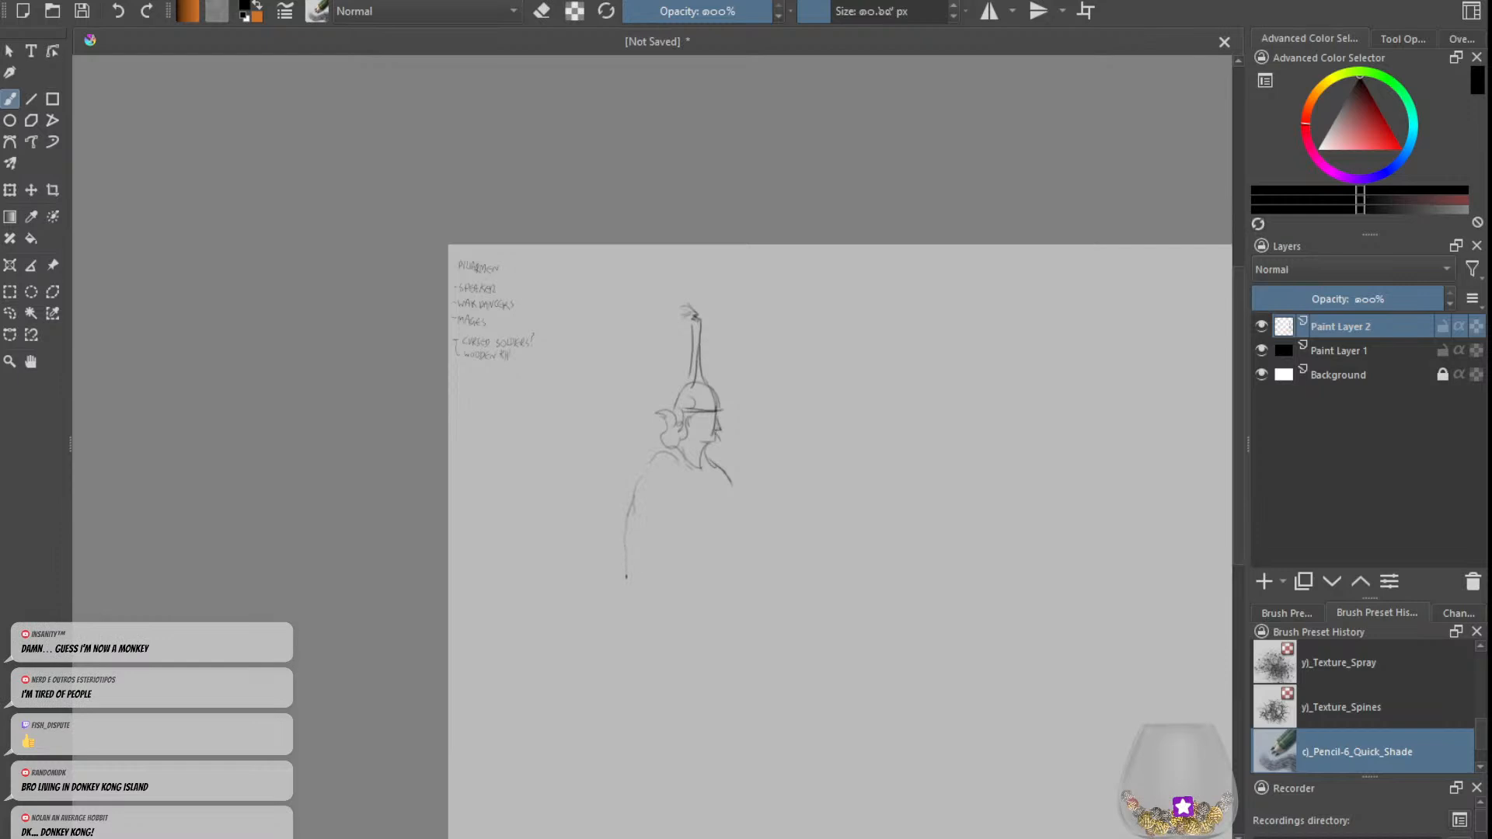
mouse_move(660, 515)
left_mouse_down()
mouse_move(644, 559)
mouse_move(670, 615)
mouse_move(632, 575)
mouse_move(672, 608)
mouse_move(661, 593)
mouse_move(649, 606)
mouse_move(656, 620)
mouse_move(664, 602)
mouse_move(679, 631)
mouse_move(654, 622)
mouse_move(688, 647)
left_mouse_up()
key("ctrl+z")
Step: Sketch the figure's front arm hanging straight down from the shoulder to the wrist
key("ctrl+z")
key("ctrl+z")
key("ctrl+z")
left_click_drag(725, 466, 754, 609)
key("ctrl+z")
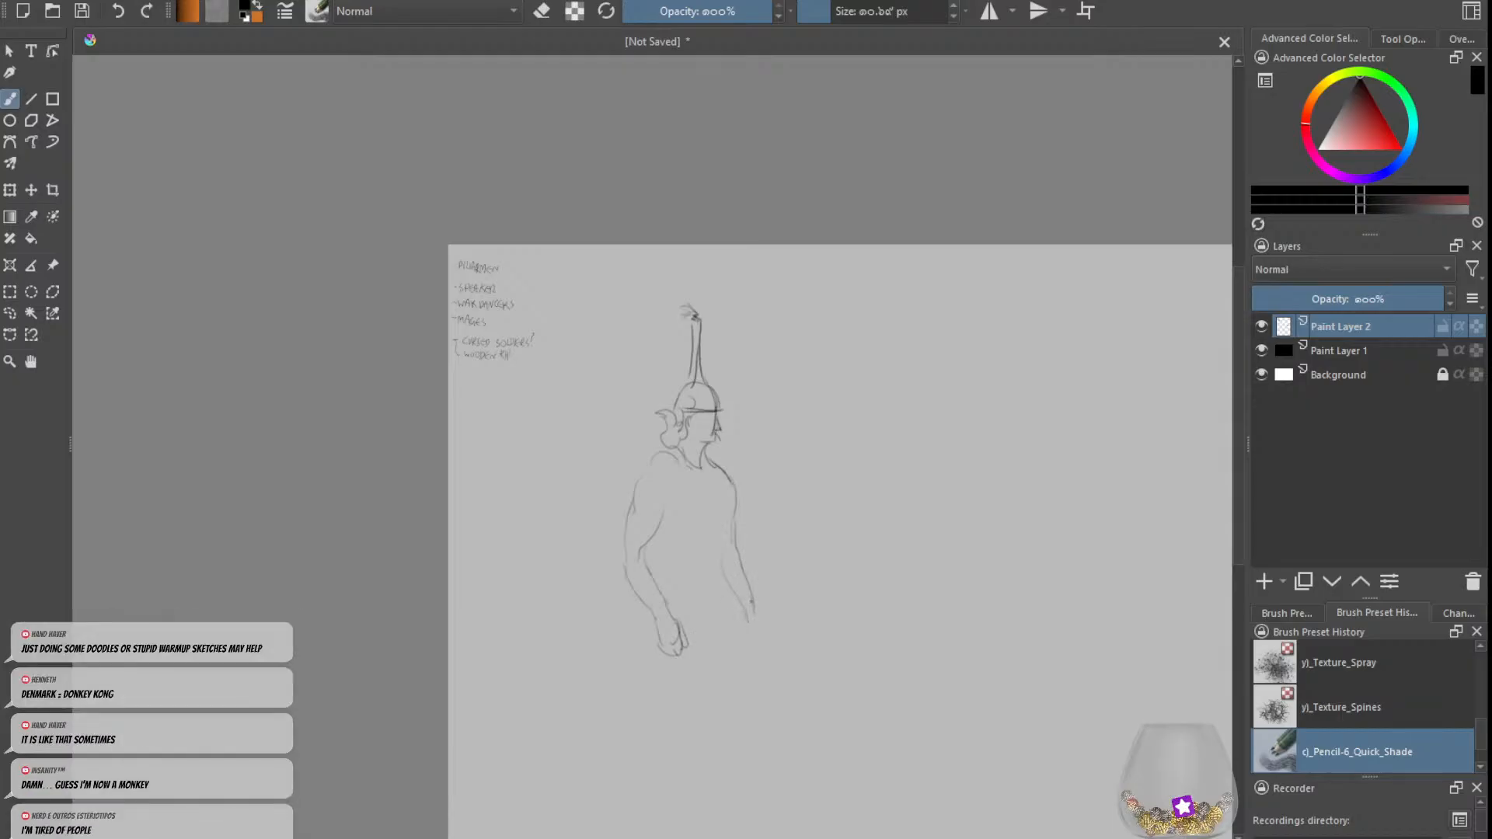
mouse_move(754, 604)
left_mouse_down()
mouse_move(759, 626)
mouse_move(747, 627)
left_mouse_up()
key("ctrl+z")
Step: Add the armpit, collarbone, chest and rib lines to the figure's bare torso
mouse_move(724, 482)
left_mouse_down()
mouse_move(718, 528)
mouse_move(717, 511)
left_mouse_up()
key("ctrl+z")
left_click_drag(670, 498, 677, 511)
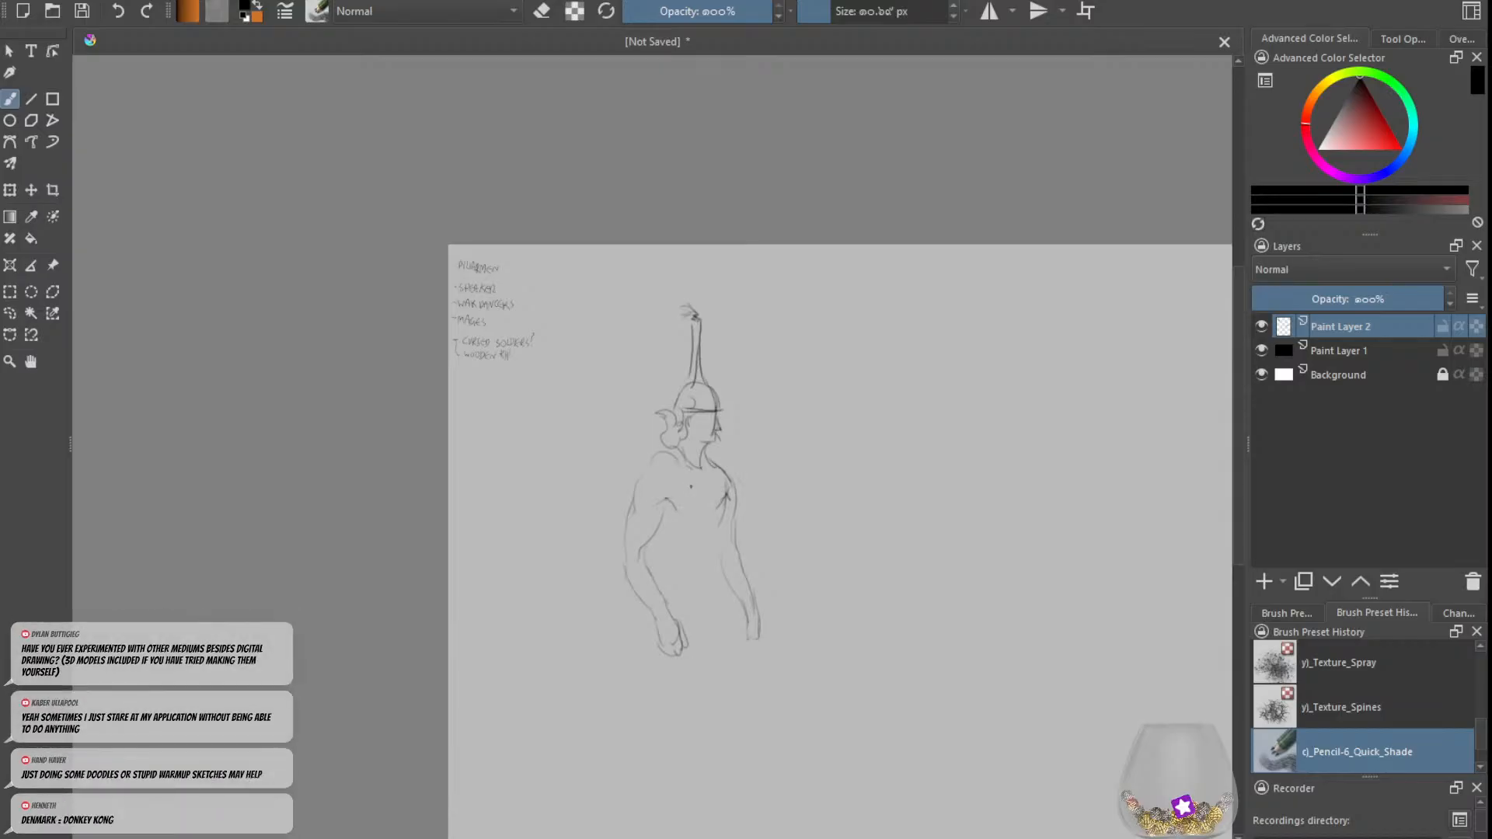
key("ctrl+z")
left_click_drag(712, 471, 709, 480)
left_click_drag(654, 537, 663, 546)
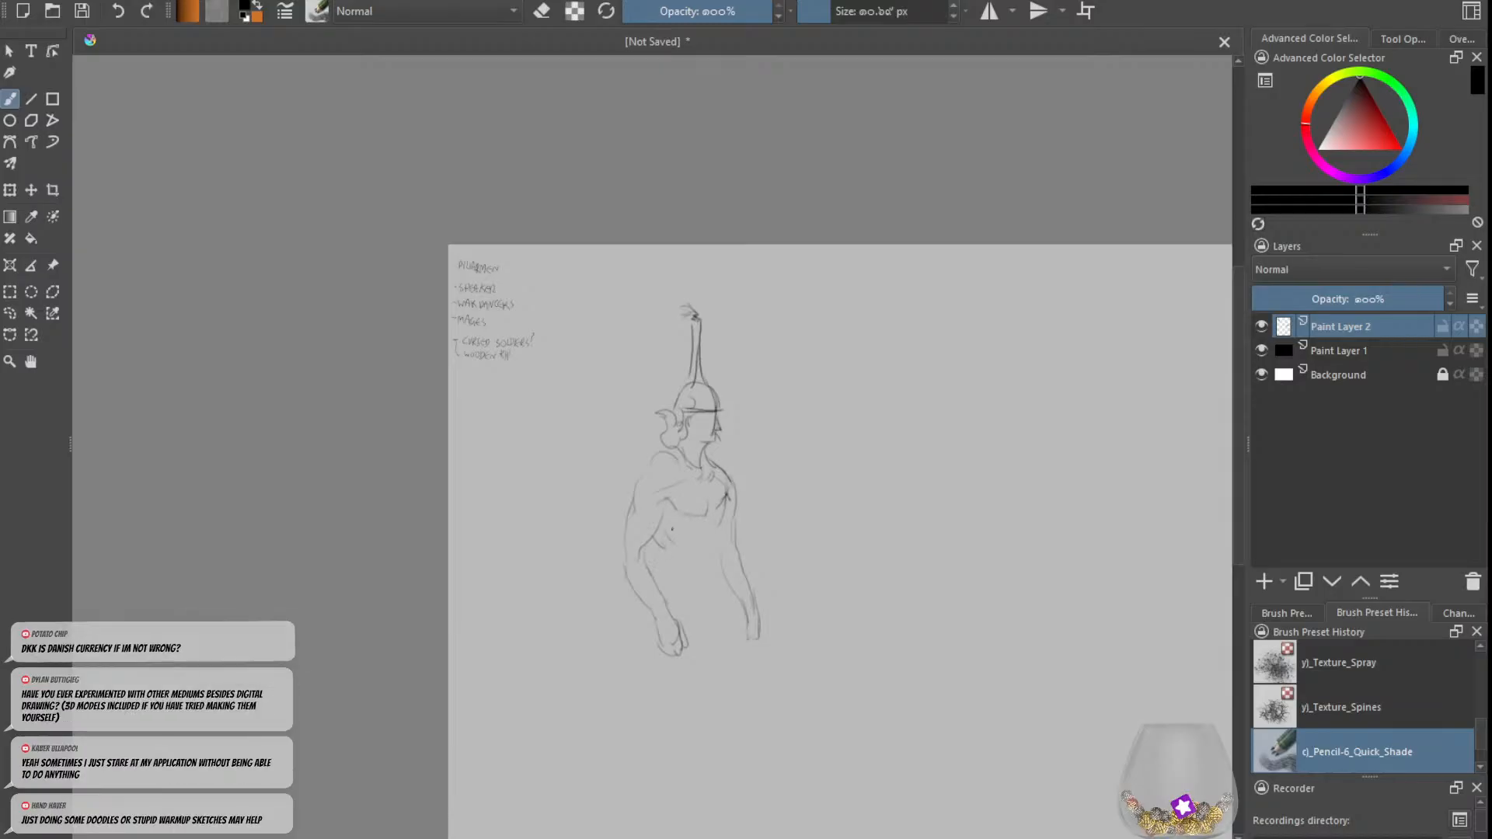
Step: Sketch the side of the torso, the waistband, and the long cloth hanging from it over the front leg
mouse_move(724, 510)
left_mouse_down()
mouse_move(713, 589)
mouse_move(673, 568)
left_mouse_up()
key("ctrl+z")
mouse_move(715, 566)
left_mouse_down()
mouse_move(658, 546)
mouse_move(690, 621)
mouse_move(707, 613)
mouse_move(695, 707)
left_mouse_up()
key("ctrl+z")
key("ctrl+z")
key("ctrl+z")
key("ctrl+z")
key("ctrl+z")
key("ctrl+z")
mouse_move(725, 575)
left_mouse_down()
mouse_move(730, 641)
mouse_move(706, 740)
mouse_move(707, 674)
mouse_move(712, 721)
left_mouse_up()
Step: Draw the gathered folds of cloth behind the legs and the first lower leg with its foot
mouse_move(707, 667)
left_mouse_down()
mouse_move(721, 694)
mouse_move(723, 674)
mouse_move(698, 732)
mouse_move(635, 723)
left_mouse_up()
left_click_drag(687, 699, 643, 746)
left_click_drag(693, 665, 655, 694)
mouse_move(659, 686)
left_mouse_down()
mouse_move(639, 694)
mouse_move(681, 736)
mouse_move(687, 769)
mouse_move(720, 777)
left_mouse_up()
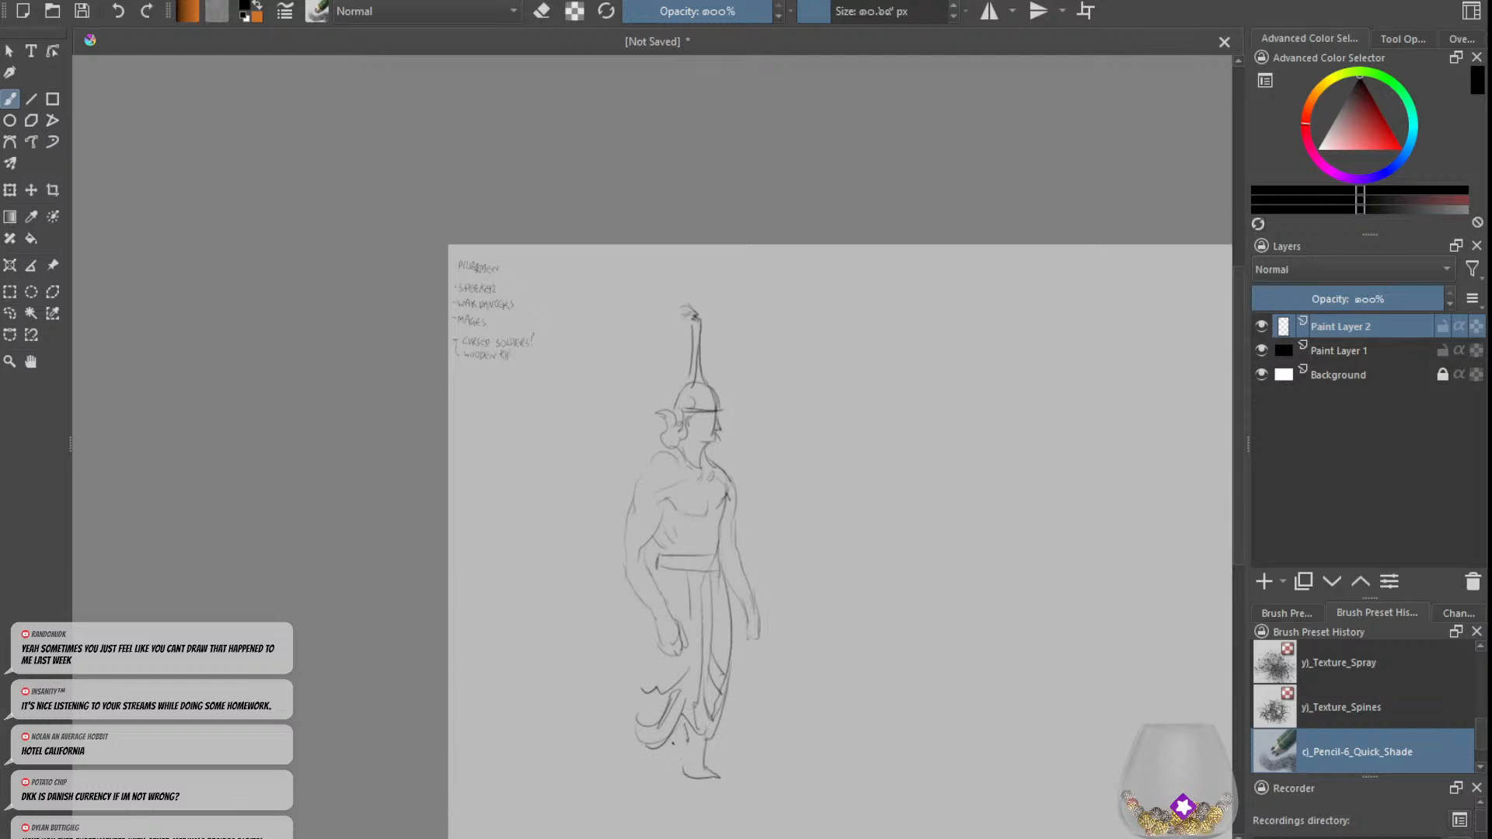
Step: Extend the ruffled cloth hem downward and rough in the second, lower foot
mouse_move(675, 721)
left_mouse_down()
mouse_move(658, 797)
mouse_move(638, 745)
mouse_move(680, 821)
mouse_move(698, 809)
mouse_move(676, 804)
mouse_move(739, 819)
mouse_move(724, 820)
left_mouse_up()
key("ctrl+z")
key("ctrl+z")
key("ctrl+z")
key("ctrl+z")
key("ctrl+z")
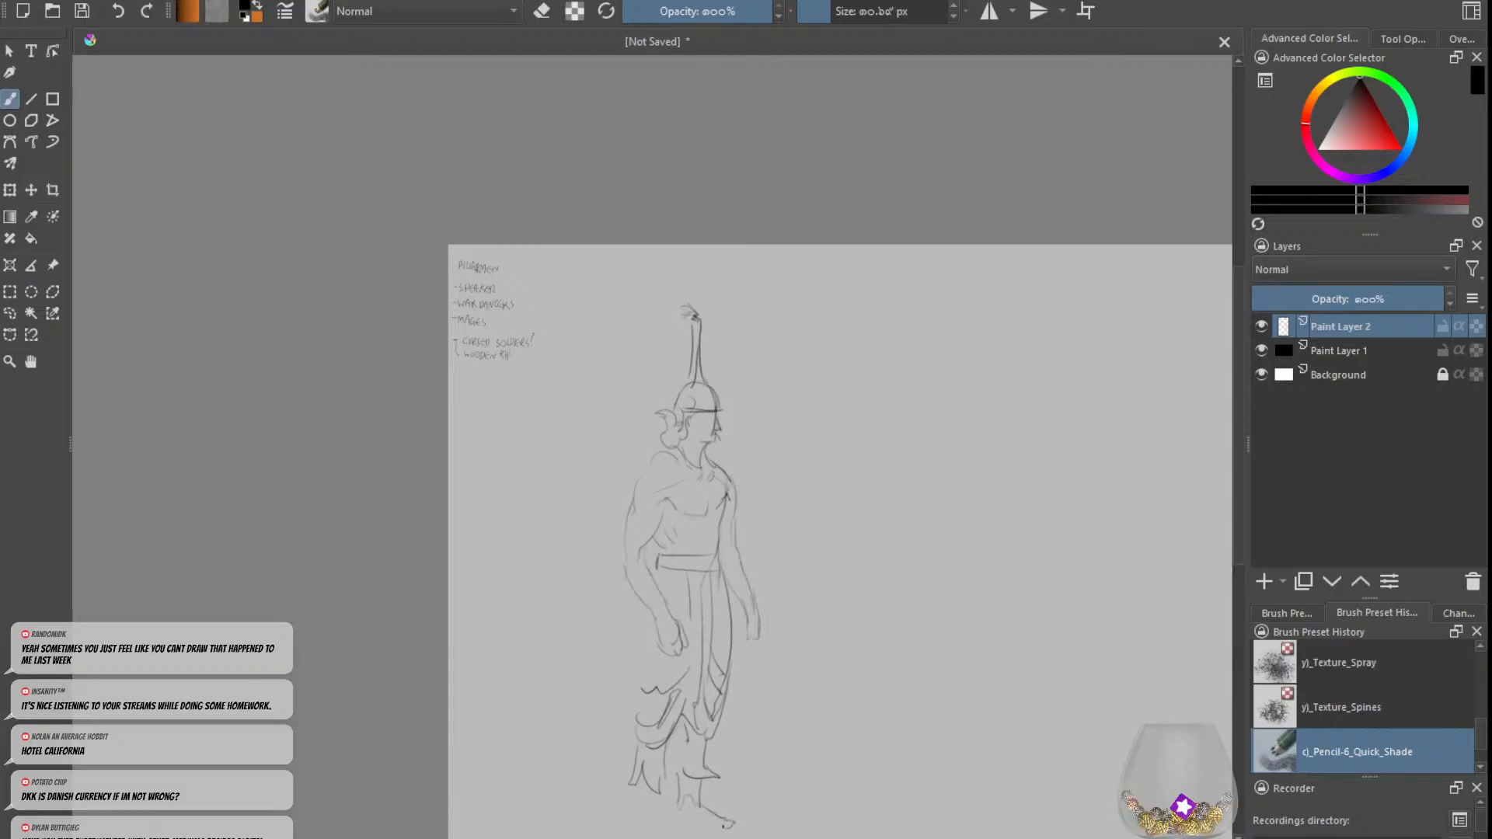
Step: Complete the lower foot's outline and draw the trailing cloth end down to the ground behind it
mouse_move(717, 829)
left_mouse_down()
mouse_move(669, 800)
mouse_move(654, 815)
mouse_move(632, 804)
mouse_move(635, 813)
left_mouse_up()
key("ctrl+z")
key("ctrl+z")
key("ctrl+z")
key("ctrl+z")
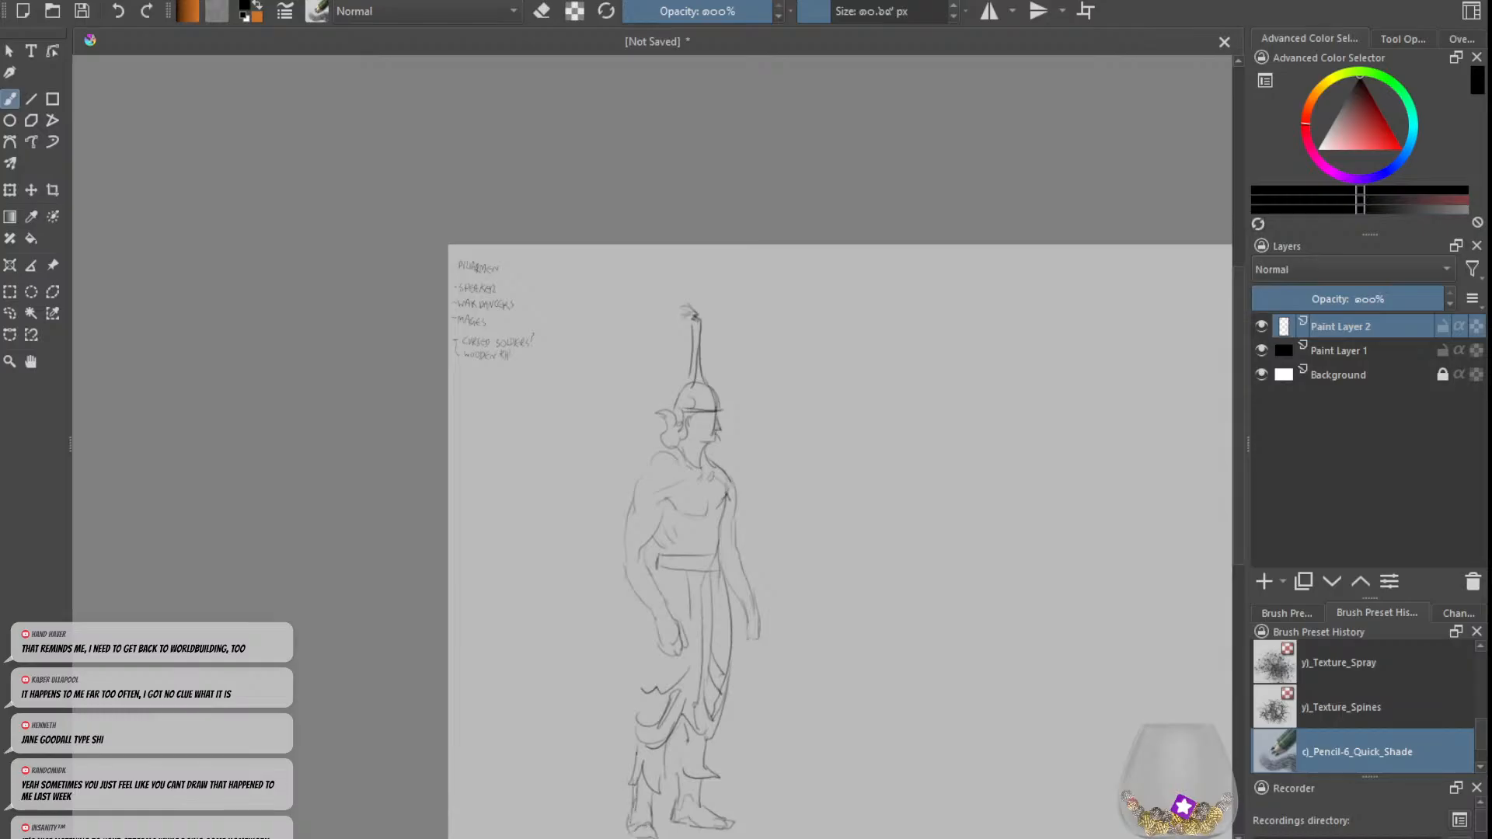
Step: Extend the cloth outline behind the legs and draw tied bands around both upper arms
mouse_move(634, 715)
left_mouse_down()
mouse_move(635, 640)
mouse_move(629, 696)
left_mouse_up()
mouse_move(656, 549)
left_mouse_down()
mouse_move(651, 566)
mouse_move(721, 531)
mouse_move(634, 526)
left_mouse_up()
mouse_move(666, 504)
left_mouse_down()
mouse_move(637, 510)
mouse_move(621, 531)
mouse_move(638, 535)
left_mouse_up()
left_click_drag(621, 533, 734, 509)
mouse_move(734, 512)
left_mouse_down()
mouse_move(720, 519)
mouse_move(740, 507)
left_mouse_up()
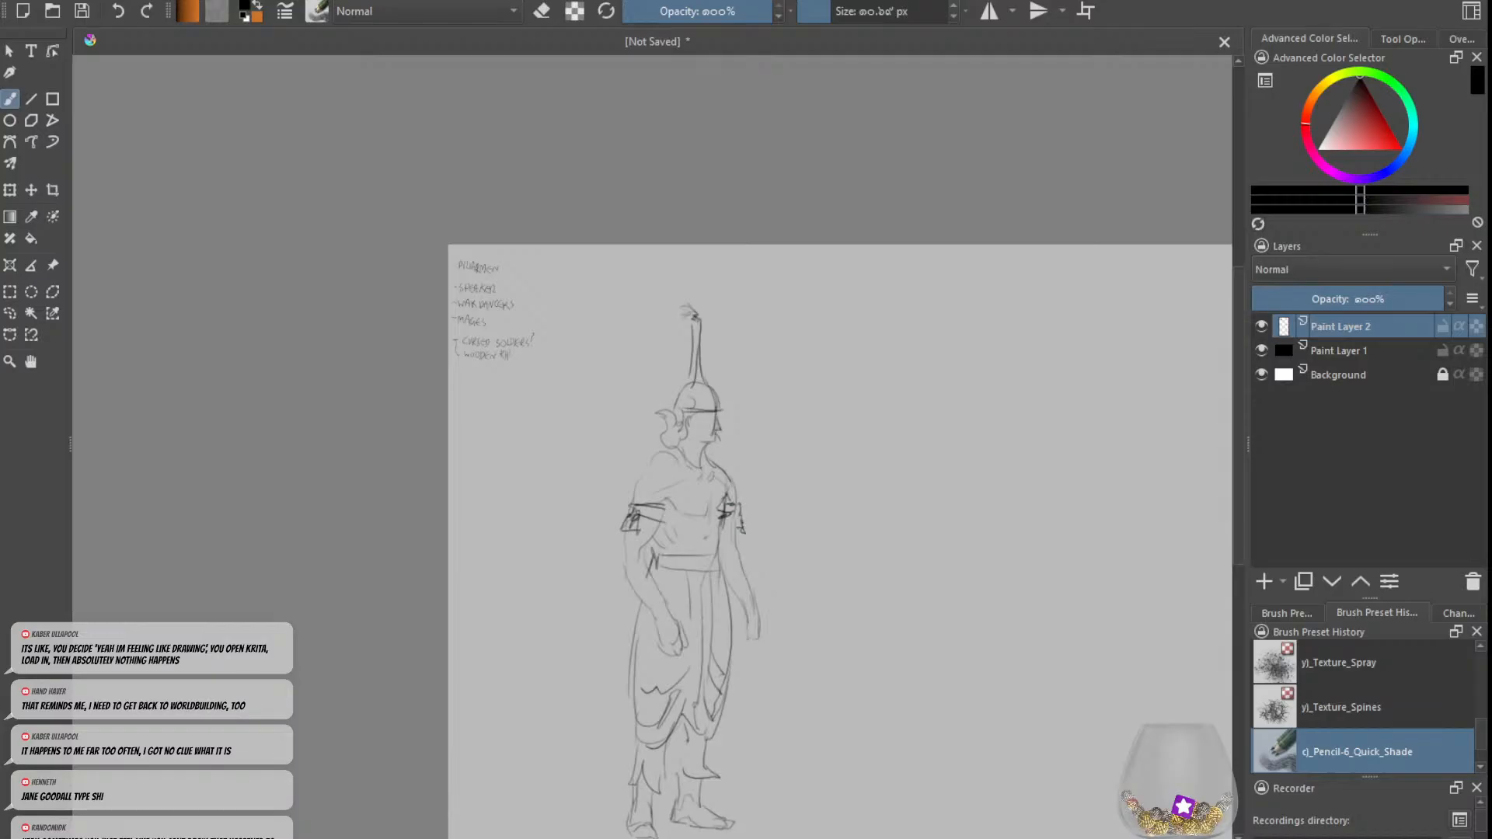
Step: Erase the tall spired cap and the curled hair from the figure's head
key("e")
left_click_drag(703, 358, 701, 334)
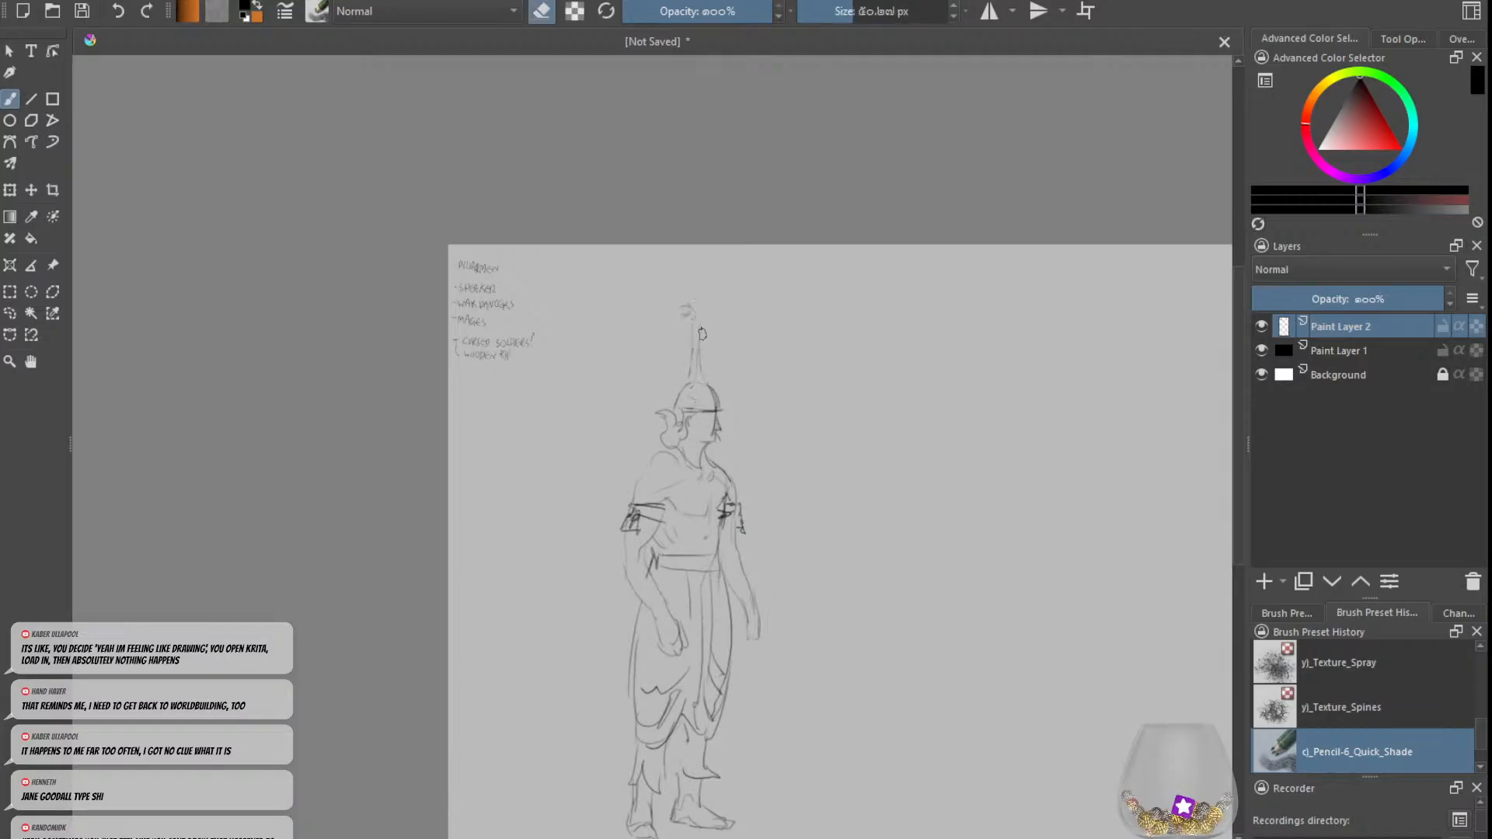
mouse_move(680, 405)
left_mouse_down()
mouse_move(665, 427)
mouse_move(687, 403)
mouse_move(699, 410)
left_mouse_up()
key("e")
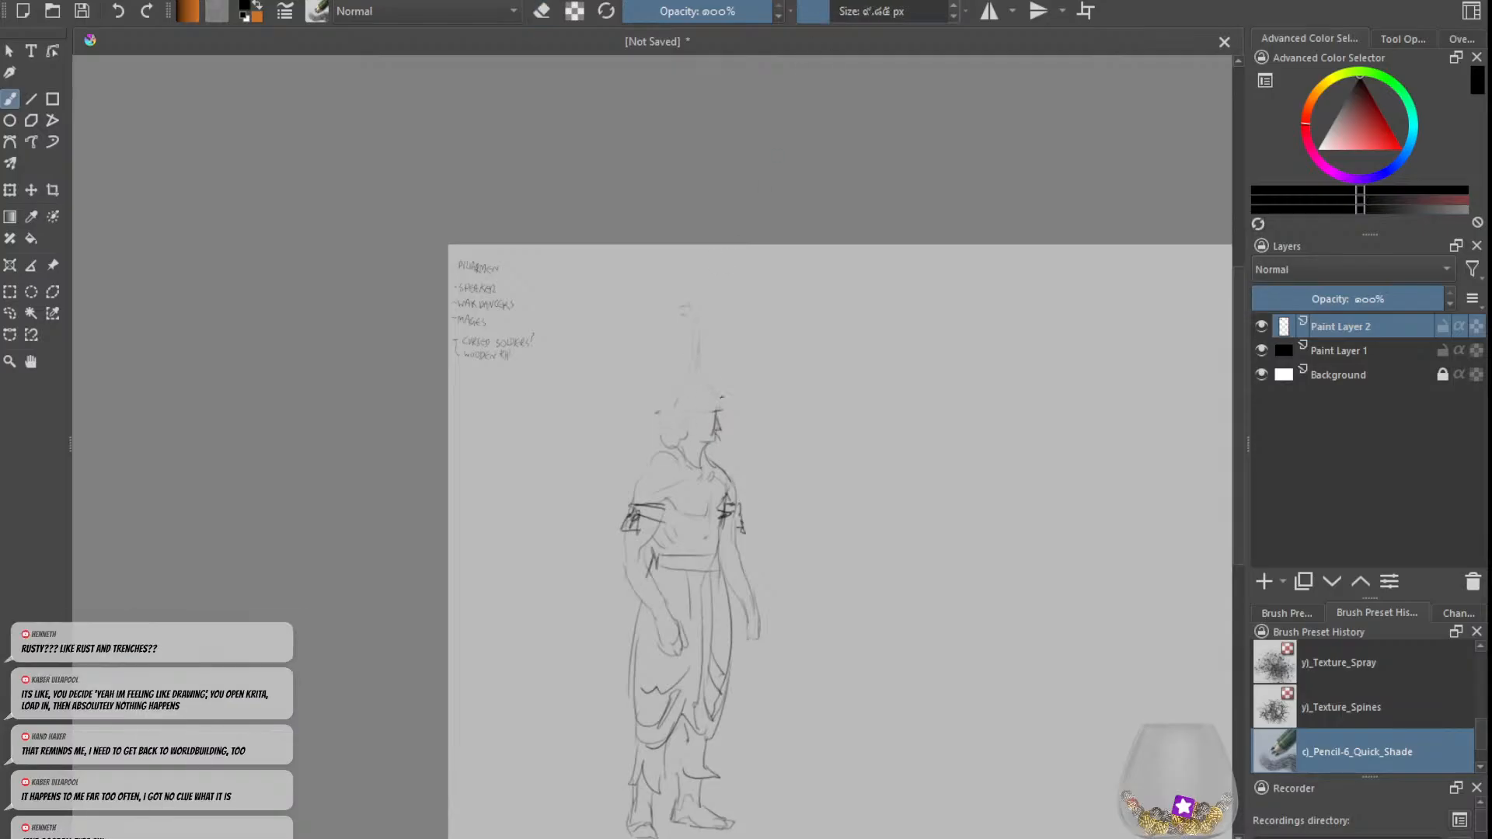
Step: Redraw the head with a rounded skull, ear, facial lines and a slim ringed spire ornament on the crown
left_click_drag(706, 382, 718, 403)
mouse_move(699, 383)
left_mouse_down()
mouse_move(684, 376)
mouse_move(697, 384)
mouse_move(699, 334)
left_mouse_up()
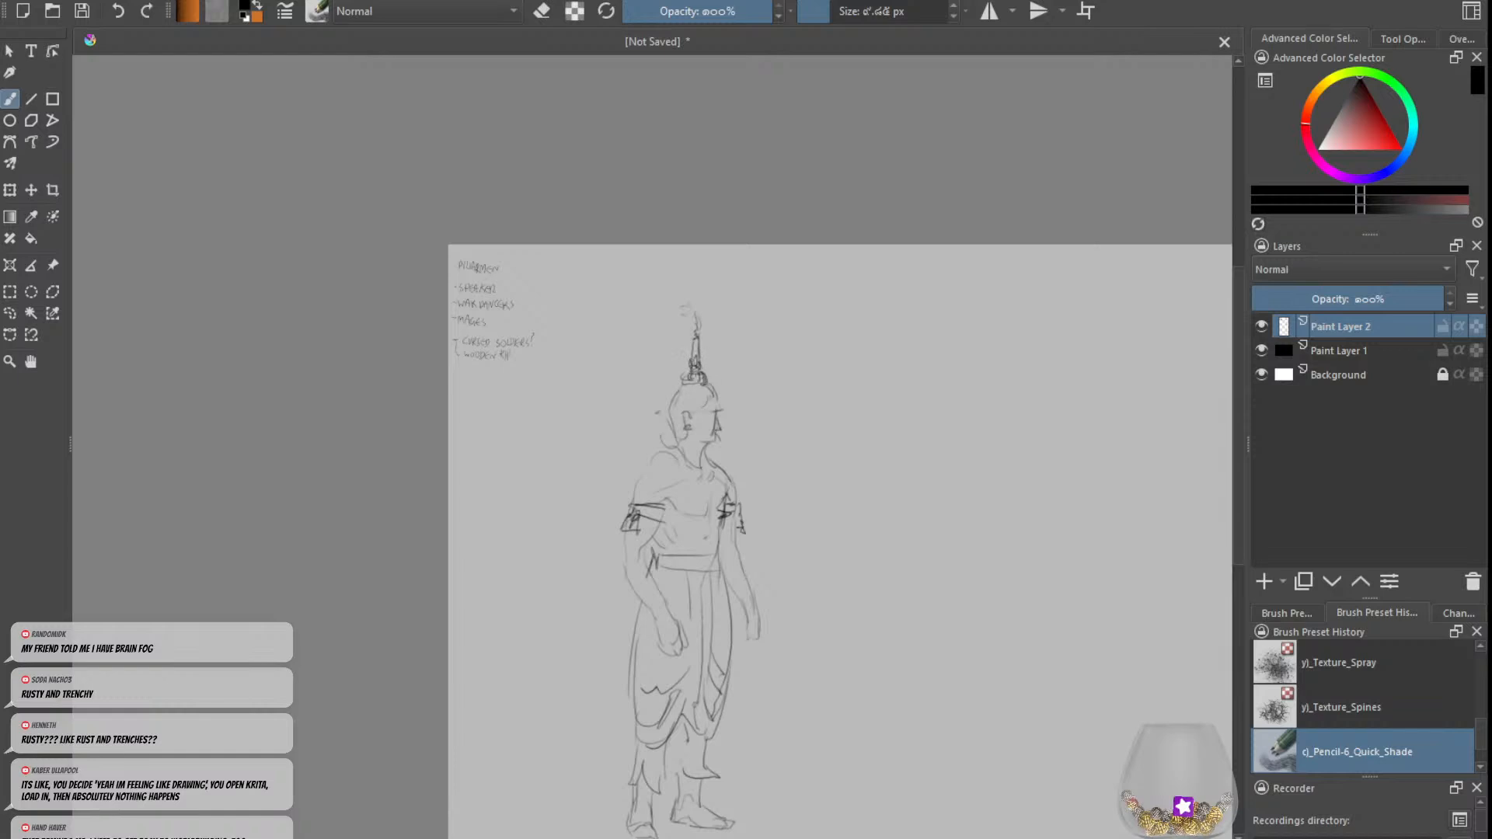
left_click_drag(687, 391, 707, 387)
left_click_drag(709, 425, 697, 437)
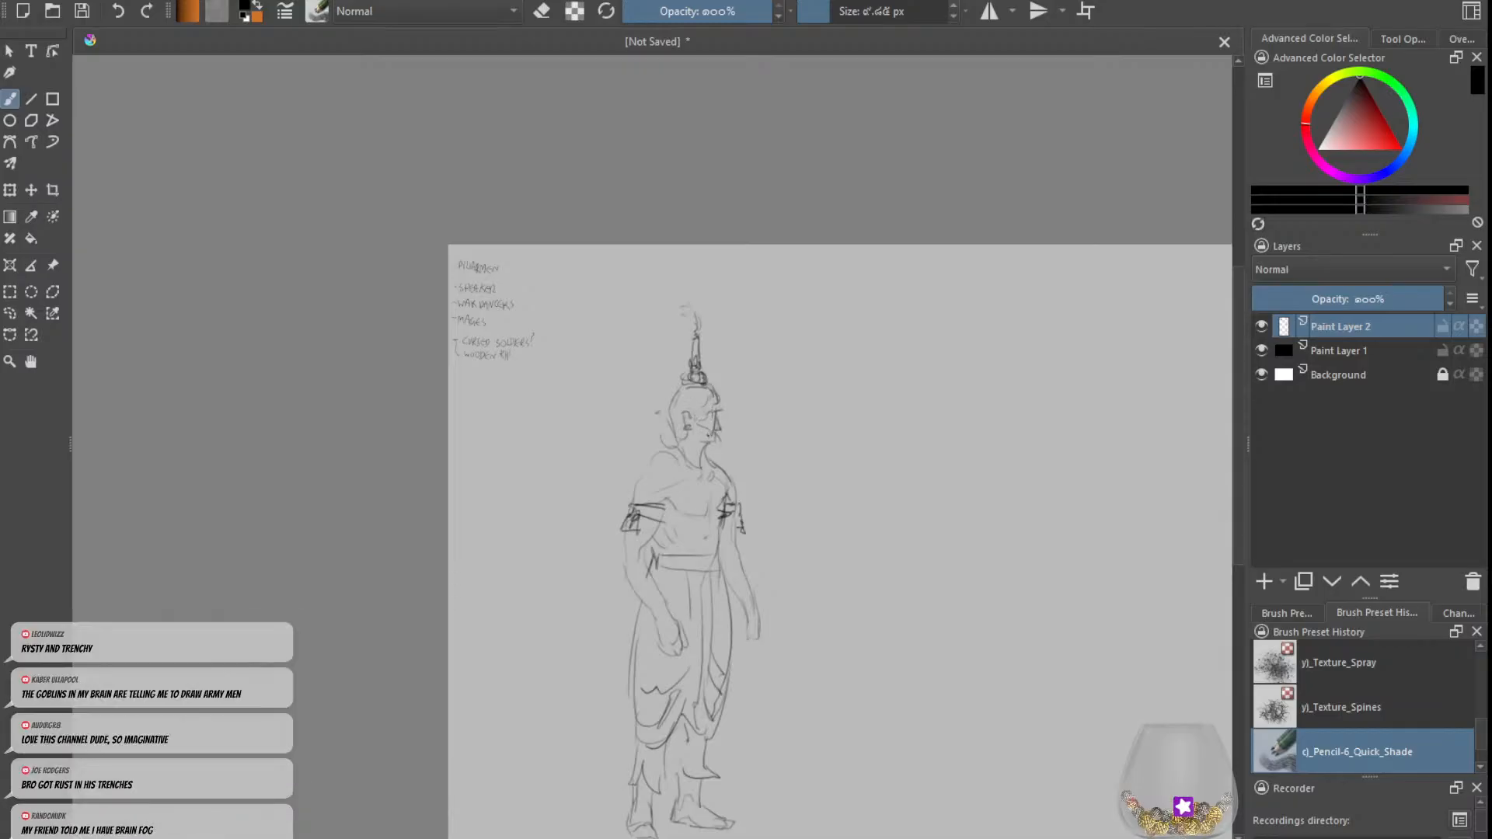
Step: Draw the far hand and firm up the far forearm's outline down to the wrist
left_click_drag(741, 580, 749, 603)
left_click(954, 6)
key("e")
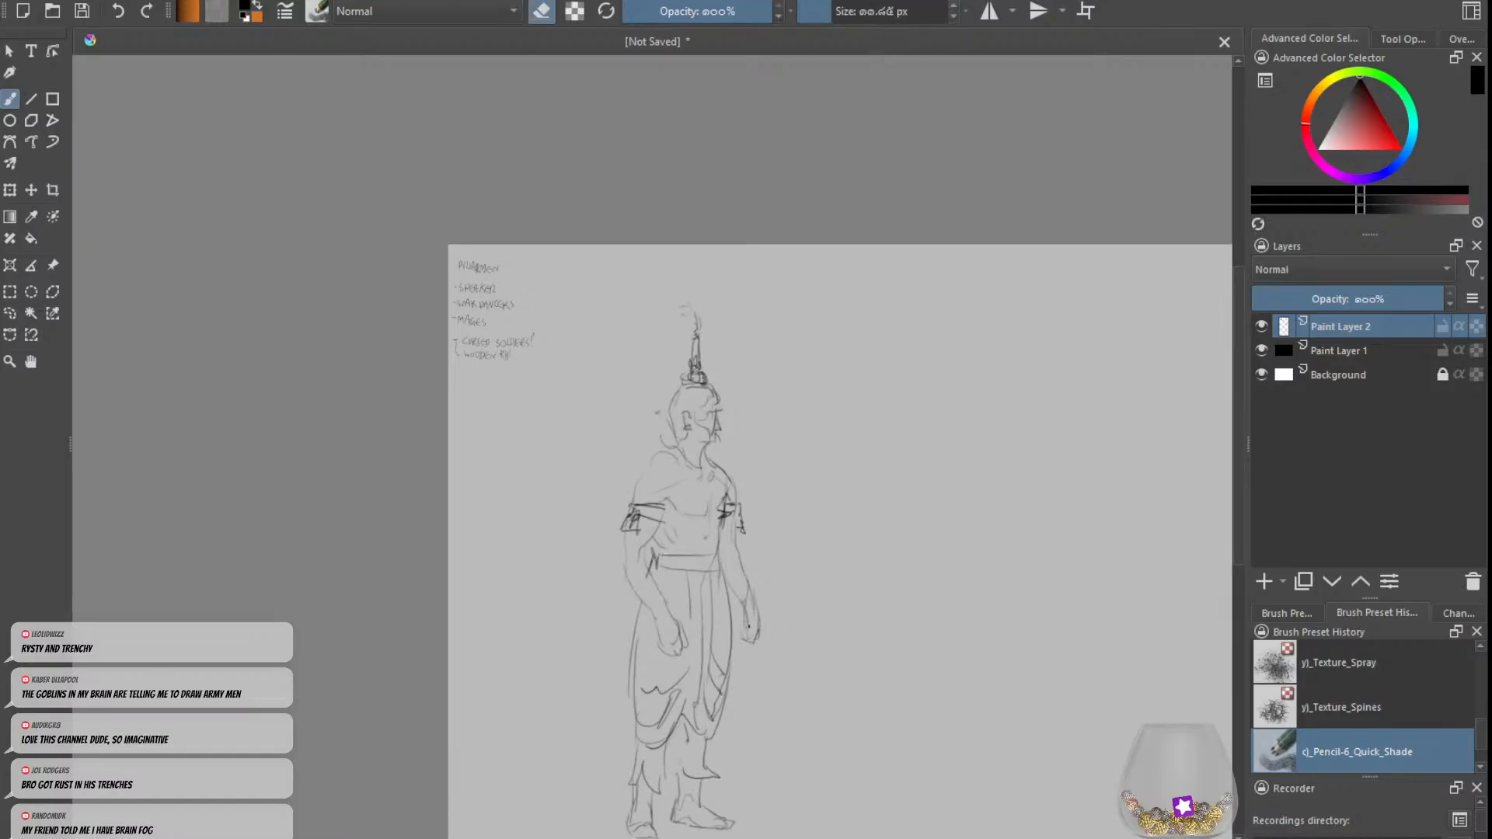
key("e")
left_click_drag(745, 627, 742, 644)
key("ctrl+z")
key("e")
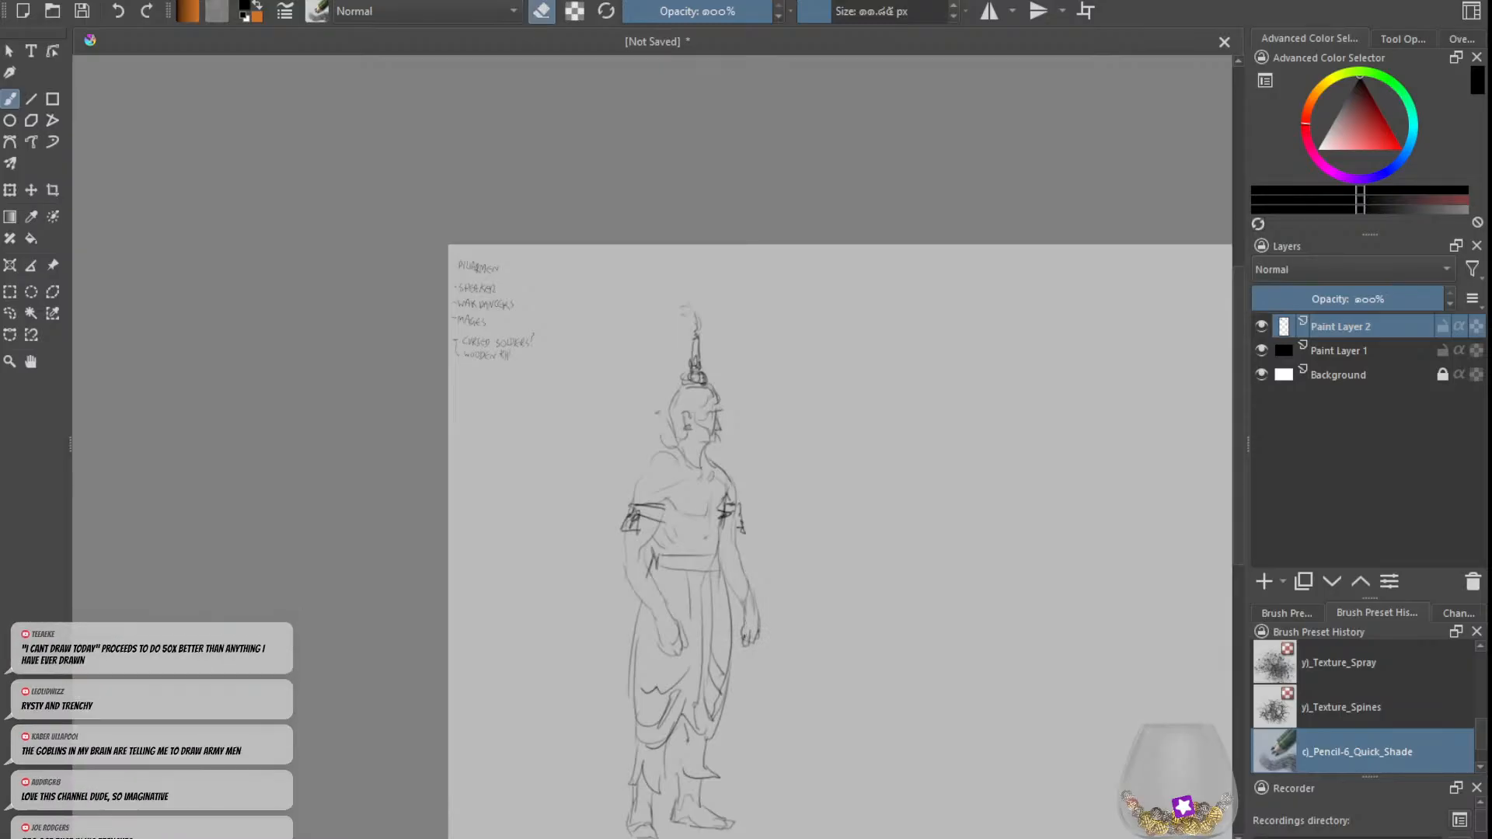
key("e")
key("ctrl+z")
left_click_drag(734, 583, 742, 596)
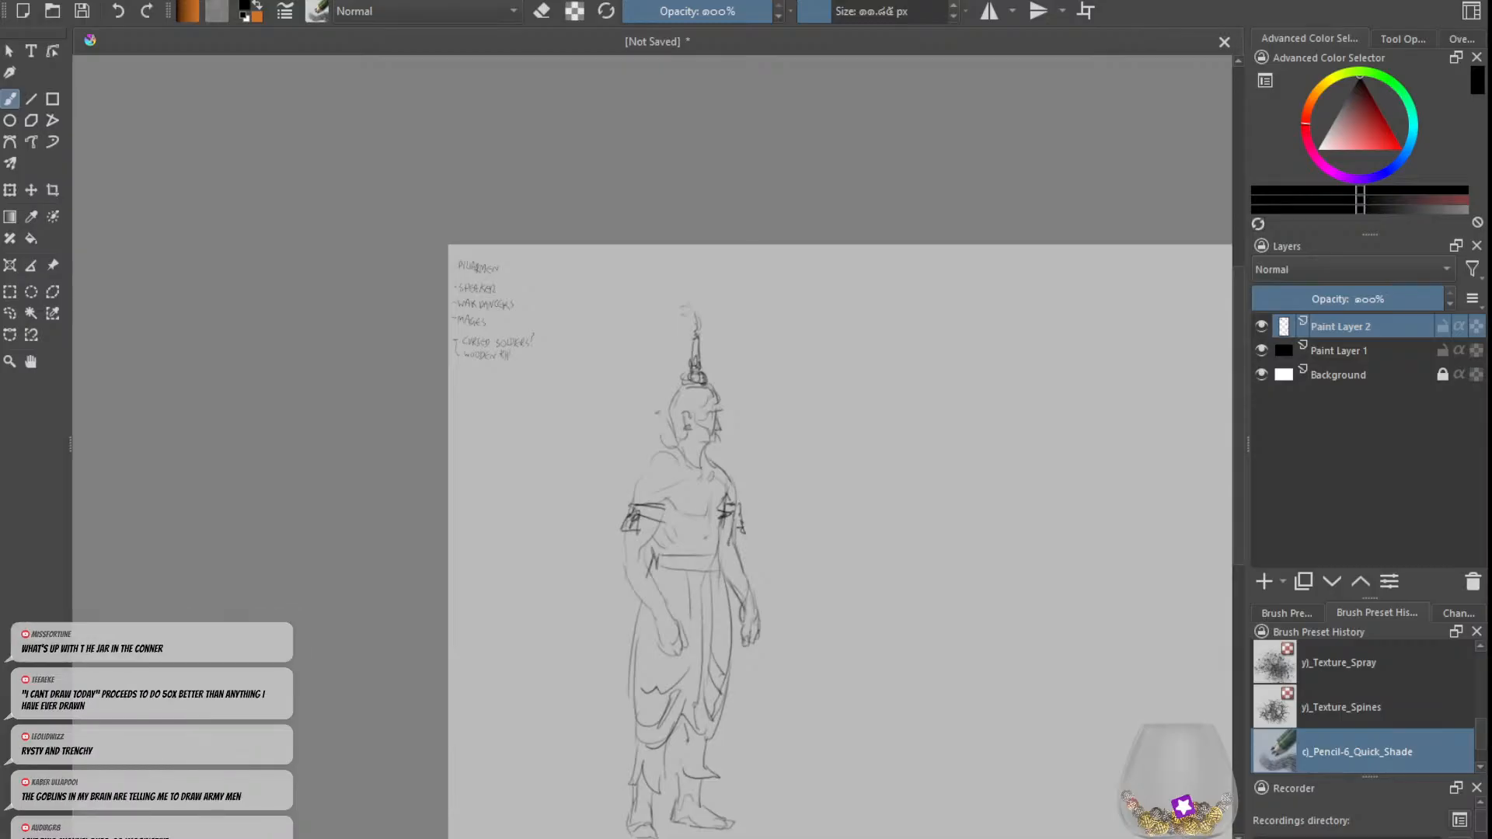
Step: Strengthen the chest line and refine the outlines of the upper-arm bands
key("e")
key("e")
left_click_drag(667, 498, 682, 511)
Step: Redraw the contours of both shoulders down to the armbands with darker lines
key("e")
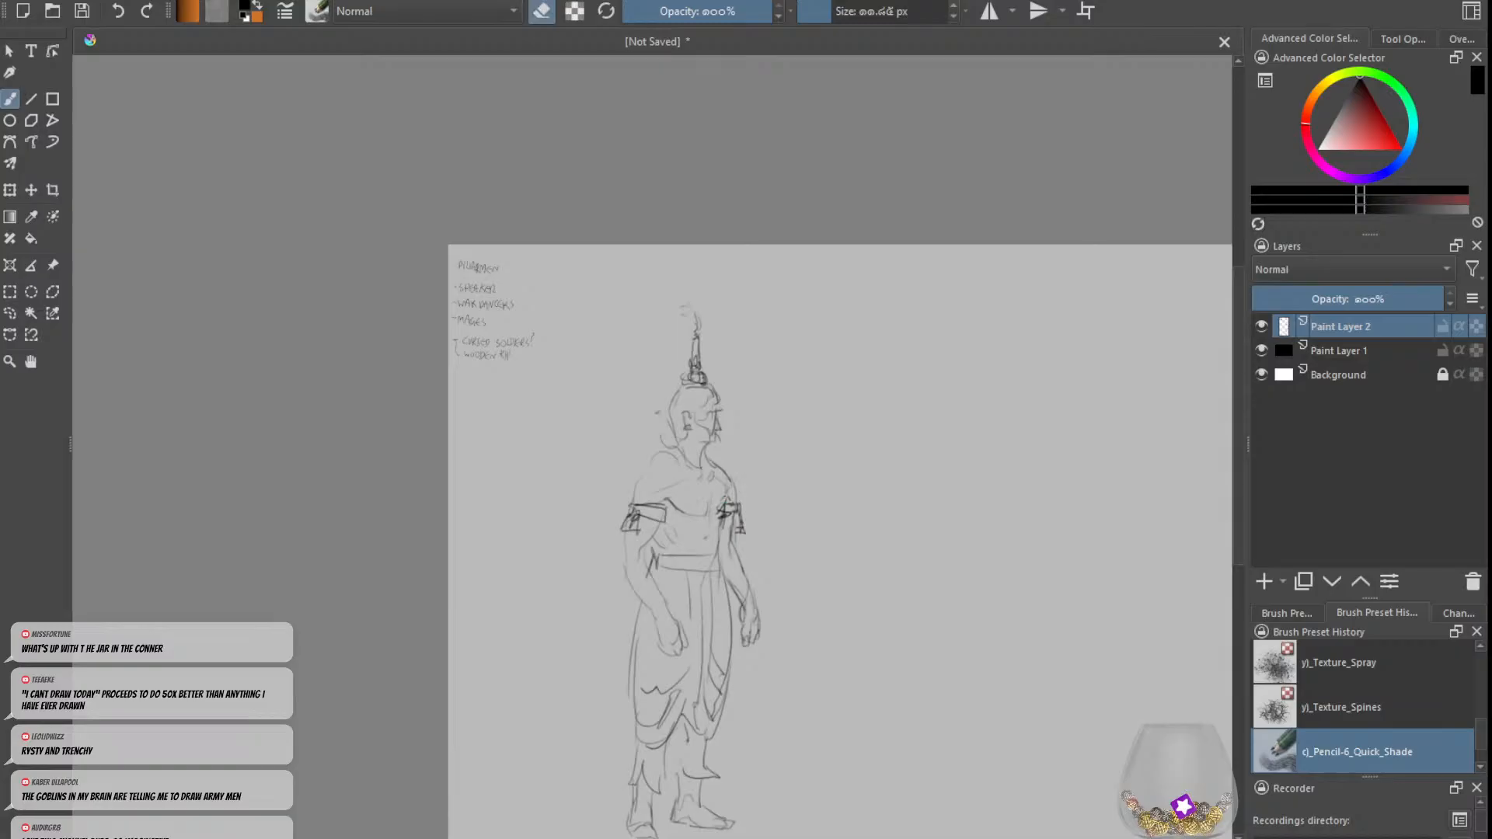
key("e")
key("e")
left_click_drag(718, 464, 738, 501)
key("e")
key("ctrl+z")
key("ctrl+z")
key("ctrl+z")
key("ctrl+z")
key("ctrl+z")
key("ctrl+z")
left_click_drag(640, 473, 631, 501)
Step: Define the neck muscles and the slope from the neck onto the near shoulder
key("ctrl+z")
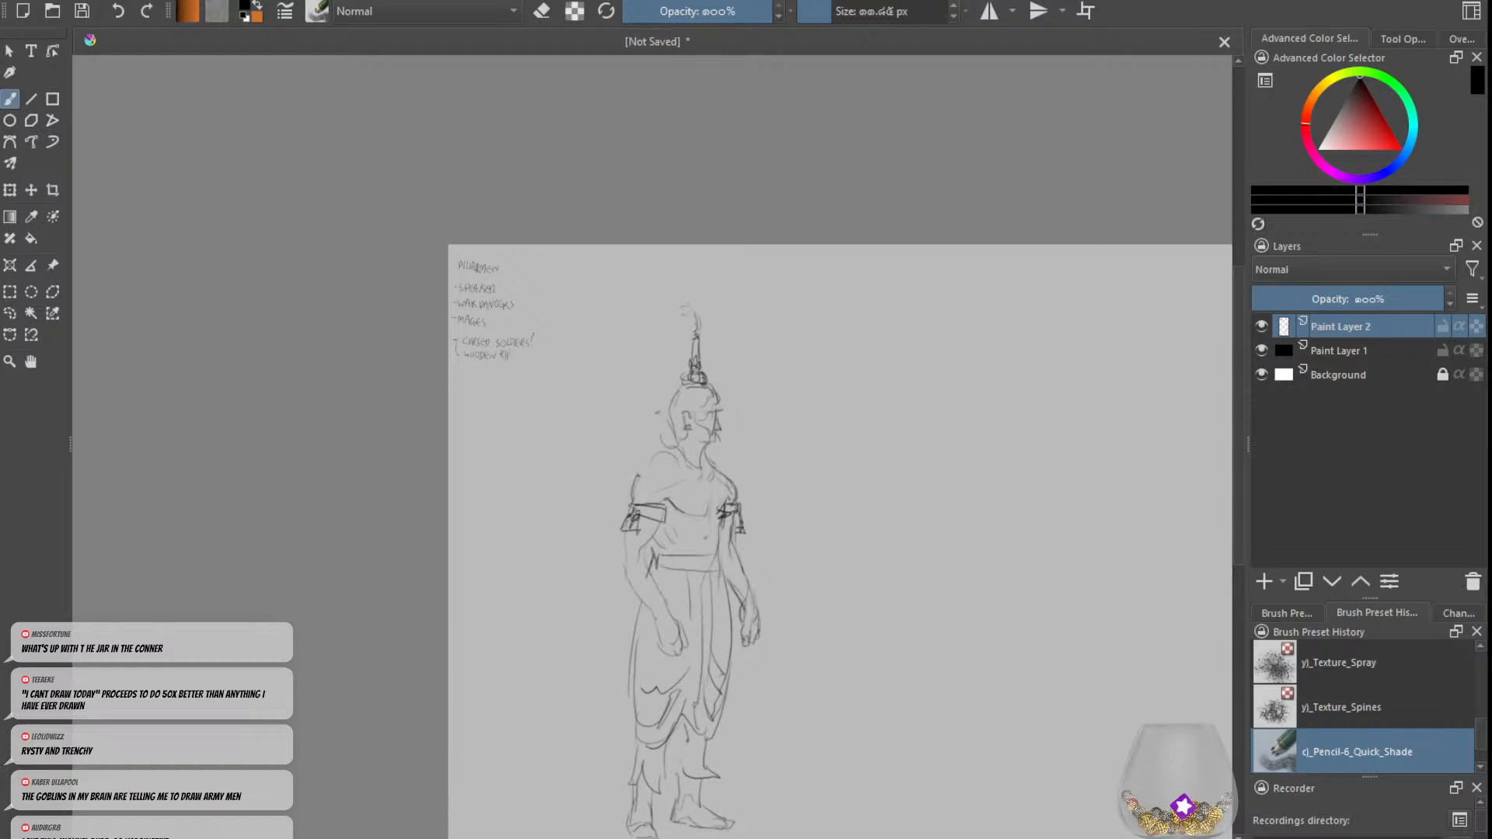
mouse_move(679, 442)
left_mouse_down()
mouse_move(640, 474)
mouse_move(691, 474)
left_mouse_up()
key("ctrl+z")
key("e")
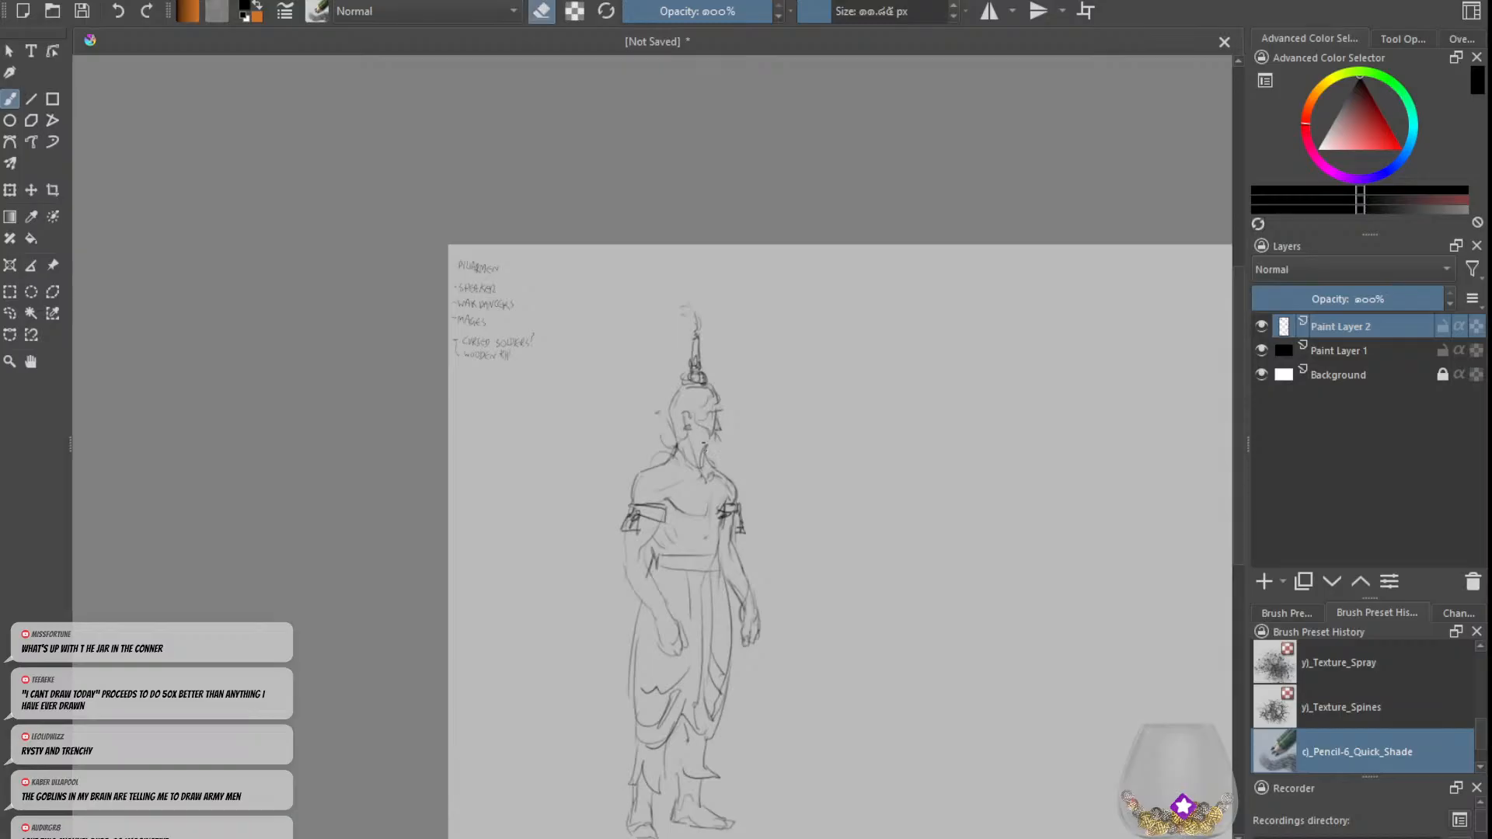
key("e")
Step: Draw the jaw and beard, and refine the ear and the hairline across the forehead
left_click_drag(691, 432, 710, 445)
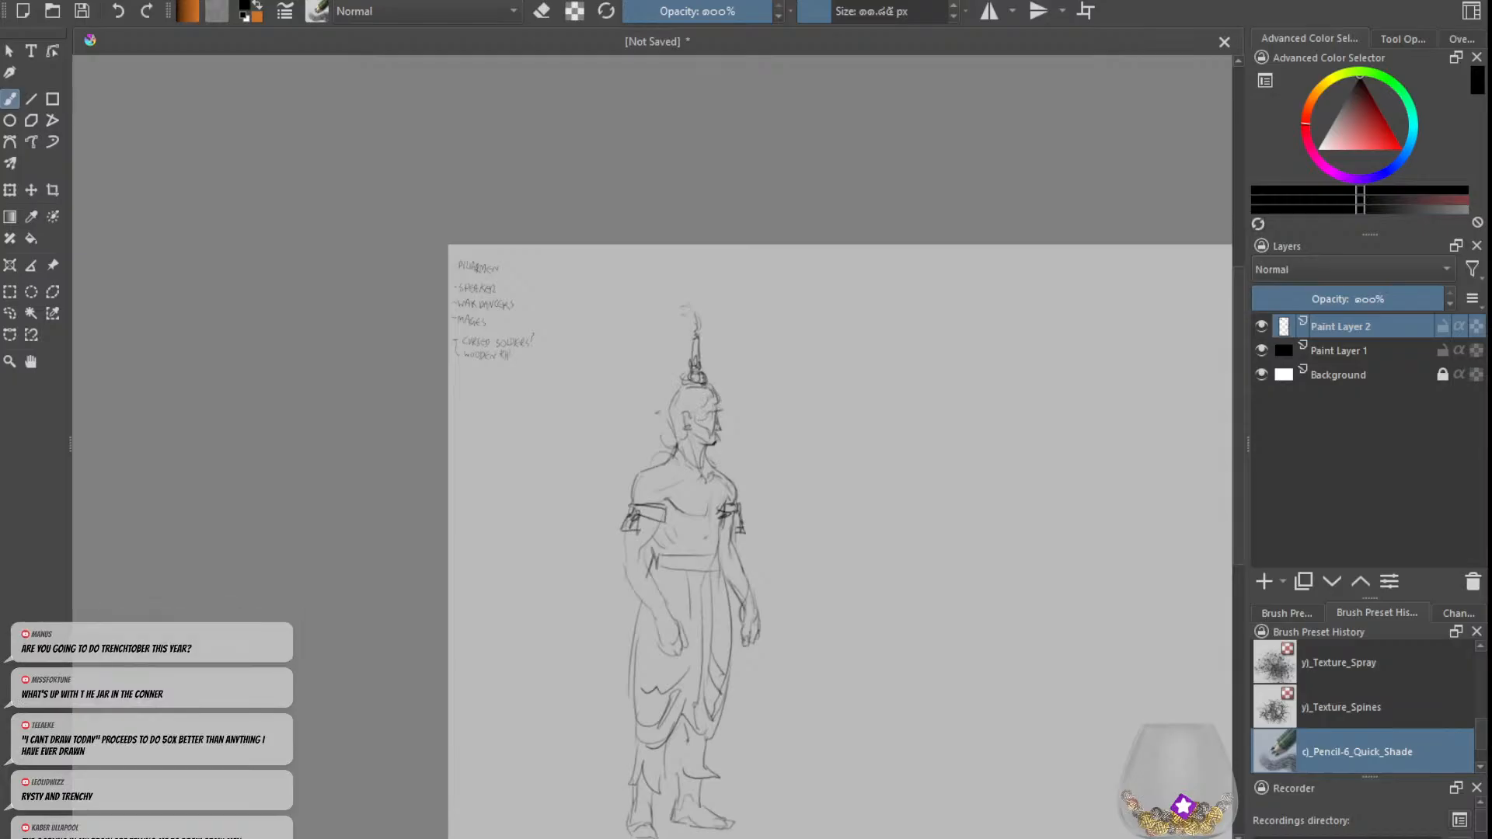
key("e")
key("e")
left_click_drag(689, 400, 695, 413)
key("e")
key("e")
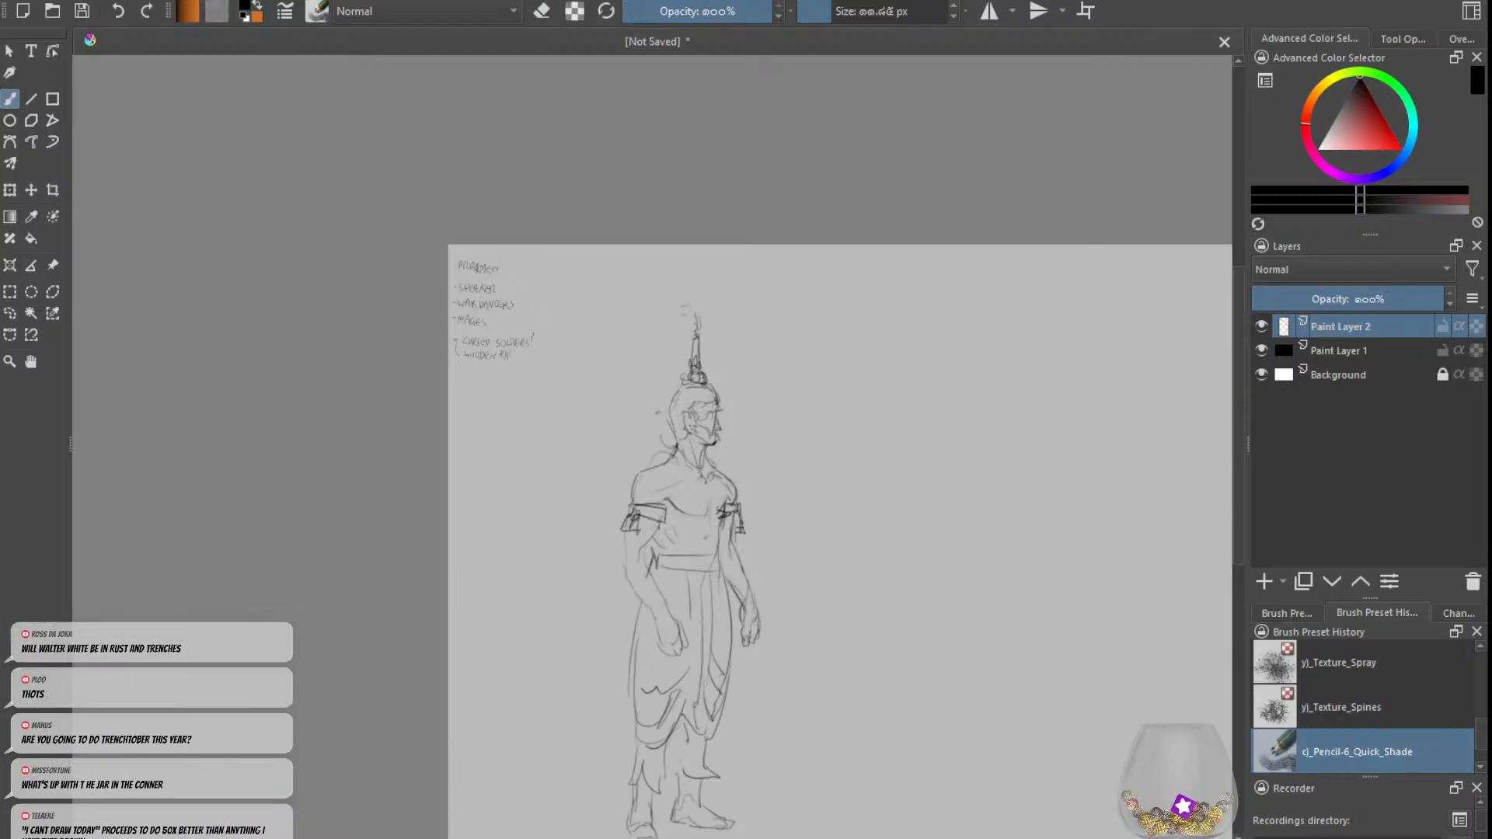
Step: Reinforce the near forearm's outline from elbow to wrist and add its muscle lines
key("ctrl+z")
mouse_move(660, 525)
left_mouse_down()
mouse_move(648, 544)
mouse_move(670, 617)
left_mouse_up()
key("e")
key("e")
left_click_drag(626, 561, 654, 615)
key("ctrl+z")
left_click_drag(623, 554, 651, 611)
left_click_drag(633, 571, 649, 584)
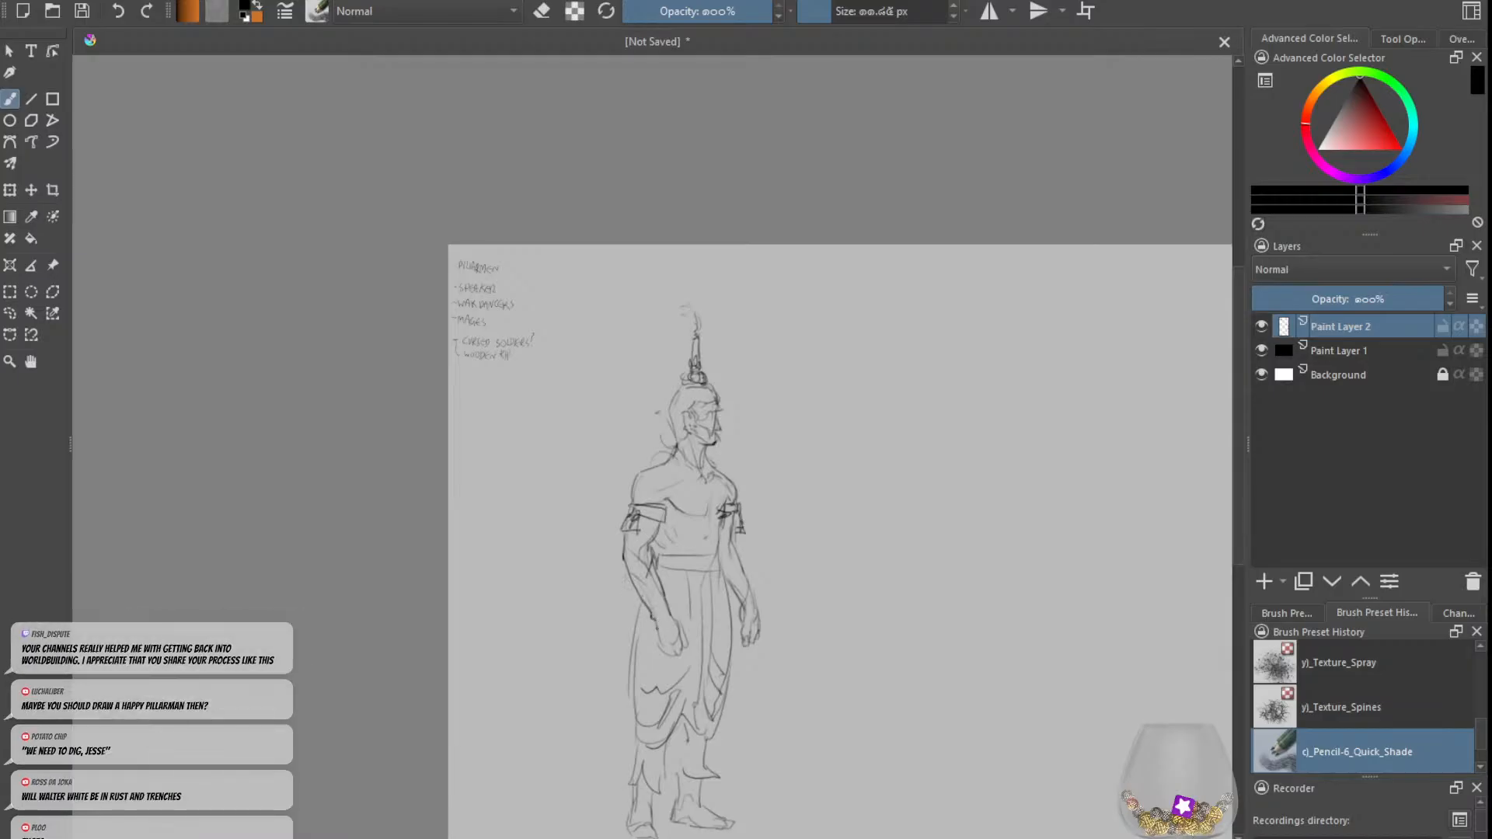
Step: Draw a round bag hanging behind the near hip with its strap at the belt, and clean up the bag's edge
key("e")
key("e")
left_click_drag(809, 724, 753, 723)
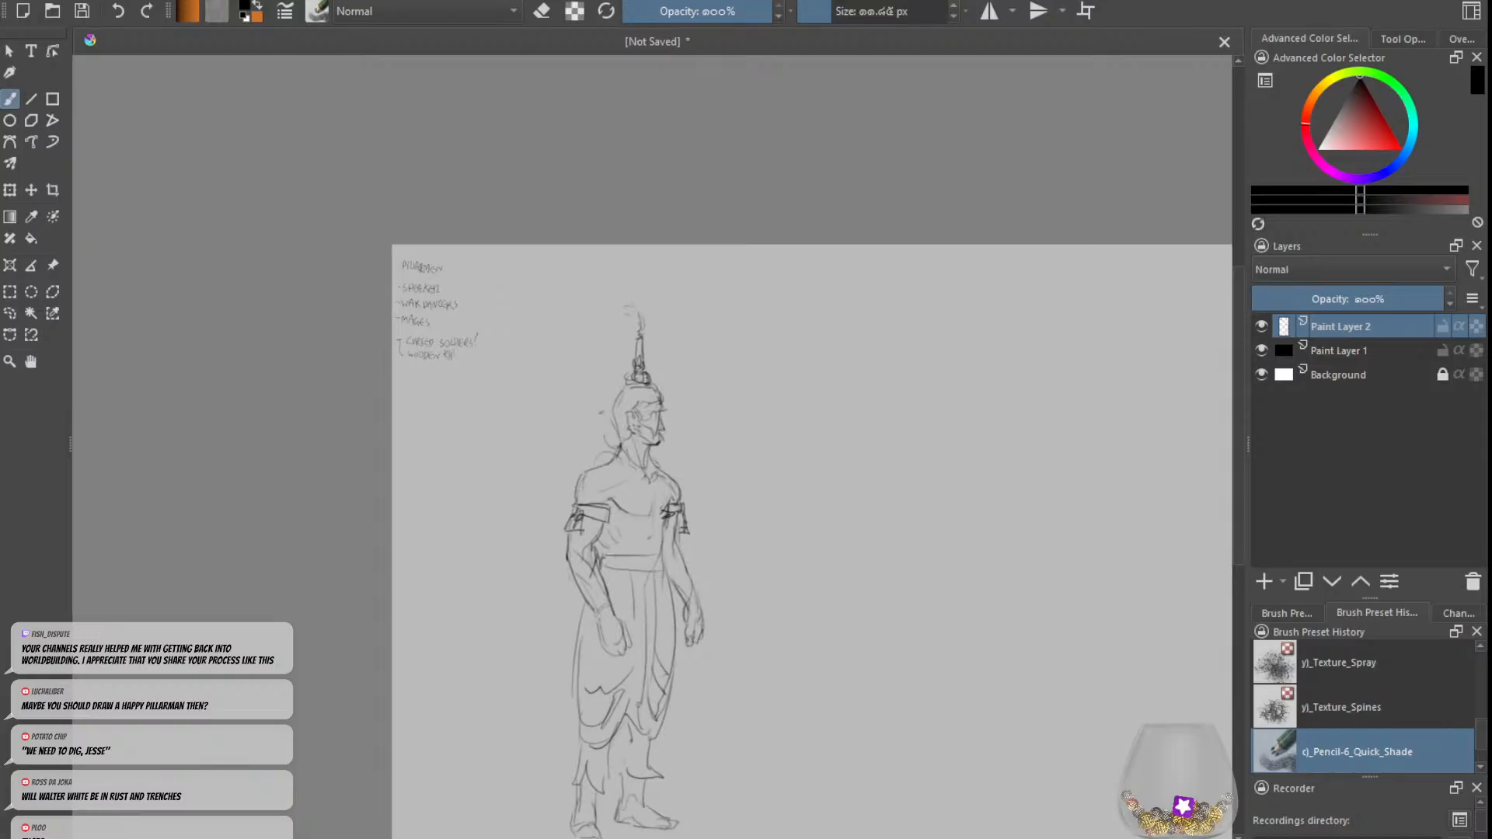
left_click_drag(600, 552, 622, 556)
mouse_move(552, 613)
left_mouse_down()
mouse_move(572, 580)
mouse_move(563, 639)
mouse_move(557, 606)
mouse_move(585, 633)
left_mouse_up()
mouse_move(563, 577)
left_mouse_down()
mouse_move(584, 600)
mouse_move(607, 569)
left_mouse_up()
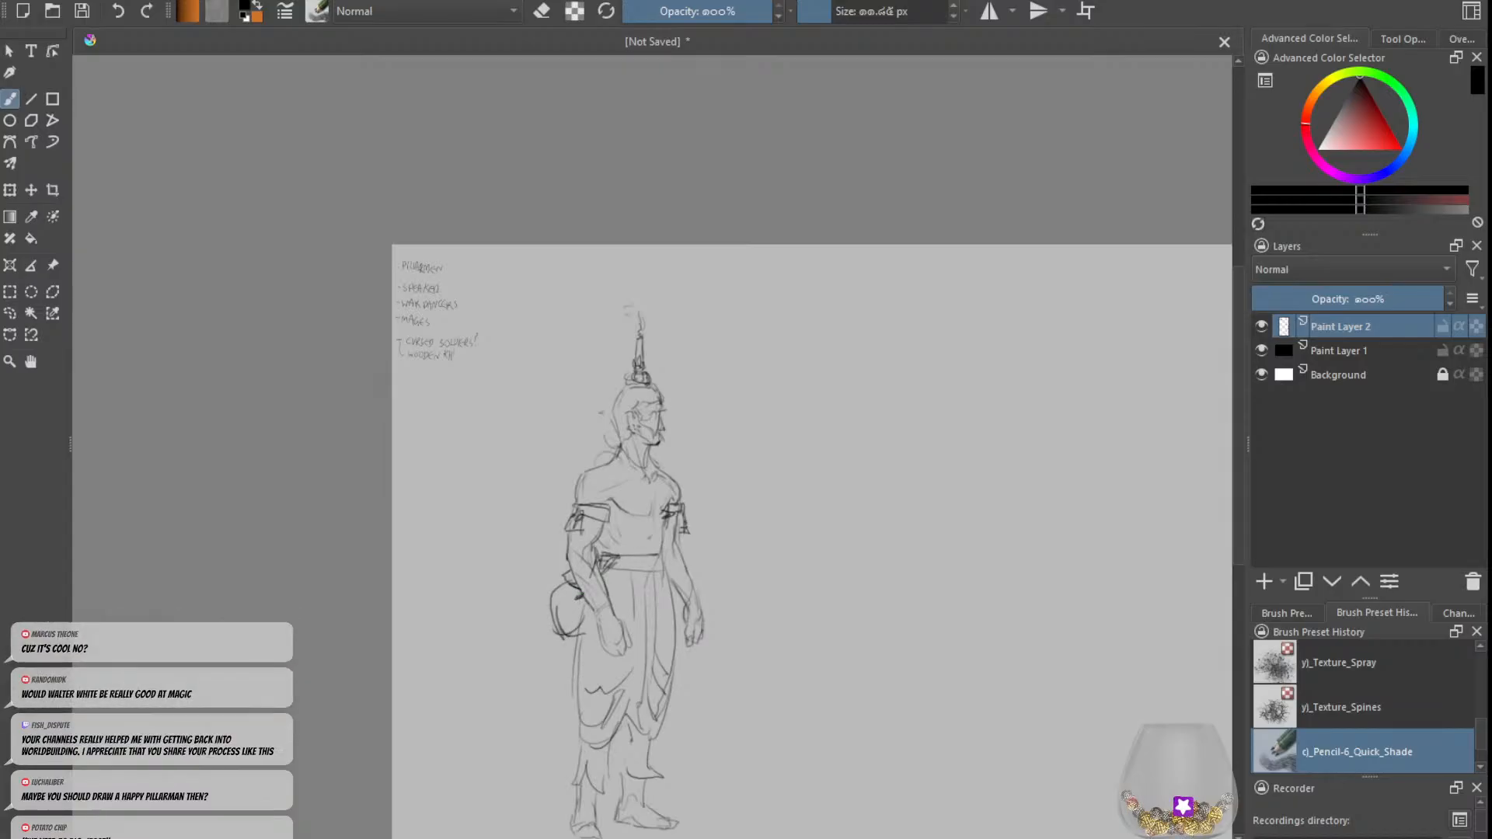
key("e")
left_click_drag(552, 591, 555, 614)
key("e")
mouse_move(661, 567)
left_mouse_down()
mouse_move(631, 570)
mouse_move(684, 625)
mouse_move(680, 610)
left_mouse_up()
key("ctrl+z")
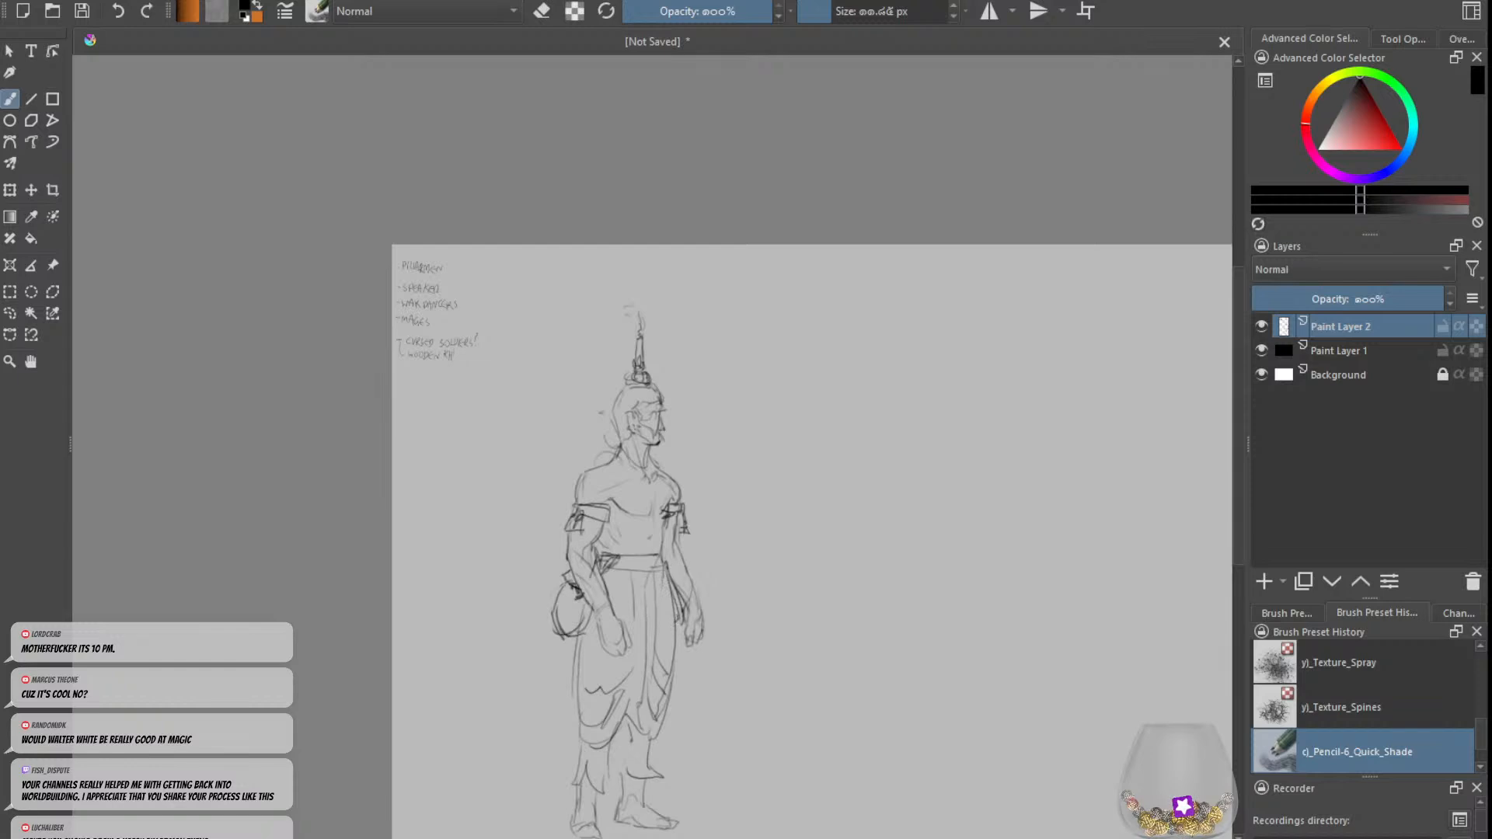
key("ctrl+z")
key("ctrl+z")
key("ctrl+z")
Step: Draw a small cluster of pouches hanging from the belt at the far hip
left_click_drag(662, 556, 677, 594)
left_click_drag(664, 570, 675, 580)
key("e")
key("e")
left_click_drag(677, 579, 681, 596)
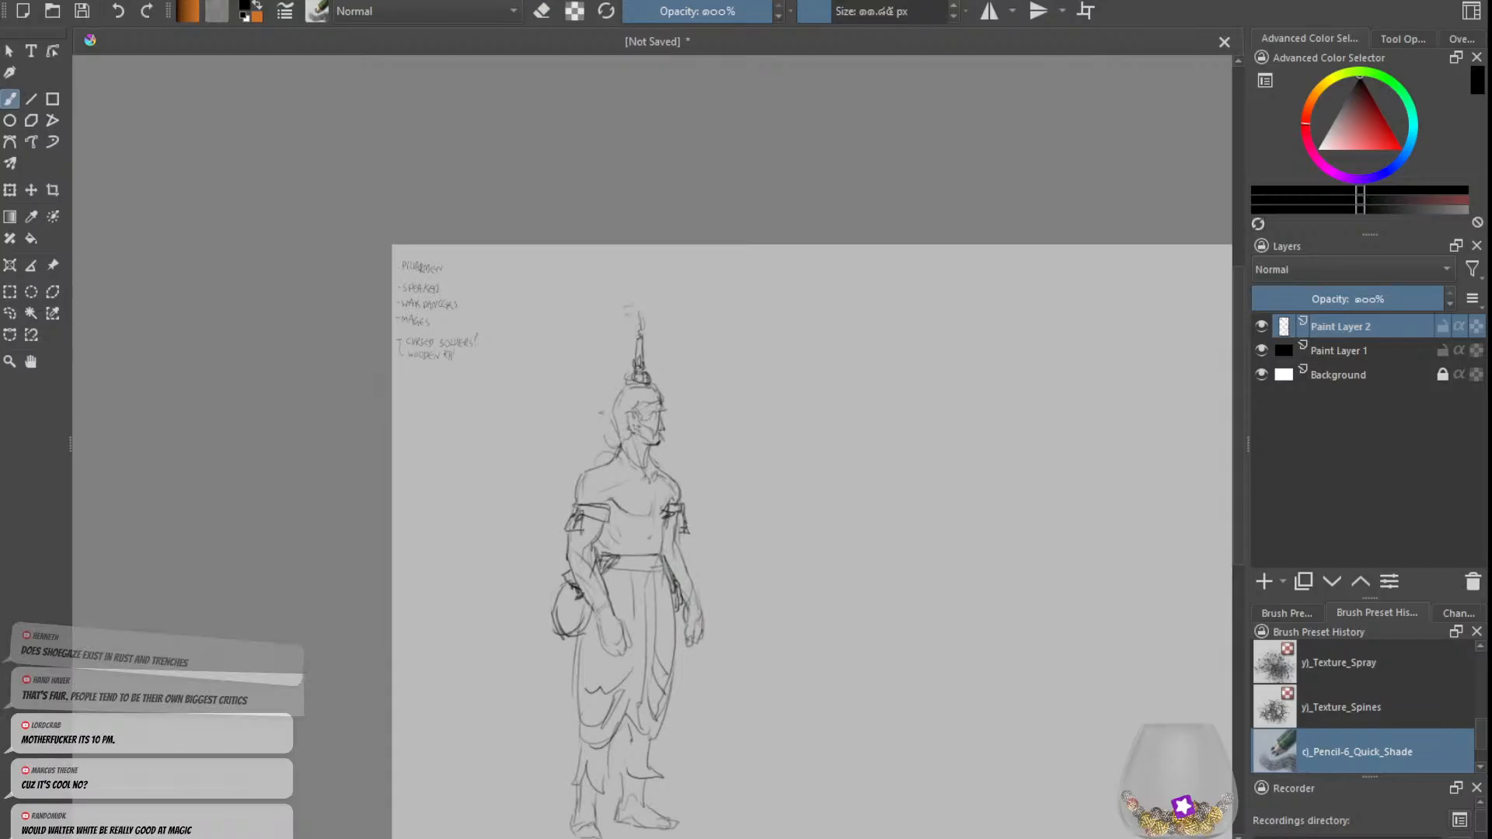
key("e")
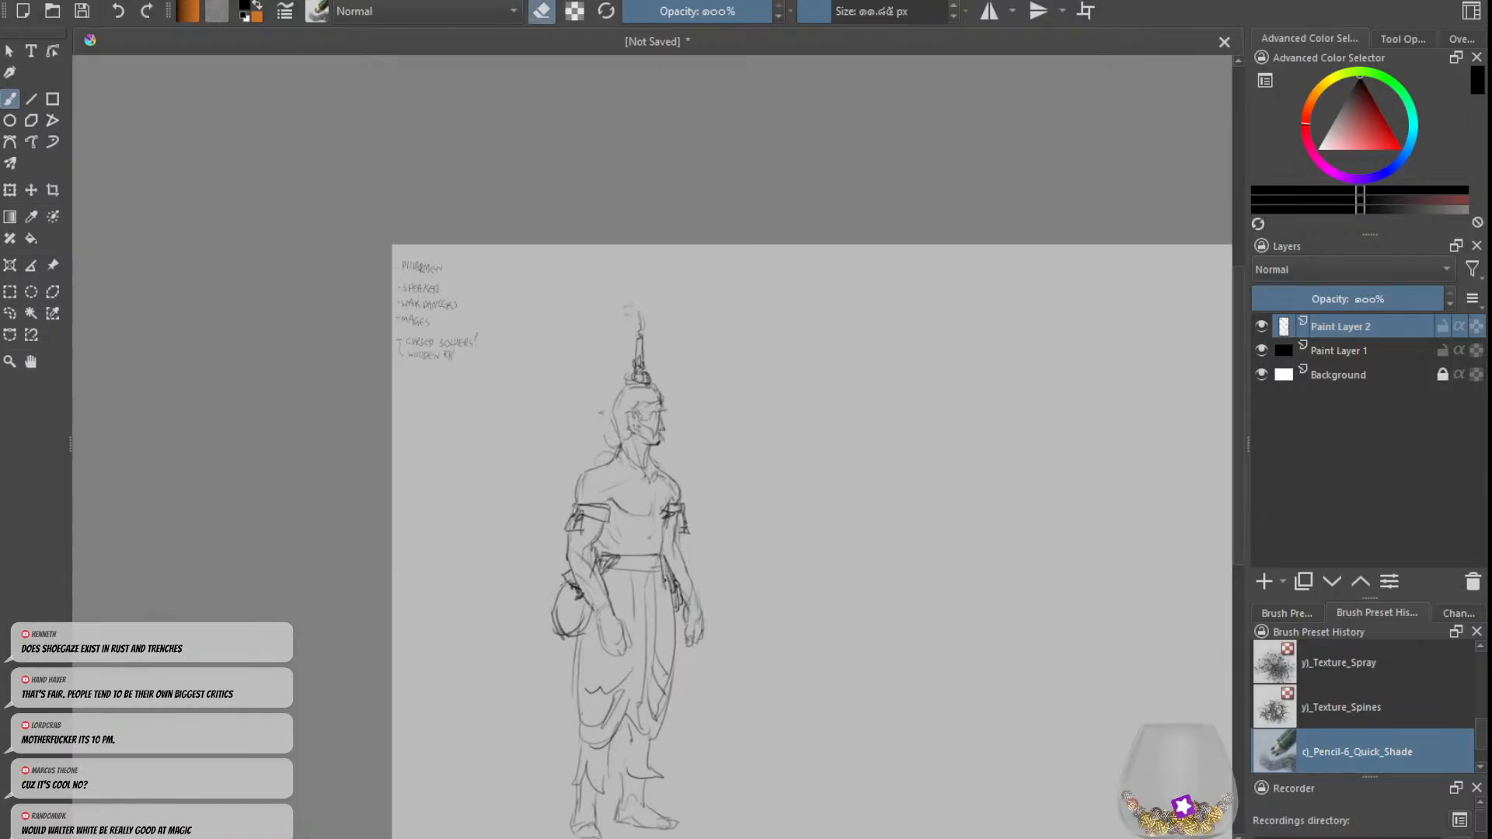
key("e")
left_click_drag(667, 563, 668, 588)
key("e")
key("e")
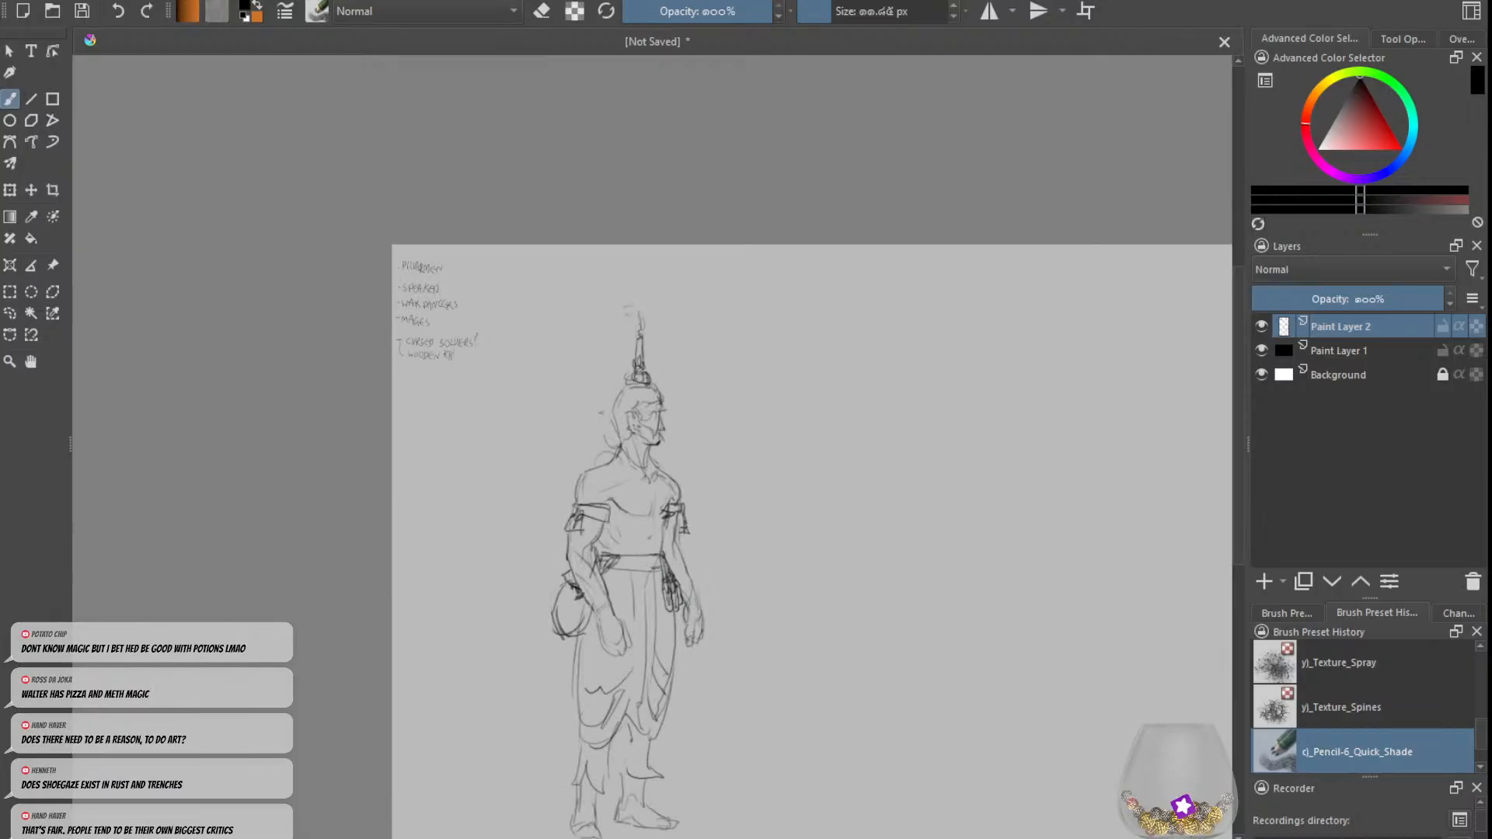
Step: Add short vertical fold lines to the cloth just below the front of the waistband
key("ctrl+z")
mouse_move(624, 569)
left_mouse_down()
mouse_move(663, 568)
mouse_move(624, 596)
left_mouse_up()
left_click_drag(627, 572, 628, 594)
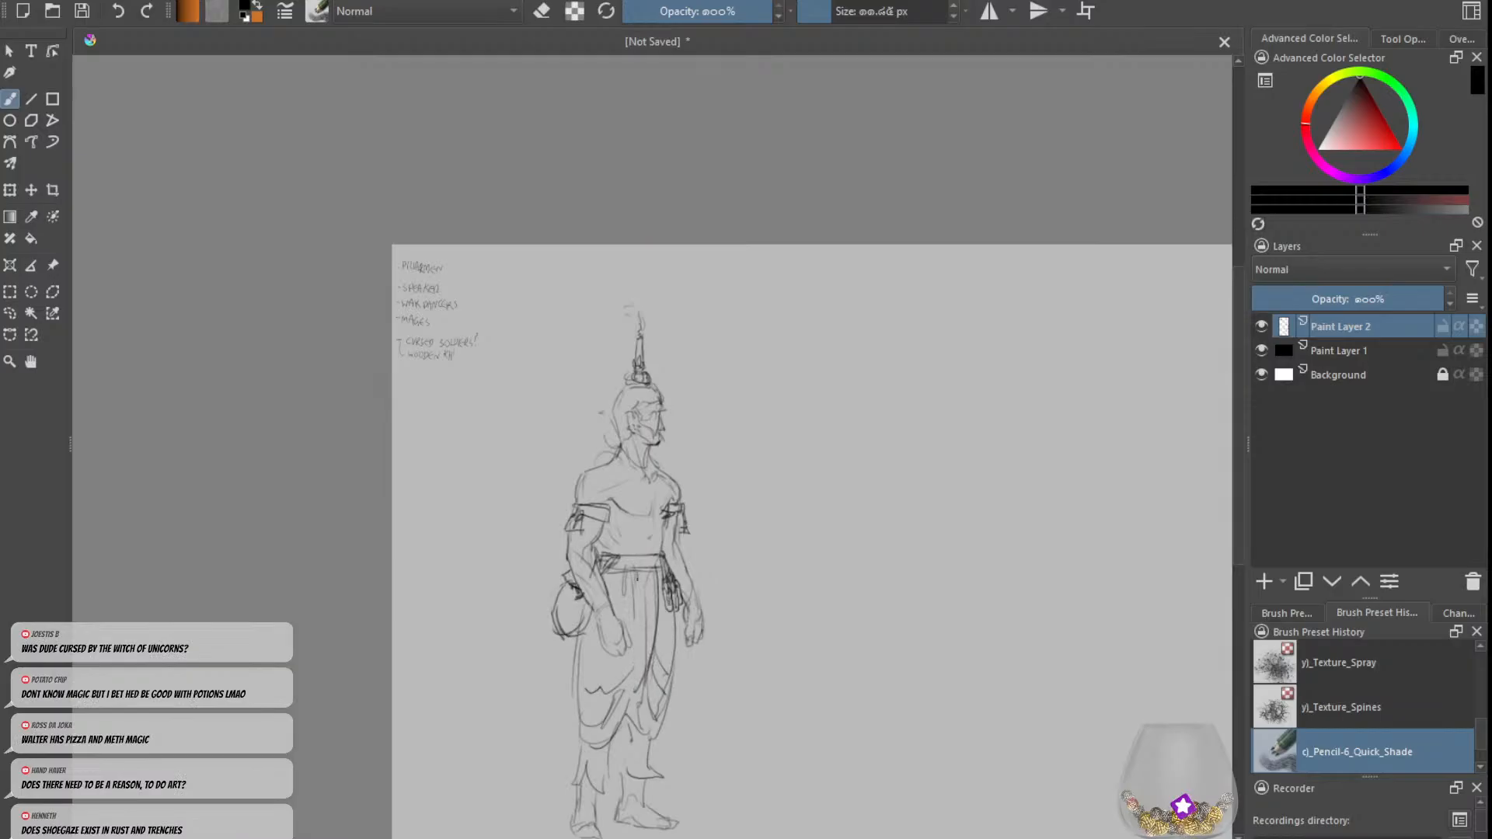
key("e")
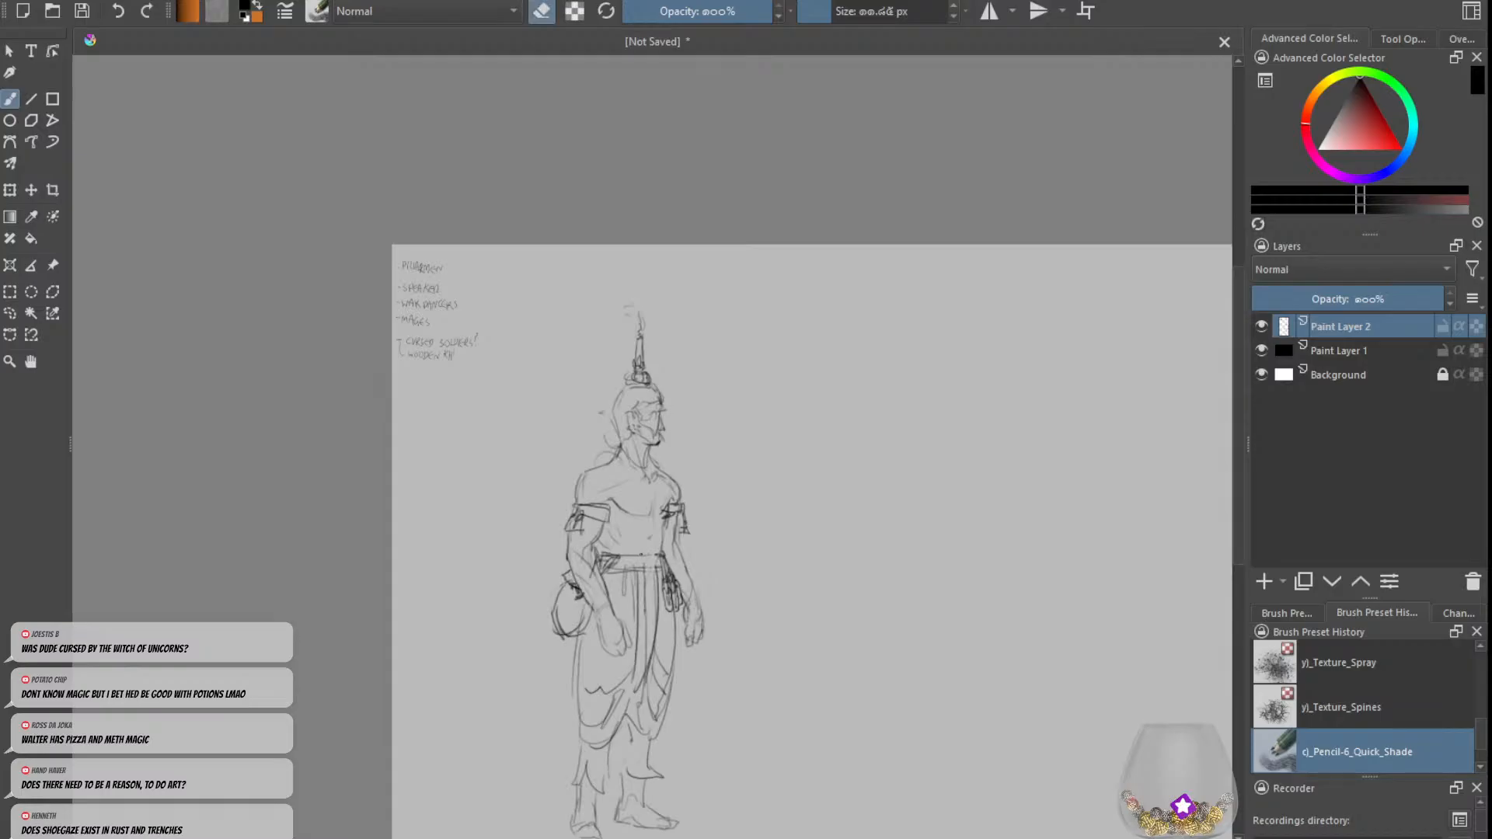
Step: Draw a knot on the front of the belt and darken the long cloth folds falling between the legs
key("e")
left_click_drag(649, 572, 637, 700)
key("ctrl+z")
key("e")
mouse_move(634, 604)
left_mouse_down()
mouse_move(636, 672)
mouse_move(637, 620)
mouse_move(641, 659)
mouse_move(609, 680)
mouse_move(656, 712)
left_mouse_up()
key("e")
key("ctrl+z")
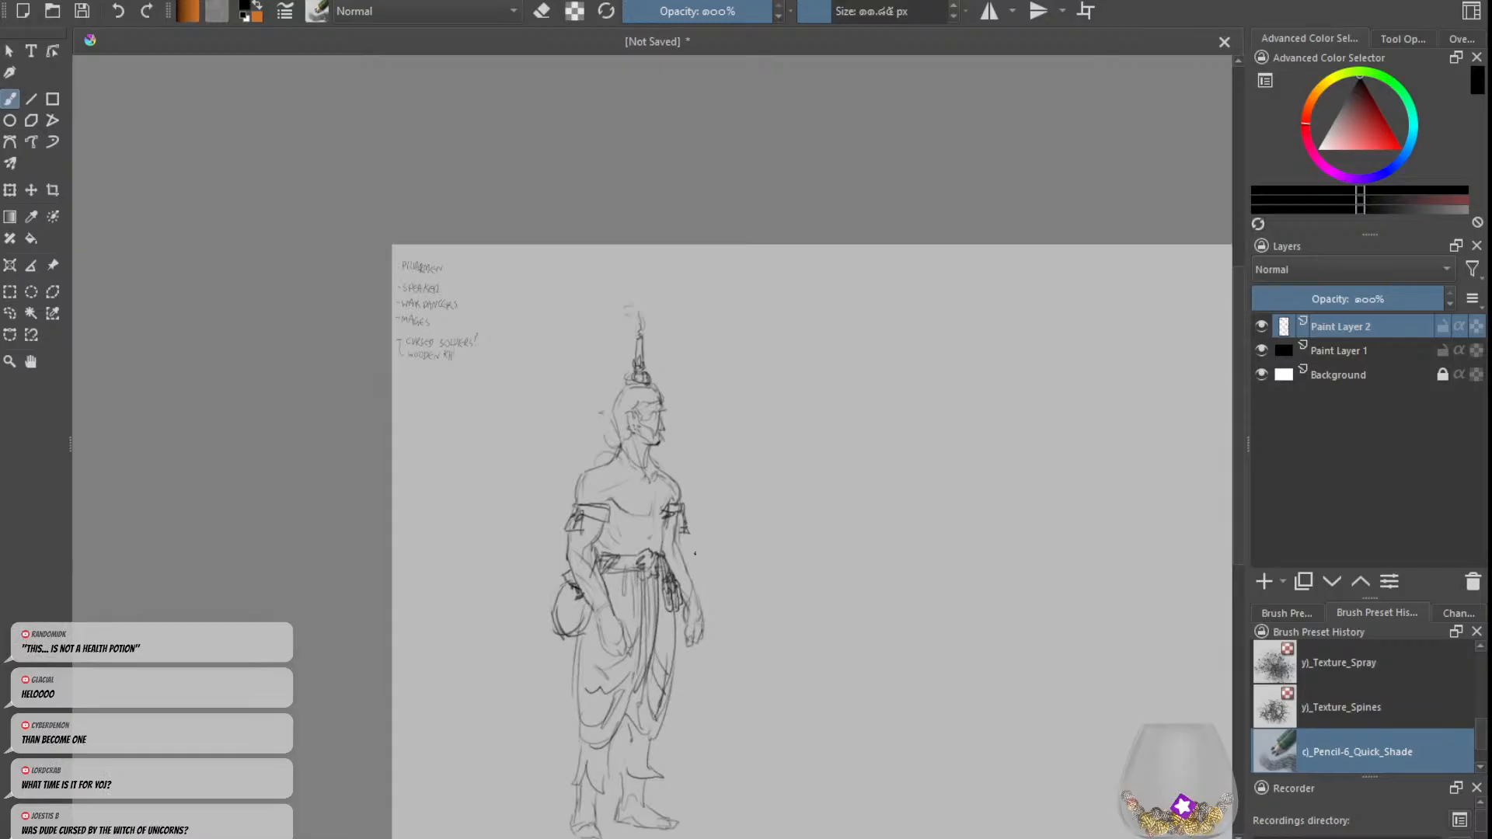
Step: Refine the near shoulder's contour, the collarbone and the far side of the chest
key("e")
key("e")
key("e")
key("e")
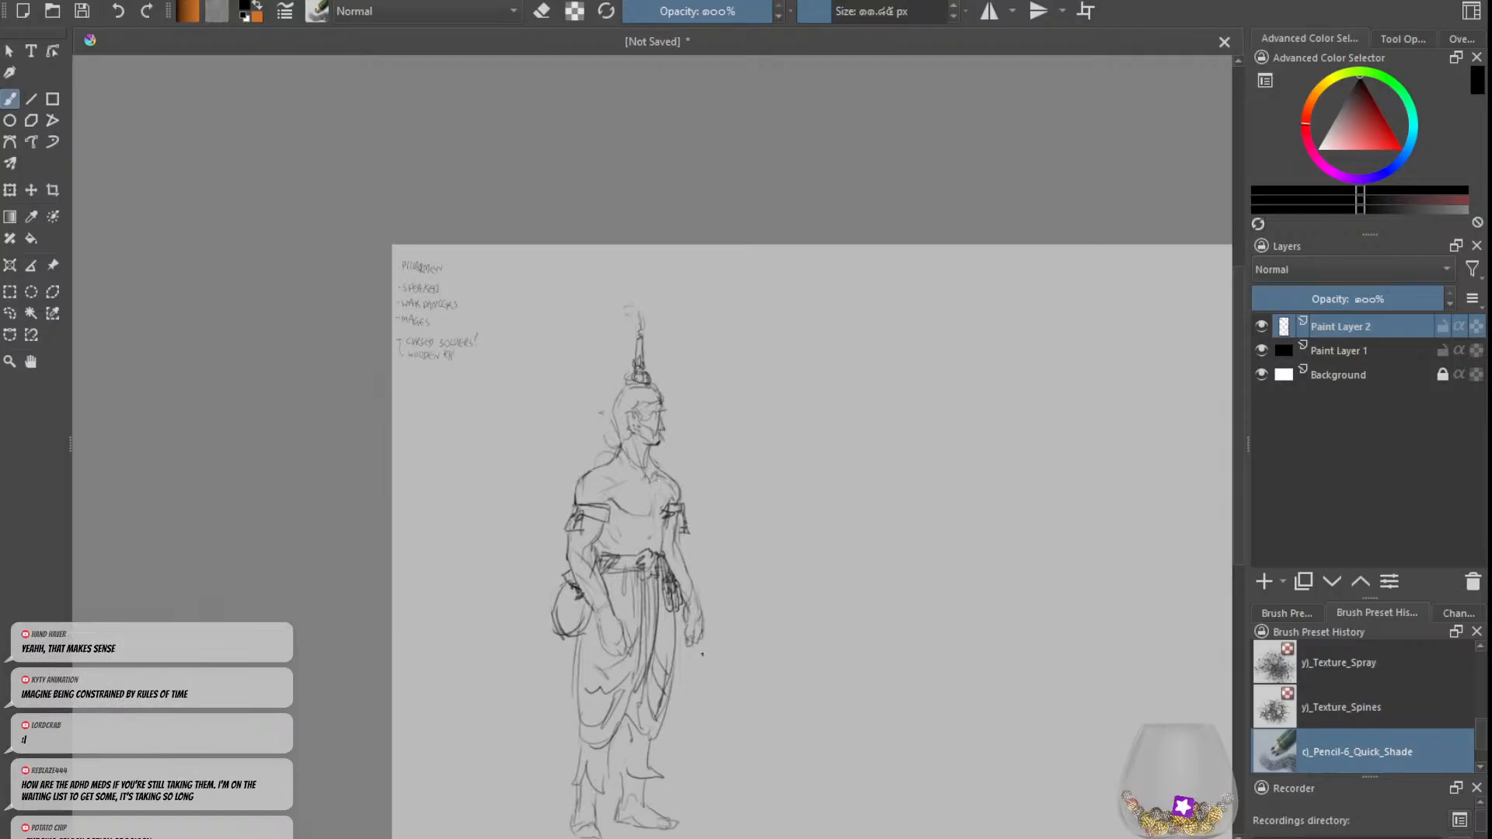
scroll(657, 478, "up", 2)
key("e")
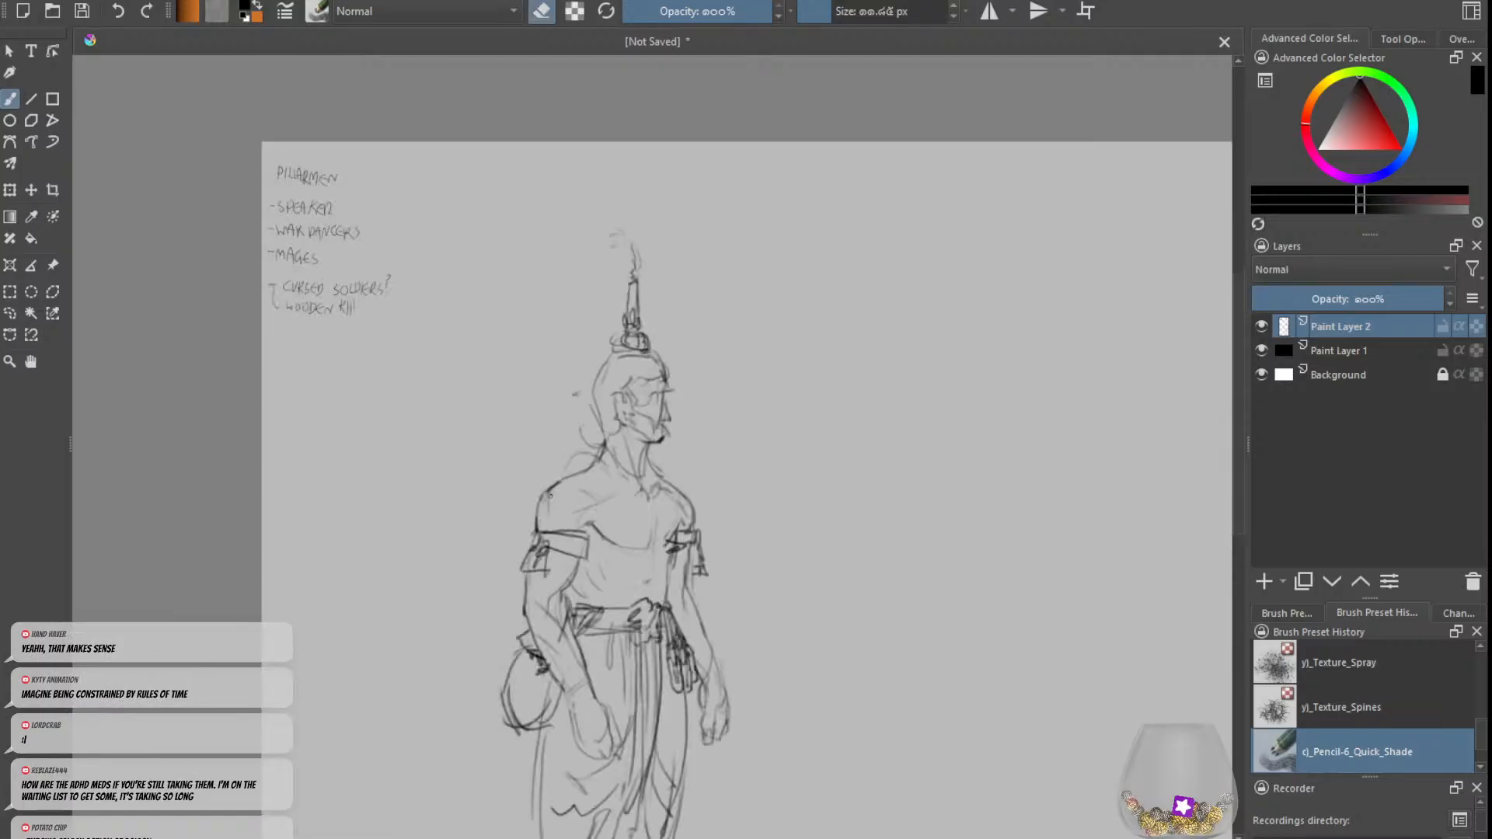
key("e")
left_click_drag(562, 483, 537, 522)
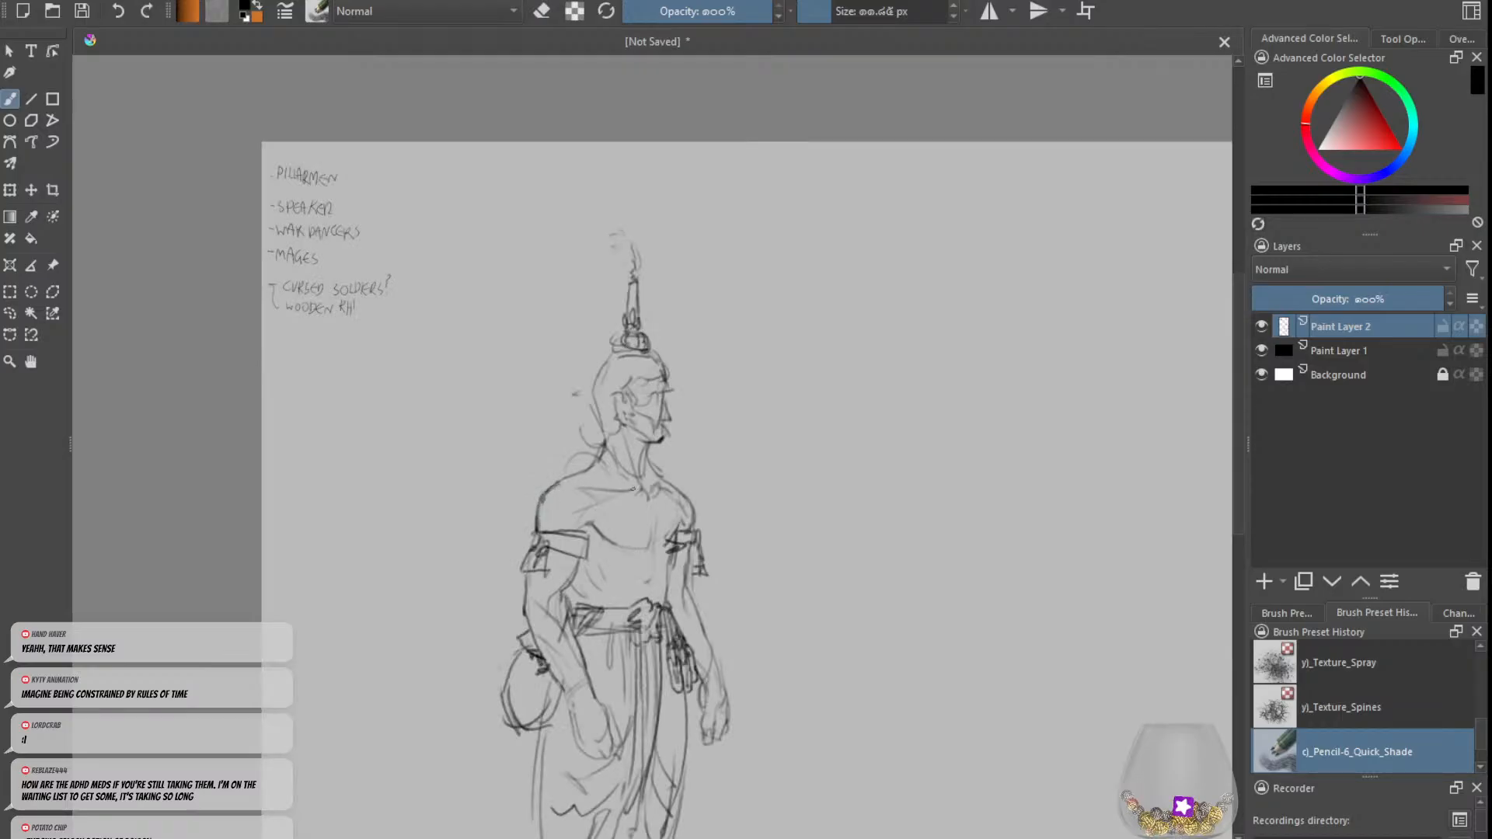
key("e")
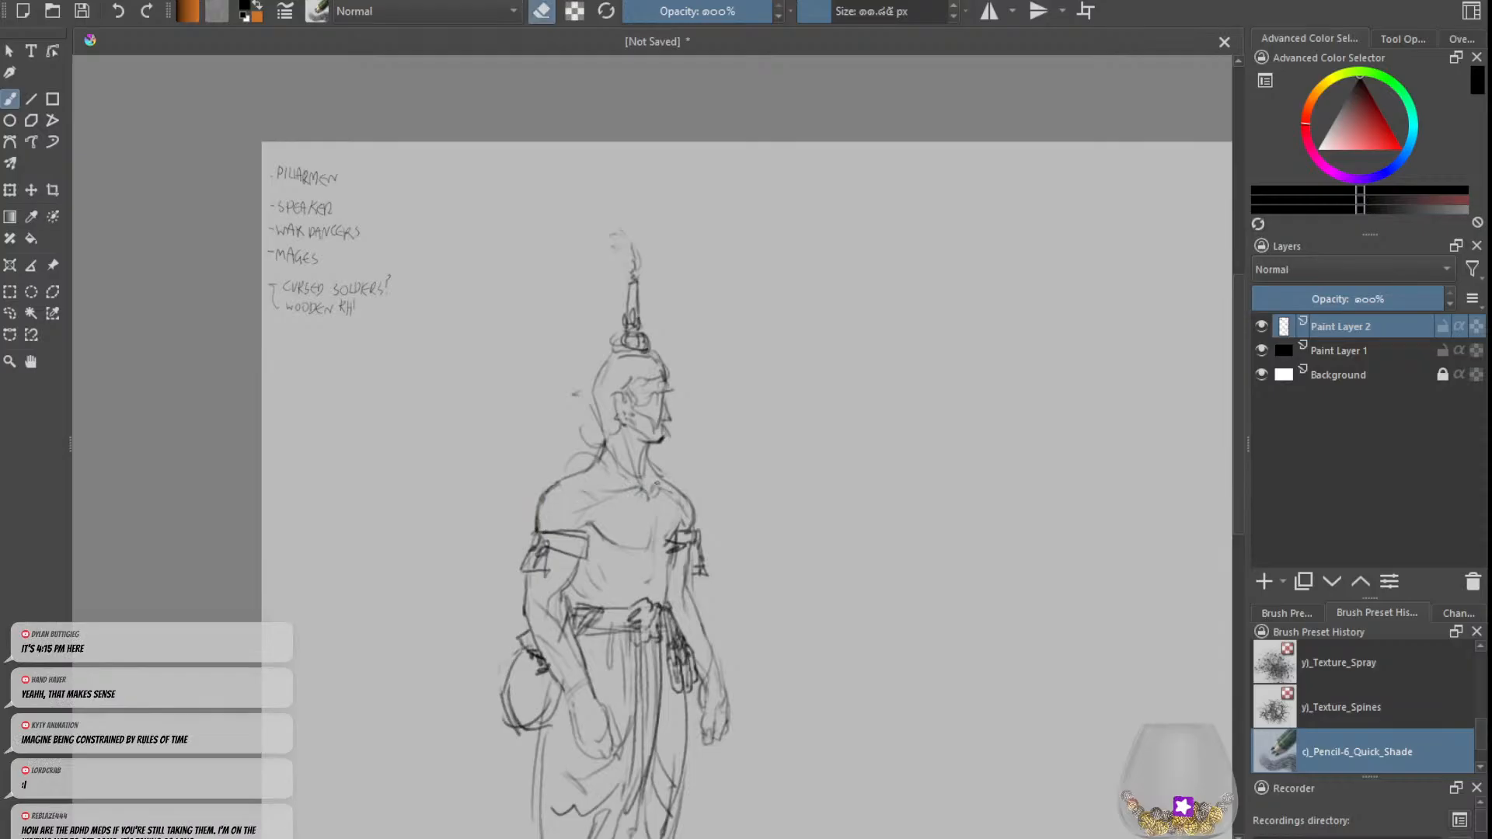
mouse_move(655, 483)
left_mouse_down()
mouse_move(694, 511)
mouse_move(693, 526)
mouse_move(679, 494)
mouse_move(672, 535)
left_mouse_up()
Step: Redraw the hair along the back of the head and nape, and firm up the ear's outline
key("e")
key("e")
key("e")
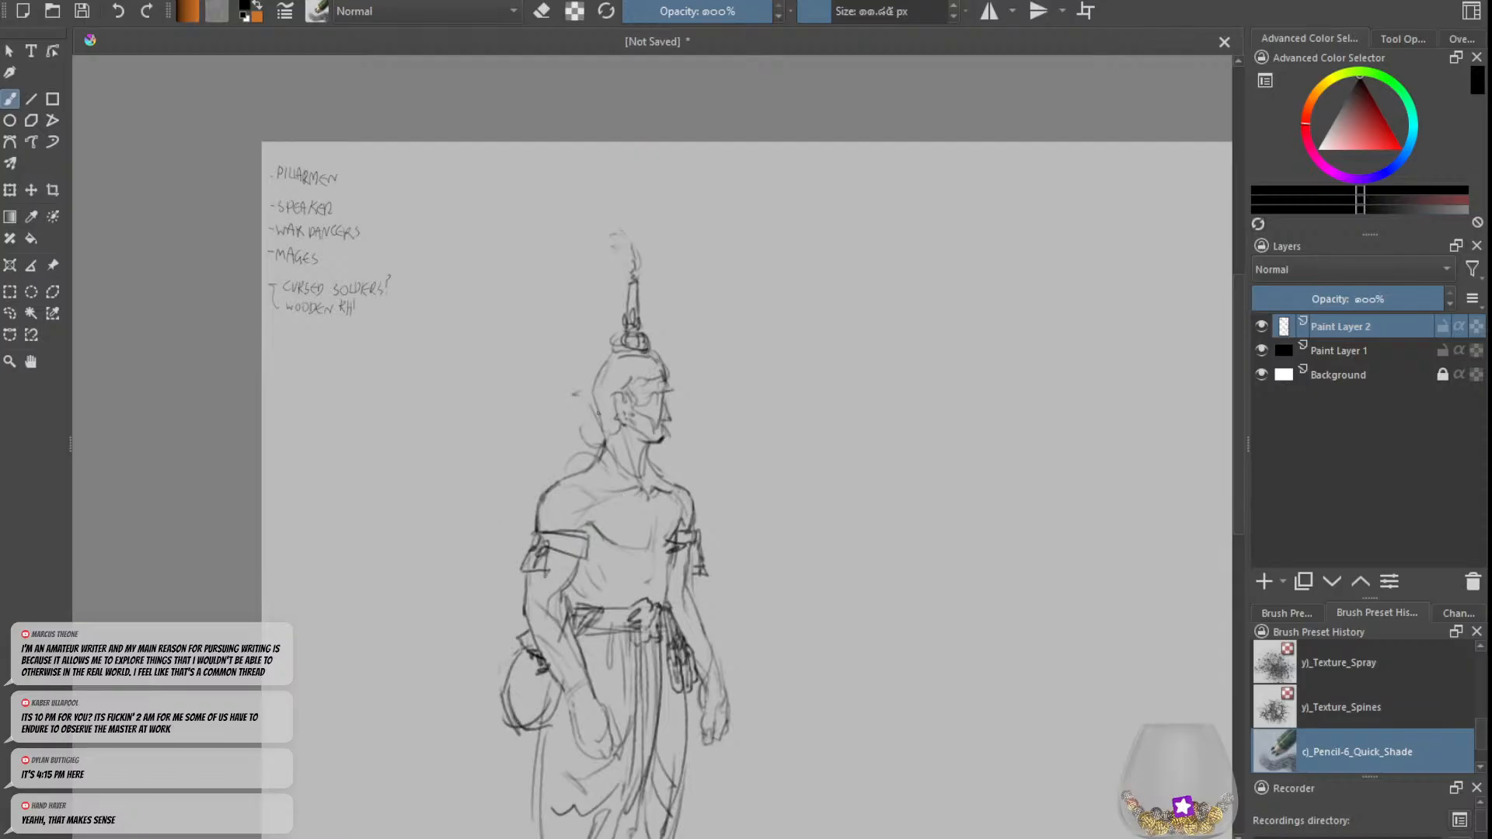
mouse_move(598, 414)
left_mouse_down()
mouse_move(599, 435)
mouse_move(598, 369)
mouse_move(600, 429)
mouse_move(612, 404)
left_mouse_up()
key("ctrl+z")
key("ctrl+z")
key("ctrl+z")
key("ctrl+z")
key("ctrl+z")
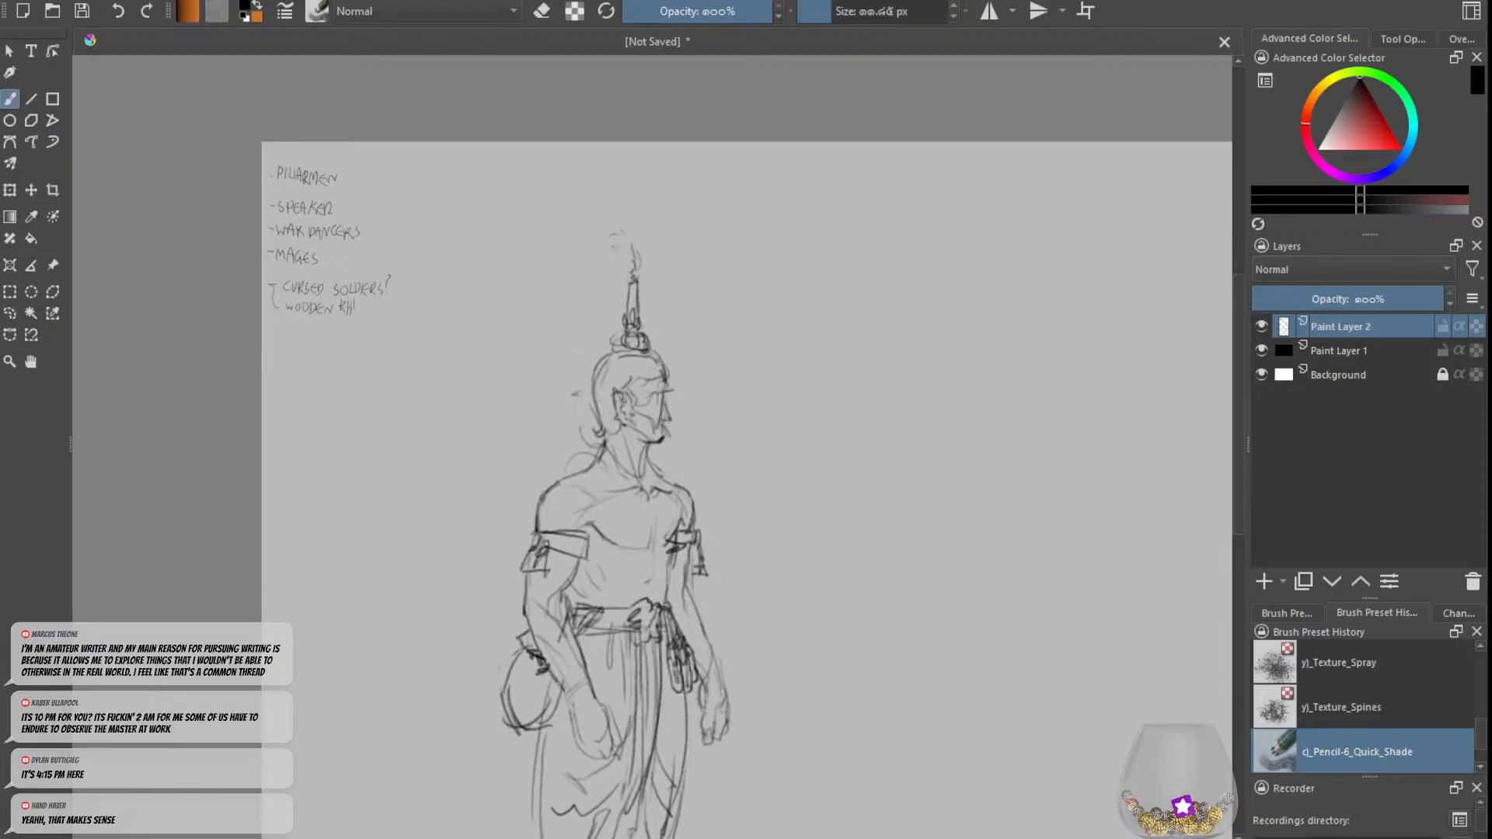
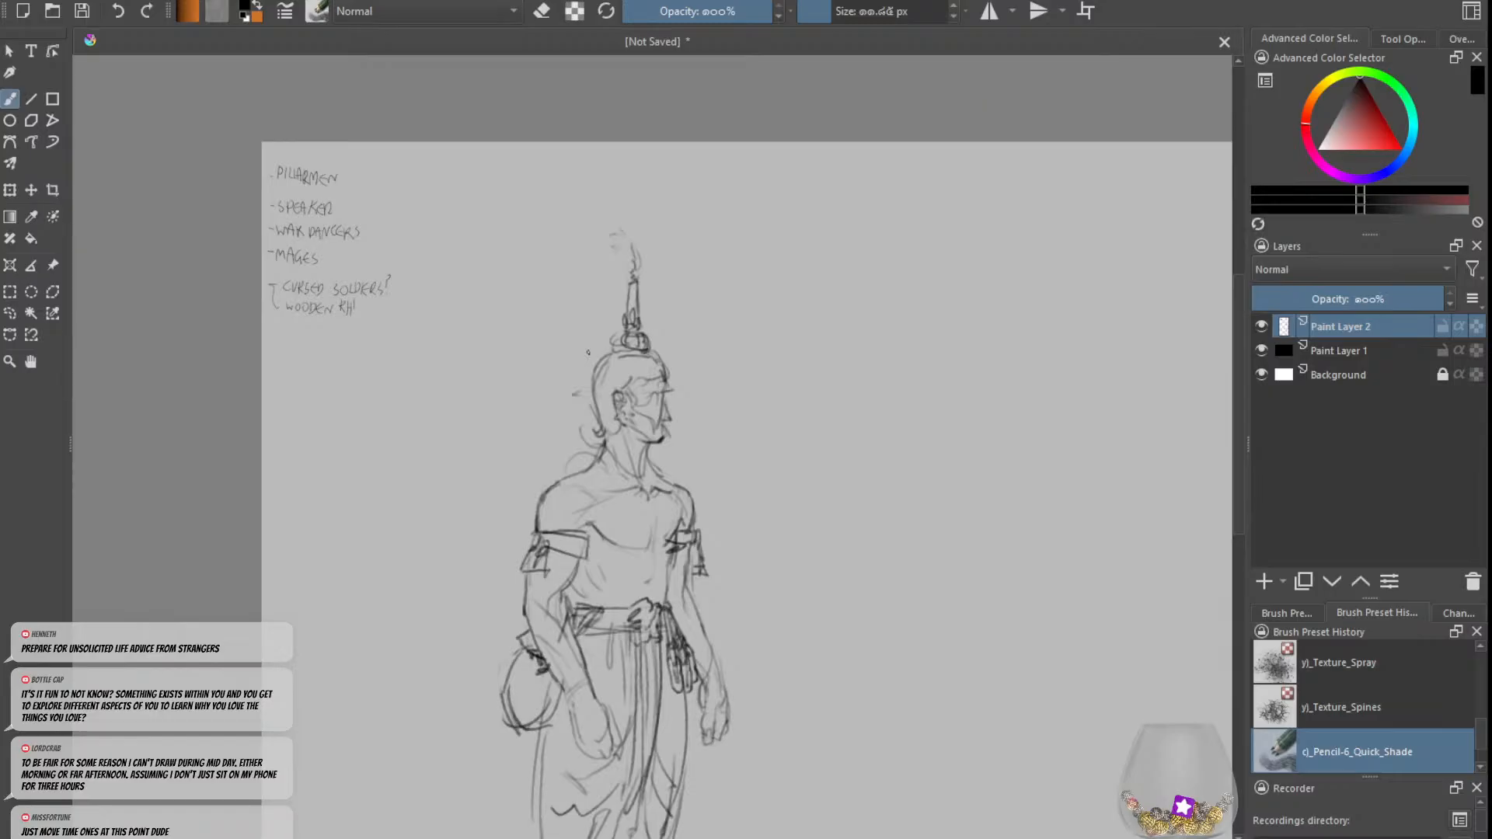
Step: Erase the stray mark behind the figure's head and darken the contour lines of the neck
key("e")
key("e")
key("e")
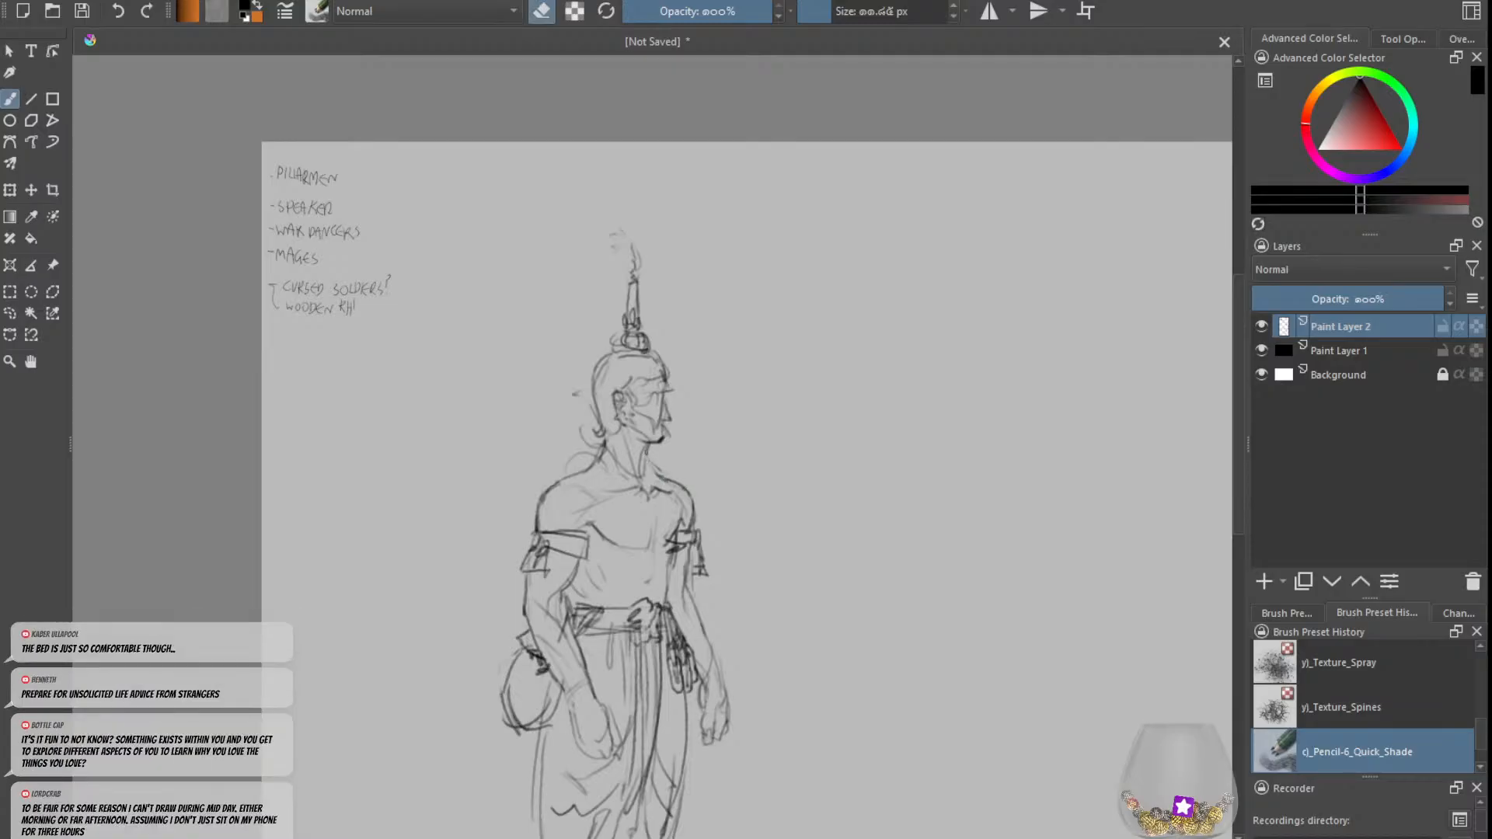
key("e")
key("e")
key("e")
key("e")
left_click_drag(593, 462, 602, 448)
key("e")
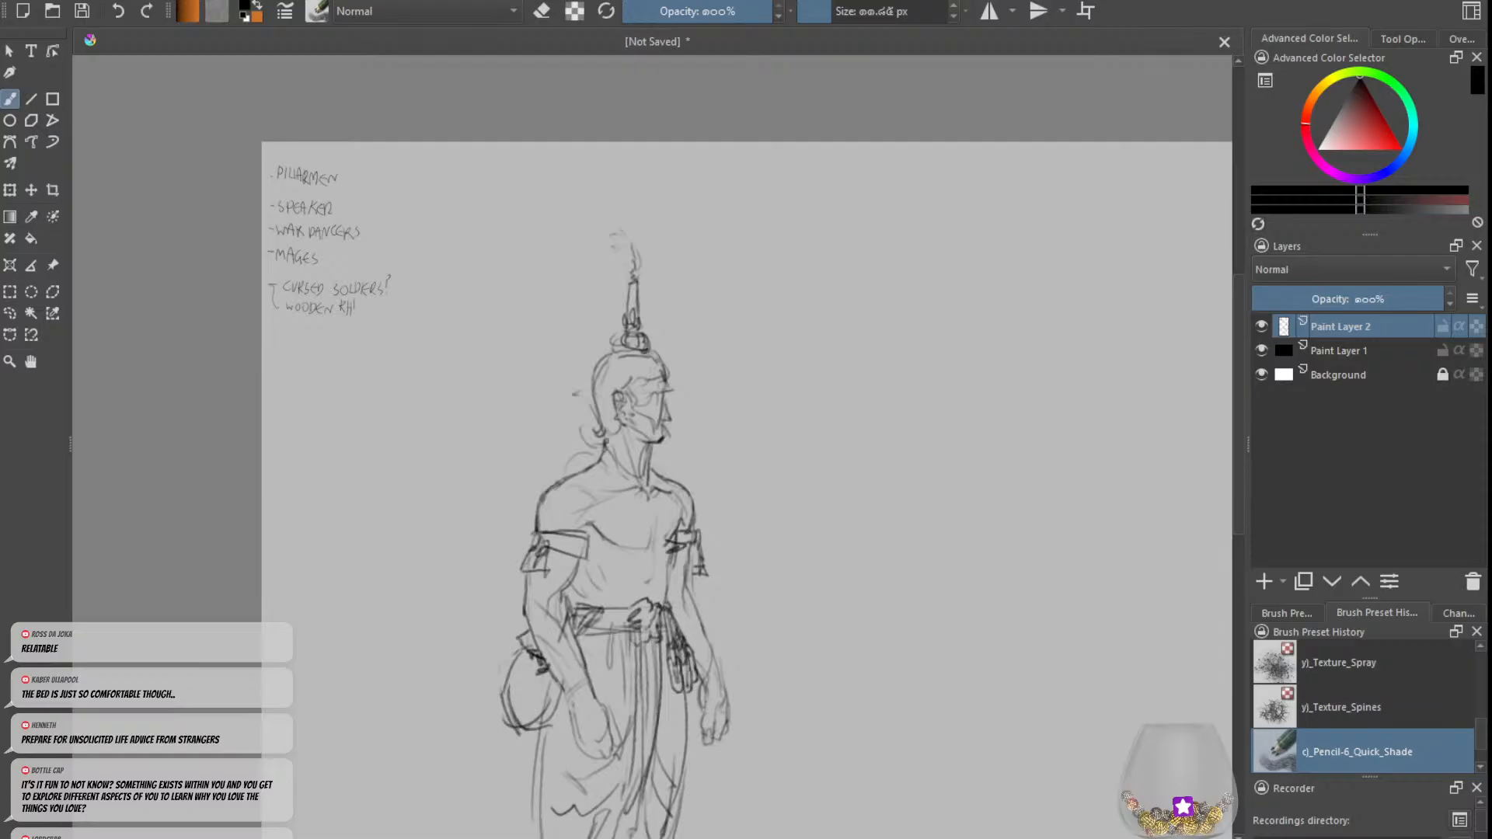
Step: Redraw the back contour of the head and the rounded base of the spire ornament on top
key("e")
mouse_move(597, 384)
left_mouse_down()
mouse_move(600, 425)
mouse_move(591, 380)
mouse_move(624, 349)
left_mouse_up()
key("e")
key("ctrl+z")
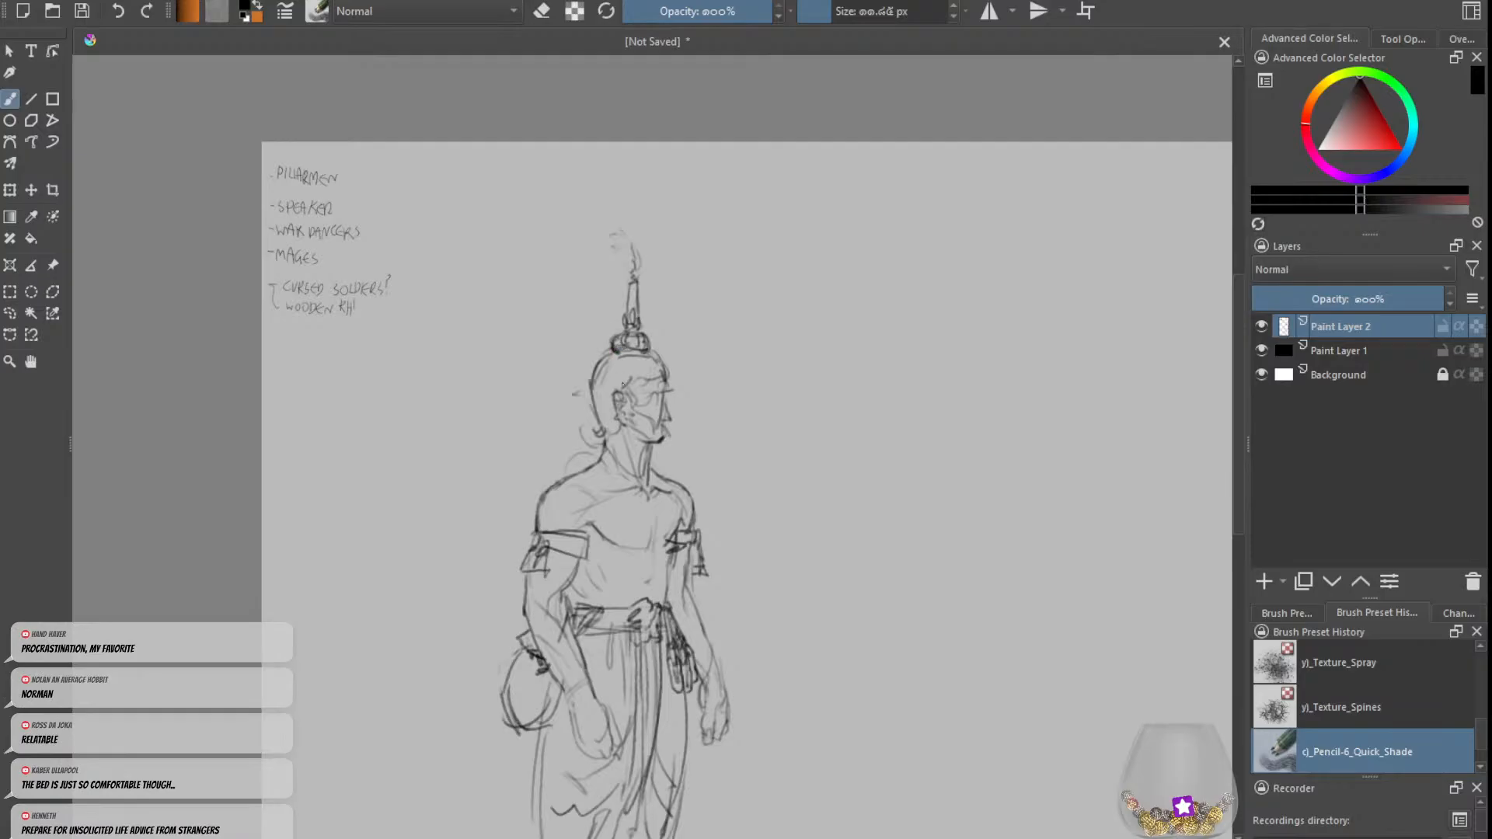
Step: Clean up the spire ornament's shaft and redraw its narrow tip
left_click_drag(628, 281, 625, 313)
key("ctrl+z")
key("e")
key("e")
left_click_drag(634, 283, 633, 298)
key("e")
left_click_drag(635, 247, 633, 277)
Step: Erase and redraw the front end of the band around the near upper arm
key("e")
key("minus")
key("minus")
key("e")
key("e")
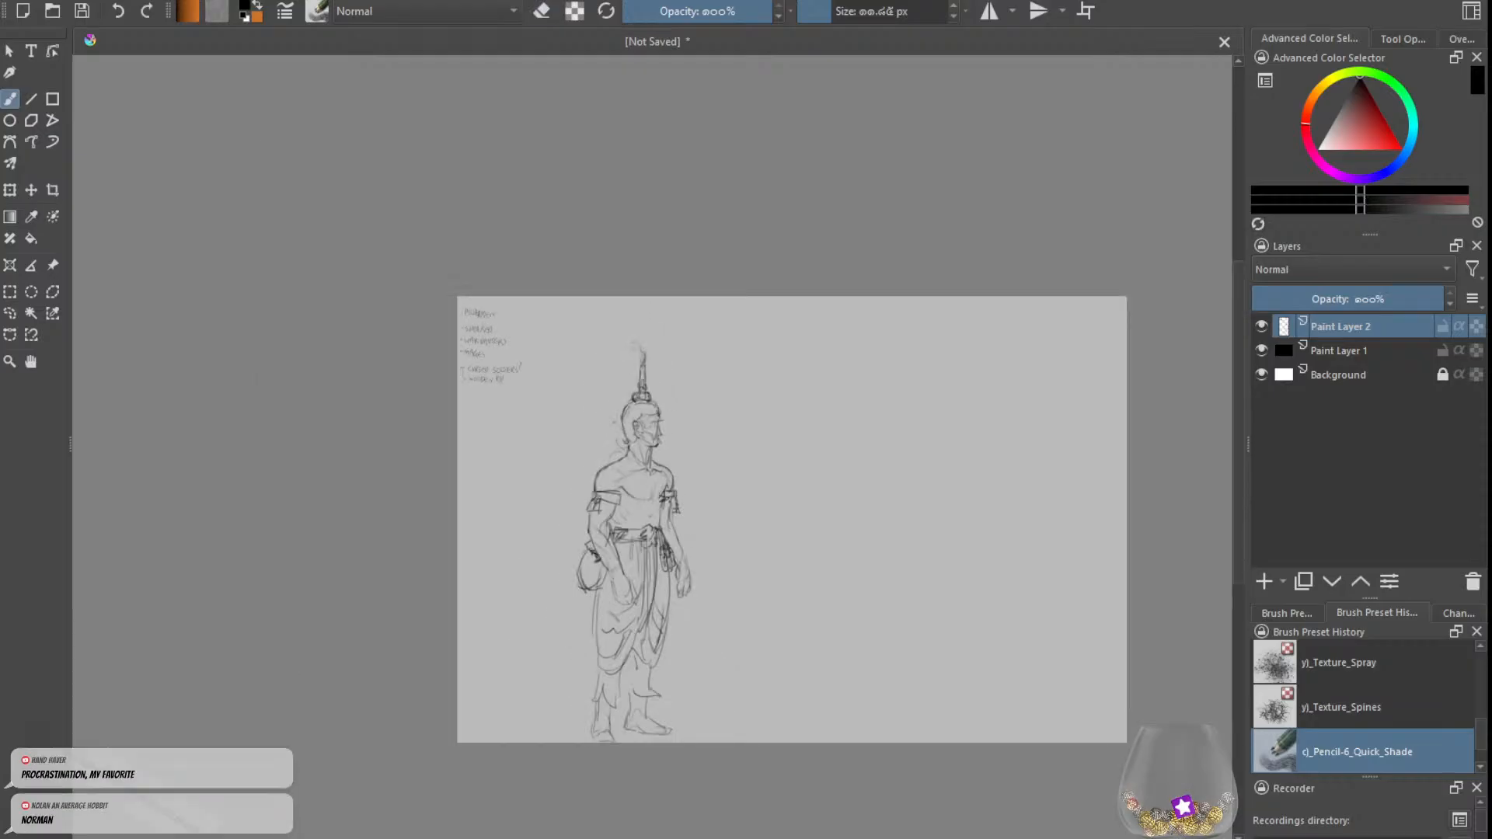
key("plus")
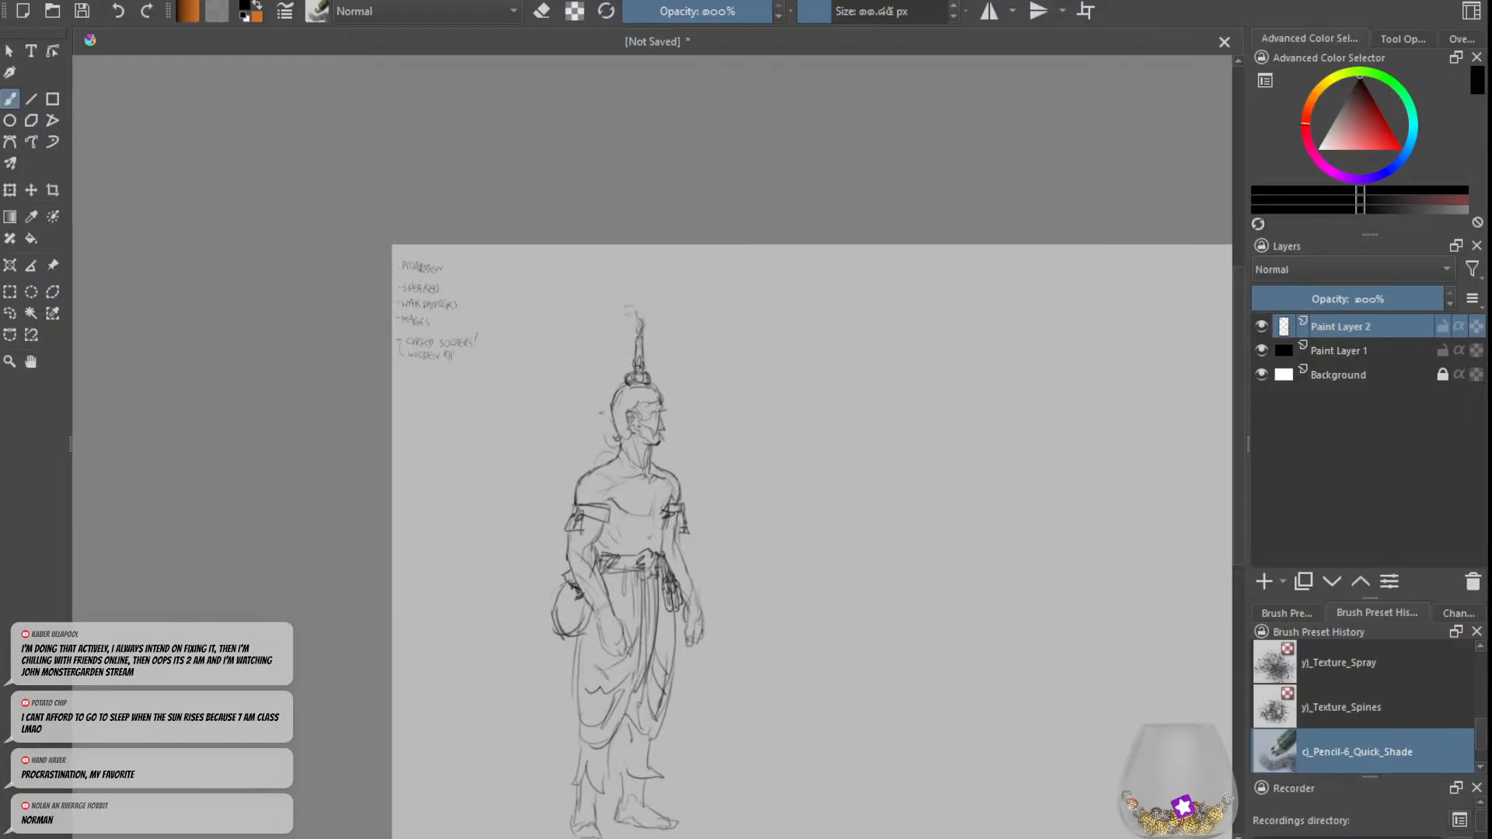
key("e")
key("plus")
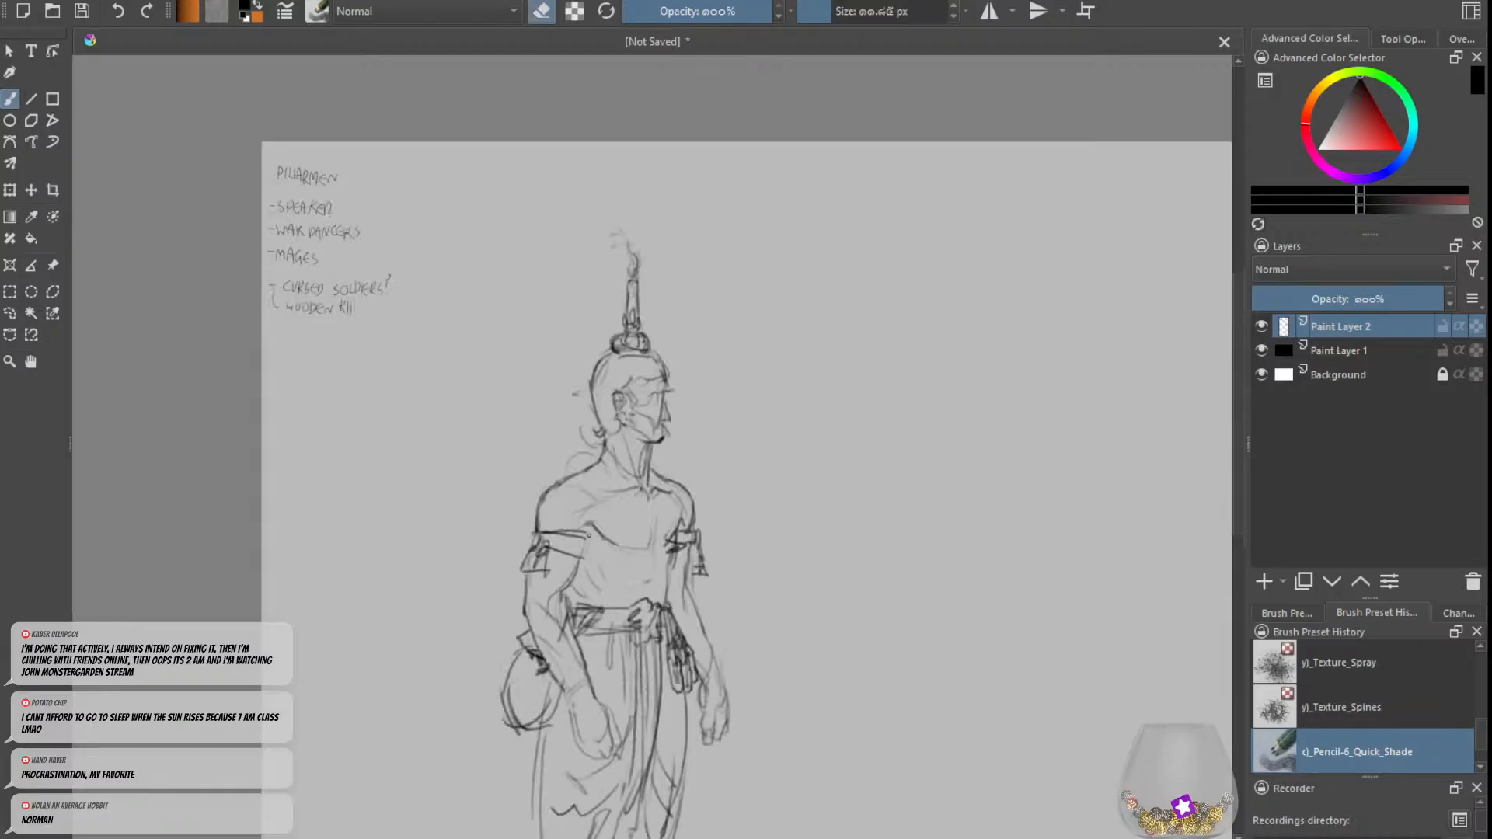
key("e")
left_click_drag(689, 535, 682, 538)
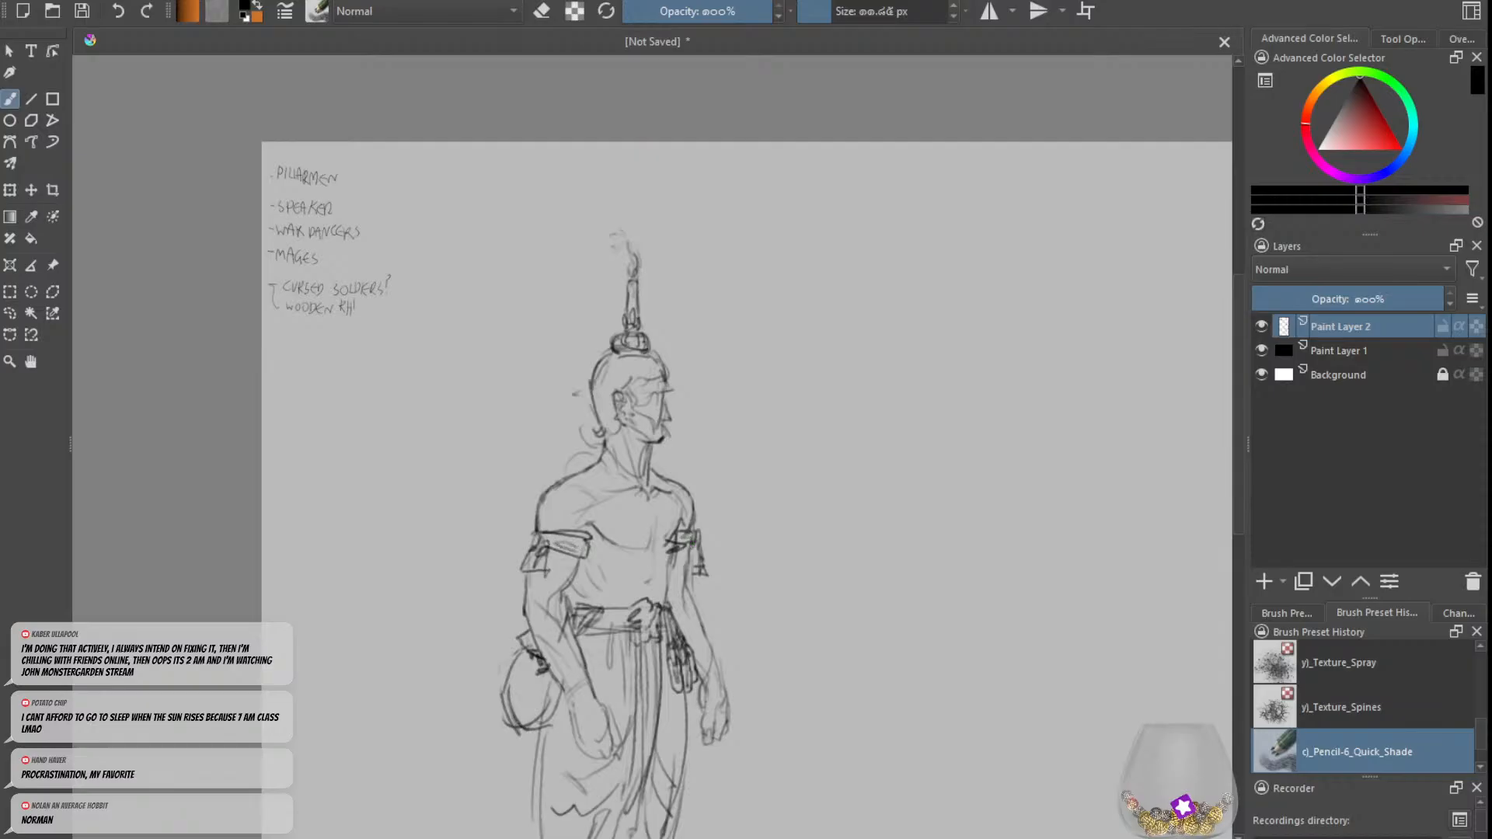
Step: Clean up the dark lines on the far armband and add short muscle marks to the abdomen
key("e")
key("e")
key("e")
left_click_drag(674, 533, 676, 565)
key("e")
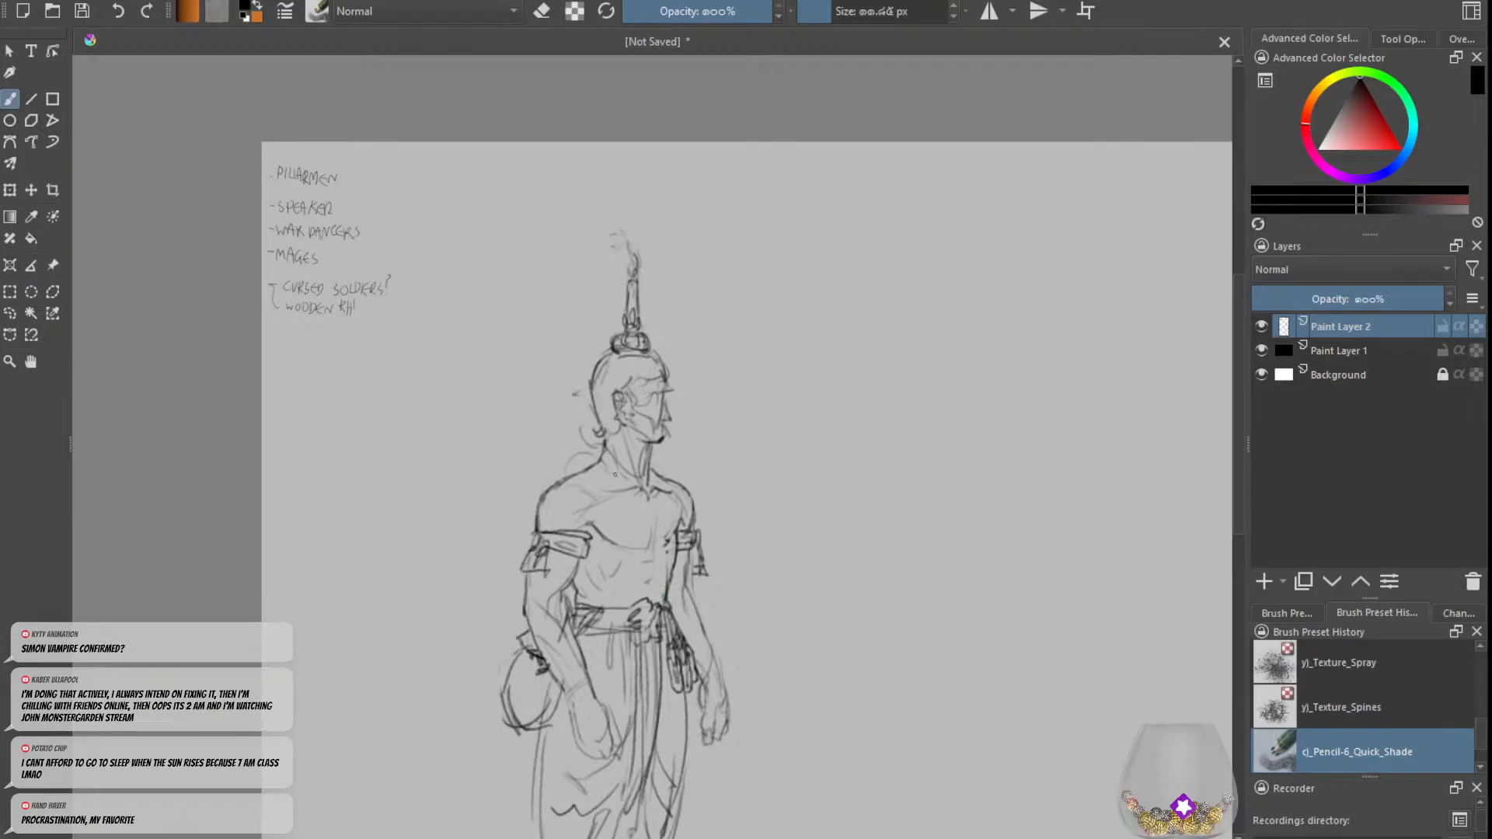
key("minus")
key("minus")
key("plus")
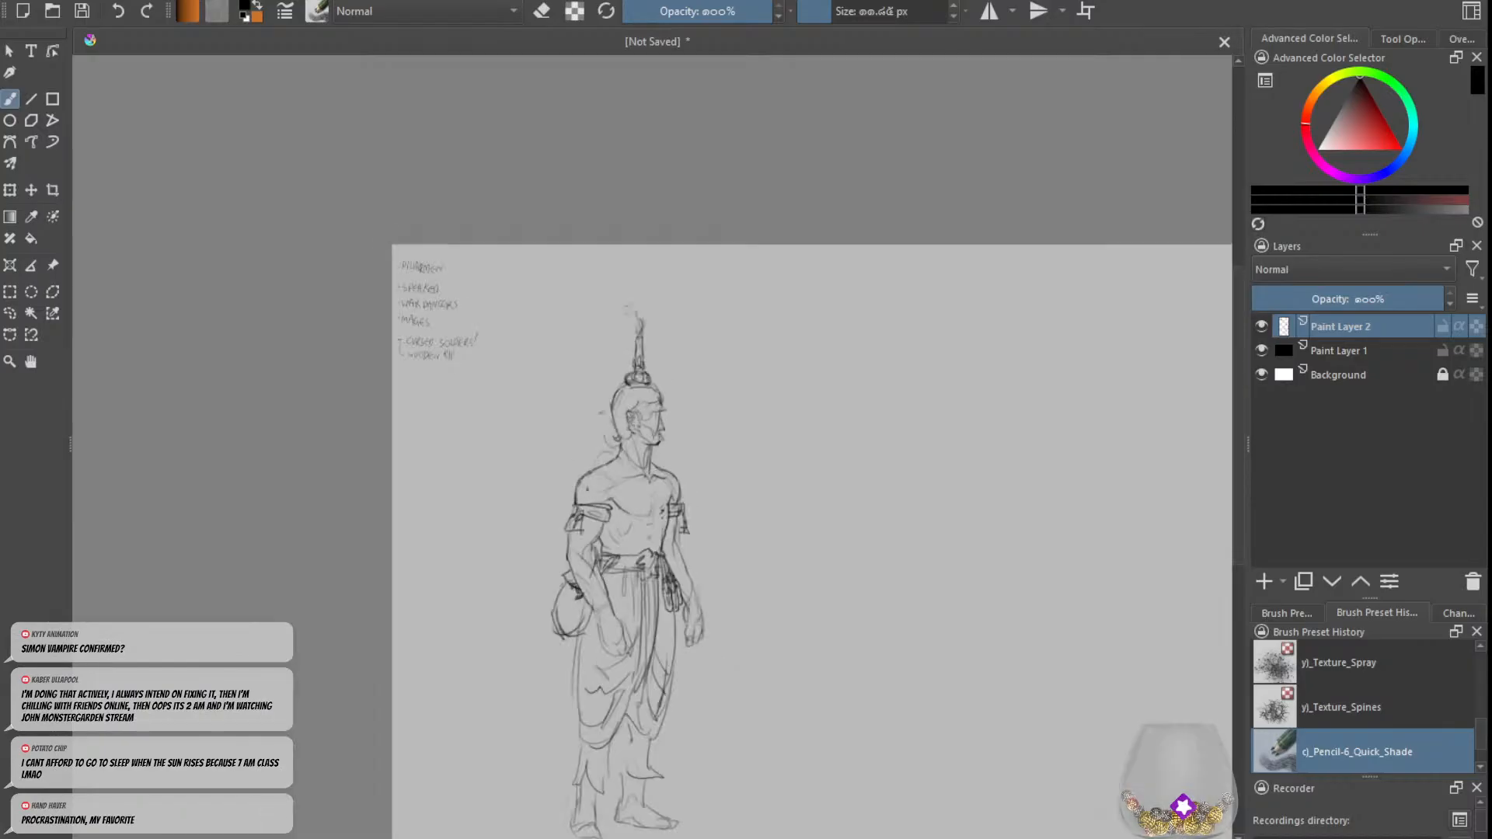
mouse_move(559, 427)
left_mouse_down()
mouse_move(730, 663)
mouse_move(563, 641)
left_mouse_up()
key("ctrl+z")
Step: Erase and redraw the forehead, brow and nose contour along the front of the face
left_click_drag(748, 621, 610, 619)
key("plus")
key("e")
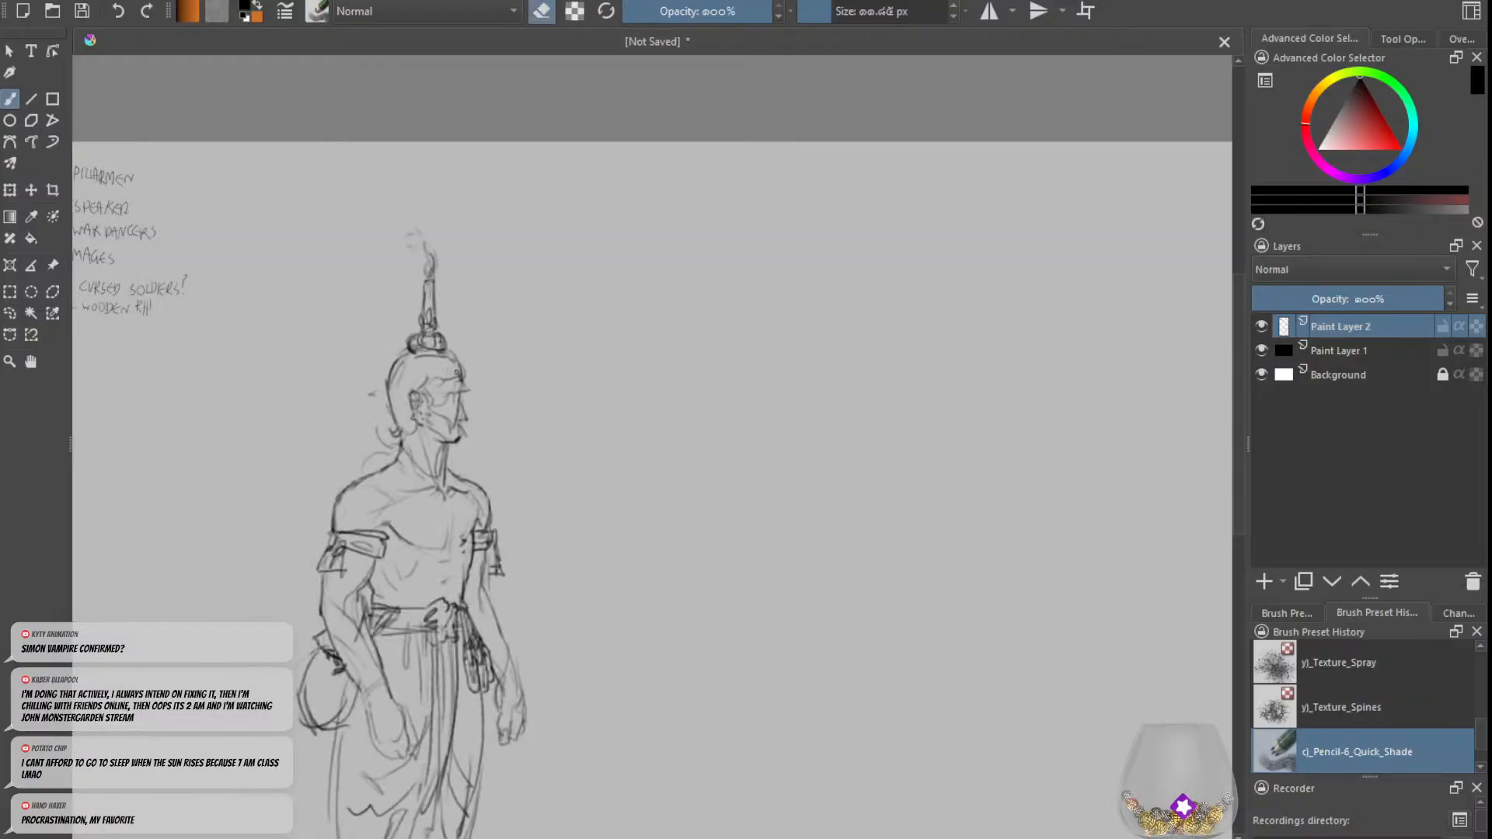
key("e")
key("e")
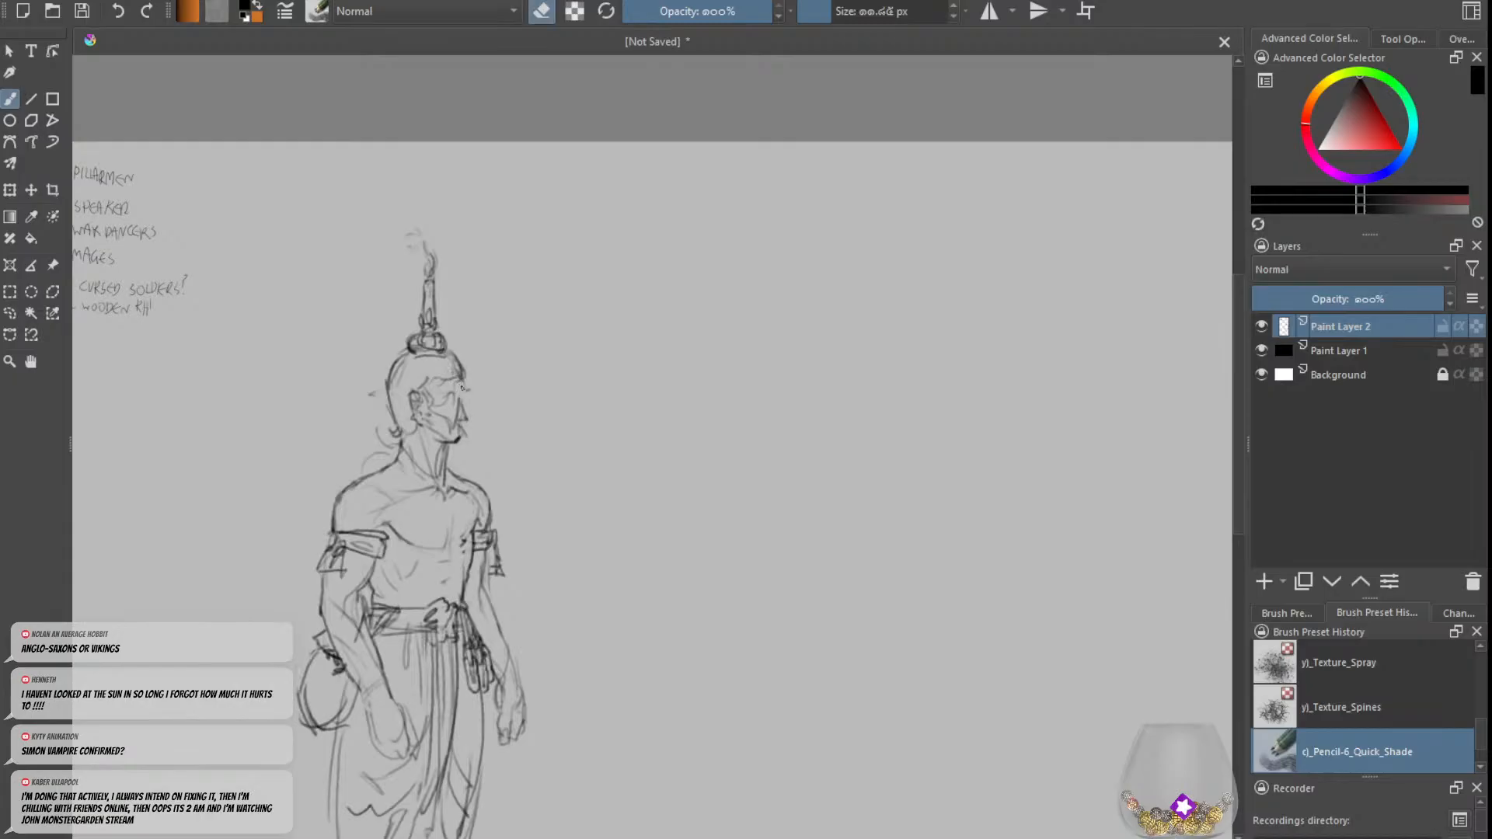
key("e")
left_click_drag(463, 375, 460, 404)
key("e")
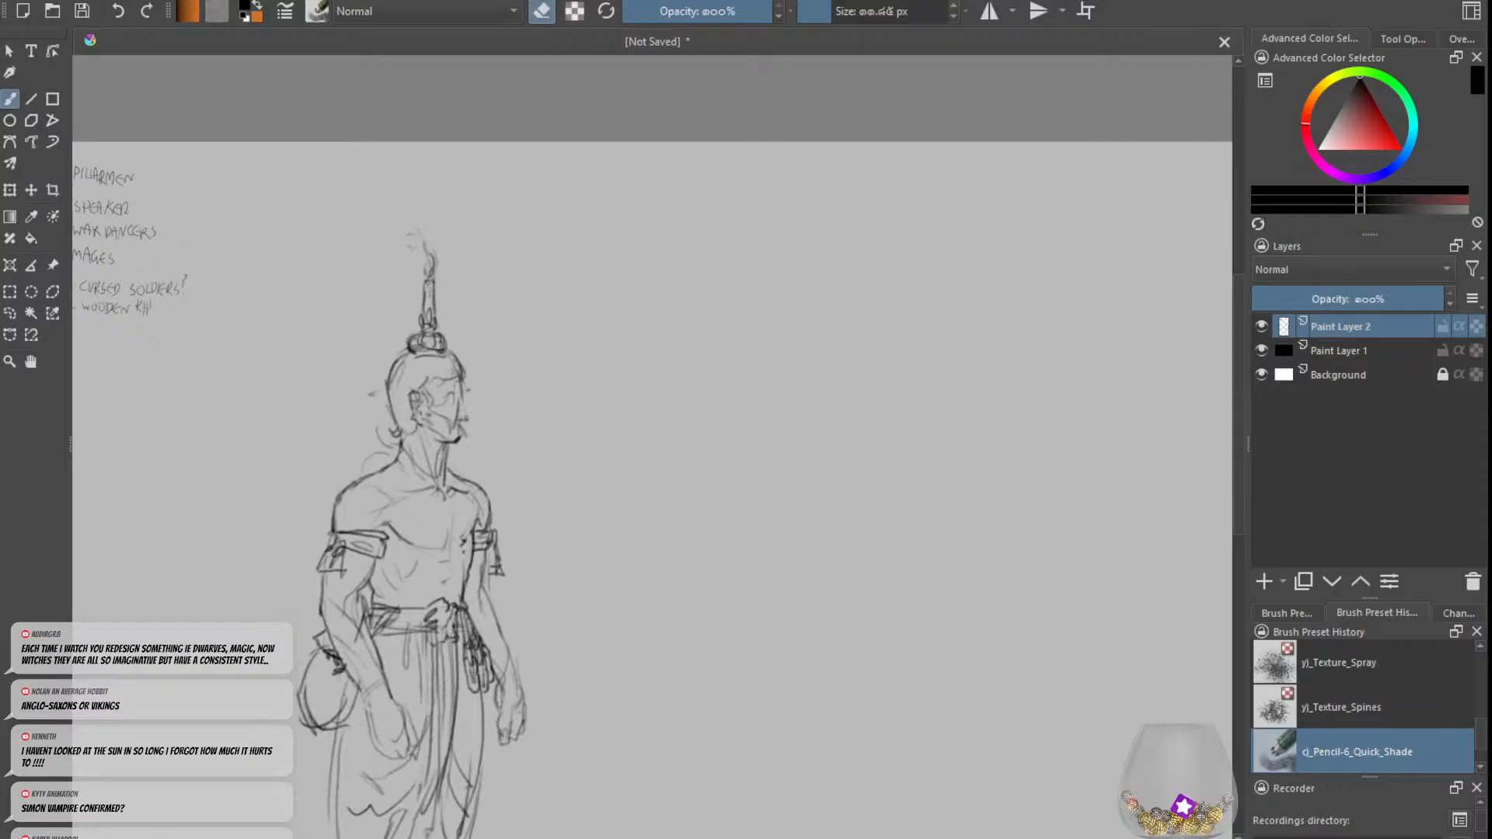
key("e")
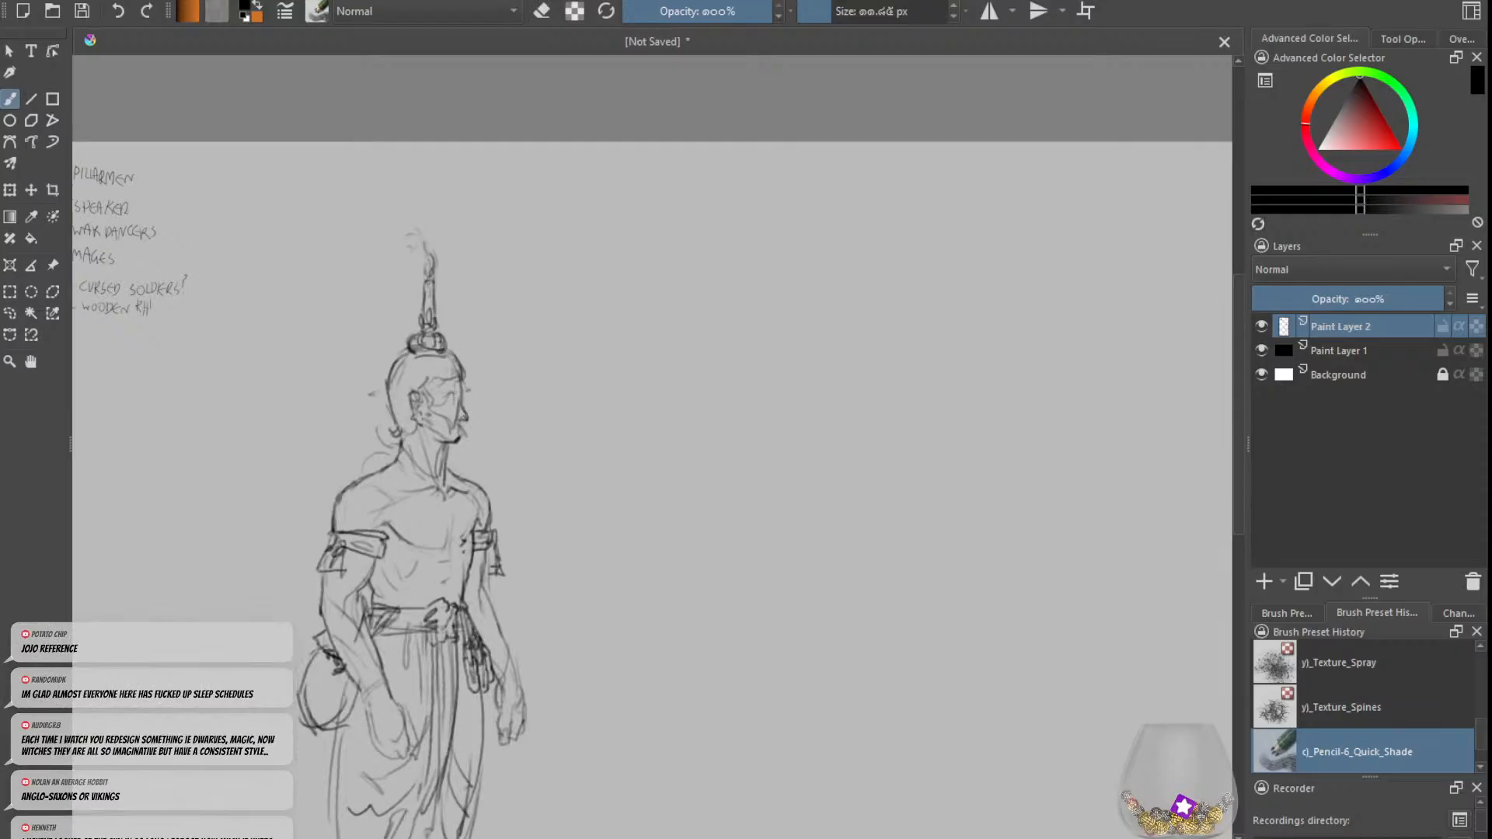
Step: Draw the near eye and sharpen the tip of the nose
mouse_move(456, 414)
left_mouse_down()
mouse_move(458, 394)
mouse_move(438, 402)
mouse_move(458, 403)
left_mouse_up()
key("e")
key("e")
key("e")
key("e")
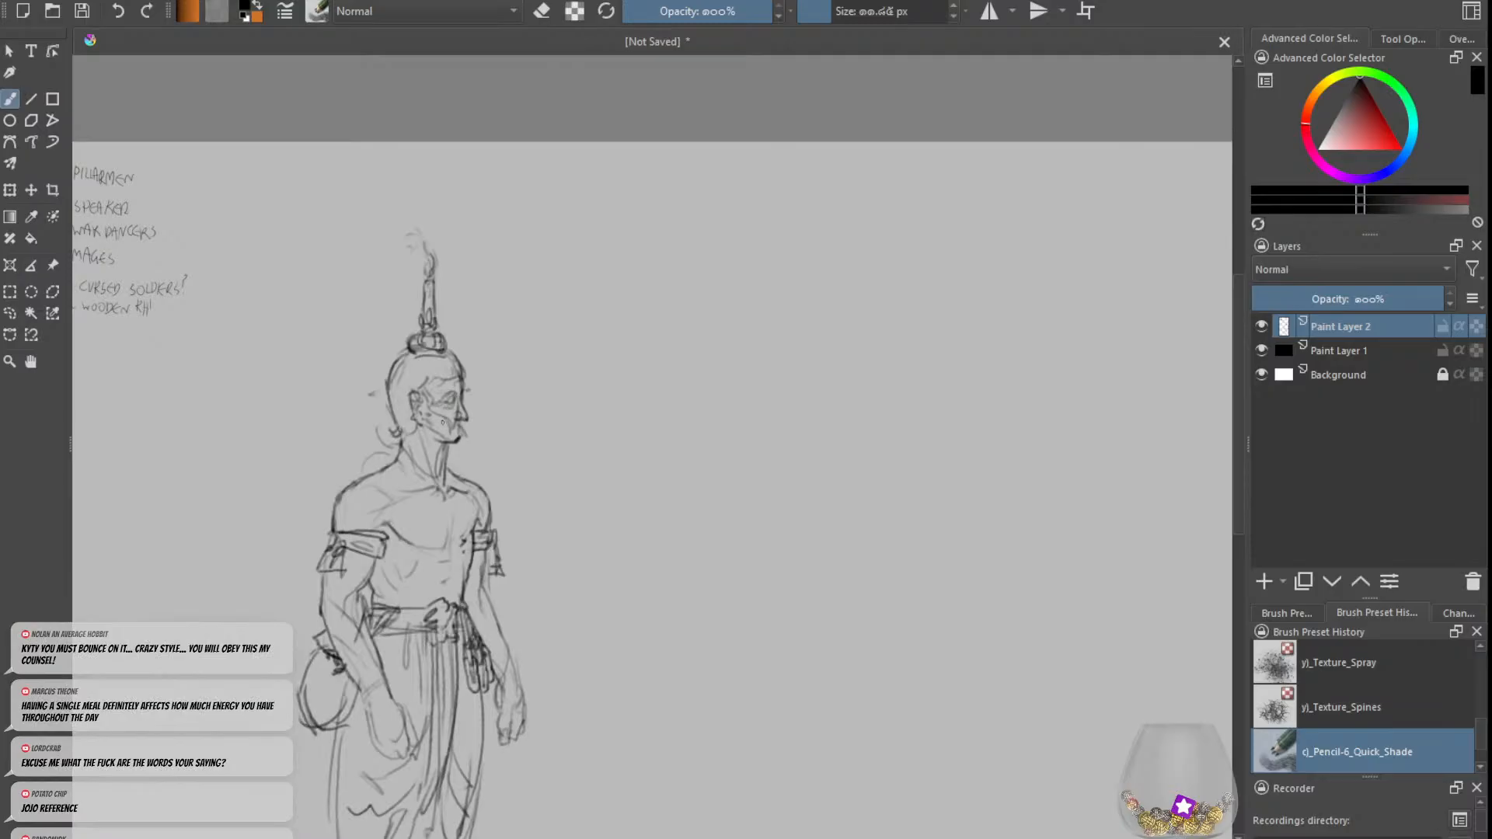
Step: Rework the lower face with a short mouth line and a cleaner lip contour
key("e")
key("e")
key("e")
key("e")
key("e")
key("e")
Step: Refine the cheek line, the chin and the underside of the jaw
key("e")
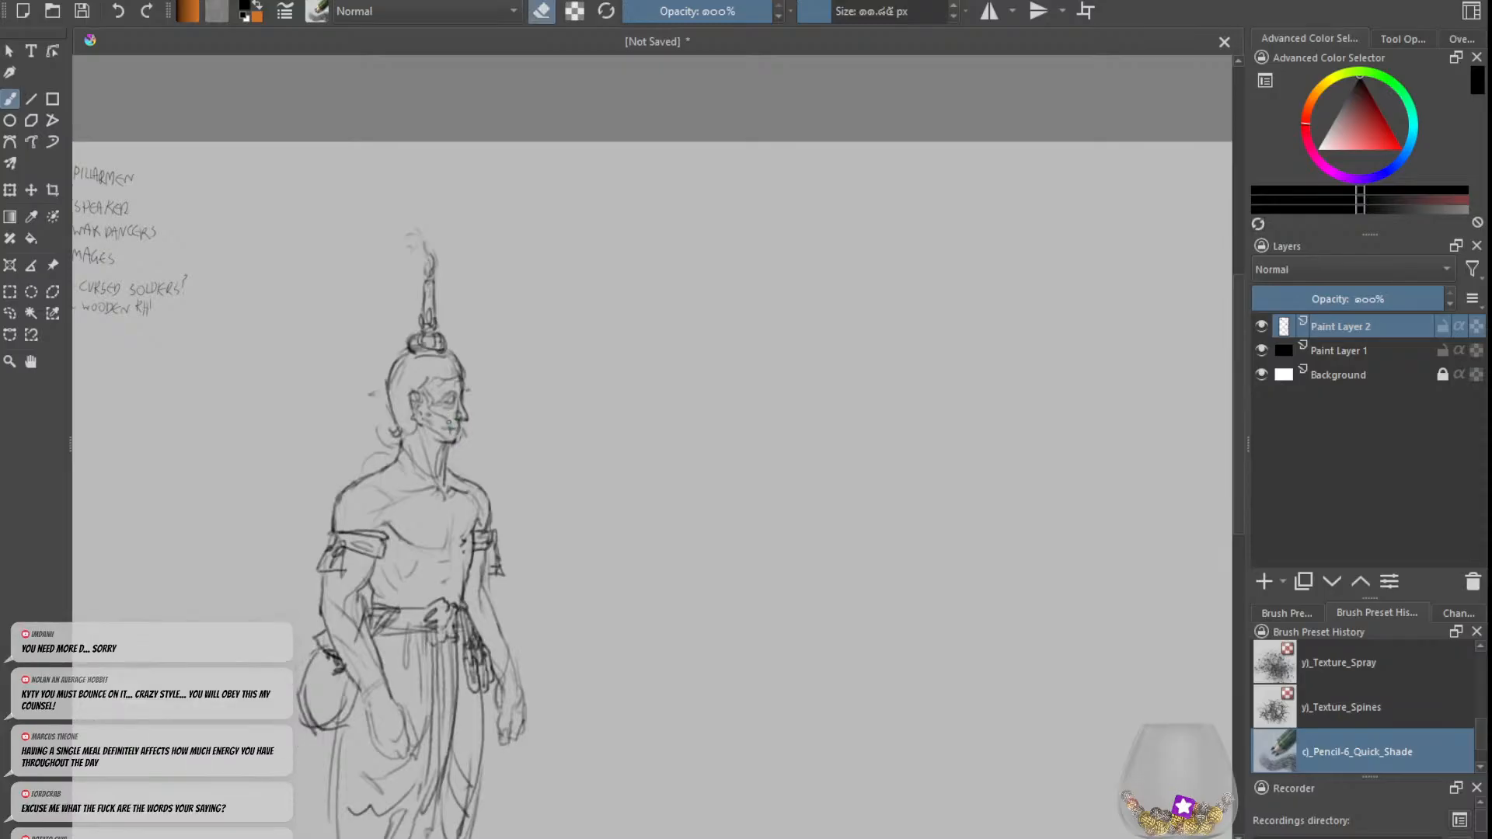
key("e")
left_click_drag(440, 418, 443, 429)
key("e")
key("e")
key("e")
left_click_drag(449, 435, 452, 457)
key("e")
key("e")
key("e")
key("e")
key("e")
key("ctrl+minus")
key("ctrl+minus")
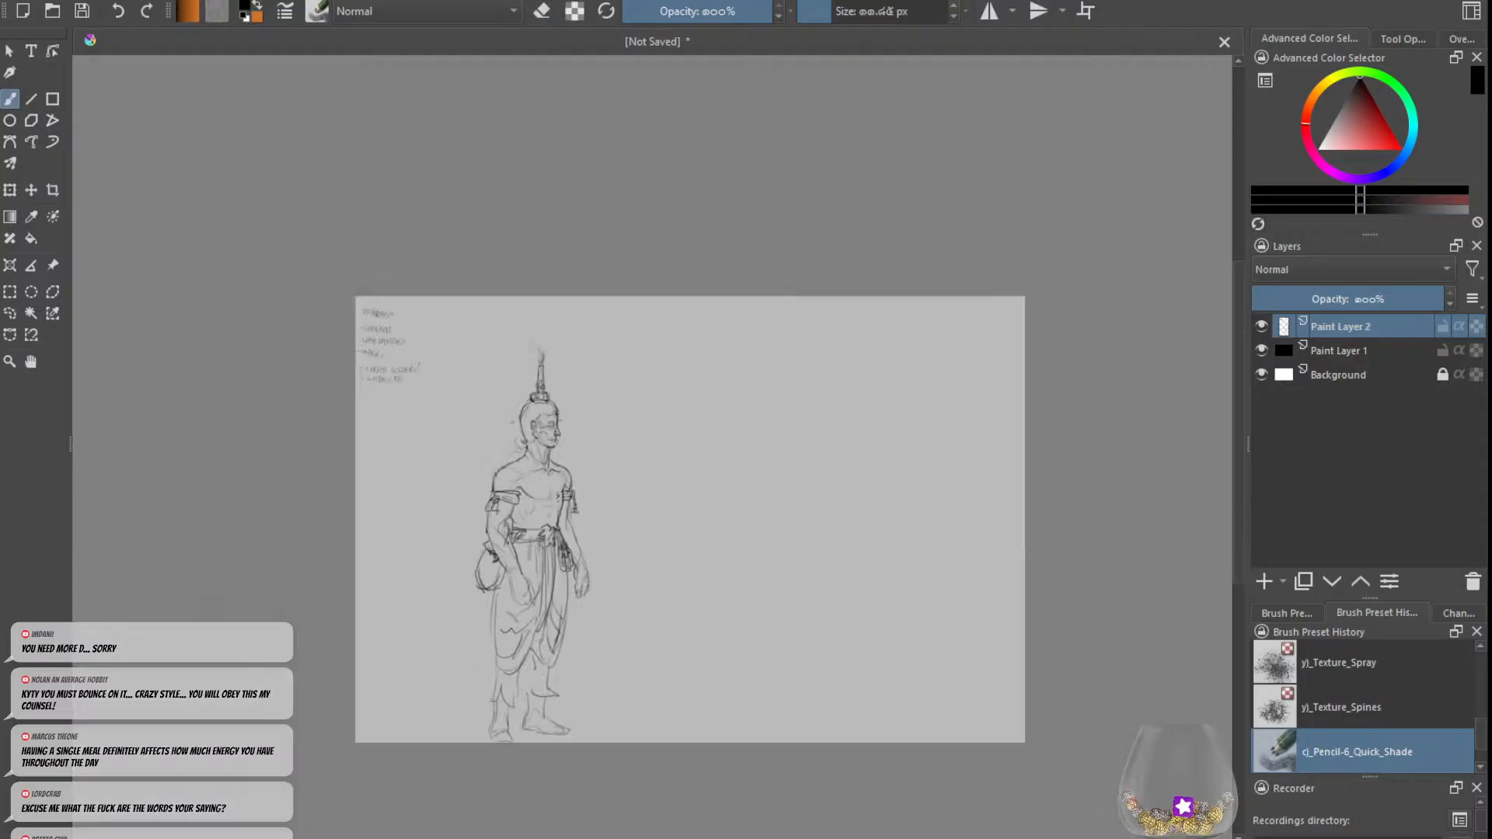
key("e")
key("e")
key("ctrl+plus")
key("e")
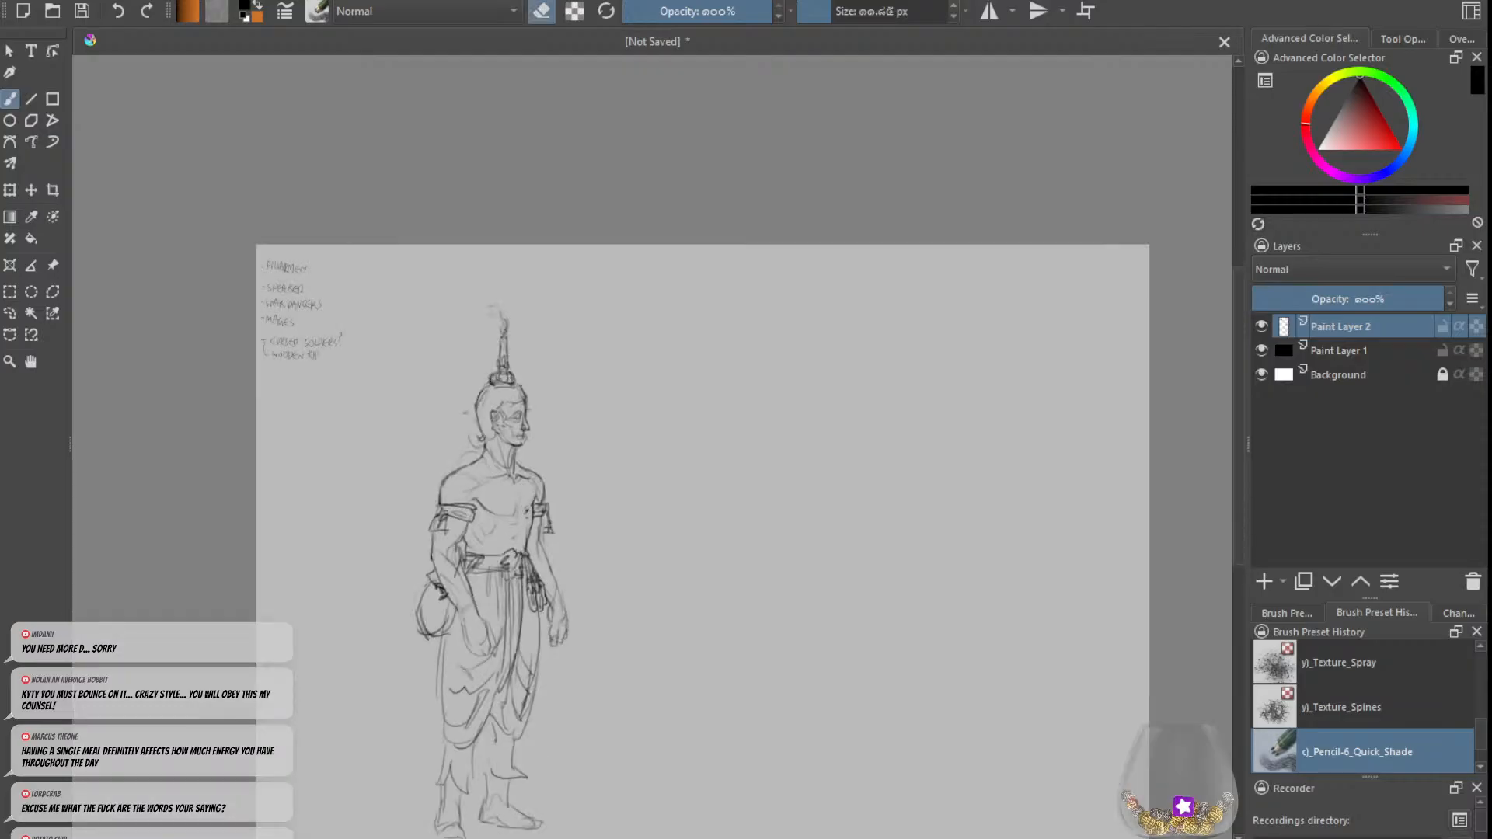
key("e")
key("ctrl+minus")
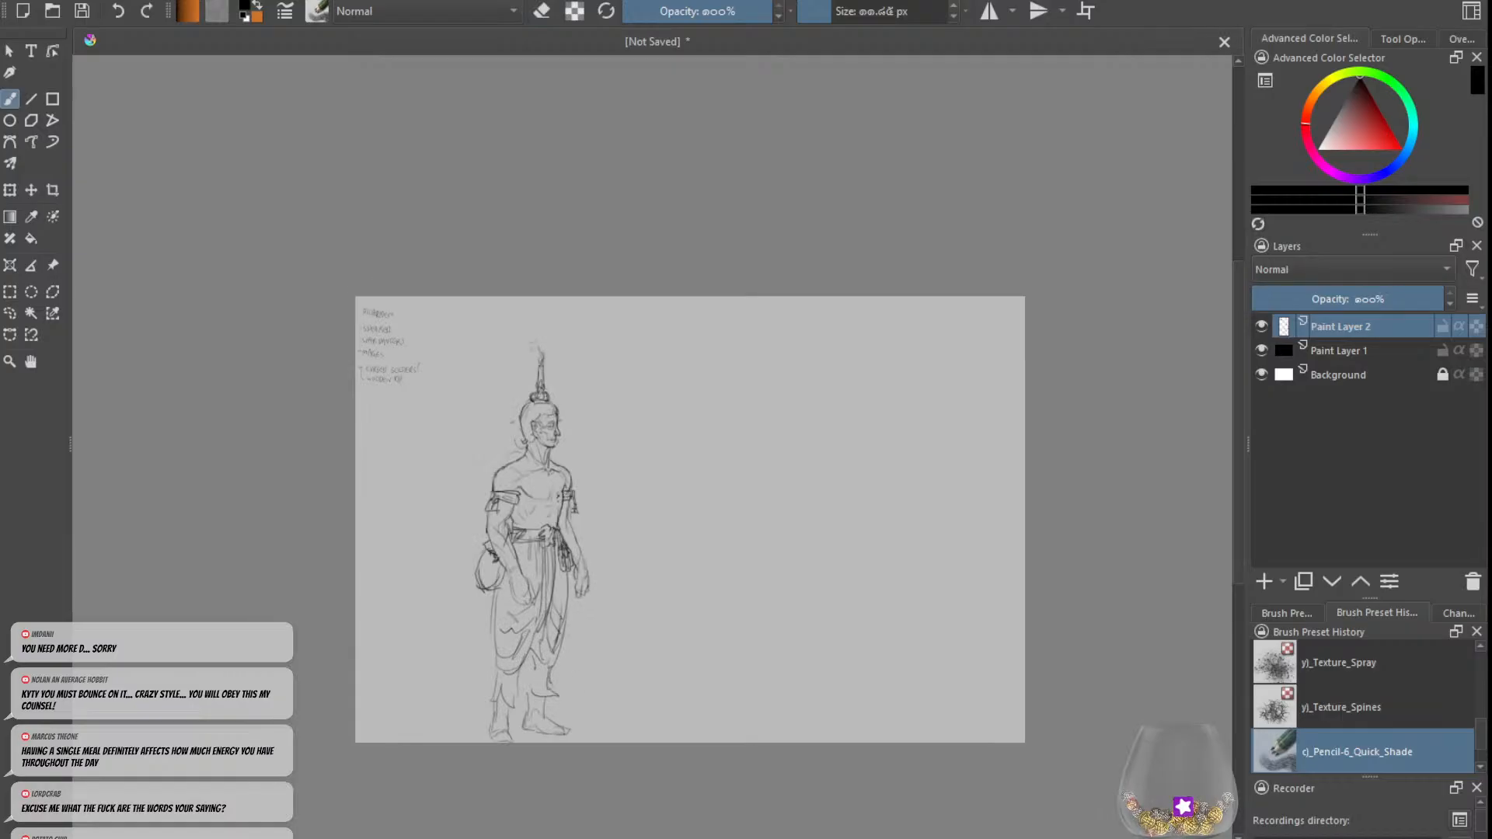
Step: Sketch a second figure's small head with a domed skull and narrow face in the empty area beside the standing figure
left_click_drag(418, 317, 489, 317)
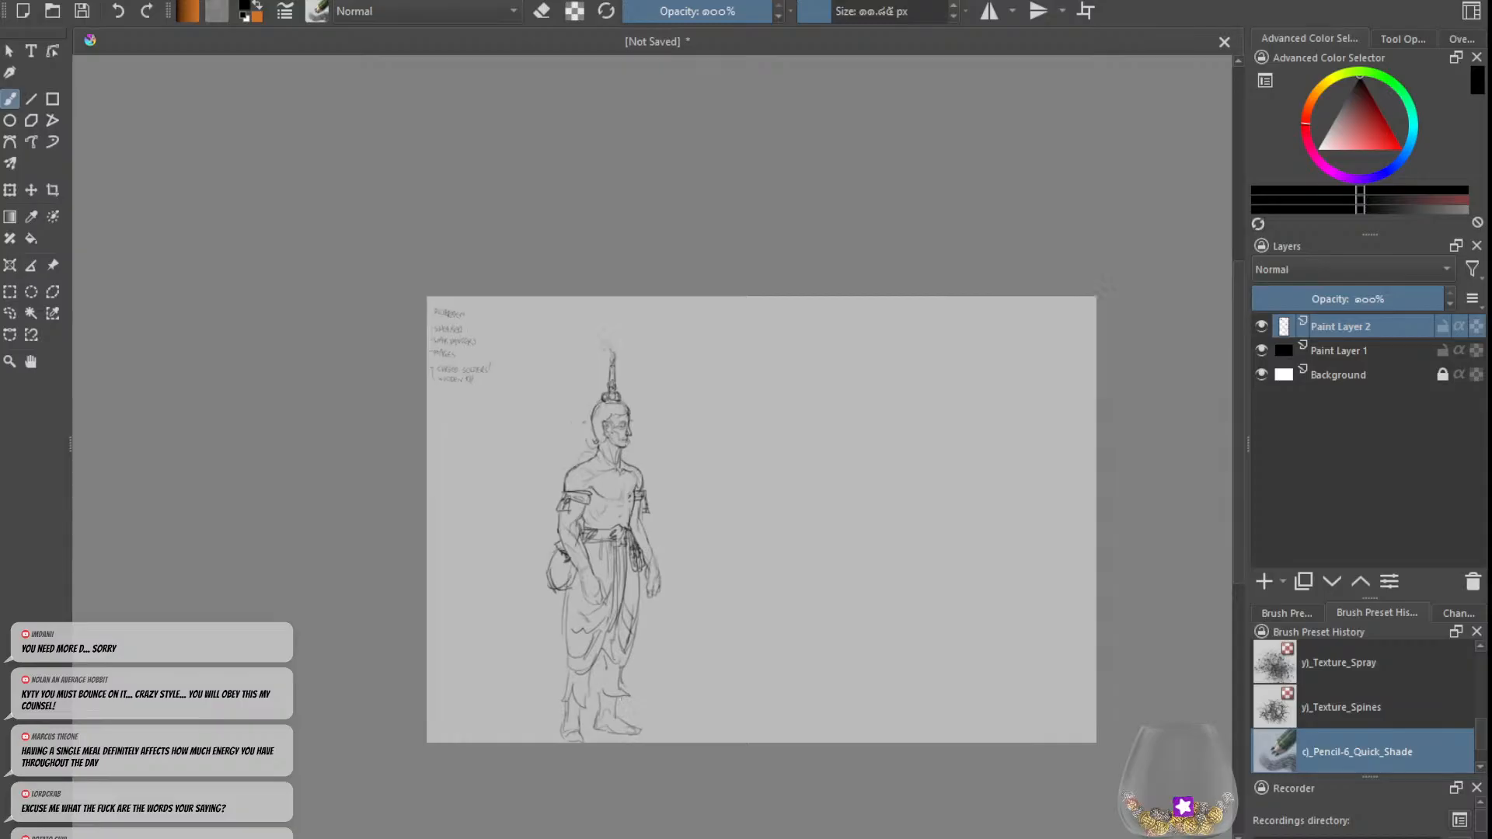
key("ctrl+plus")
left_click_drag(537, 505, 542, 516)
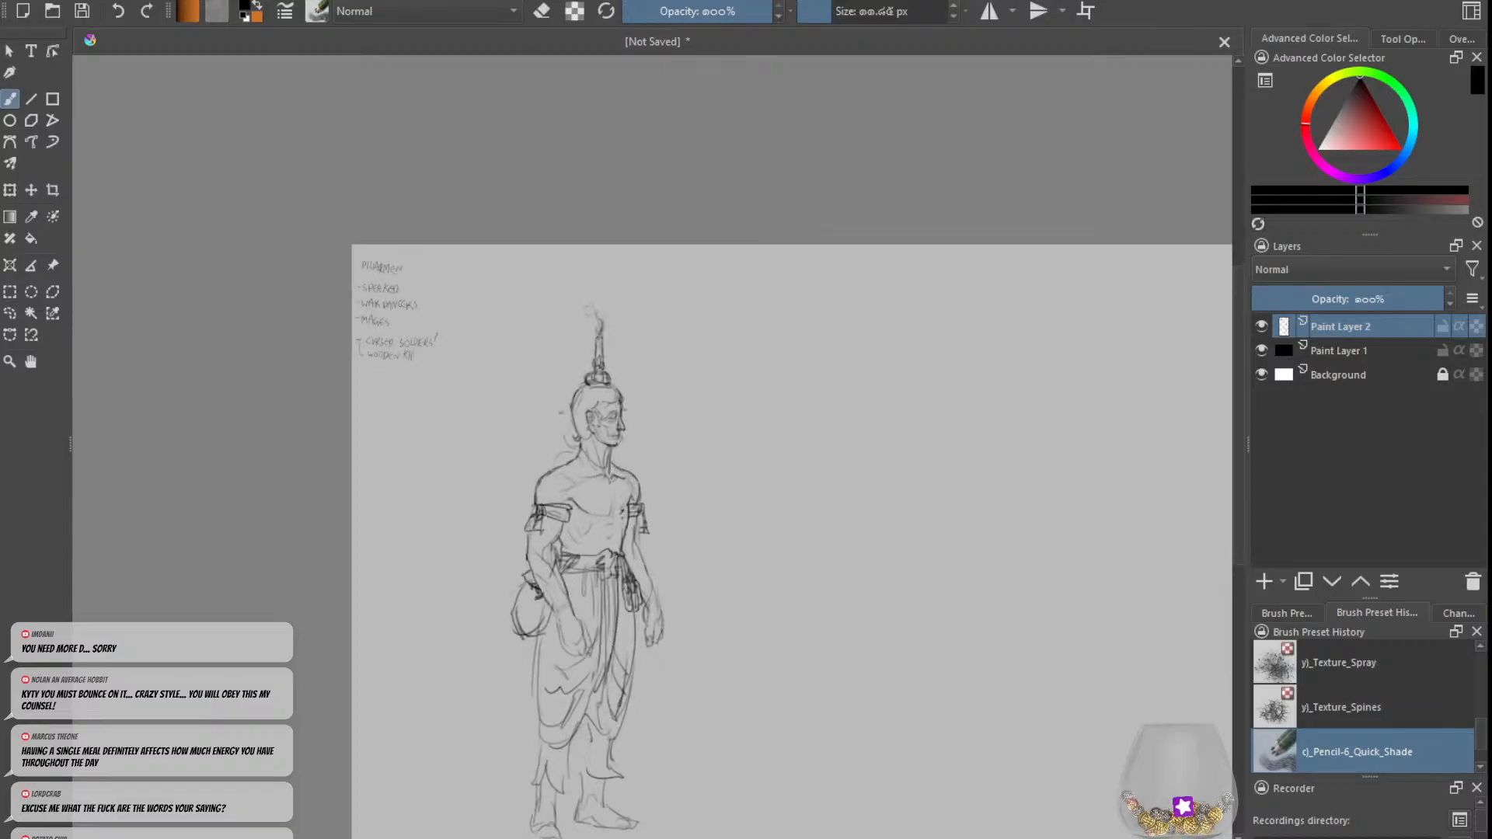
left_click_drag(743, 777, 632, 776)
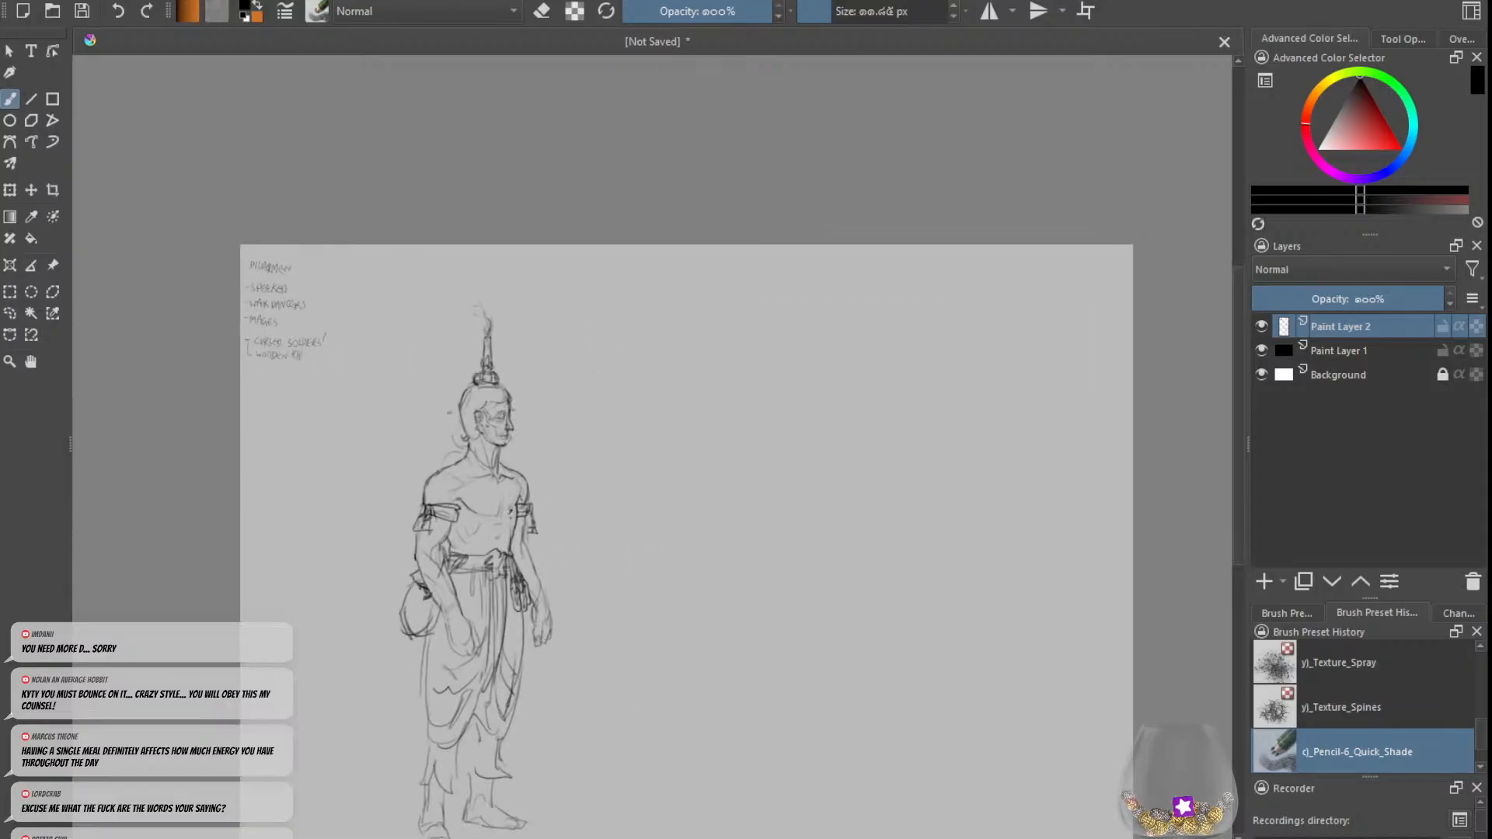
scroll(1236, 411, "down", 2)
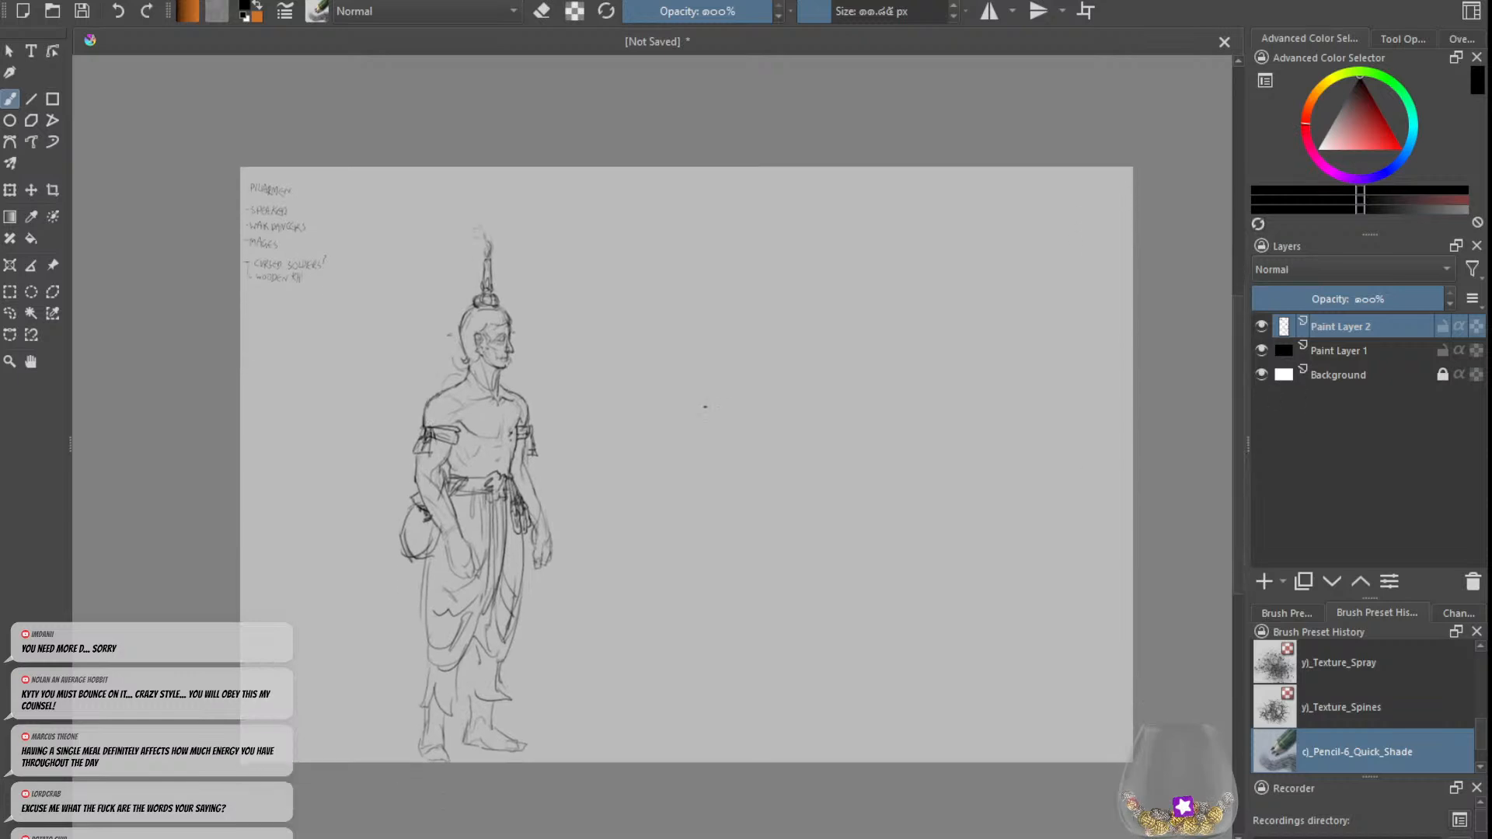
mouse_move(742, 278)
left_mouse_down()
mouse_move(724, 294)
mouse_move(734, 326)
mouse_move(757, 295)
mouse_move(744, 336)
left_mouse_up()
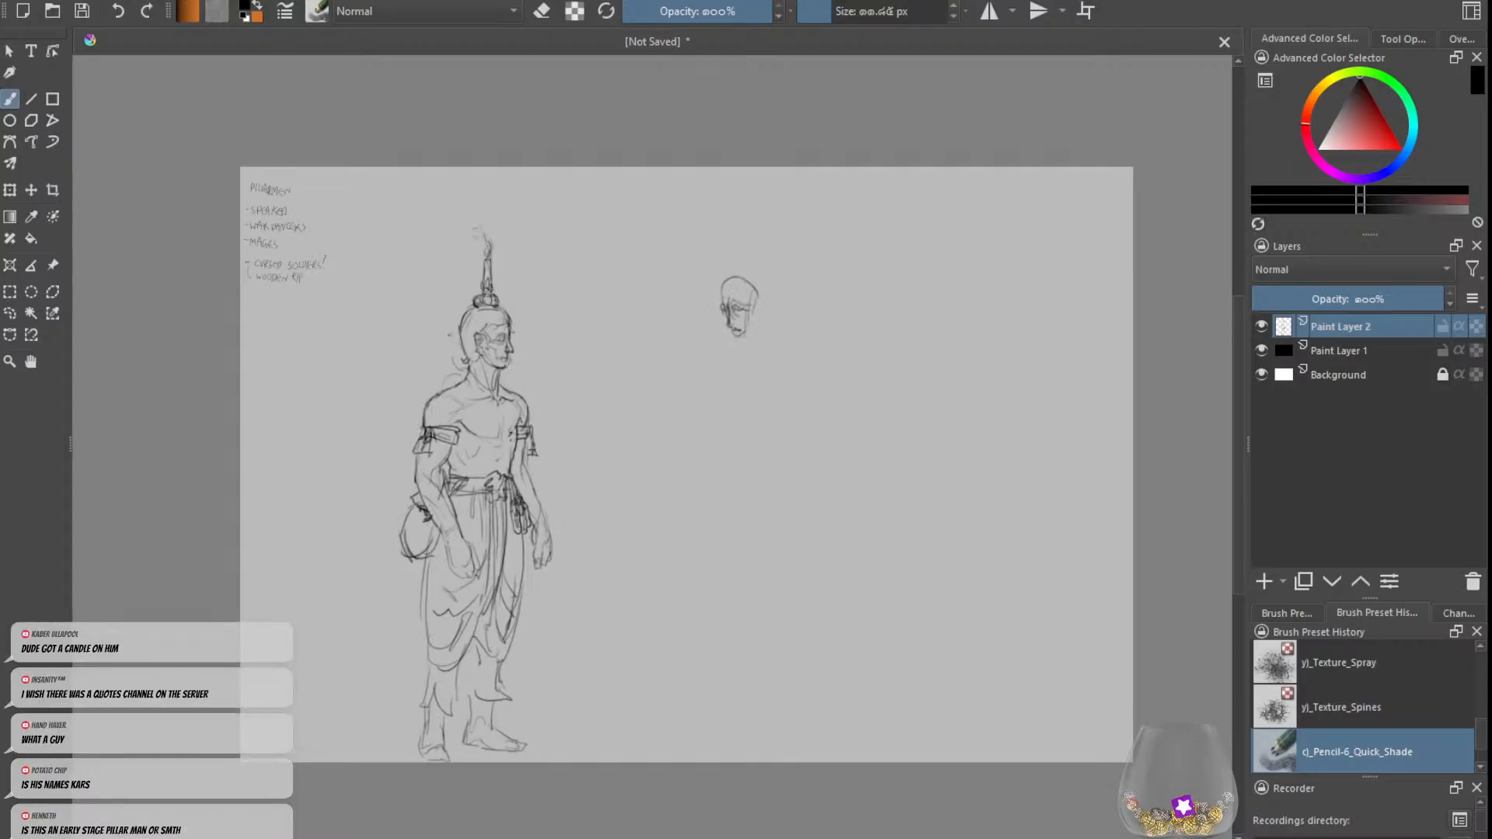
left_click_drag(740, 316, 744, 333)
Step: Draw a headband and a tall spire leaning backwards on the second figure's head
mouse_move(753, 281)
left_mouse_down()
mouse_move(723, 293)
mouse_move(754, 278)
mouse_move(724, 276)
mouse_move(744, 271)
left_mouse_up()
key("ctrl+z")
mouse_move(726, 271)
left_mouse_down()
mouse_move(738, 266)
mouse_move(716, 218)
left_mouse_up()
key("ctrl+z")
key("ctrl+z")
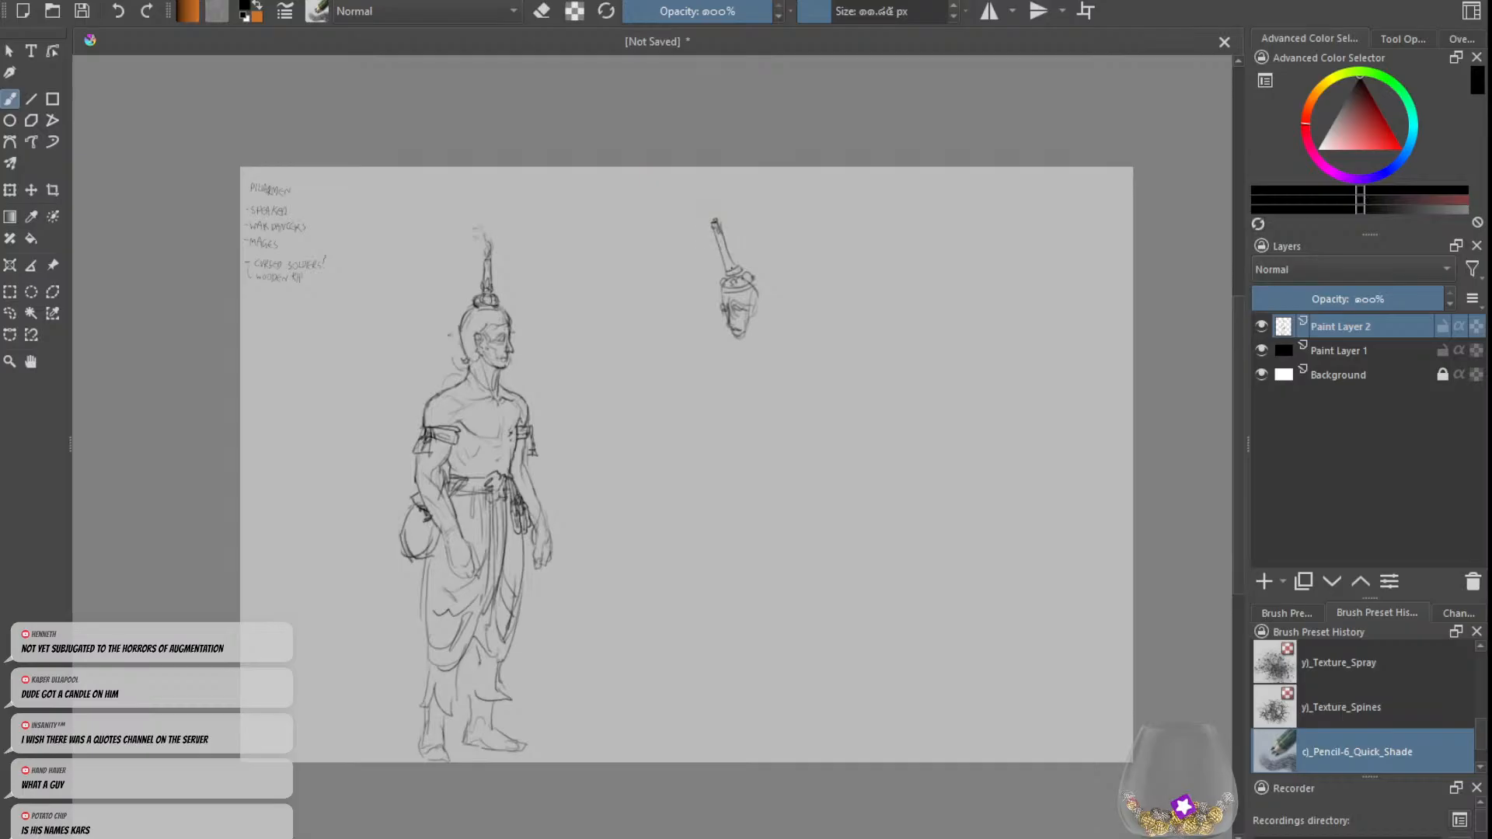
left_click_drag(720, 253, 755, 277)
Step: Draw a small flared cup at the tip of the second figure's spire
mouse_move(714, 214)
left_mouse_down()
mouse_move(713, 196)
mouse_move(731, 207)
left_mouse_up()
key("ctrl+z")
key("ctrl+z")
key("ctrl+z")
key("ctrl+z")
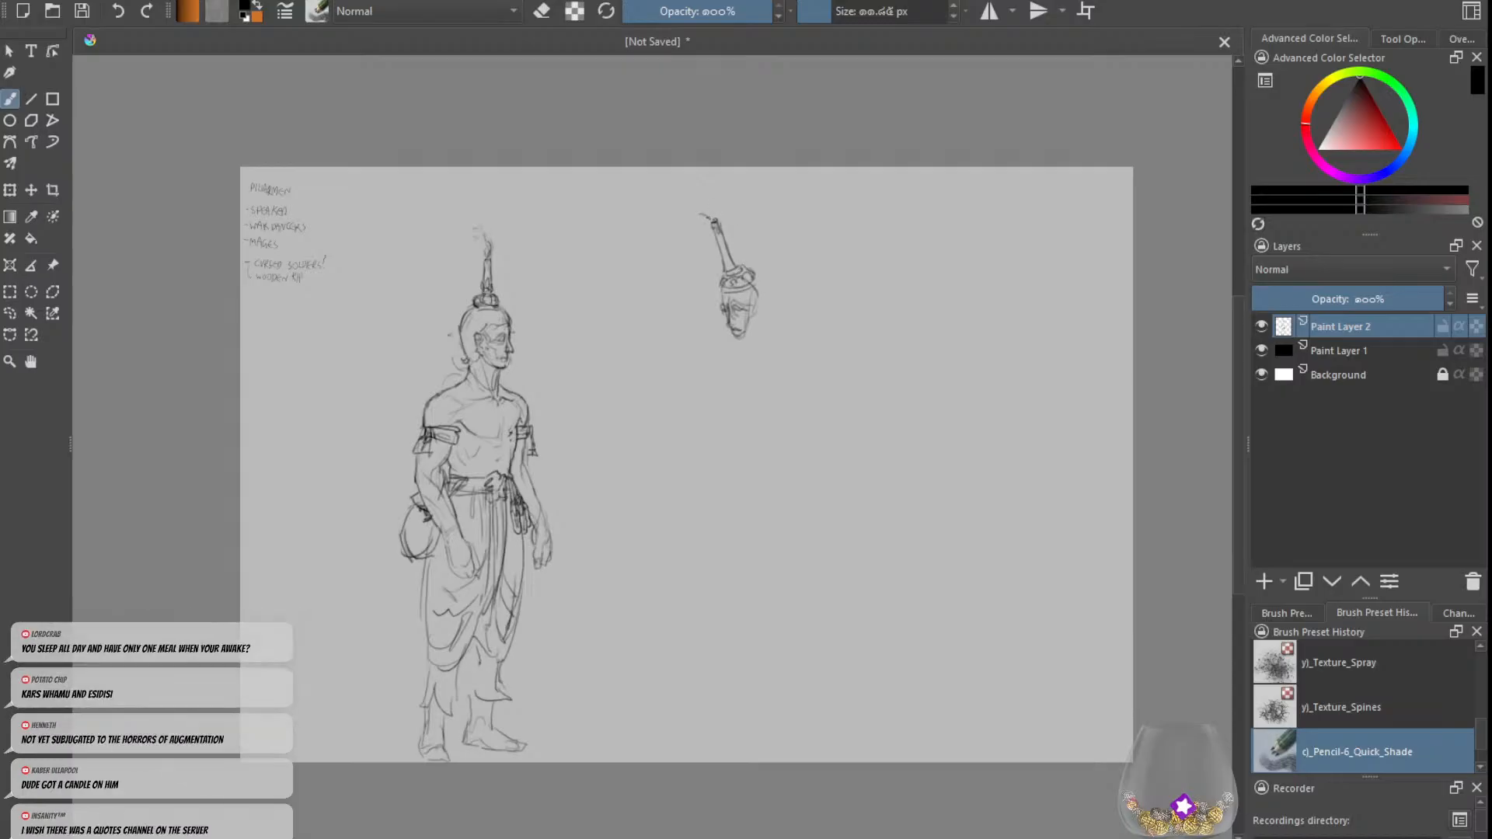
left_click_drag(703, 208, 719, 203)
key("ctrl+z")
key("ctrl+z")
Step: Sketch the second figure's neck and a line sloping from the back of the head into the shoulder
key("ctrl+z")
mouse_move(755, 275)
left_mouse_down()
mouse_move(791, 328)
mouse_move(757, 377)
mouse_move(757, 339)
mouse_move(744, 359)
left_mouse_up()
key("ctrl+z")
key("ctrl+z")
key("ctrl+z")
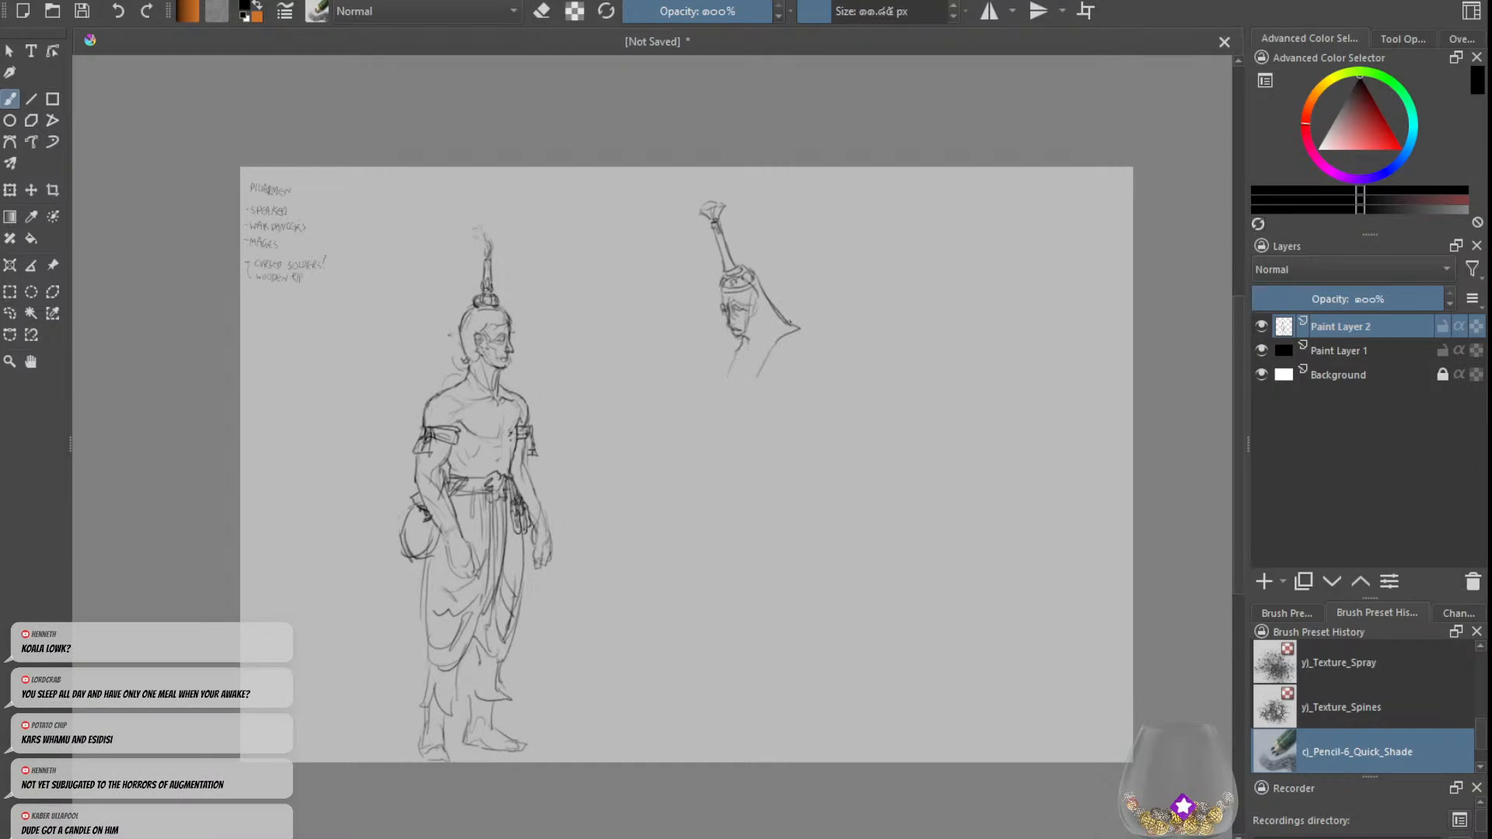
mouse_move(784, 325)
left_mouse_down()
mouse_move(822, 346)
mouse_move(783, 336)
mouse_move(765, 386)
left_mouse_up()
key("e")
Step: Refine the lines beside the second figure's face and extend the shoulder contour outward and down
key("e")
left_click_drag(774, 310, 799, 335)
key("ctrl+z")
mouse_move(756, 274)
left_mouse_down()
mouse_move(769, 305)
mouse_move(747, 314)
left_mouse_up()
key("e")
key("e")
key("ctrl+z")
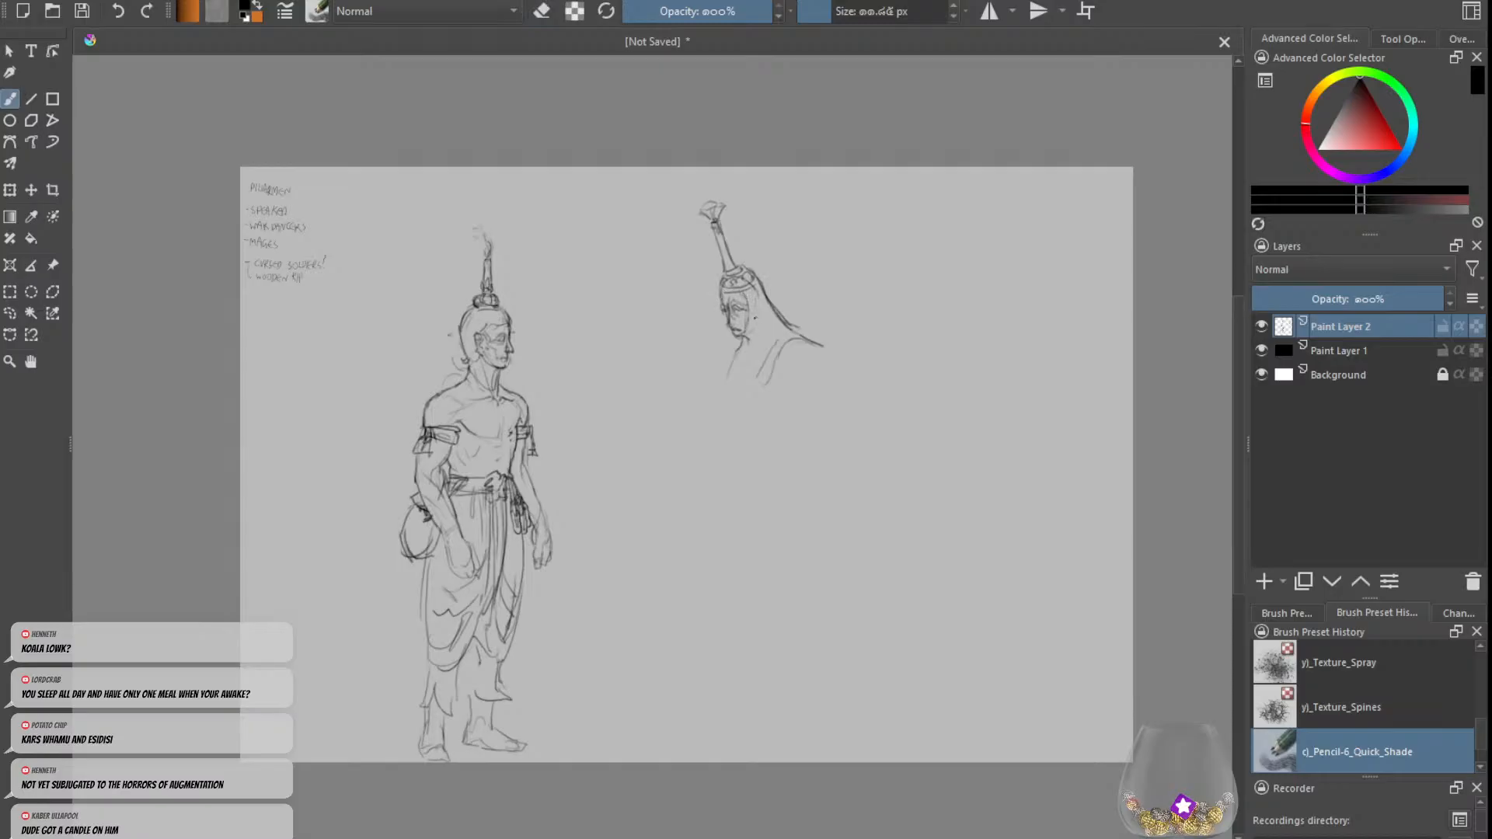
left_click_drag(748, 291, 753, 314)
key("ctrl+z")
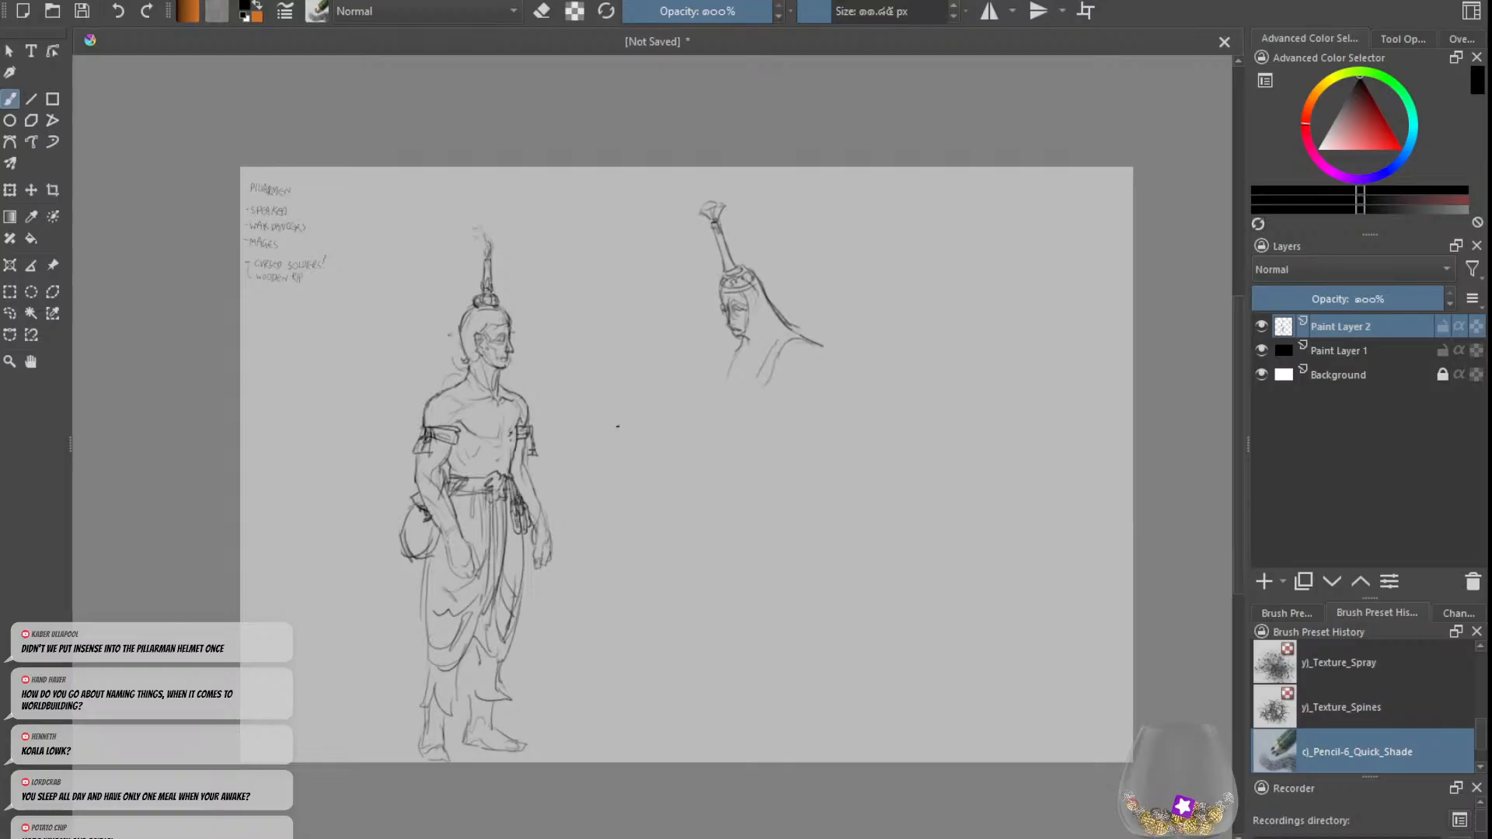
key("e")
mouse_move(801, 335)
left_mouse_down()
mouse_move(763, 297)
mouse_move(820, 341)
left_mouse_up()
key("e")
key("ctrl+z")
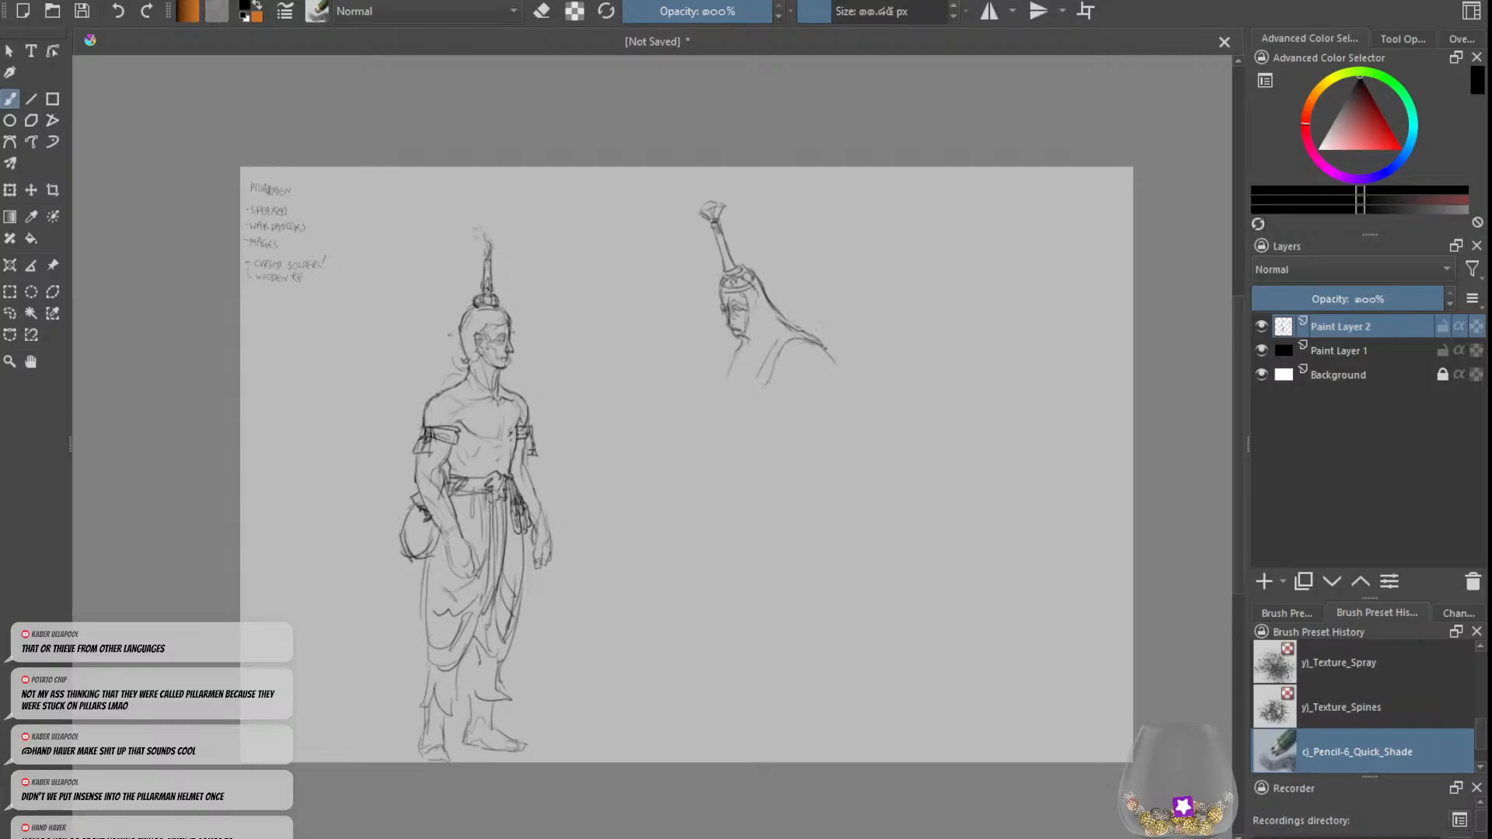
Step: Draw two upward-curving prongs at the second figure's shoulders and a long narrow strip hanging from the chin
mouse_move(807, 335)
left_mouse_down()
mouse_move(840, 361)
mouse_move(814, 309)
mouse_move(793, 378)
mouse_move(692, 356)
mouse_move(723, 376)
left_mouse_up()
mouse_move(748, 300)
left_mouse_down()
mouse_move(763, 322)
mouse_move(788, 300)
mouse_move(752, 272)
mouse_move(765, 311)
mouse_move(746, 458)
left_mouse_up()
left_click_drag(732, 338, 730, 443)
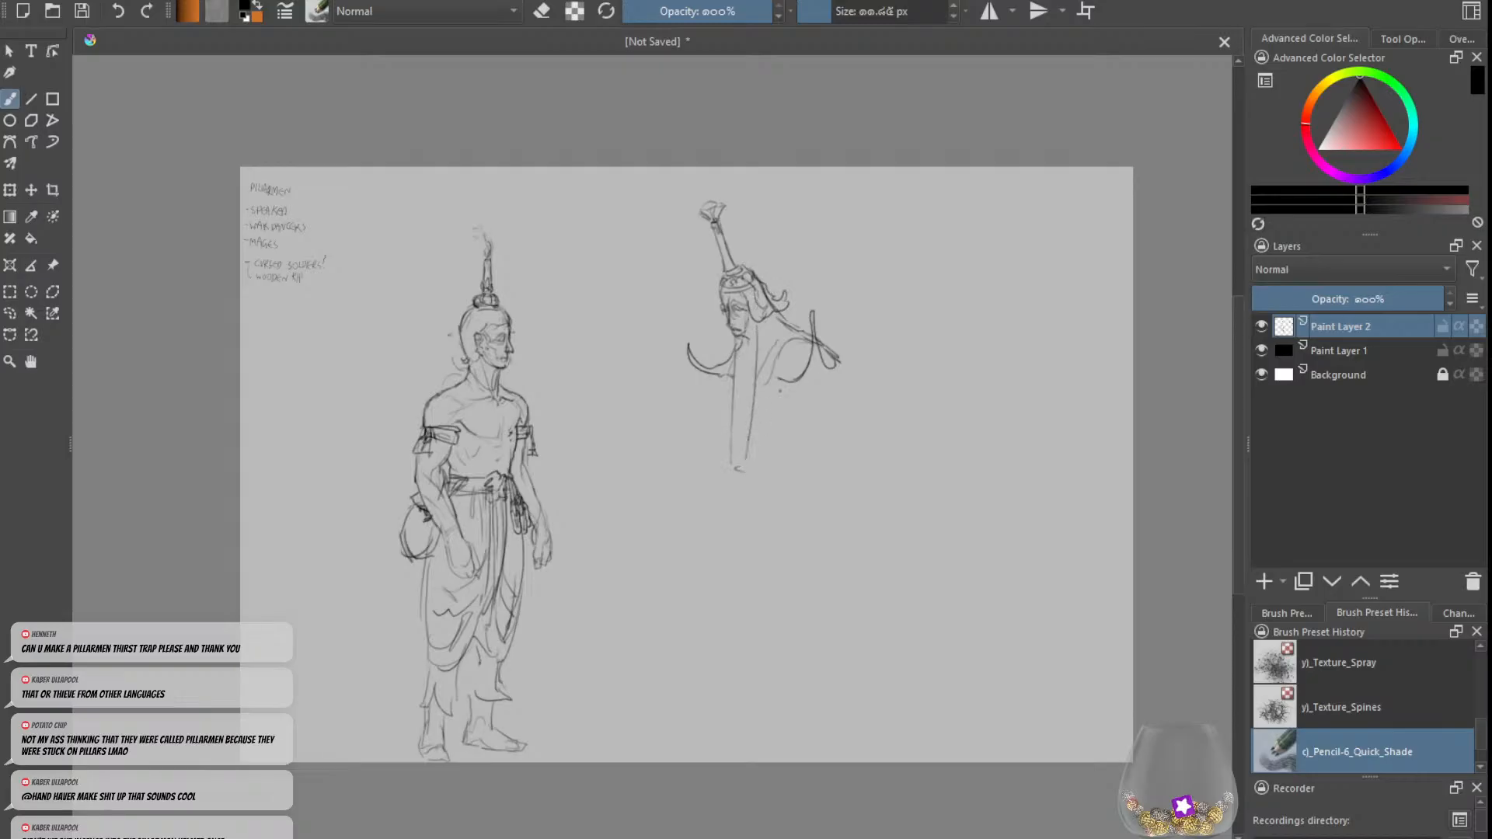
Step: Sketch the second figure's upper arm and the chest contour below the shoulder
mouse_move(836, 376)
left_mouse_down()
mouse_move(827, 396)
mouse_move(798, 383)
left_mouse_up()
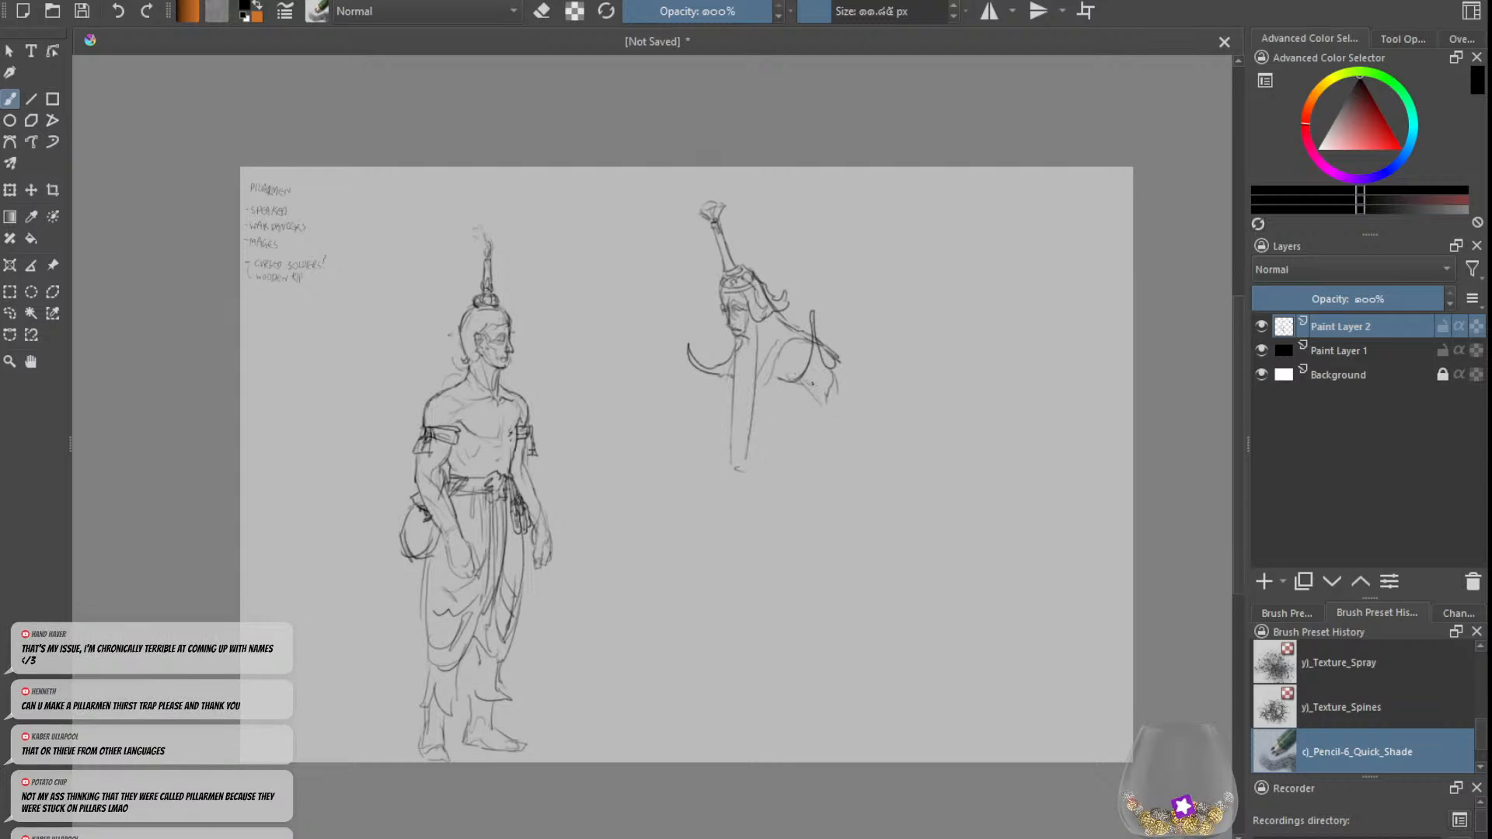
left_click_drag(804, 395, 789, 397)
key("ctrl+z")
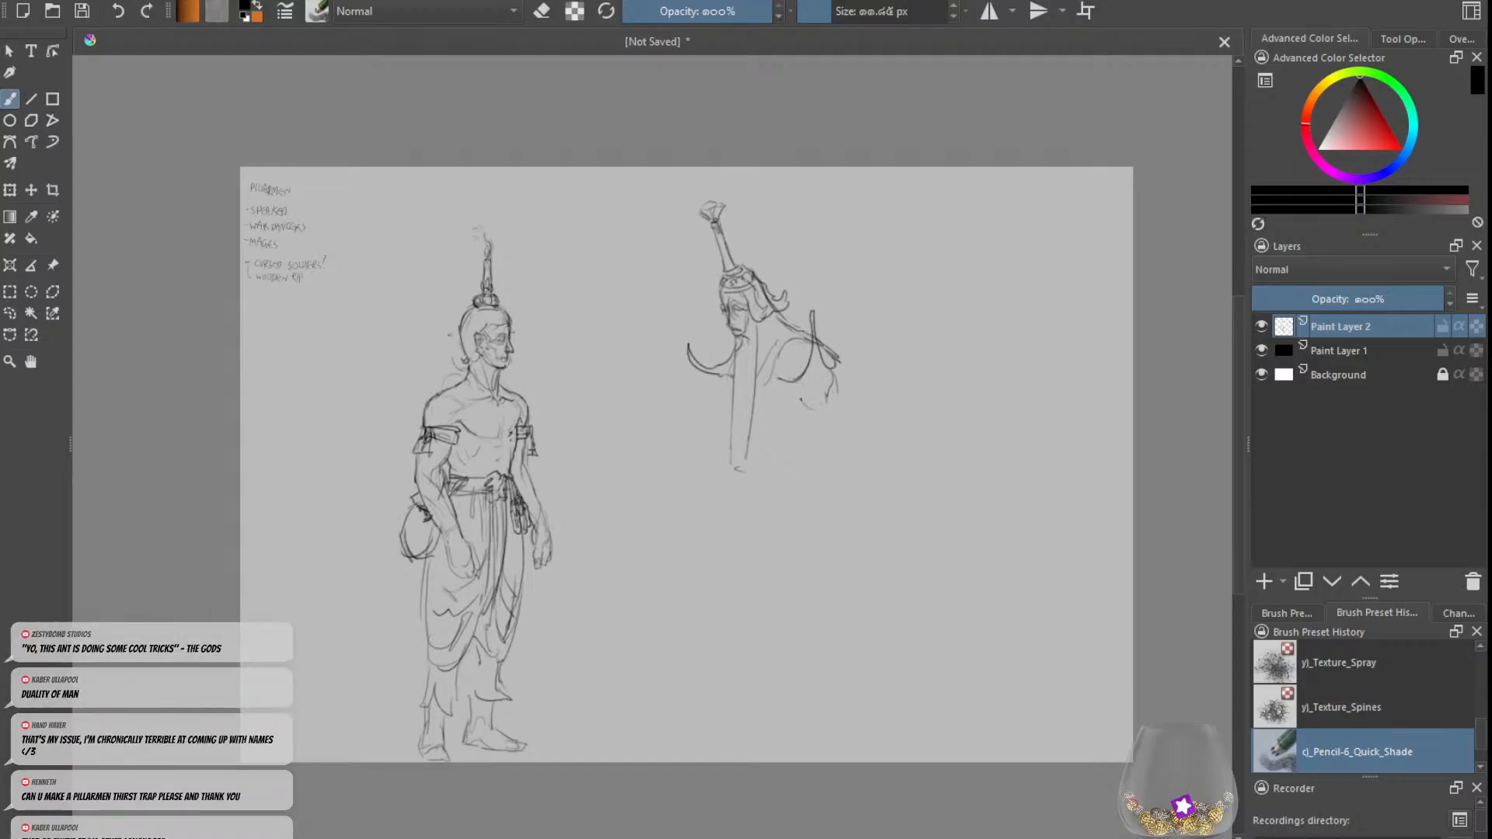
left_click_drag(785, 400, 805, 407)
key("e")
key("e")
left_click_drag(830, 369, 839, 397)
key("ctrl+z")
Step: Add flared cup ends to the tips of both curved shoulder prongs
left_click_drag(815, 341, 822, 362)
key("ctrl+z")
left_click_drag(818, 301, 812, 323)
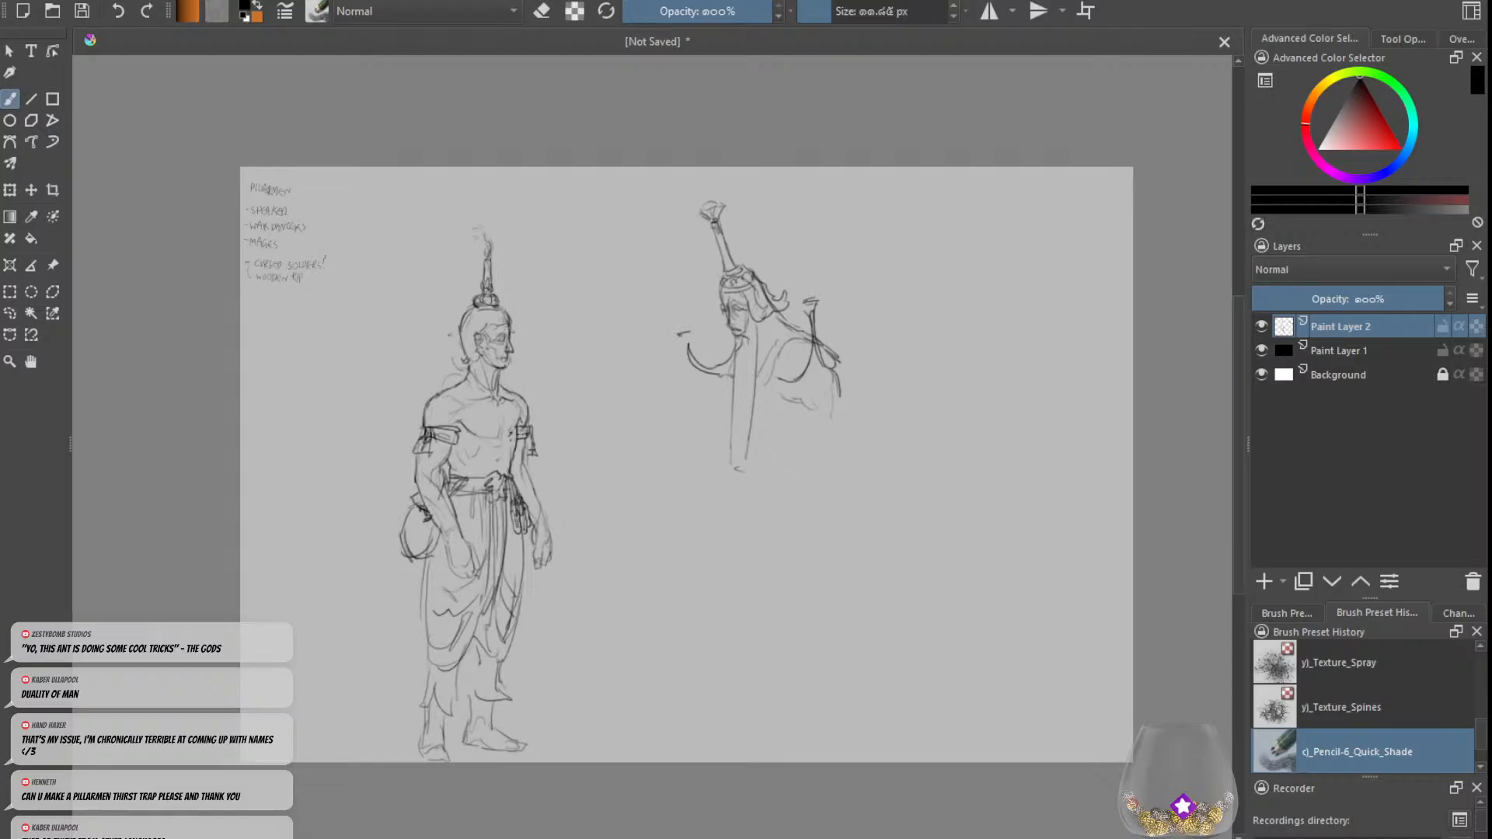
left_click_drag(678, 334, 723, 381)
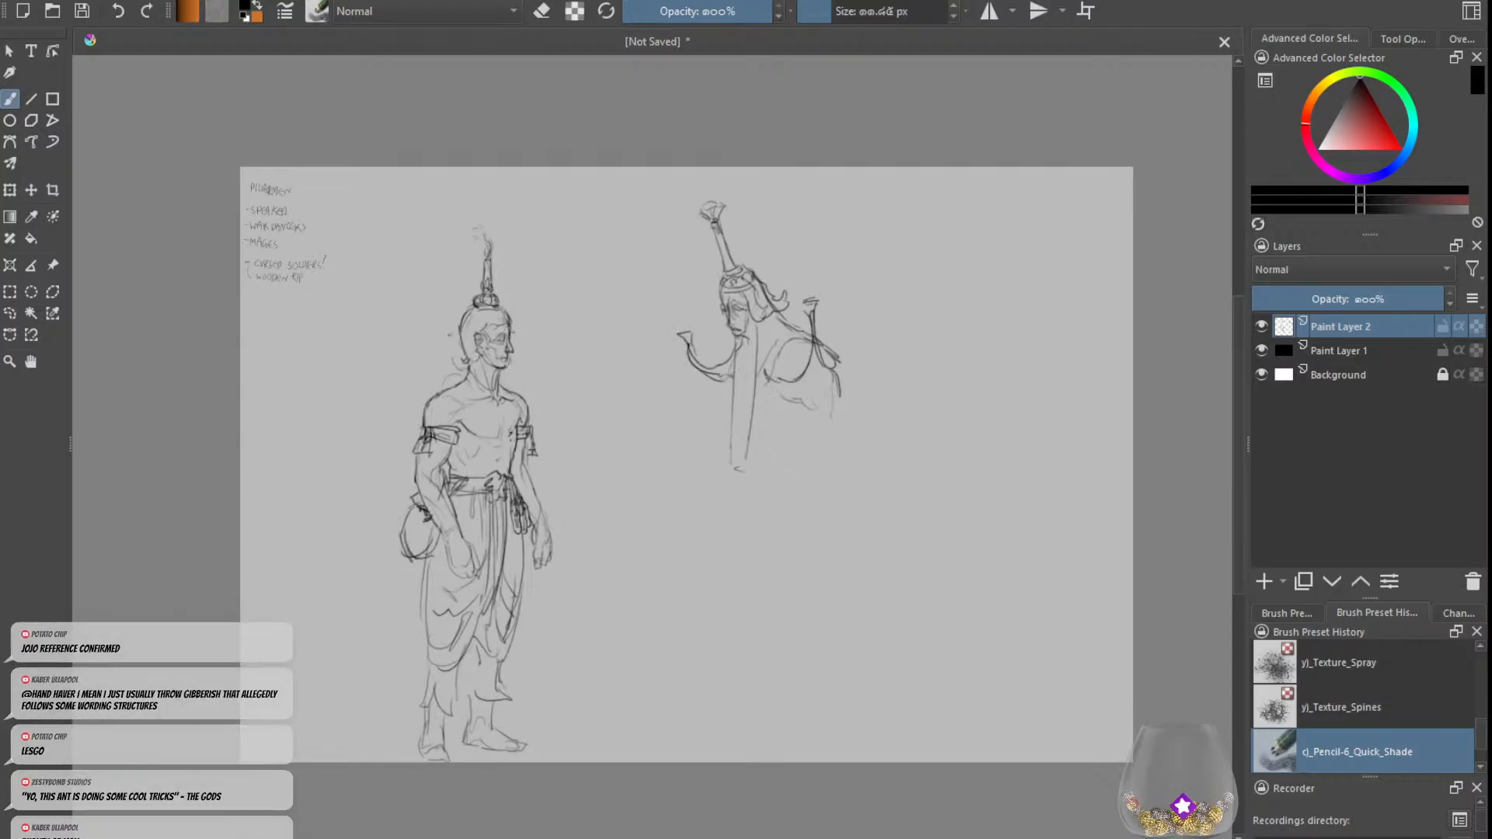
Step: Sketch the second figure's waist and a long line running diagonally down from the torso
mouse_move(801, 415)
left_mouse_down()
mouse_move(795, 437)
mouse_move(837, 462)
mouse_move(832, 425)
mouse_move(821, 470)
mouse_move(835, 485)
mouse_move(804, 406)
mouse_move(828, 382)
mouse_move(761, 415)
left_mouse_up()
key("ctrl+z")
key("ctrl+z")
key("ctrl+z")
key("ctrl+z")
key("ctrl+z")
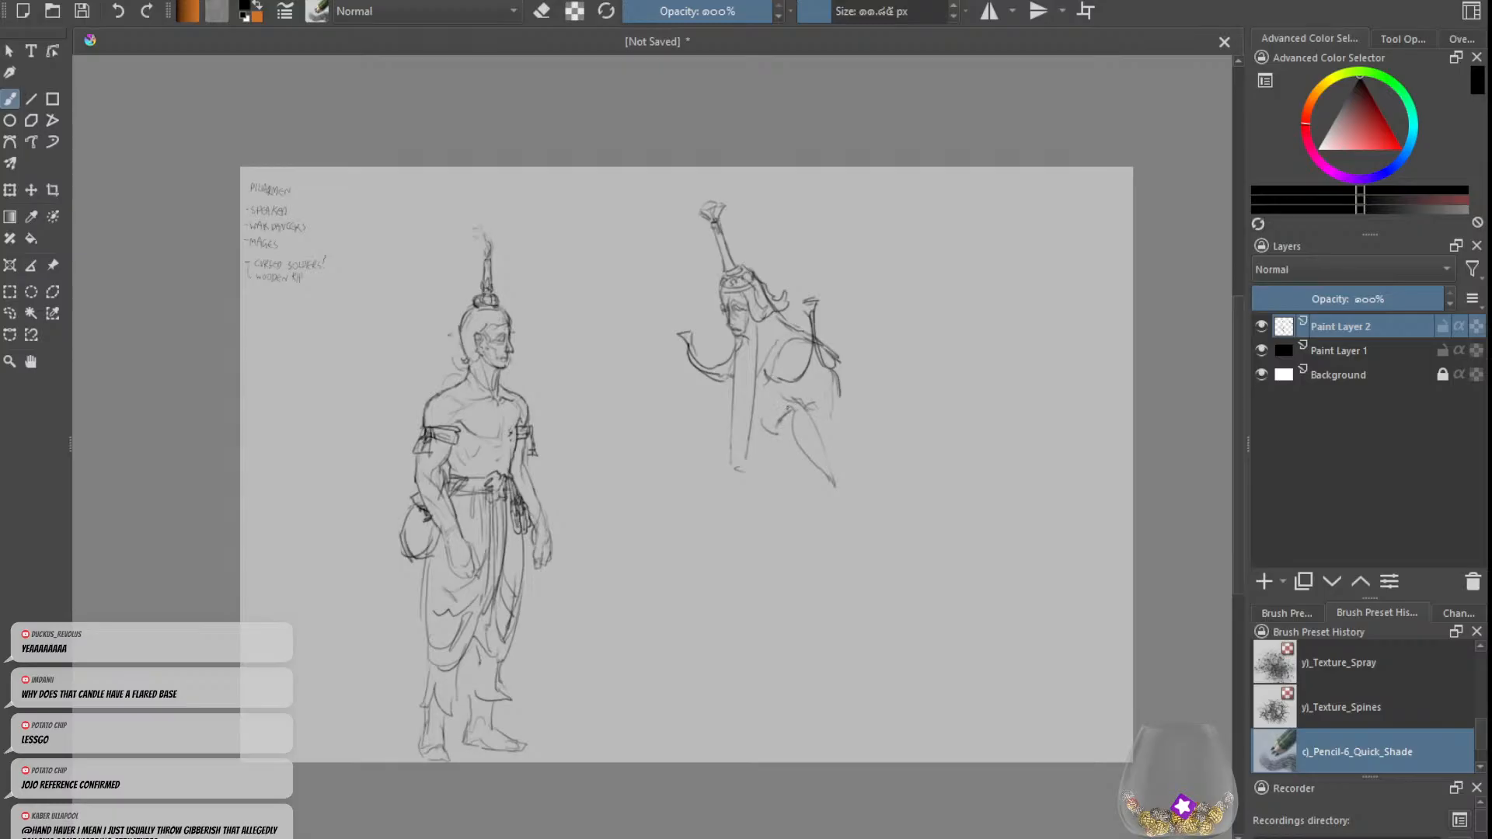
Step: Sketch the second figure's lower arm down beside the waist and try a forearm and hand reaching forward
left_click_drag(763, 404, 787, 398)
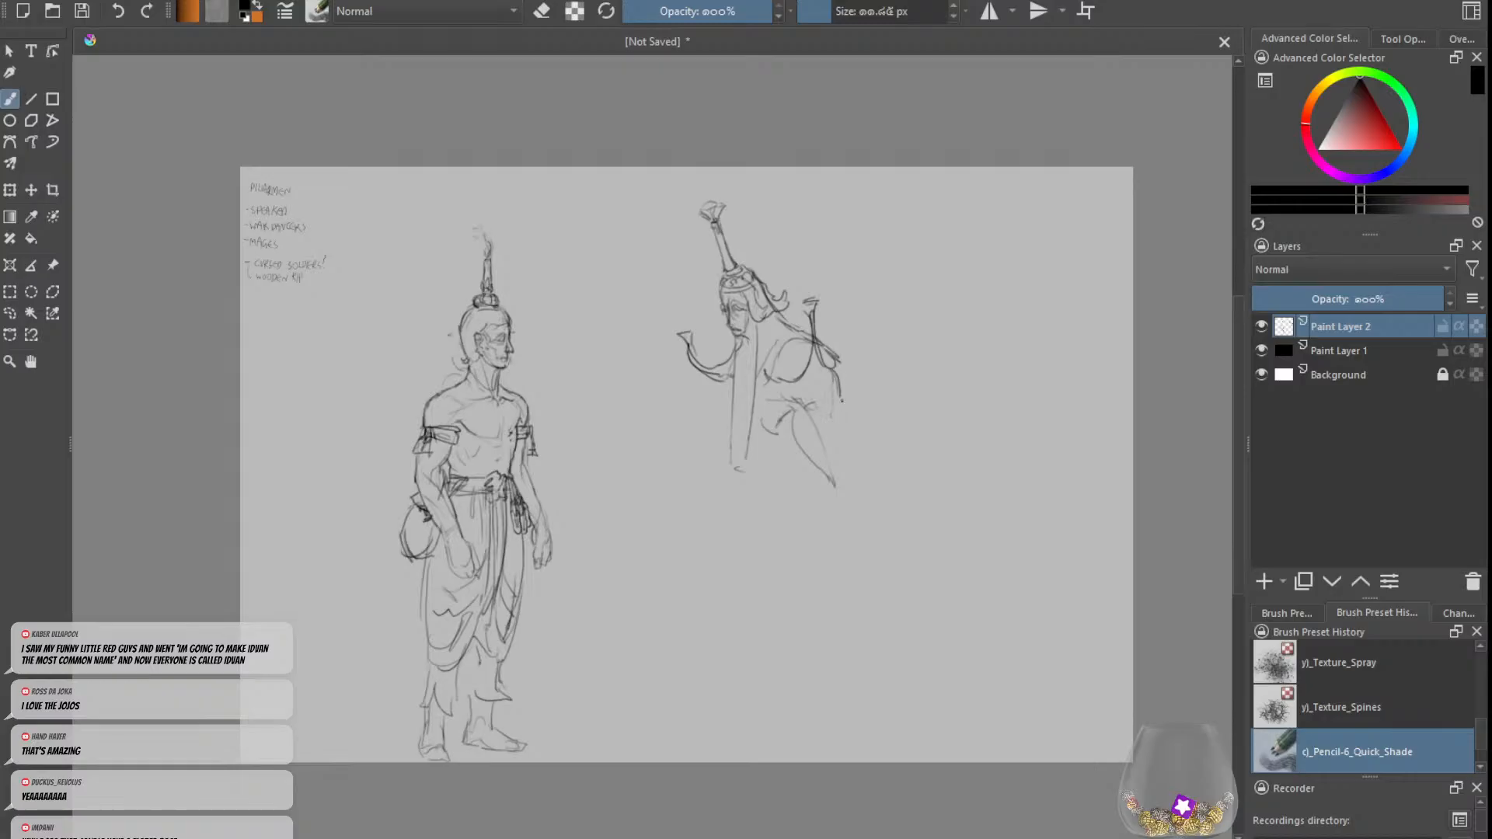
mouse_move(839, 388)
left_mouse_down()
mouse_move(860, 424)
mouse_move(839, 432)
mouse_move(851, 445)
mouse_move(852, 419)
mouse_move(856, 494)
left_mouse_up()
key("ctrl+z")
mouse_move(839, 434)
left_mouse_down()
mouse_move(851, 504)
mouse_move(864, 499)
left_mouse_up()
mouse_move(846, 438)
left_mouse_down()
mouse_move(874, 482)
mouse_move(840, 509)
mouse_move(740, 518)
mouse_move(824, 491)
left_mouse_up()
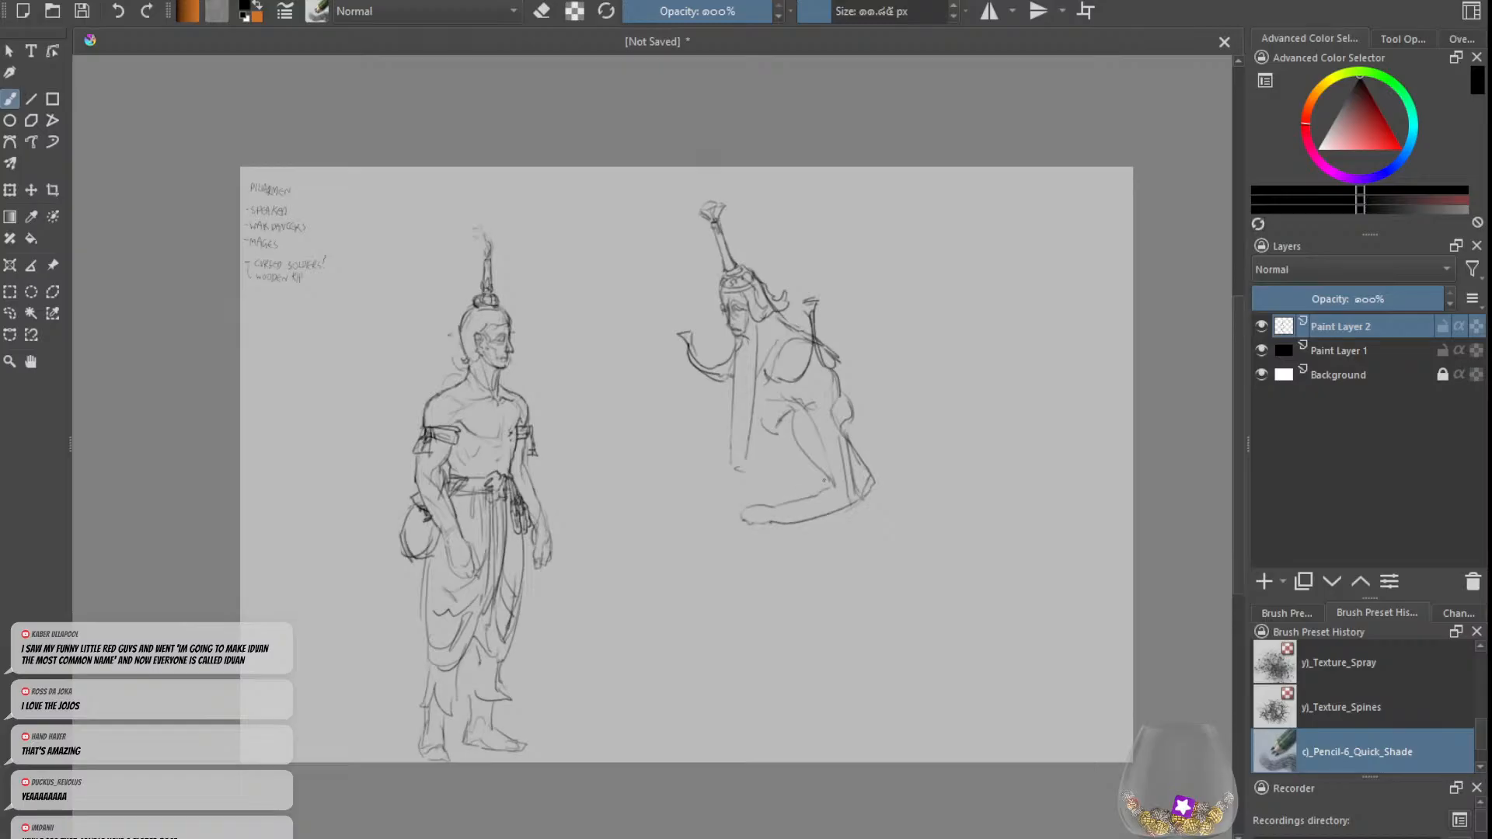
key("ctrl+z")
key("ctrl+z")
Step: Erase the whole spire-headed second figure with a large eraser, keeping the standing figure
key("e")
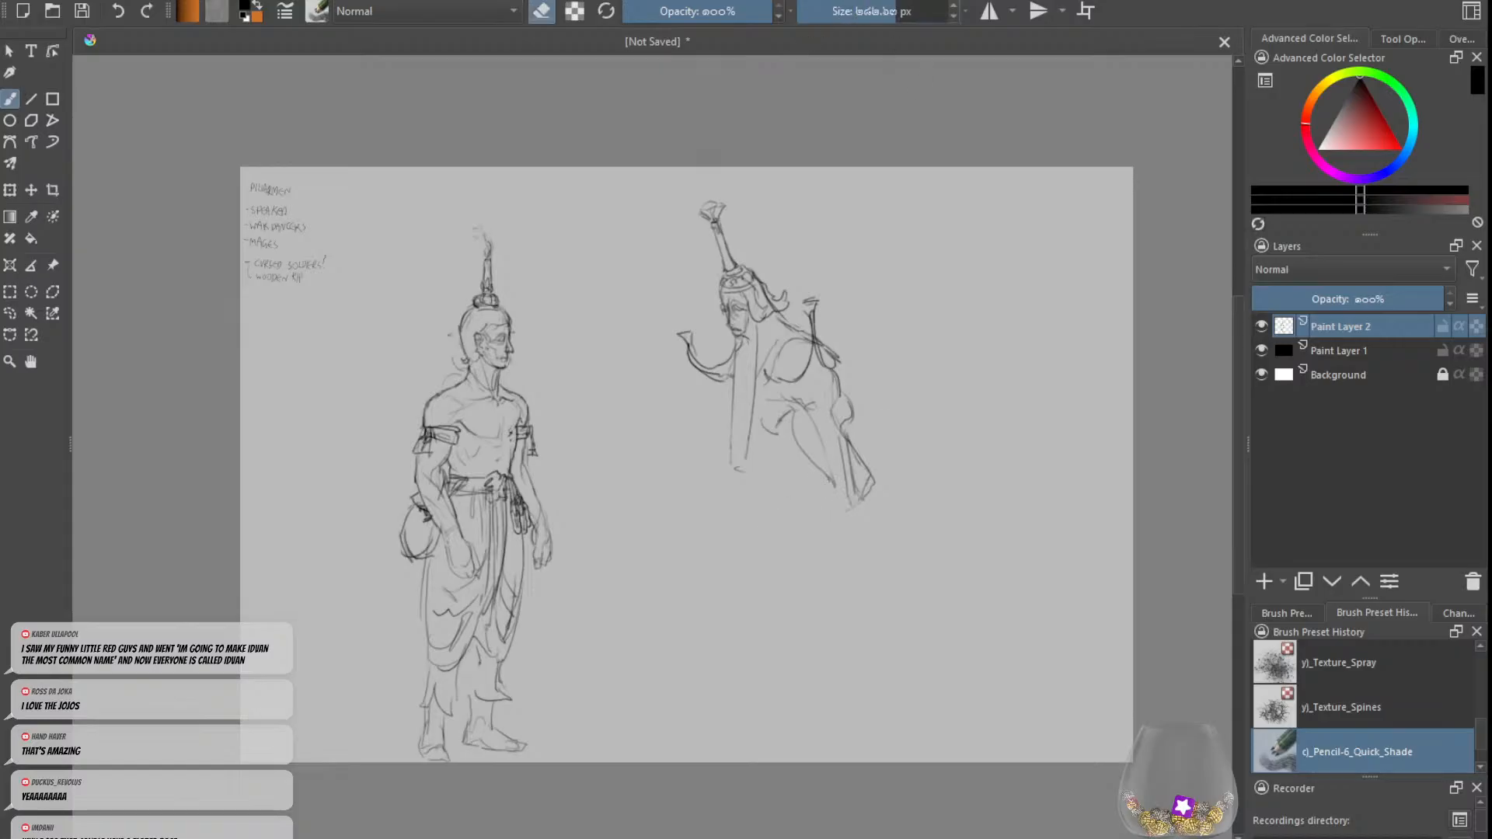
mouse_move(711, 211)
left_mouse_down()
mouse_move(835, 441)
mouse_move(724, 416)
mouse_move(712, 363)
mouse_move(809, 338)
left_mouse_up()
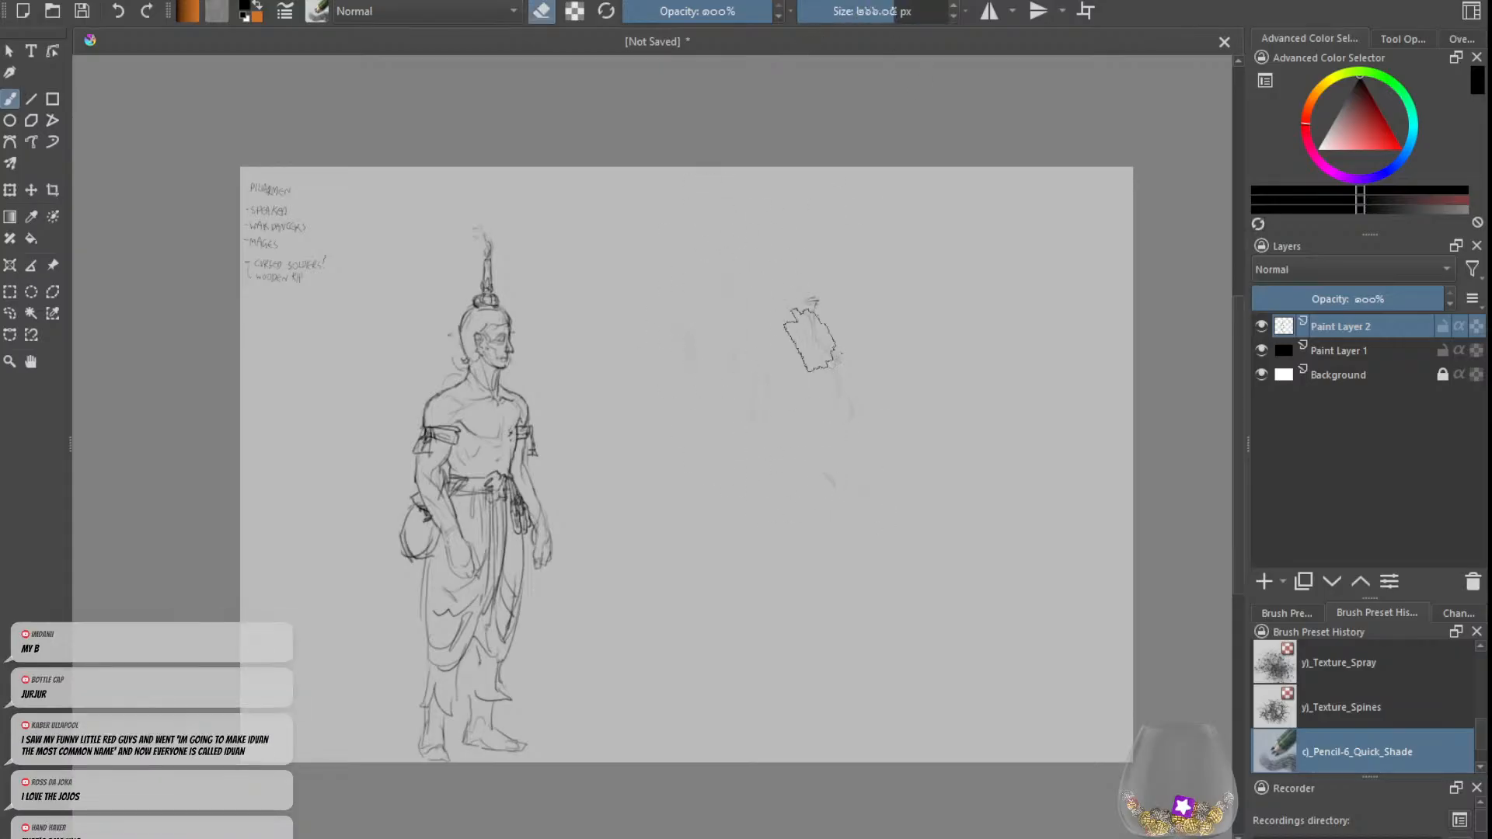
key("e")
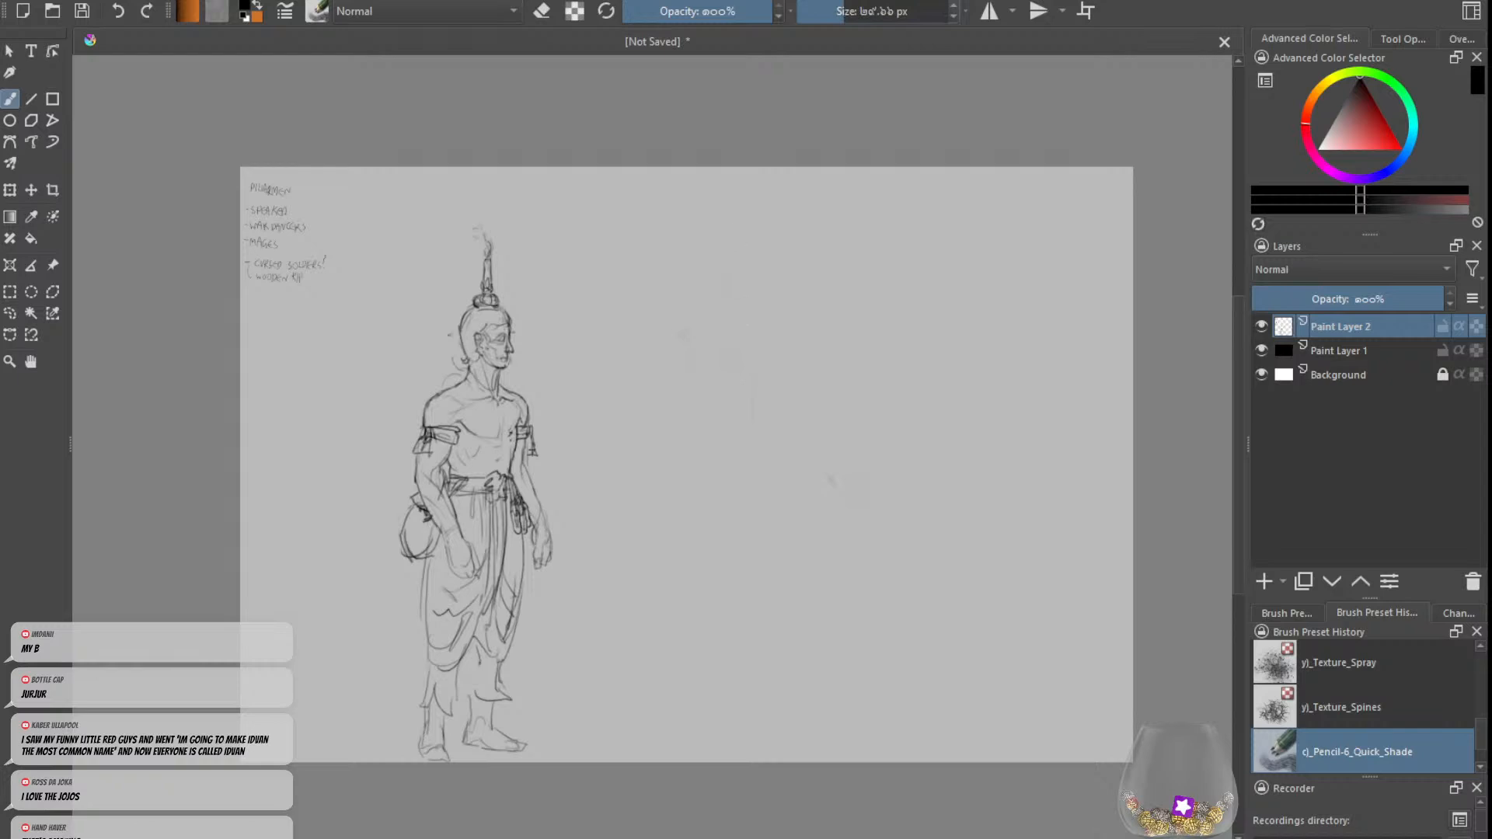
Step: With a smaller brush, sketch a new figure's torso side, chest and shoulders with a tall column rising between them
left_click_drag(844, 11, 830, 11)
mouse_move(763, 307)
left_mouse_down()
mouse_move(735, 334)
mouse_move(745, 420)
left_mouse_up()
left_click_drag(794, 332, 778, 418)
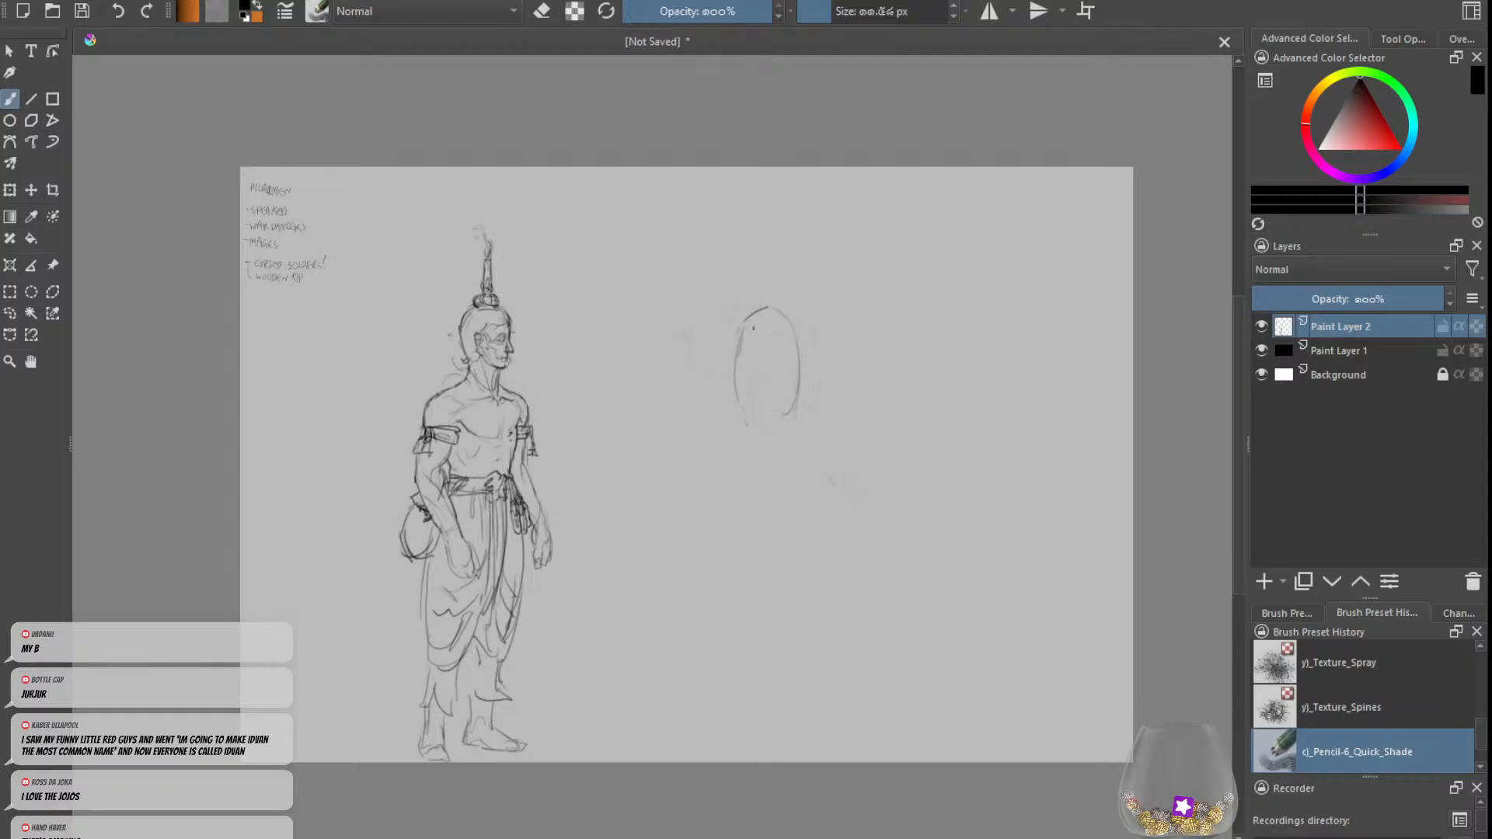
key("ctrl+z")
mouse_move(748, 308)
left_mouse_down()
mouse_move(707, 337)
mouse_move(757, 353)
mouse_move(757, 322)
mouse_move(729, 331)
mouse_move(751, 356)
mouse_move(813, 334)
mouse_move(784, 369)
left_mouse_up()
mouse_move(769, 269)
left_mouse_down()
mouse_move(788, 283)
mouse_move(792, 333)
mouse_move(813, 307)
left_mouse_up()
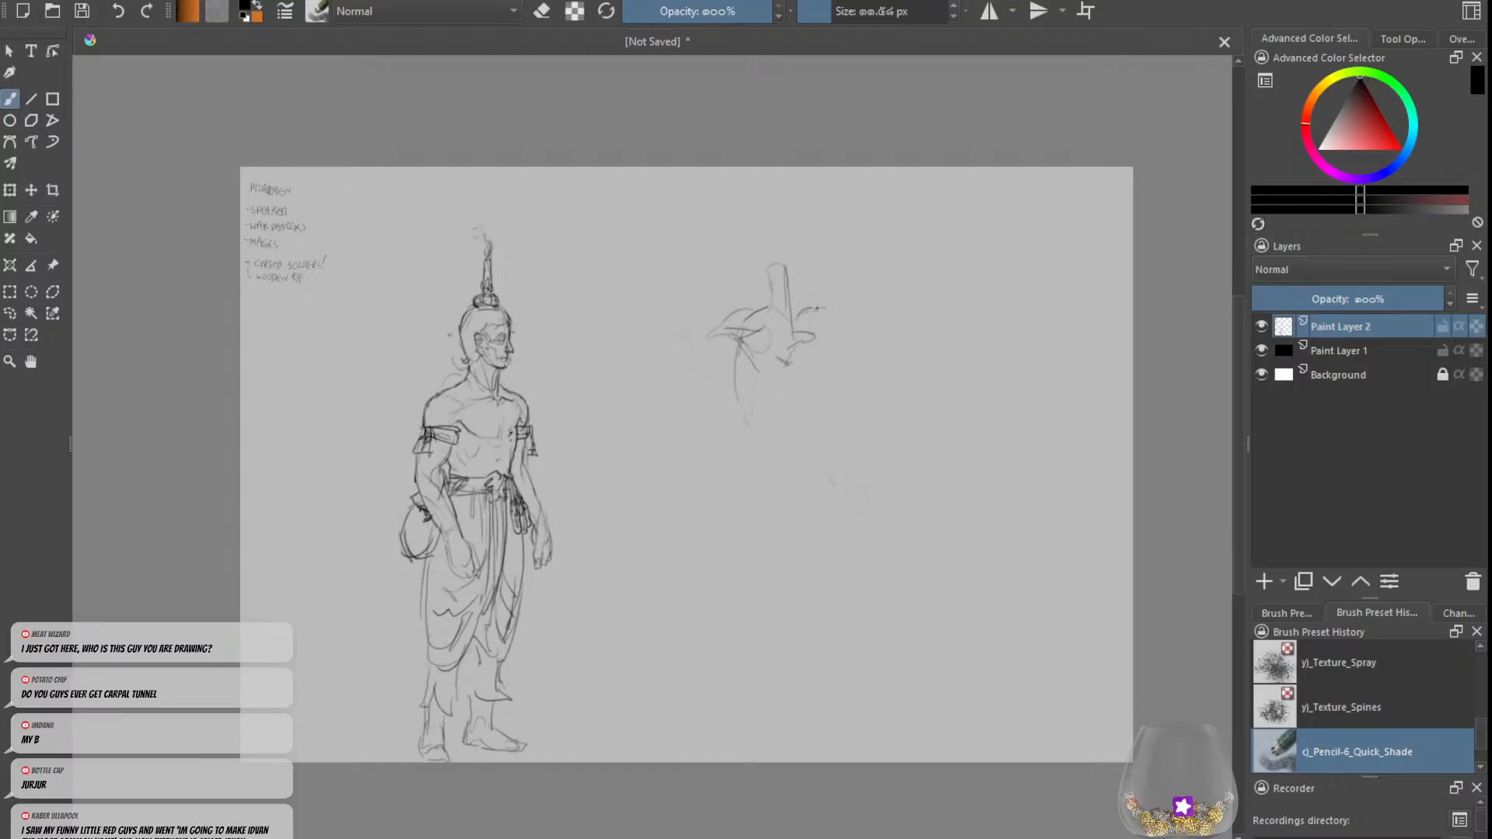
Step: Sketch the new figure's right-side arm stretched outward and bent upward at the elbow, ending in a fist
mouse_move(809, 311)
left_mouse_down()
mouse_move(853, 304)
mouse_move(803, 325)
mouse_move(847, 305)
mouse_move(833, 293)
mouse_move(887, 291)
mouse_move(865, 316)
mouse_move(907, 295)
mouse_move(876, 208)
left_mouse_up()
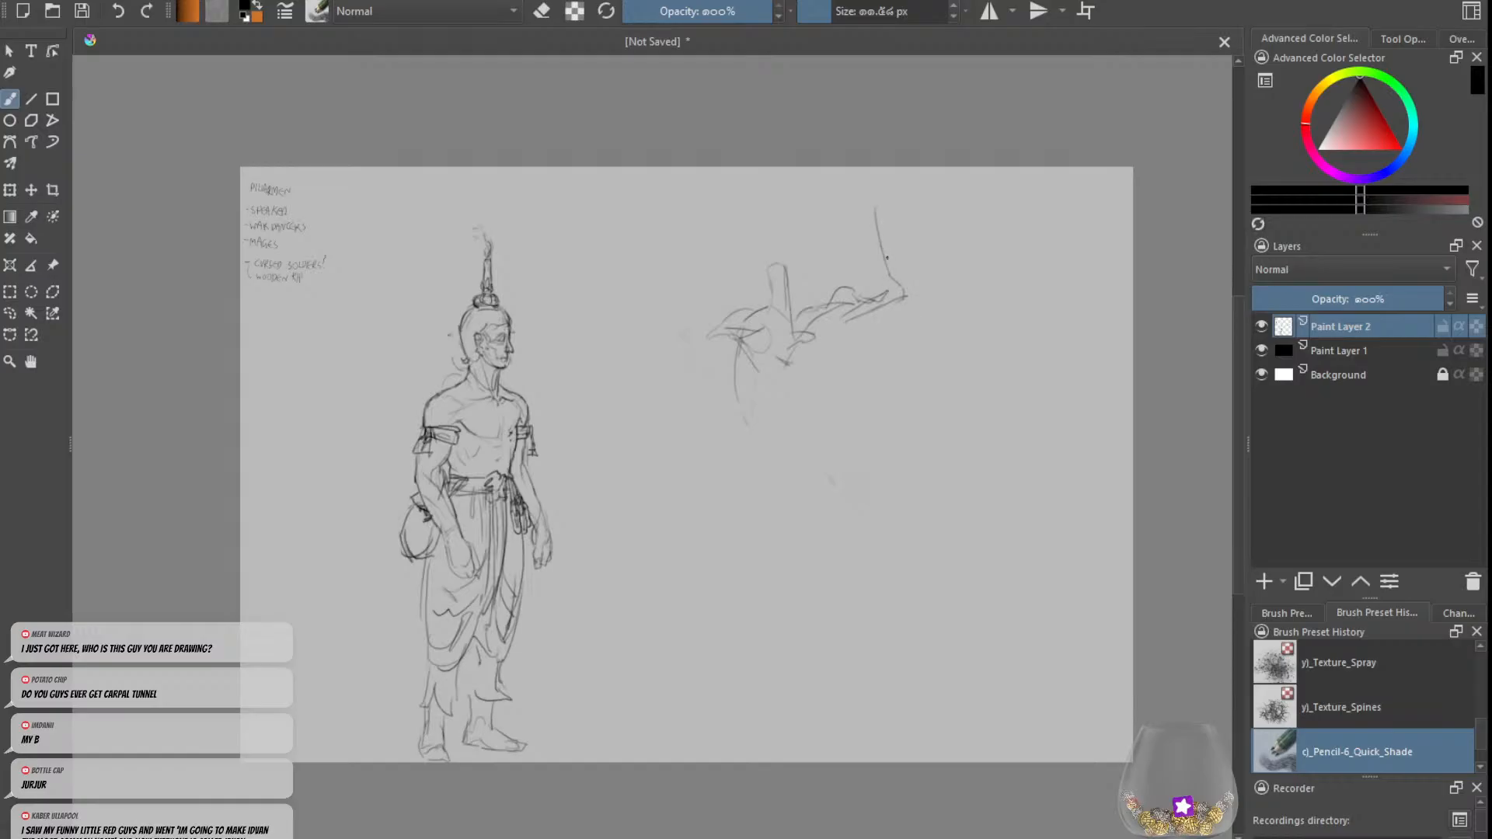
key("ctrl+z")
left_click_drag(904, 284, 866, 204)
key("ctrl+z")
mouse_move(886, 285)
left_mouse_down()
mouse_move(870, 194)
mouse_move(856, 191)
left_mouse_up()
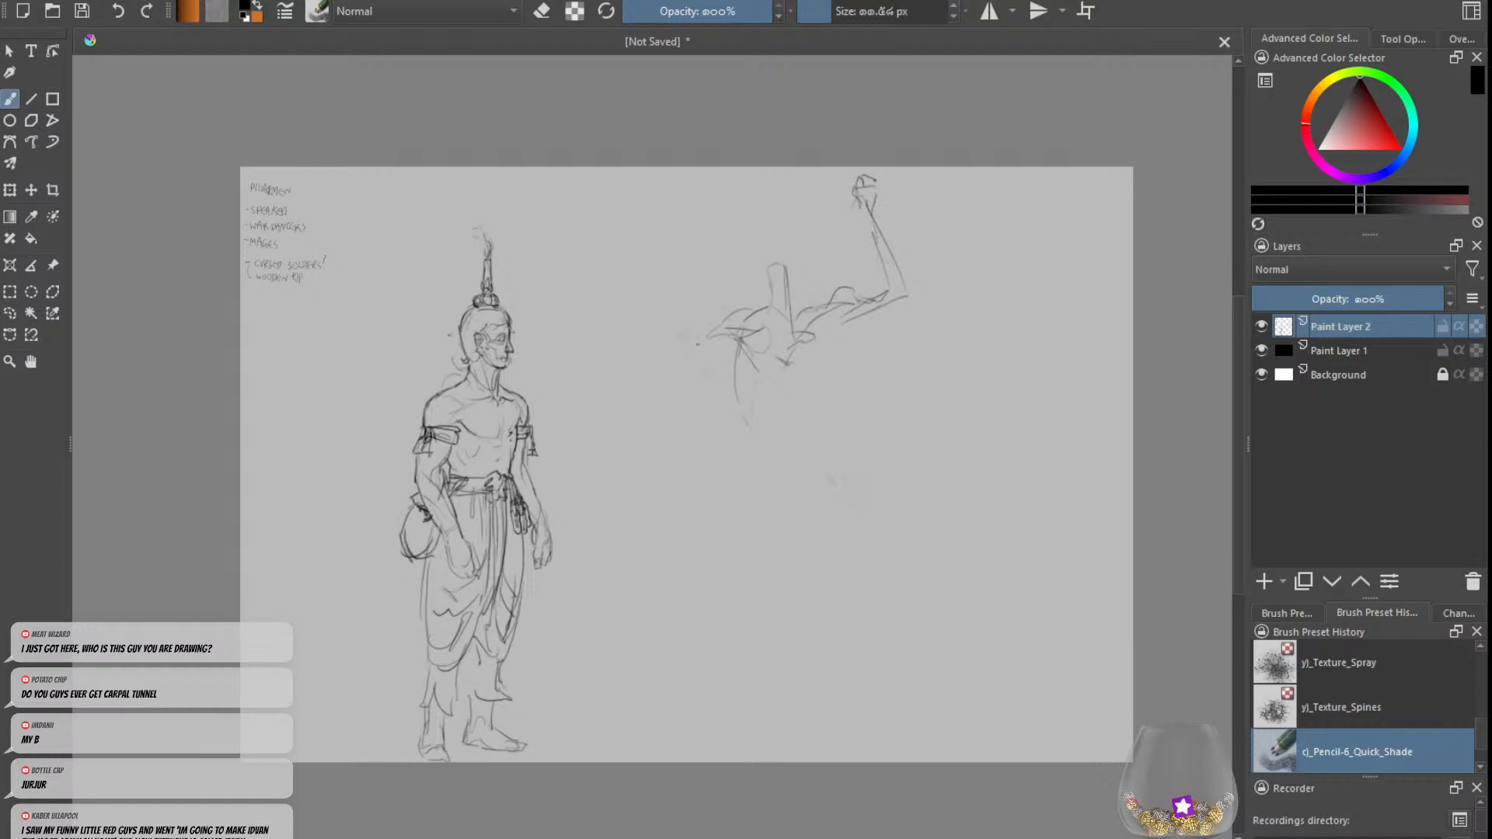
Step: Sketch the opposite arm stretched outward and raised from the elbow, ending in a hand
mouse_move(707, 336)
left_mouse_down()
mouse_move(659, 356)
mouse_move(718, 347)
mouse_move(687, 366)
mouse_move(667, 350)
mouse_move(713, 340)
mouse_move(637, 347)
mouse_move(687, 242)
left_mouse_up()
key("ctrl+z")
key("ctrl+z")
key("ctrl+z")
key("ctrl+z")
mouse_move(675, 241)
left_mouse_down()
mouse_move(657, 335)
mouse_move(623, 363)
mouse_move(665, 367)
left_mouse_up()
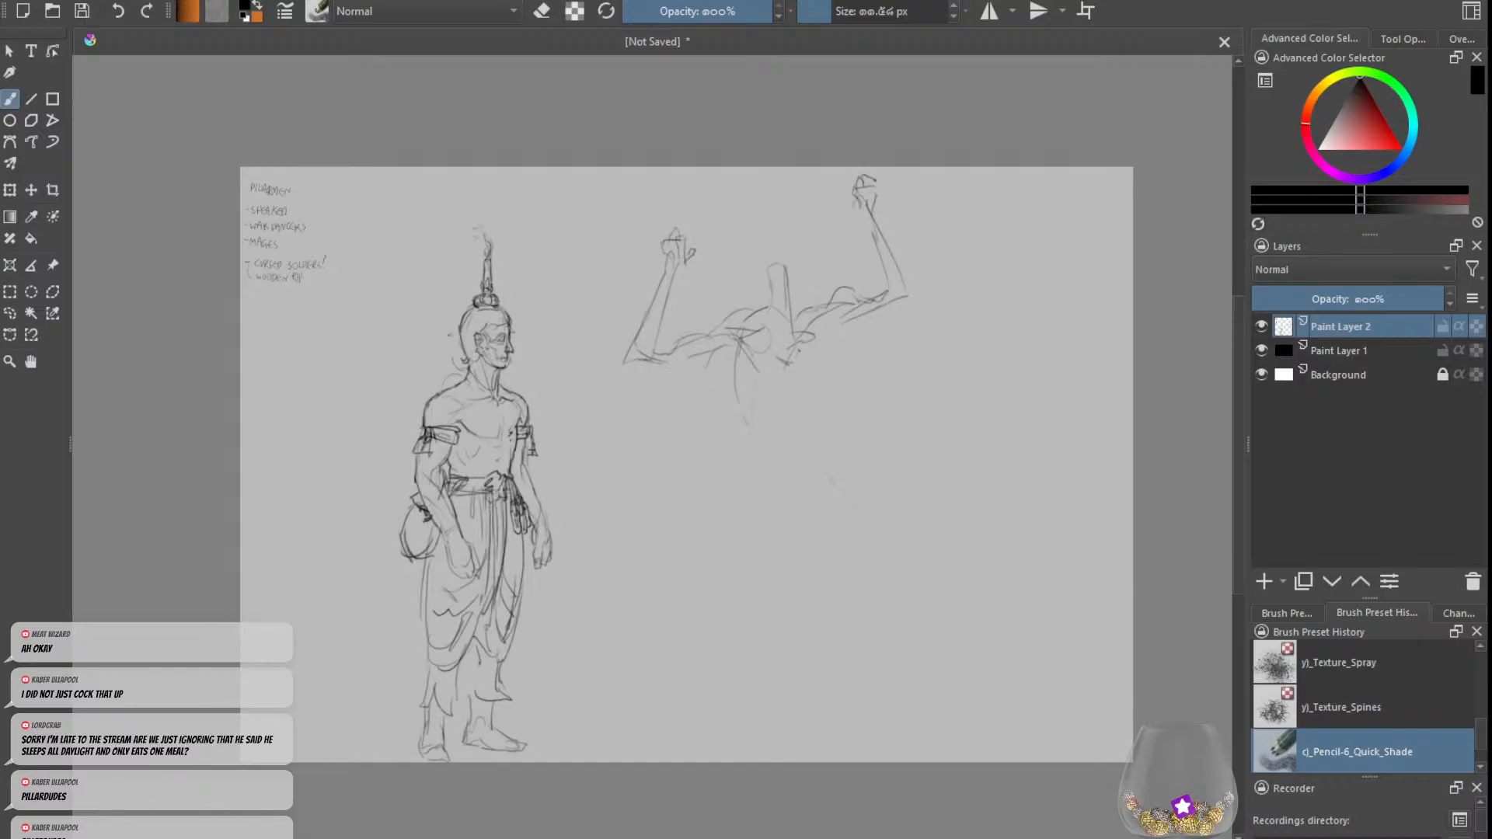
Step: Sketch the arms-raised figure's lower torso and waist with a pointed cloth hanging between the hips
mouse_move(795, 404)
left_mouse_down()
mouse_move(776, 436)
mouse_move(789, 443)
mouse_move(818, 426)
mouse_move(792, 438)
mouse_move(805, 451)
mouse_move(791, 468)
mouse_move(750, 437)
mouse_move(771, 488)
mouse_move(805, 514)
mouse_move(839, 468)
mouse_move(824, 439)
mouse_move(785, 448)
left_mouse_up()
key("ctrl+z")
key("ctrl+z")
mouse_move(785, 451)
left_mouse_down()
mouse_move(801, 505)
mouse_move(844, 488)
mouse_move(871, 394)
mouse_move(830, 517)
mouse_move(813, 518)
left_mouse_up()
key("ctrl+z")
mouse_move(859, 447)
left_mouse_down()
mouse_move(854, 509)
mouse_move(796, 516)
left_mouse_up()
left_click_drag(796, 515, 800, 563)
mouse_move(758, 517)
left_mouse_down()
mouse_move(791, 555)
mouse_move(708, 439)
mouse_move(722, 441)
mouse_move(723, 528)
mouse_move(755, 521)
left_mouse_up()
Step: Sketch the thigh running outward from the hips to a raised, bent knee with draped curves beneath it
left_click_drag(806, 426, 872, 397)
mouse_move(901, 395)
left_mouse_down()
mouse_move(922, 417)
mouse_move(894, 444)
left_mouse_up()
mouse_move(898, 415)
left_mouse_down()
mouse_move(904, 434)
mouse_move(793, 472)
left_mouse_up()
mouse_move(909, 444)
left_mouse_down()
mouse_move(921, 415)
mouse_move(908, 448)
left_mouse_up()
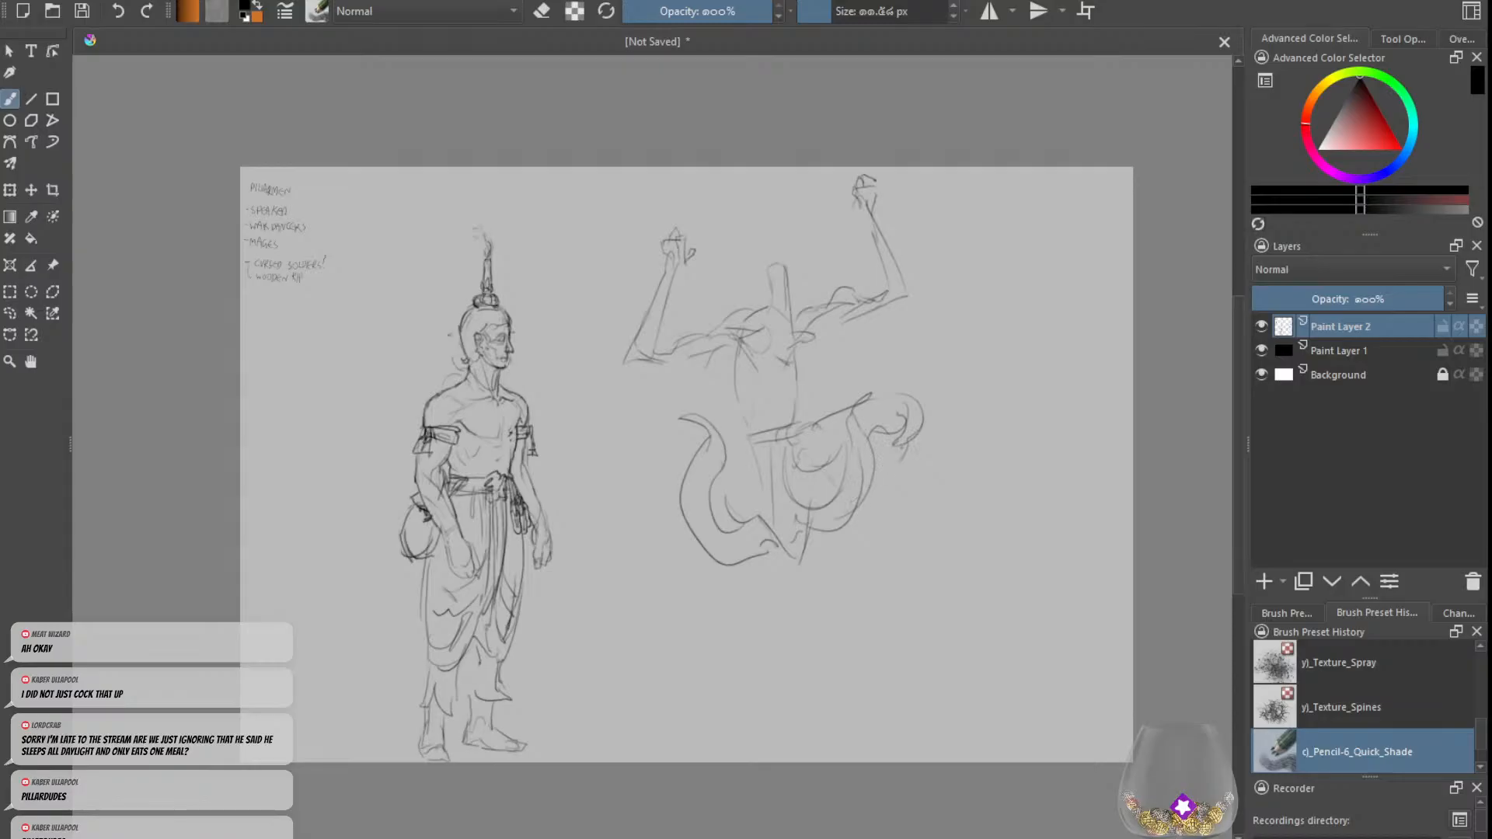
Step: Sketch the arms-raised figure's lower legs, with a foot below the bent knee and a pointed opposite shin
mouse_move(901, 451)
left_mouse_down()
mouse_move(843, 551)
mouse_move(831, 536)
mouse_move(850, 575)
mouse_move(883, 577)
mouse_move(855, 581)
left_mouse_up()
key("ctrl+z")
mouse_move(738, 451)
left_mouse_down()
mouse_move(713, 501)
mouse_move(726, 649)
left_mouse_up()
left_click_drag(710, 617, 752, 672)
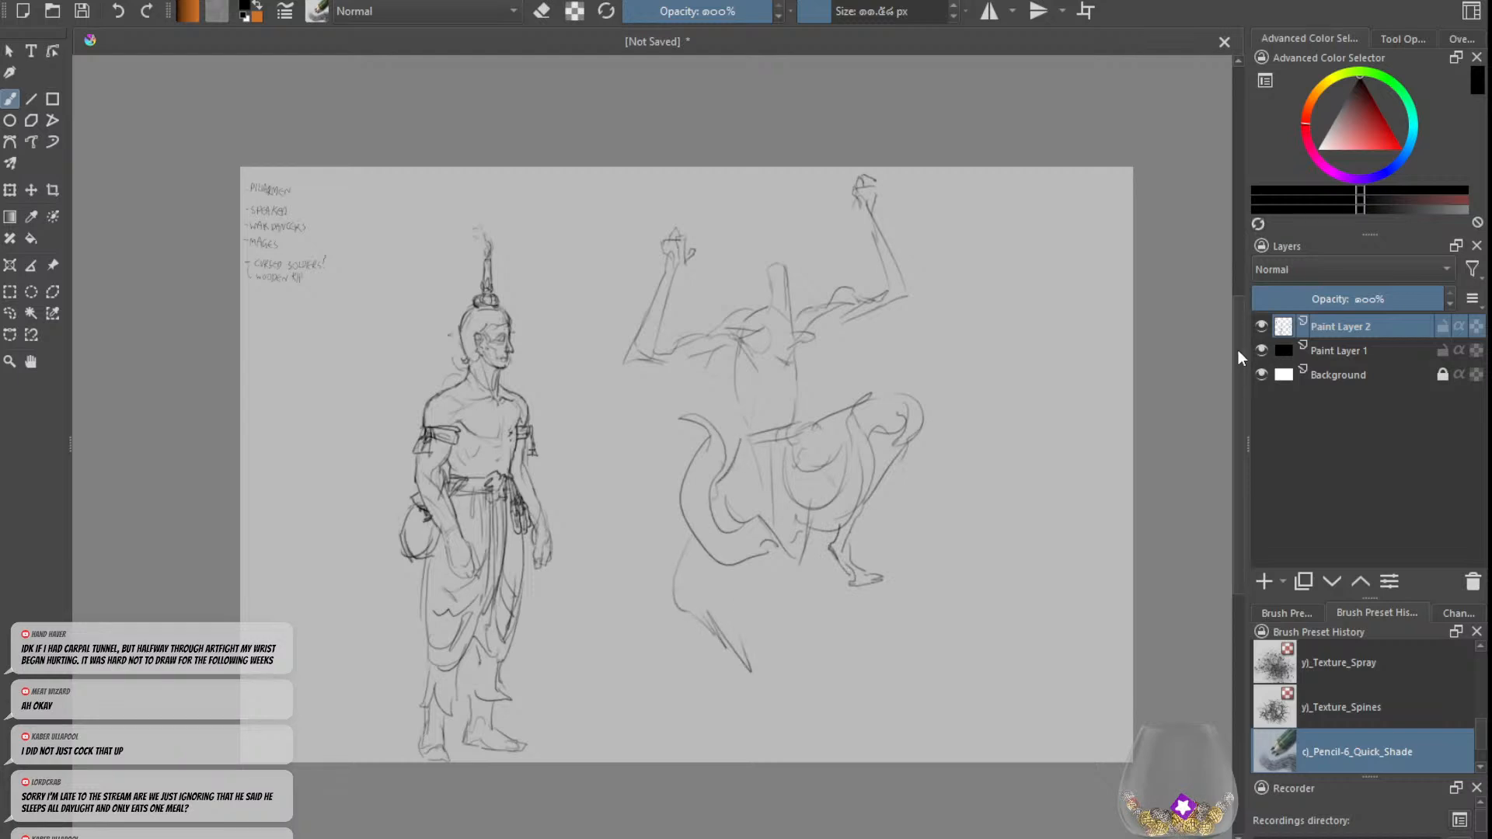
Step: Hide Paint Layer 2 with its sketches and add a new paint layer above it
left_click(1261, 326)
left_click(1263, 581)
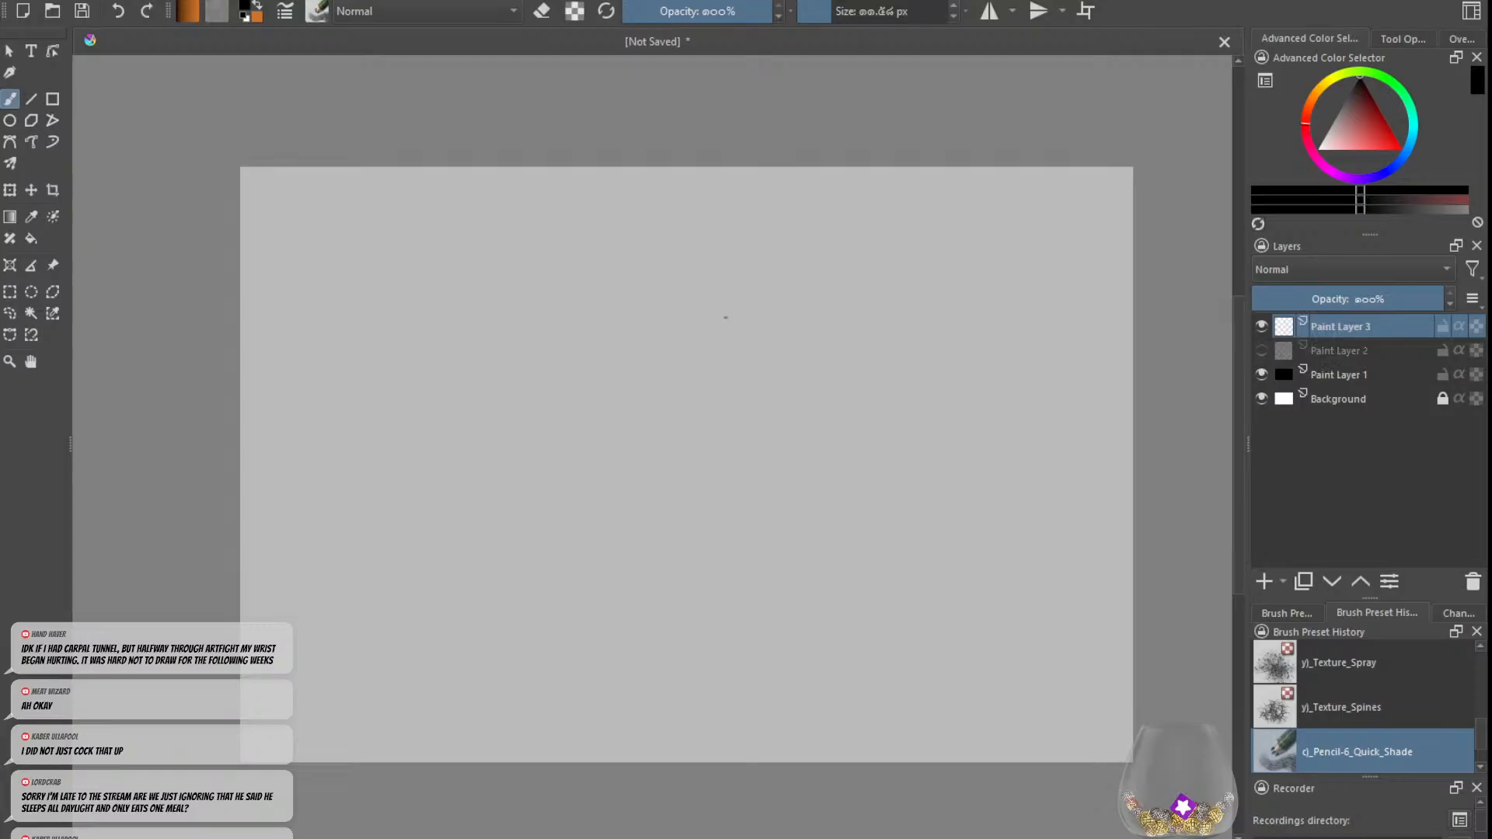
Step: Sketch a hunched figure's angular head, shoulder line and one arm hanging down to a hand on the new layer
mouse_move(723, 278)
left_mouse_down()
mouse_move(733, 318)
mouse_move(710, 301)
mouse_move(735, 324)
mouse_move(728, 275)
mouse_move(762, 279)
left_mouse_up()
key("ctrl+z")
key("ctrl+z")
mouse_move(761, 280)
left_mouse_down()
mouse_move(702, 301)
mouse_move(665, 323)
mouse_move(703, 335)
mouse_move(722, 387)
left_mouse_up()
left_click_drag(682, 338, 696, 397)
left_click_drag(696, 396, 706, 447)
left_click_drag(720, 375, 723, 462)
key("ctrl+z")
mouse_move(720, 373)
left_mouse_down()
mouse_move(723, 463)
mouse_move(783, 531)
mouse_move(779, 594)
left_mouse_up()
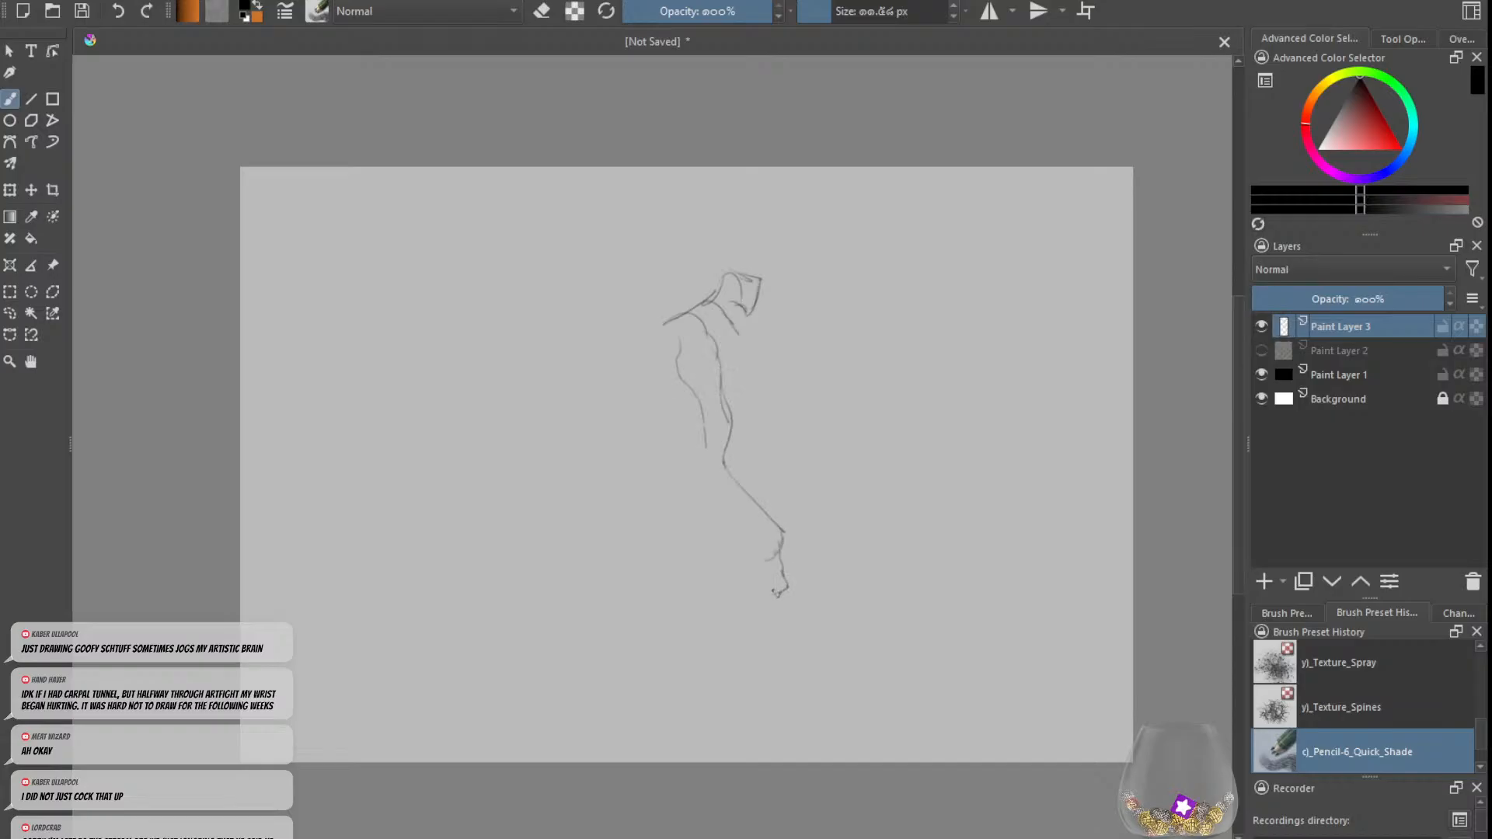
Step: Replace the hunched figure's forearm with a longer one running diagonally down to a closed hand
key("ctrl+z")
key("ctrl+z")
key("ctrl+z")
left_click_drag(724, 464, 762, 581)
mouse_move(702, 433)
left_mouse_down()
mouse_move(690, 488)
mouse_move(765, 604)
left_mouse_up()
mouse_move(752, 544)
left_mouse_down()
mouse_move(794, 617)
mouse_move(796, 659)
mouse_move(812, 640)
left_mouse_up()
Step: Sketch the hunched figure's chest curve, rounded back, hip and a leg below it
left_click_drag(745, 327, 744, 372)
mouse_move(679, 315)
left_mouse_down()
mouse_move(653, 342)
mouse_move(648, 451)
left_mouse_up()
key("ctrl+z")
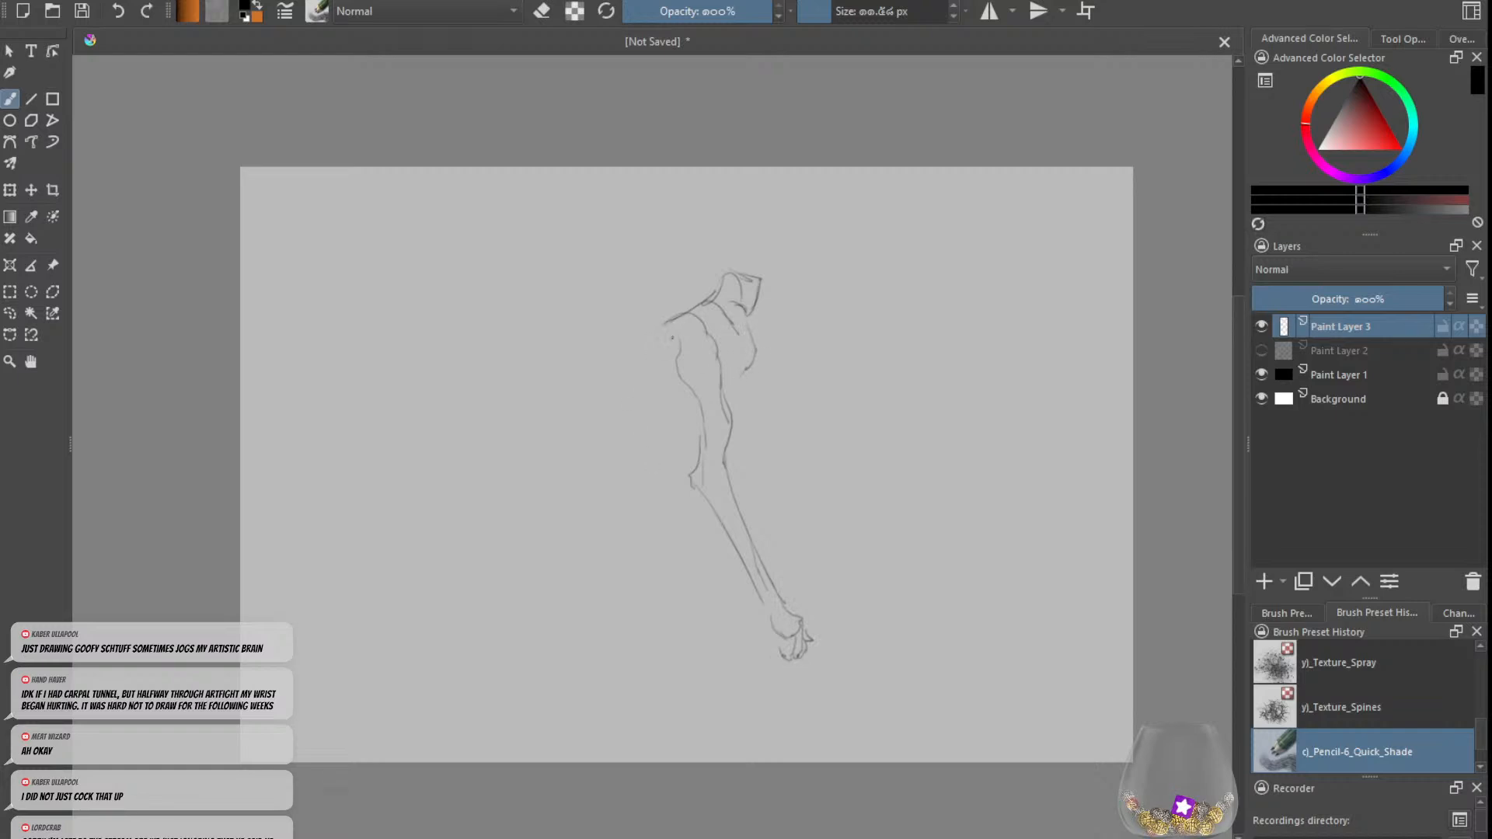
mouse_move(665, 324)
left_mouse_down()
mouse_move(641, 436)
mouse_move(653, 467)
mouse_move(676, 440)
mouse_move(659, 457)
mouse_move(712, 580)
mouse_move(685, 603)
left_mouse_up()
left_click(735, 361)
key("ctrl+z")
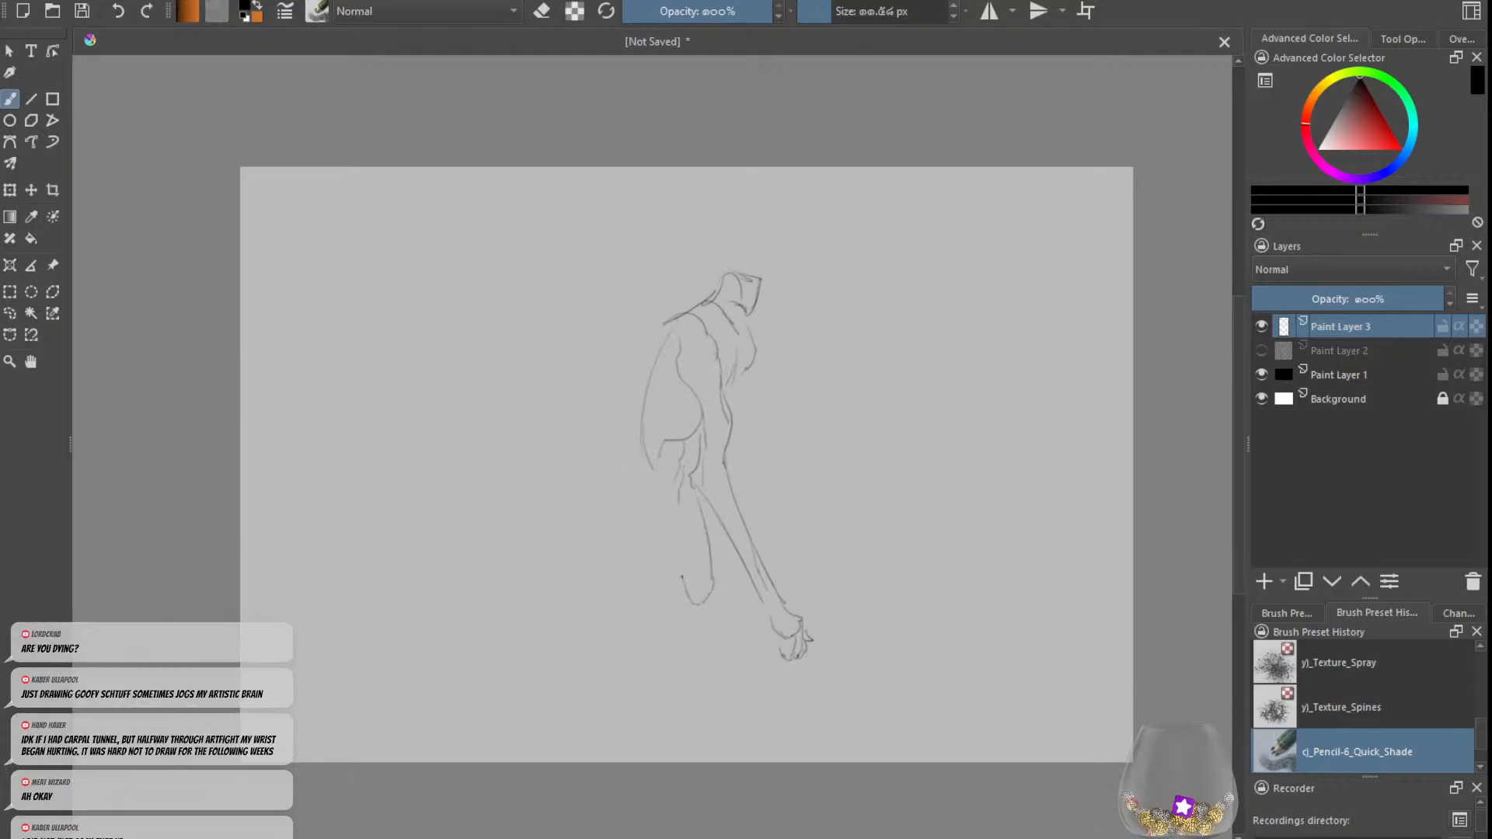
left_click_drag(651, 499, 684, 598)
mouse_move(662, 458)
left_mouse_down()
mouse_move(630, 505)
mouse_move(708, 660)
left_mouse_up()
Step: Undo the body, leg and forearm strokes back to the head, shoulders and upper arm
key("ctrl+z")
key("ctrl+z")
key("ctrl+z")
key("ctrl+z")
key("ctrl+z")
key("ctrl+z")
key("ctrl+z")
key("ctrl+z")
key("ctrl+z")
key("ctrl+z")
key("ctrl+z")
key("ctrl+z")
key("ctrl+z")
key("ctrl+z")
key("ctrl+z")
key("ctrl+z")
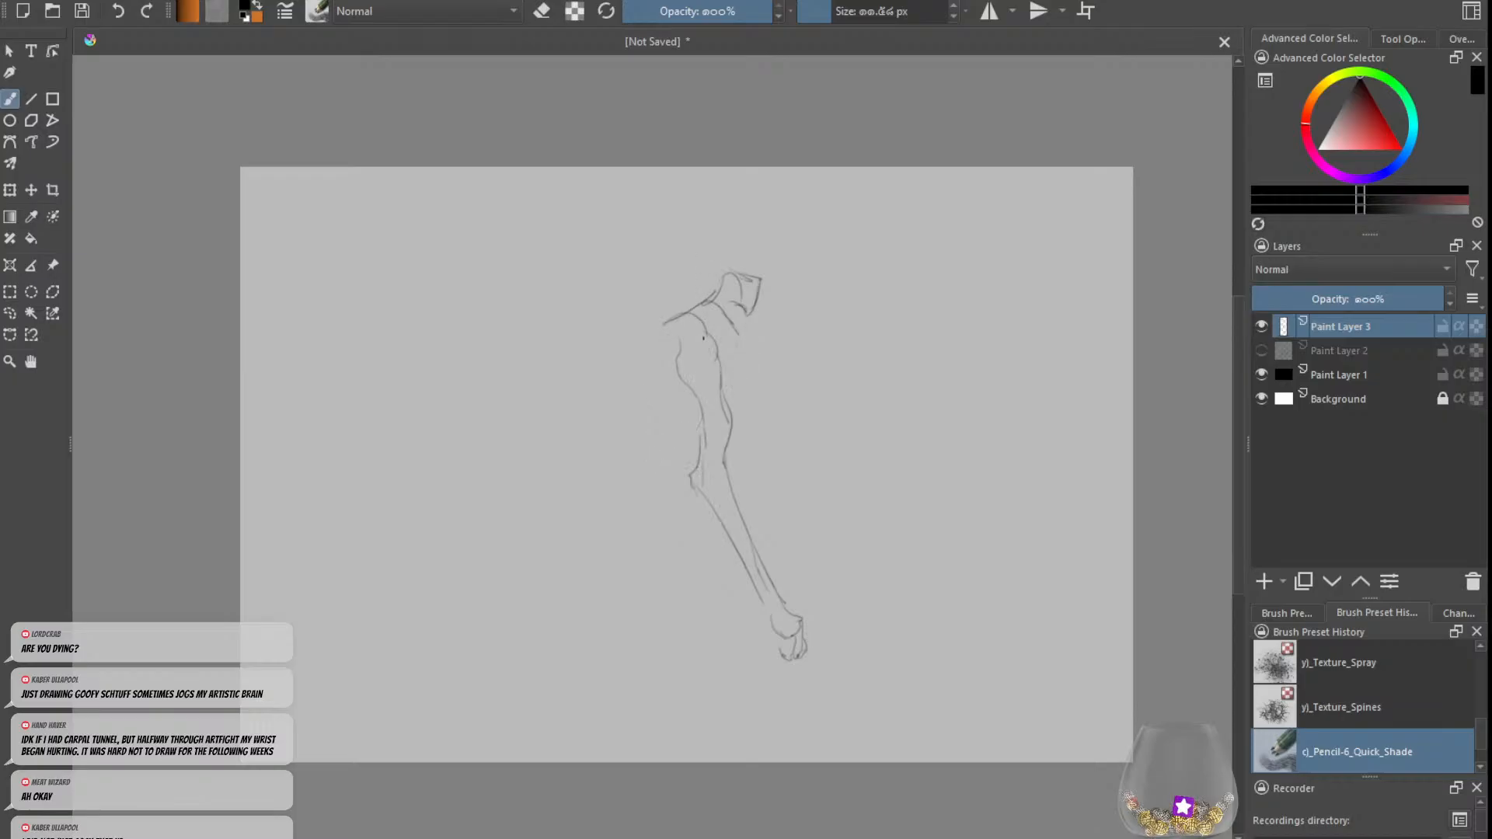
key("ctrl+z")
key("ctrl+z")
key("ctrl+z")
key("ctrl+z")
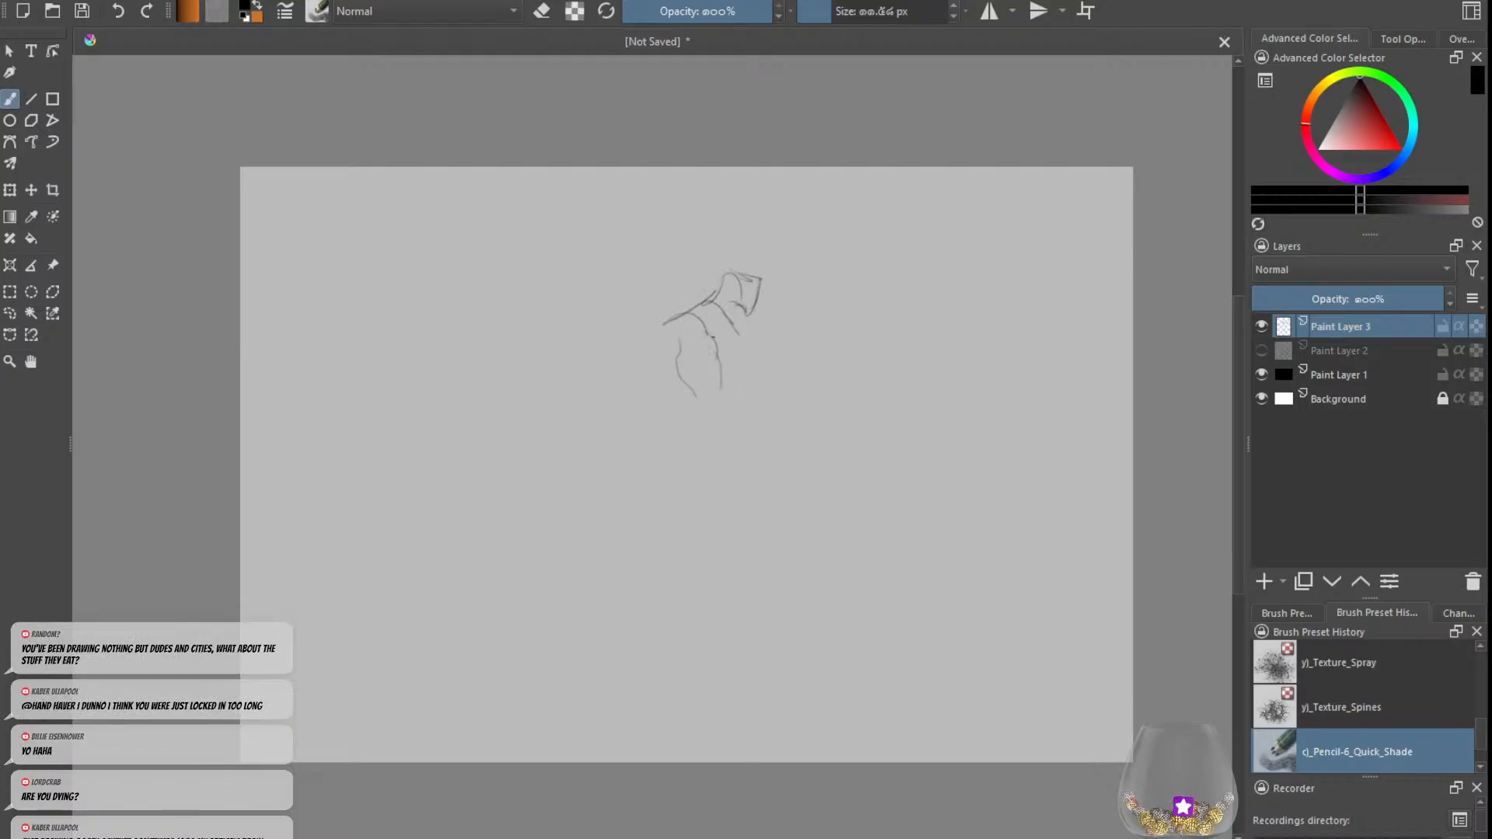
Step: Rework the hunched figure's jaw, chin and neck and add a short chest line beneath them
left_click_drag(722, 332, 715, 353)
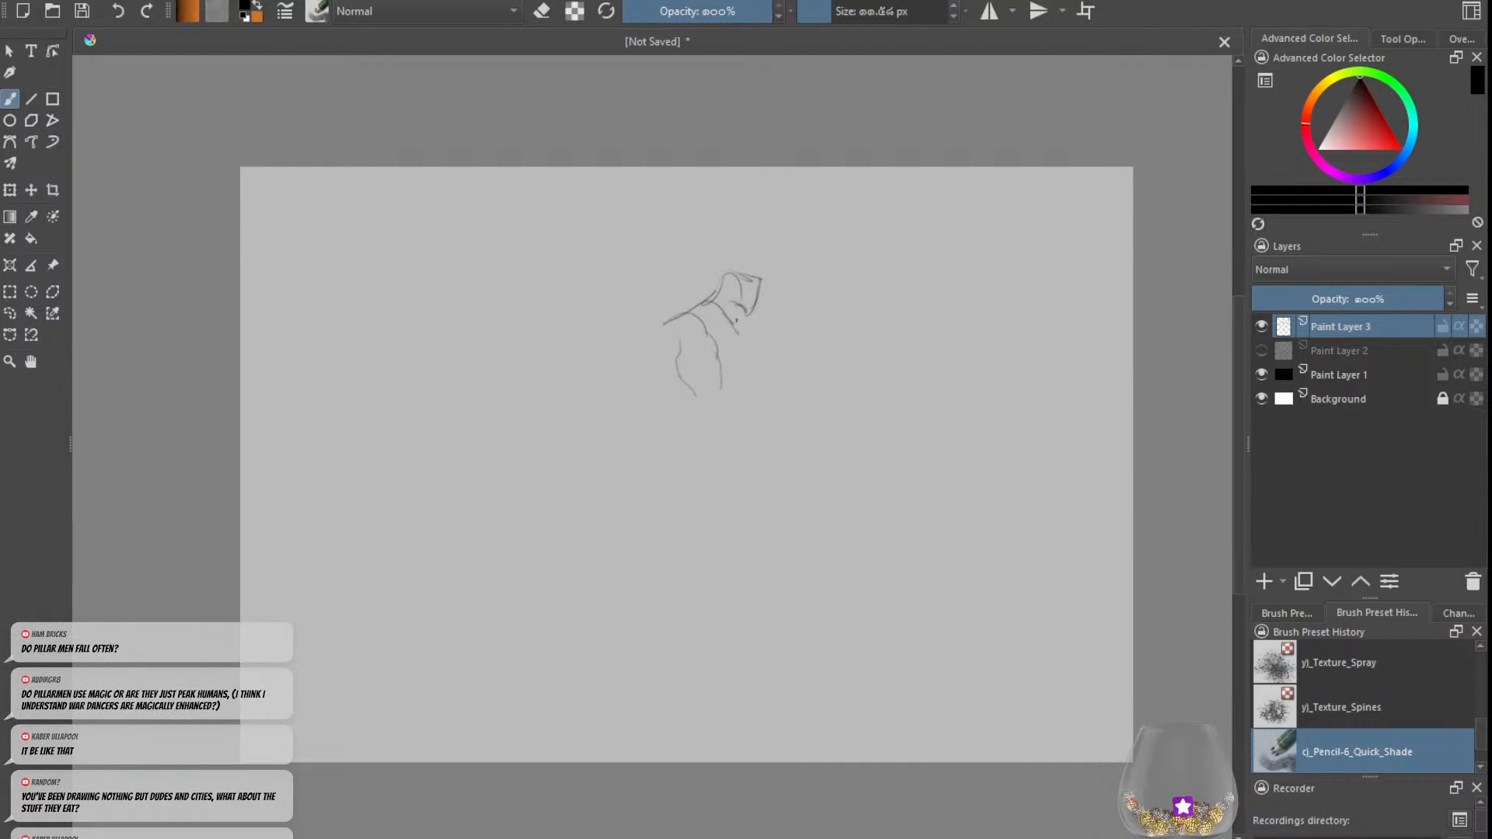
left_click_drag(746, 307, 729, 340)
key("e")
key("e")
left_click_drag(750, 302, 755, 320)
left_click_drag(735, 305, 752, 314)
Step: Refine the head's face profile and draw a band across the top of the head
key("e")
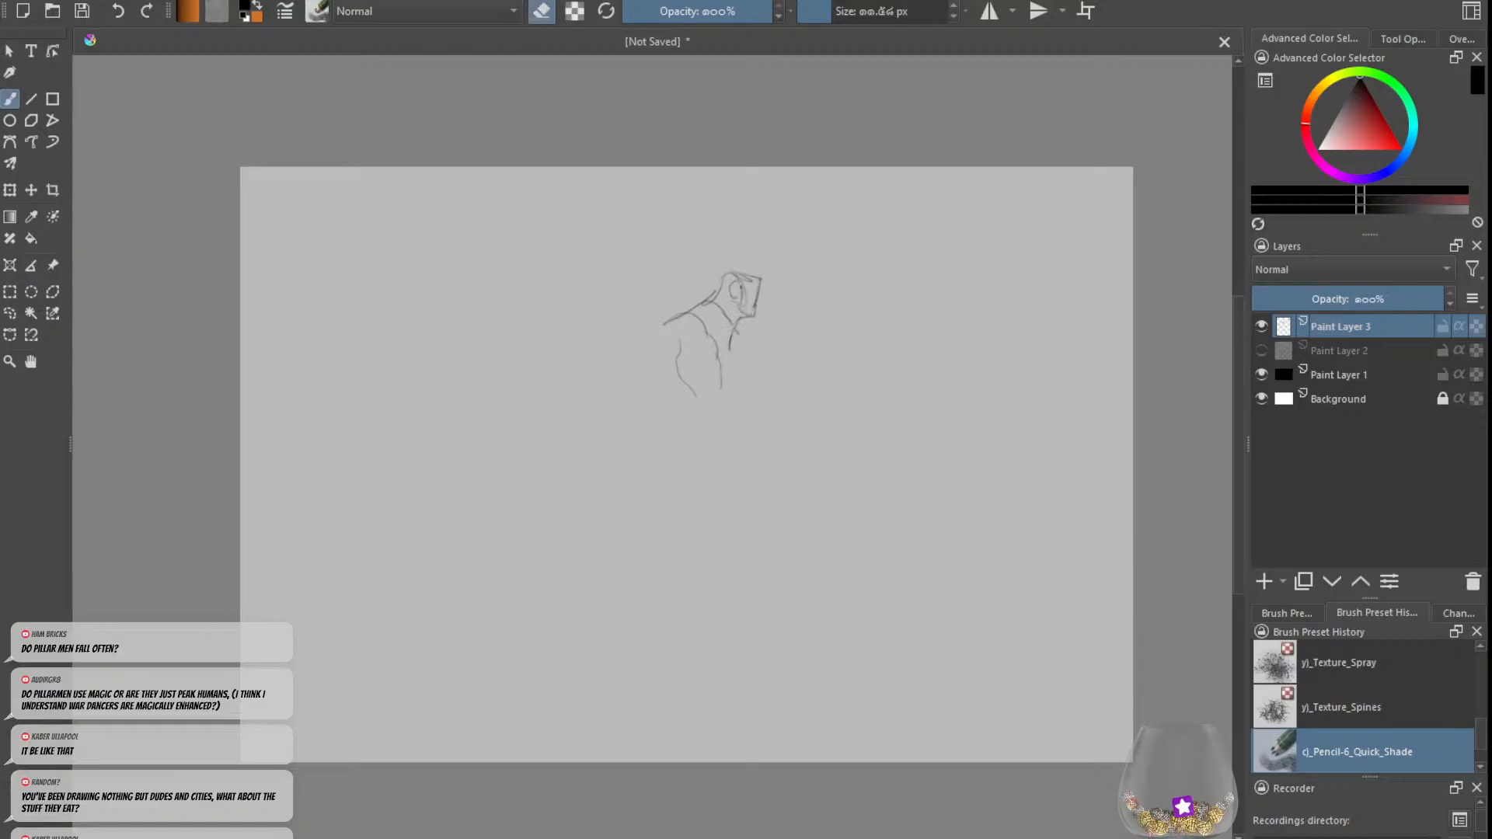
key("e")
key("e")
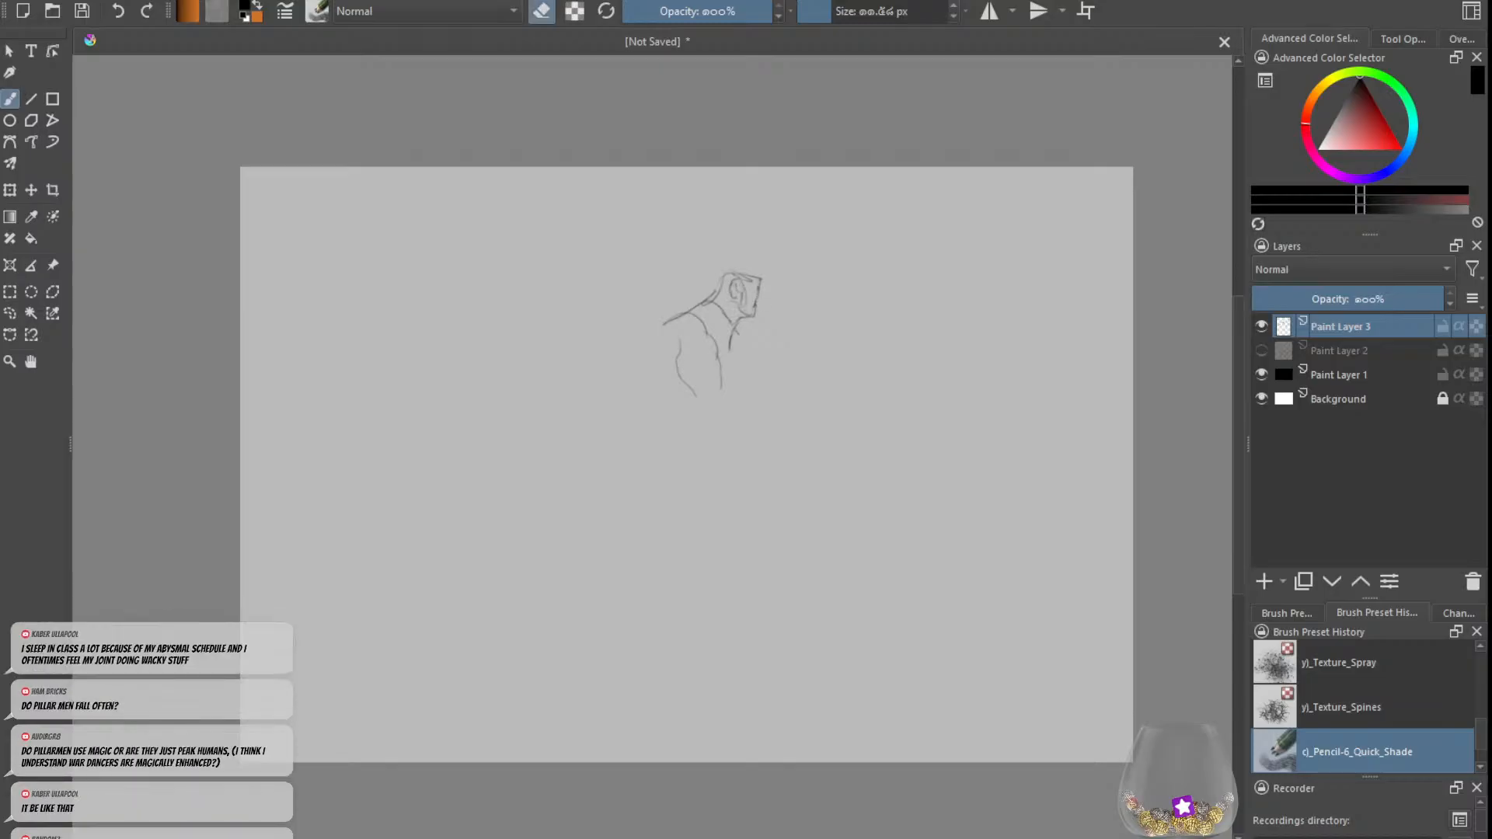
key("e")
key("e")
key("e")
key("e")
key("e")
left_click_drag(732, 272, 761, 277)
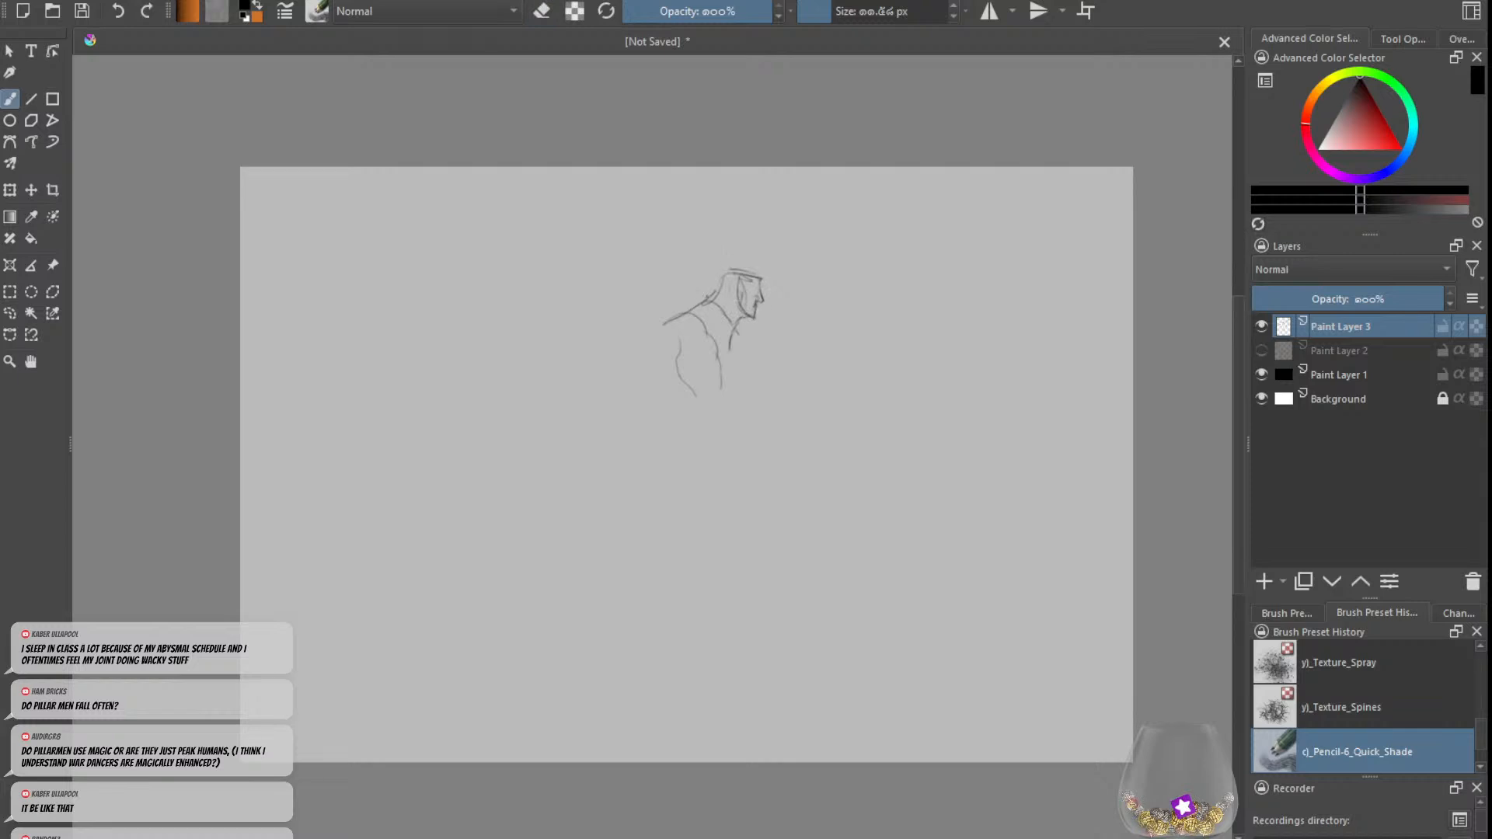
Step: Try shoulder and chest contours around the hunched figure's upper body
mouse_move(665, 329)
left_mouse_down()
mouse_move(683, 351)
mouse_move(754, 352)
mouse_move(770, 379)
left_mouse_up()
left_click_drag(679, 342, 659, 360)
key("ctrl+z")
key("ctrl+z")
key("ctrl+z")
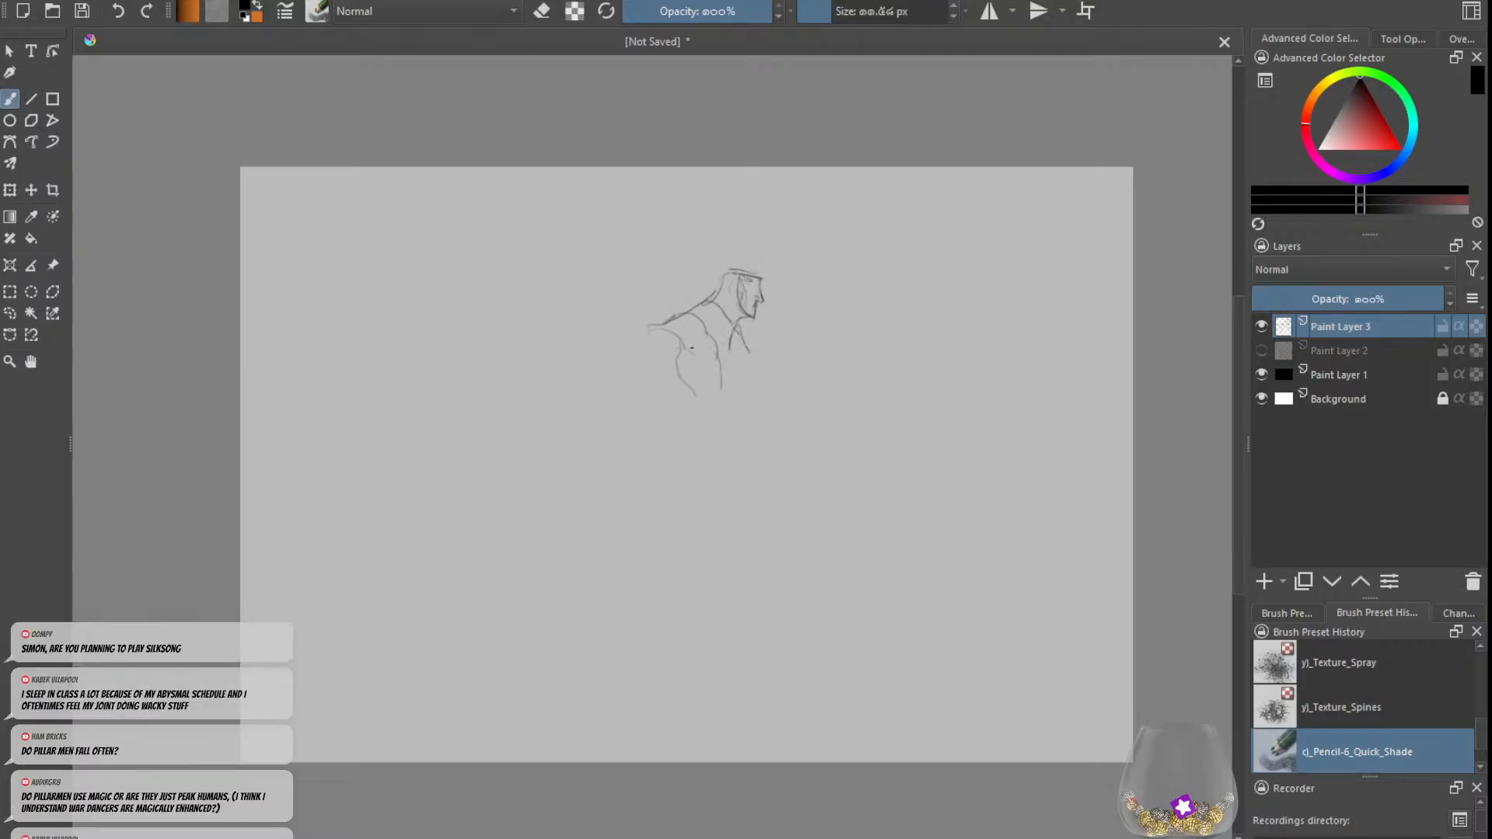
Step: Erase the hunched head-and-shoulders sketch with an enlarged eraser and return to drawing mode
key("e")
left_click_drag(850, 7, 882, 12)
mouse_move(734, 296)
left_mouse_down()
mouse_move(752, 253)
mouse_move(678, 371)
mouse_move(738, 323)
left_mouse_up()
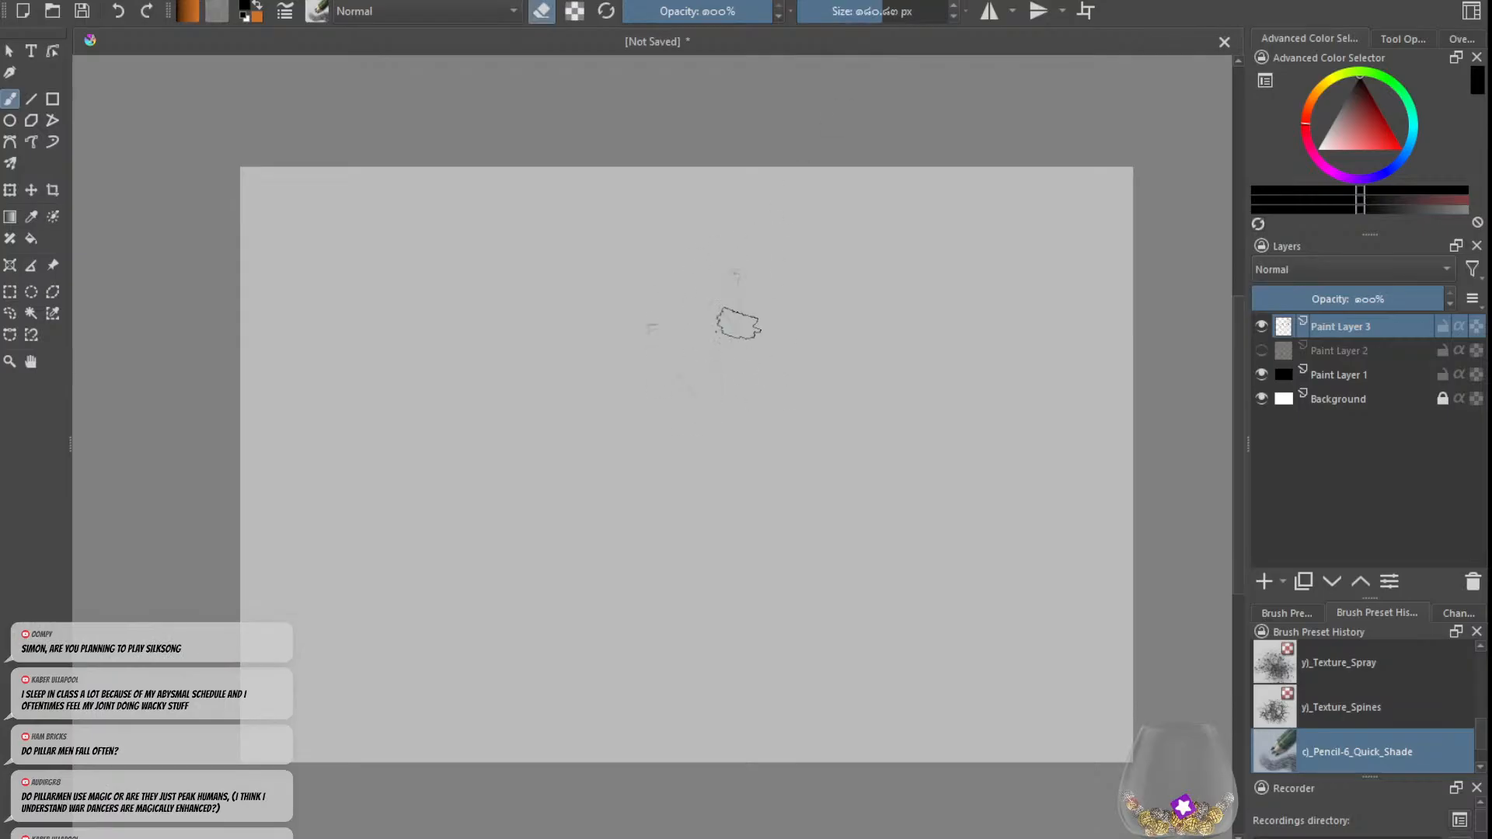
key("e")
Step: Set a thicker brush and sketch a stooping figure's long rounded head and far shoulder toward the canvas's right side
mouse_move(865, 10)
left_mouse_down()
mouse_move(835, 18)
mouse_move(846, 31)
left_mouse_up()
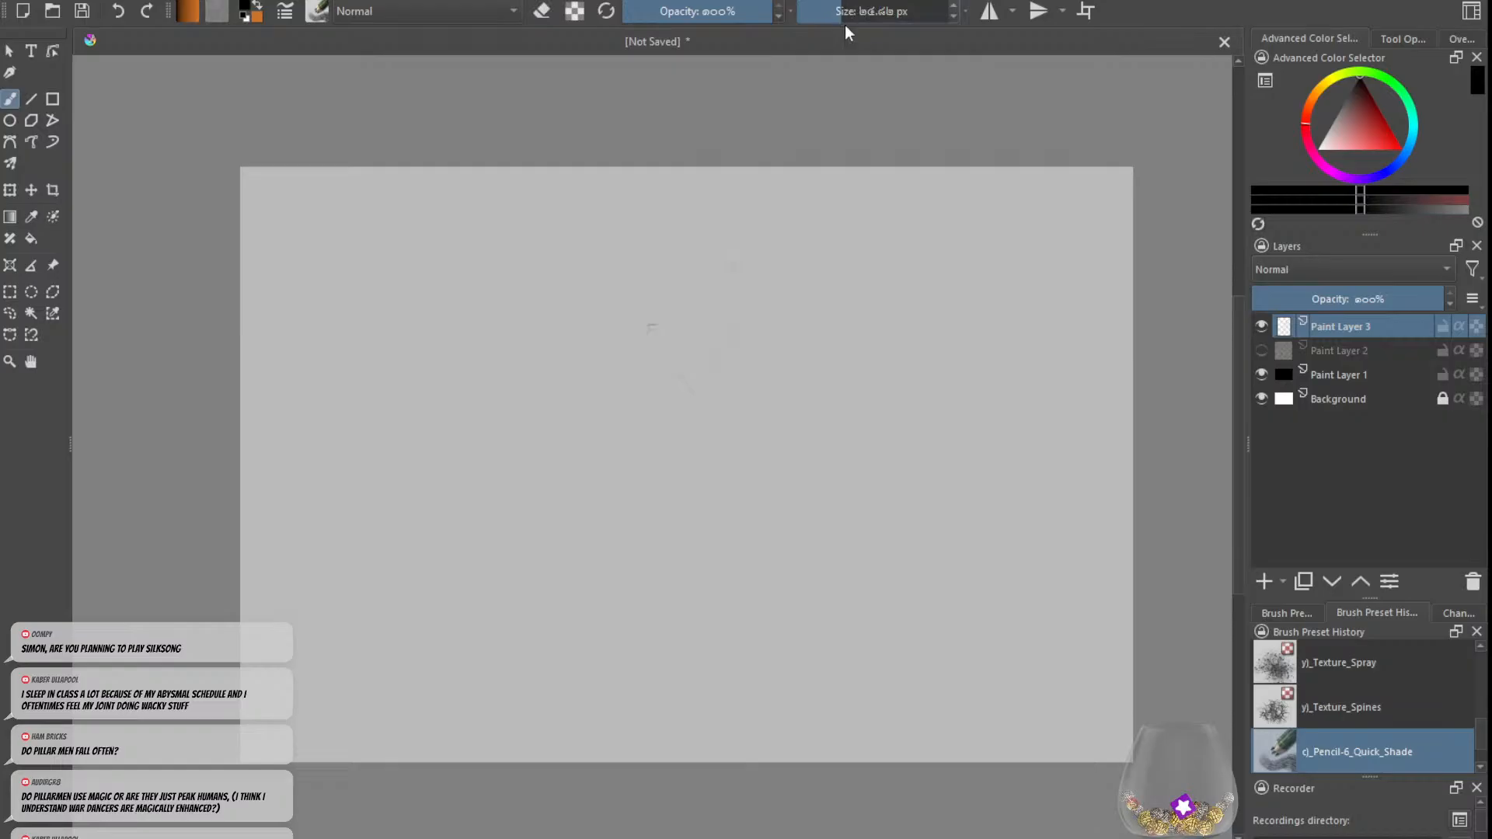
mouse_move(841, 345)
left_mouse_down()
mouse_move(839, 313)
mouse_move(861, 302)
mouse_move(855, 363)
left_mouse_up()
key("ctrl+z")
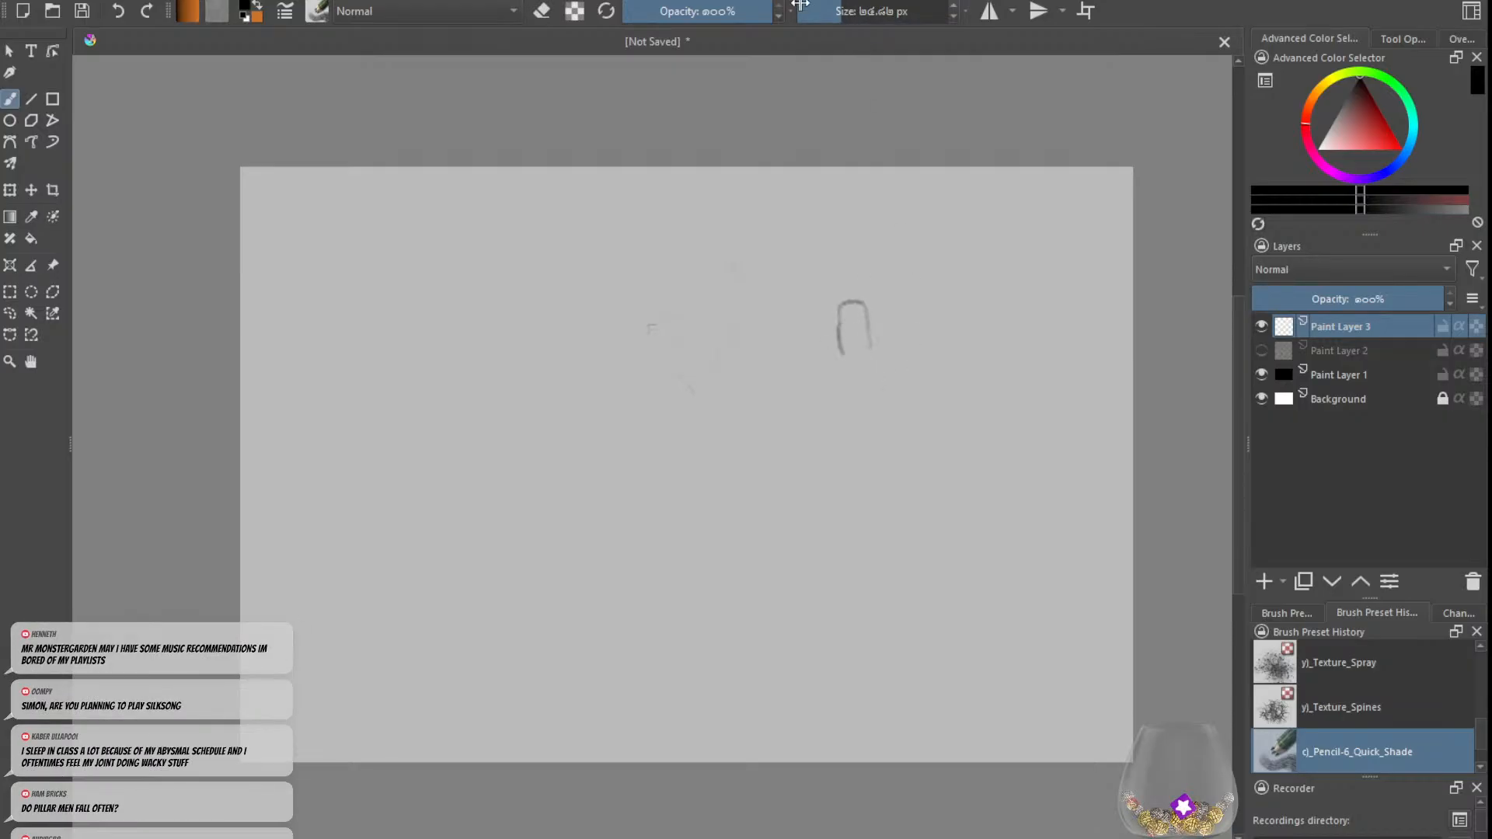
left_click_drag(842, 14, 832, 15)
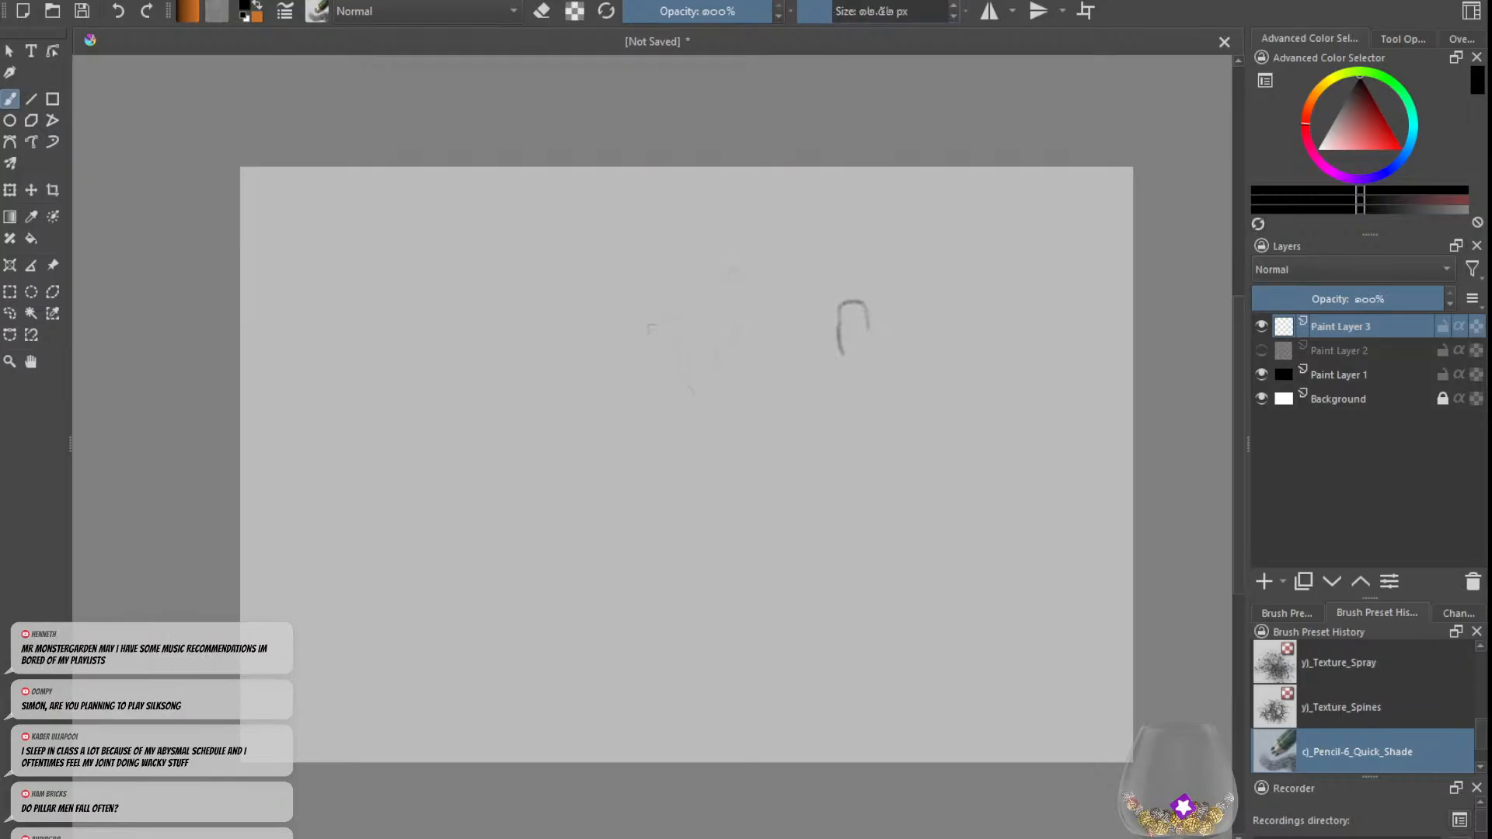
left_click(840, 13)
mouse_move(866, 317)
left_mouse_down()
mouse_move(873, 415)
mouse_move(856, 425)
left_mouse_up()
mouse_move(822, 337)
left_mouse_down()
mouse_move(841, 406)
mouse_move(854, 394)
left_mouse_up()
Step: Sketch the stooping figure's right-side shoulder and a long arm bent at the elbow, hanging to a hand
mouse_move(862, 307)
left_mouse_down()
mouse_move(886, 348)
mouse_move(811, 348)
mouse_move(873, 323)
mouse_move(885, 336)
mouse_move(911, 460)
left_mouse_up()
mouse_move(877, 346)
left_mouse_down()
mouse_move(898, 428)
mouse_move(877, 504)
left_mouse_up()
left_click_drag(906, 428, 880, 548)
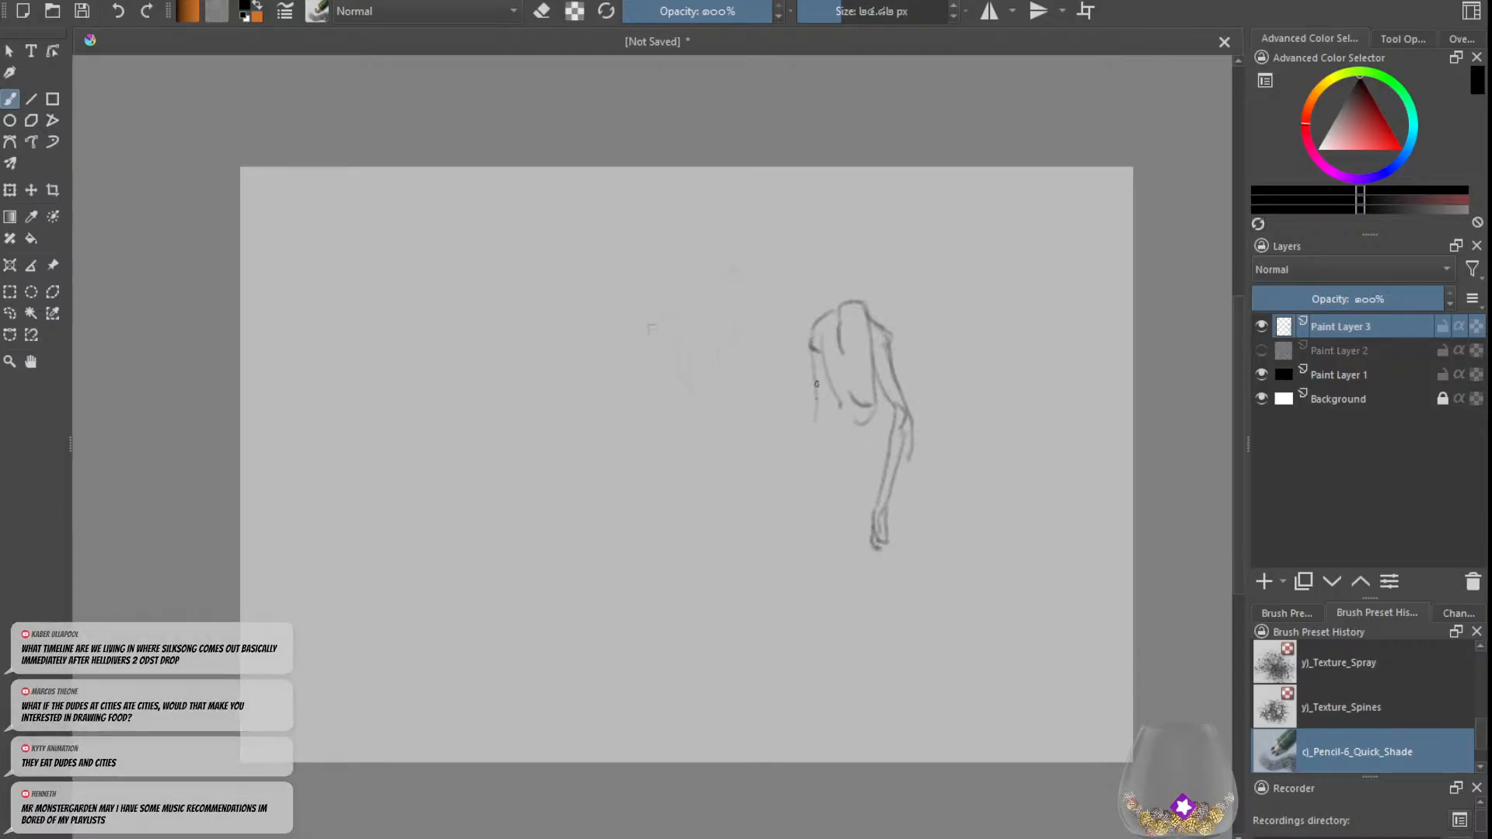
Step: Sketch the stooping figure's left-side arm hanging long and straight down to a hand
left_click_drag(816, 389, 798, 513)
mouse_move(826, 430)
left_mouse_down()
mouse_move(795, 531)
mouse_move(814, 531)
left_mouse_up()
key("ctrl+z")
key("ctrl+z")
mouse_move(801, 496)
left_mouse_down()
mouse_move(801, 547)
mouse_move(814, 480)
left_mouse_up()
key("e")
key("e")
Step: Add finger detail to the stooping figure's right-side hand and sharpen the elbow and forearm above it
key("e")
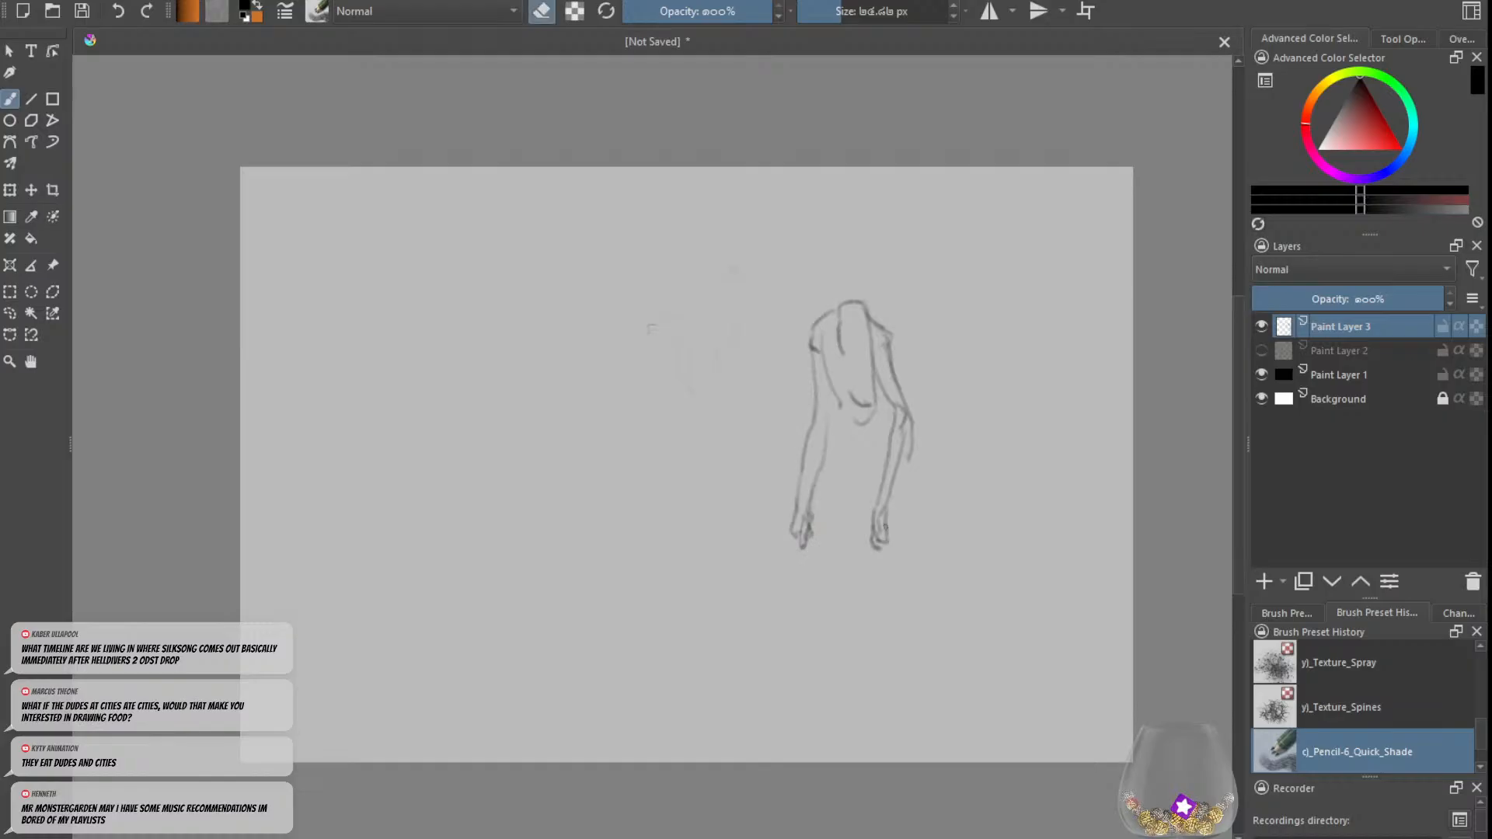
key("e")
mouse_move(869, 533)
left_mouse_down()
mouse_move(867, 555)
mouse_move(887, 531)
left_mouse_up()
key("e")
mouse_move(901, 453)
left_mouse_down()
mouse_move(896, 476)
mouse_move(912, 435)
mouse_move(886, 493)
left_mouse_up()
key("e")
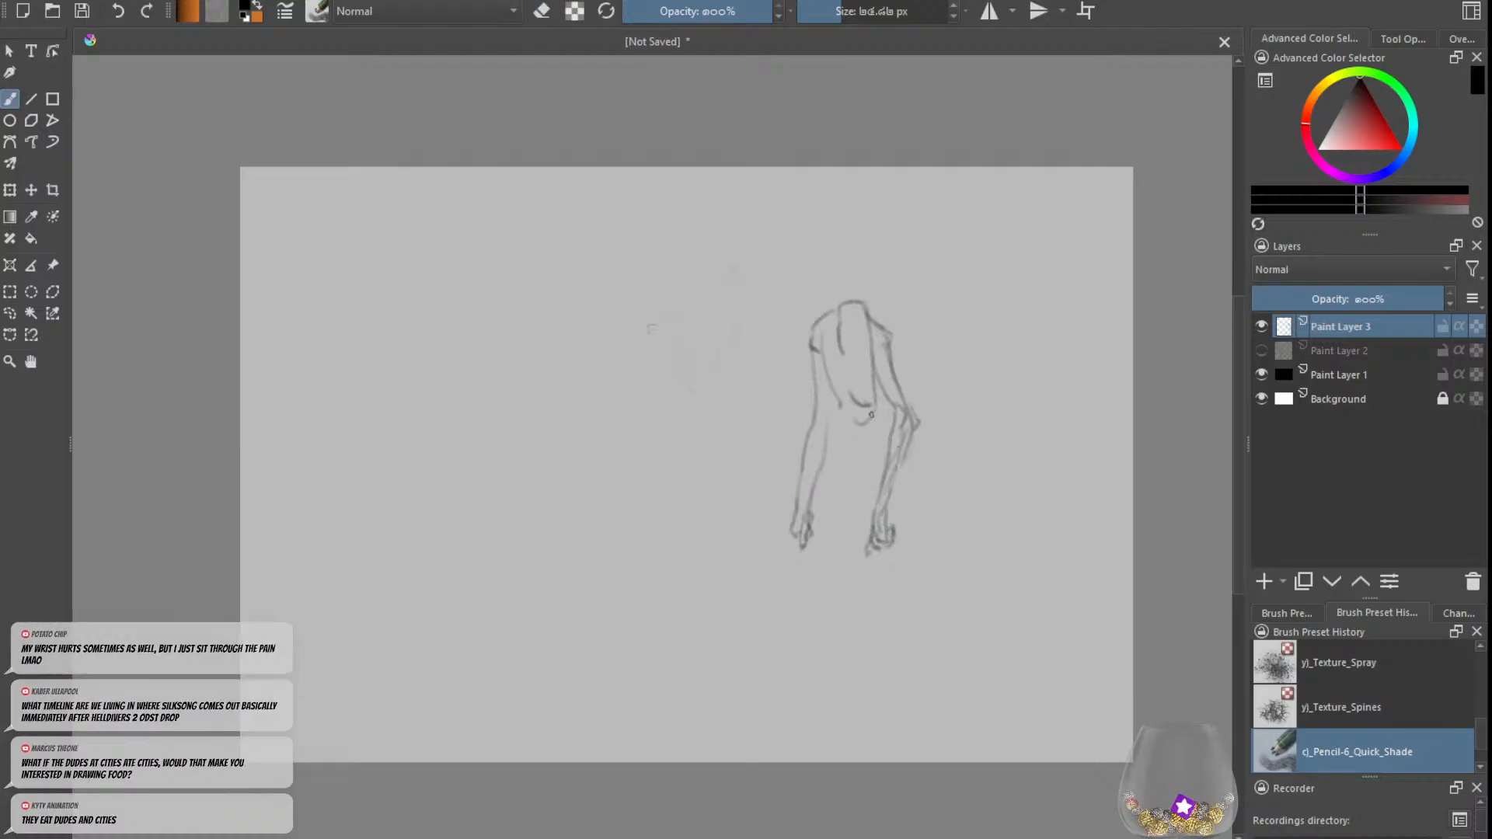
Step: Try face marks and a looping line over the stooping figure's head, and undo the recent strokes
key("ctrl+z")
mouse_move(834, 382)
left_mouse_down()
mouse_move(857, 434)
mouse_move(837, 397)
mouse_move(840, 414)
left_mouse_up()
key("ctrl+z")
left_click_drag(868, 341, 855, 361)
mouse_move(821, 266)
left_mouse_down()
mouse_move(882, 296)
mouse_move(760, 454)
mouse_move(474, 762)
left_mouse_up()
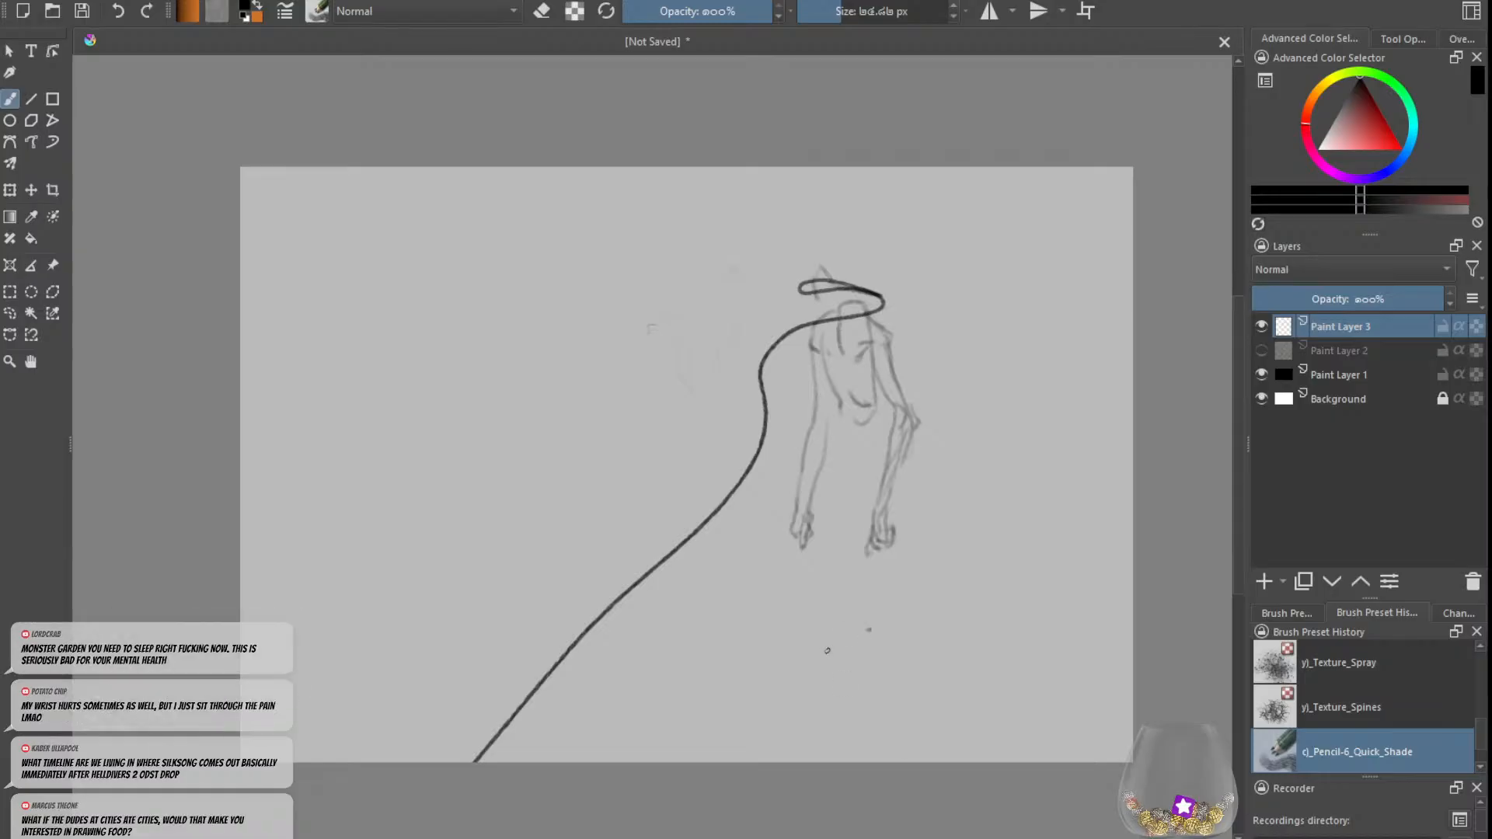
key("ctrl+z")
key("ctrl+z")
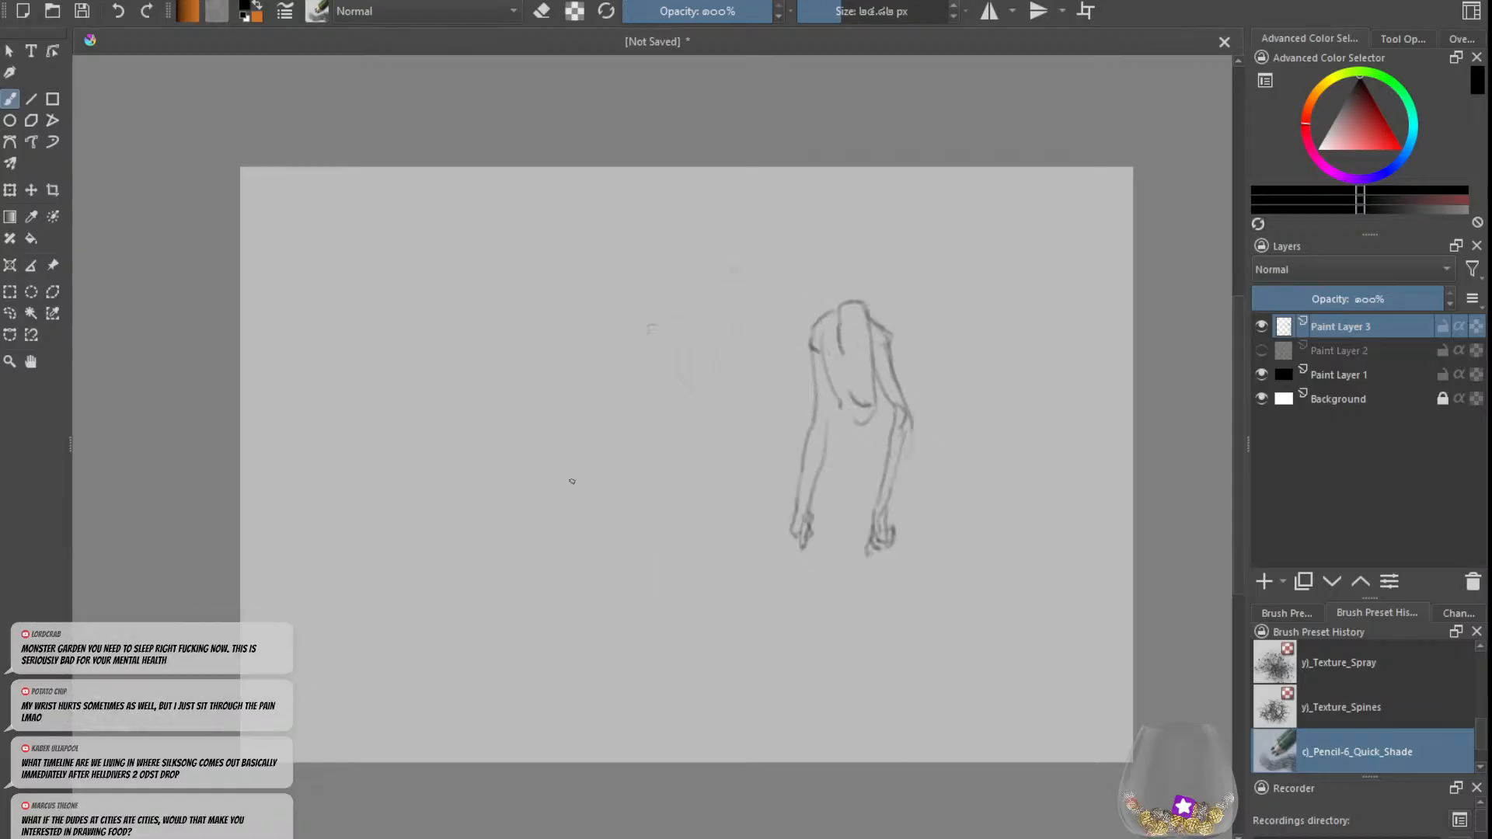
key("ctrl+z")
key("ctrl+z")
key("ctrl+z")
key("ctrl+z")
key("ctrl+z")
left_click_drag(680, 838, 642, 838)
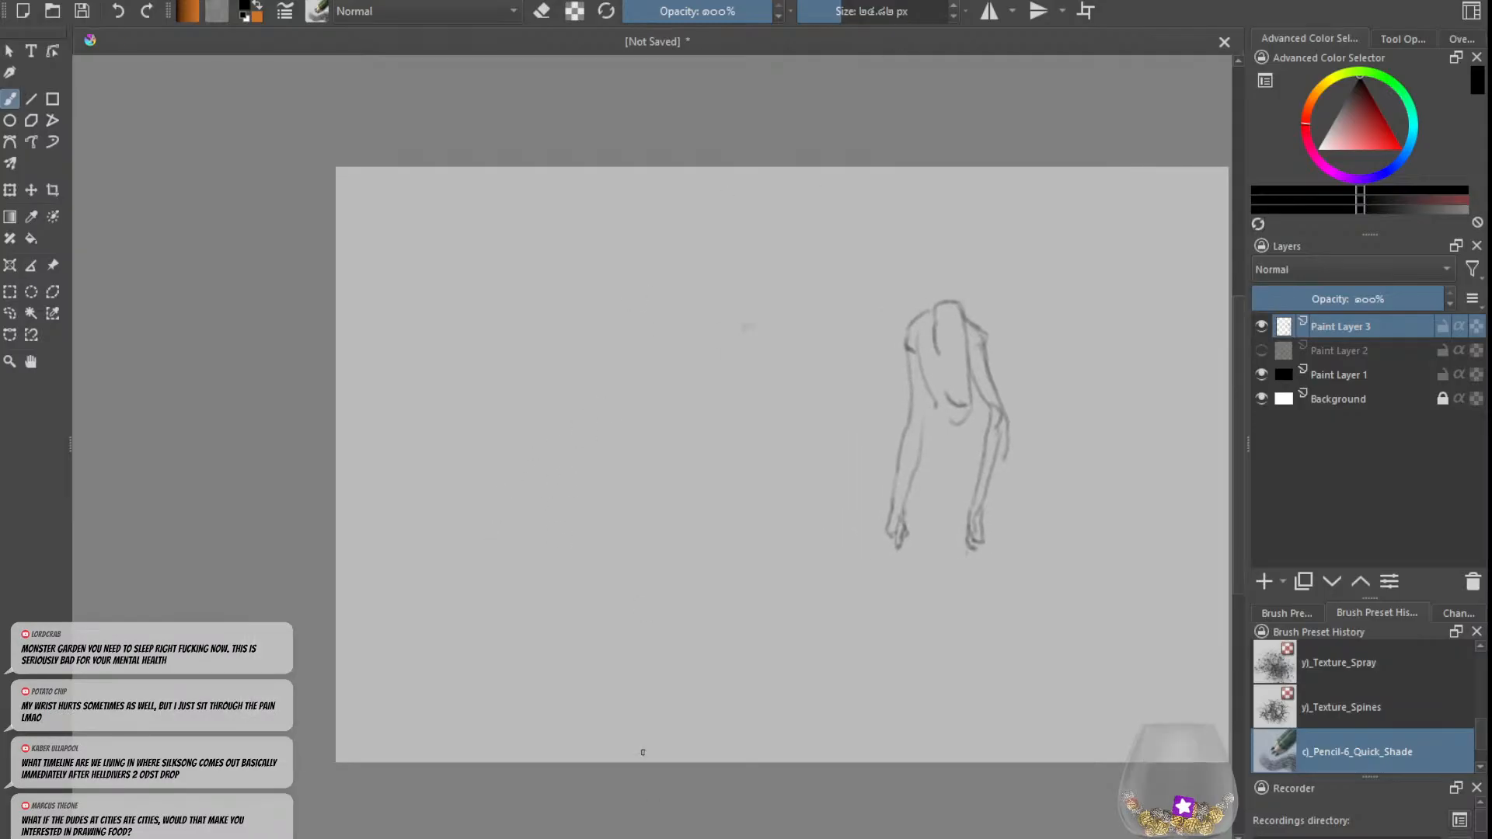
mouse_move(633, 315)
left_mouse_down()
mouse_move(669, 346)
mouse_move(586, 355)
mouse_move(588, 371)
left_mouse_up()
key("ctrl+z")
key("ctrl+z")
Step: Reduce the brush size and sketch a small creature head with face guide lines and a narrow snout in the canvas's empty left half
left_click(815, 11)
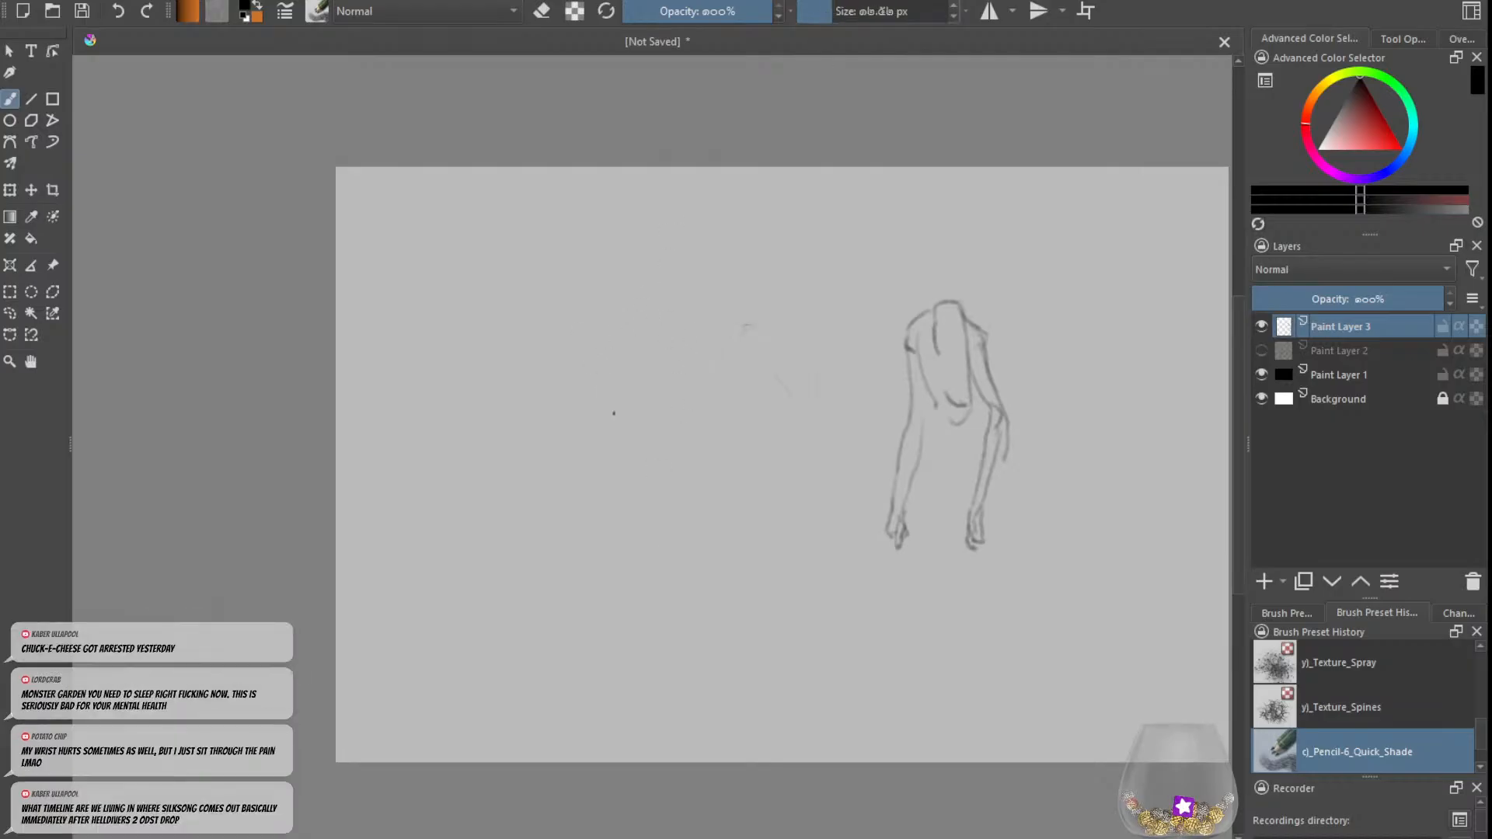
mouse_move(686, 397)
left_mouse_down()
mouse_move(680, 358)
mouse_move(645, 359)
mouse_move(658, 392)
left_mouse_up()
mouse_move(669, 361)
left_mouse_down()
mouse_move(670, 395)
mouse_move(694, 372)
mouse_move(674, 423)
left_mouse_up()
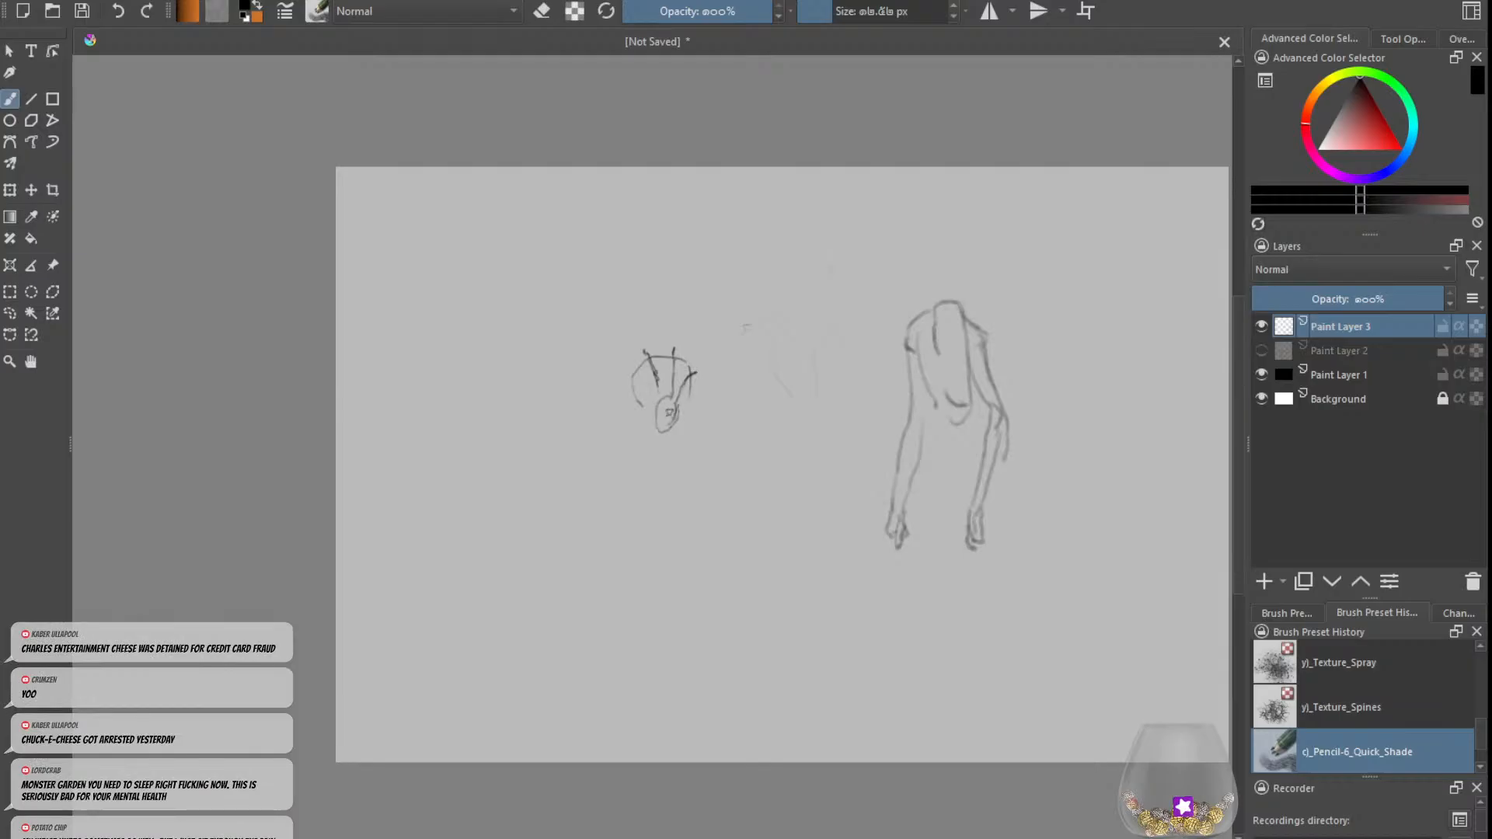
key("ctrl+z")
key("ctrl+z")
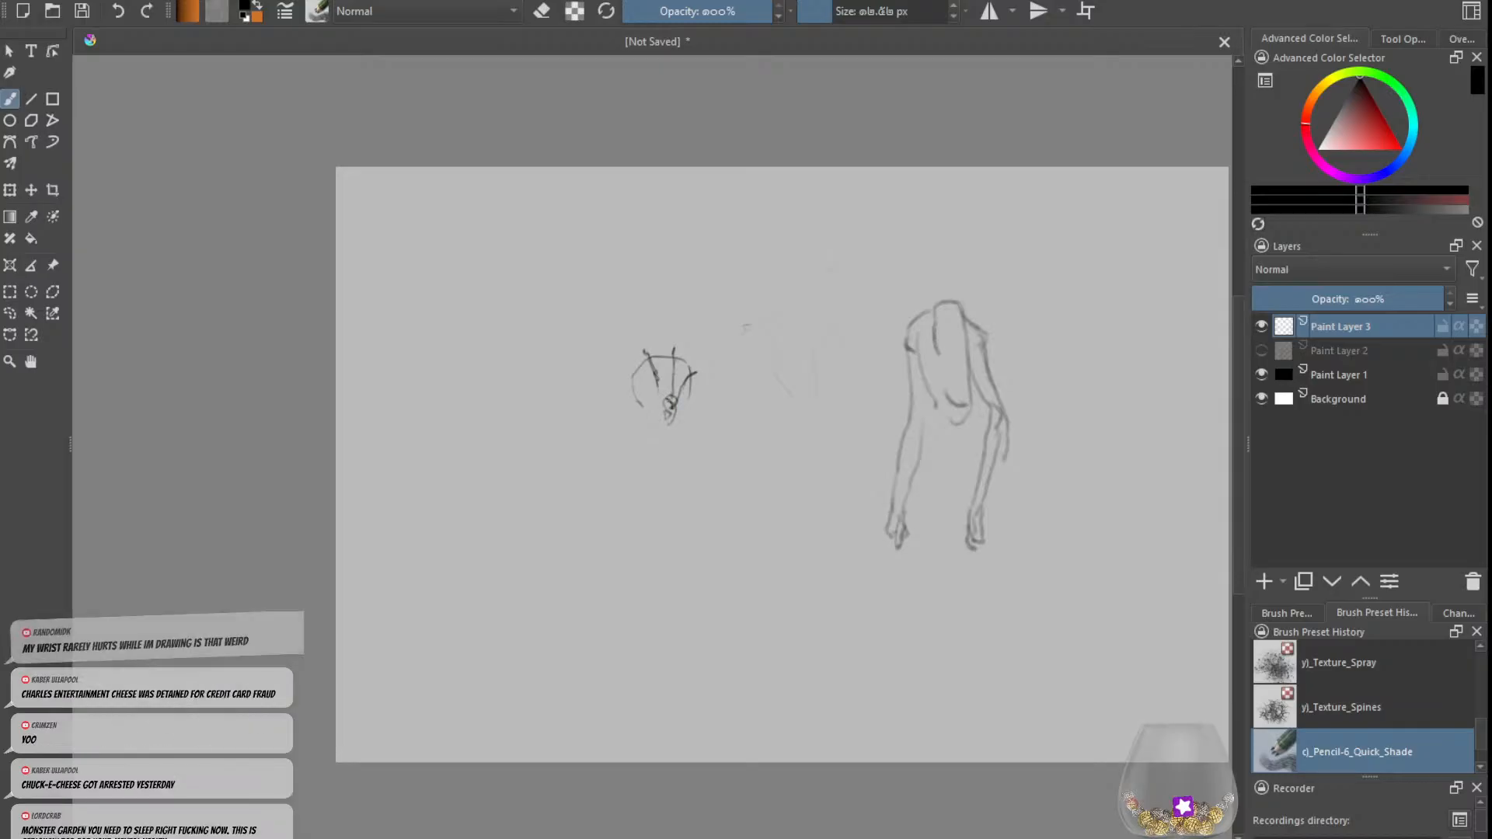
Step: Add a curving jaw and chest line below the head and a neck line rising behind it
mouse_move(630, 394)
left_mouse_down()
mouse_move(700, 413)
mouse_move(688, 431)
mouse_move(627, 443)
mouse_move(619, 475)
mouse_move(575, 414)
left_mouse_up()
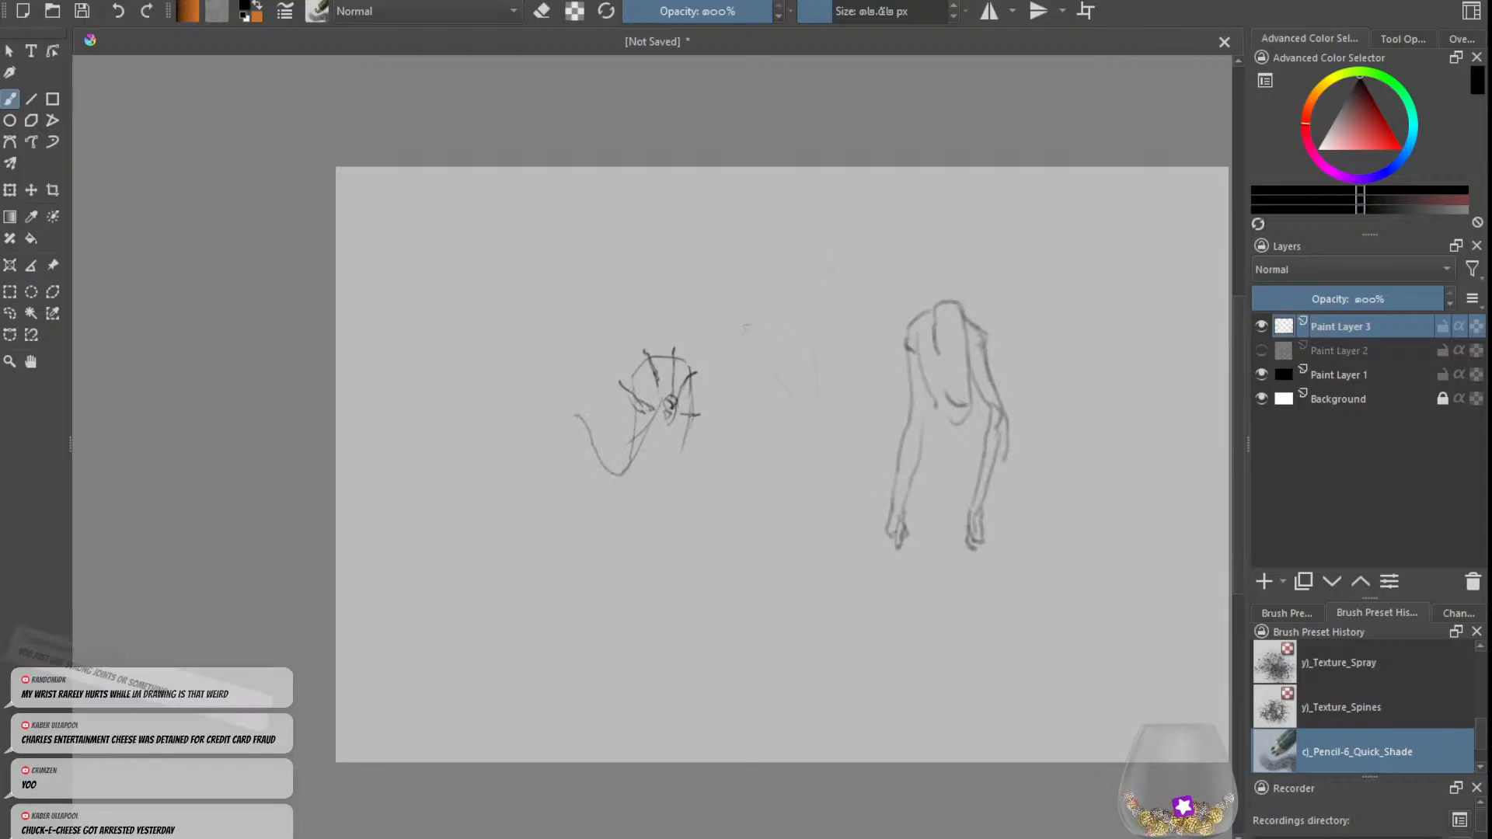
mouse_move(678, 474)
left_mouse_down()
mouse_move(657, 483)
mouse_move(656, 427)
mouse_move(578, 309)
mouse_move(592, 317)
left_mouse_up()
key("ctrl+z")
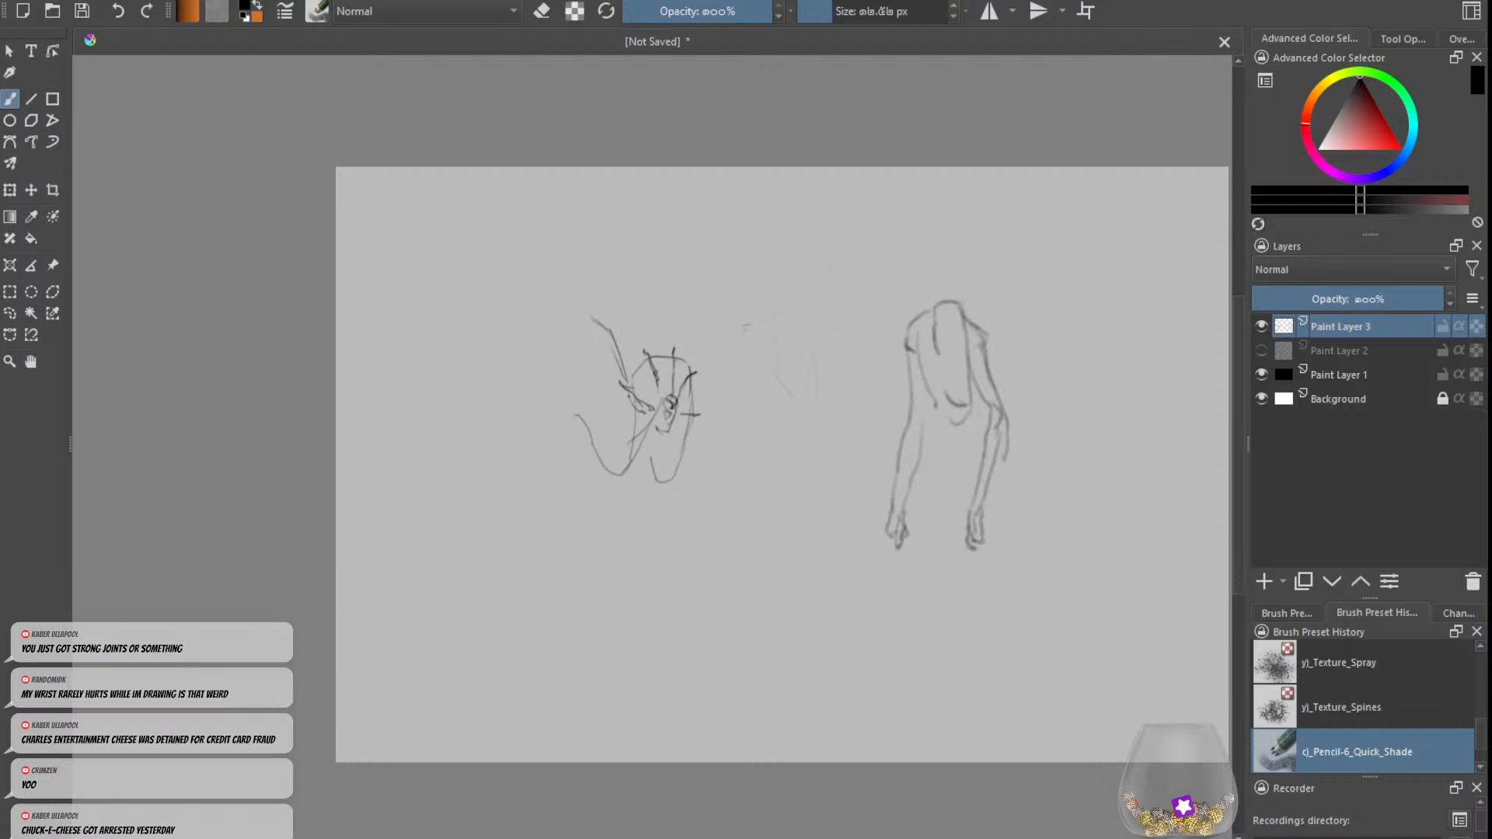
Step: Sketch a small boxy joint with parallel bars at the end of the chest curve, left of the head
mouse_move(630, 400)
left_mouse_down()
mouse_move(624, 417)
mouse_move(558, 406)
left_mouse_up()
mouse_move(551, 378)
left_mouse_down()
mouse_move(573, 400)
mouse_move(559, 418)
left_mouse_up()
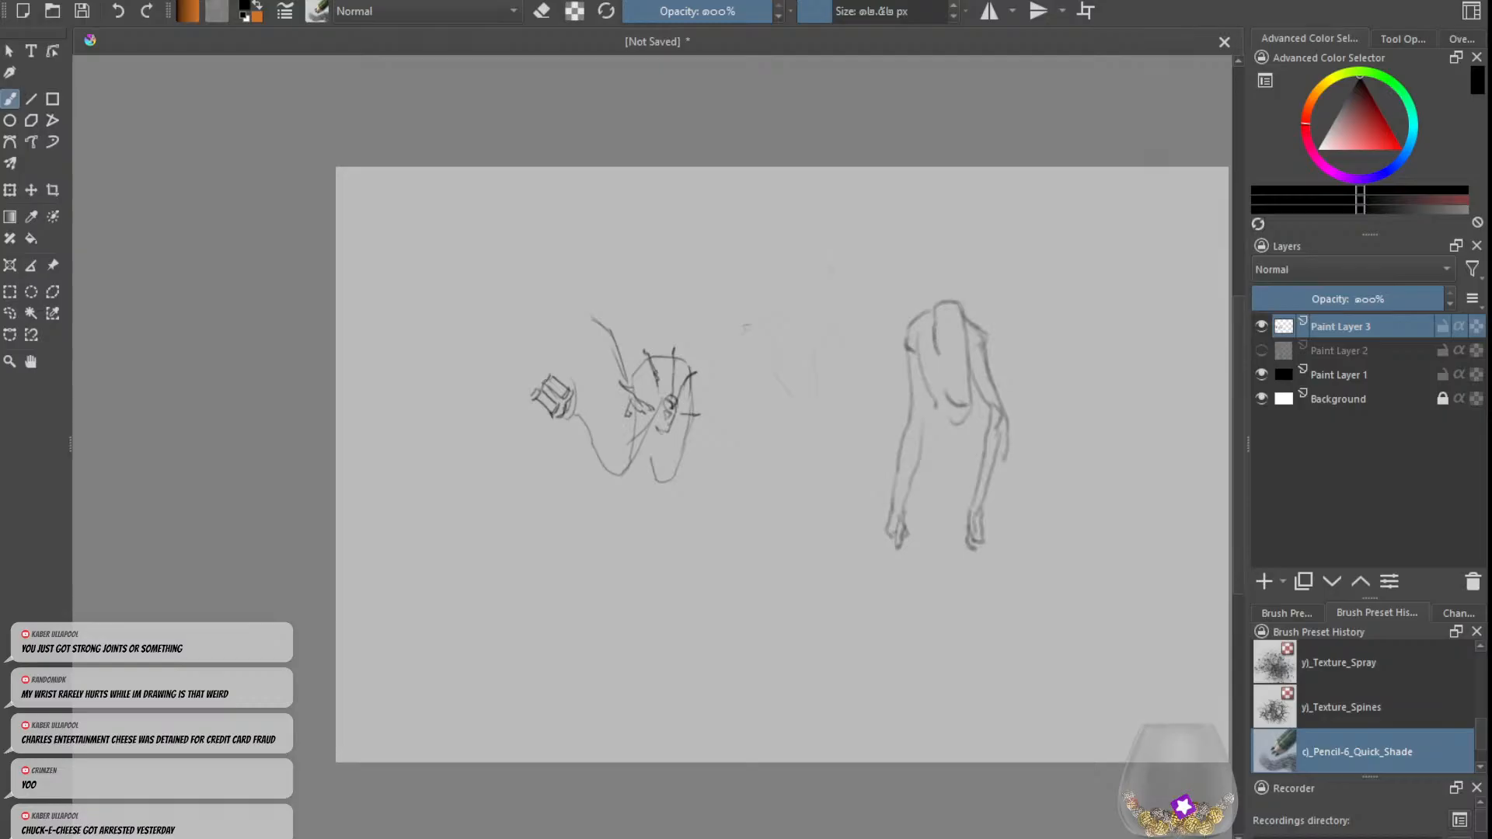
key("ctrl+z")
mouse_move(548, 370)
left_mouse_down()
mouse_move(576, 389)
mouse_move(567, 367)
mouse_move(561, 380)
left_mouse_up()
key("ctrl+z")
key("ctrl+z")
key("ctrl+z")
Step: Draw a curved upper limb running from the boxy joint to a round knob farther left
mouse_move(541, 385)
left_mouse_down()
mouse_move(555, 415)
mouse_move(486, 412)
mouse_move(465, 377)
left_mouse_up()
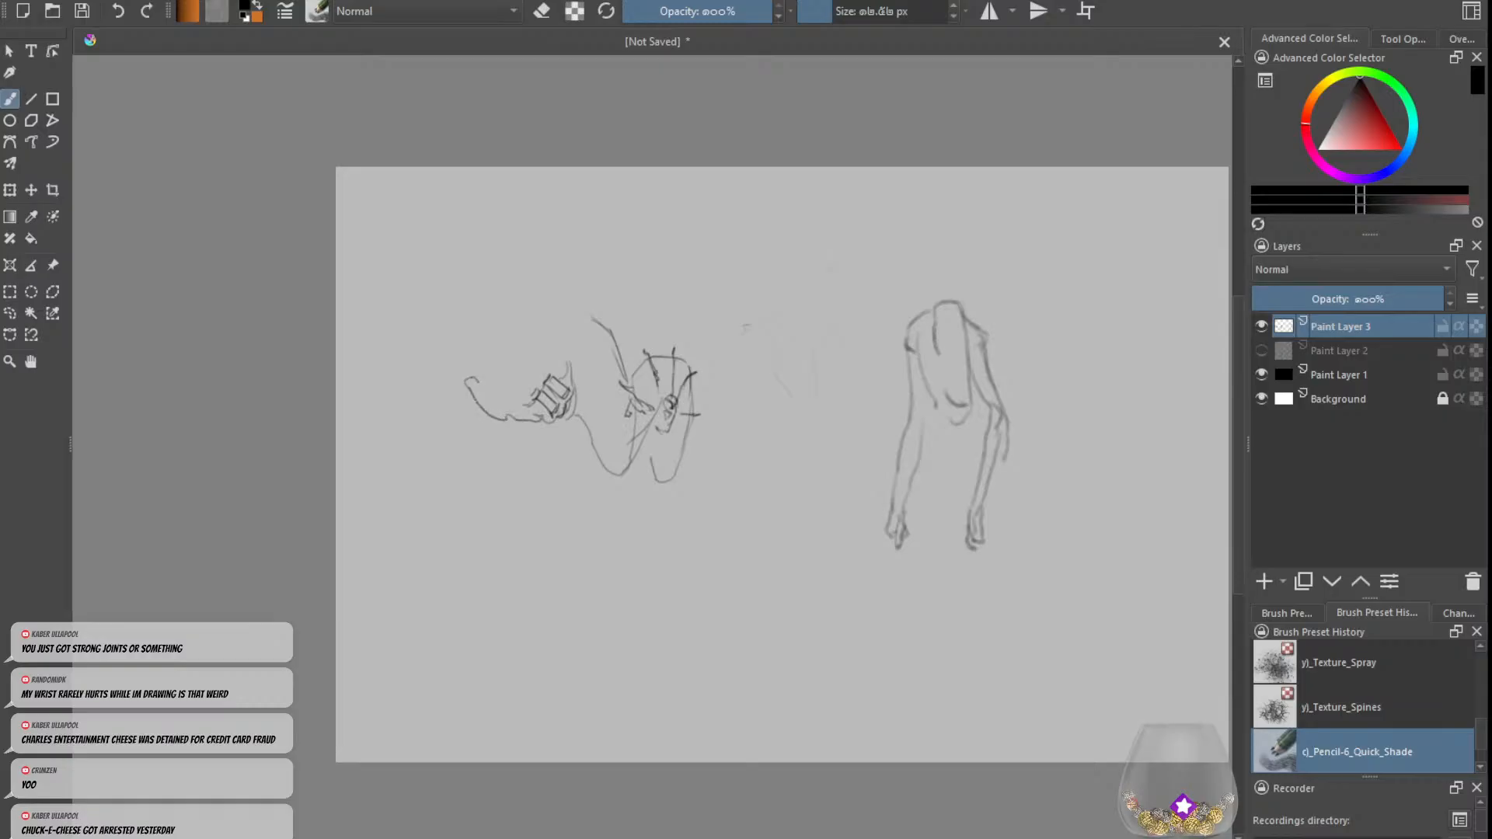
key("ctrl+z")
mouse_move(539, 420)
left_mouse_down()
mouse_move(458, 378)
mouse_move(460, 359)
mouse_move(521, 406)
mouse_move(507, 403)
mouse_move(468, 376)
mouse_move(529, 397)
mouse_move(488, 399)
mouse_move(502, 404)
mouse_move(467, 376)
mouse_move(492, 396)
mouse_move(481, 384)
left_mouse_up()
key("ctrl+z")
key("ctrl+z")
key("e")
key("e")
Step: Extend a thin double-lined lower limb down from the round knob and finish it with a clawed foot
mouse_move(522, 402)
left_mouse_down()
mouse_move(474, 374)
mouse_move(523, 411)
mouse_move(468, 359)
mouse_move(467, 386)
mouse_move(446, 373)
mouse_move(466, 367)
mouse_move(451, 329)
mouse_move(452, 487)
left_mouse_up()
key("ctrl+z")
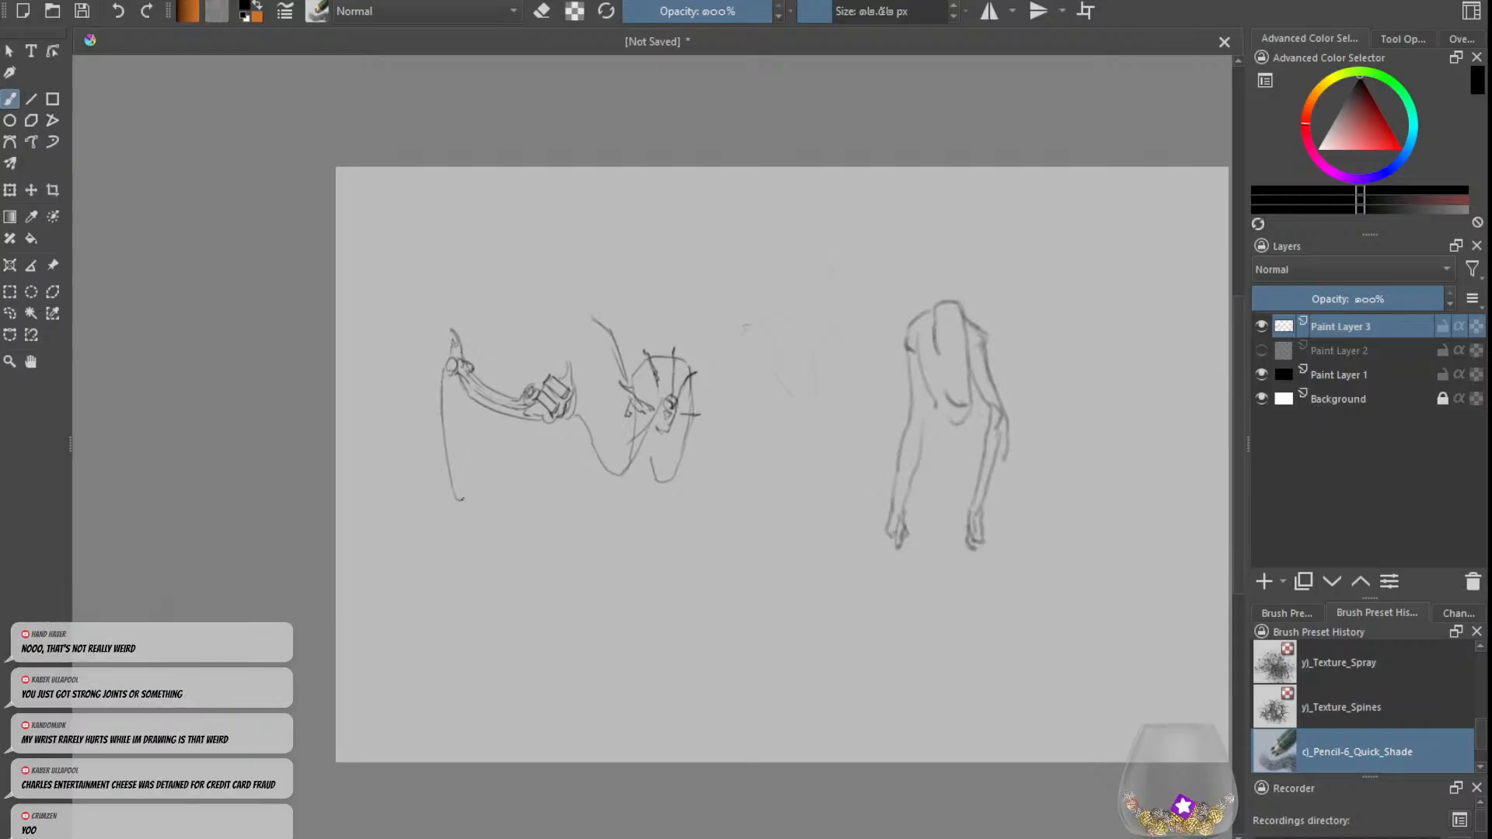
mouse_move(445, 384)
left_mouse_down()
mouse_move(458, 489)
mouse_move(452, 454)
left_mouse_up()
mouse_move(498, 475)
left_mouse_down()
mouse_move(505, 513)
mouse_move(480, 505)
left_mouse_up()
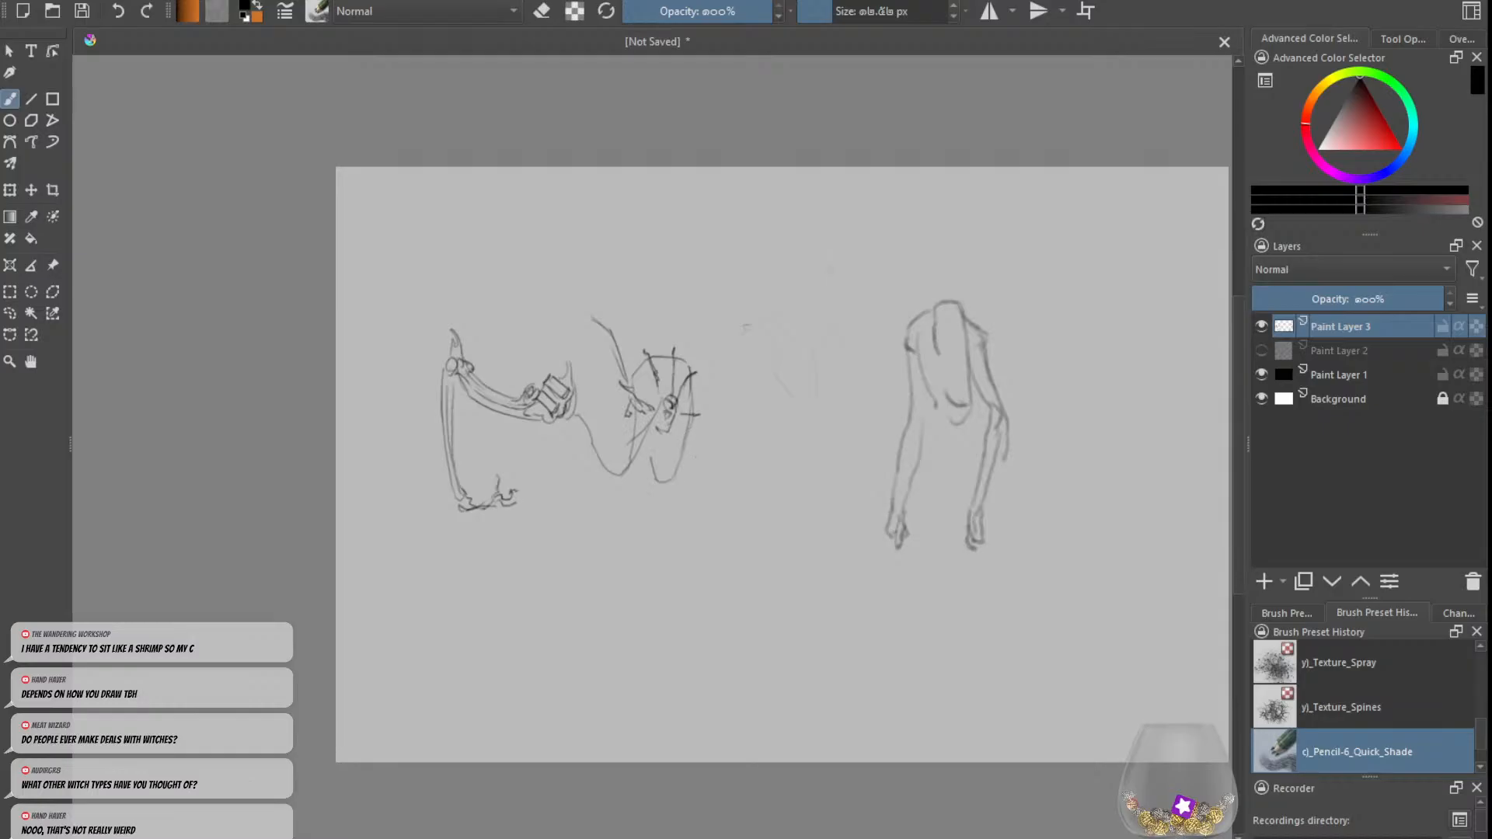
Step: Refine the creature's snout and draw a long back line from the neck over the hump to the rump
left_click_drag(676, 424, 667, 475)
key("ctrl+z")
left_click_drag(678, 417, 668, 430)
mouse_move(624, 351)
left_mouse_down()
mouse_move(635, 367)
mouse_move(582, 286)
mouse_move(441, 289)
left_mouse_up()
key("ctrl+z")
mouse_move(567, 281)
left_mouse_down()
mouse_move(428, 297)
mouse_move(404, 360)
left_mouse_up()
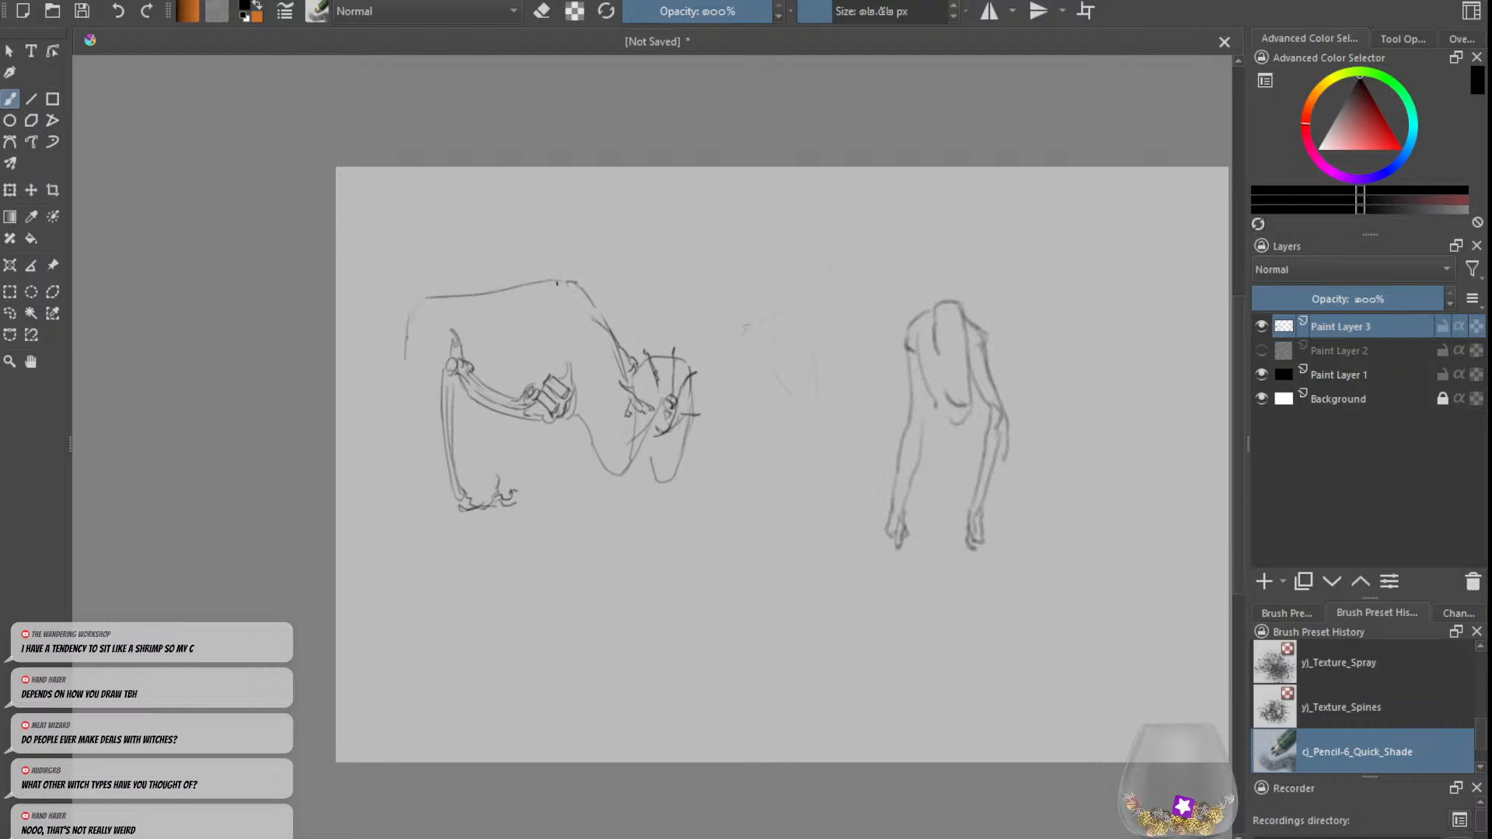
Step: Add the shoulder curve, a stitched fringe line along the flank, extra limb struts and a belly line
mouse_move(557, 282)
left_mouse_down()
mouse_move(539, 327)
mouse_move(394, 330)
mouse_move(428, 342)
left_mouse_up()
left_click_drag(412, 336, 494, 334)
left_click_drag(498, 320, 513, 334)
mouse_move(514, 320)
left_mouse_down()
mouse_move(533, 361)
mouse_move(523, 387)
left_mouse_up()
mouse_move(474, 375)
left_mouse_down()
mouse_move(533, 387)
mouse_move(524, 378)
mouse_move(520, 423)
left_mouse_up()
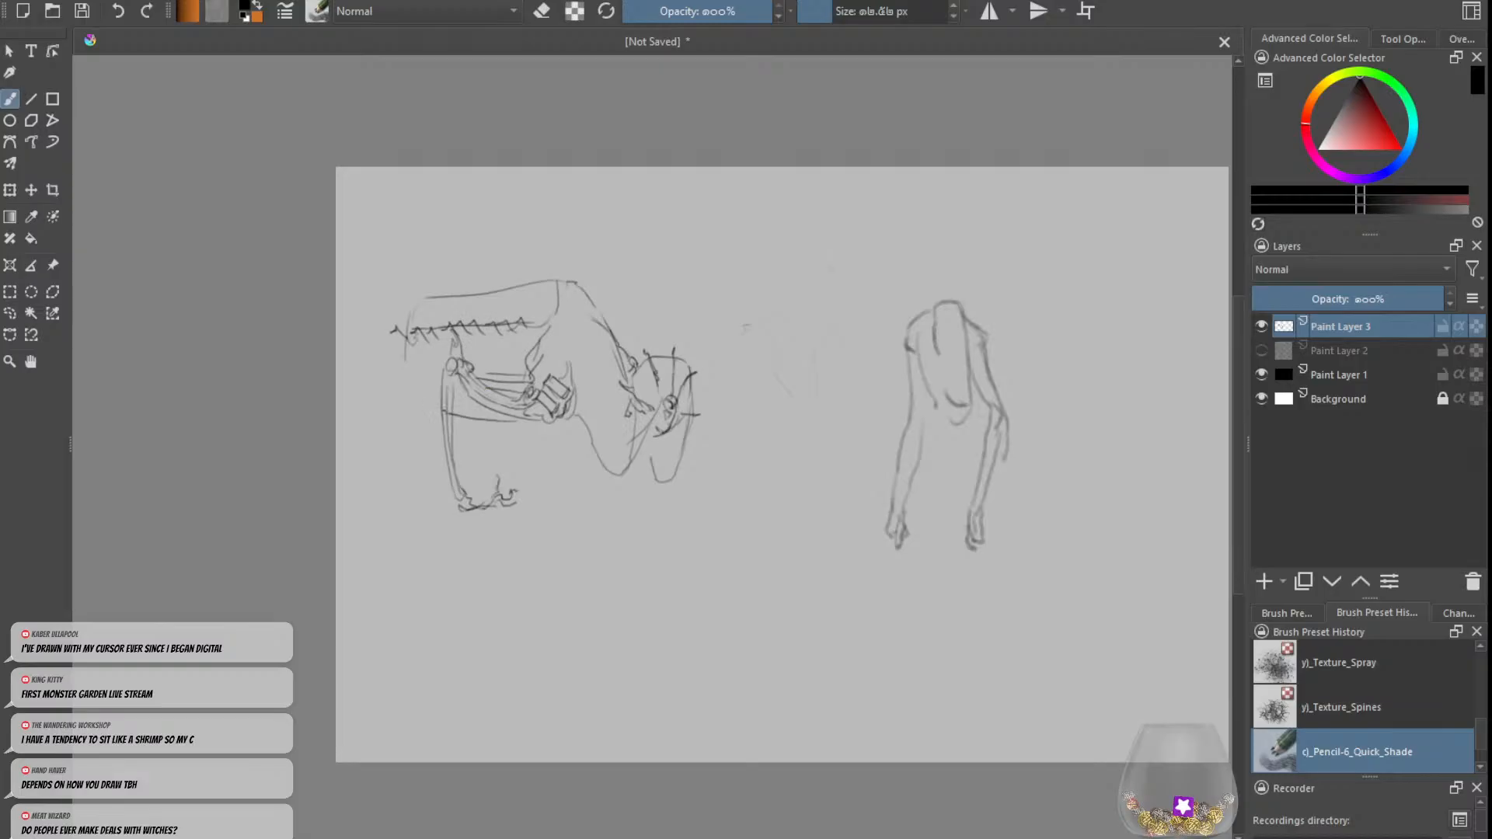
left_click_drag(395, 401, 440, 412)
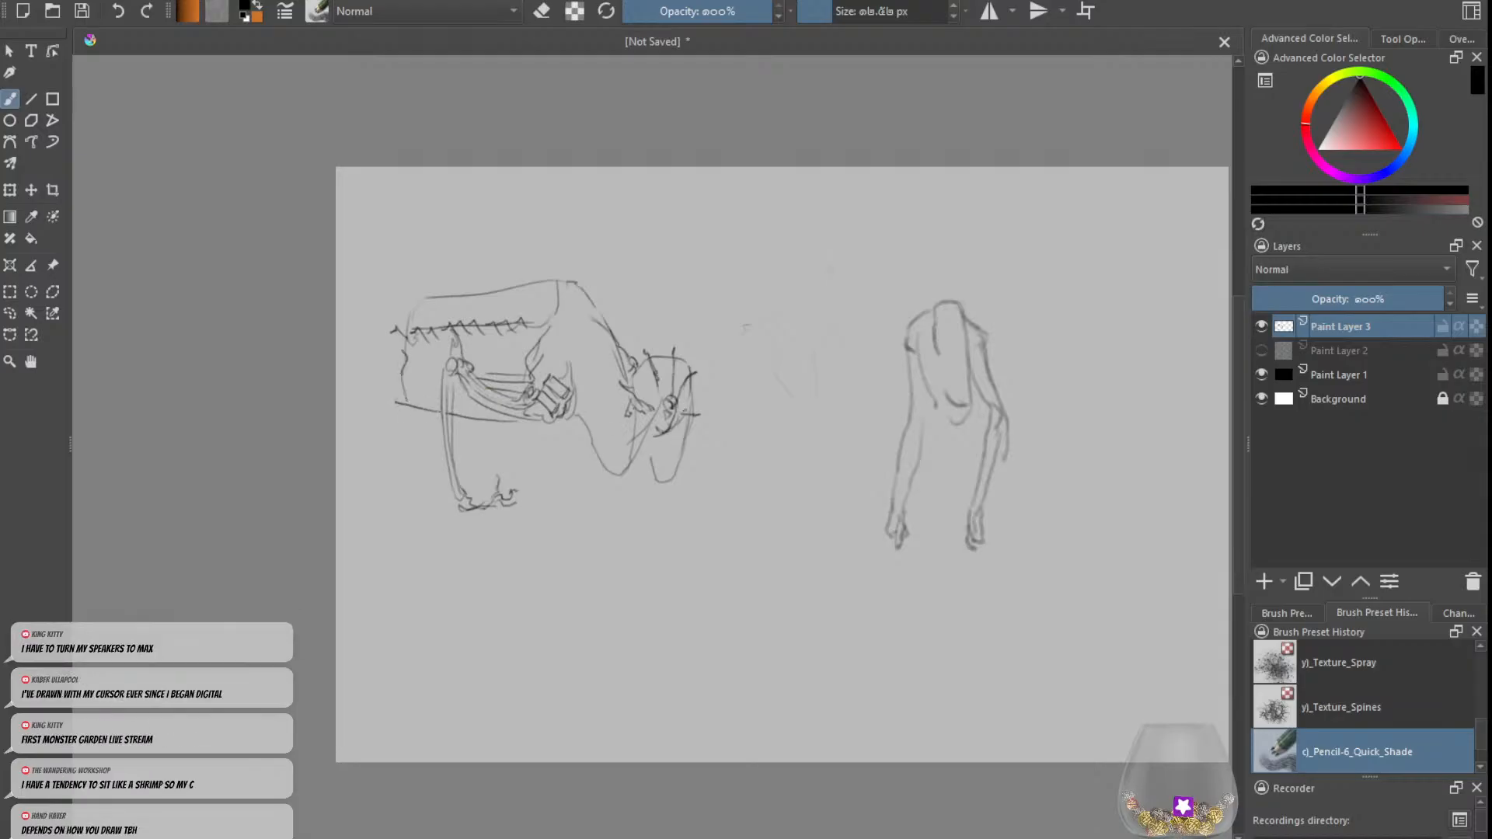
Step: Sketch a long twisting strand hanging below the creature's head and darken the neck line
left_click_drag(634, 465, 678, 541)
mouse_move(658, 478)
left_mouse_down()
mouse_move(691, 608)
mouse_move(677, 568)
mouse_move(691, 606)
mouse_move(696, 614)
left_mouse_up()
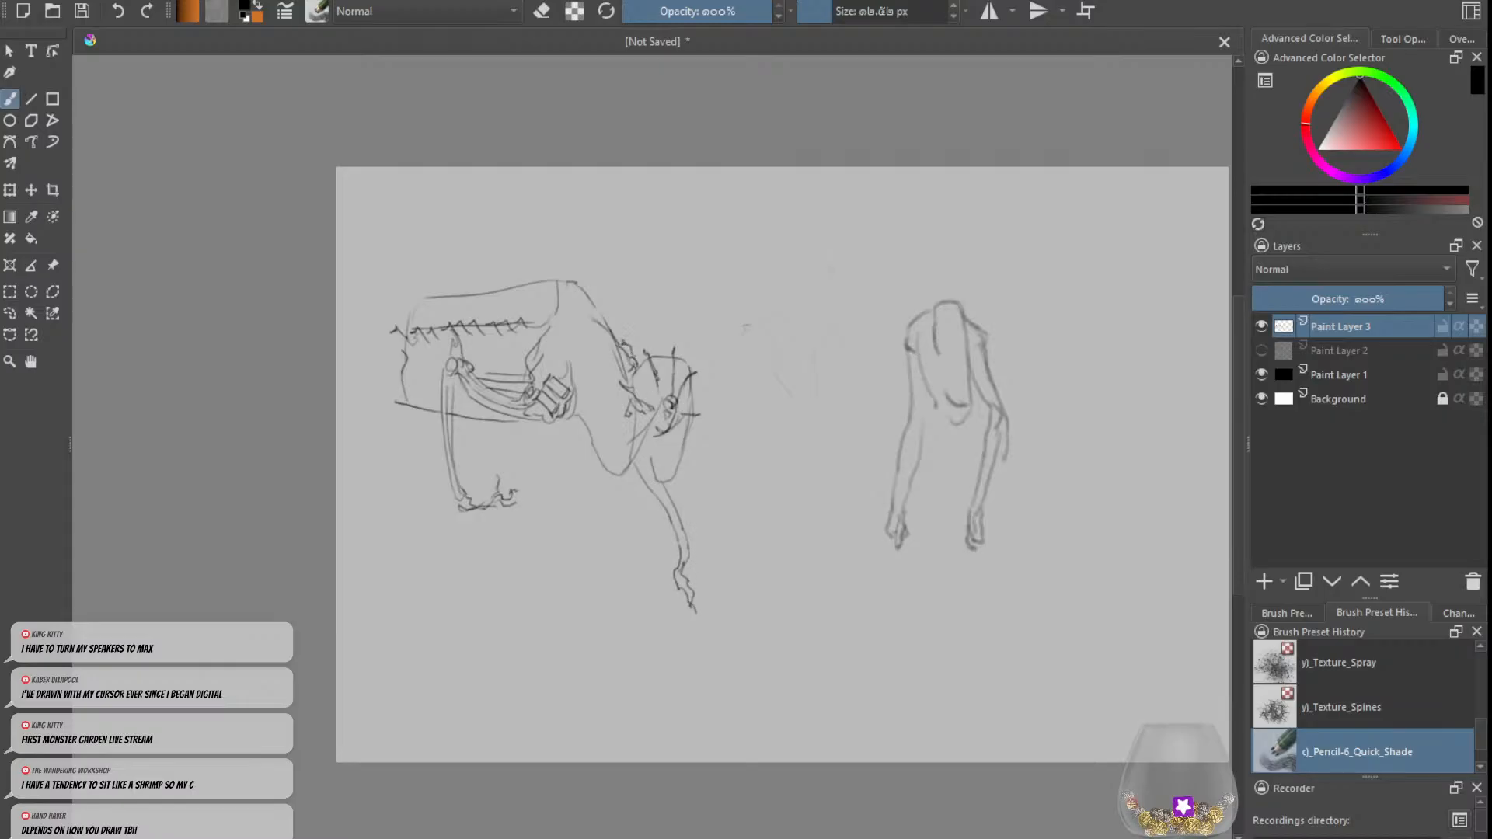
left_click_drag(607, 317, 622, 340)
Step: Sketch the creature's hind legs and far foot, and add drooping loops beneath the chest and head
mouse_move(381, 400)
left_mouse_down()
mouse_move(410, 437)
mouse_move(417, 371)
mouse_move(361, 432)
mouse_move(348, 420)
mouse_move(408, 309)
mouse_move(372, 388)
mouse_move(396, 448)
mouse_move(373, 500)
mouse_move(401, 453)
mouse_move(373, 497)
mouse_move(414, 506)
left_mouse_up()
mouse_move(490, 425)
left_mouse_down()
mouse_move(484, 468)
mouse_move(510, 476)
left_mouse_up()
mouse_move(576, 413)
left_mouse_down()
mouse_move(591, 440)
mouse_move(624, 435)
mouse_move(605, 464)
left_mouse_up()
mouse_move(614, 472)
left_mouse_down()
mouse_move(567, 398)
mouse_move(615, 487)
mouse_move(589, 511)
left_mouse_up()
left_click_drag(686, 430, 651, 516)
mouse_move(665, 432)
left_mouse_down()
mouse_move(659, 480)
mouse_move(683, 477)
left_mouse_up()
mouse_move(396, 409)
left_mouse_down()
mouse_move(343, 482)
mouse_move(337, 469)
mouse_move(424, 440)
mouse_move(395, 490)
left_mouse_up()
left_click_drag(397, 471, 416, 465)
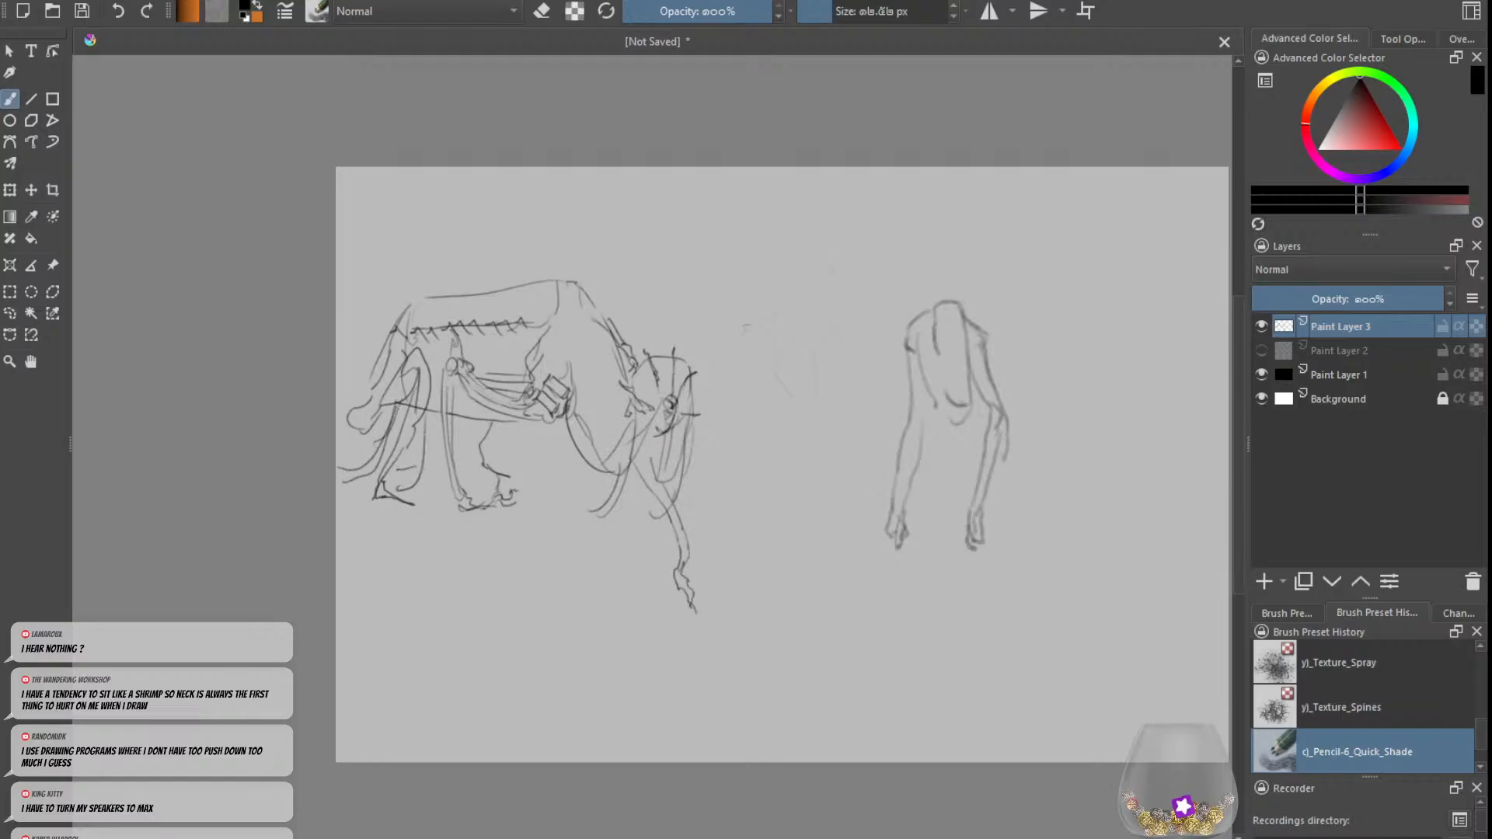
Step: Redraw the creature's belly line and double the back line between the hump and rump
left_click_drag(531, 421, 450, 417)
key("ctrl+z")
key("ctrl+z")
mouse_move(559, 289)
left_mouse_down()
mouse_move(556, 314)
mouse_move(422, 307)
left_mouse_up()
key("ctrl+z")
key("ctrl+z")
key("ctrl+z")
key("ctrl+z")
left_click_drag(421, 296, 427, 299)
key("ctrl+z")
mouse_move(554, 289)
left_mouse_down()
mouse_move(544, 311)
mouse_move(510, 292)
left_mouse_up()
key("e")
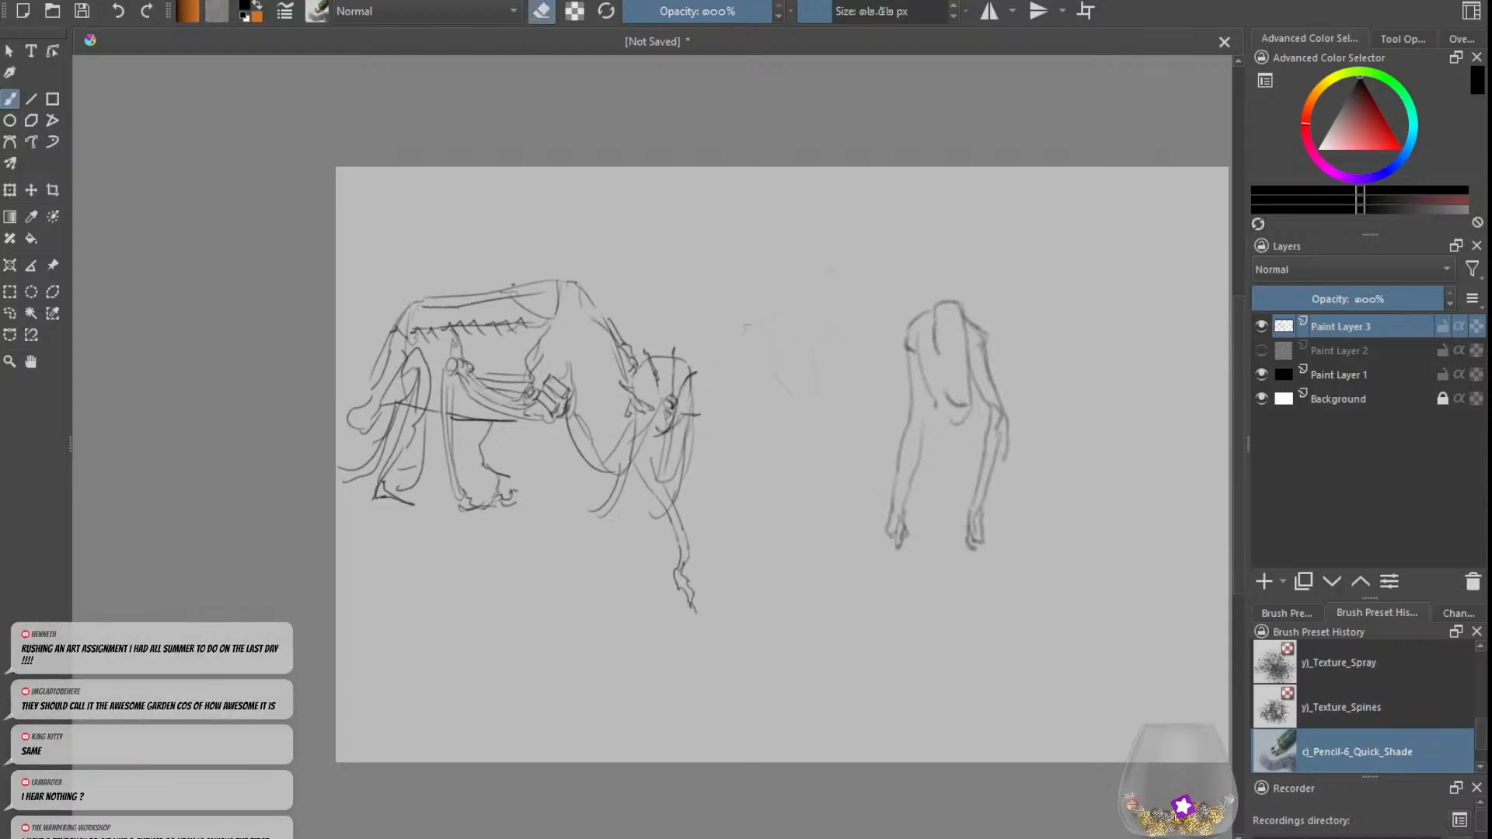
key("e")
key("ctrl+z")
Step: Cap the creature's hump with a squared peak, firm up the neck line and add strokes above the boxy joint
mouse_move(556, 287)
left_mouse_down()
mouse_move(510, 294)
mouse_move(580, 288)
mouse_move(576, 276)
mouse_move(617, 330)
left_mouse_up()
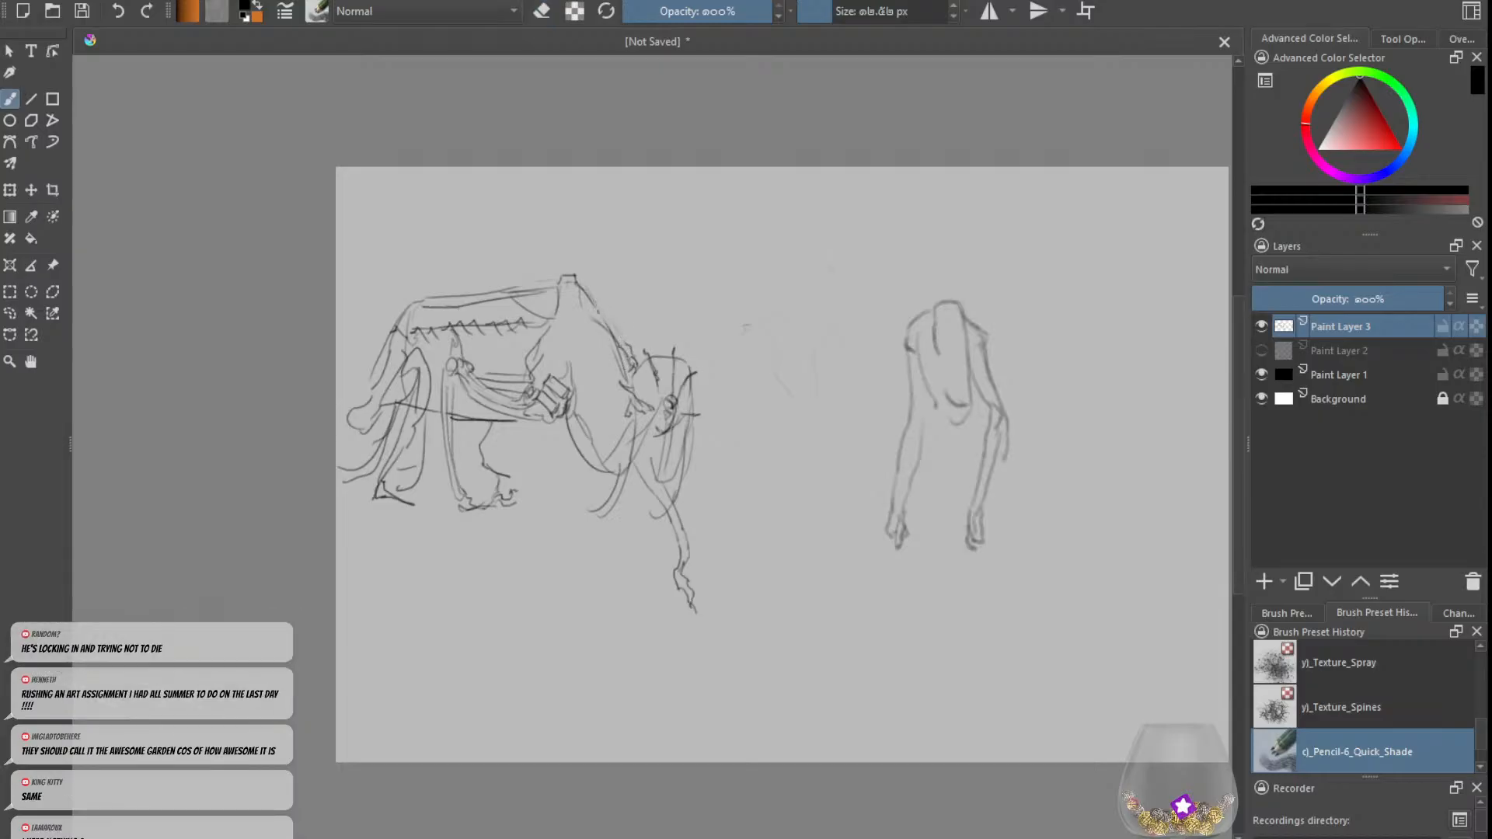
left_click_drag(592, 302, 617, 339)
key("ctrl+z")
mouse_move(549, 370)
left_mouse_down()
mouse_move(544, 383)
mouse_move(566, 353)
left_mouse_up()
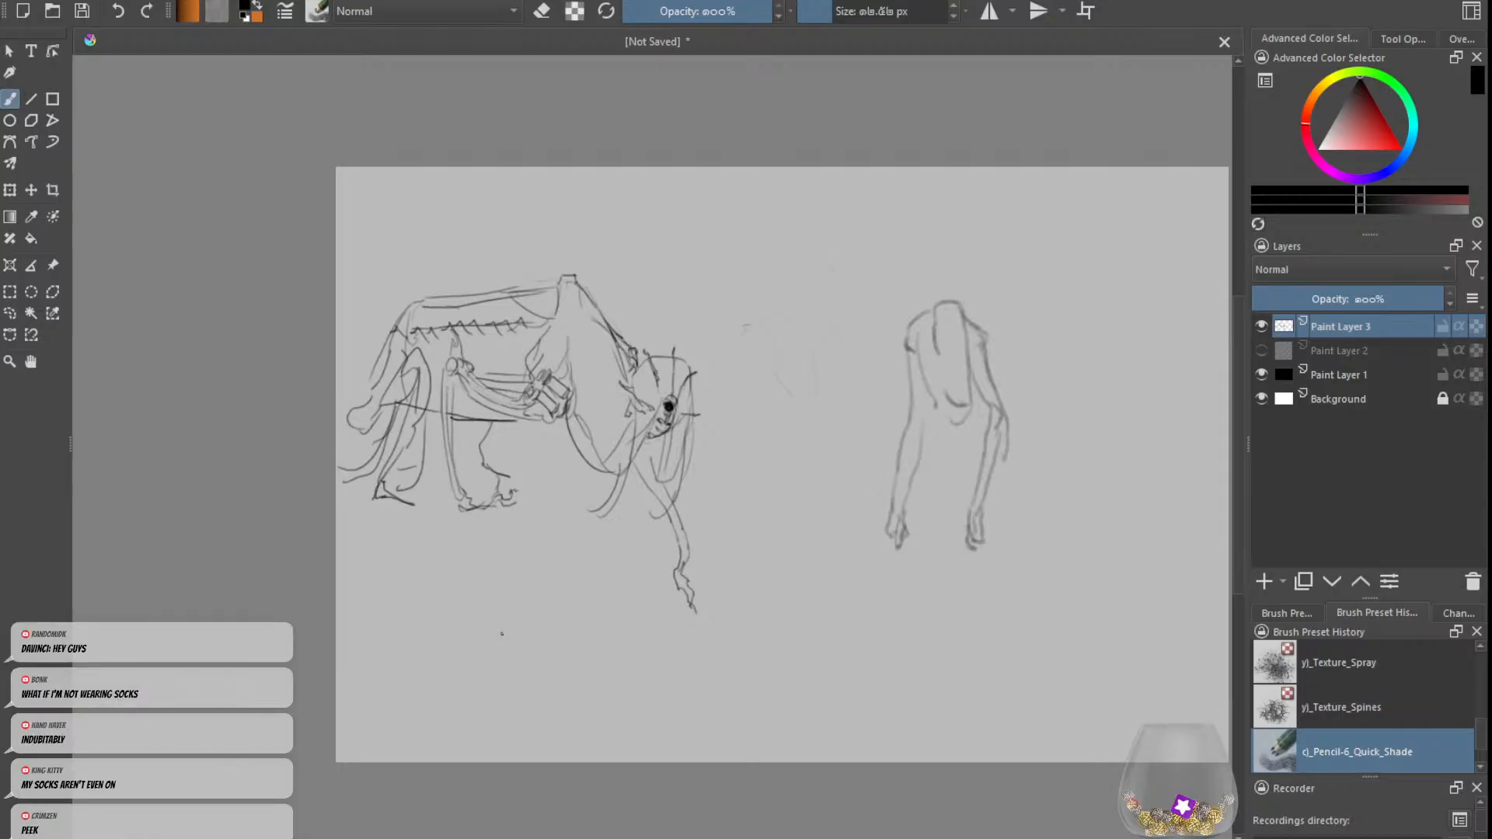
Step: Clean up the limb lines beside the boxy joint with the eraser and redraw the round knob and joint details
key("e")
left_click_drag(511, 405, 527, 408)
key("e")
key("e")
key("e")
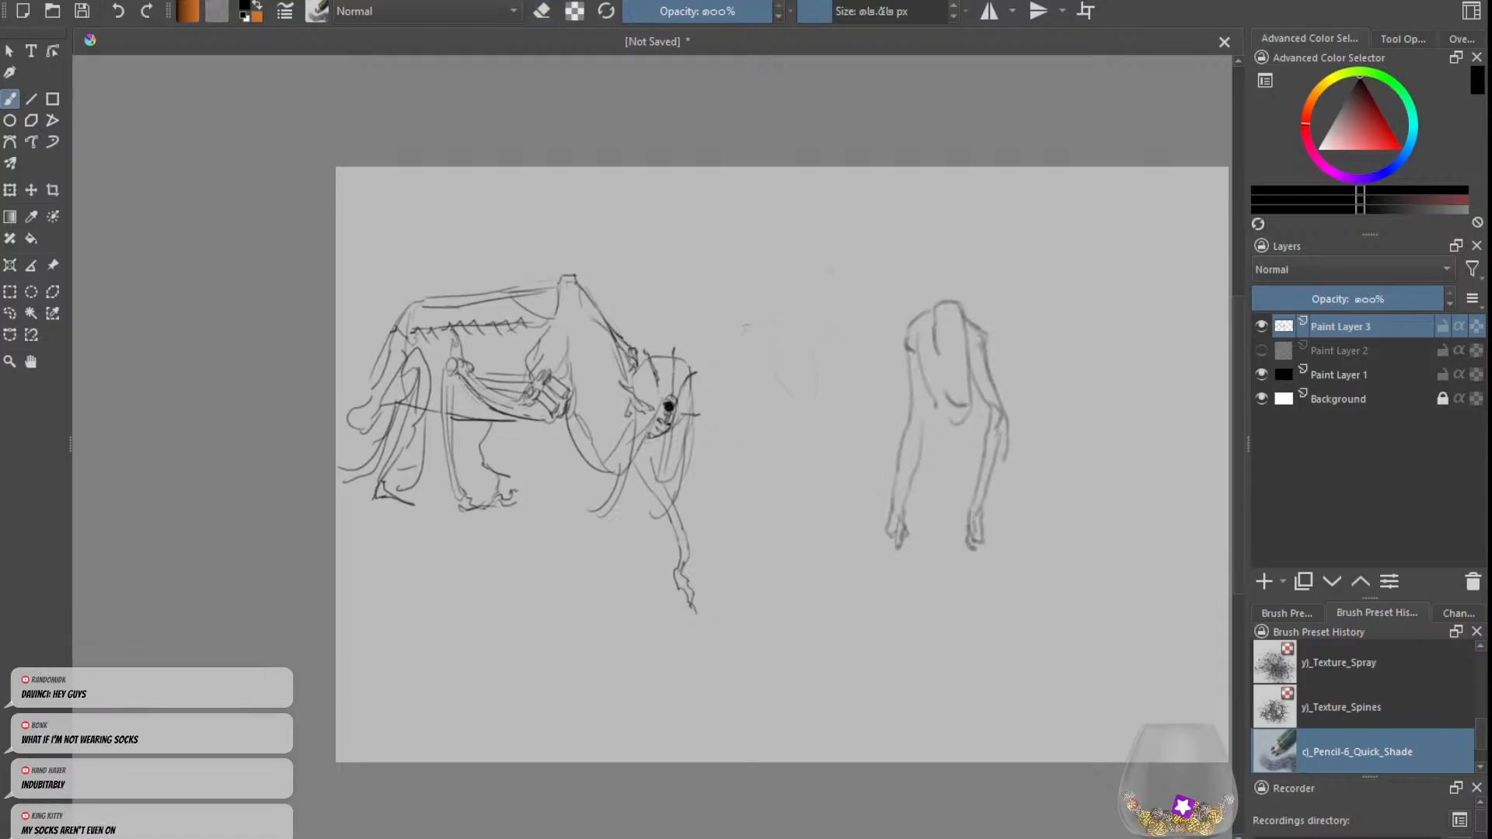
mouse_move(455, 379)
left_mouse_down()
mouse_move(451, 401)
mouse_move(451, 360)
left_mouse_up()
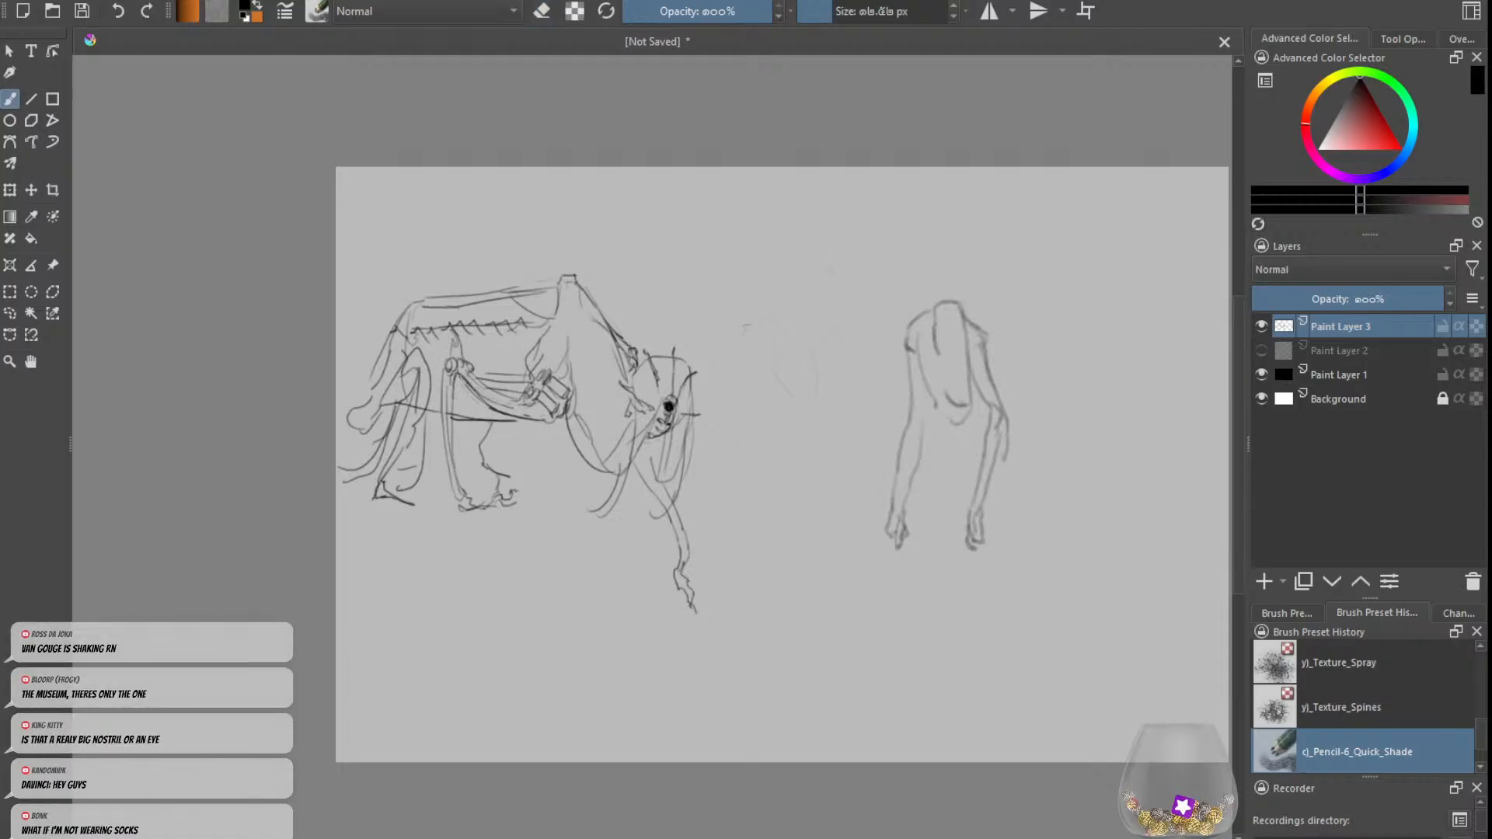
key("e")
key("e")
left_click_drag(536, 386, 544, 397)
Step: Add a row of dark stitches along the creature's belly line
left_click_drag(471, 426, 546, 435)
key("ctrl+z")
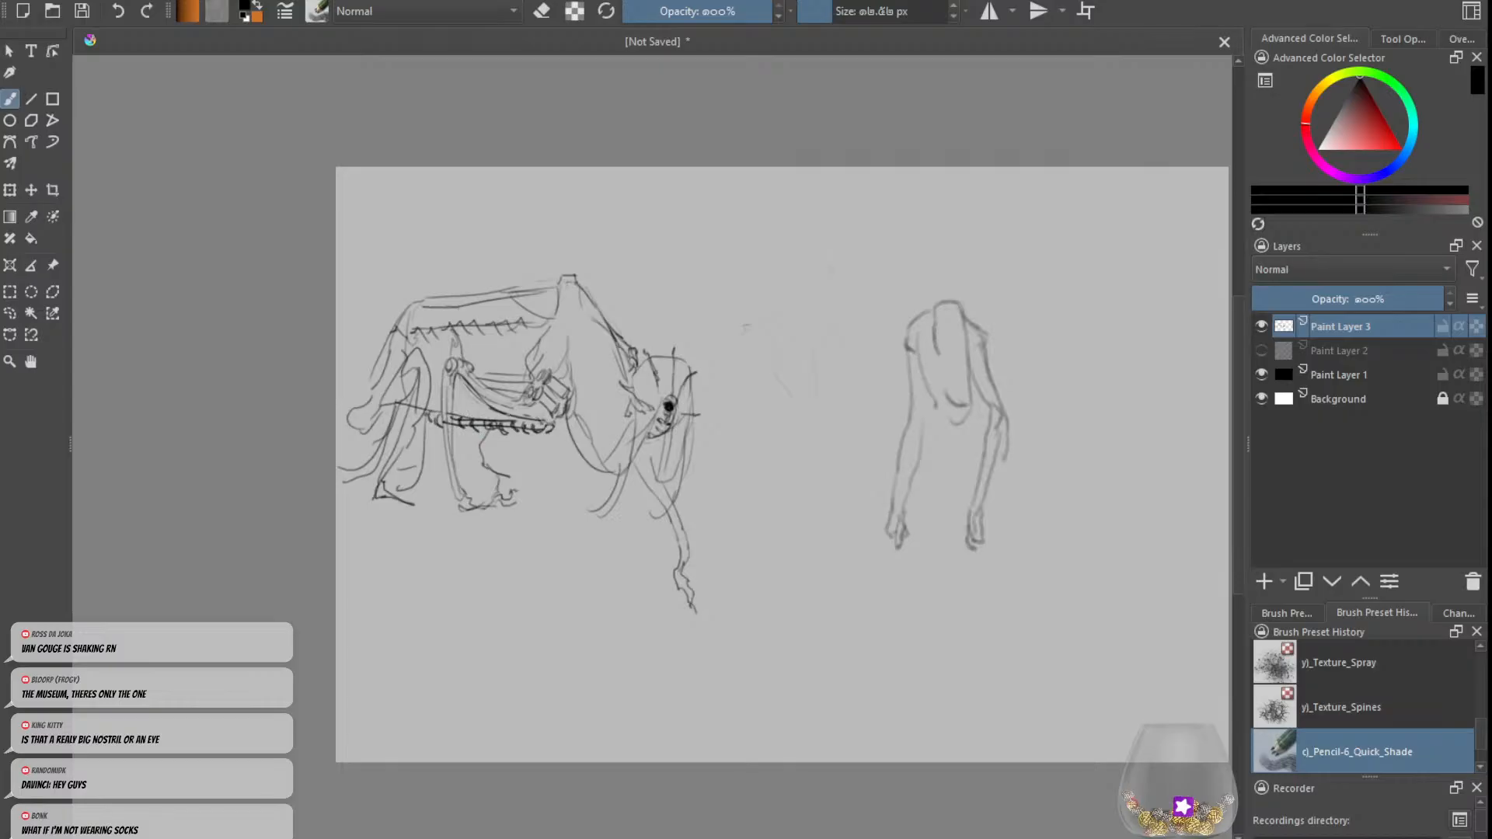
mouse_move(442, 413)
left_mouse_down()
mouse_move(503, 400)
mouse_move(498, 374)
mouse_move(536, 354)
mouse_move(573, 419)
left_mouse_up()
Step: Draw a stitched seam across the creature's chest and add more drooping lines below the chest and head
left_click_drag(614, 358, 598, 309)
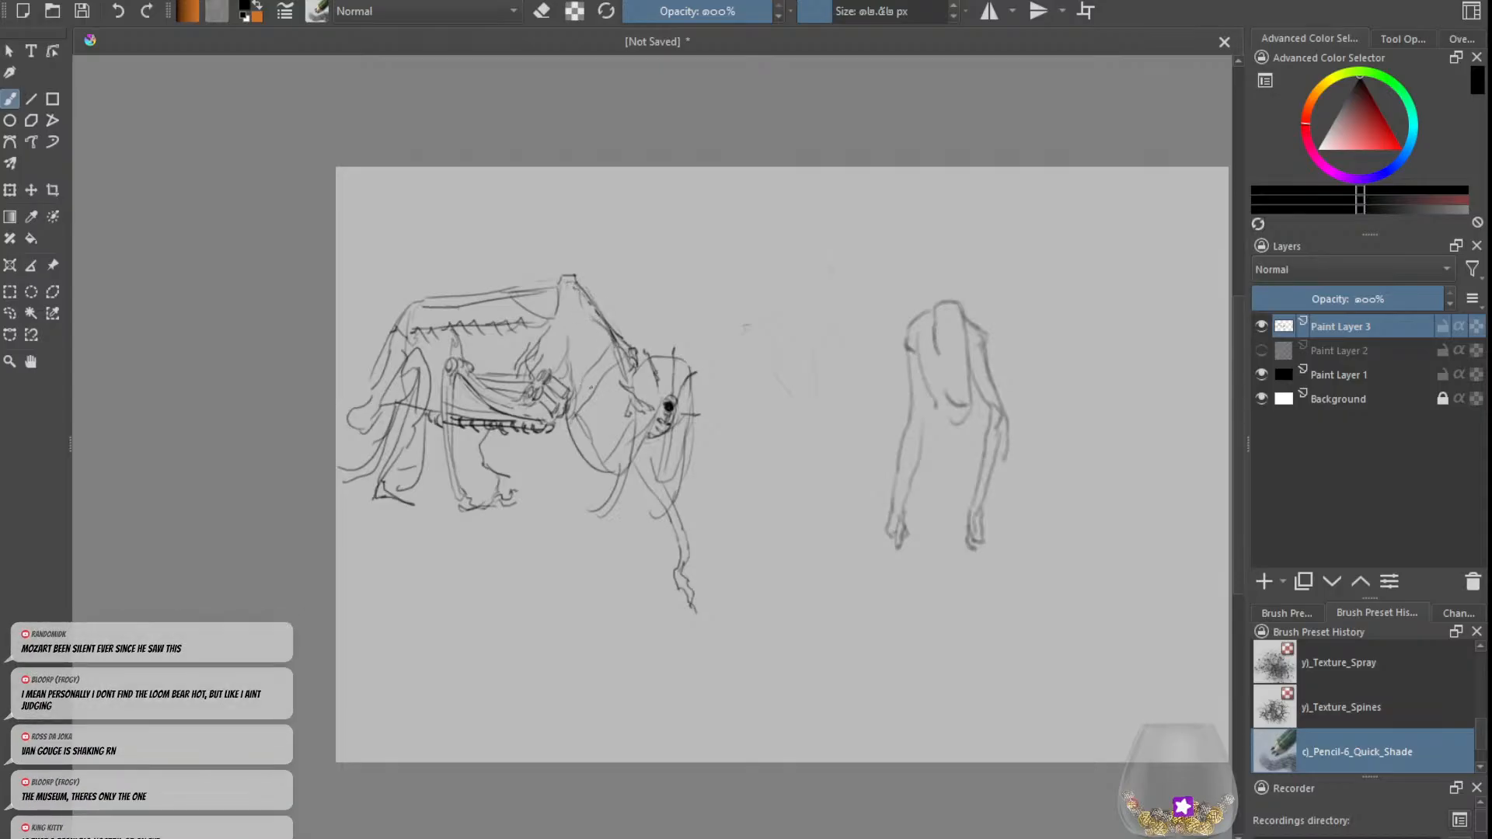
mouse_move(590, 394)
left_mouse_down()
mouse_move(598, 381)
mouse_move(621, 470)
mouse_move(606, 511)
mouse_move(577, 450)
left_mouse_up()
left_click_drag(665, 433, 666, 500)
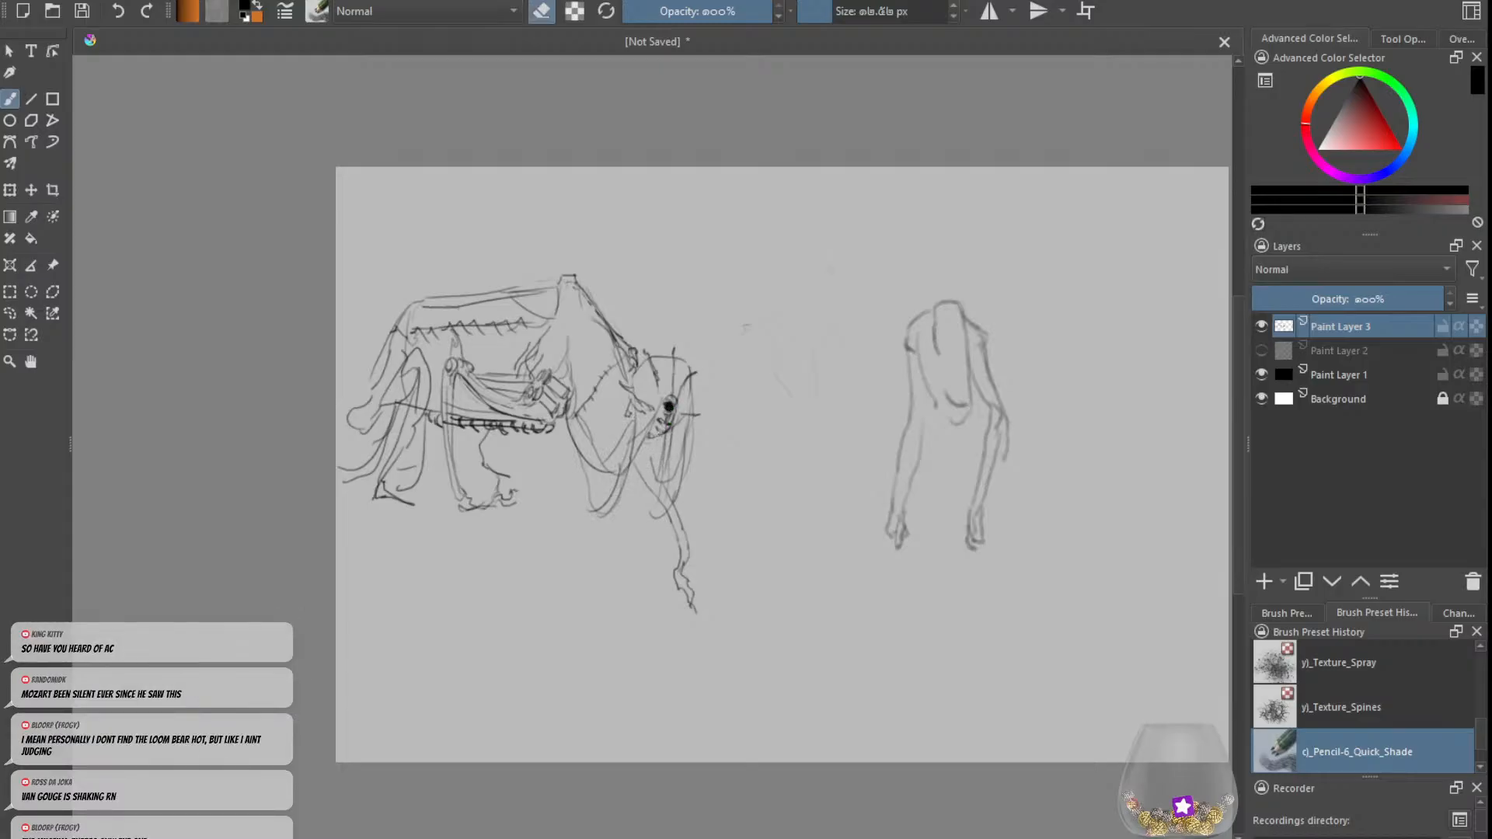
Step: Detail the creature's face with brow, ear and cheek marks and touch up the boxy joint
key("e")
left_click_drag(636, 370, 633, 381)
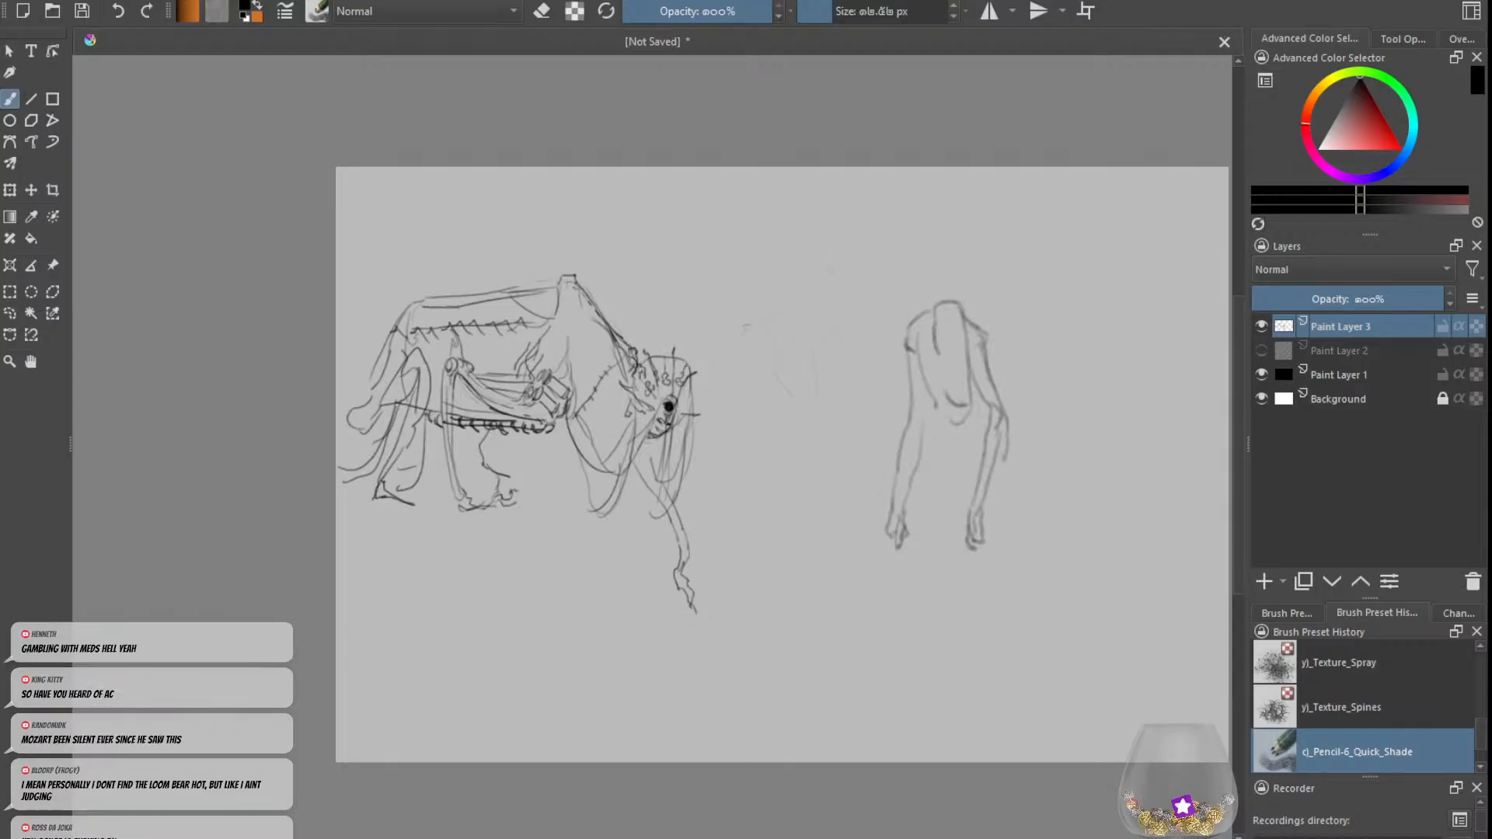
left_click_drag(687, 354, 694, 411)
mouse_move(555, 366)
left_mouse_down()
mouse_move(572, 410)
mouse_move(569, 375)
left_mouse_up()
Step: Select the stooping figure with the freehand selection, move it toward the canvas's right edge, deselect and return to the brush
key("minus")
key("plus")
left_click(9, 313)
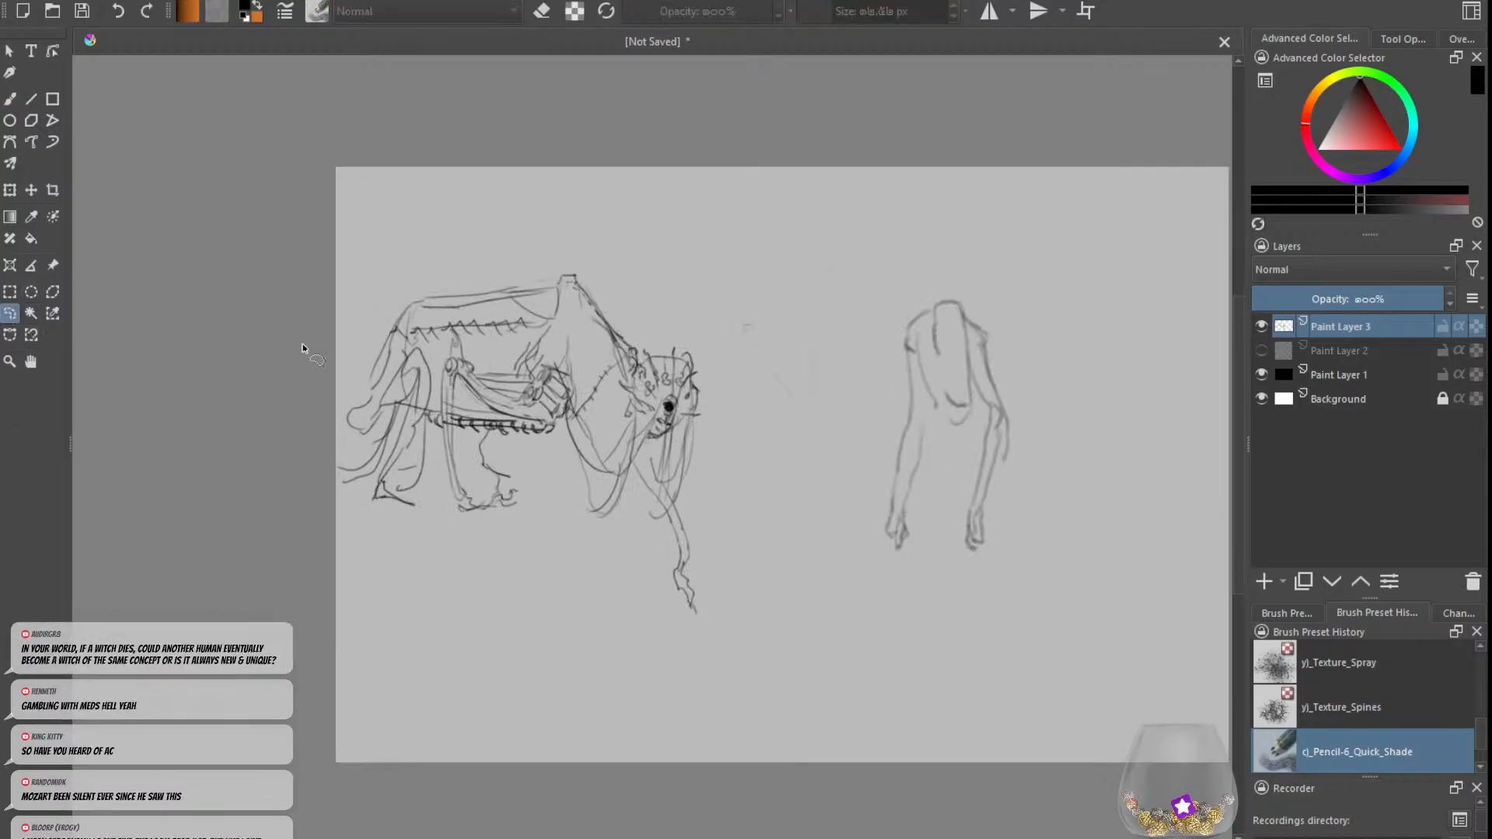
mouse_move(1063, 596)
left_mouse_down()
mouse_move(926, 655)
mouse_move(805, 383)
mouse_move(920, 210)
mouse_move(1061, 598)
left_mouse_up()
left_click(9, 190)
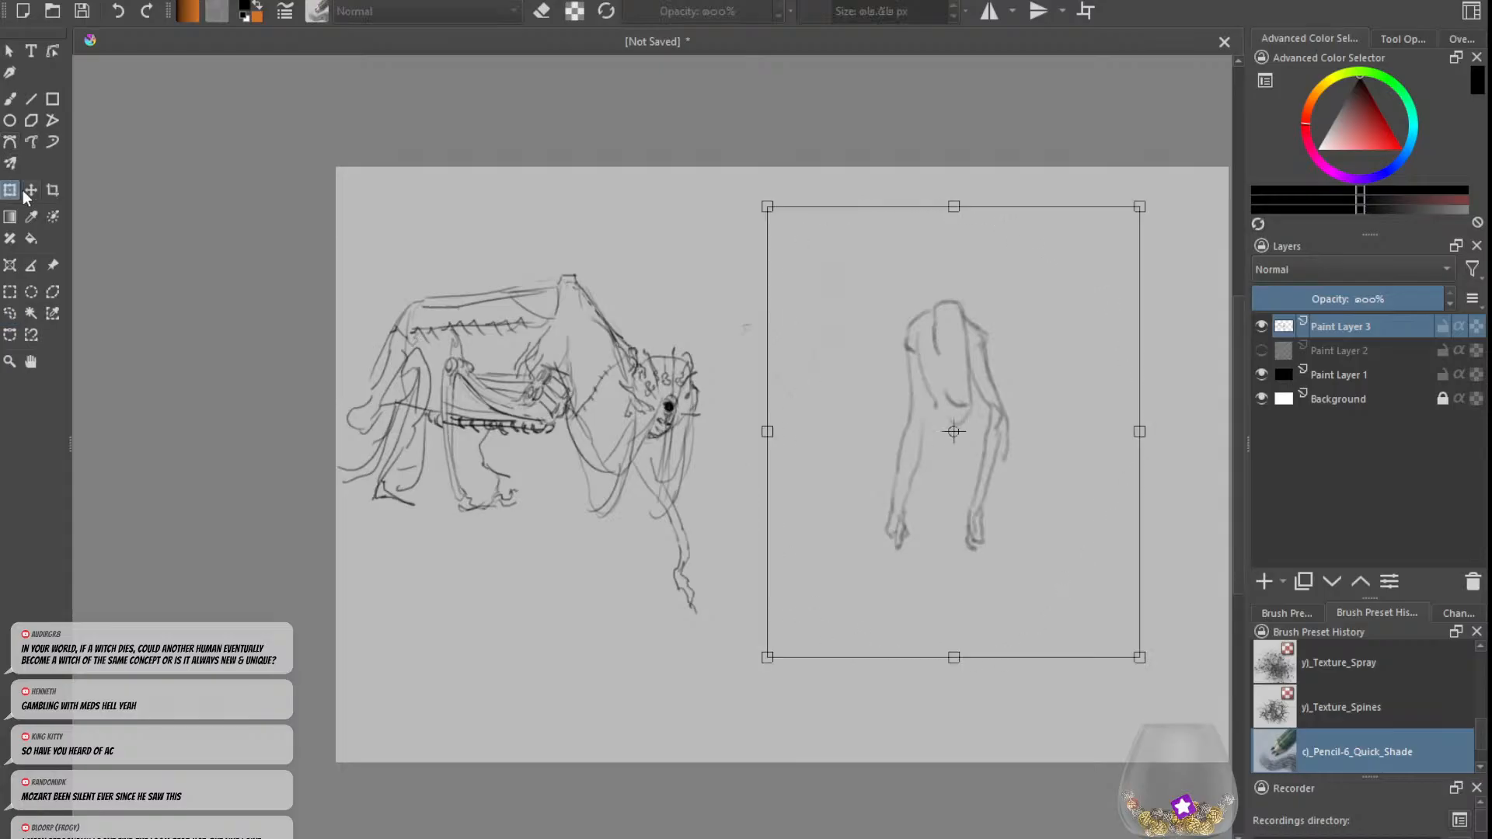
left_click_drag(839, 449, 1004, 432)
key("minus")
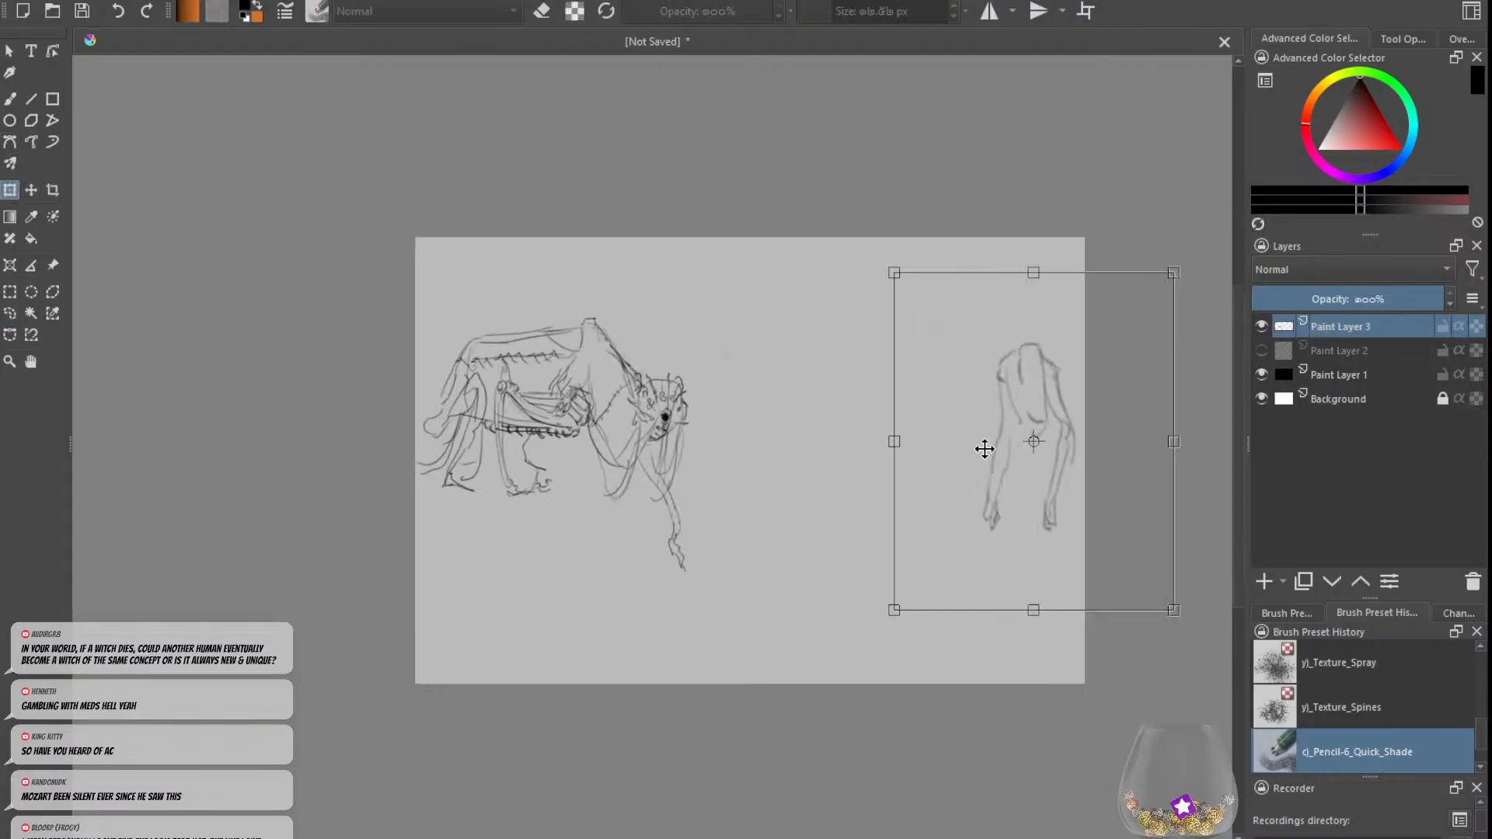
left_click(10, 313)
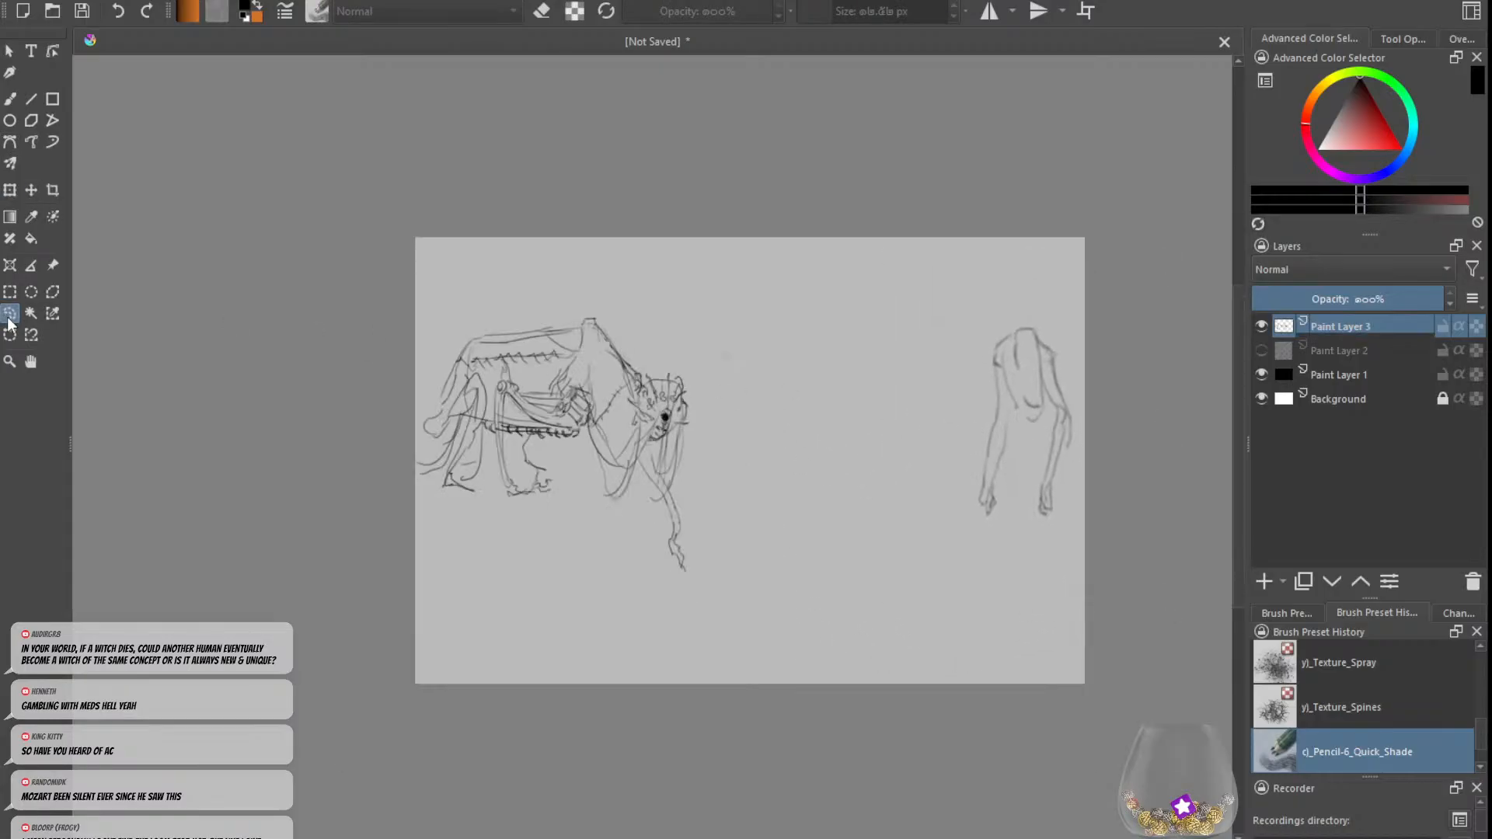
key("ctrl+shift+a")
left_click(11, 100)
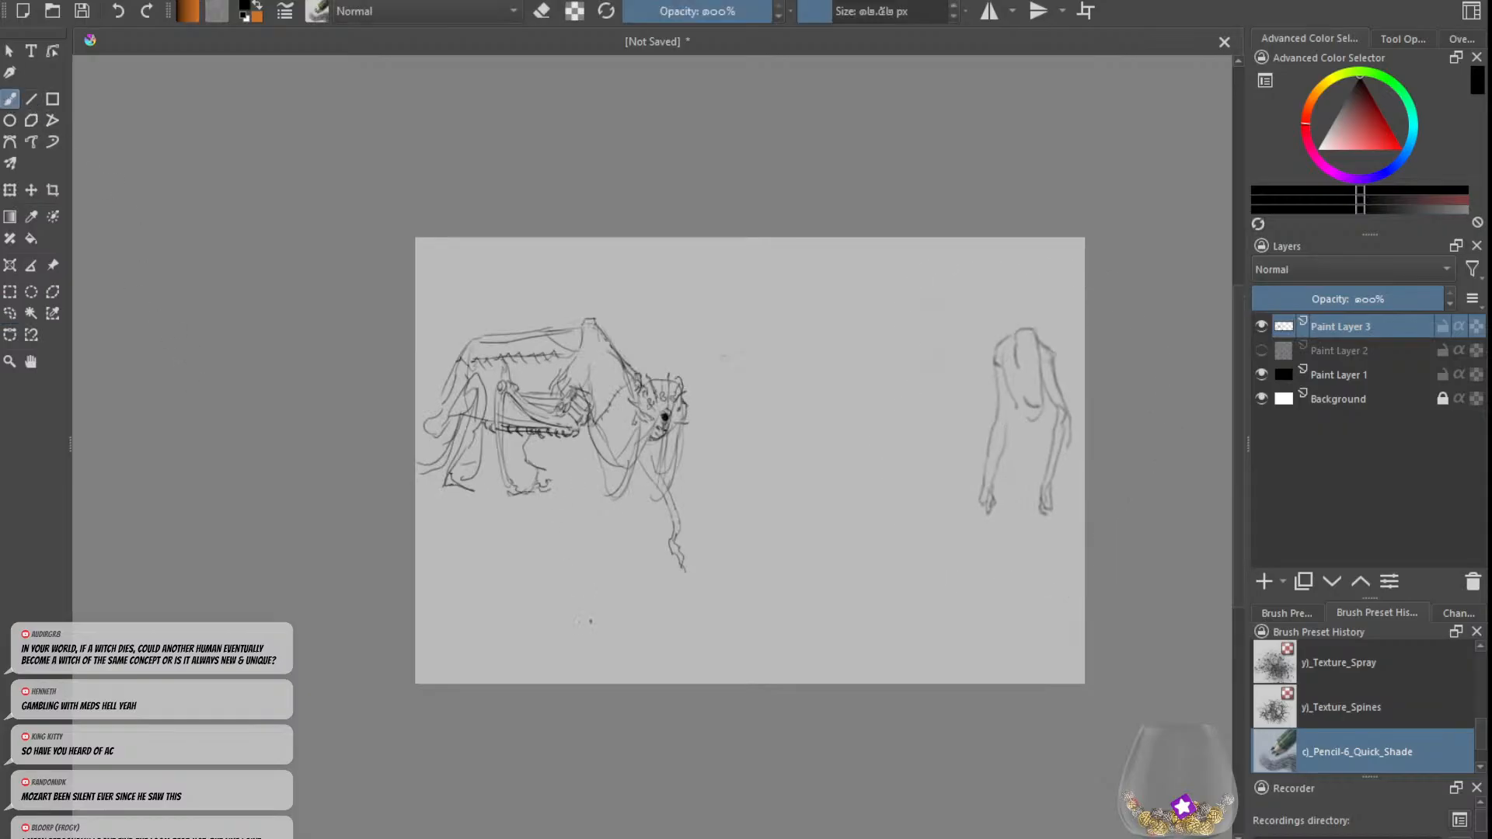
Step: Sketch a wavy shoulder line with small round joints in the space between the creature and the stooping figure
key("plus")
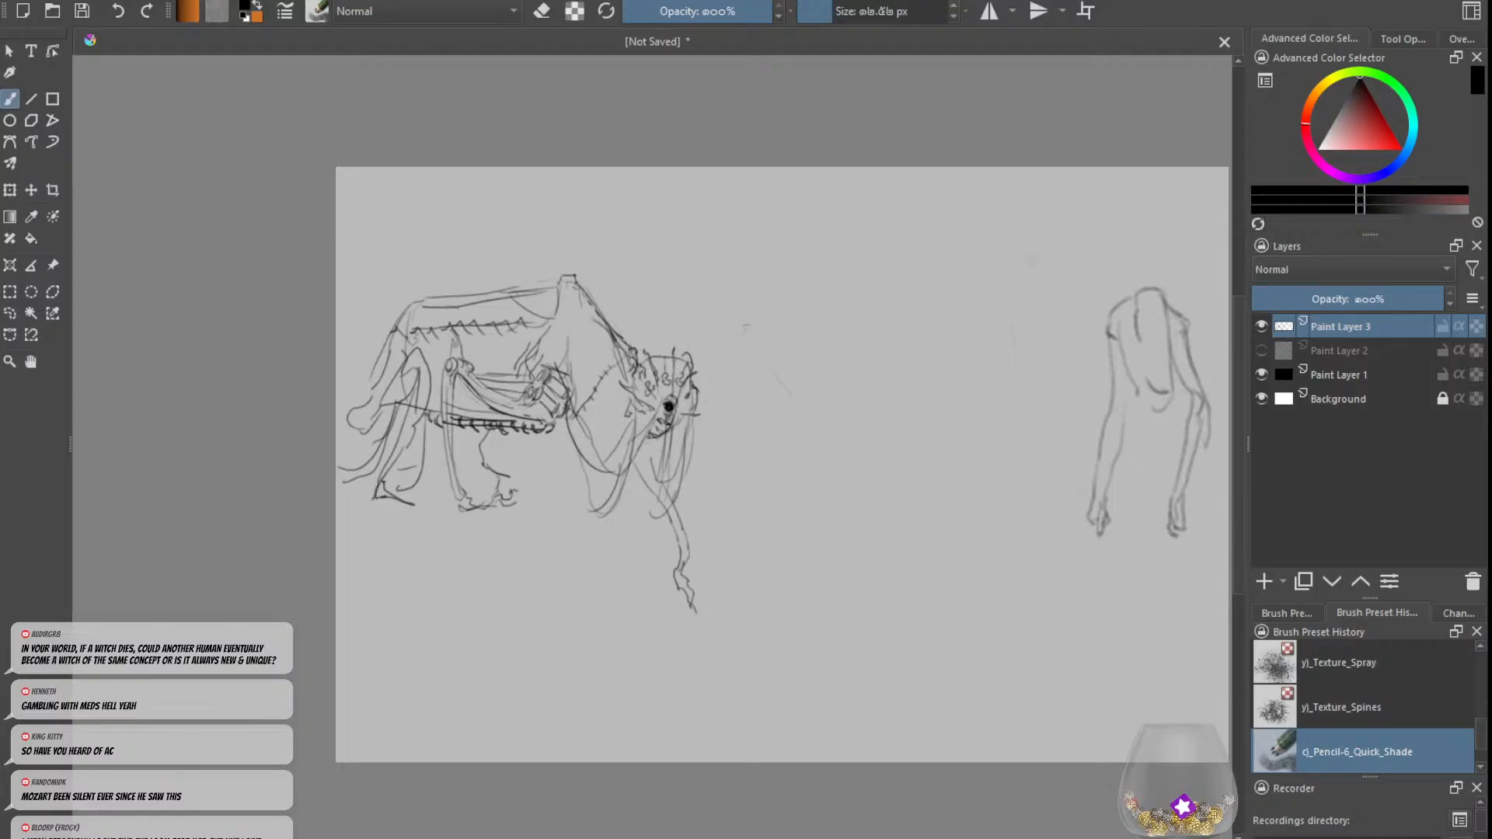
left_click_drag(631, 837, 697, 836)
key("ctrl+plus")
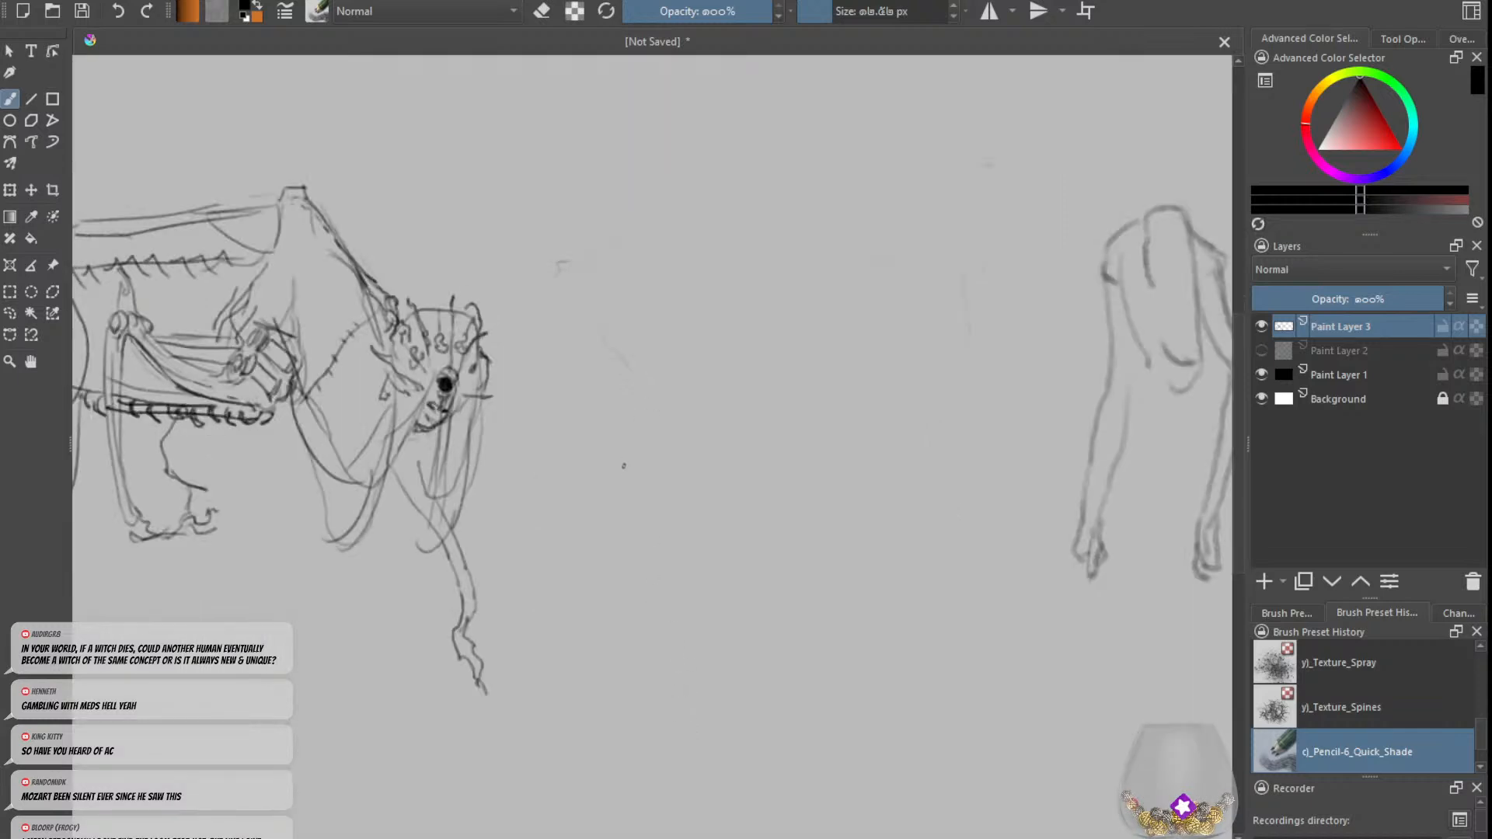
key("ctrl+minus")
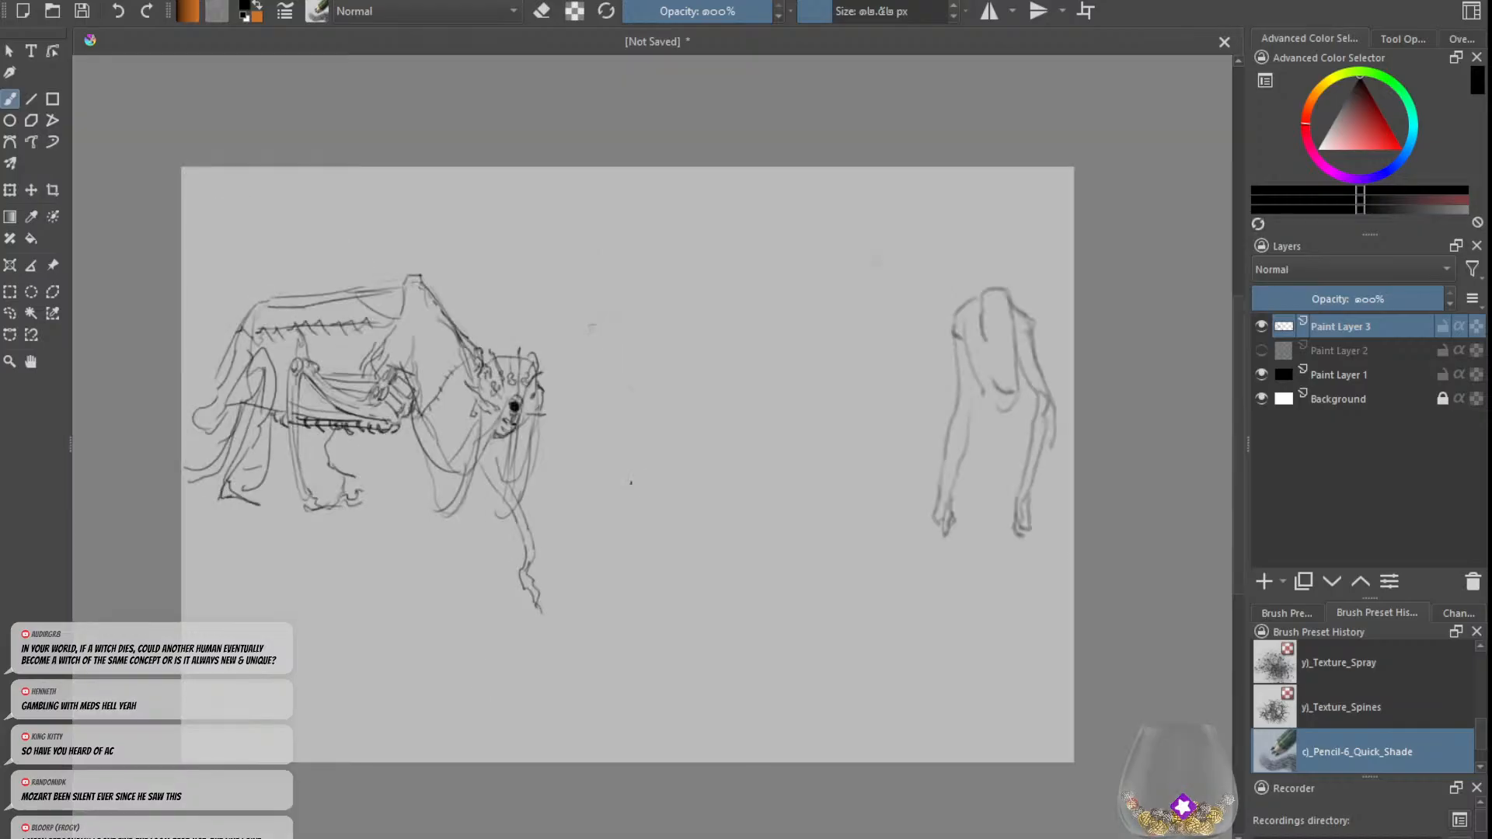
key("ctrl+plus")
key("ctrl+minus")
mouse_move(673, 313)
left_mouse_down()
mouse_move(630, 311)
mouse_move(587, 340)
mouse_move(592, 439)
mouse_move(693, 327)
mouse_move(718, 329)
mouse_move(681, 314)
mouse_move(762, 323)
mouse_move(711, 315)
left_mouse_up()
key("ctrl+z")
key("ctrl+z")
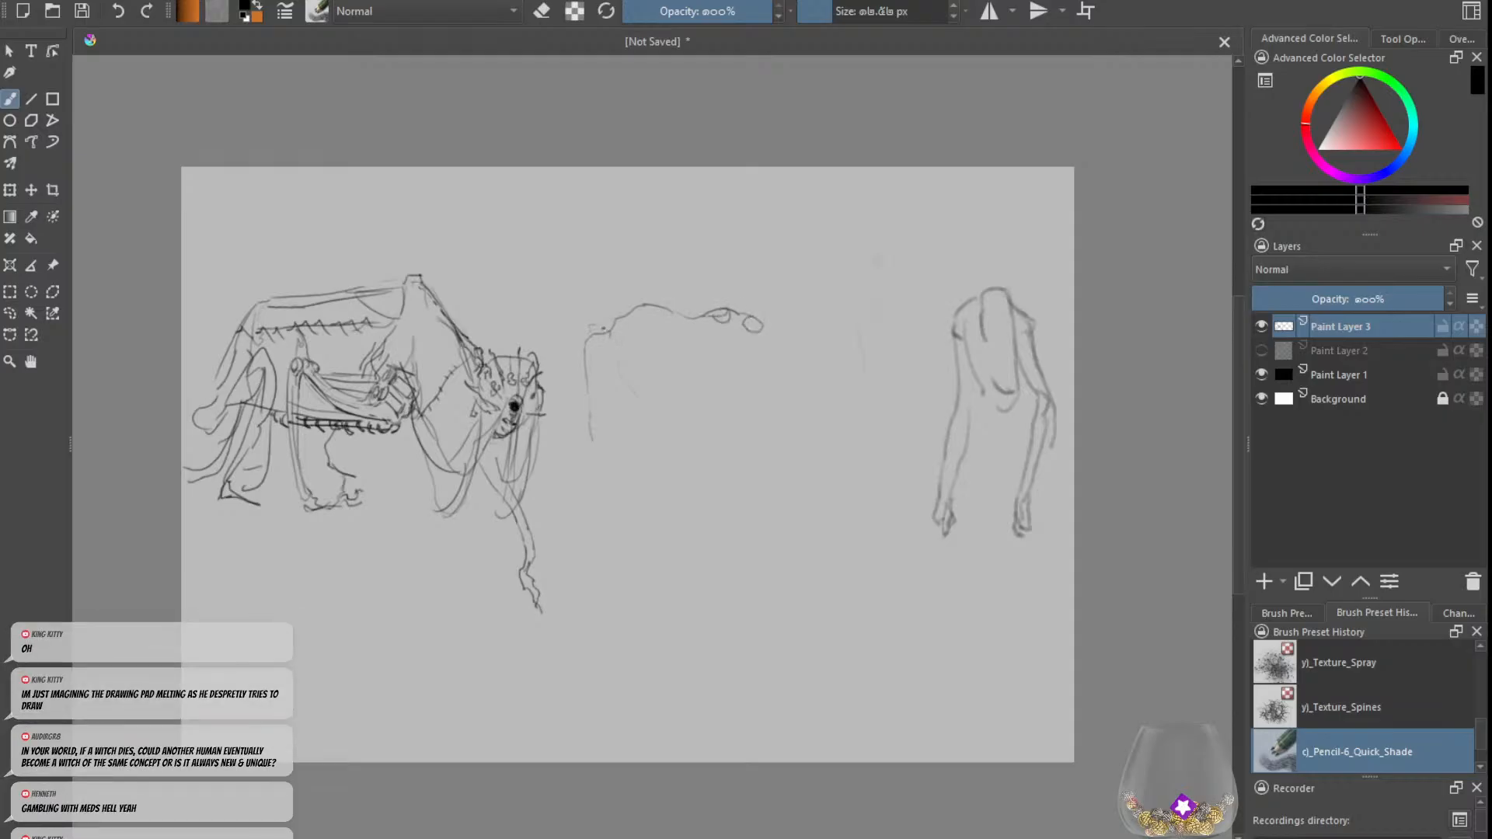
Step: Draw thin vertical rods hanging from the left shoulder joints and the middle of the wavy shoulder line, with small rounded ends
mouse_move(618, 326)
left_mouse_down()
mouse_move(600, 321)
mouse_move(570, 347)
mouse_move(613, 401)
mouse_move(605, 429)
left_mouse_up()
left_click_drag(614, 357, 616, 419)
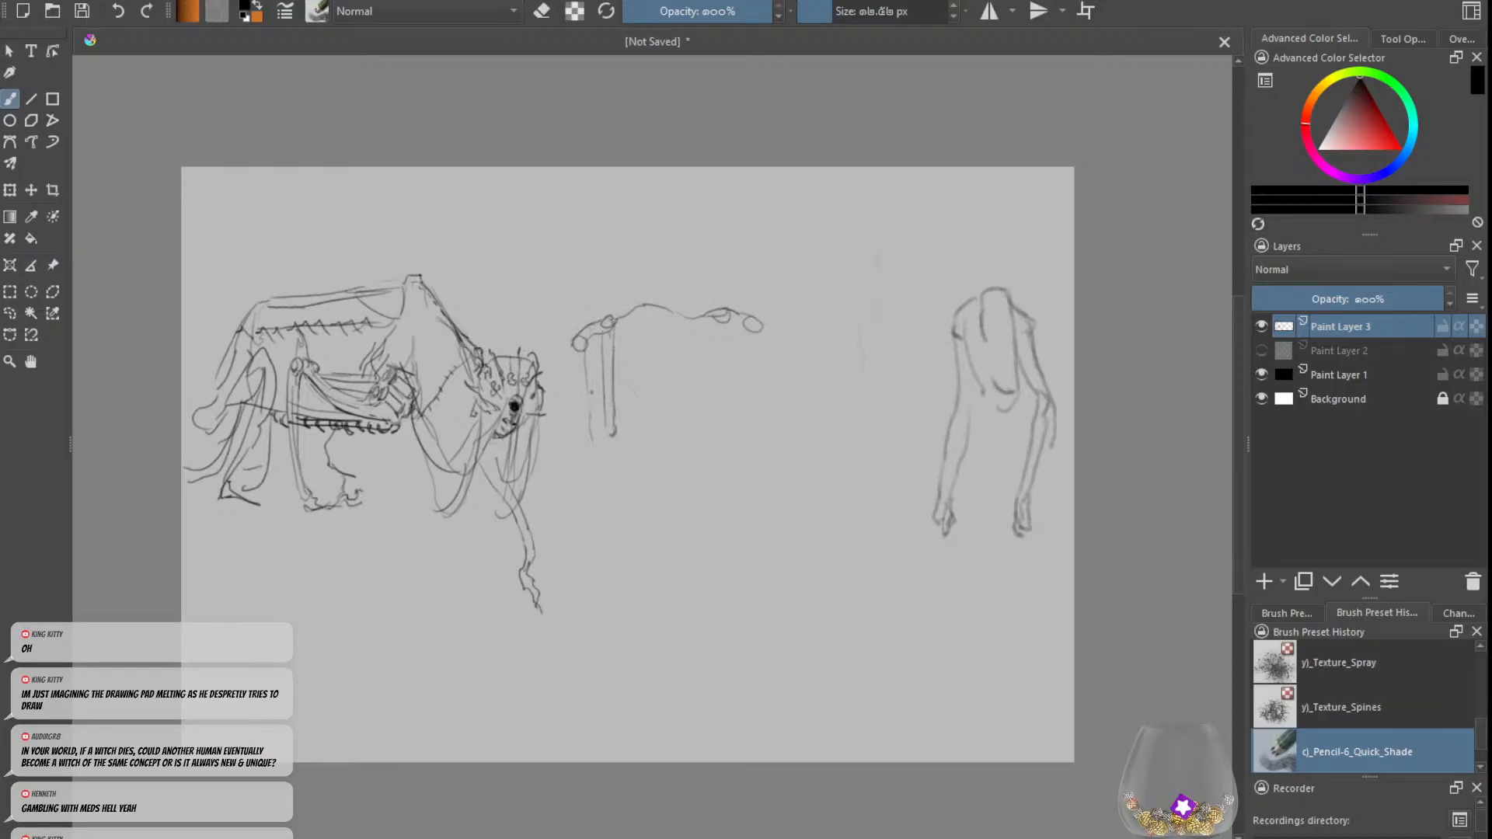
left_click_drag(590, 350, 584, 450)
mouse_move(574, 359)
left_mouse_down()
mouse_move(581, 432)
mouse_move(608, 434)
mouse_move(626, 345)
mouse_move(633, 410)
left_mouse_up()
key("ctrl+z")
left_click_drag(624, 319, 627, 398)
left_click_drag(671, 311, 672, 402)
left_click_drag(665, 322, 665, 409)
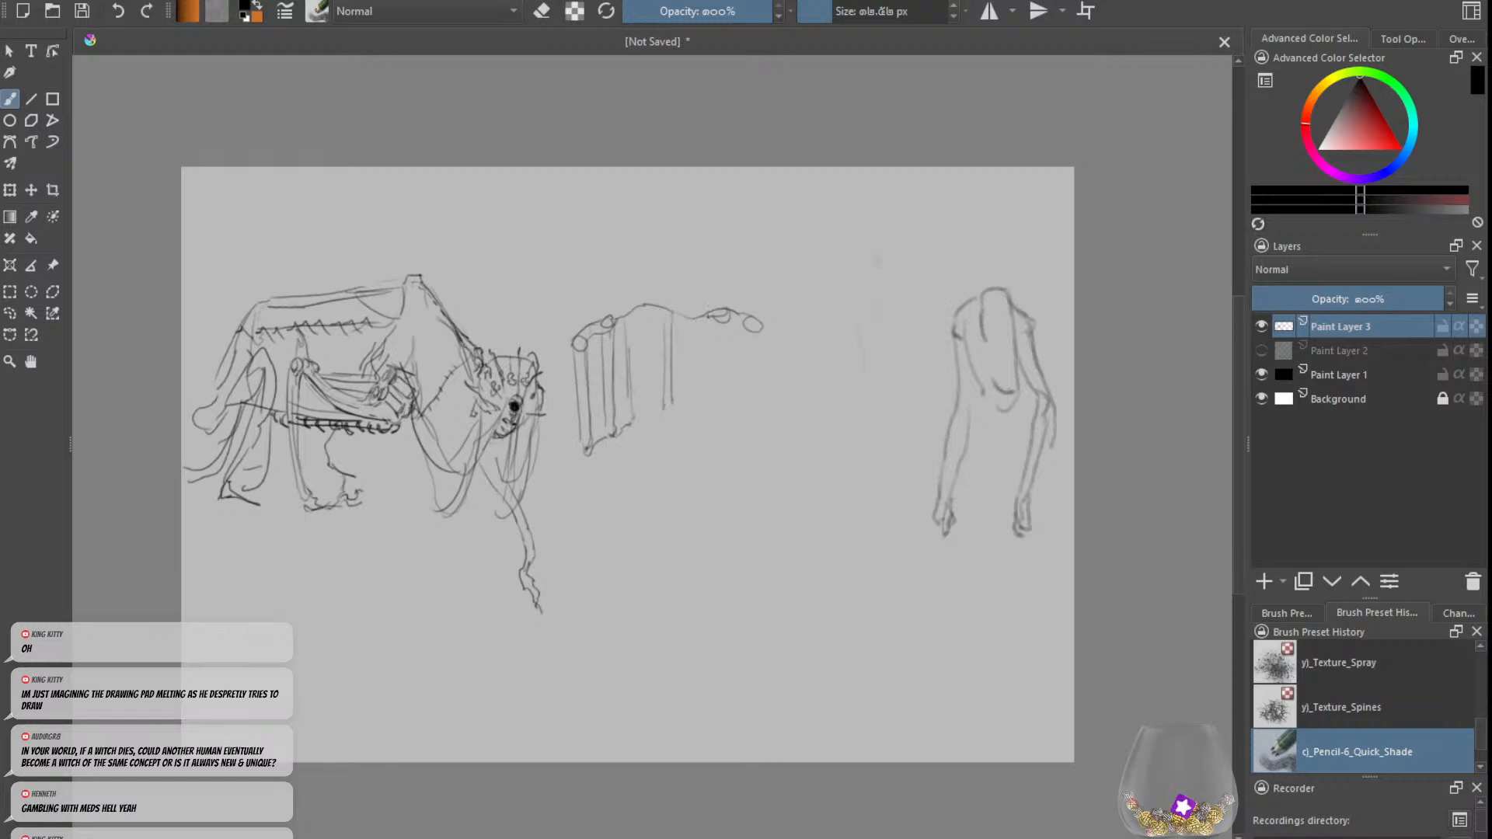
Step: Hang matching rods from the right shoulder joints and add more central rods beneath a small raised neck base
left_click_drag(708, 316, 704, 405)
left_click_drag(718, 337, 710, 402)
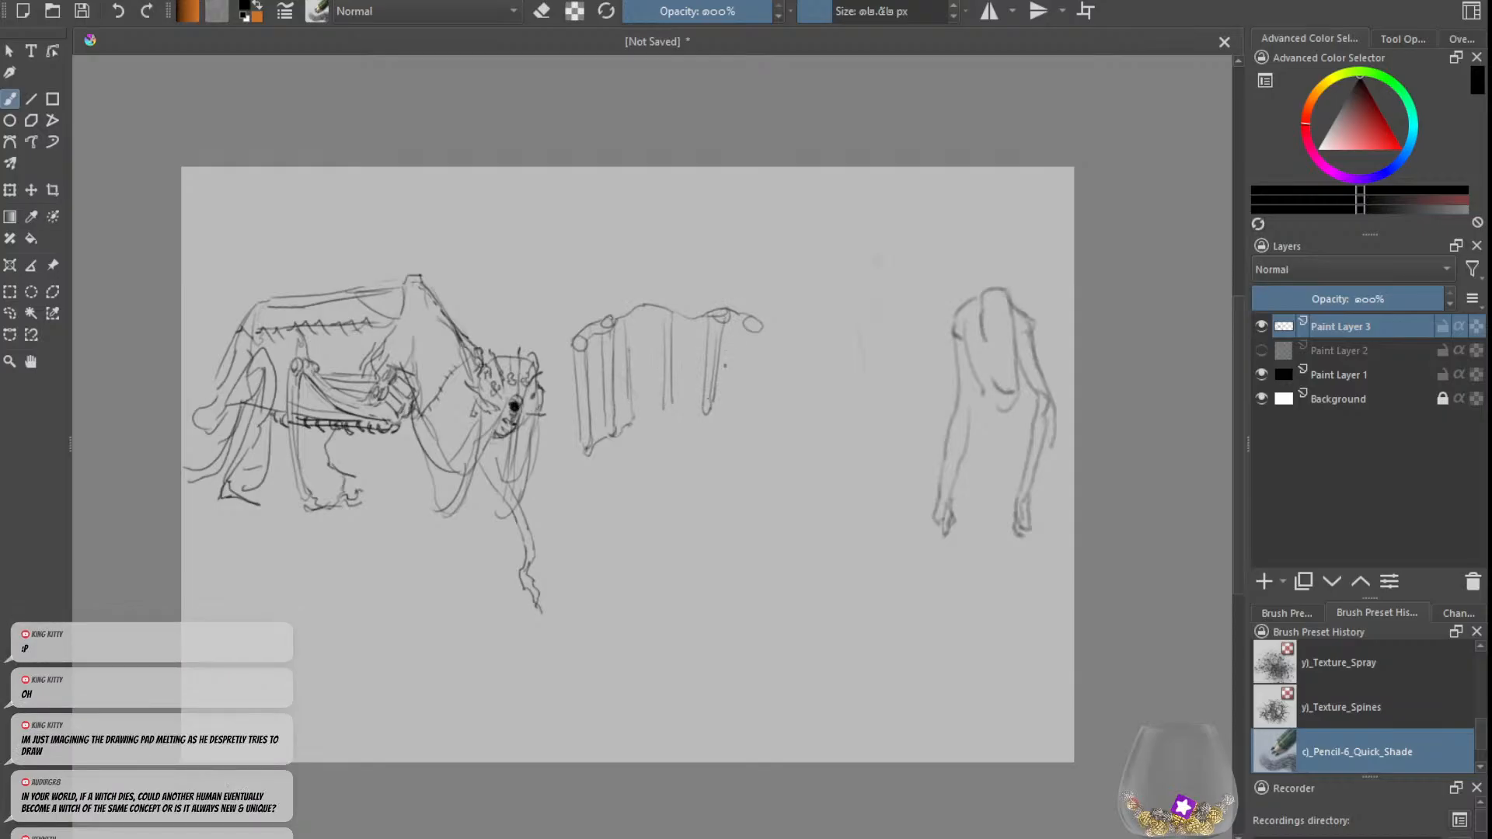
left_click_drag(751, 330, 728, 415)
key("e")
key("e")
mouse_move(643, 304)
left_mouse_down()
mouse_move(677, 304)
mouse_move(676, 289)
mouse_move(631, 302)
mouse_move(686, 312)
mouse_move(655, 412)
left_mouse_up()
left_click_drag(653, 343, 652, 403)
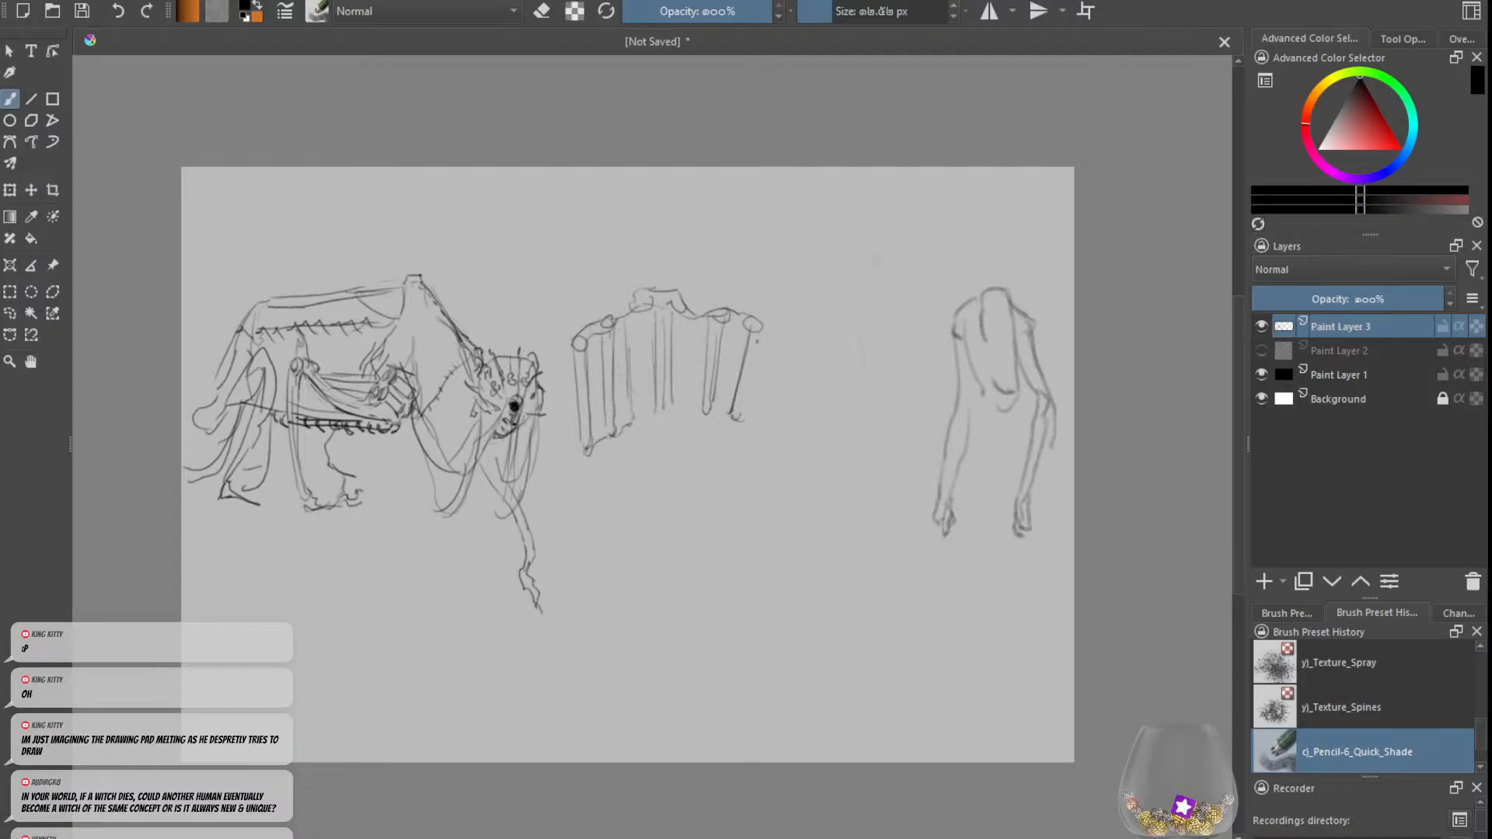
Step: Fill both groups of hanging rods with crosshatched weave lines and stitch marks along their inner edges
left_click_drag(757, 340, 739, 415)
key("ctrl+z")
key("ctrl+z")
mouse_move(758, 337)
left_mouse_down()
mouse_move(742, 422)
mouse_move(686, 401)
mouse_move(638, 418)
left_mouse_up()
left_click_drag(729, 406, 678, 389)
mouse_move(734, 396)
left_mouse_down()
mouse_move(678, 389)
mouse_move(681, 356)
left_mouse_up()
left_click_drag(743, 376, 687, 330)
mouse_move(744, 351)
left_mouse_down()
mouse_move(680, 316)
mouse_move(583, 362)
mouse_move(583, 423)
left_mouse_up()
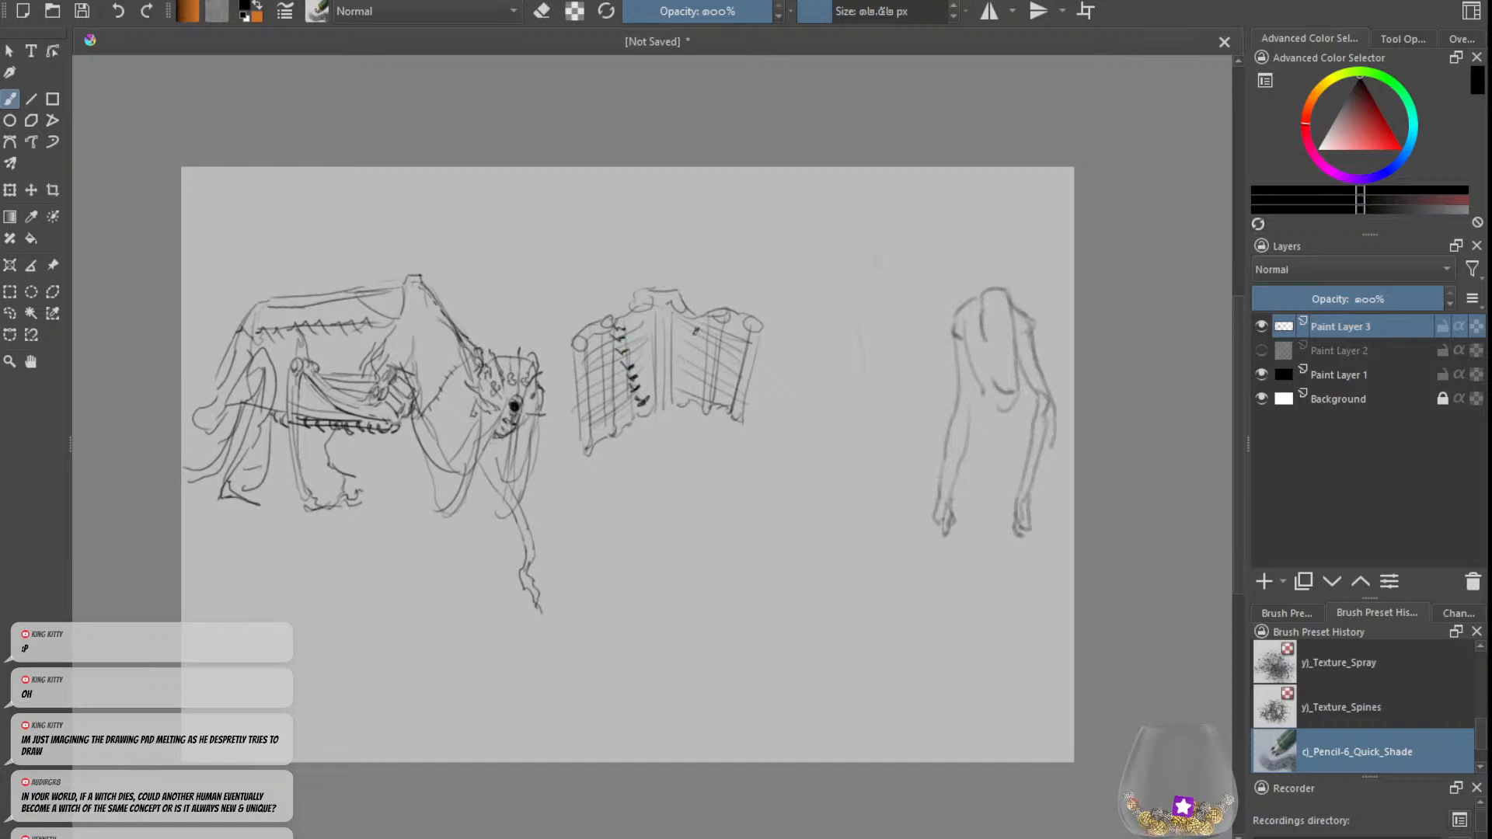
mouse_move(683, 336)
left_mouse_down()
mouse_move(697, 330)
mouse_move(698, 355)
left_mouse_up()
Step: Sketch a small head with radiating spikes high above the shoulders and a thin neck line leading down
mouse_move(666, 272)
left_mouse_down()
mouse_move(657, 241)
mouse_move(674, 205)
mouse_move(691, 231)
mouse_move(664, 209)
mouse_move(661, 231)
mouse_move(666, 185)
mouse_move(694, 216)
mouse_move(659, 193)
mouse_move(679, 187)
mouse_move(682, 230)
mouse_move(699, 202)
mouse_move(662, 179)
mouse_move(639, 224)
mouse_move(650, 270)
mouse_move(649, 249)
mouse_move(631, 305)
left_mouse_up()
key("ctrl+z")
key("ctrl+z")
key("ctrl+z")
left_click_drag(636, 249, 584, 288)
Step: Sketch a small ribbed chest between the spiked head and the shoulder line, redoing the strokes until it fits
key("ctrl+z")
key("ctrl+z")
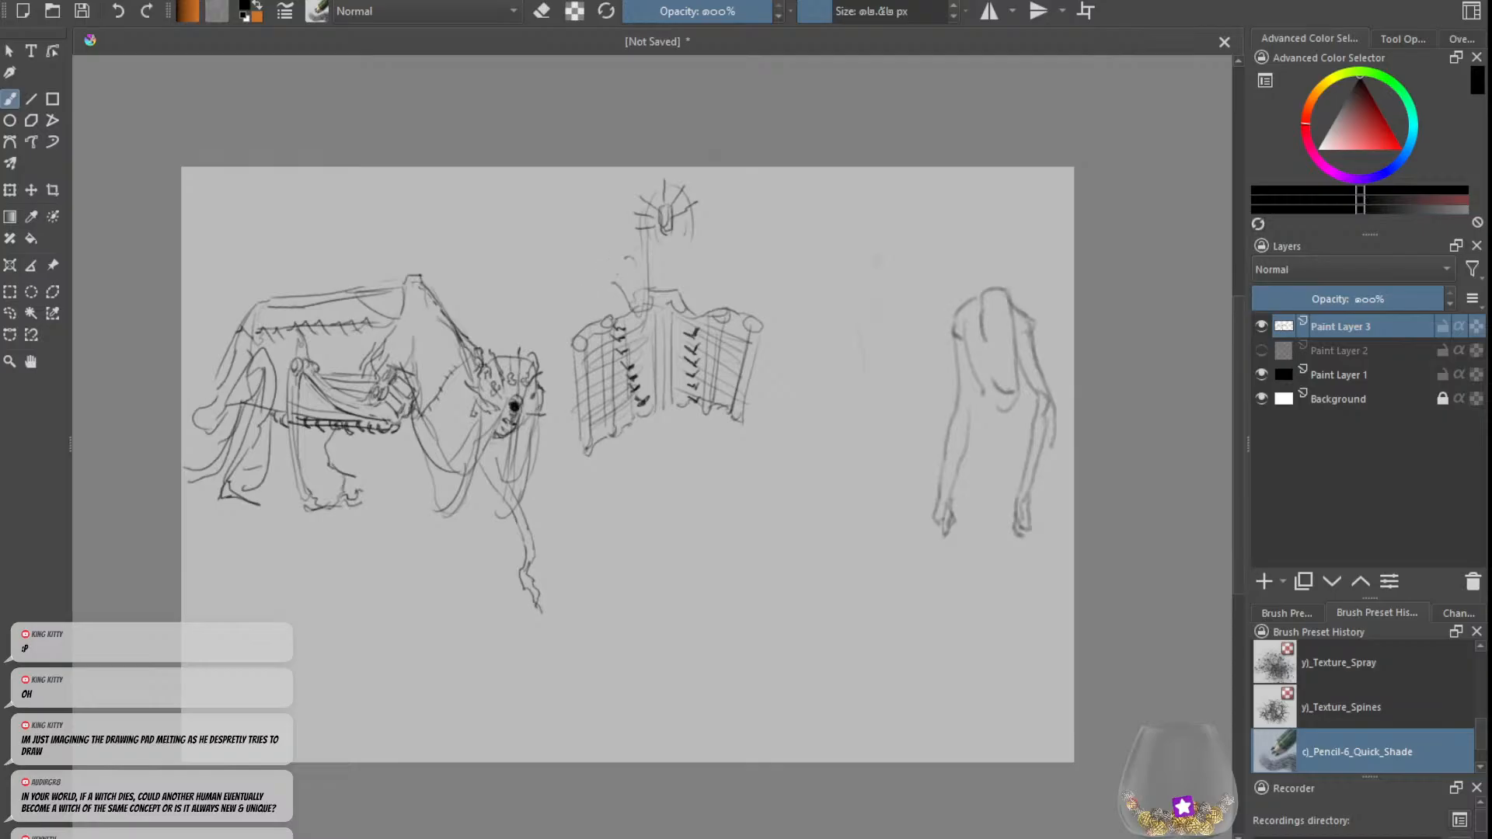
mouse_move(660, 255)
left_mouse_down()
mouse_move(646, 290)
mouse_move(673, 299)
left_mouse_up()
key("ctrl+z")
mouse_move(676, 261)
left_mouse_down()
mouse_move(675, 291)
mouse_move(668, 255)
mouse_move(653, 292)
mouse_move(655, 265)
mouse_move(628, 287)
left_mouse_up()
key("ctrl+z")
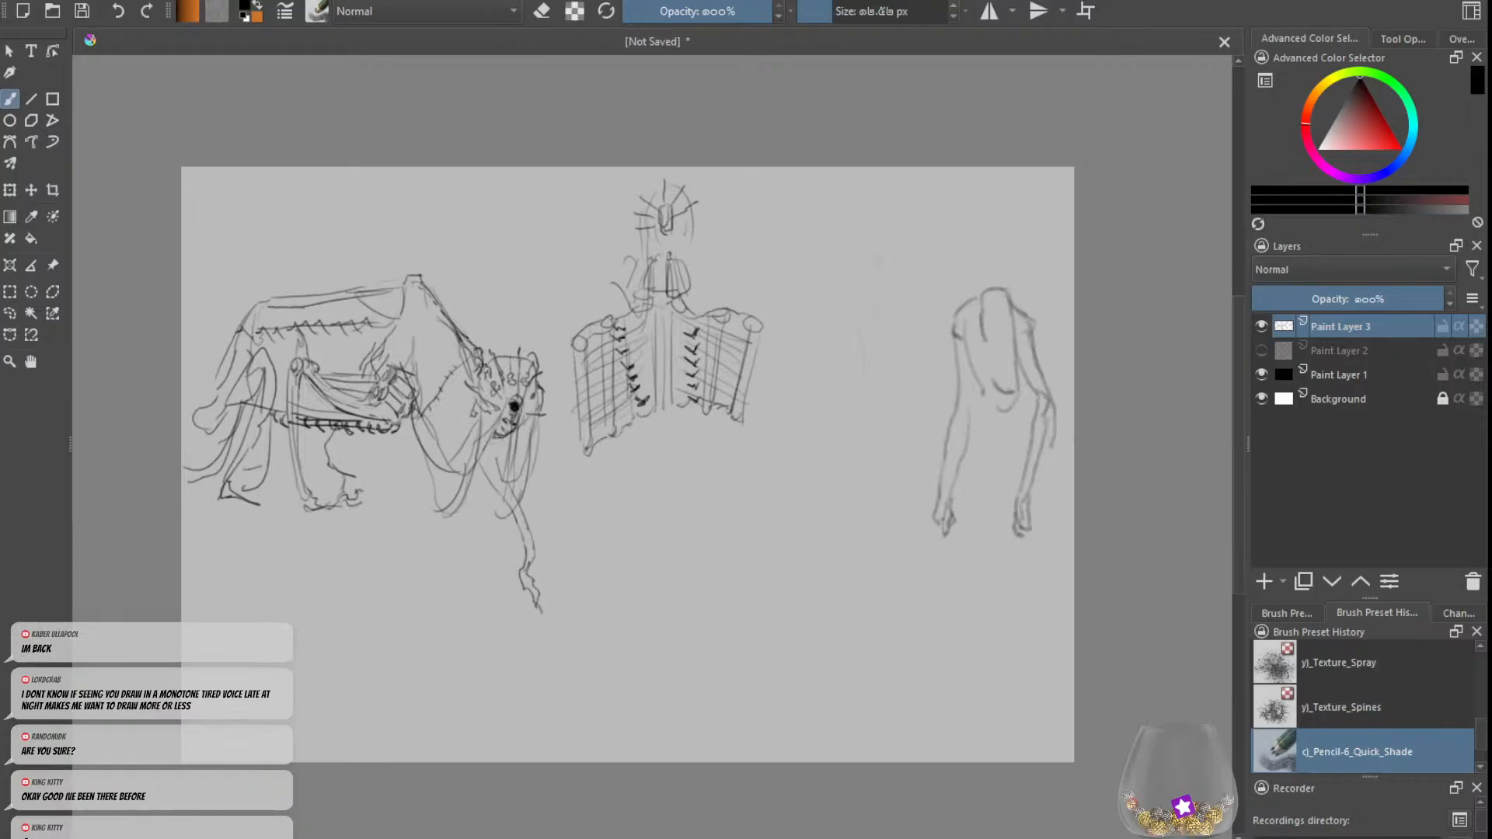
key("ctrl+z")
mouse_move(658, 258)
left_mouse_down()
mouse_move(657, 298)
mouse_move(688, 288)
left_mouse_up()
Step: Clean up the small chest with the eraser and redraw its slanted rods with rounded upper ends
key("e")
key("e")
key("e")
key("e")
key("e")
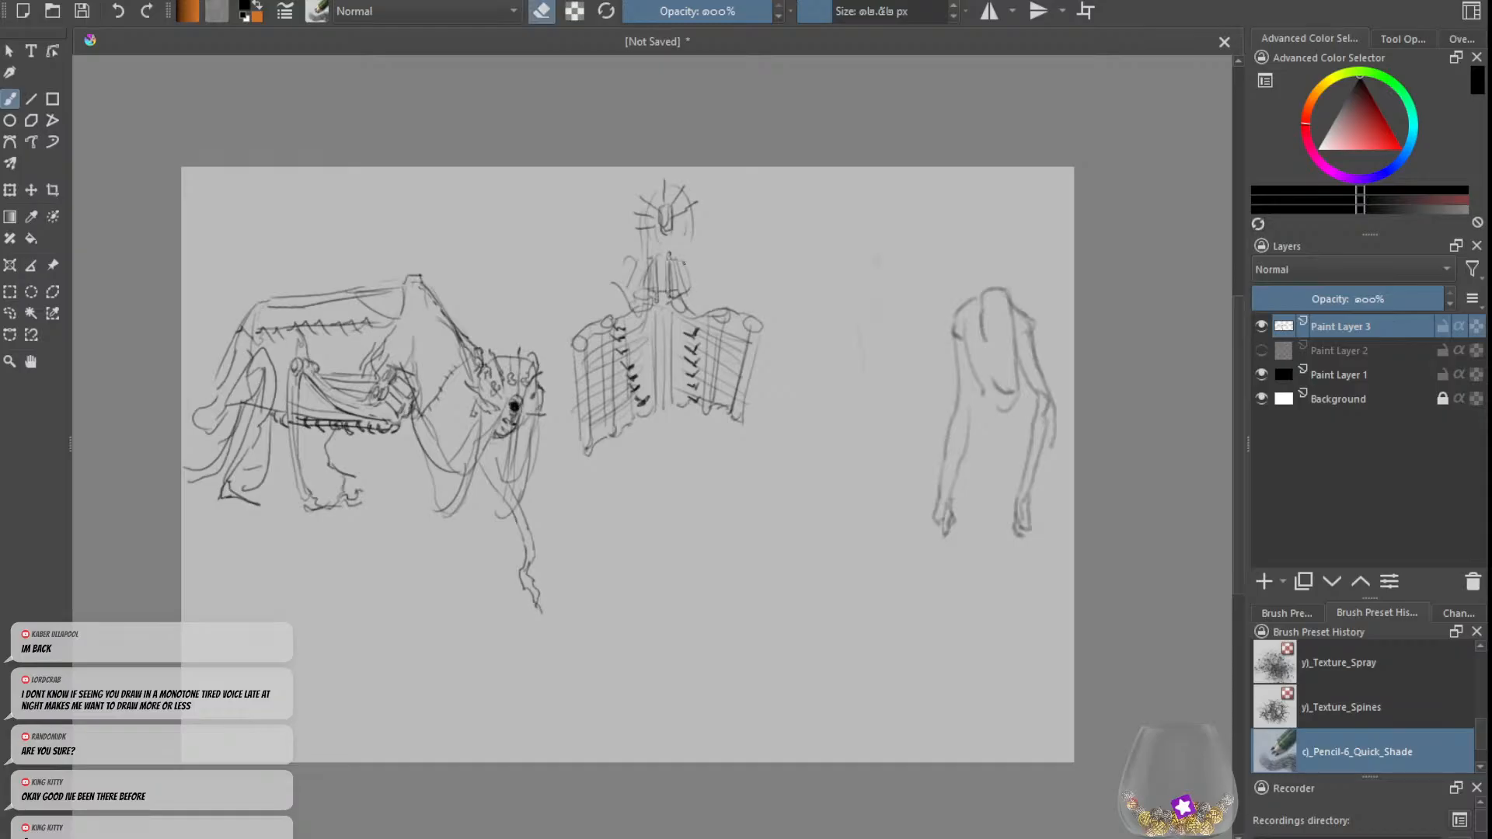
key("e")
left_click_drag(674, 251, 688, 284)
key("e")
key("e")
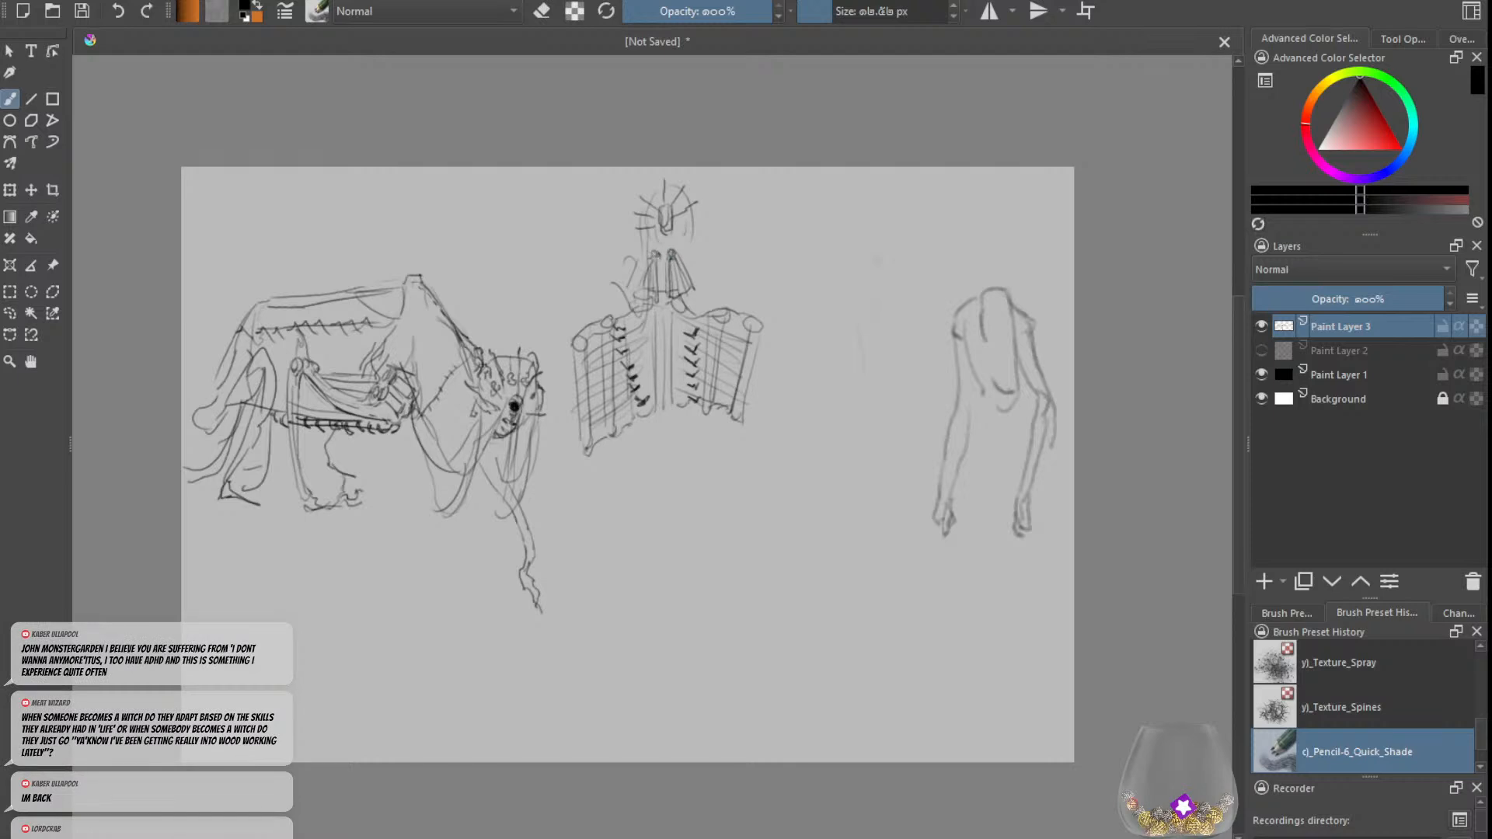
Step: Join the tops of the chest rods with a crossbar and draw a narrow block shape between them
key("e")
key("e")
left_click_drag(657, 252, 659, 271)
key("e")
key("e")
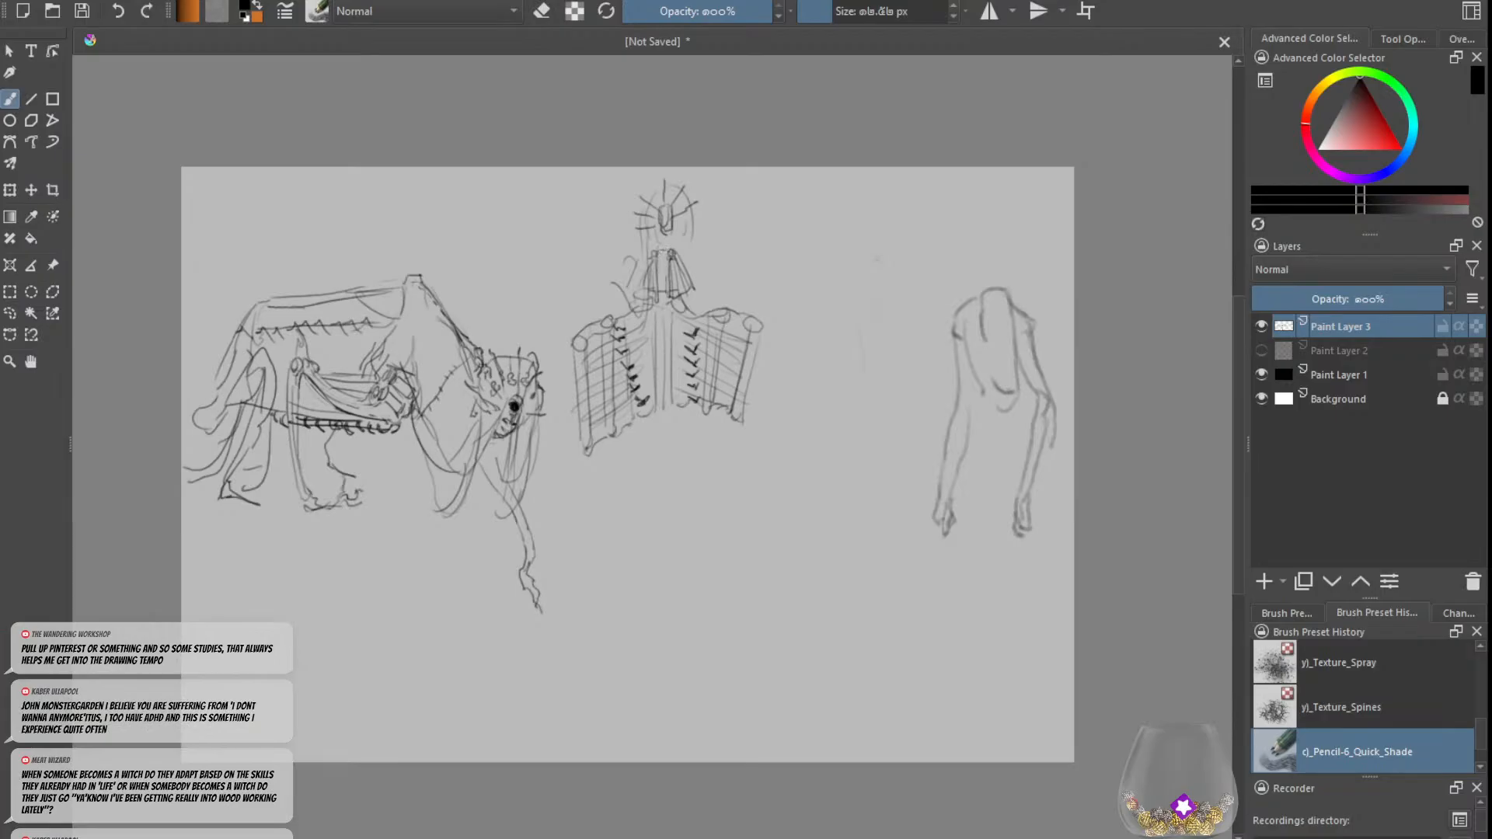
left_click_drag(657, 249, 666, 277)
key("ctrl+z")
key("ctrl+z")
Step: Add rows of stitch marks along the outer edges of both woven panels
mouse_move(560, 372)
left_mouse_down()
mouse_move(579, 441)
mouse_move(572, 425)
left_mouse_up()
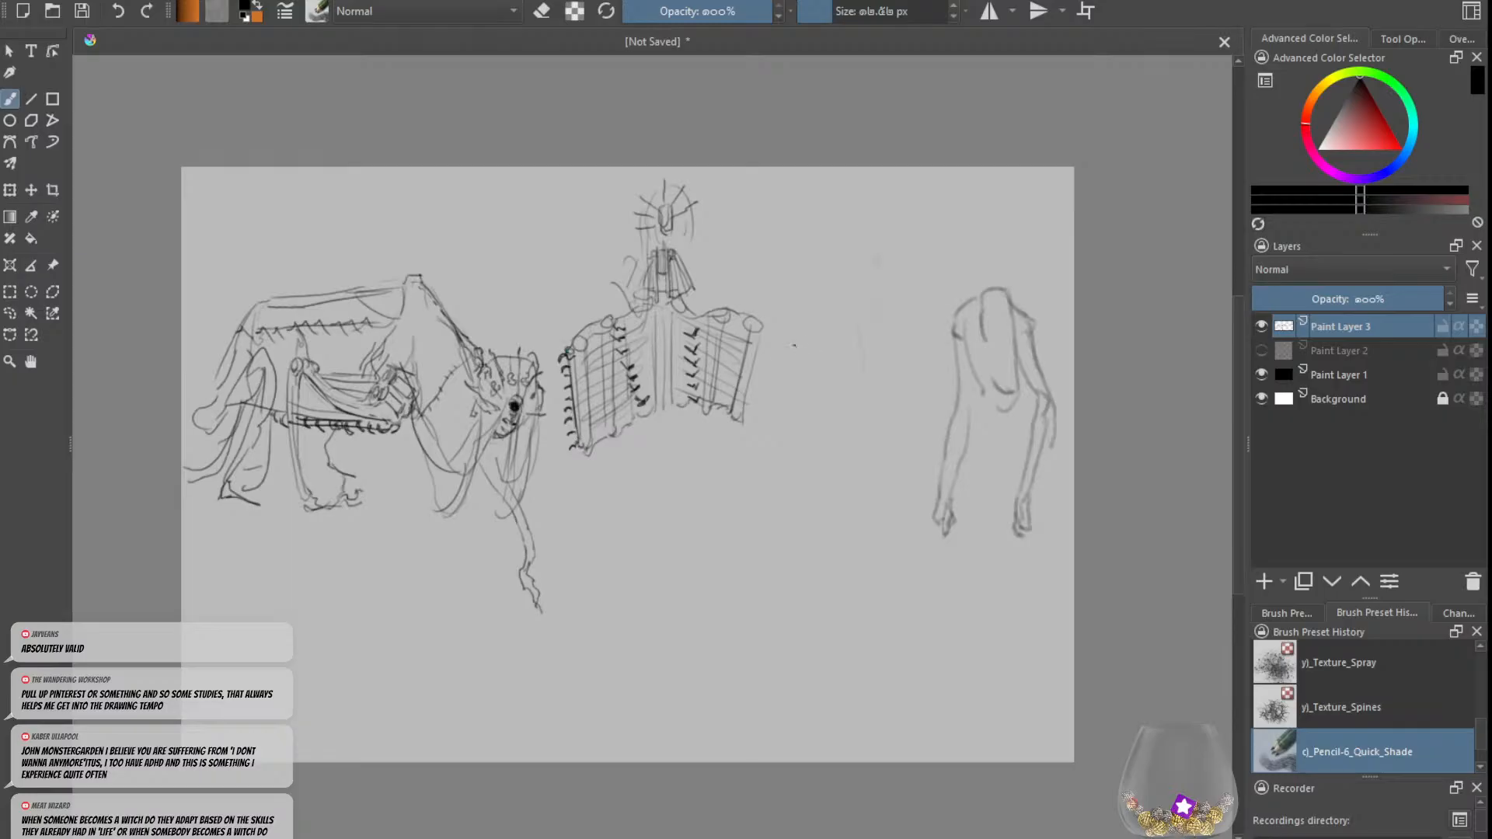
left_click_drag(762, 348, 747, 409)
key("ctrl+z")
mouse_move(766, 331)
left_mouse_down()
mouse_move(745, 410)
mouse_move(753, 388)
left_mouse_up()
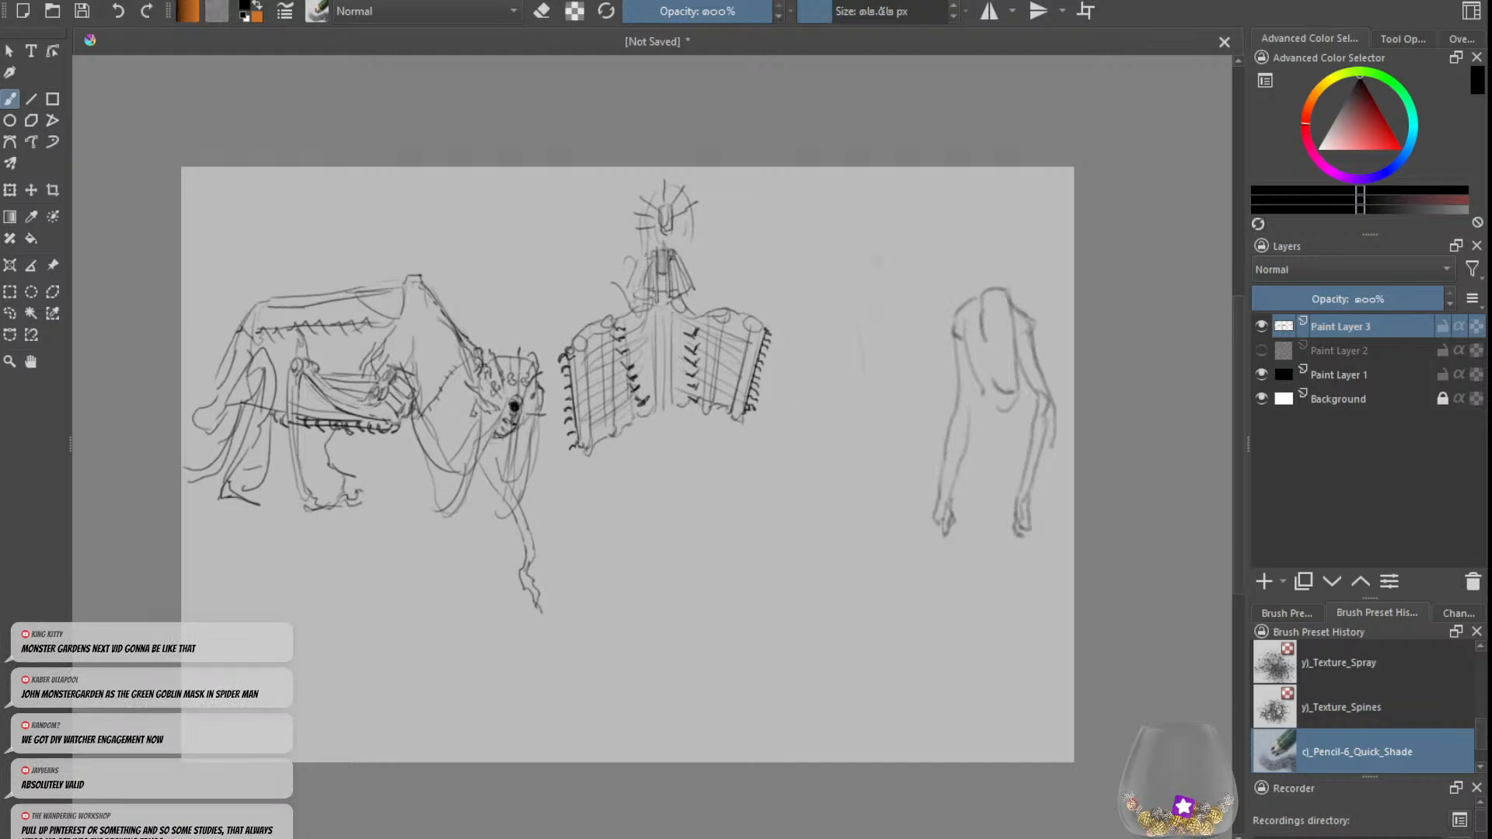
Step: Draw round shoulder joints beside the chest and a long curved right-hand arm ending in a gnarled, clawed hand
mouse_move(625, 255)
left_mouse_down()
mouse_move(701, 257)
mouse_move(690, 222)
mouse_move(709, 280)
mouse_move(709, 257)
mouse_move(761, 284)
left_mouse_up()
key("ctrl+z")
key("ctrl+z")
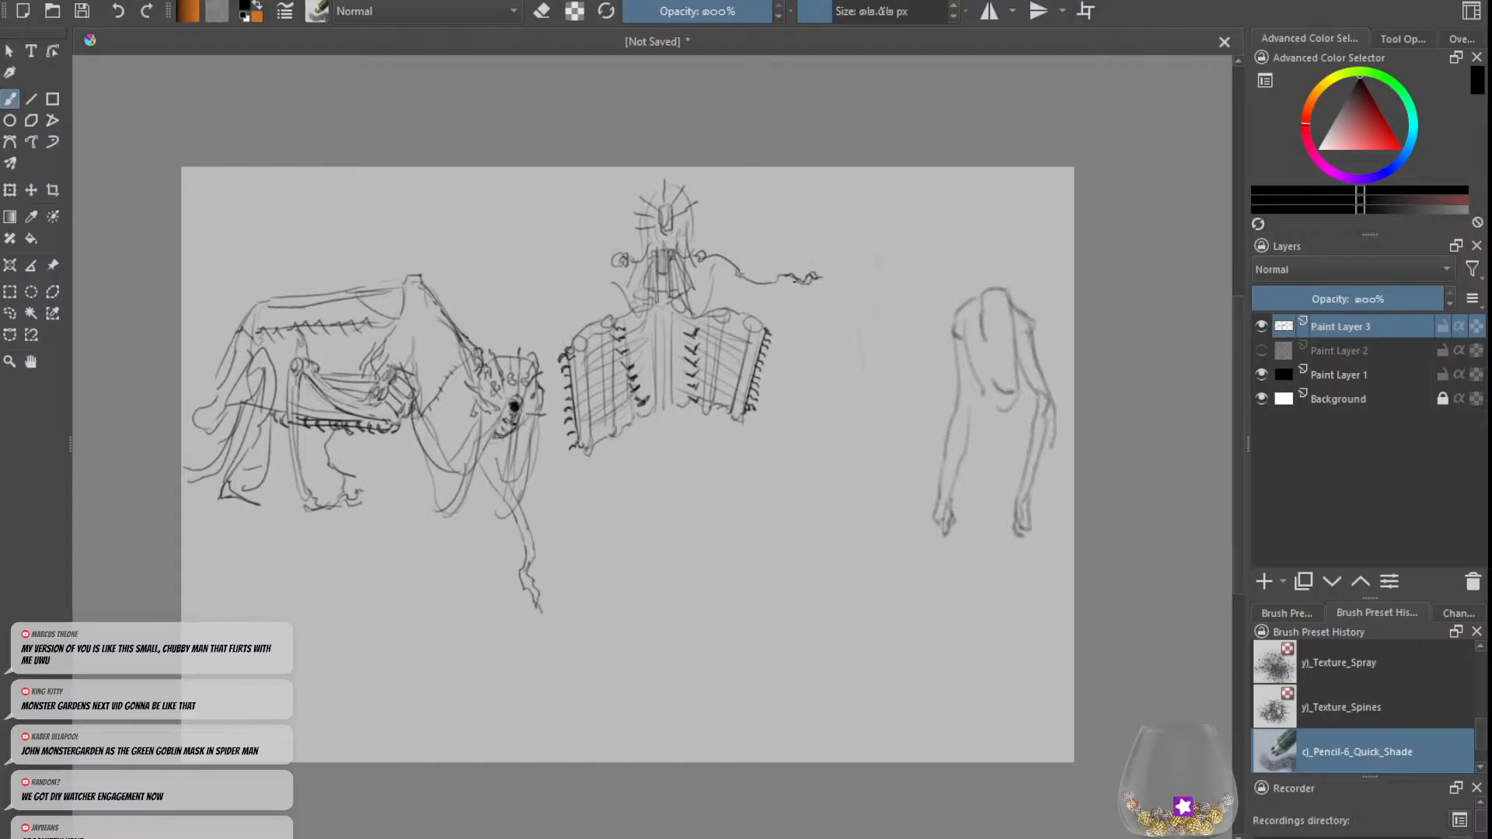
key("e")
key("e")
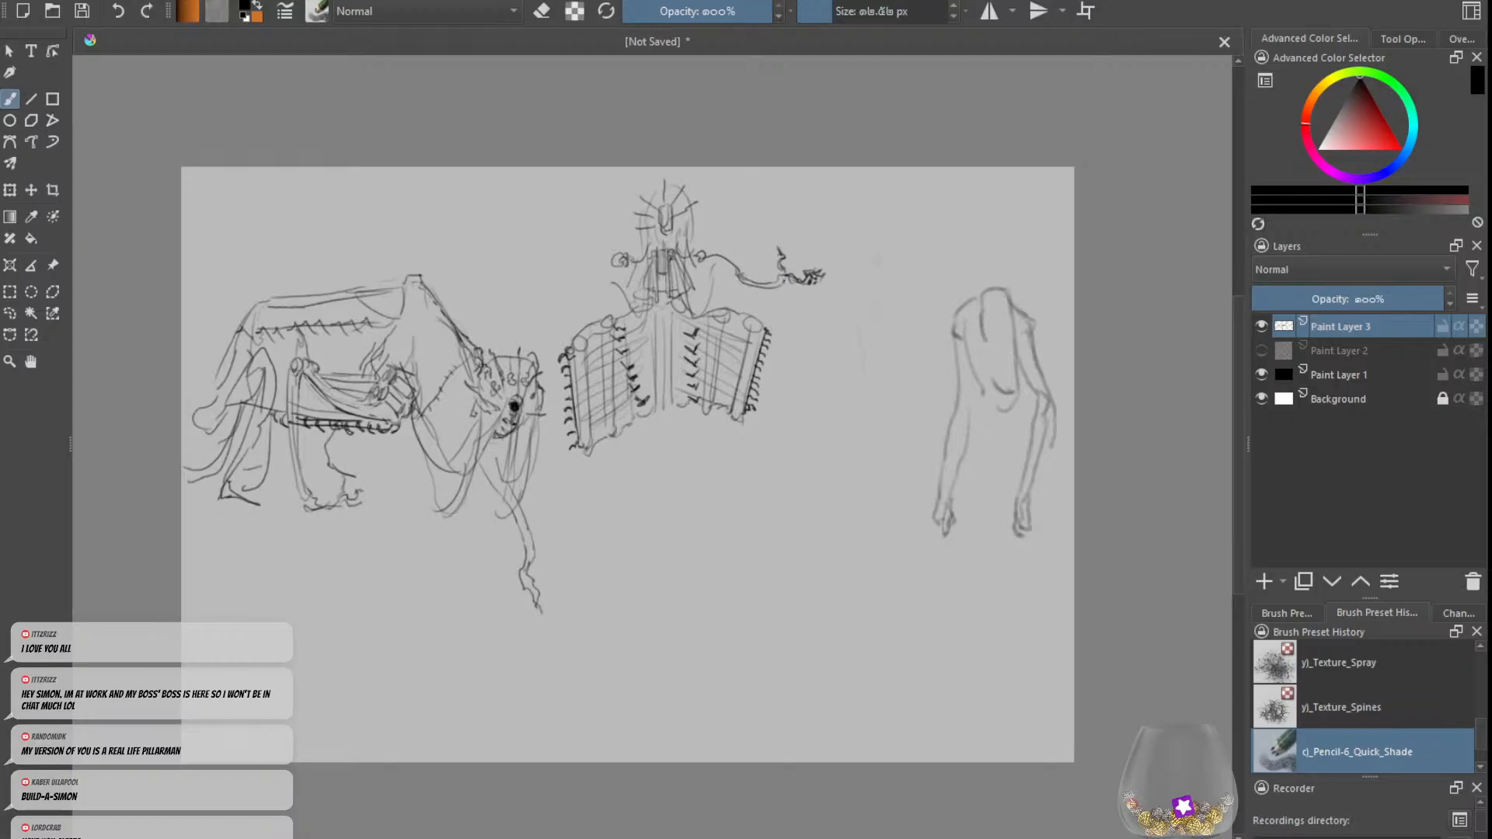
Step: Draw a long curved arm extending from the left shoulder joint and add a small elbow joint to the right-hand arm
left_click_drag(612, 263, 579, 286)
key("ctrl+z")
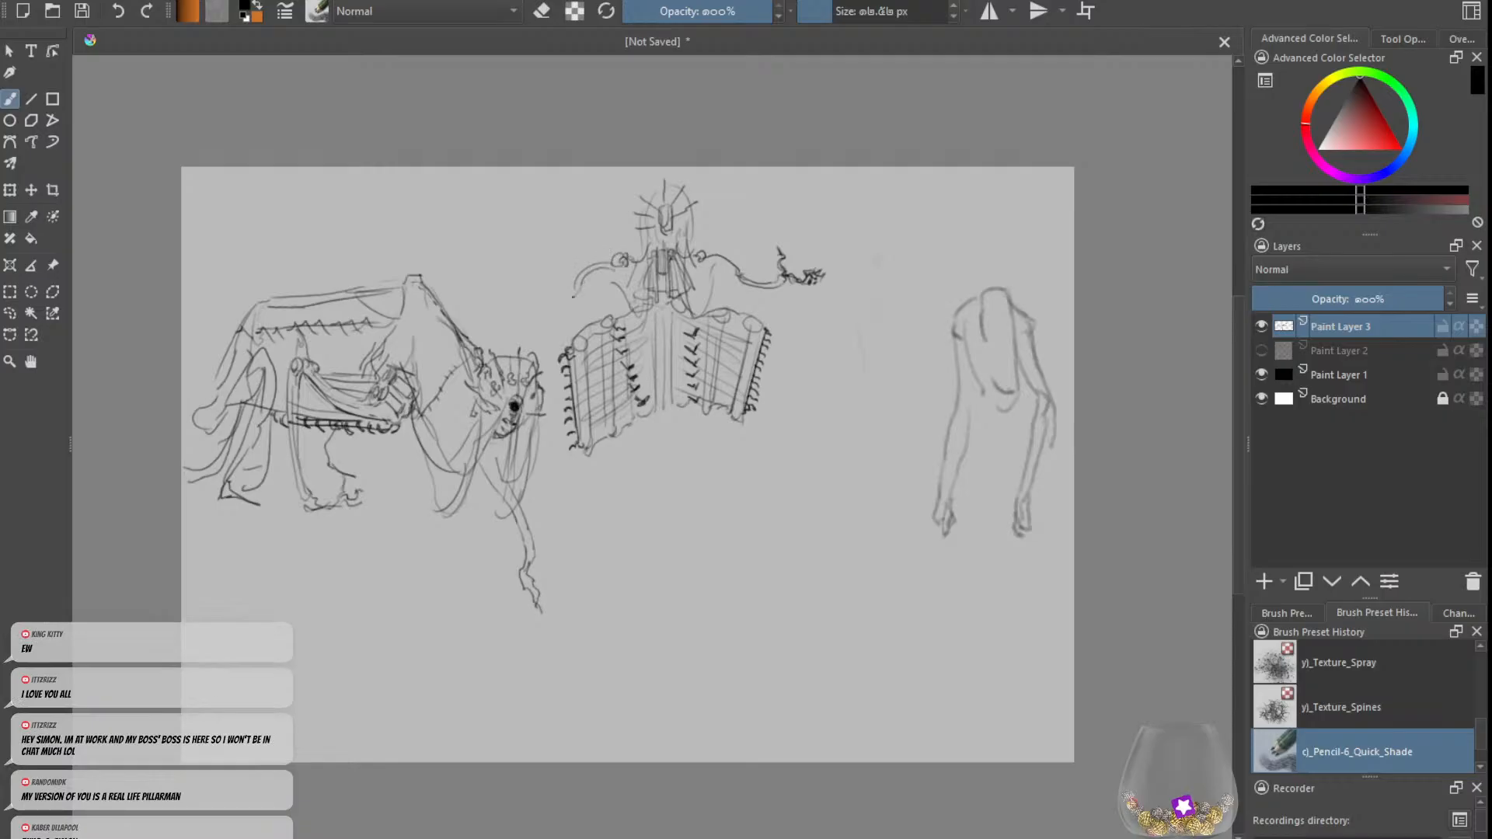
left_click_drag(573, 297, 537, 288)
key("ctrl+z")
left_click_drag(536, 288, 578, 285)
key("ctrl+z")
key("ctrl+z")
key("ctrl+z")
key("e")
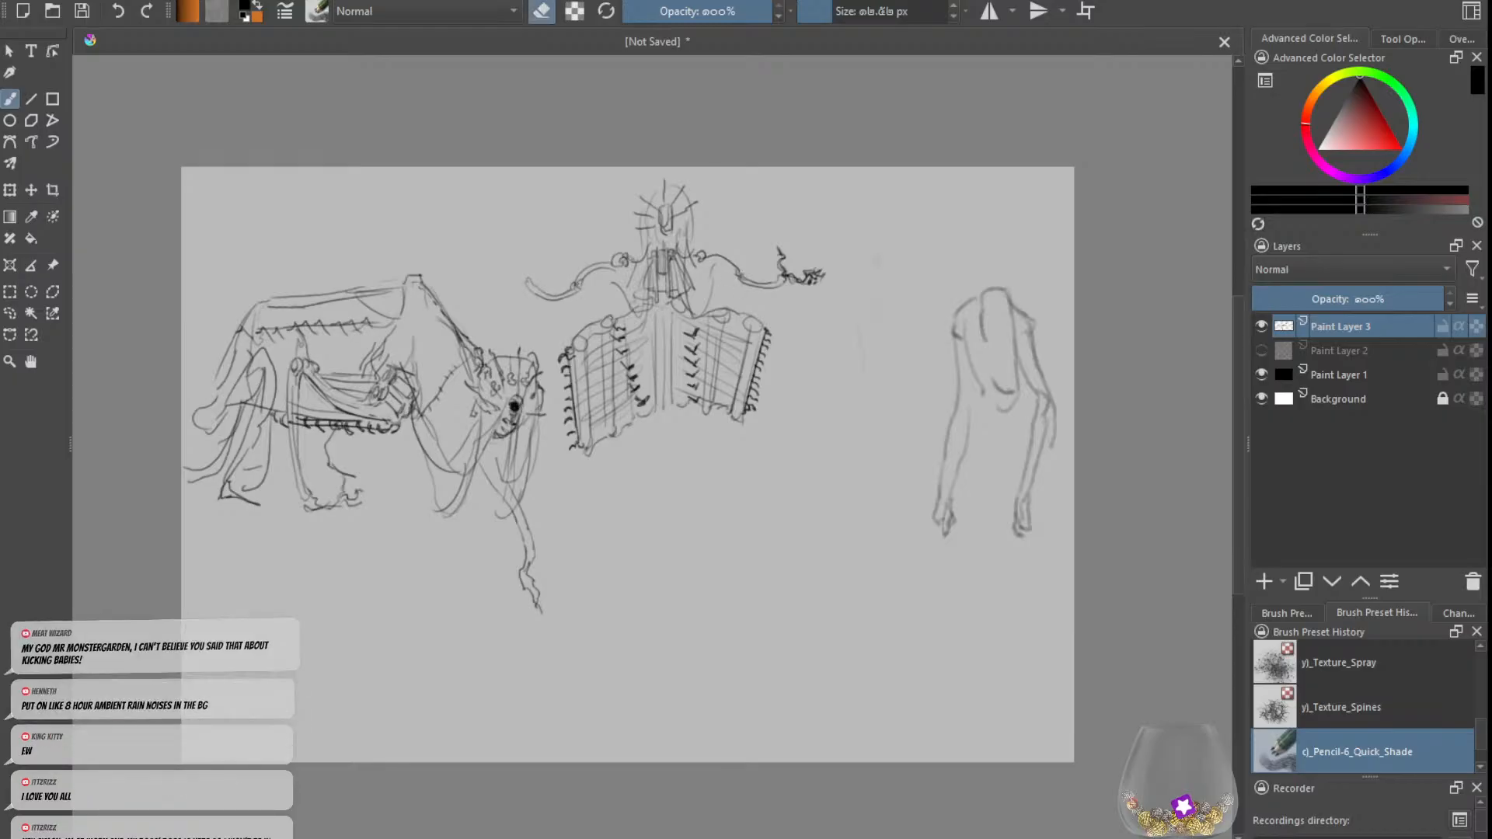
key("e")
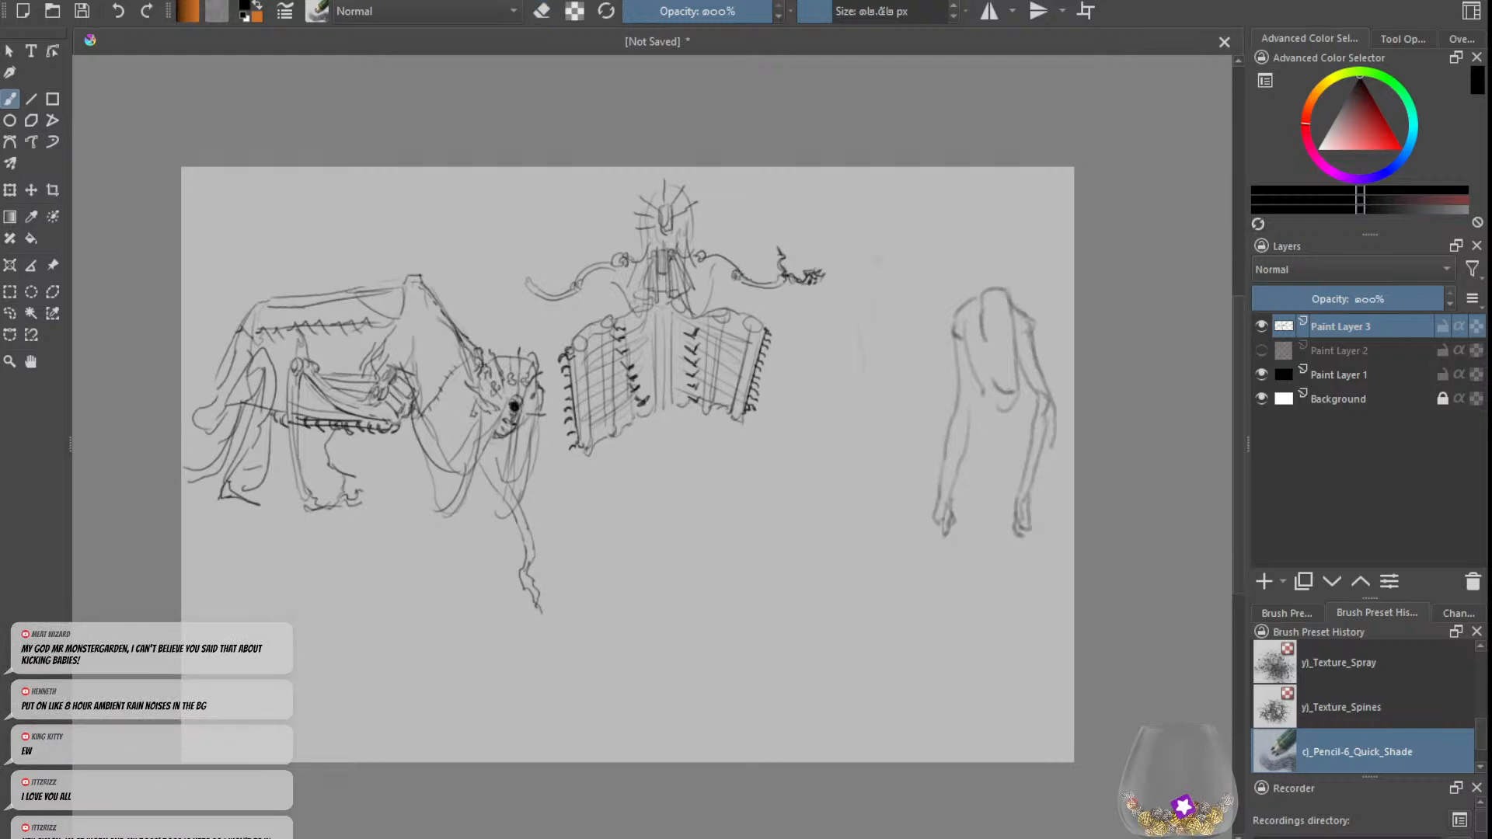
Step: Refine the right-hand arm's elbow and draw a clawed hand with a raised thumb on the left-hand arm
key("ctrl+z")
mouse_move(748, 279)
left_mouse_down()
mouse_move(778, 282)
mouse_move(733, 272)
left_mouse_up()
key("ctrl+z")
key("ctrl+z")
key("ctrl+z")
left_click_drag(515, 281, 498, 289)
left_click_drag(530, 277, 526, 264)
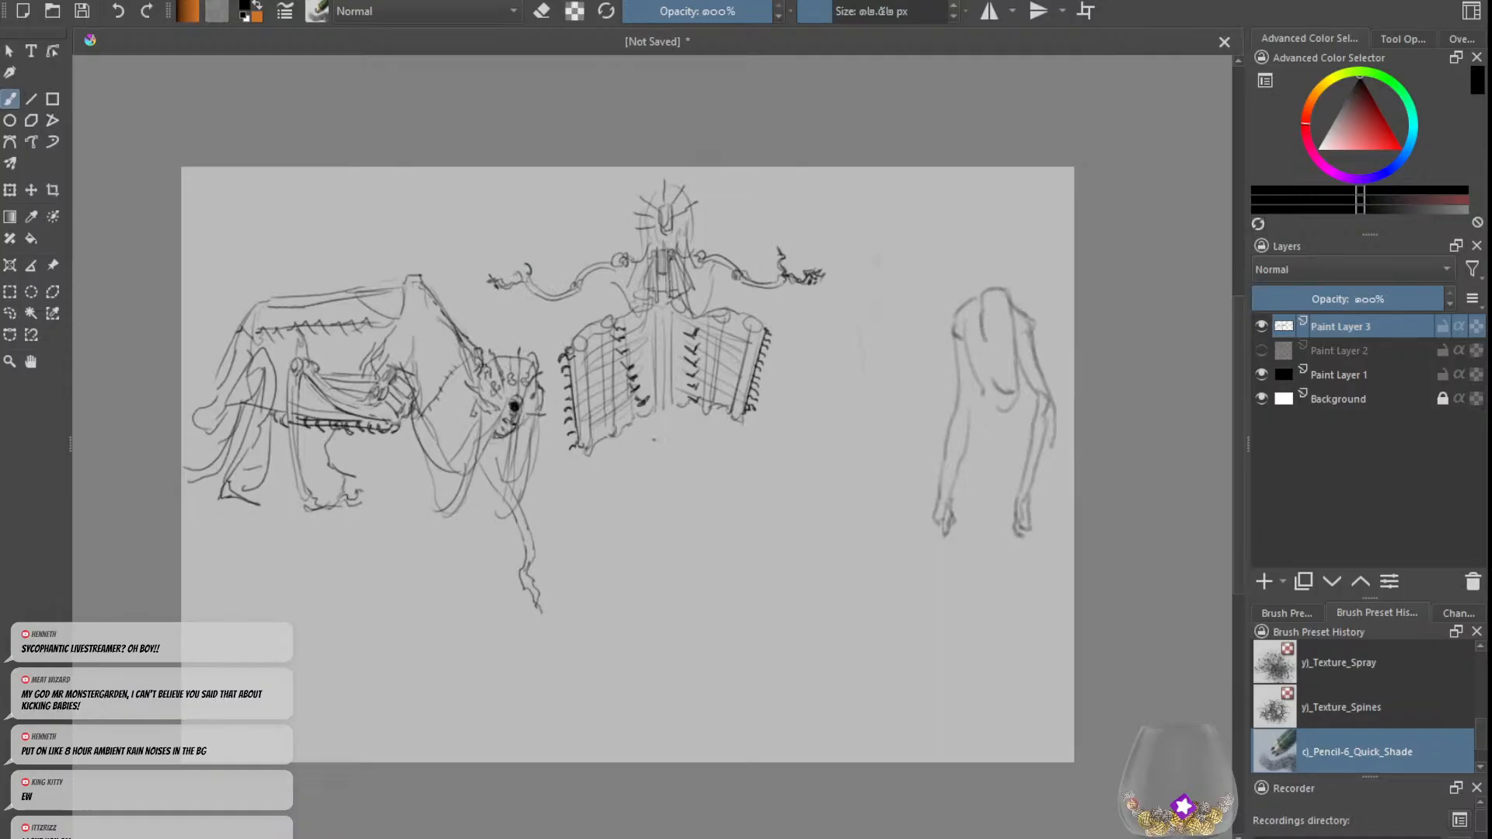
Step: Try small curved marks beneath the central rods and undo them
left_click_drag(646, 438, 661, 437)
left_click_drag(690, 425, 674, 452)
key("ctrl+z")
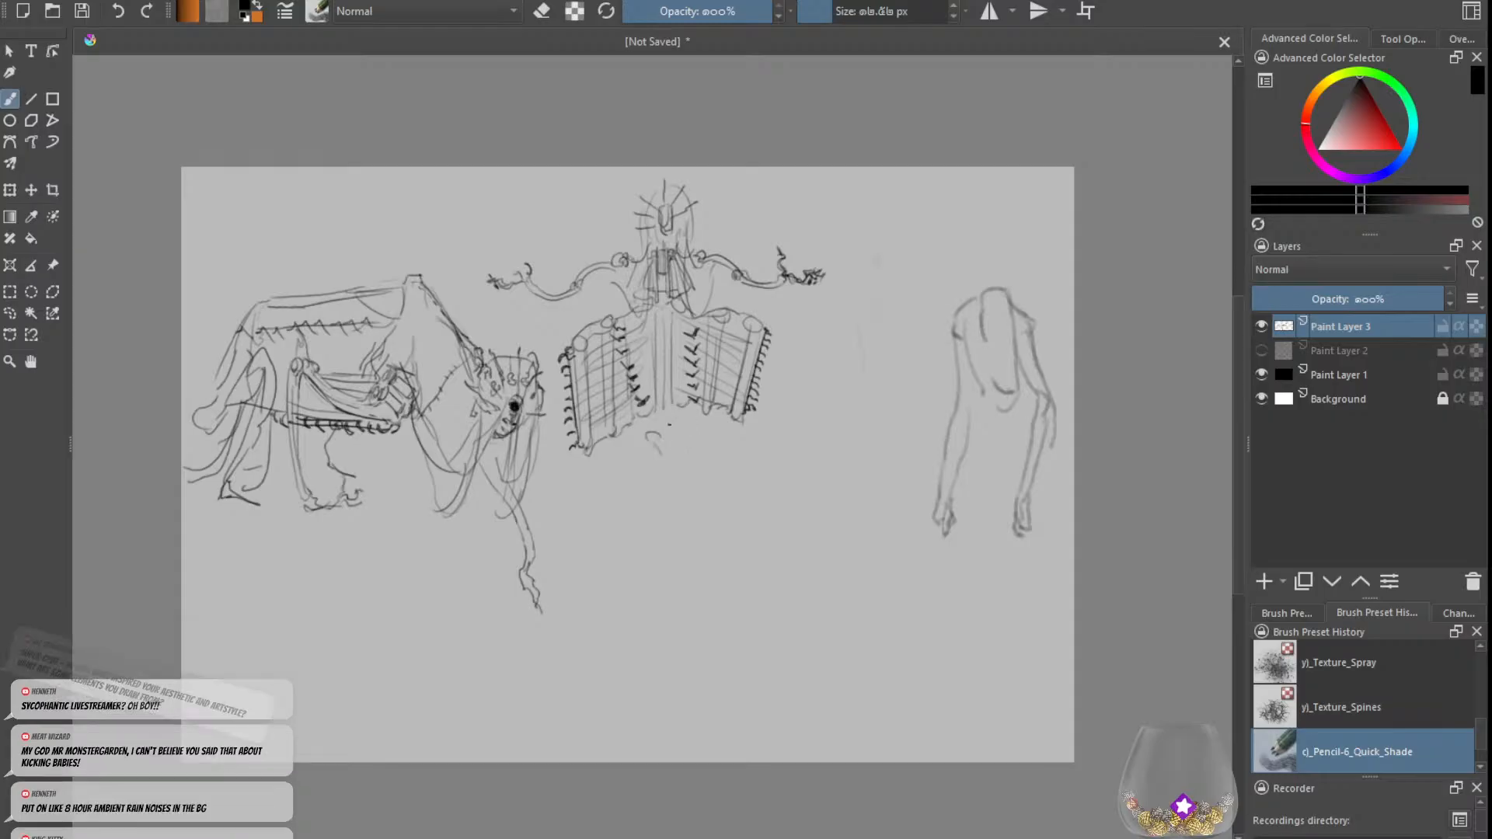
key("ctrl+z")
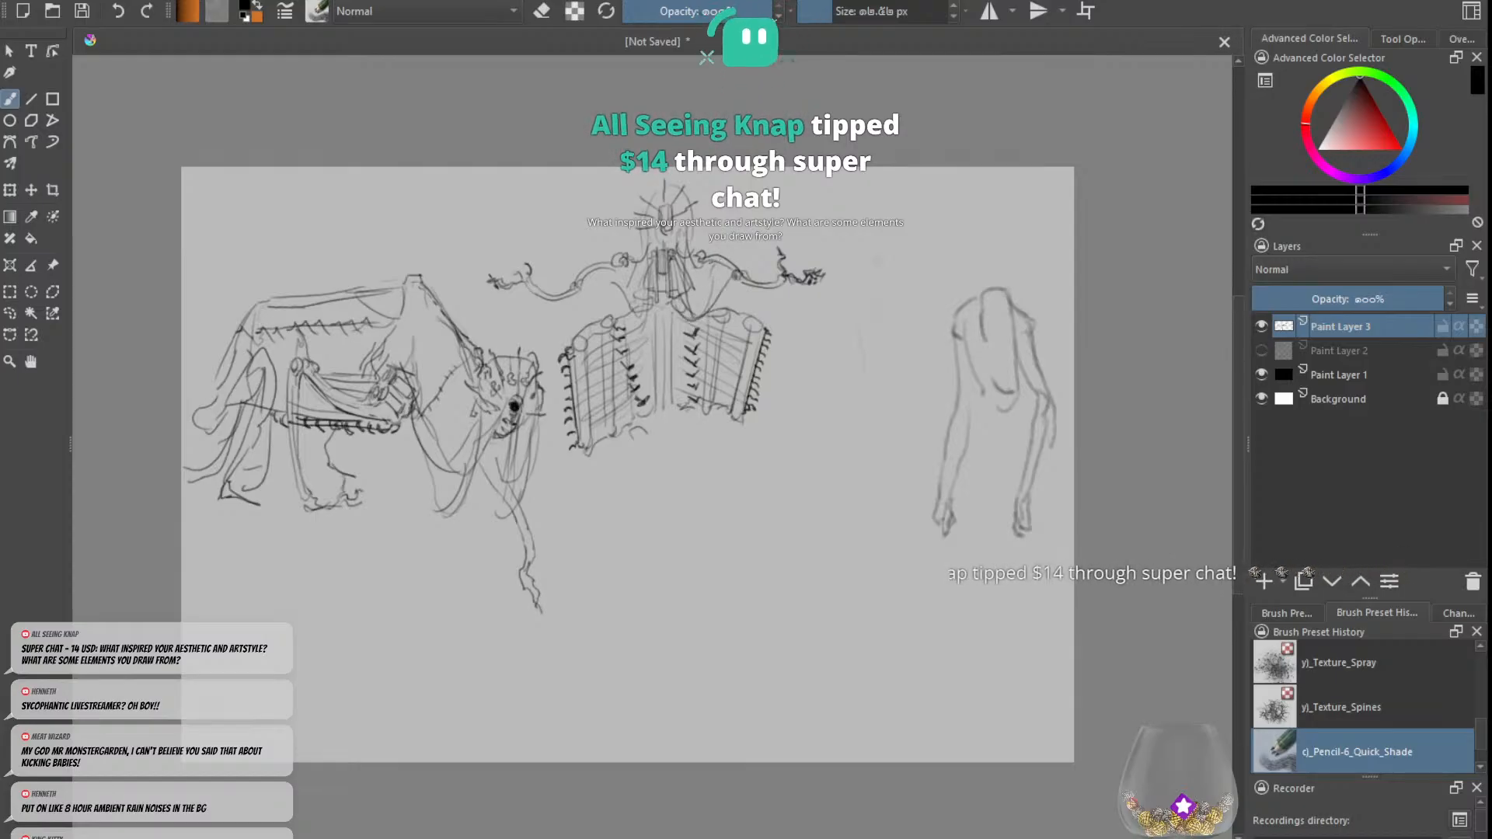
Step: Add drooping lines linking the shoulders to the woven panels and strengthen the outline around the spiked head
key("e")
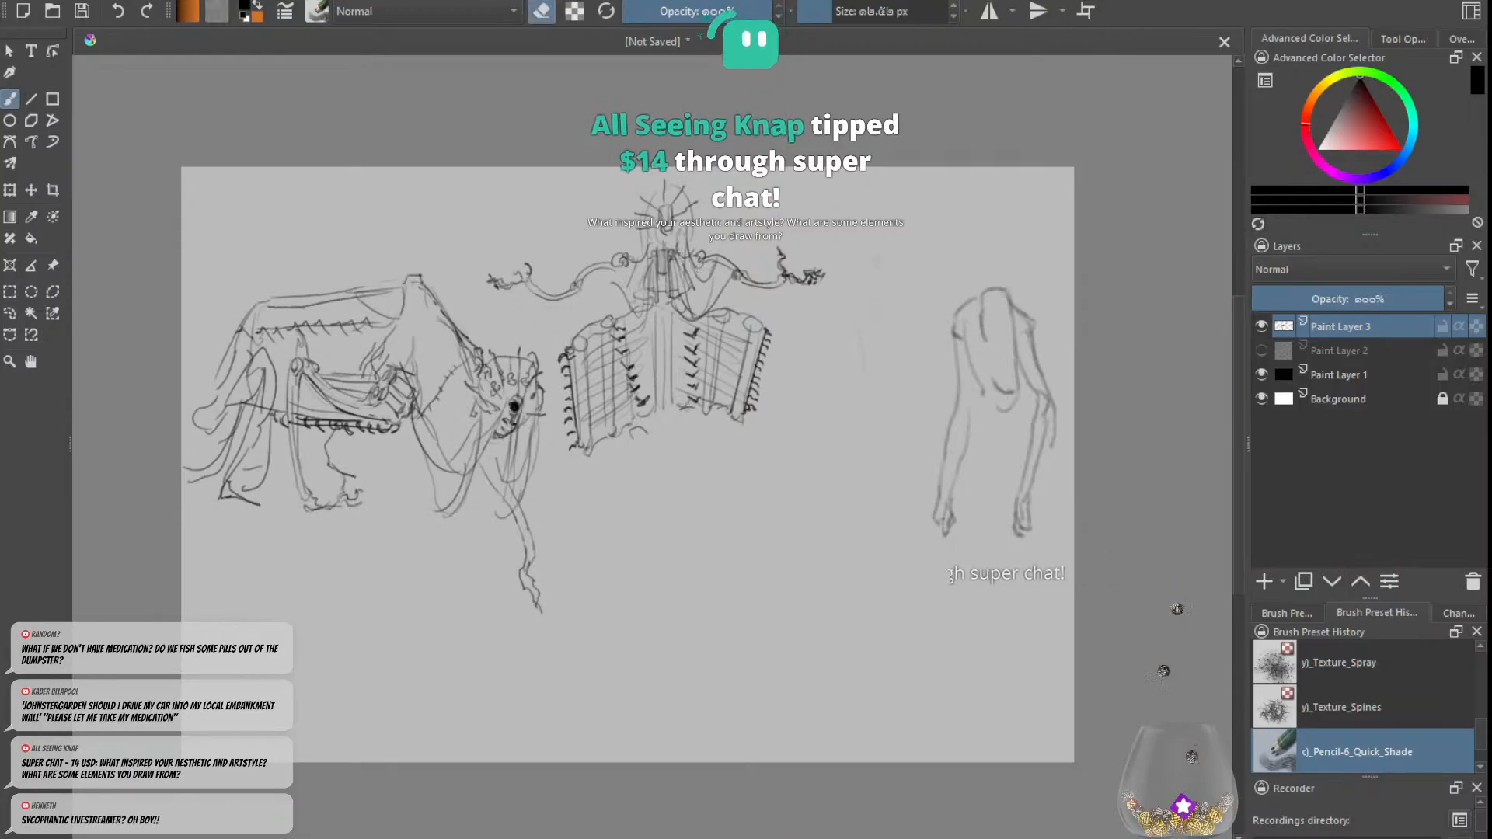
key("e")
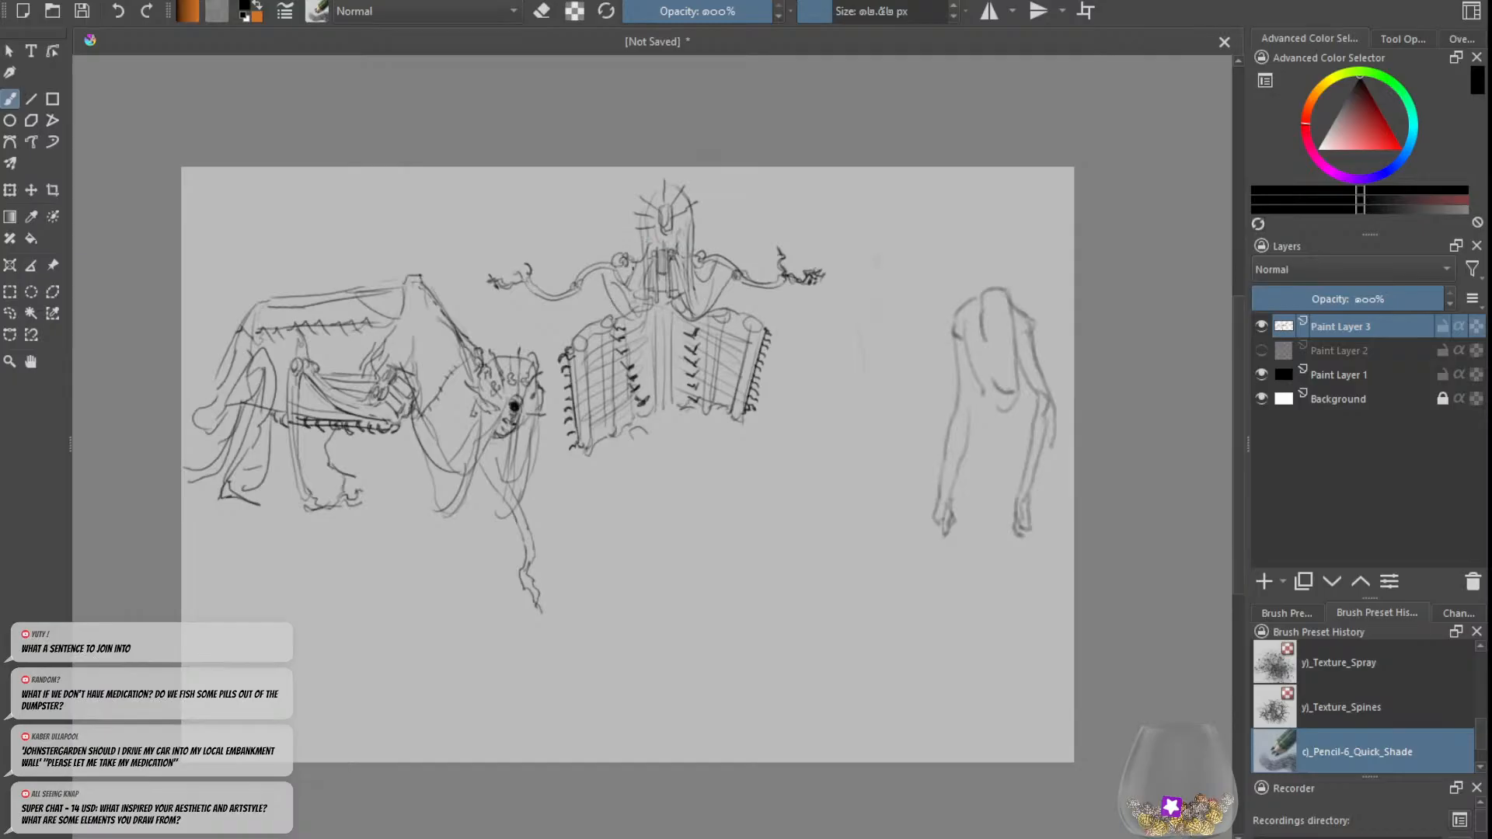
left_click_drag(646, 212, 652, 191)
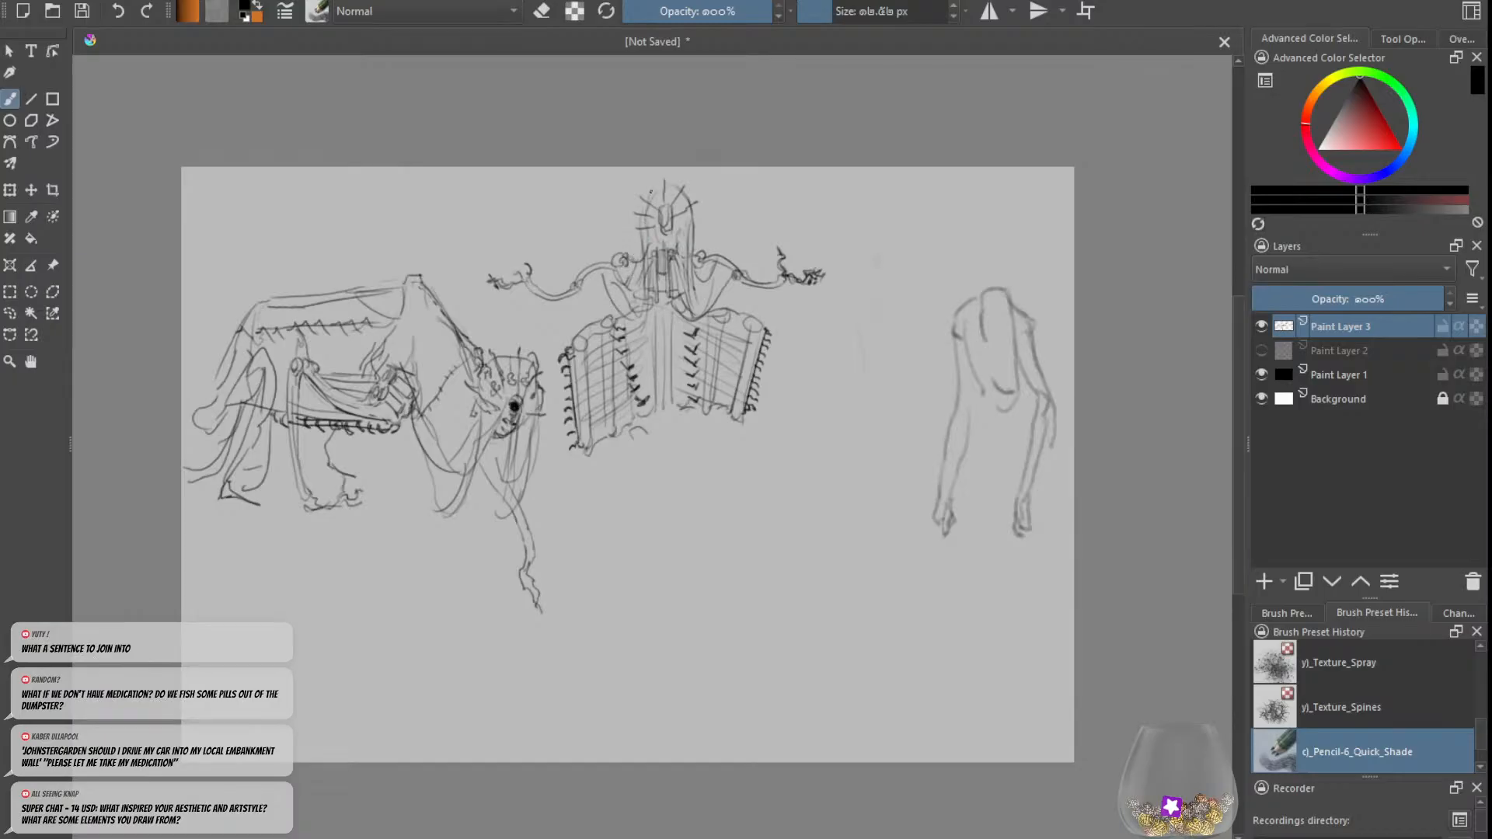
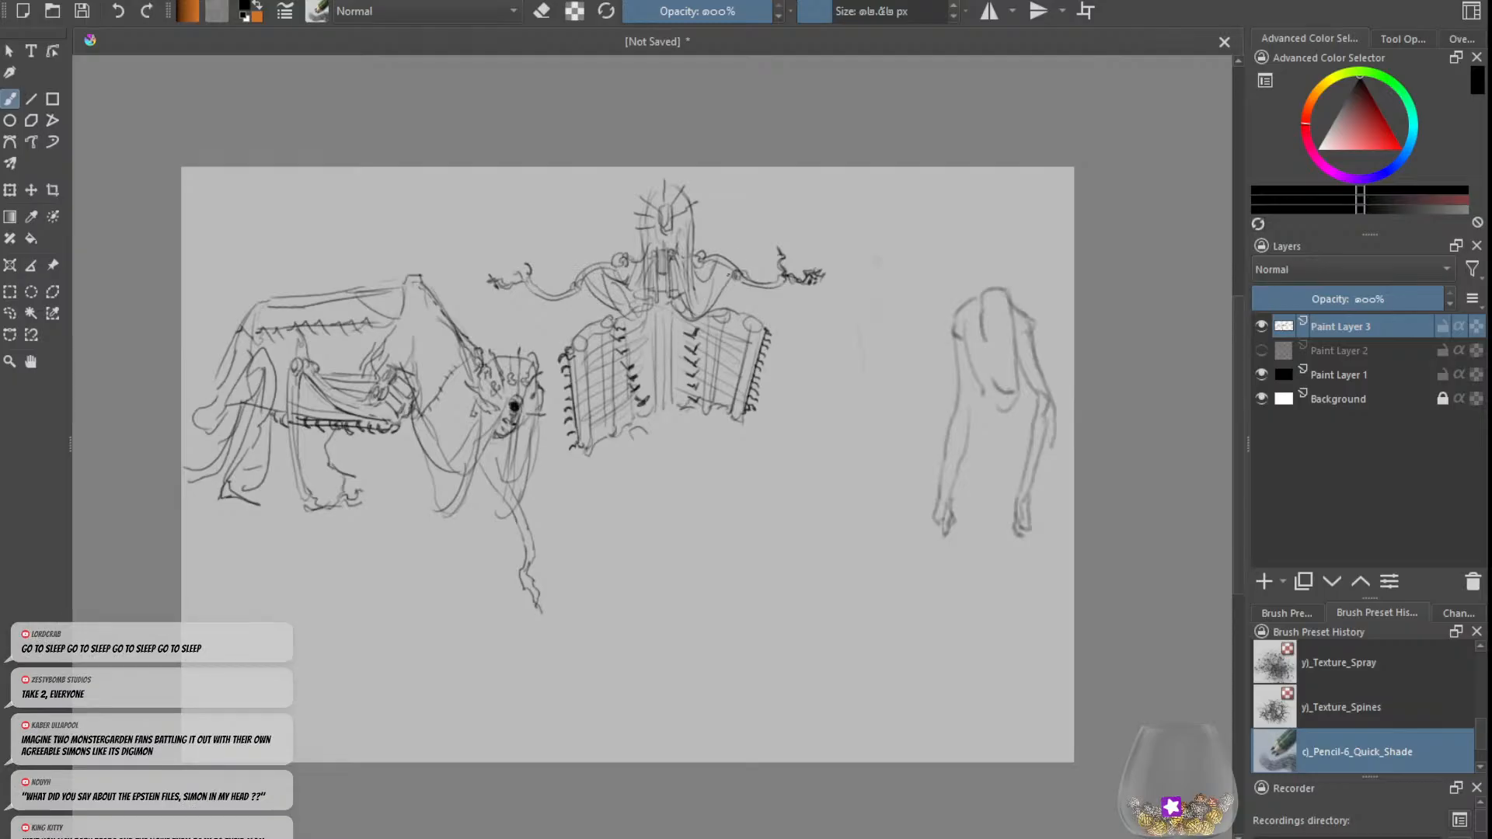
Step: Draw a small pelvis beneath the rod figure's central rods and extend a bent thigh with a knee joint from its right-hand side
left_click_drag(726, 268, 701, 313)
left_click_drag(695, 425, 660, 459)
key("ctrl+z")
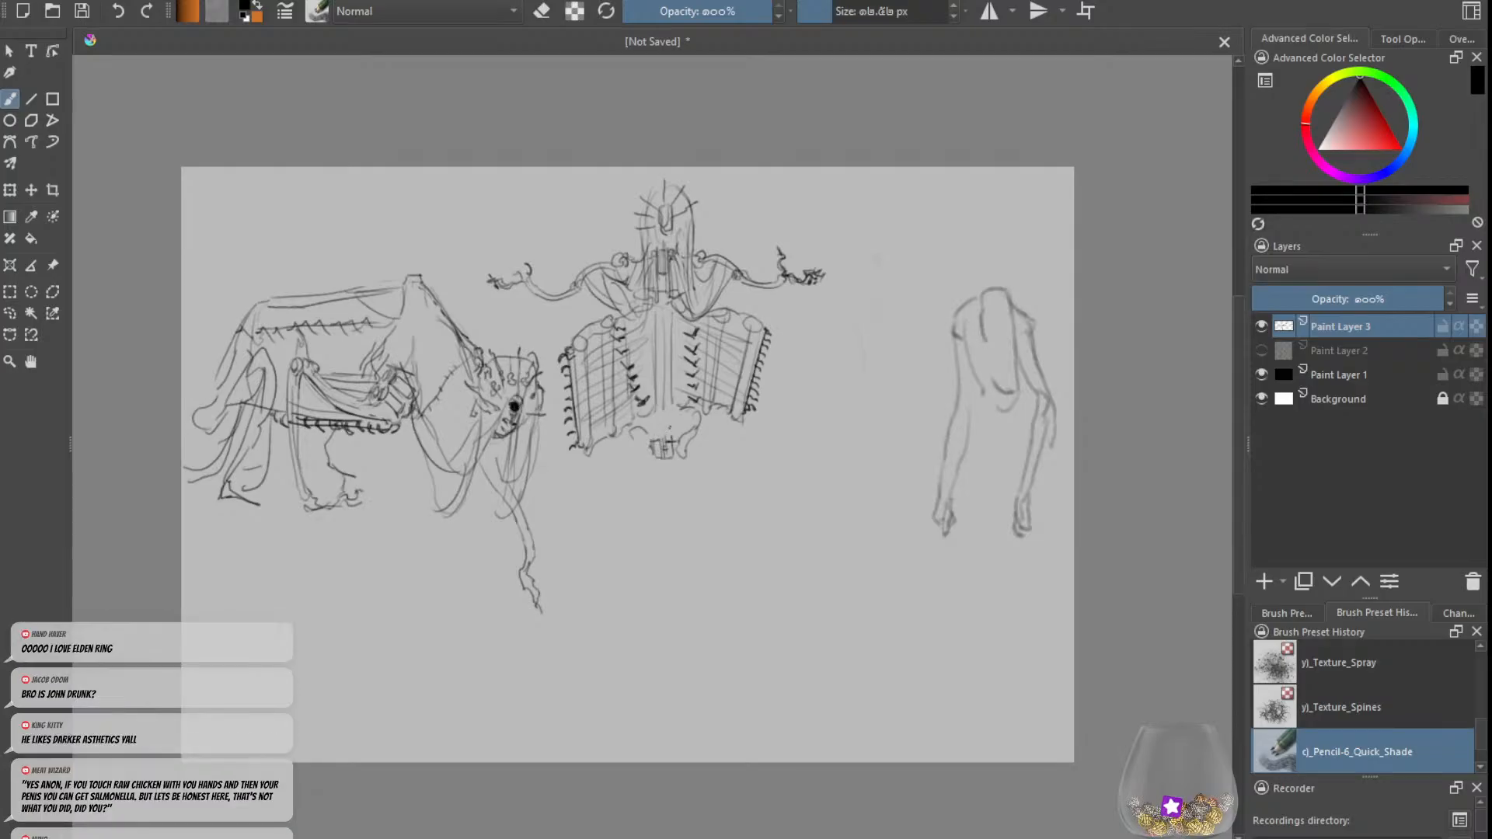
mouse_move(646, 433)
left_mouse_down()
mouse_move(632, 454)
mouse_move(693, 463)
mouse_move(769, 425)
mouse_move(775, 451)
mouse_move(758, 429)
mouse_move(737, 436)
mouse_move(769, 442)
left_mouse_up()
key("ctrl+z")
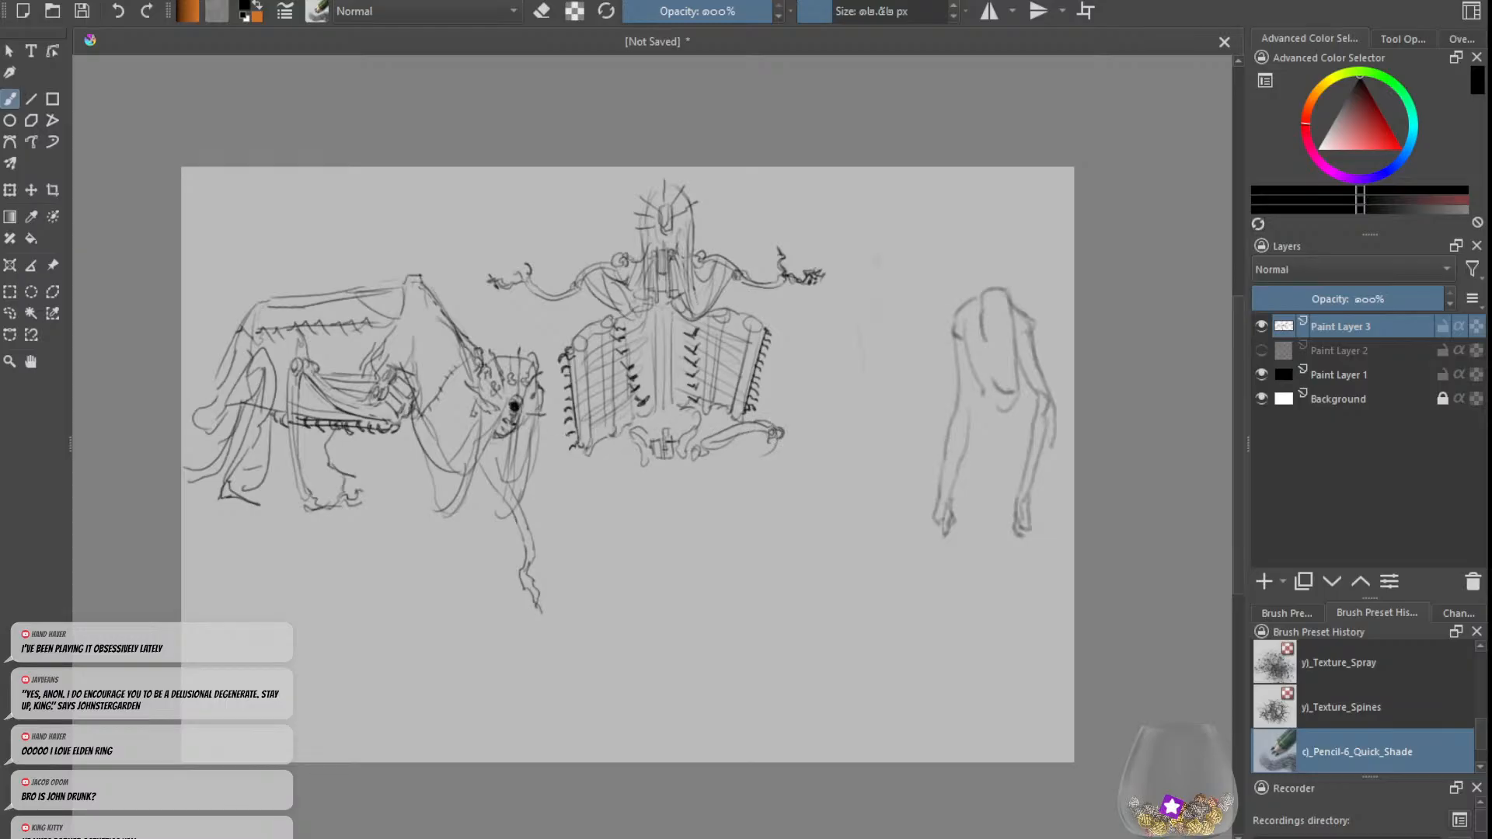
Step: Draw the left-hand knee joint and thigh, and add the right-hand lower leg with its foot and a short ground line
left_click_drag(558, 434, 563, 454)
key("ctrl+z")
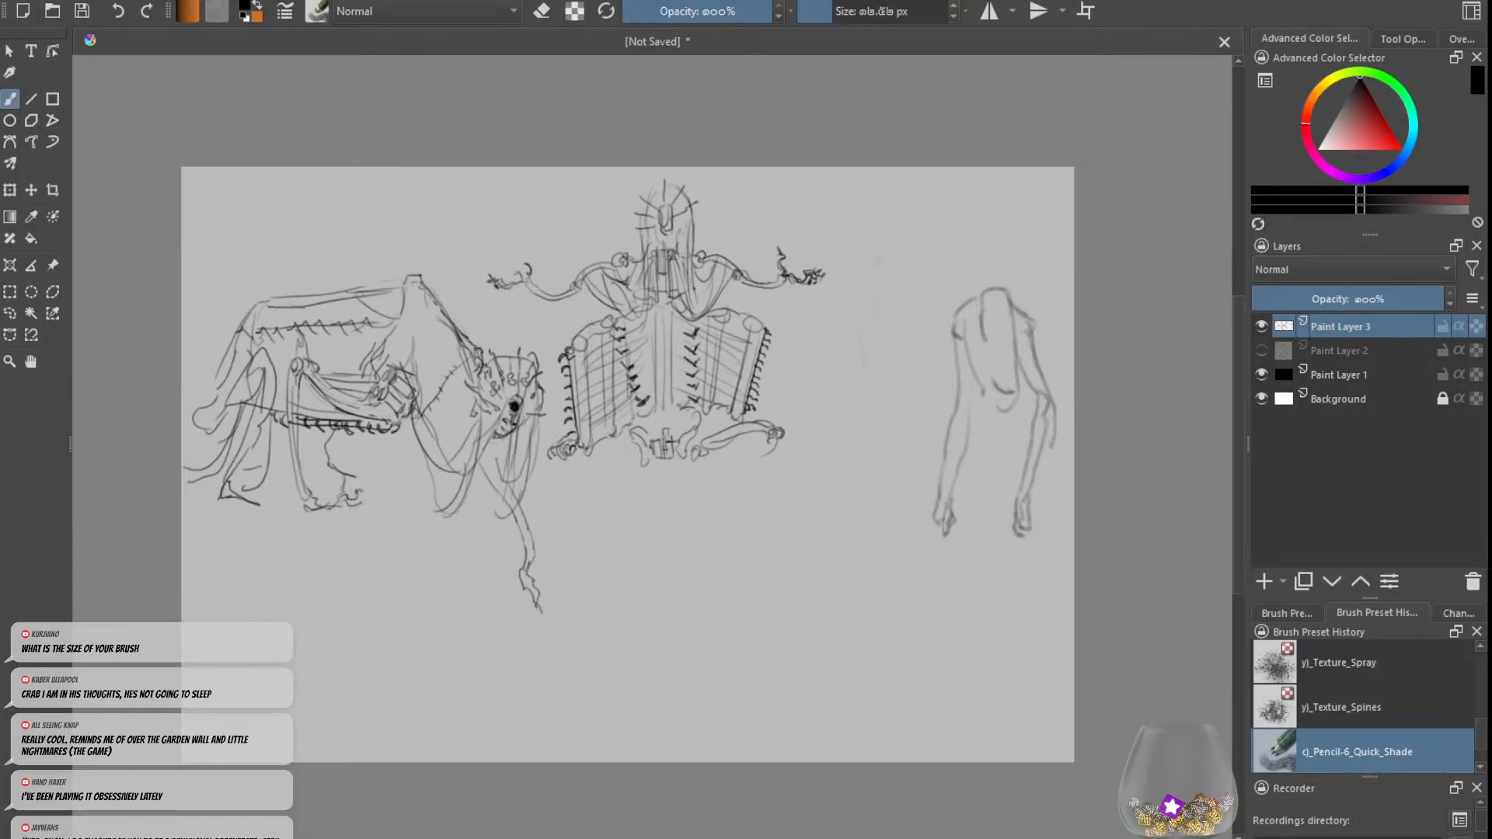
left_click_drag(595, 448, 632, 459)
left_click_drag(768, 455, 759, 464)
mouse_move(763, 448)
left_mouse_down()
mouse_move(694, 481)
mouse_move(728, 493)
left_mouse_up()
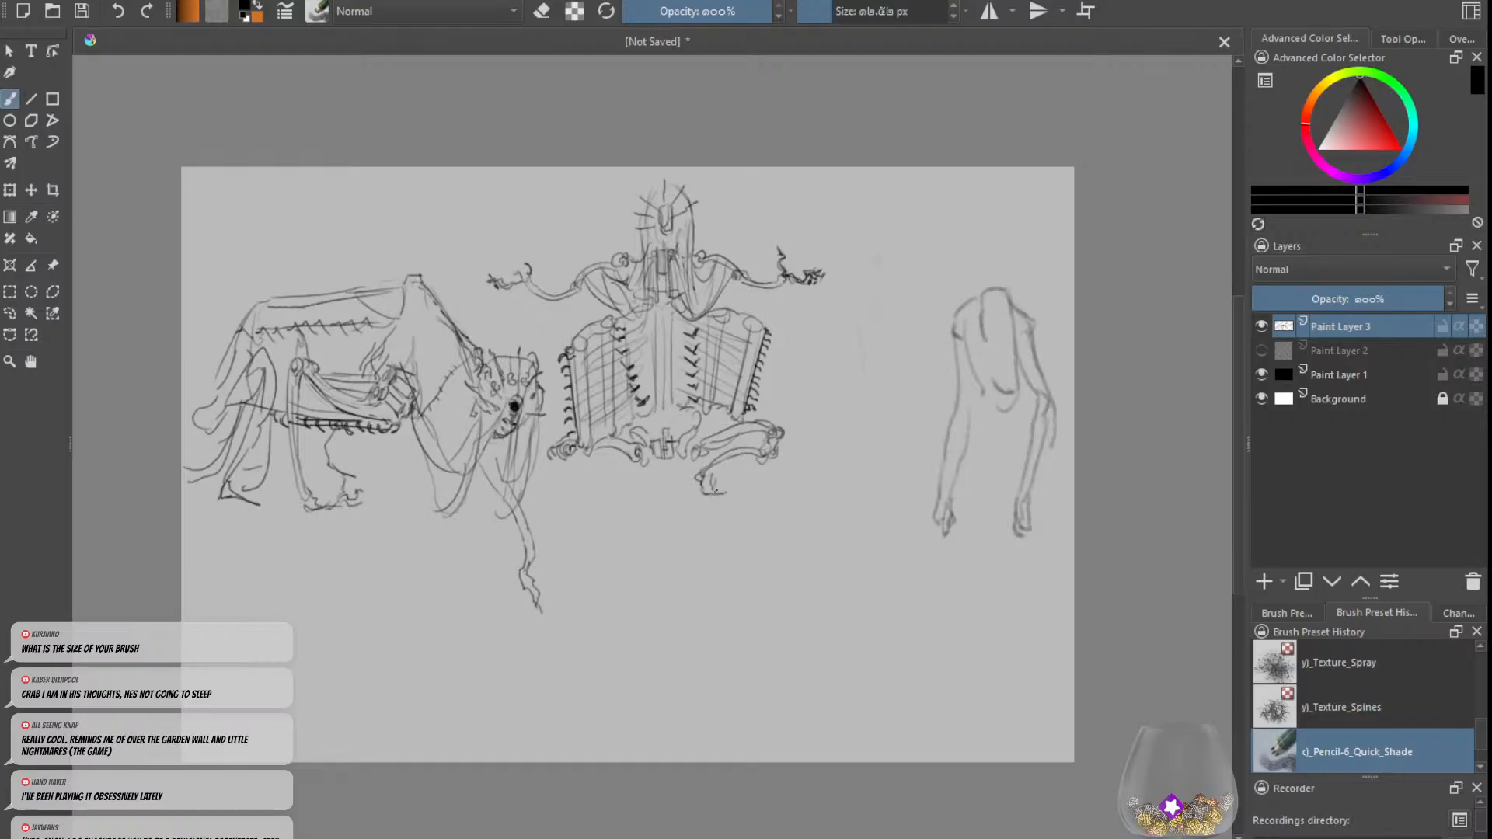
left_click_drag(722, 492, 750, 496)
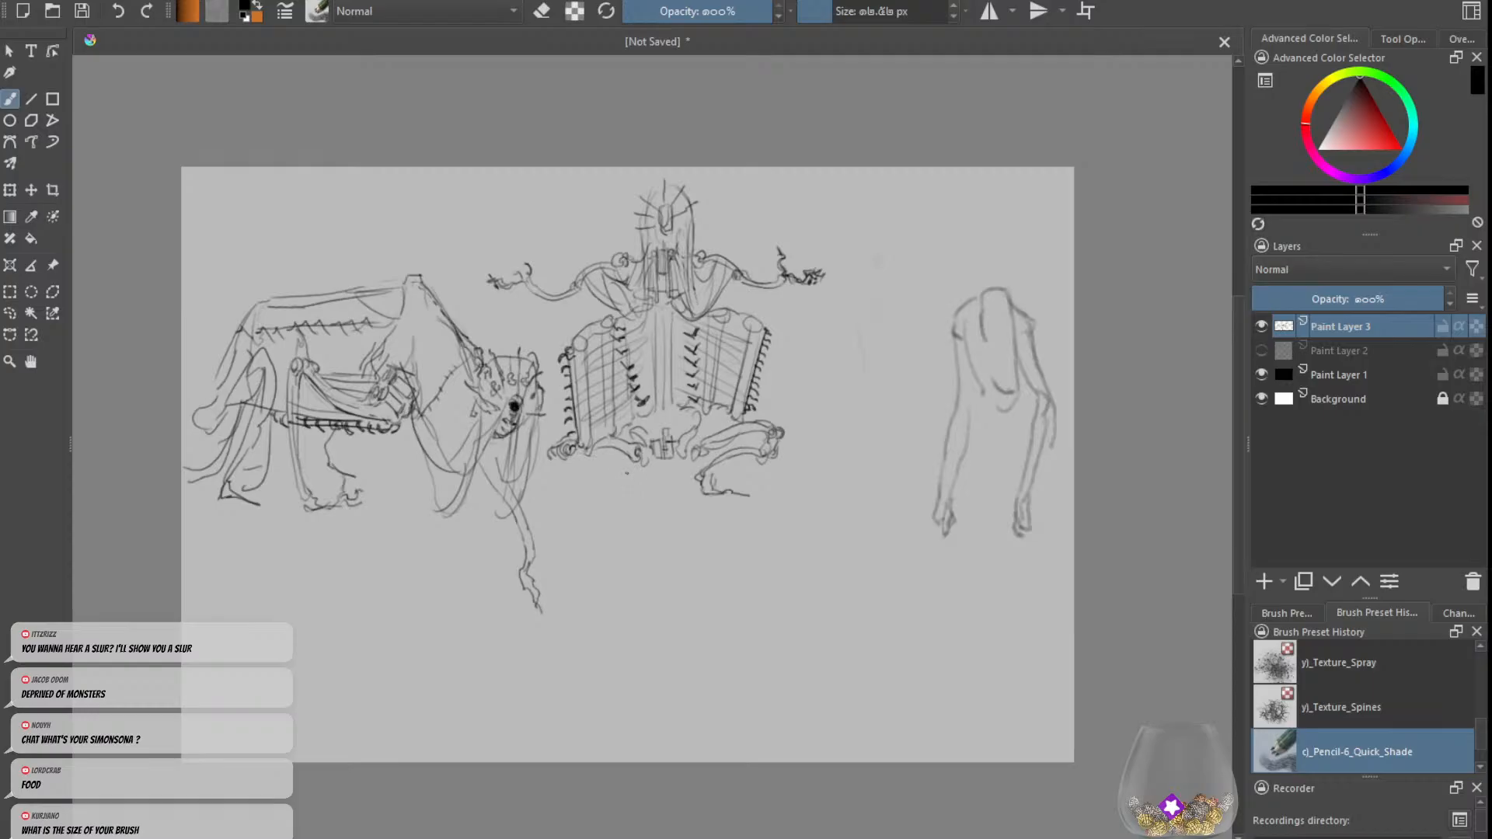
Step: Draw the left-hand lower leg and foot, a post below the pelvis, and a rough ground line beneath the figure
mouse_move(630, 469)
left_mouse_down()
mouse_move(634, 487)
mouse_move(584, 507)
left_mouse_up()
mouse_move(658, 457)
left_mouse_down()
mouse_move(657, 491)
mouse_move(697, 492)
mouse_move(537, 500)
left_mouse_up()
key("ctrl+z")
key("ctrl+z")
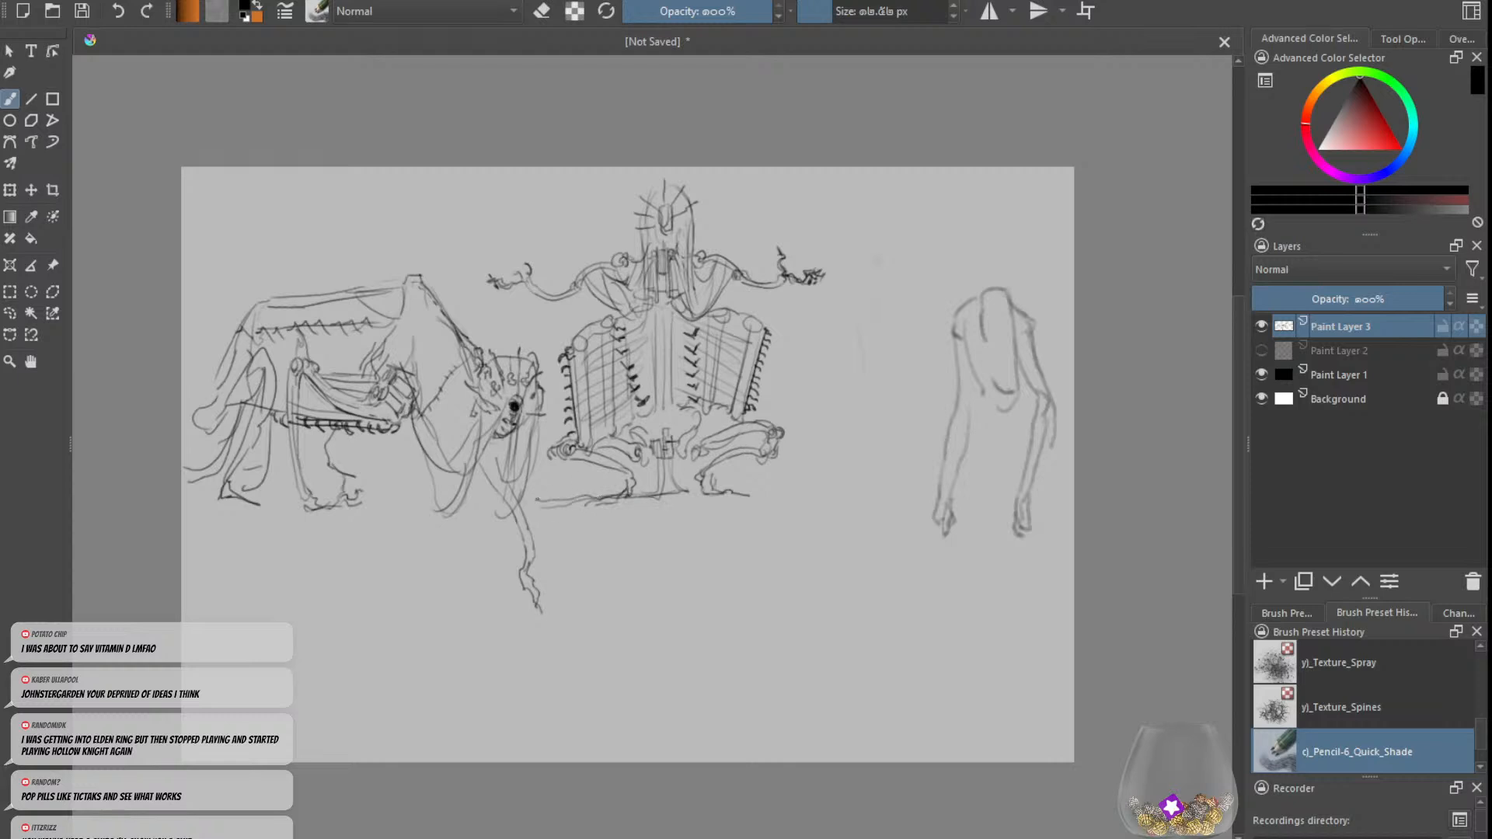
key("ctrl+z")
Step: Darken the rod figure's central rods and sketch small fittings at their upper and lower ends
mouse_move(644, 422)
left_mouse_down()
mouse_move(658, 435)
mouse_move(636, 428)
mouse_move(694, 426)
left_mouse_up()
mouse_move(673, 309)
left_mouse_down()
mouse_move(672, 411)
mouse_move(661, 399)
left_mouse_up()
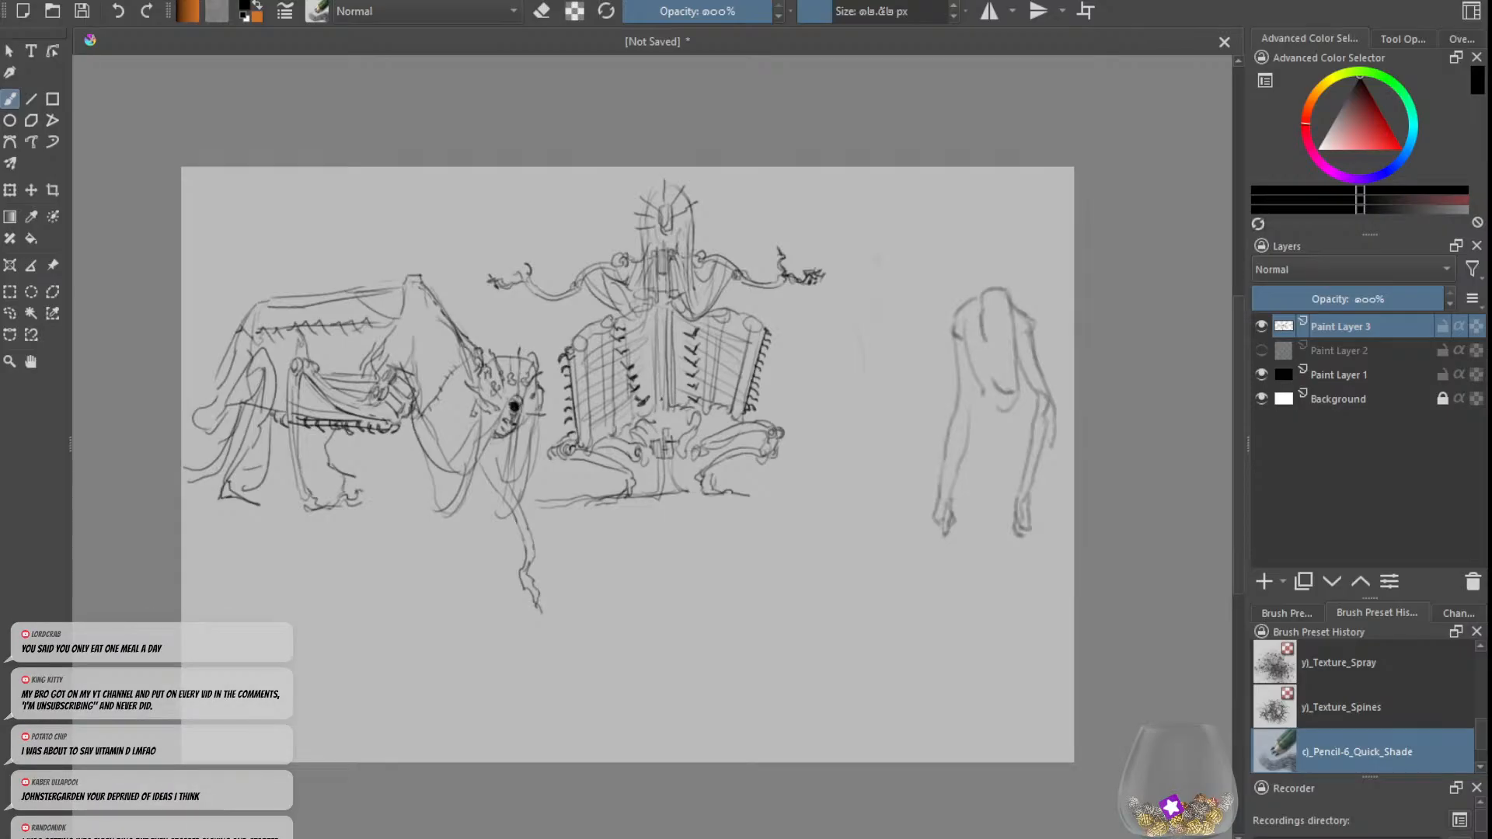
key("e")
key("e")
key("e")
key("e")
key("ctrl+z")
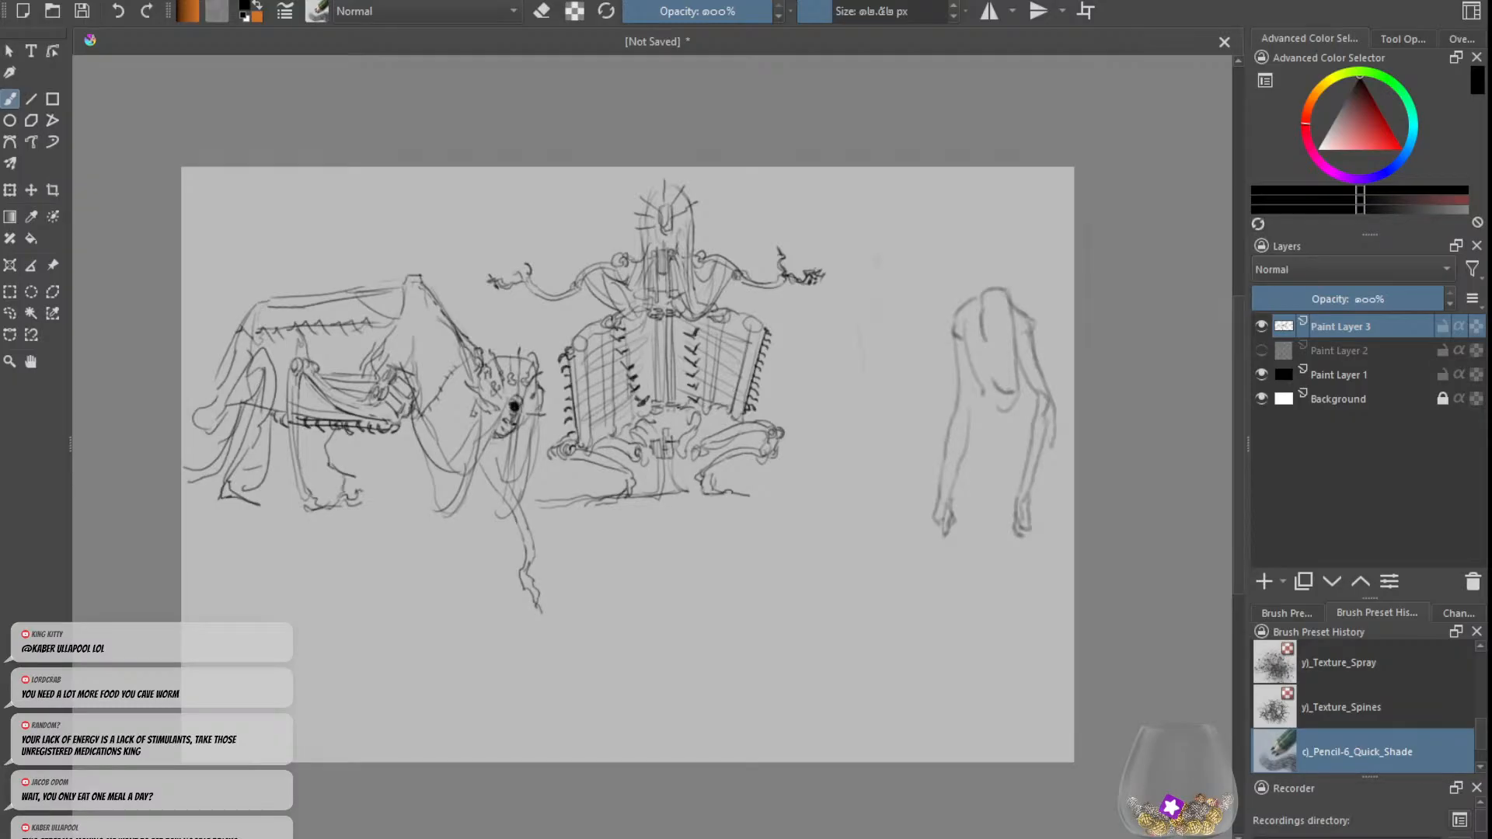
Step: Refine the pelvis and hip joints and add more lines to the central post down to the ground
key("ctrl+plus")
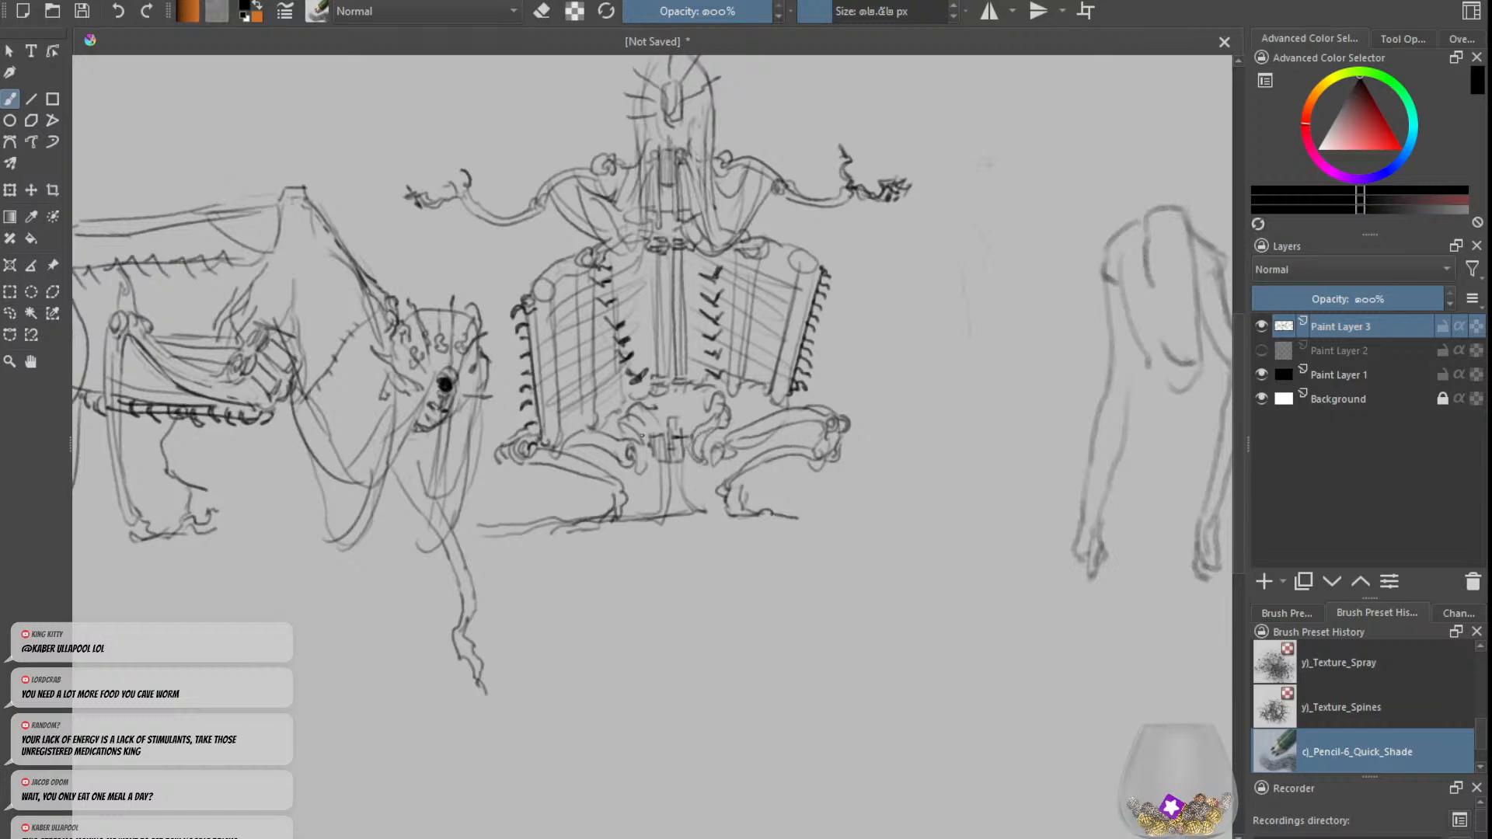
mouse_move(628, 424)
left_mouse_down()
mouse_move(650, 443)
mouse_move(648, 470)
mouse_move(654, 434)
left_mouse_up()
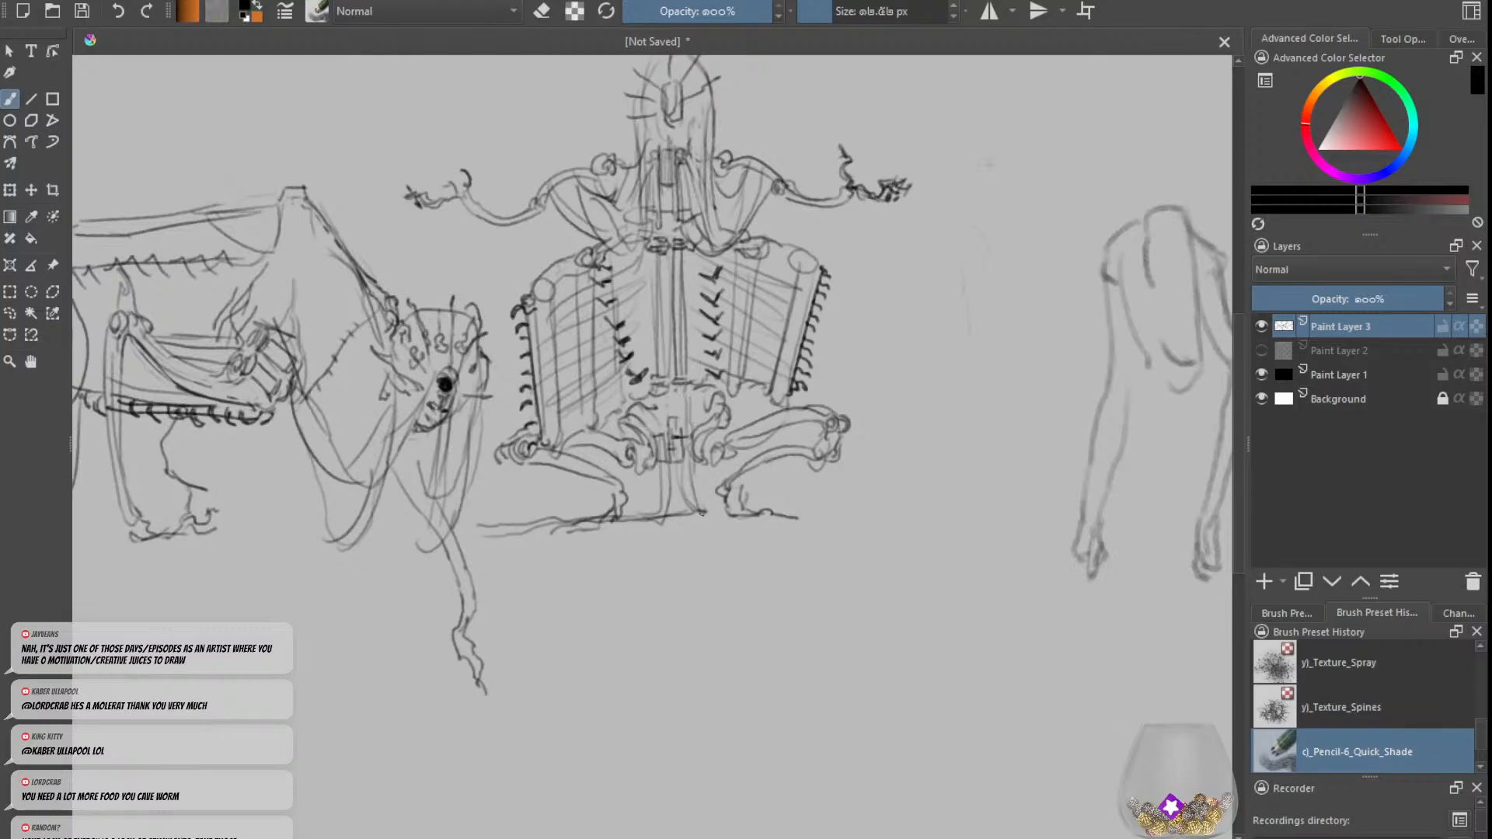
key("ctrl+z")
mouse_move(688, 467)
left_mouse_down()
mouse_move(715, 504)
mouse_move(611, 517)
left_mouse_up()
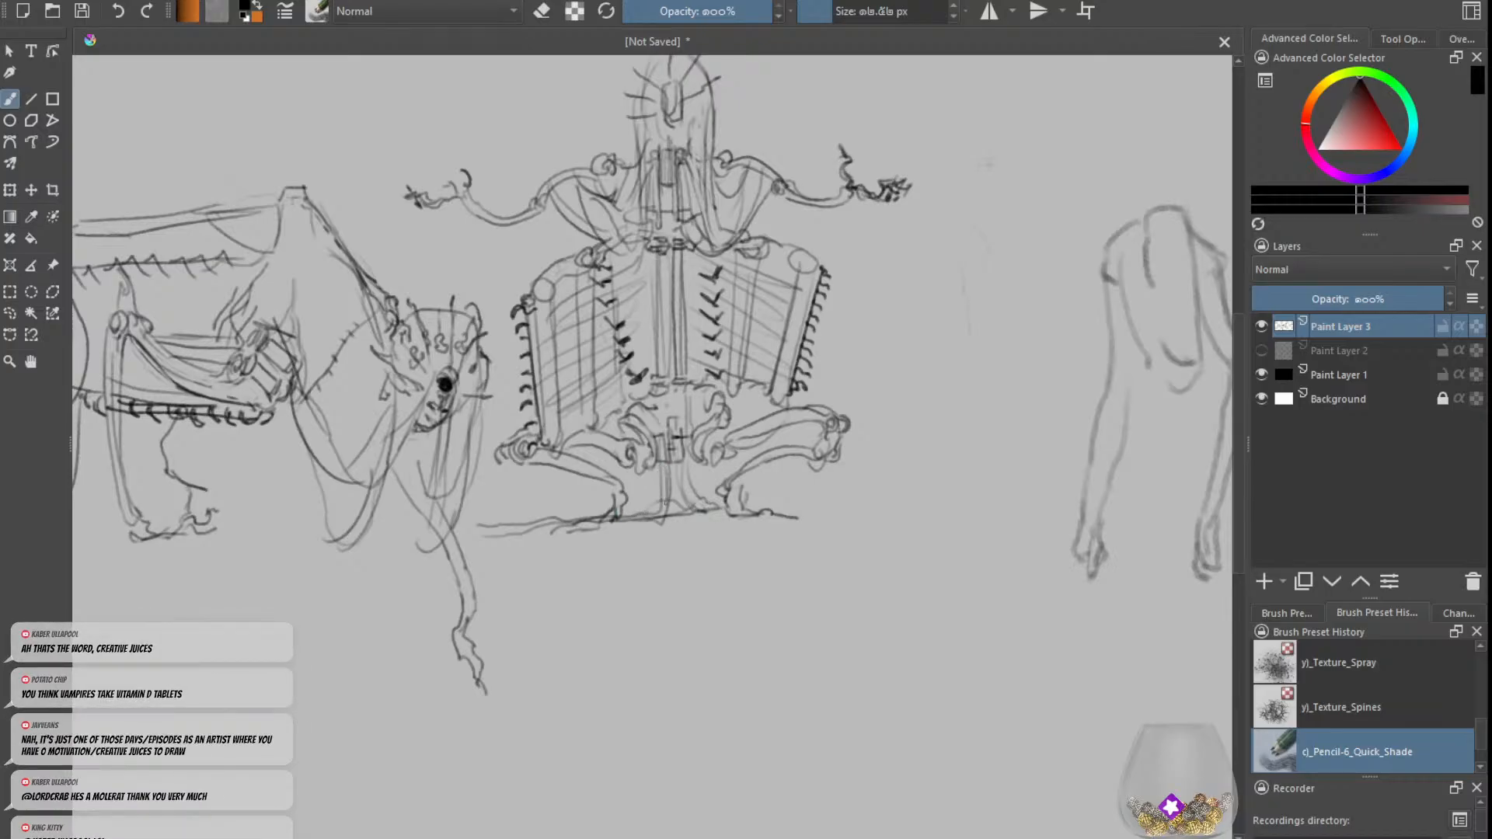
left_click_drag(647, 506, 624, 512)
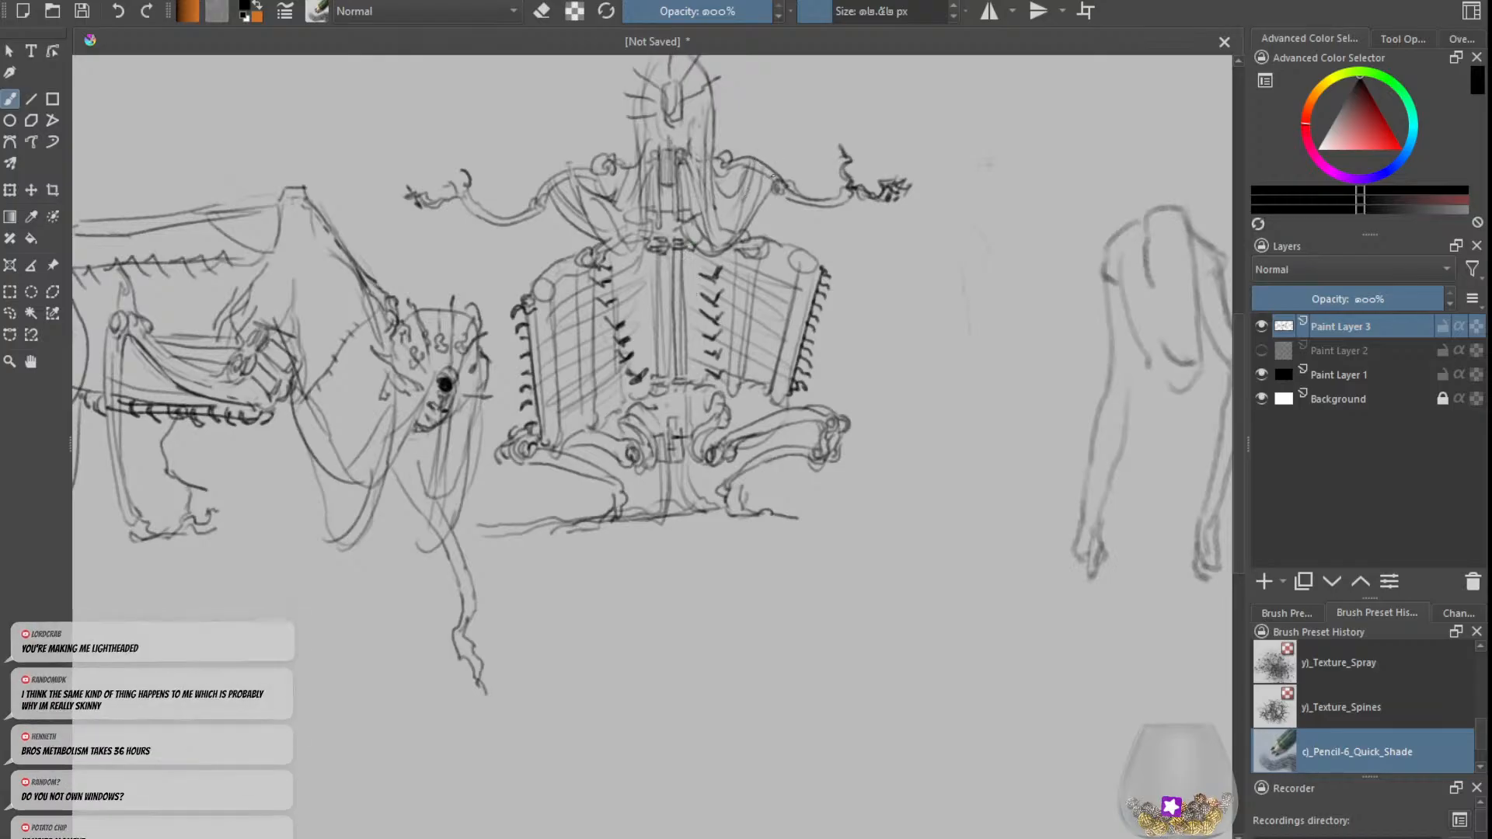
Step: Clean up the elbow joint on the rod figure's right-hand arm with the eraser
key("e")
key("e")
key("e")
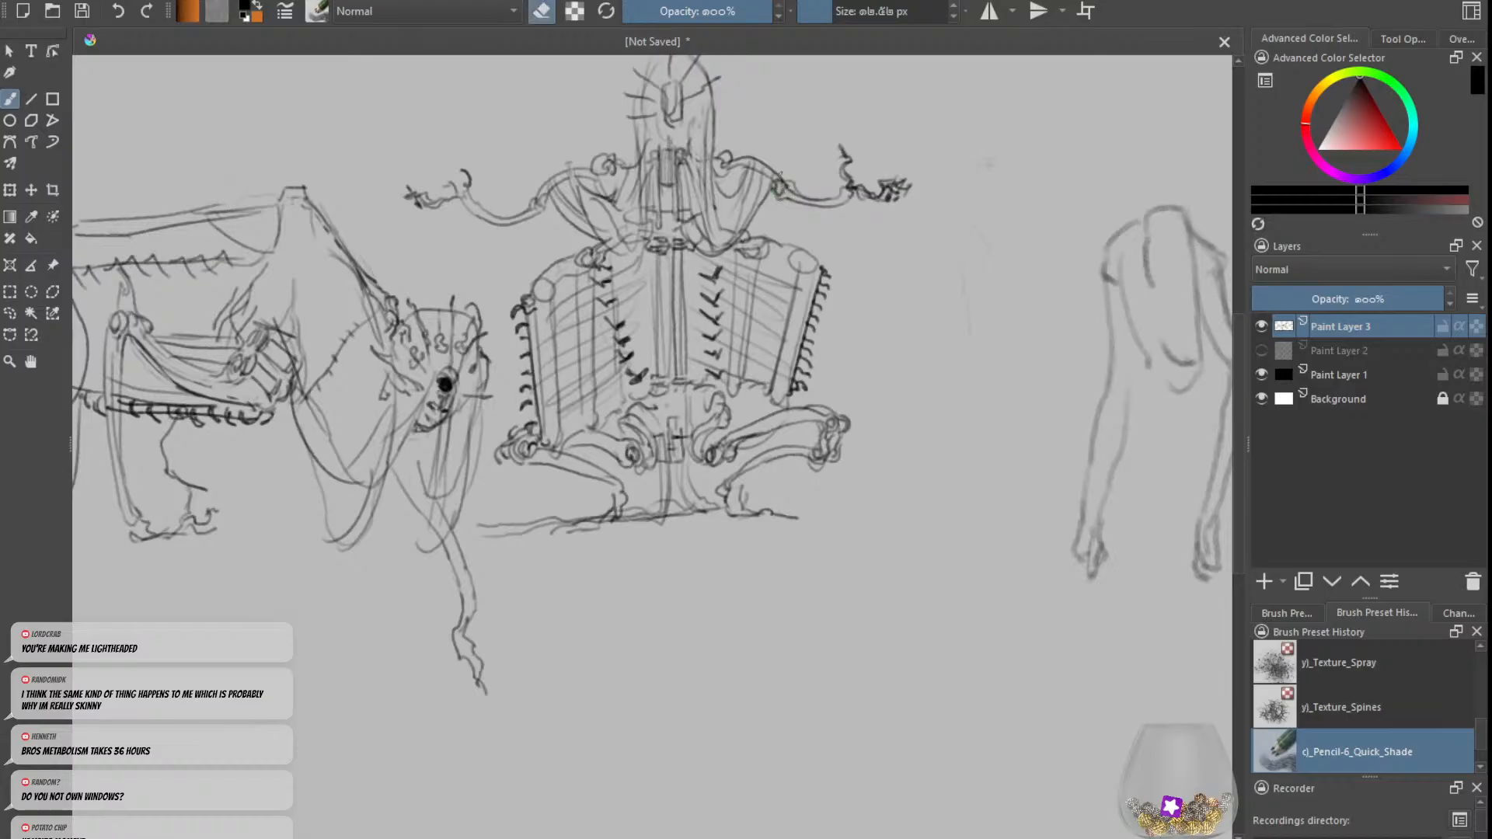
key("e")
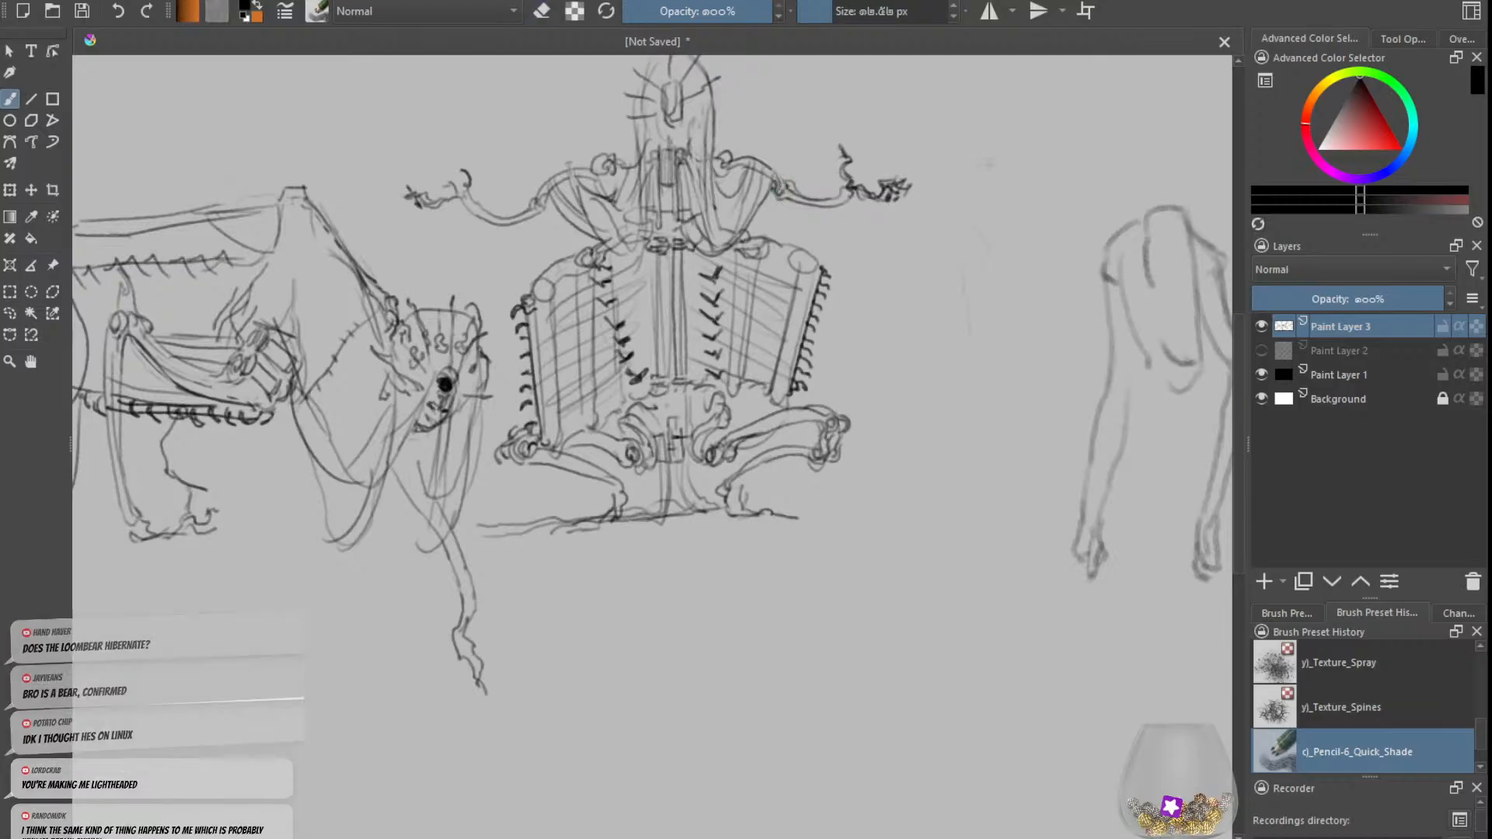
key("e")
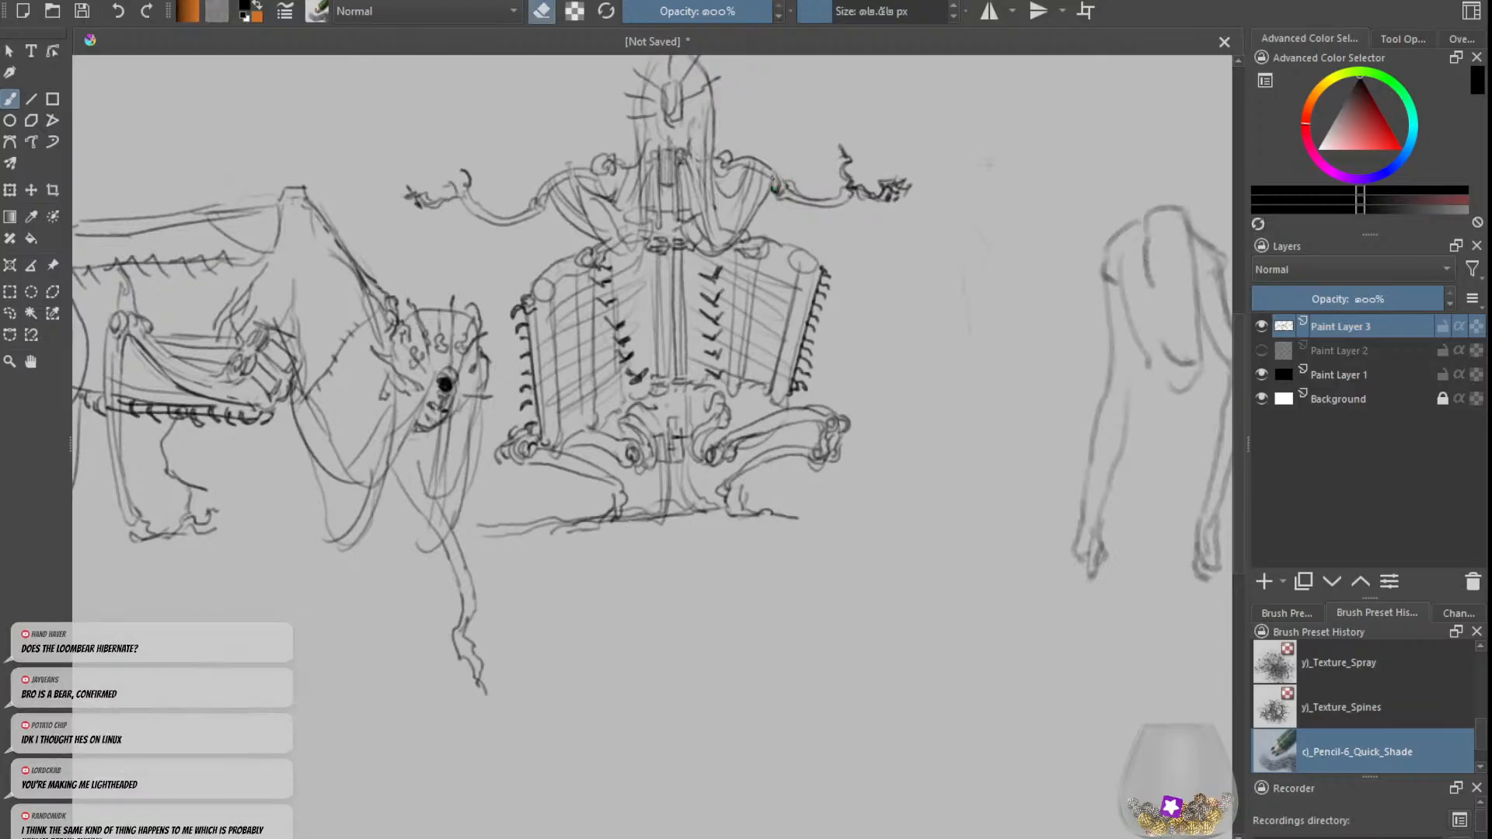
key("e")
Step: Strengthen the beast's back line leading from the shoulder peak toward the rump
key("minus")
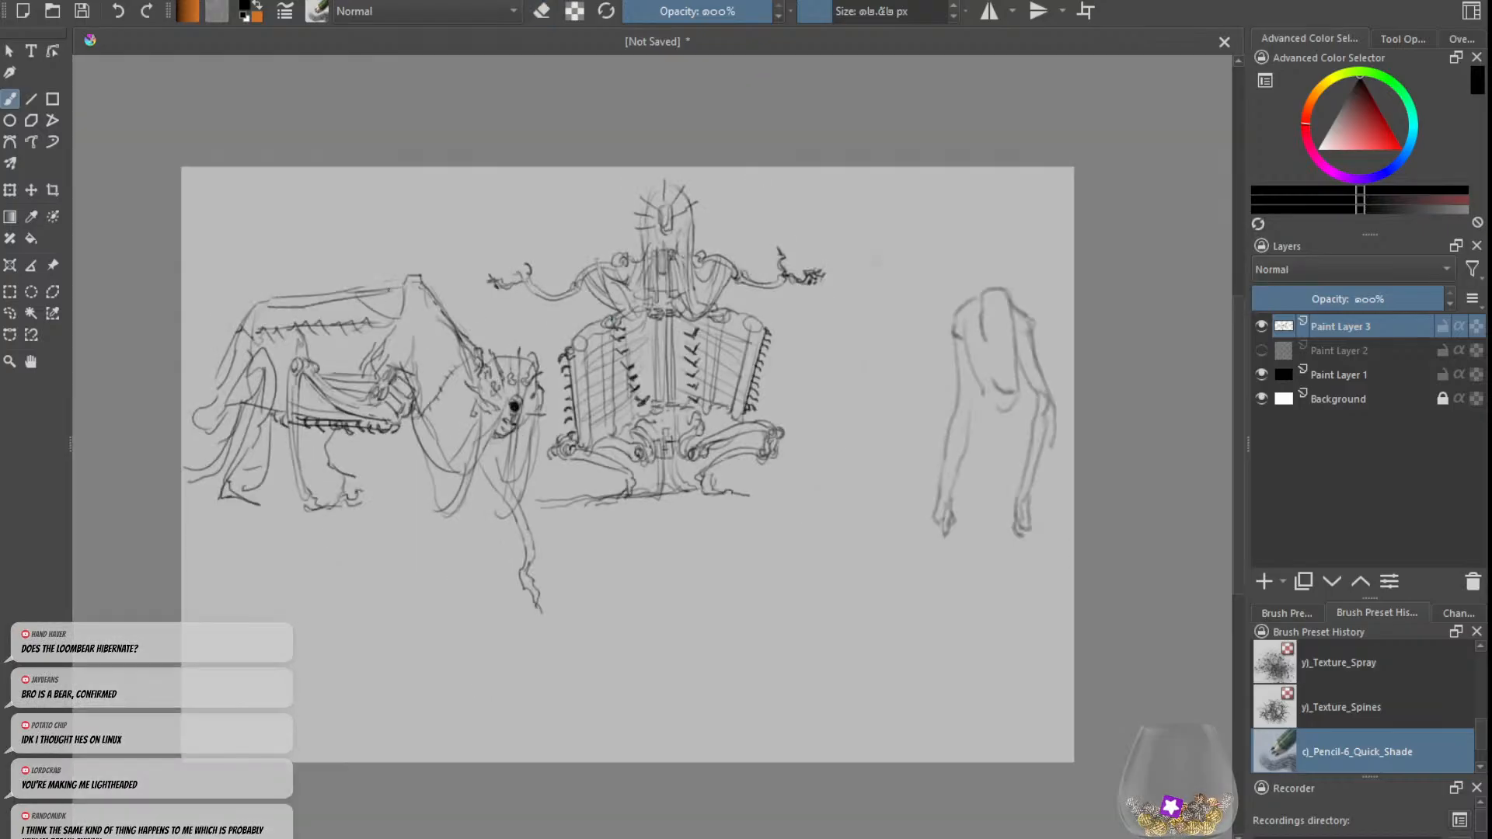
left_click_drag(408, 292, 295, 314)
key("ctrl+z")
key("ctrl+z")
mouse_move(403, 291)
left_mouse_down()
mouse_move(309, 300)
mouse_move(325, 291)
left_mouse_up()
key("plus")
key("minus")
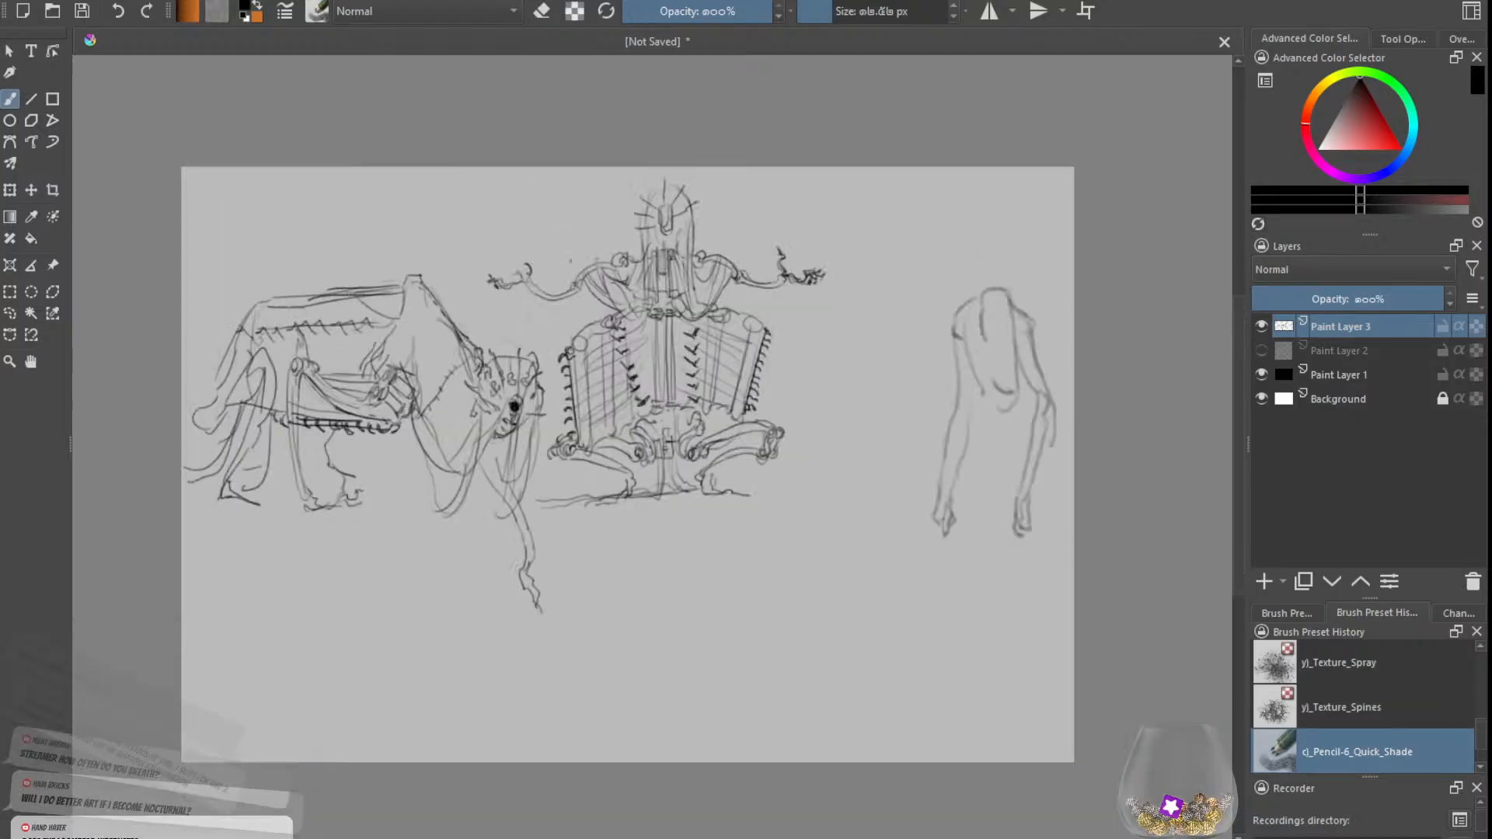
Step: Try a clawed toe extending from the end of the beast's long foreleg and undo it
left_click_drag(531, 585, 574, 605)
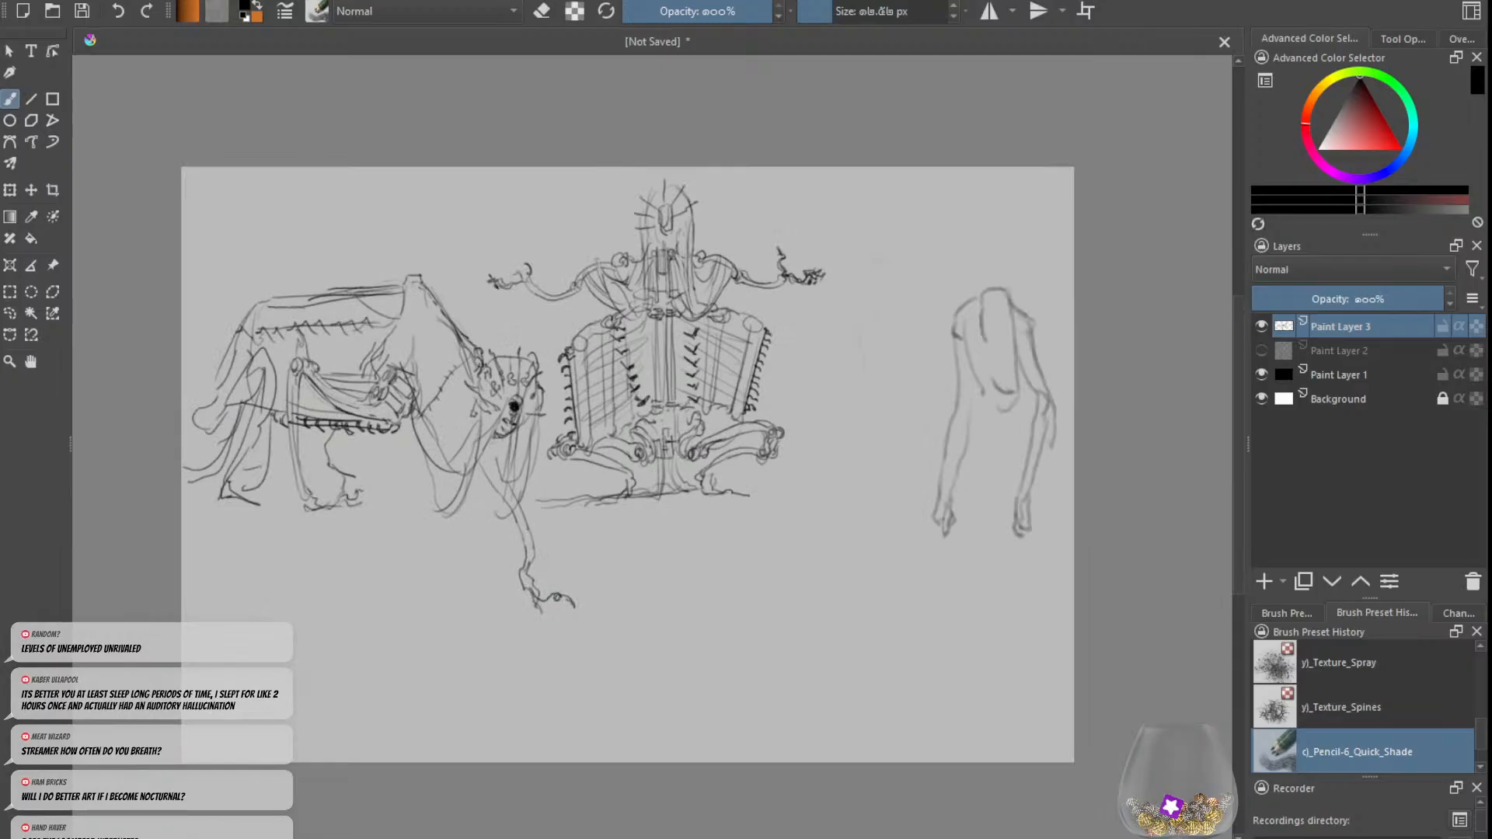
key("ctrl+z")
Step: Draw a dark round joint at the upper outer corner of the rod figure's left-hand woven panel
left_click_drag(1013, 453, 1252, 453)
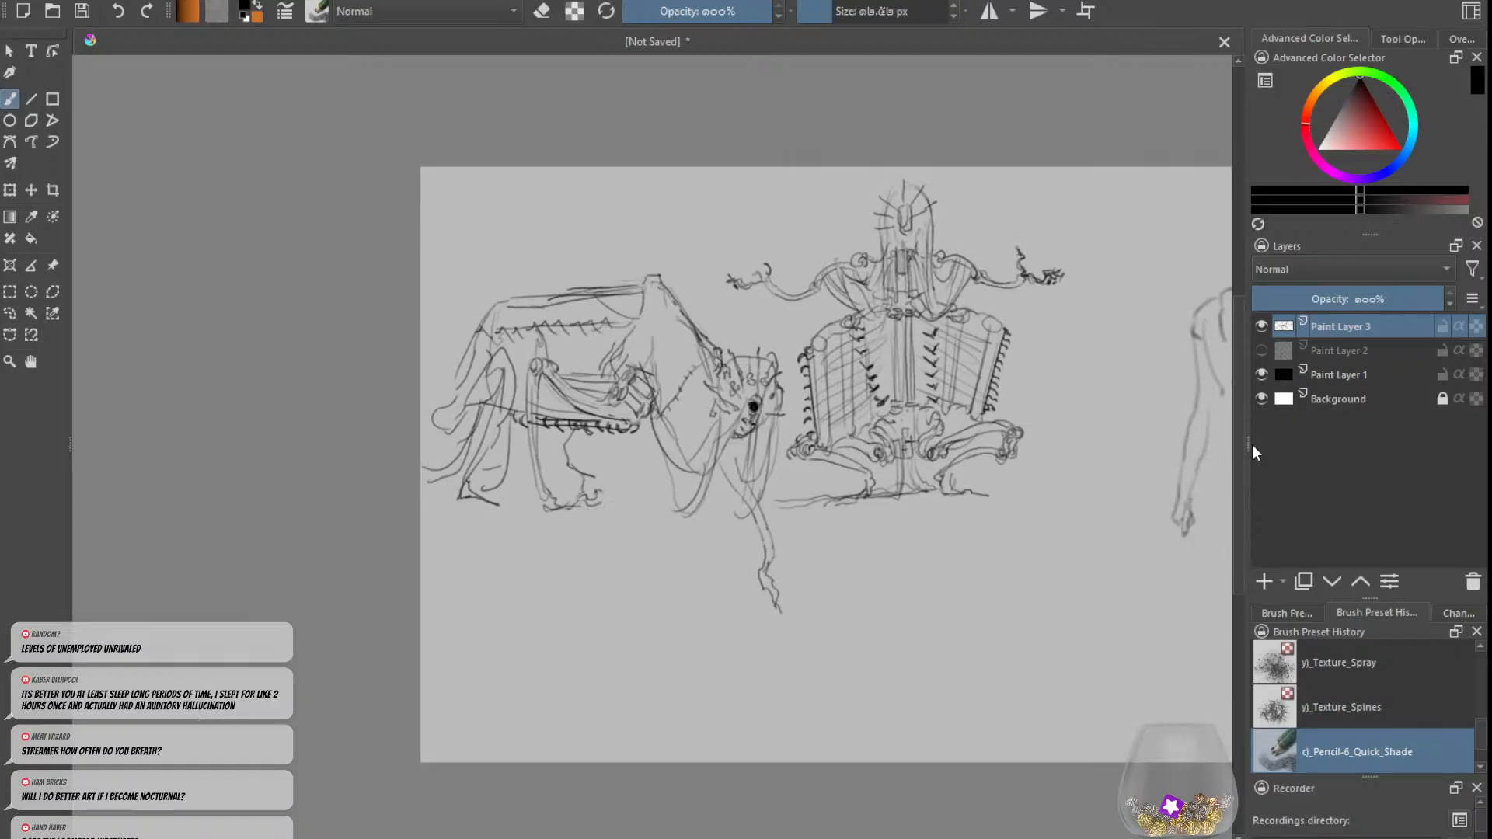
left_click_drag(1237, 464, 1241, 448)
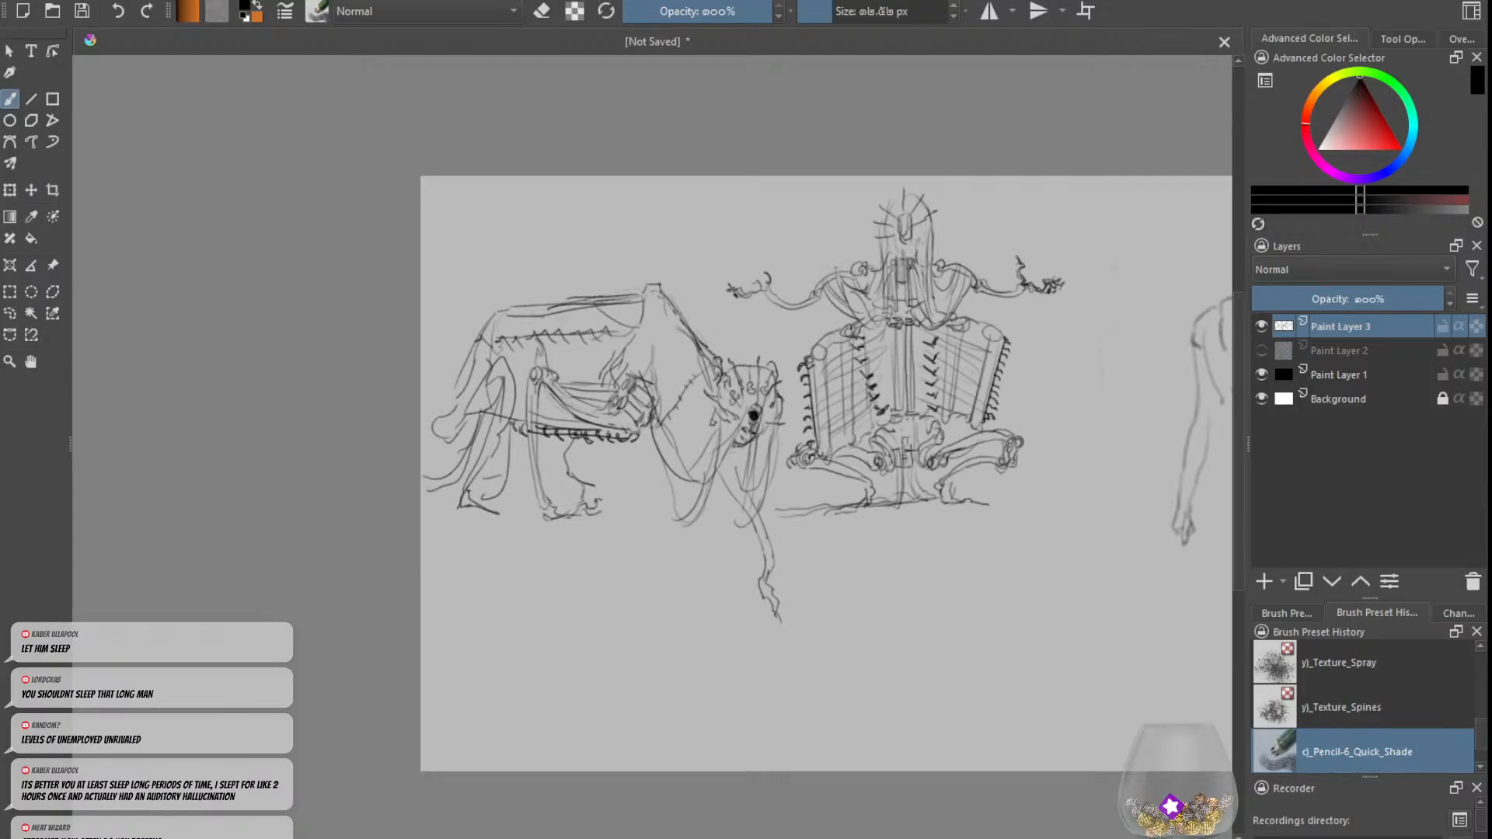
left_click_drag(559, 838, 582, 838)
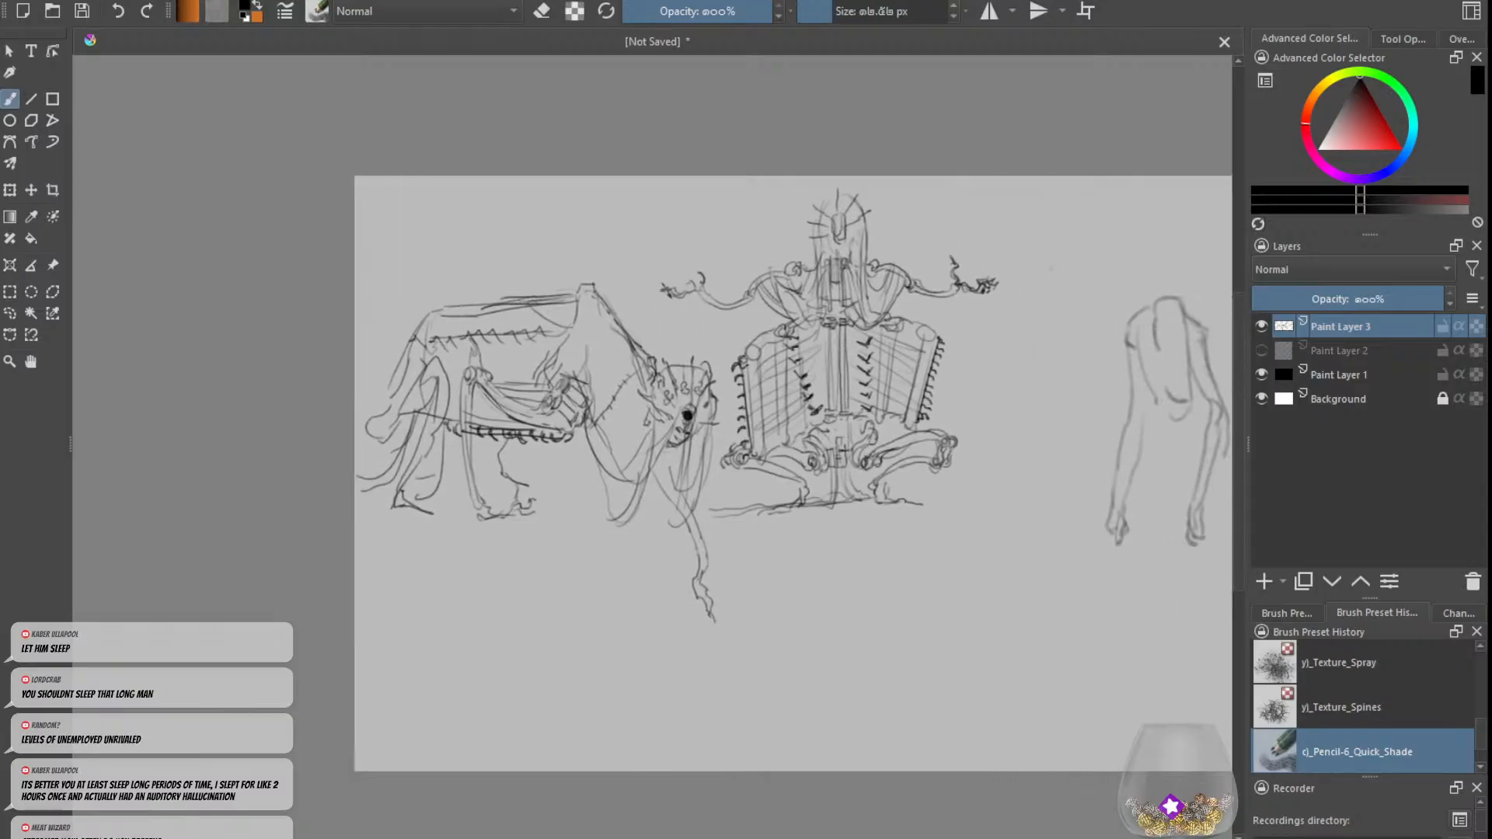
key("plus")
key("e")
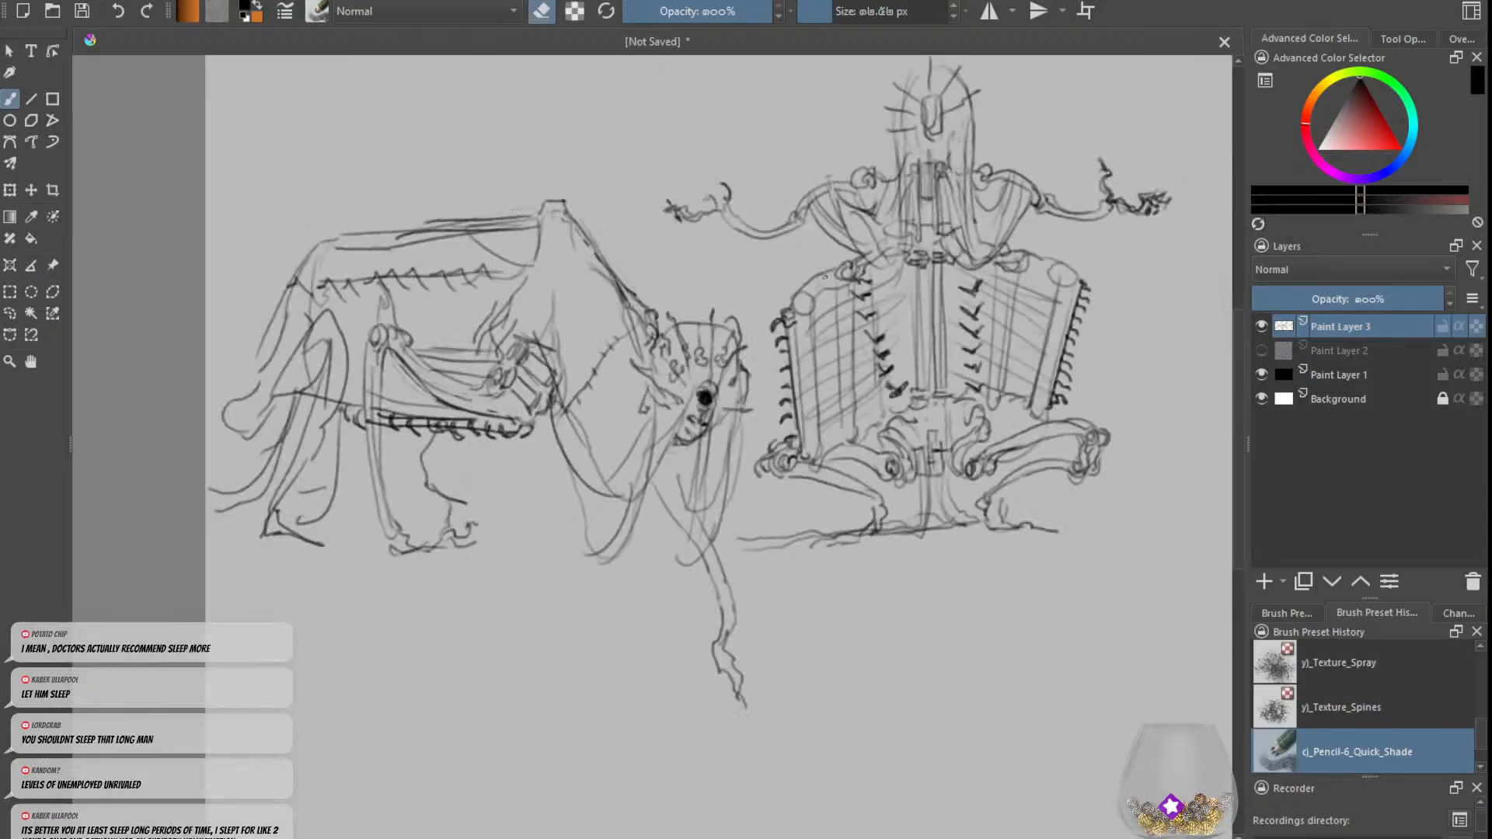
key("e")
left_click_drag(836, 272, 803, 295)
key("ctrl+z")
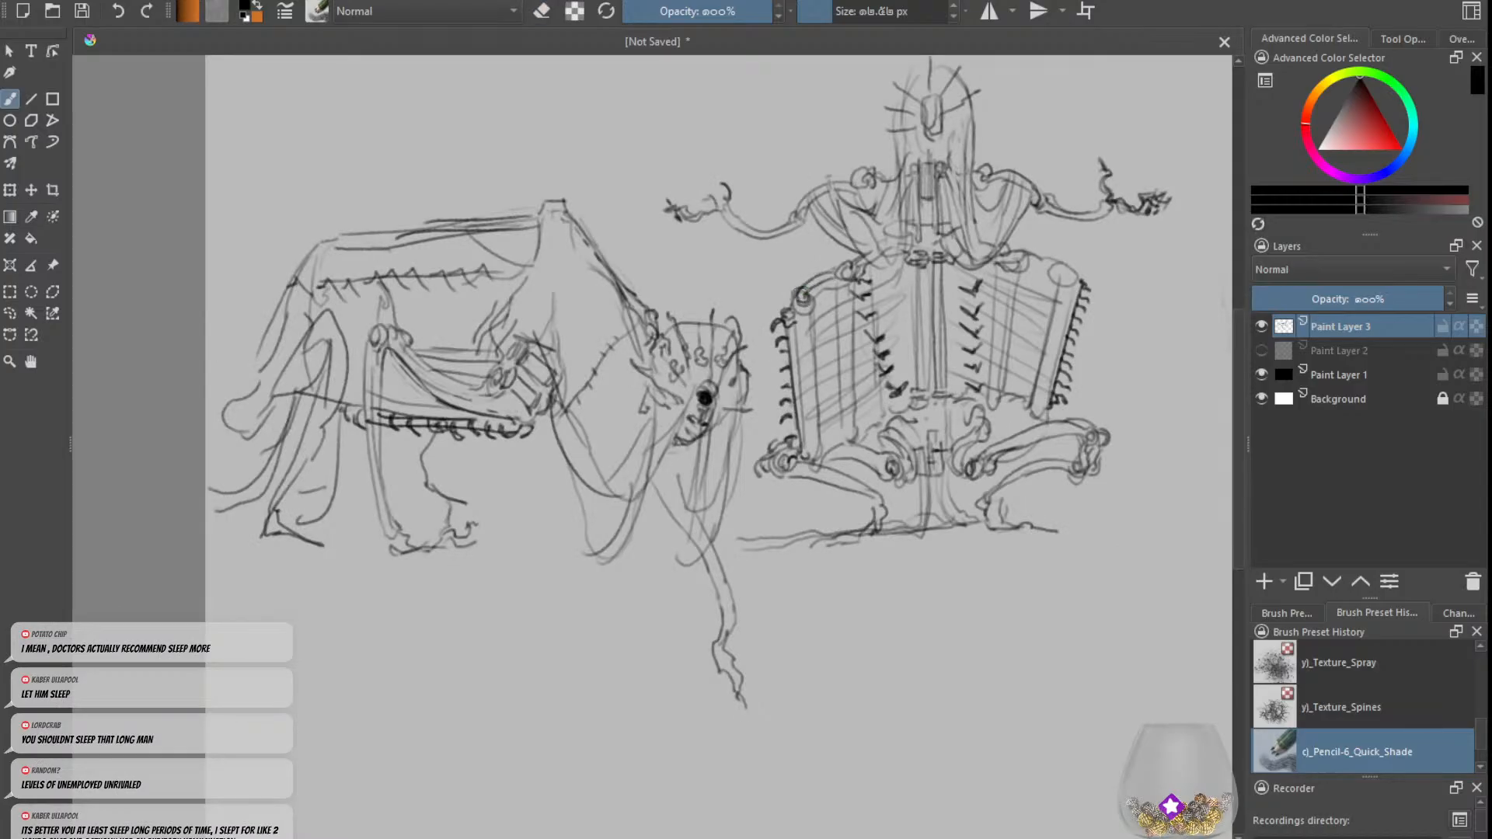
key("e")
left_click_drag(803, 296, 808, 295)
key("e")
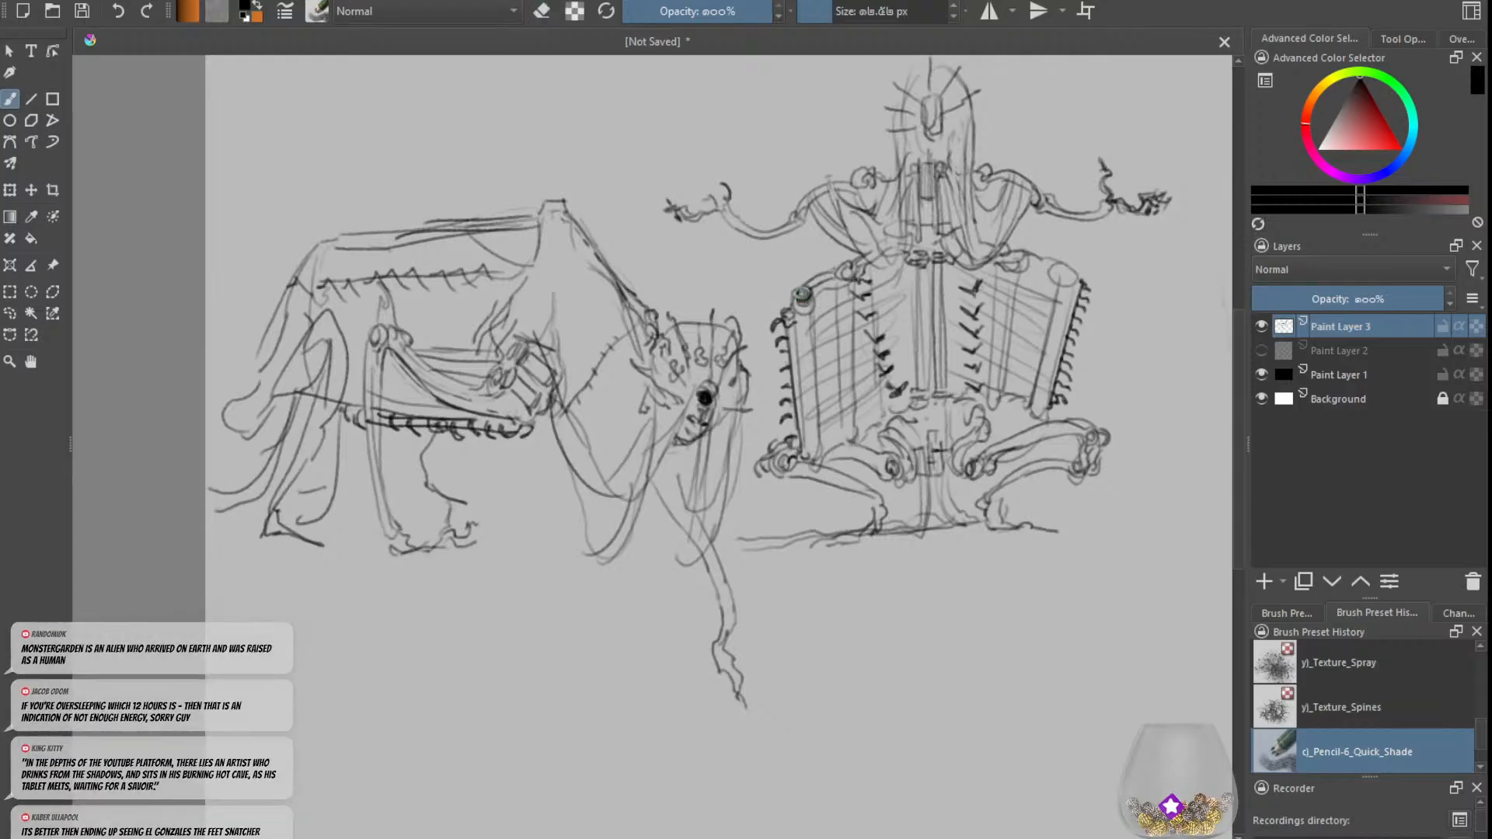
Step: Add a second round joint at the inner end of the left-hand panel's top rod and clean up around it
key("e")
key("e")
key("e")
key("e")
left_click_drag(854, 264, 834, 265)
key("ctrl+z")
key("e")
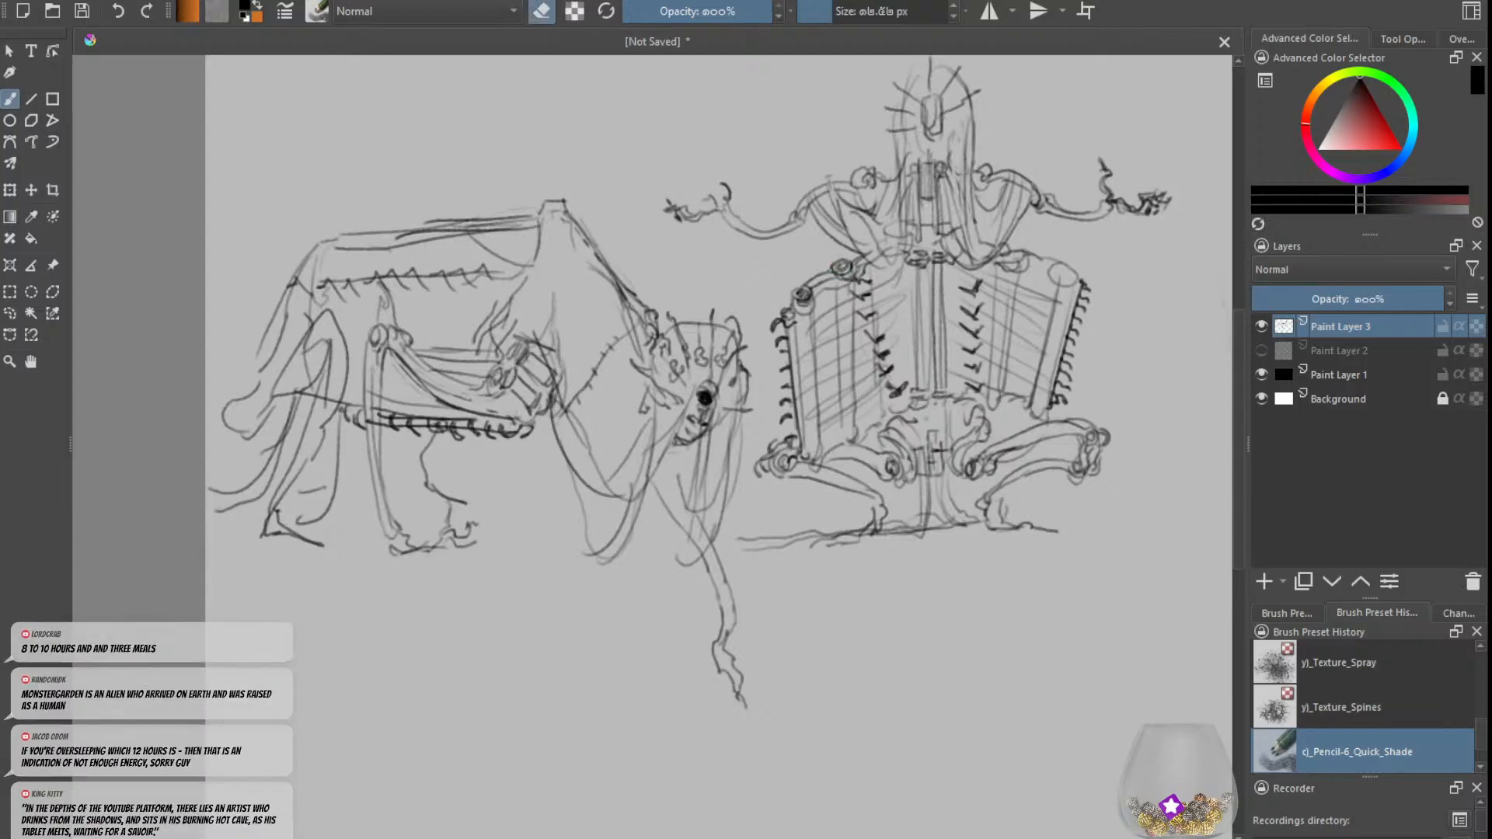
left_click_drag(824, 288, 828, 280)
key("e")
key("e")
key("e")
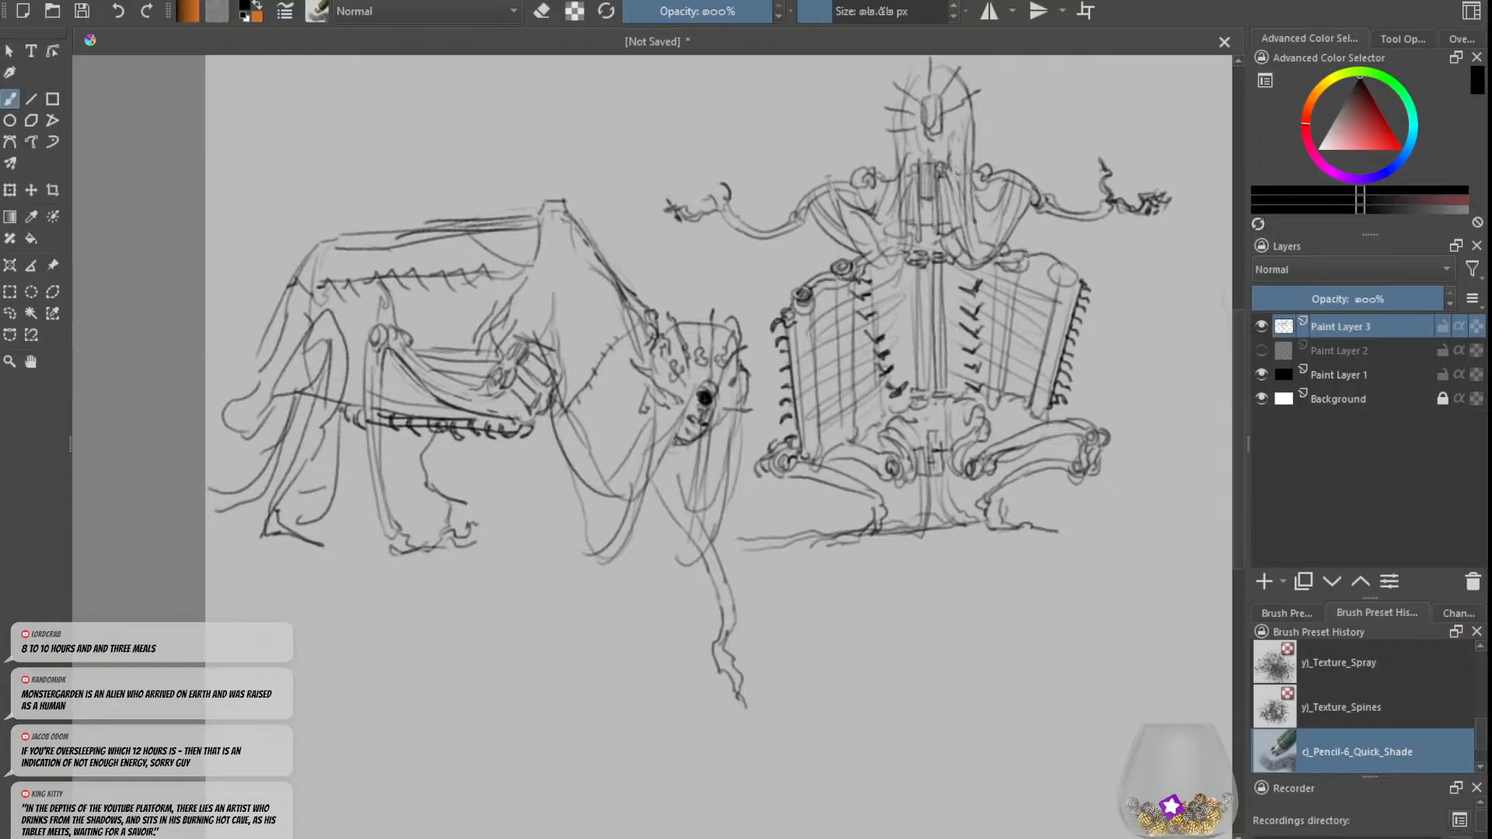
Step: Redraw the right-hand panel's curved top rod and outer corner joint, and reinforce the lower end of its side rod
left_click_drag(1023, 256, 1059, 269)
key("ctrl+z")
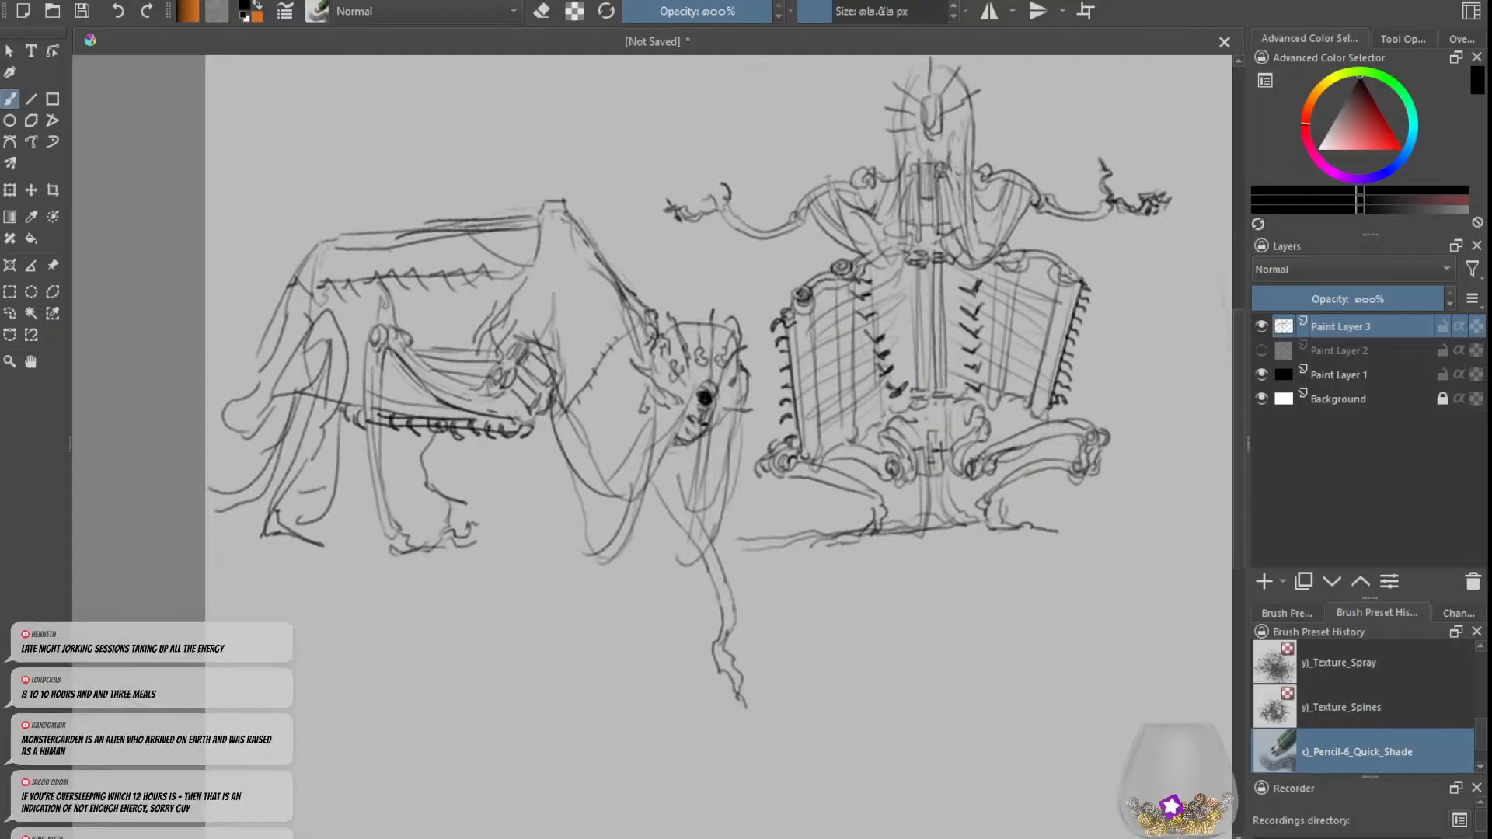
mouse_move(1063, 261)
left_mouse_down()
mouse_move(1085, 268)
mouse_move(1067, 276)
mouse_move(1078, 260)
left_mouse_up()
left_click_drag(1046, 412, 1040, 425)
Step: Draw a small bracket joining the lower ends of the central rods to the pelvis
key("minus")
key("minus")
key("e")
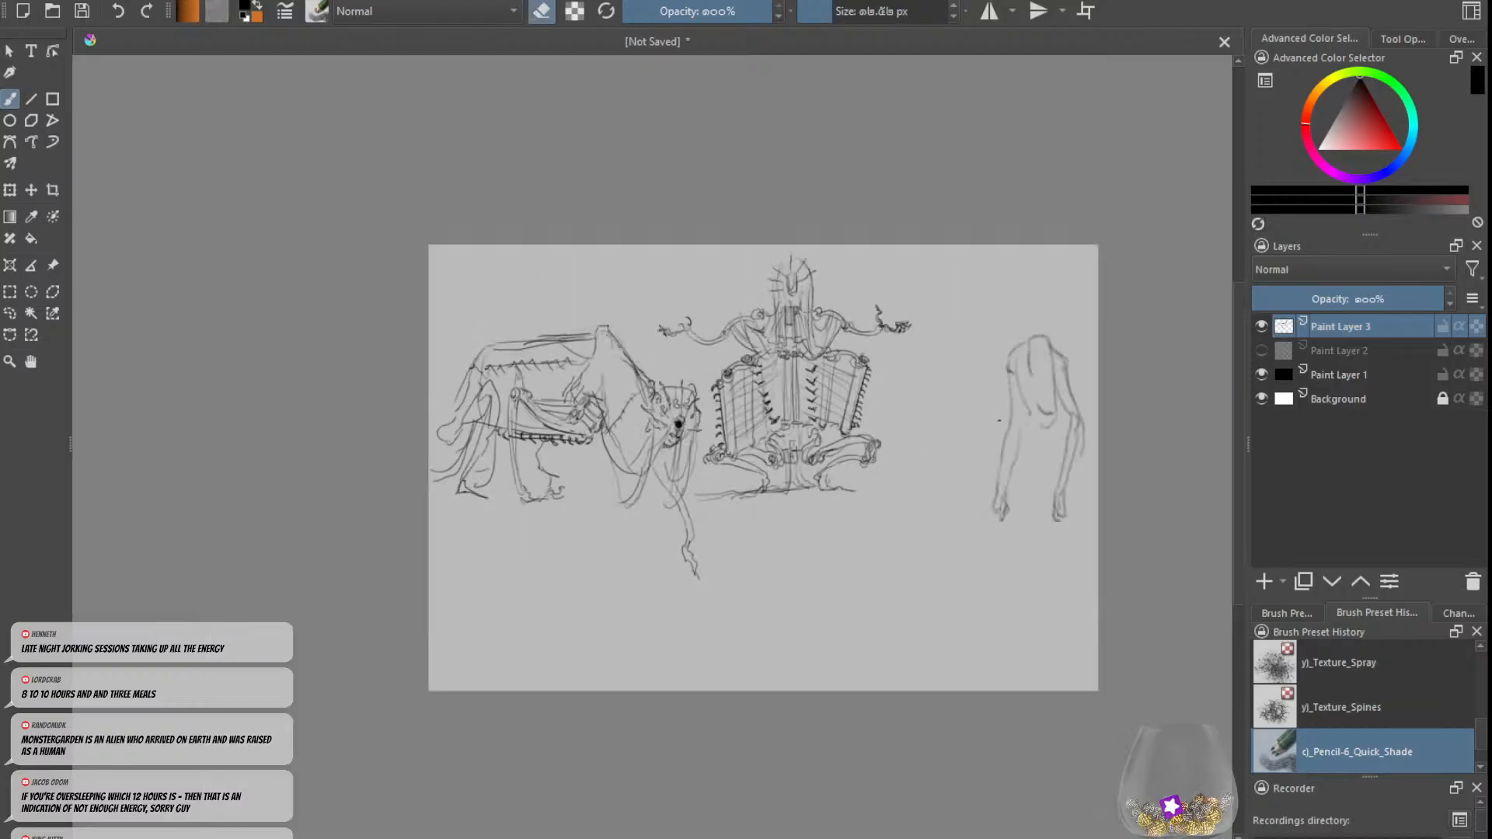
key("e")
key("e")
key("plus")
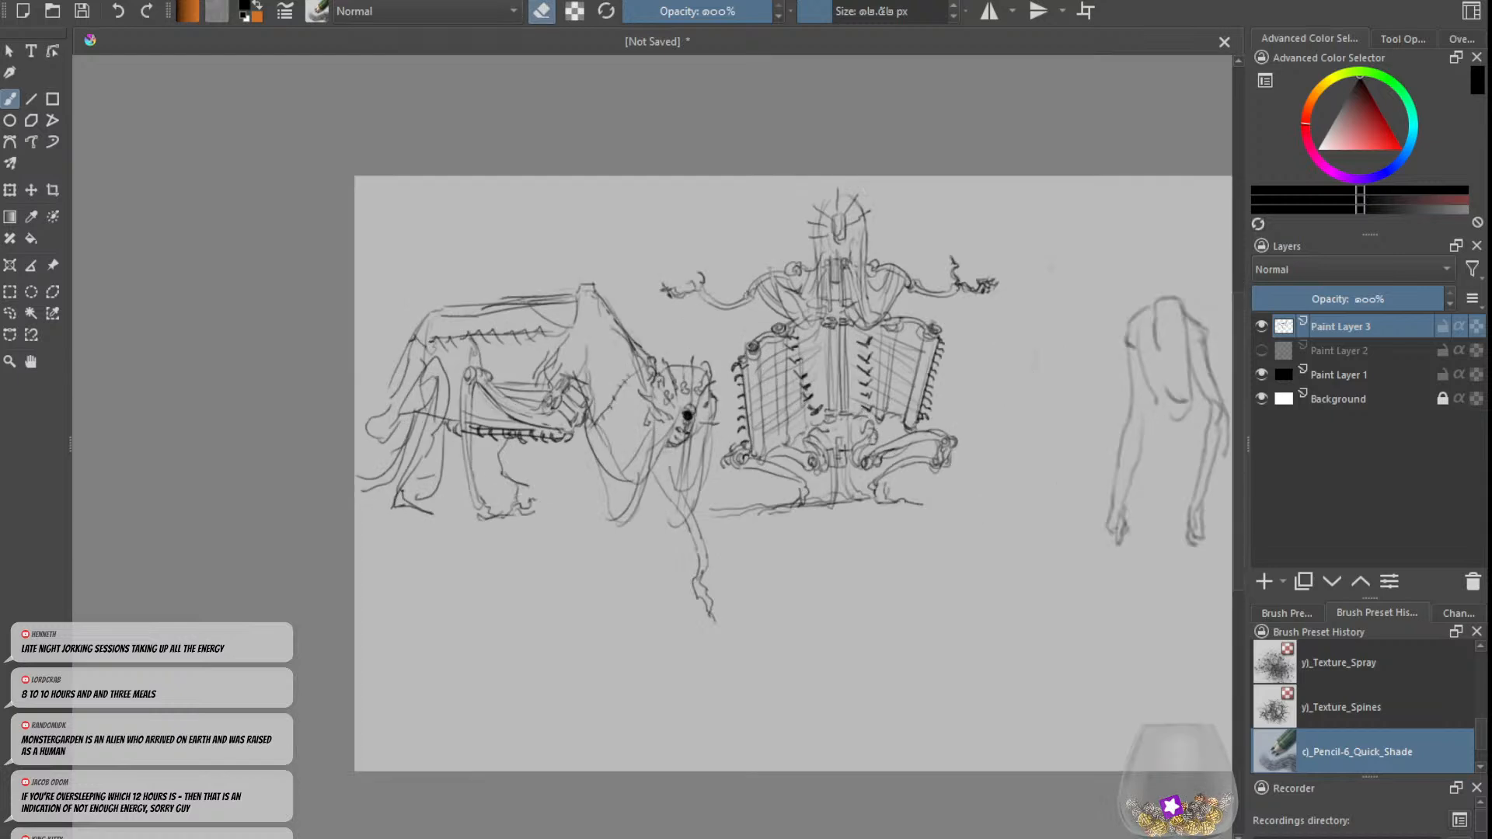
key("e")
mouse_move(832, 415)
left_mouse_down()
mouse_move(830, 435)
mouse_move(851, 428)
left_mouse_up()
key("ctrl+z")
key("plus")
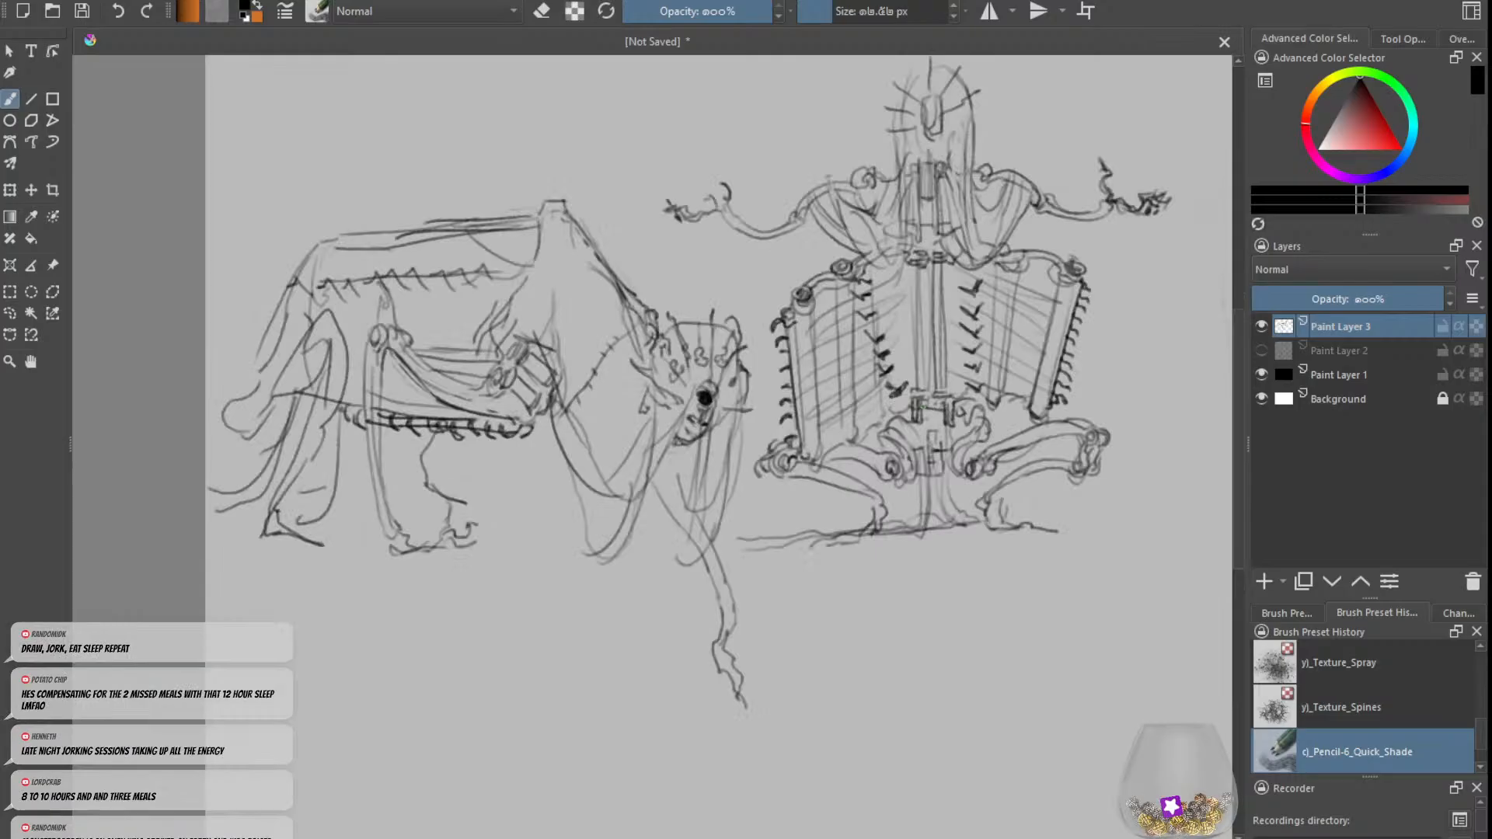
left_click_drag(924, 414, 942, 424)
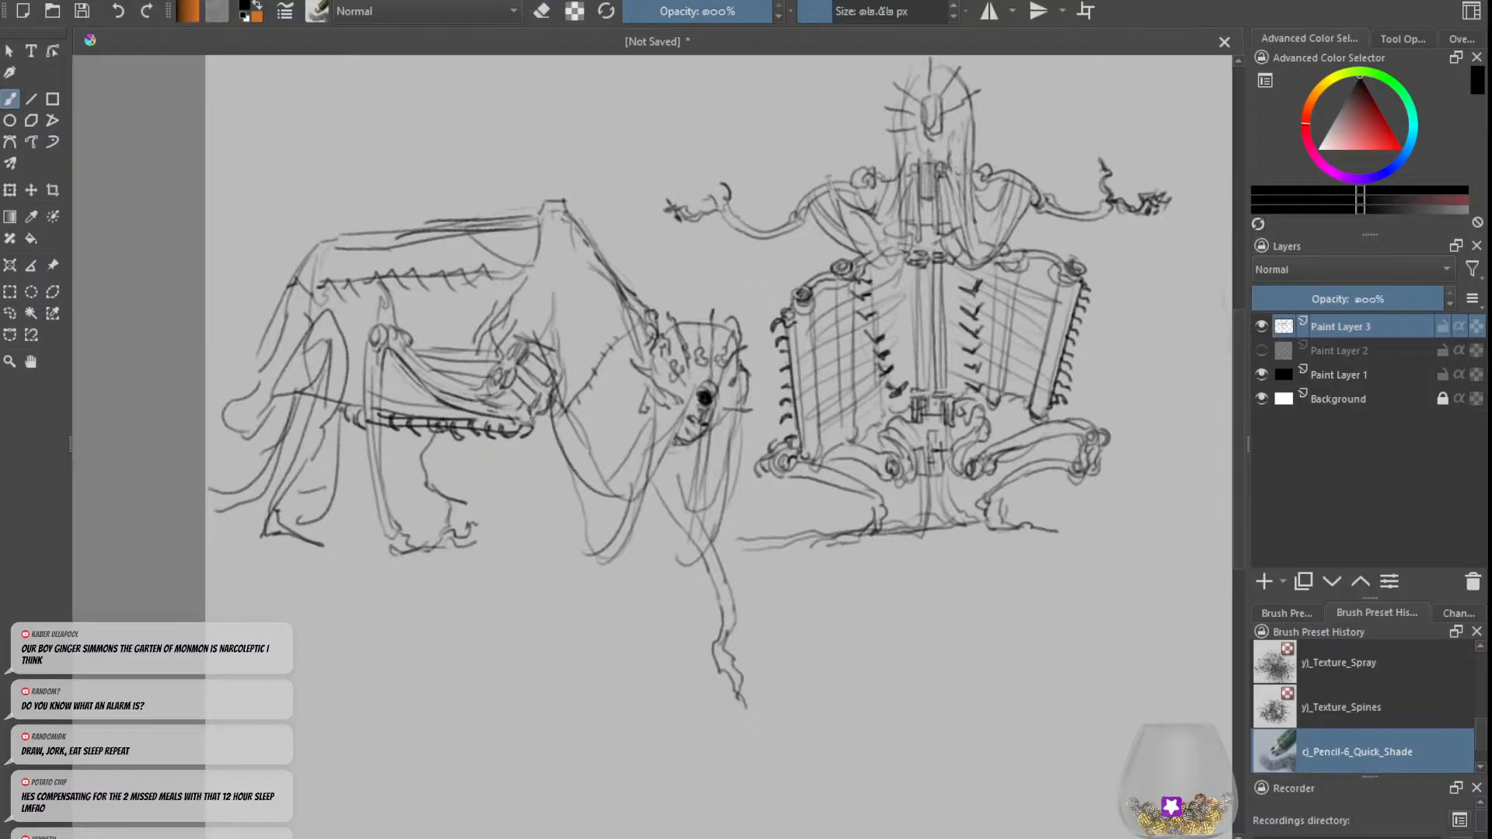
Step: Add cross-hatching to the small bundle at the front end of the beast's side rods
key("e")
key("e")
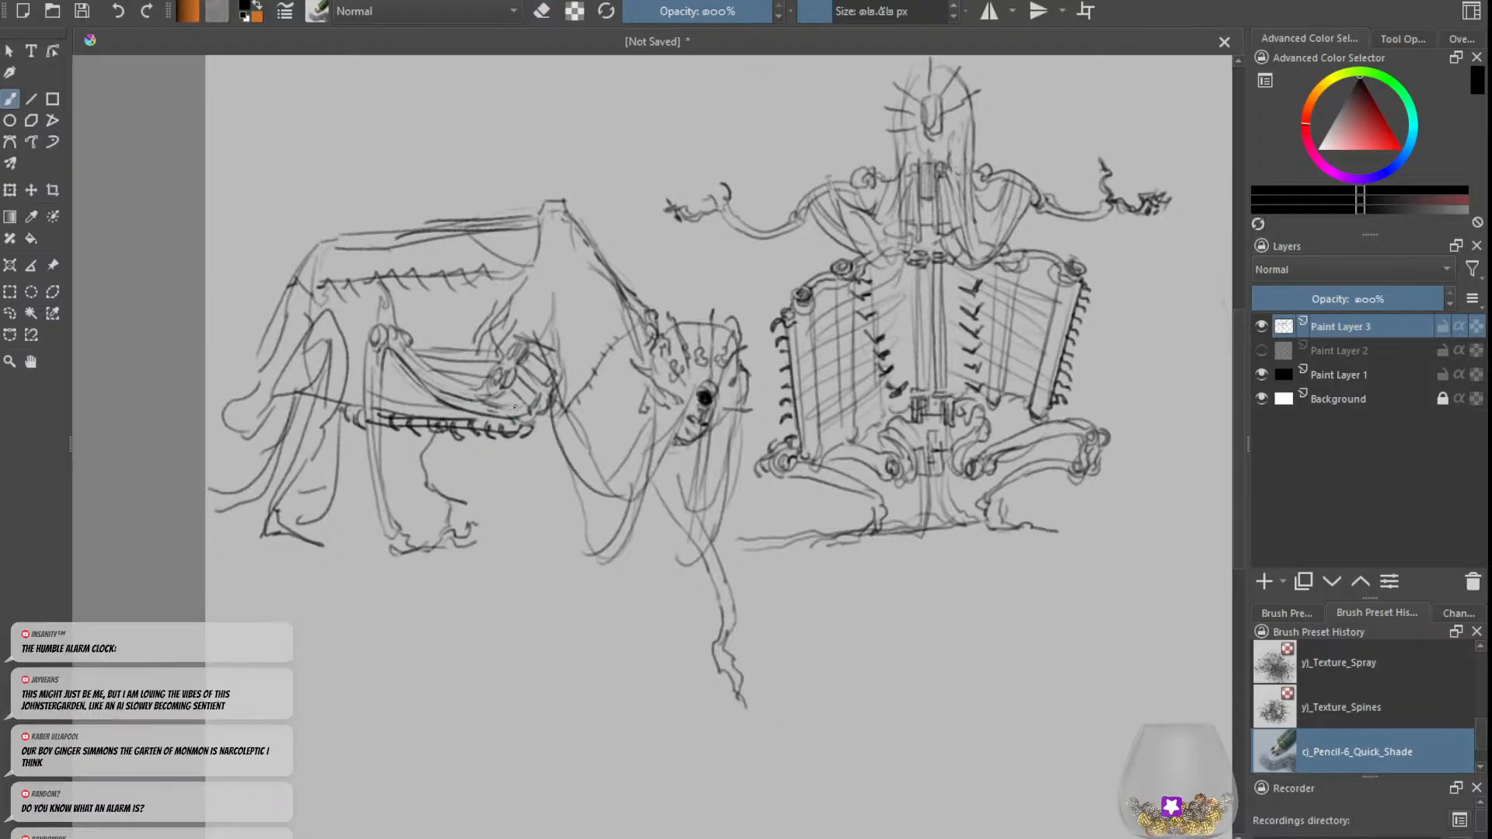
mouse_move(522, 391)
left_mouse_down()
mouse_move(534, 406)
mouse_move(546, 392)
mouse_move(522, 386)
left_mouse_up()
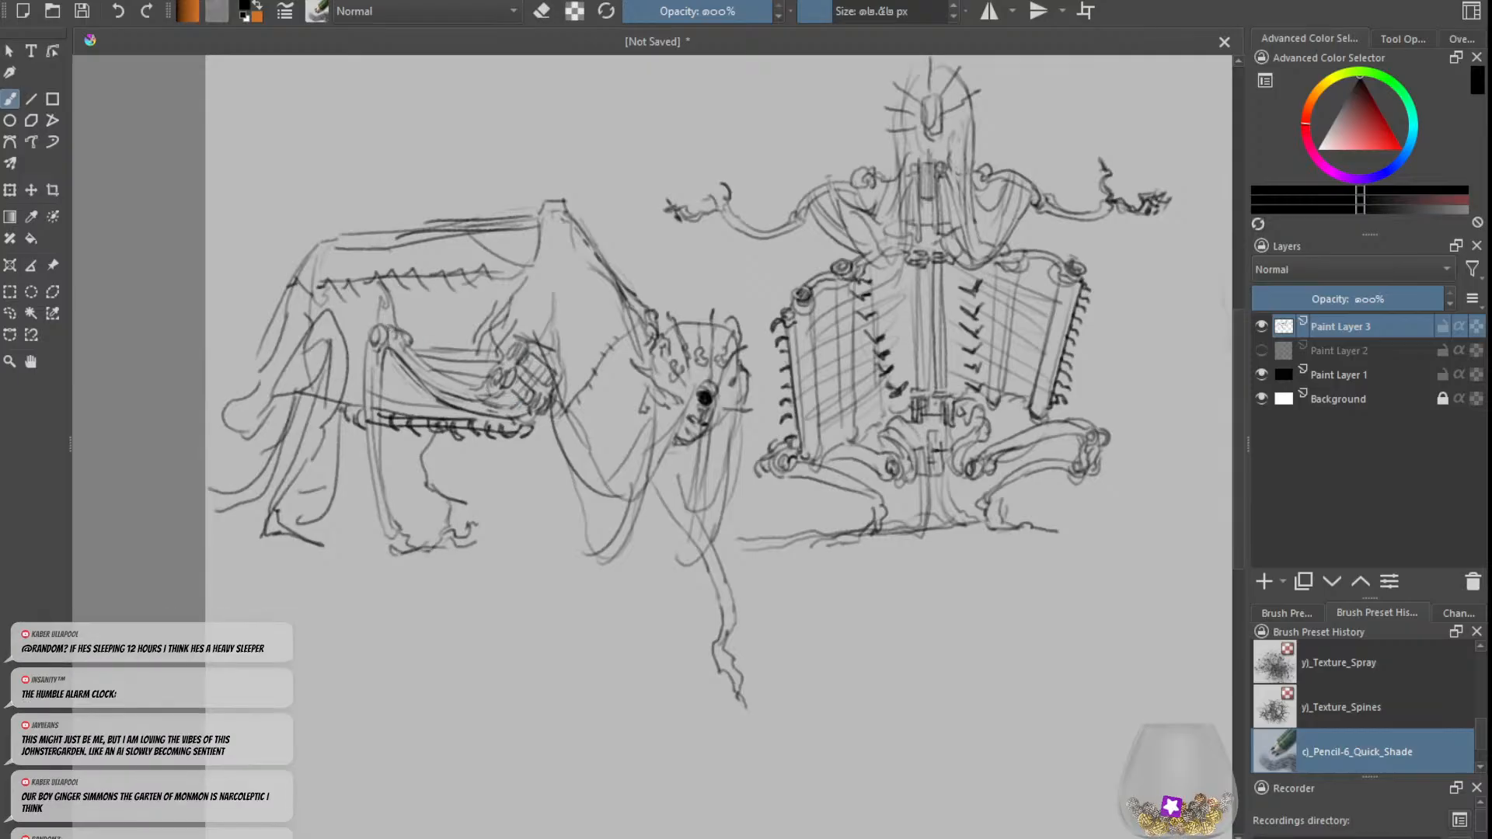
Step: Darken the round joint at the rear of the beast's side frame and rework the lines beside it
key("e")
key("e")
key("e")
left_click_drag(403, 333, 408, 343)
key("e")
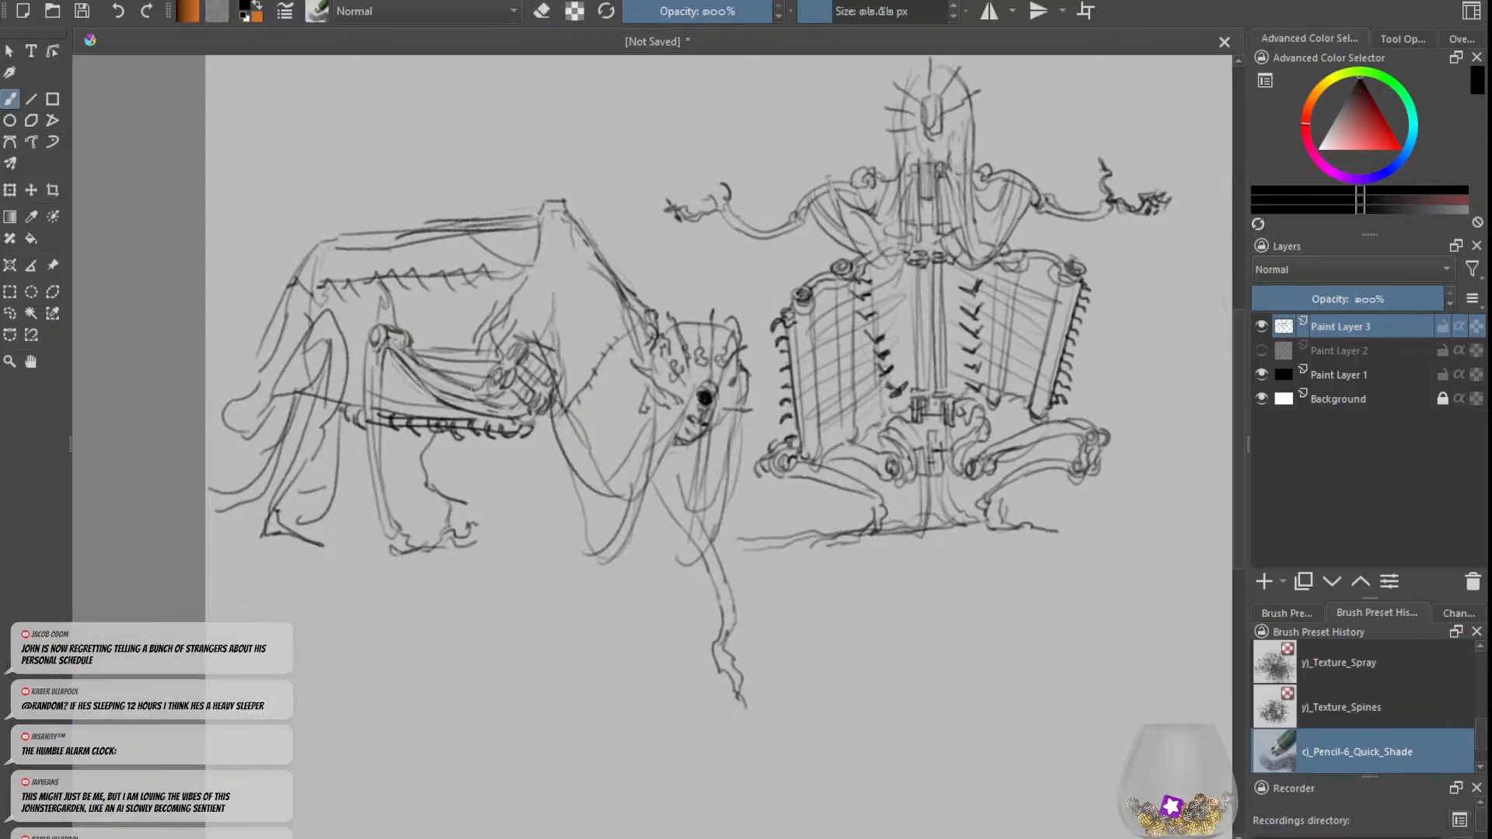
key("e")
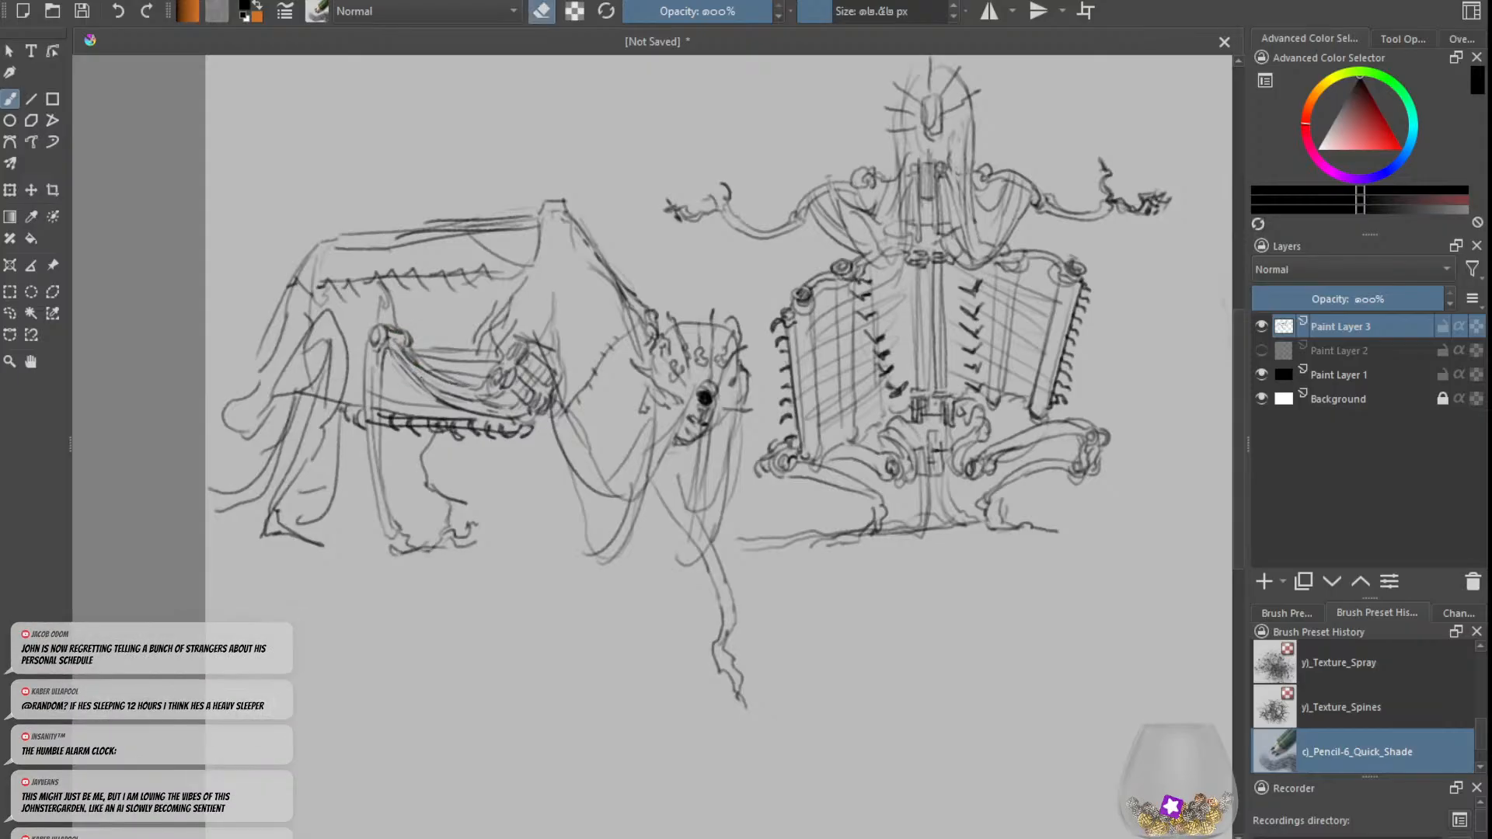
Step: Redraw the curved chest line that hangs down just in front of the beast's side bundle
key("e")
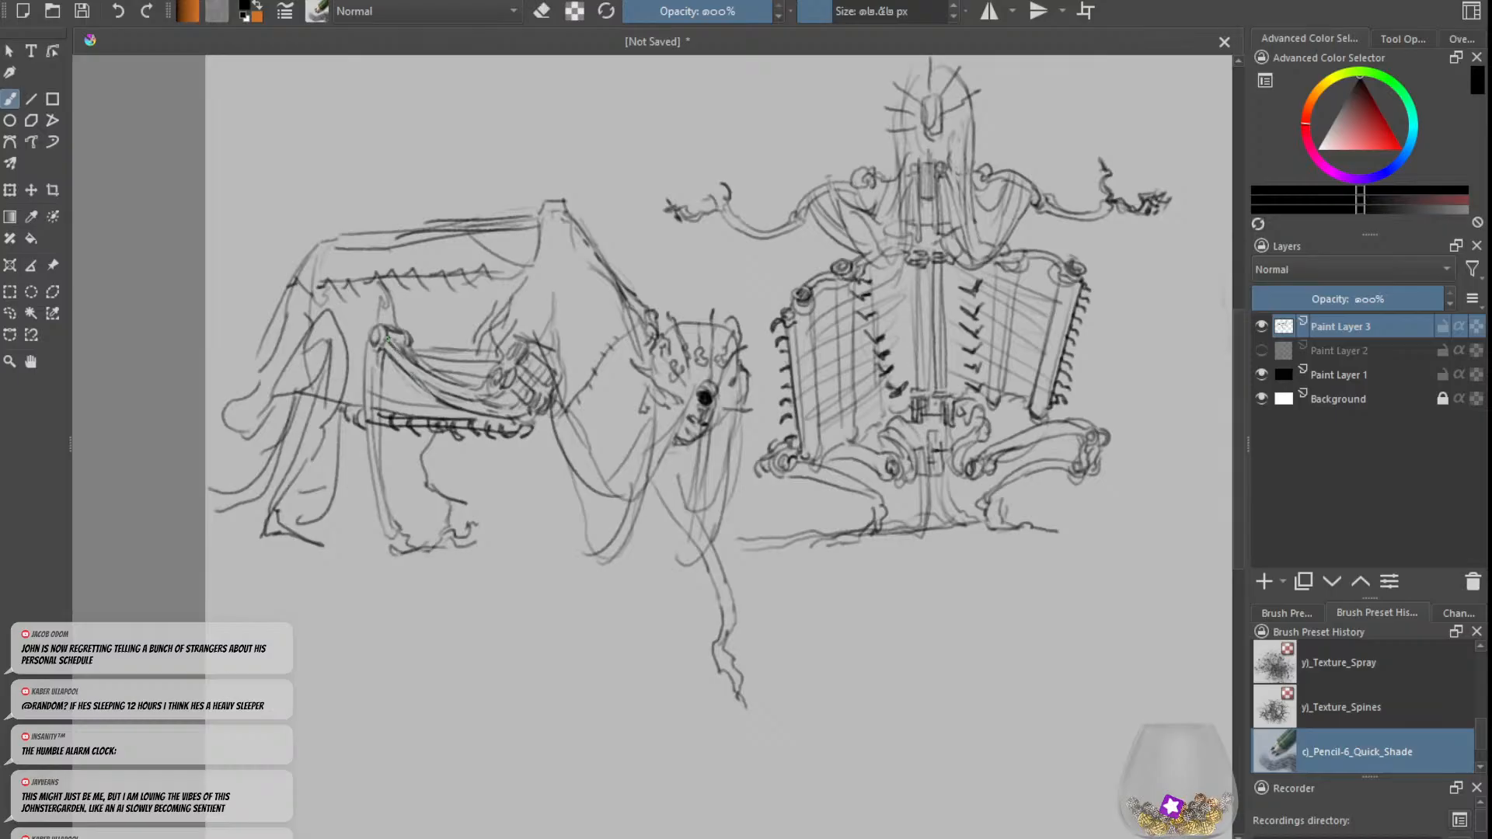
key("e")
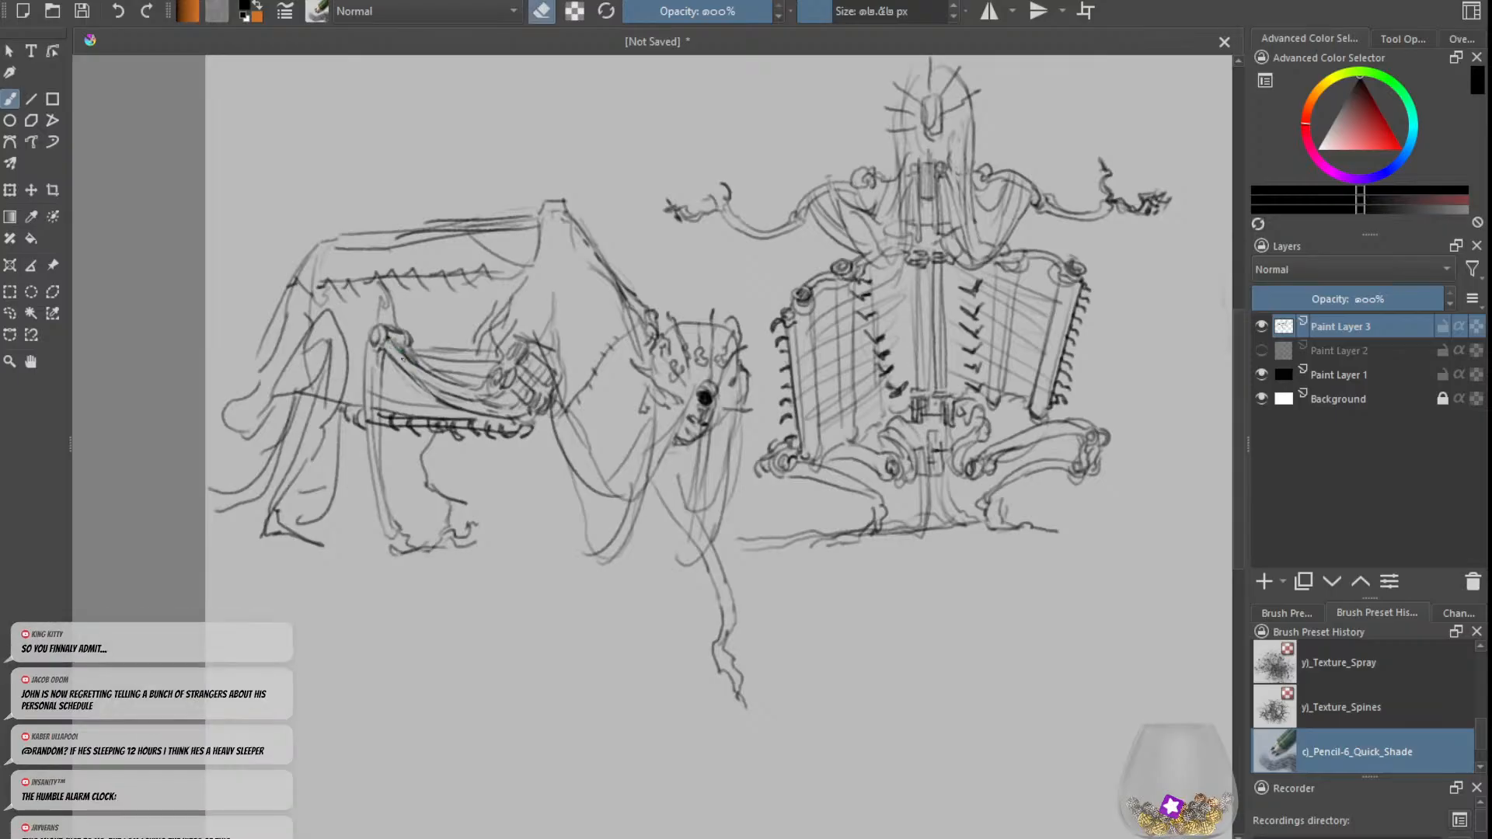
key("e")
key("minus")
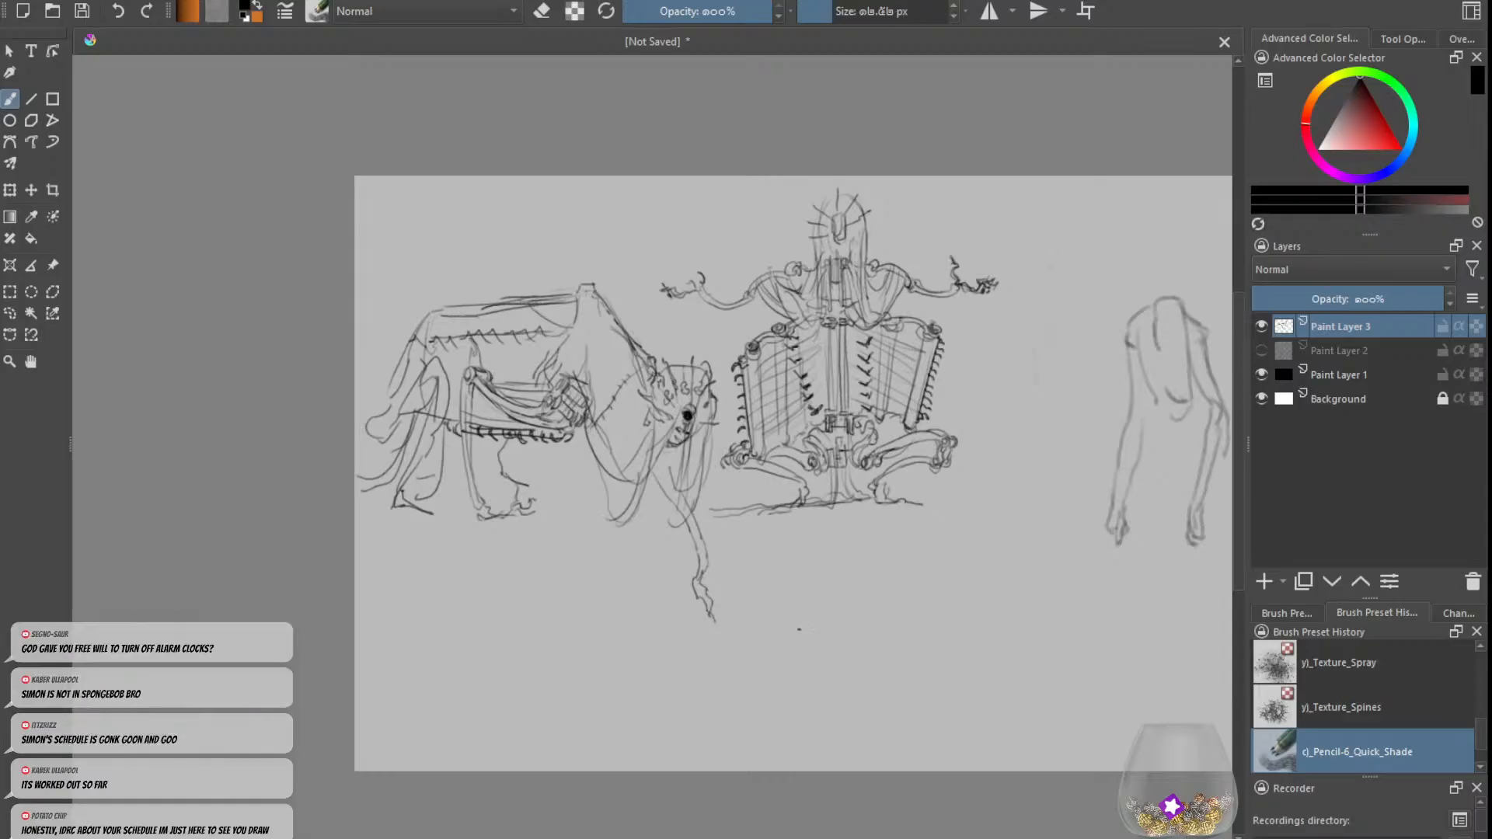
key("plus")
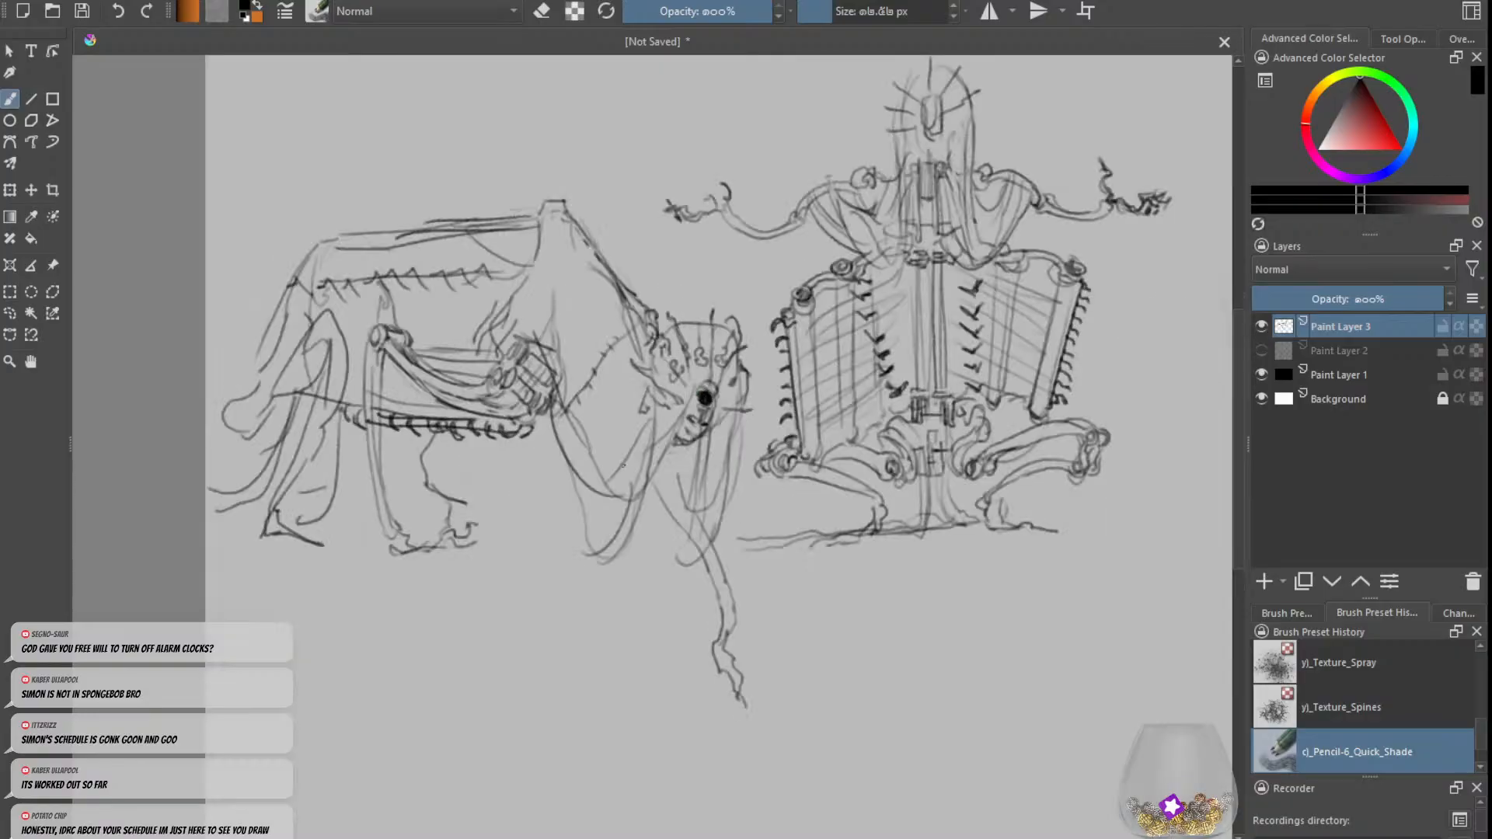
key("e")
left_click_drag(579, 414, 559, 404)
key("e")
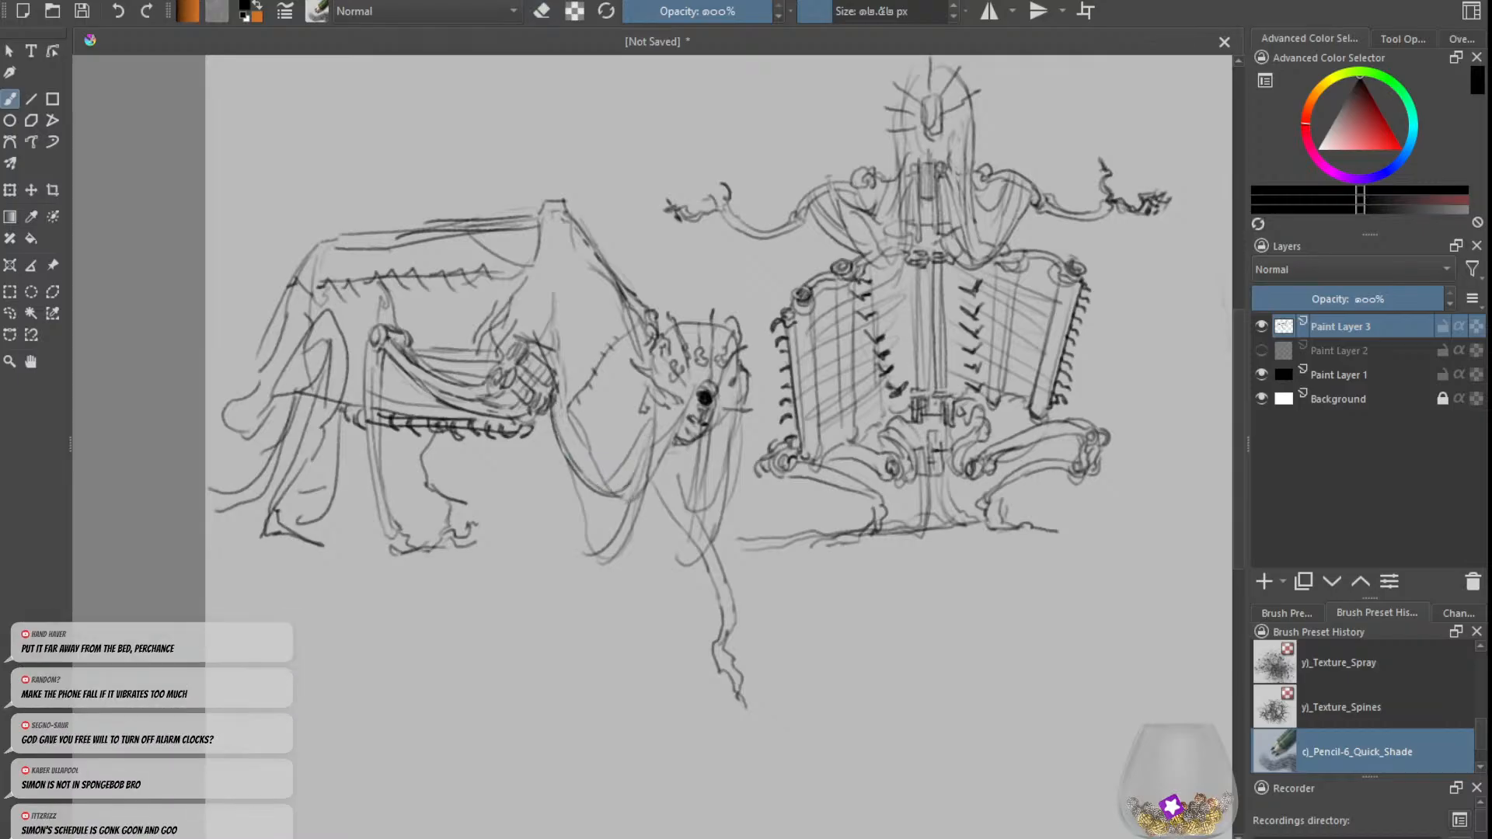
Step: Rework the neck line beside the beast's head and clean up the loose strokes on the hanging folds below it
key("e")
key("e")
key("e")
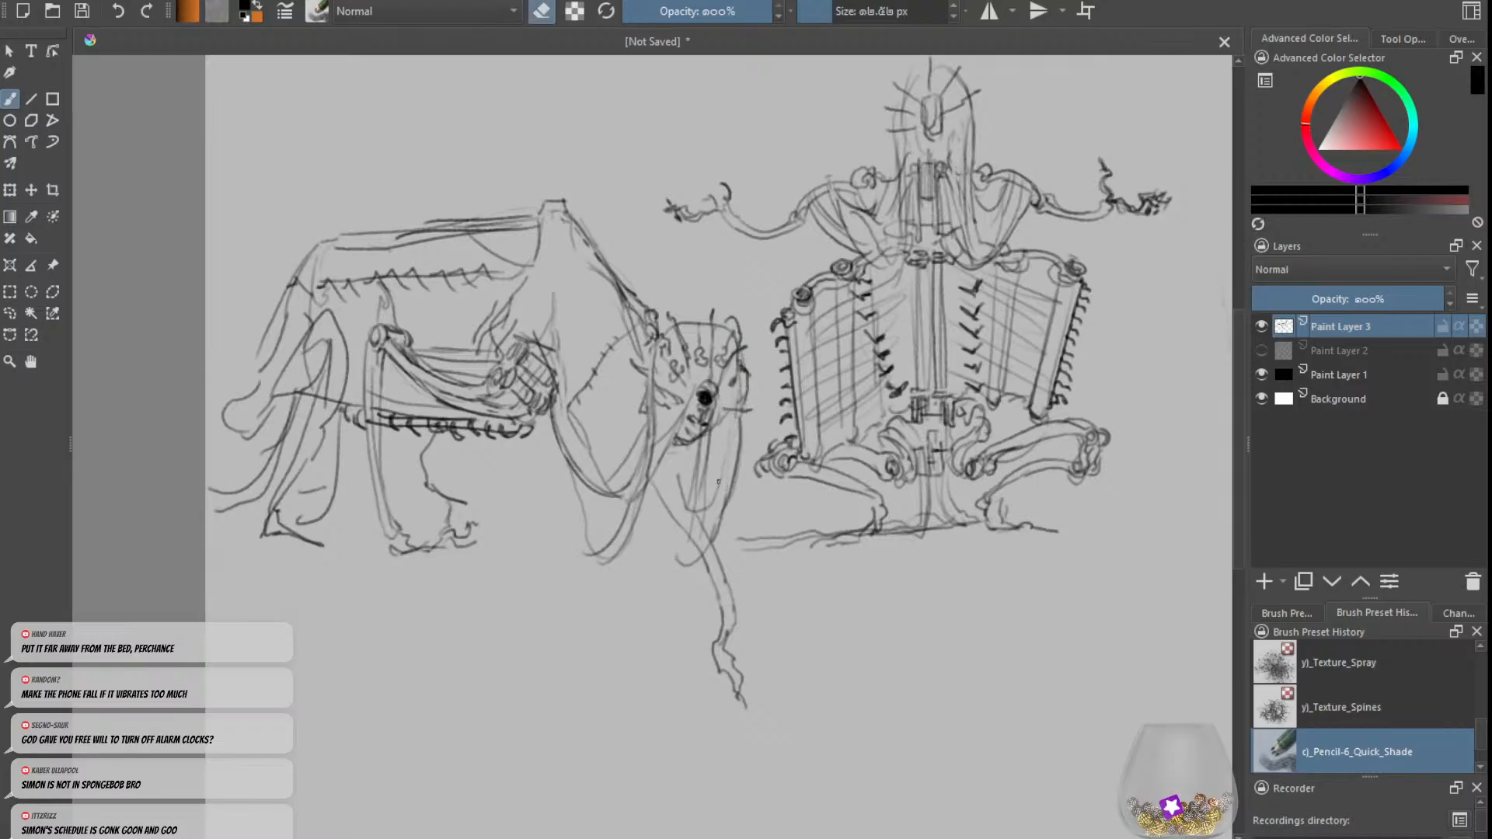
key("e")
key("e")
key("e")
key("e")
key("e")
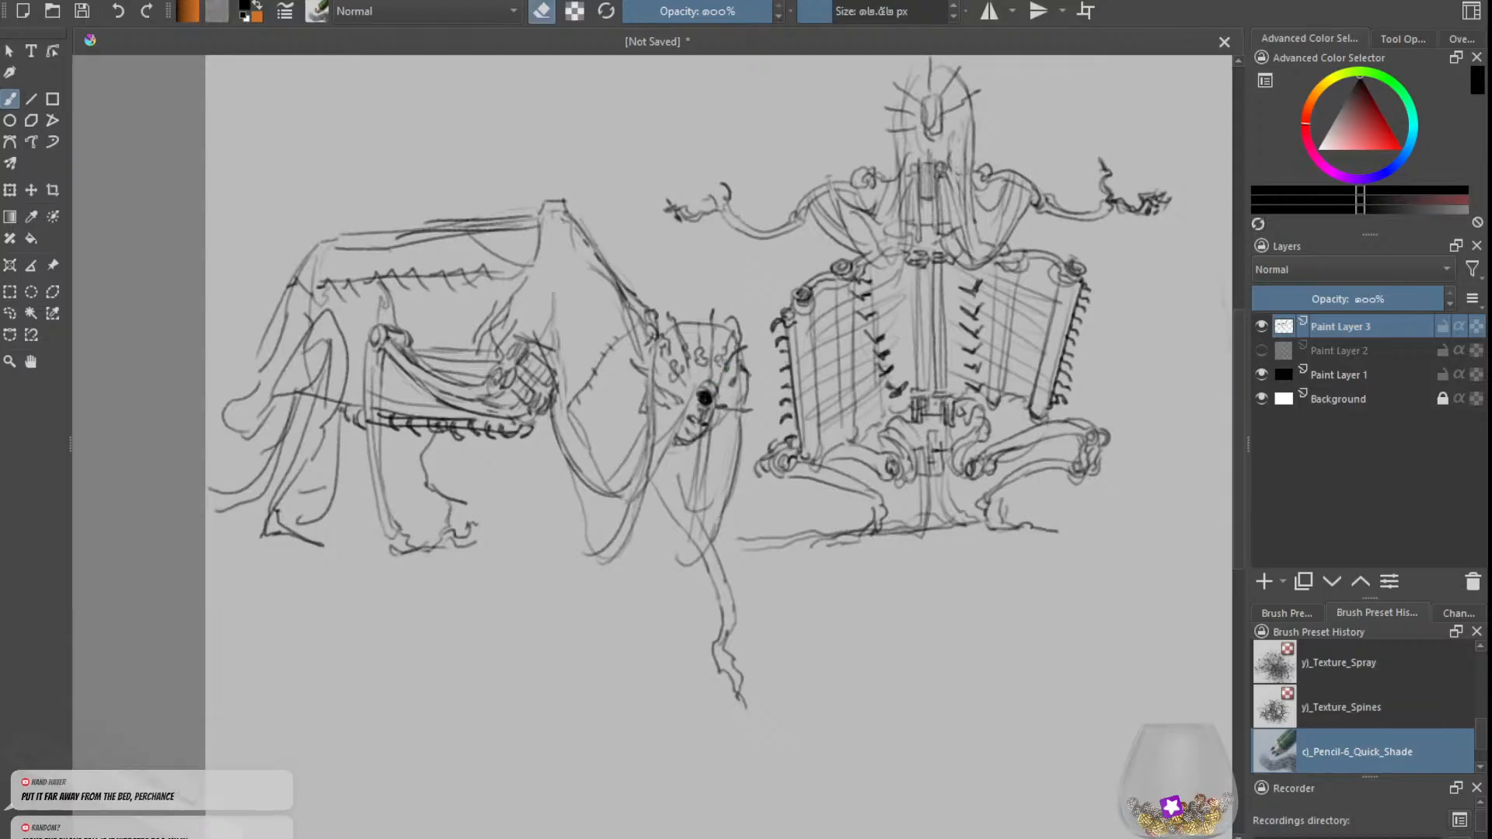
key("e")
key("e")
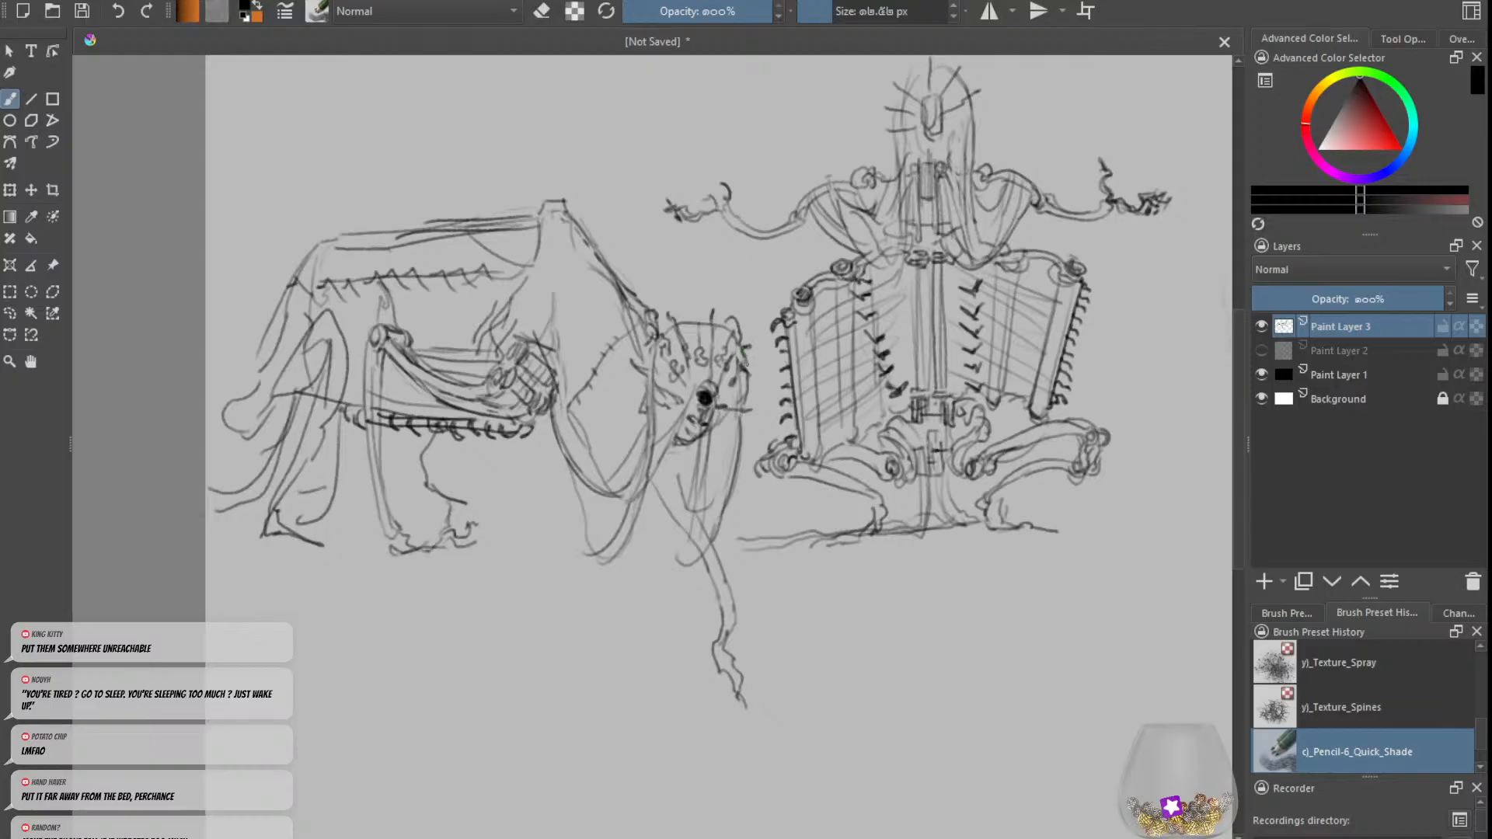
Step: Draw knobbly, scalloped ridges along both outer sides of the beast's head
left_click_drag(749, 366, 758, 383)
key("e")
key("e")
left_click_drag(747, 398, 741, 410)
key("e")
mouse_move(655, 355)
left_mouse_down()
mouse_move(652, 378)
mouse_move(647, 352)
left_mouse_up()
key("e")
Step: Draw a bumpy crest along the top edge of the beast's head, joining the side ridges
key("e")
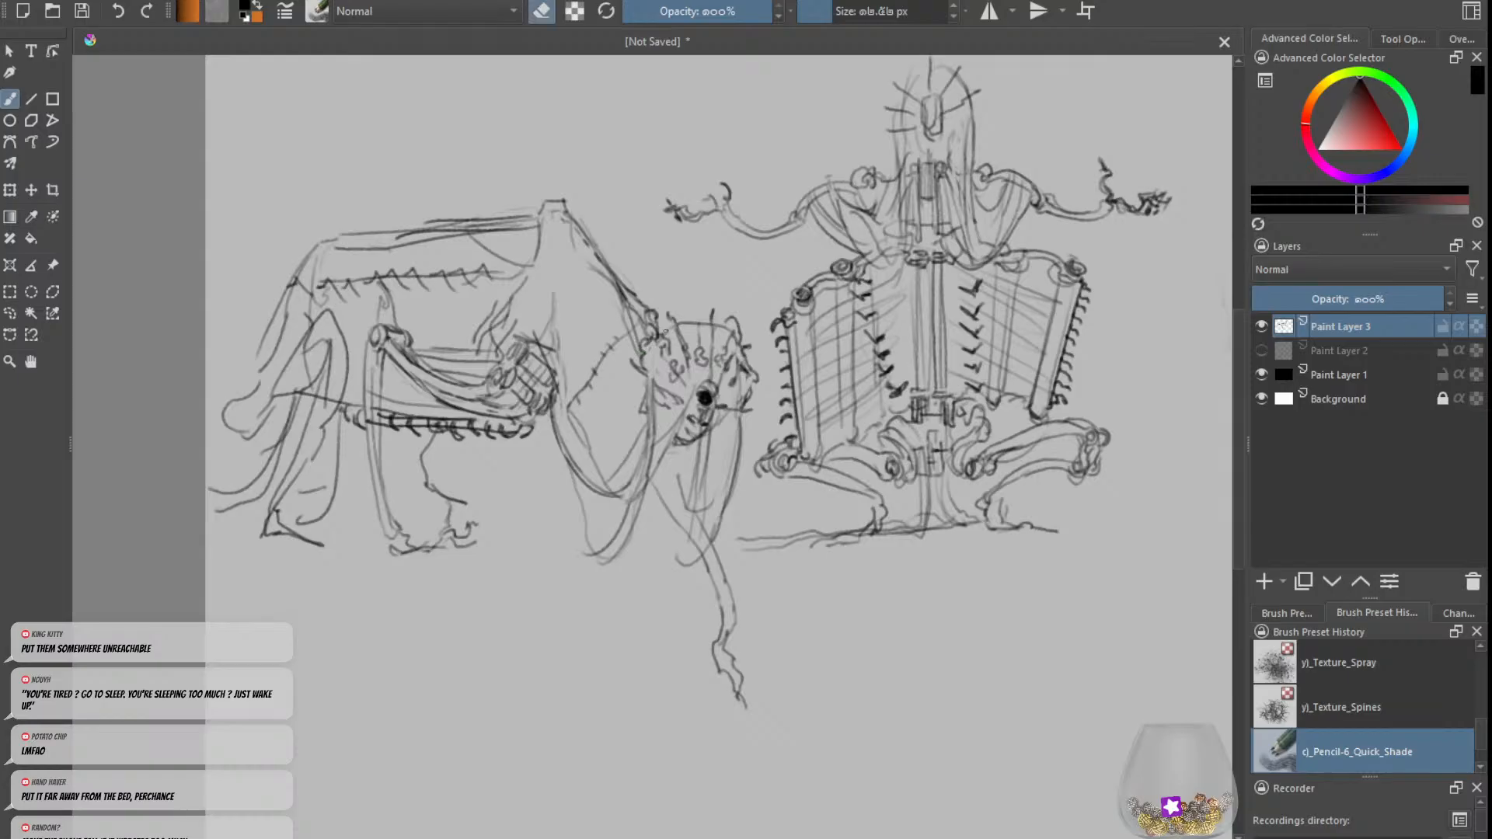
key("e")
left_click_drag(657, 321, 659, 339)
mouse_move(659, 323)
left_mouse_down()
mouse_move(703, 322)
mouse_move(704, 307)
mouse_move(742, 316)
left_mouse_up()
key("e")
key("e")
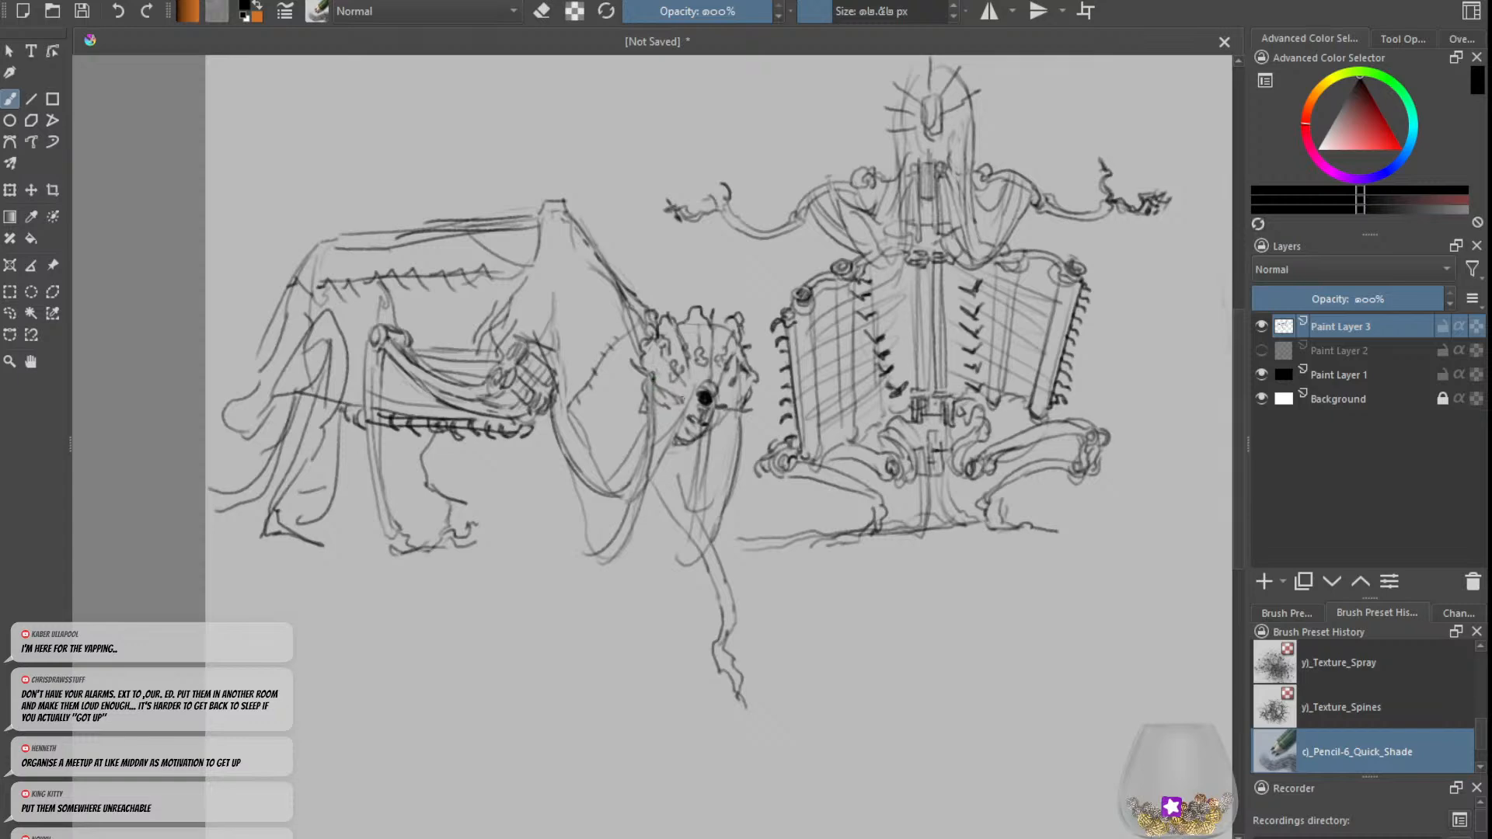
key("e")
key("e")
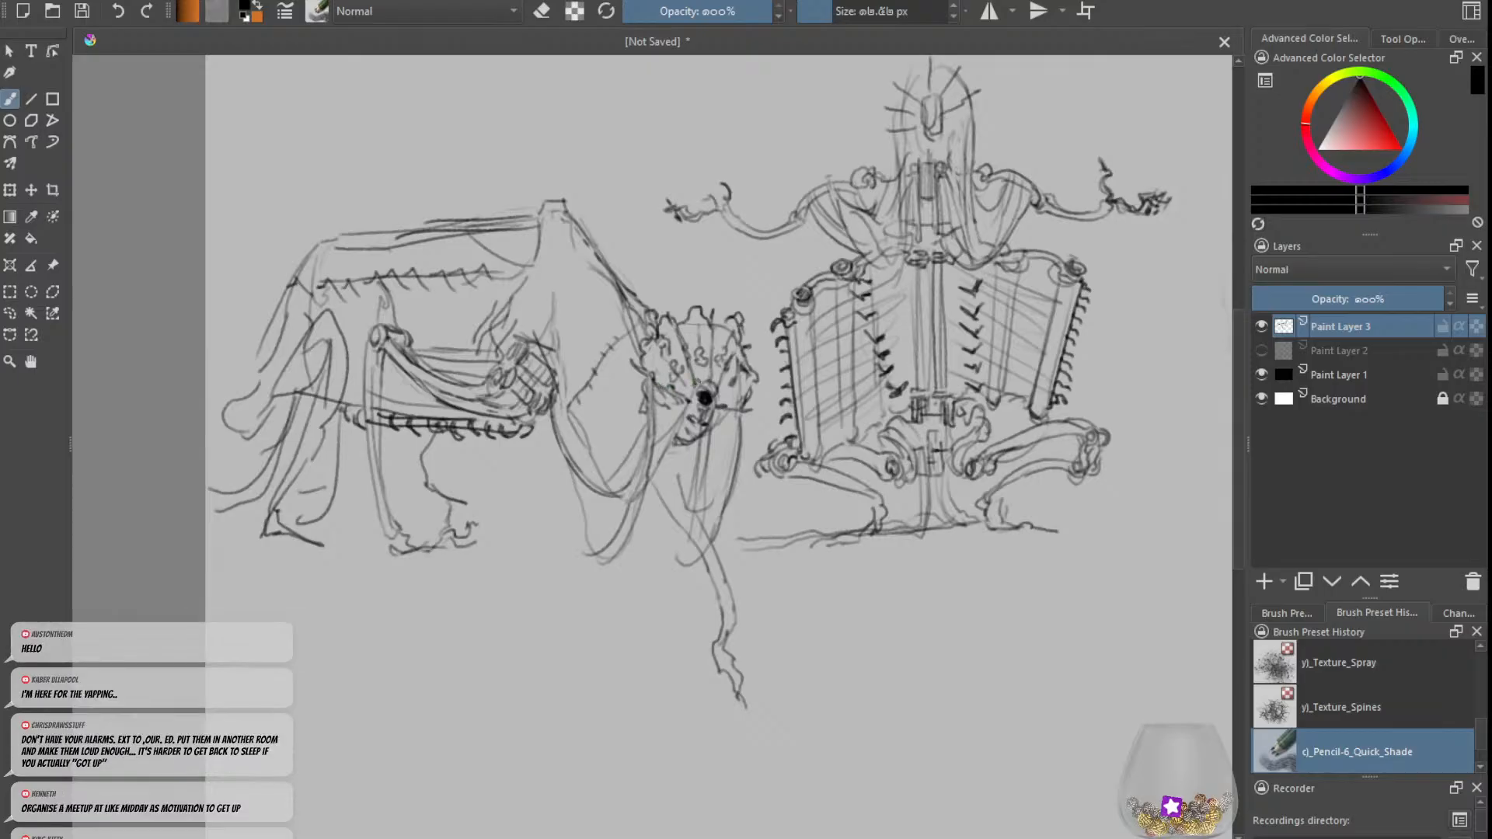
Step: Add short detail lines to the beast's snout and strokes beneath its chin
mouse_move(710, 380)
left_mouse_down()
mouse_move(693, 386)
mouse_move(688, 355)
left_mouse_up()
key("e")
key("e")
left_click_drag(698, 444, 693, 505)
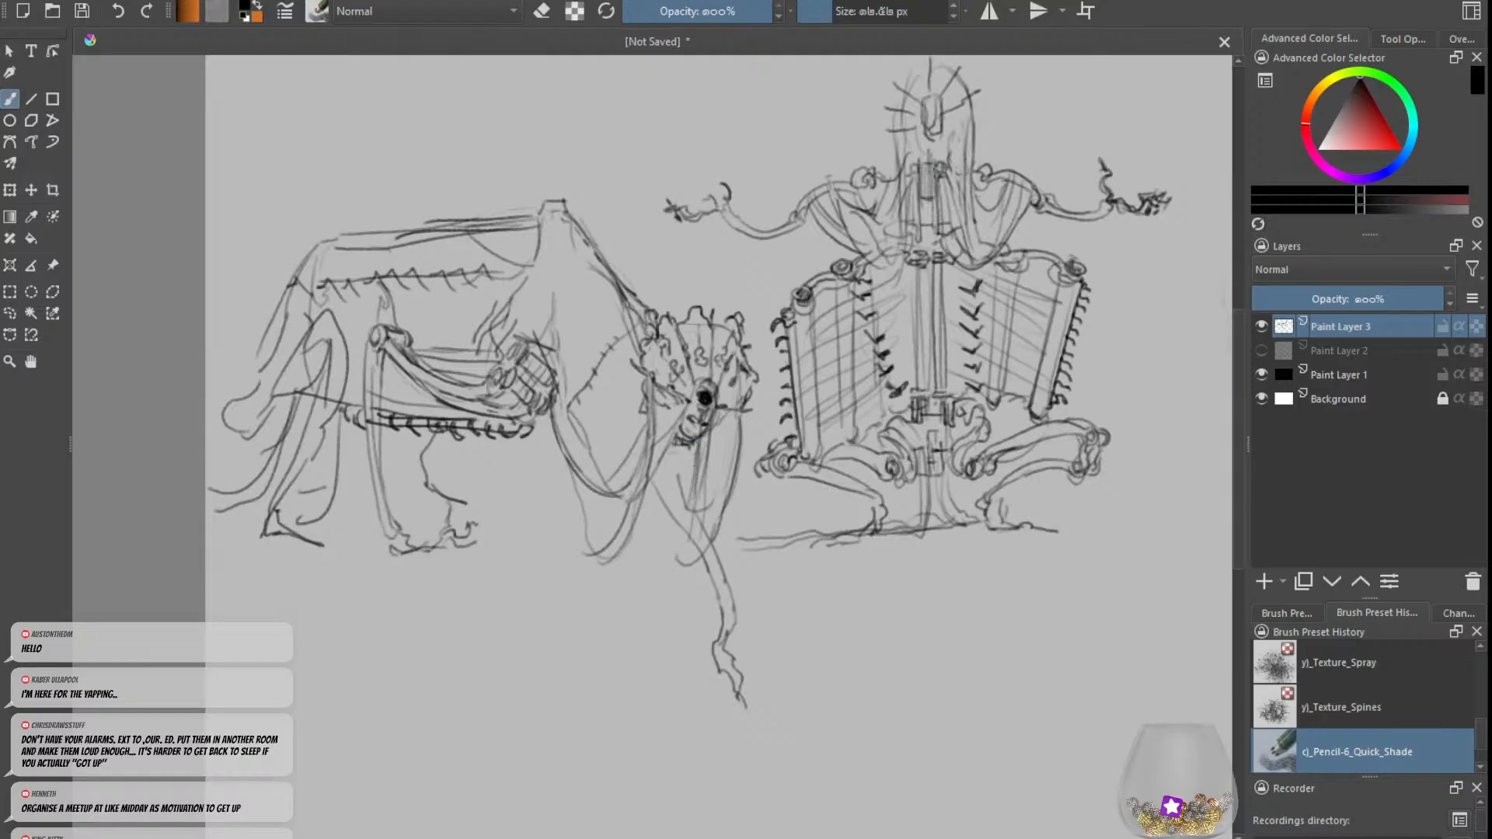
Step: Redraw the centre of the upright figure's face with a small dark nose and an opening beneath it
key("e")
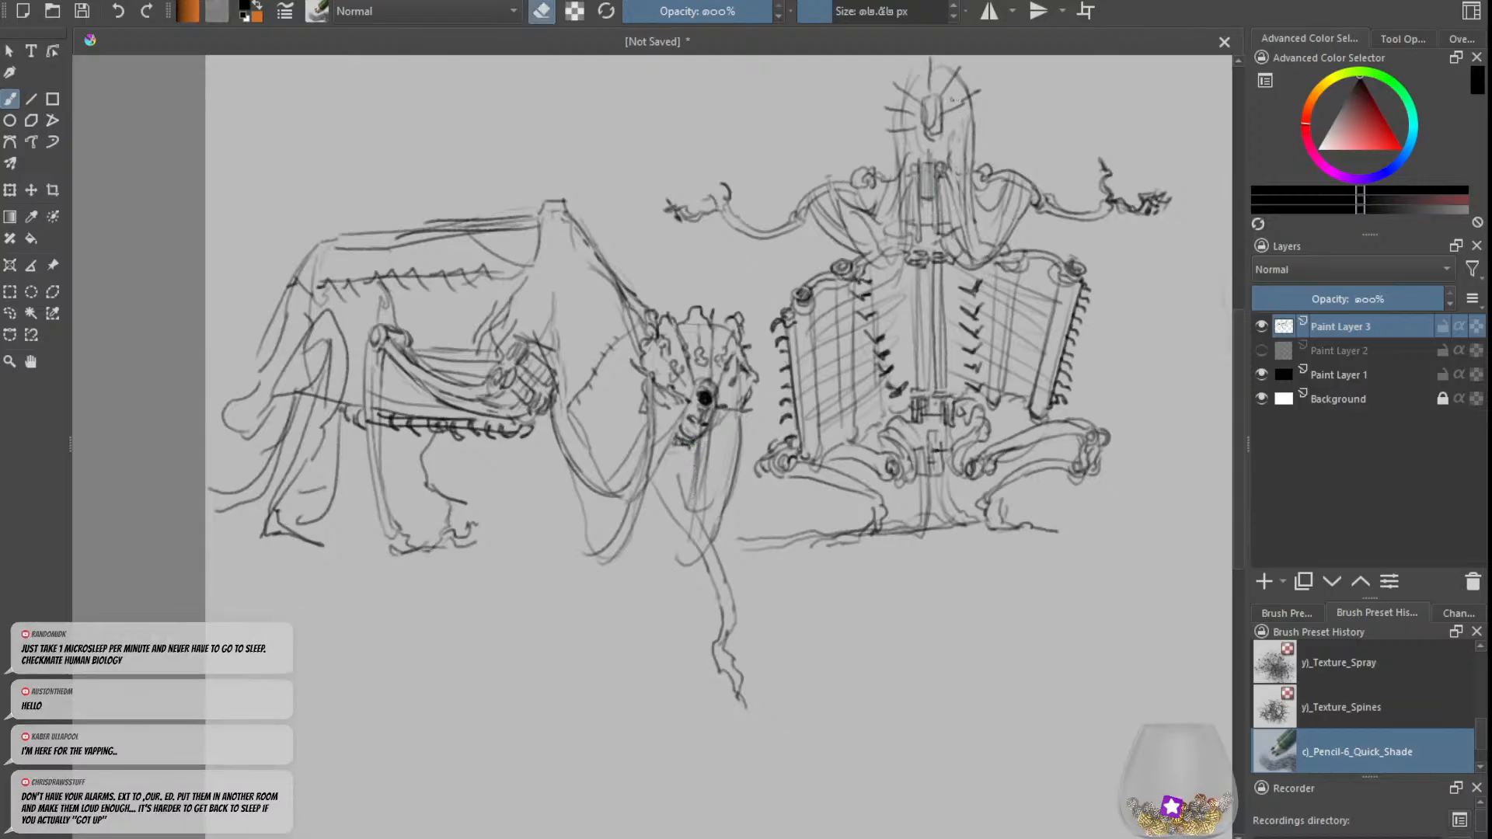
left_click_drag(936, 104, 936, 129)
key("e")
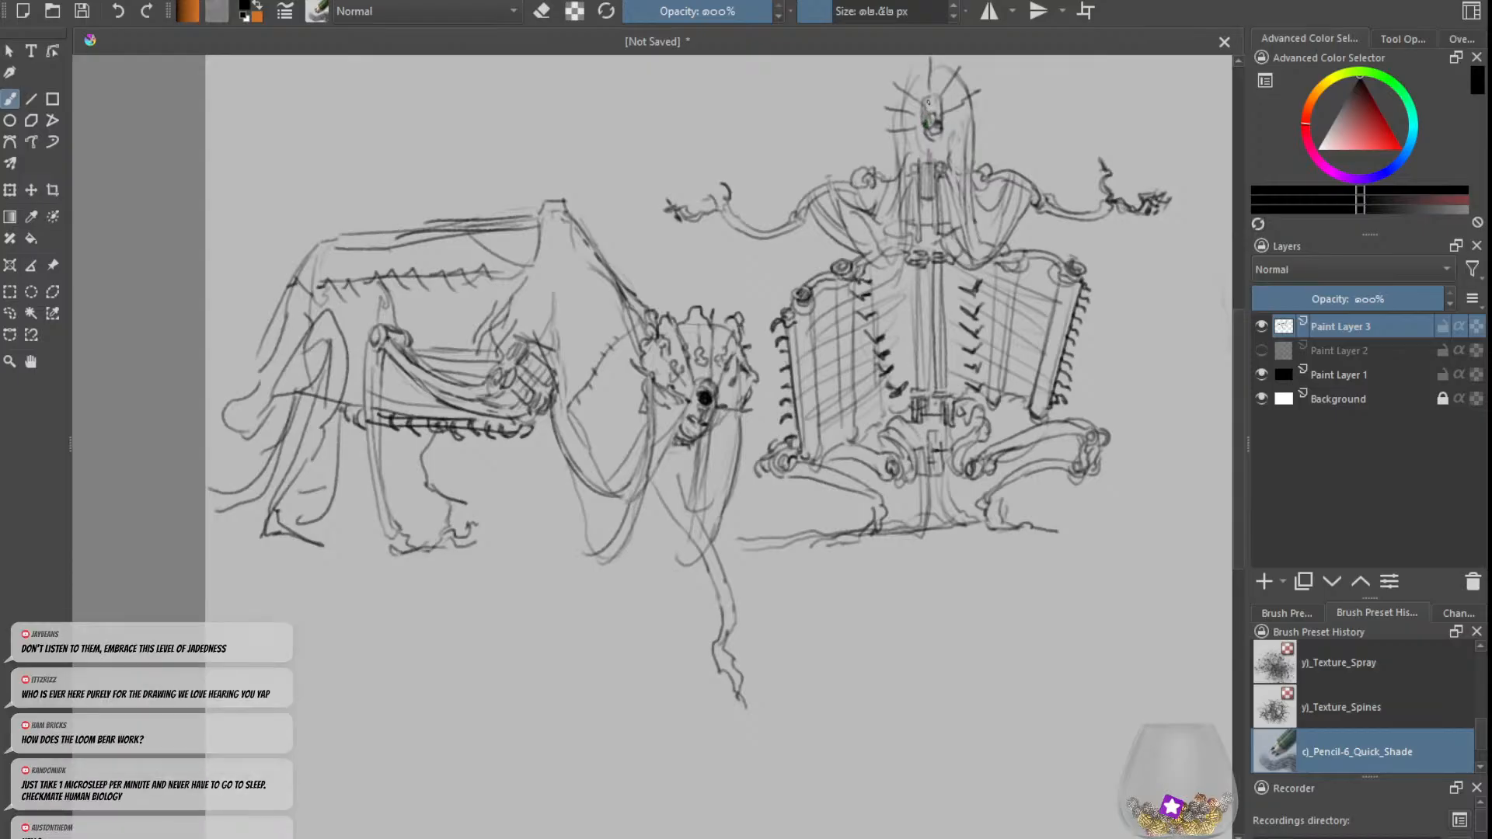
left_click_drag(930, 105, 933, 103)
key("e")
key("e")
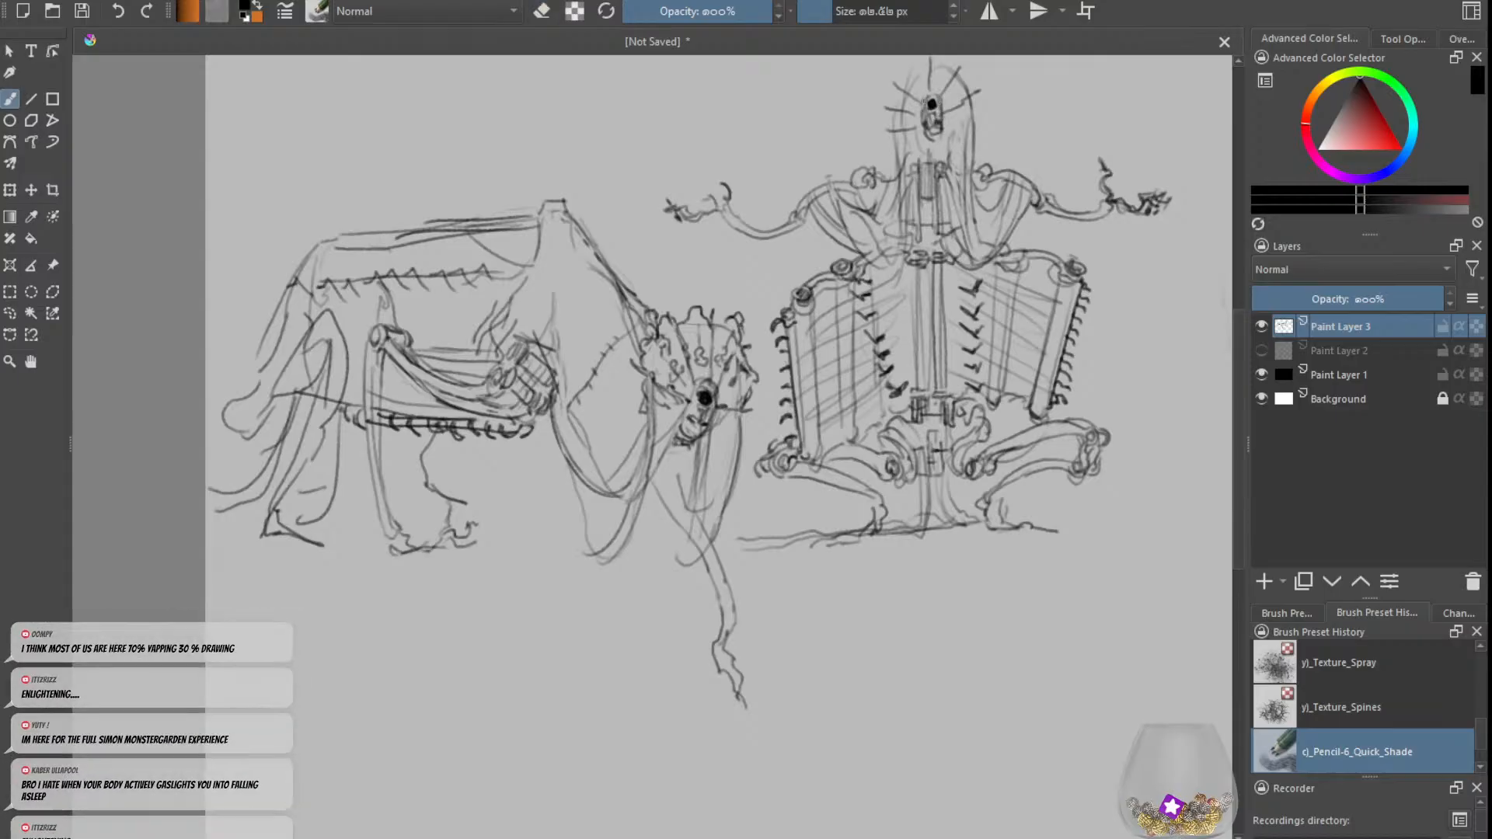
key("e")
key("e")
key("e")
key("e")
key("e")
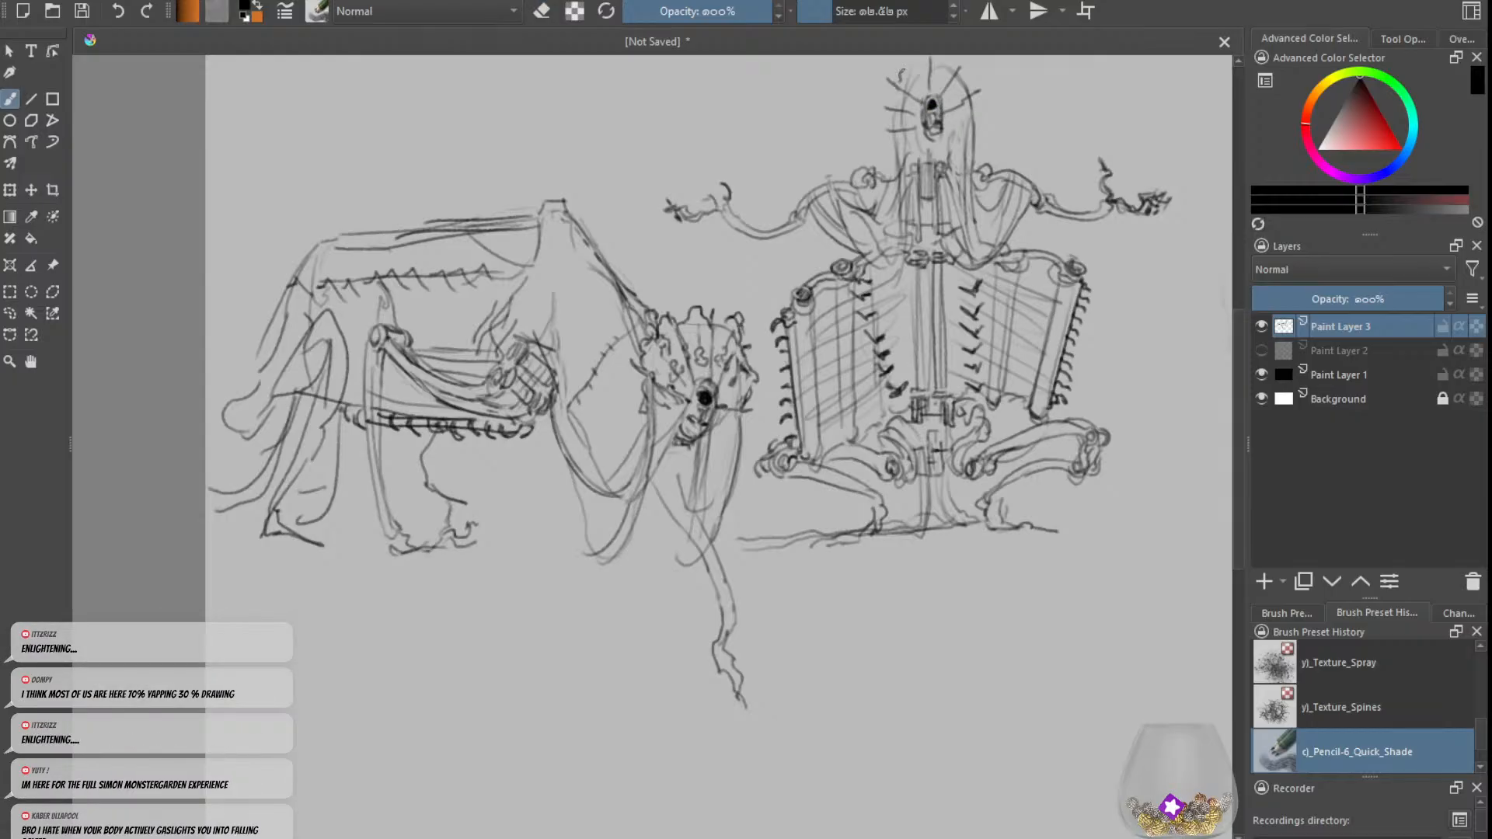
Step: Draw a scalloped crest around the top and sides of the upright figure's head, continuing the outline down the neck
mouse_move(903, 70)
left_mouse_down()
mouse_move(951, 62)
mouse_move(956, 76)
left_mouse_up()
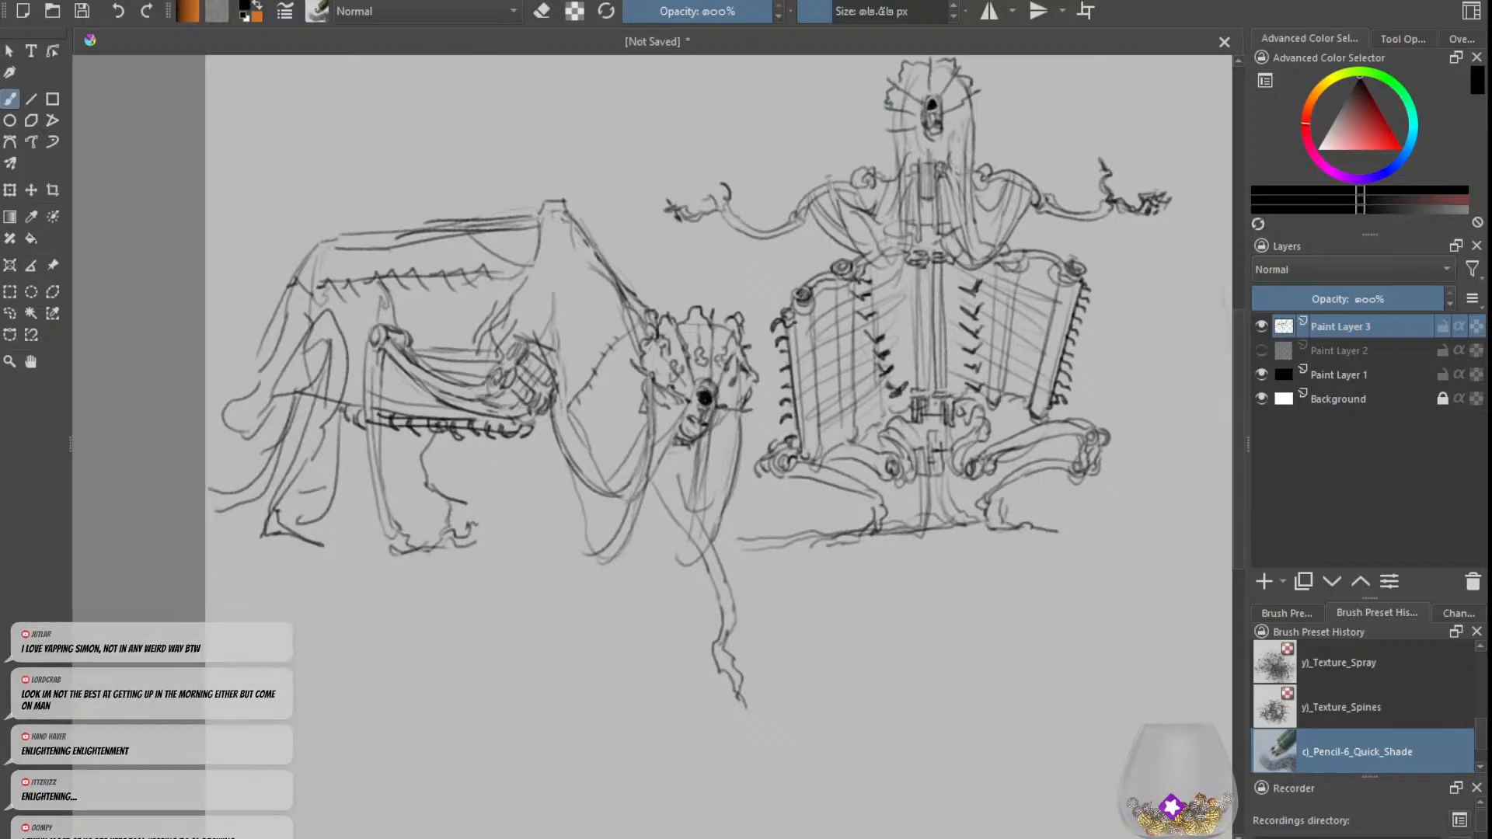
left_click_drag(891, 114, 884, 128)
left_click_drag(903, 133, 899, 176)
Step: Try strokes under the upright figure's muzzle, undo them and redraw a line from the chin down the neck
mouse_move(928, 135)
left_mouse_down()
mouse_move(930, 173)
mouse_move(943, 165)
left_mouse_up()
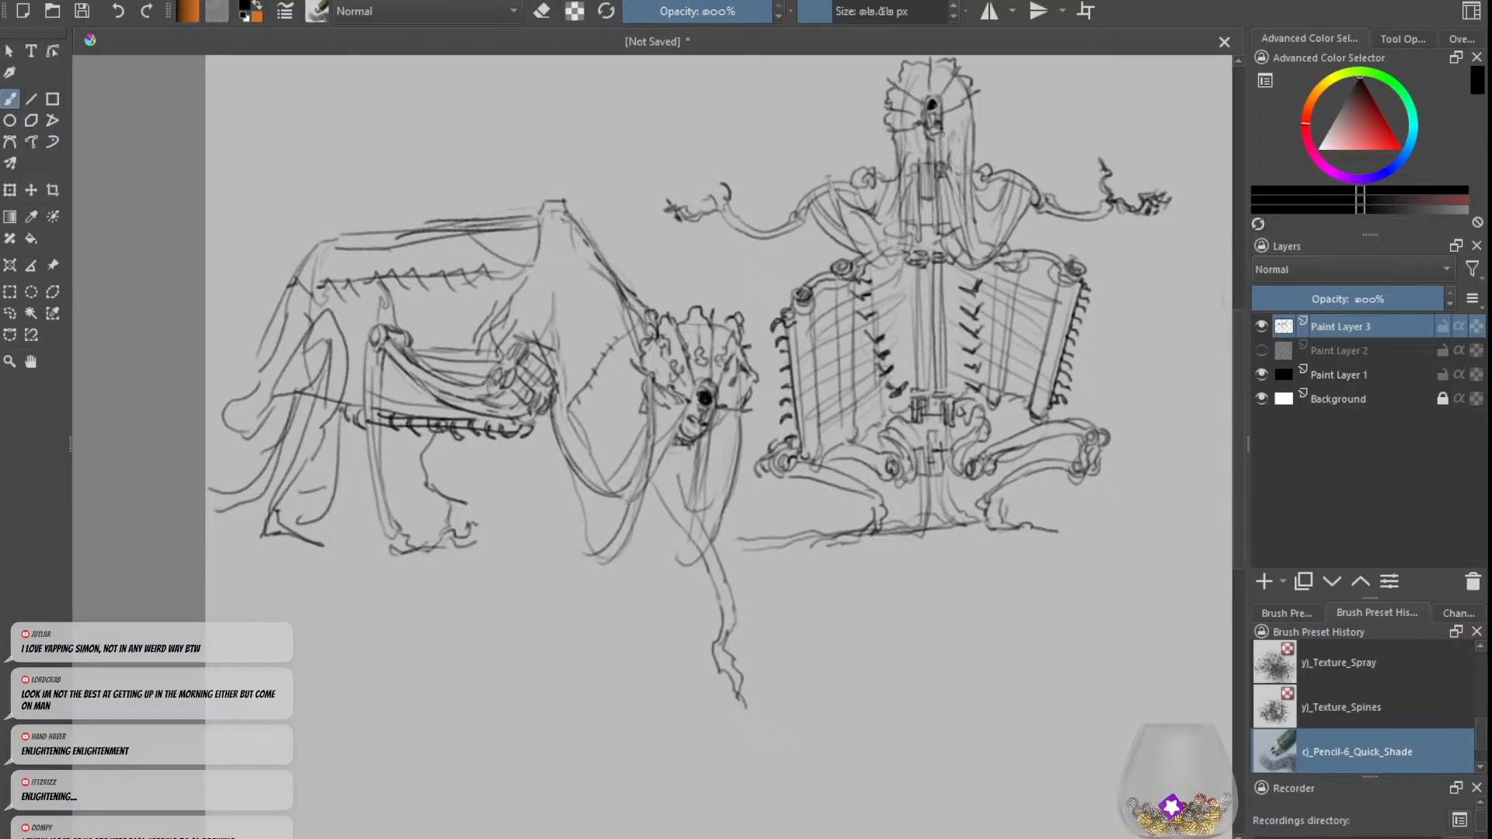
left_click_drag(942, 144, 927, 188)
key("ctrl+z")
key("ctrl+z")
key("ctrl+z")
key("ctrl+z")
key("ctrl+z")
key("ctrl+z")
key("ctrl+z")
left_click_drag(934, 136, 938, 179)
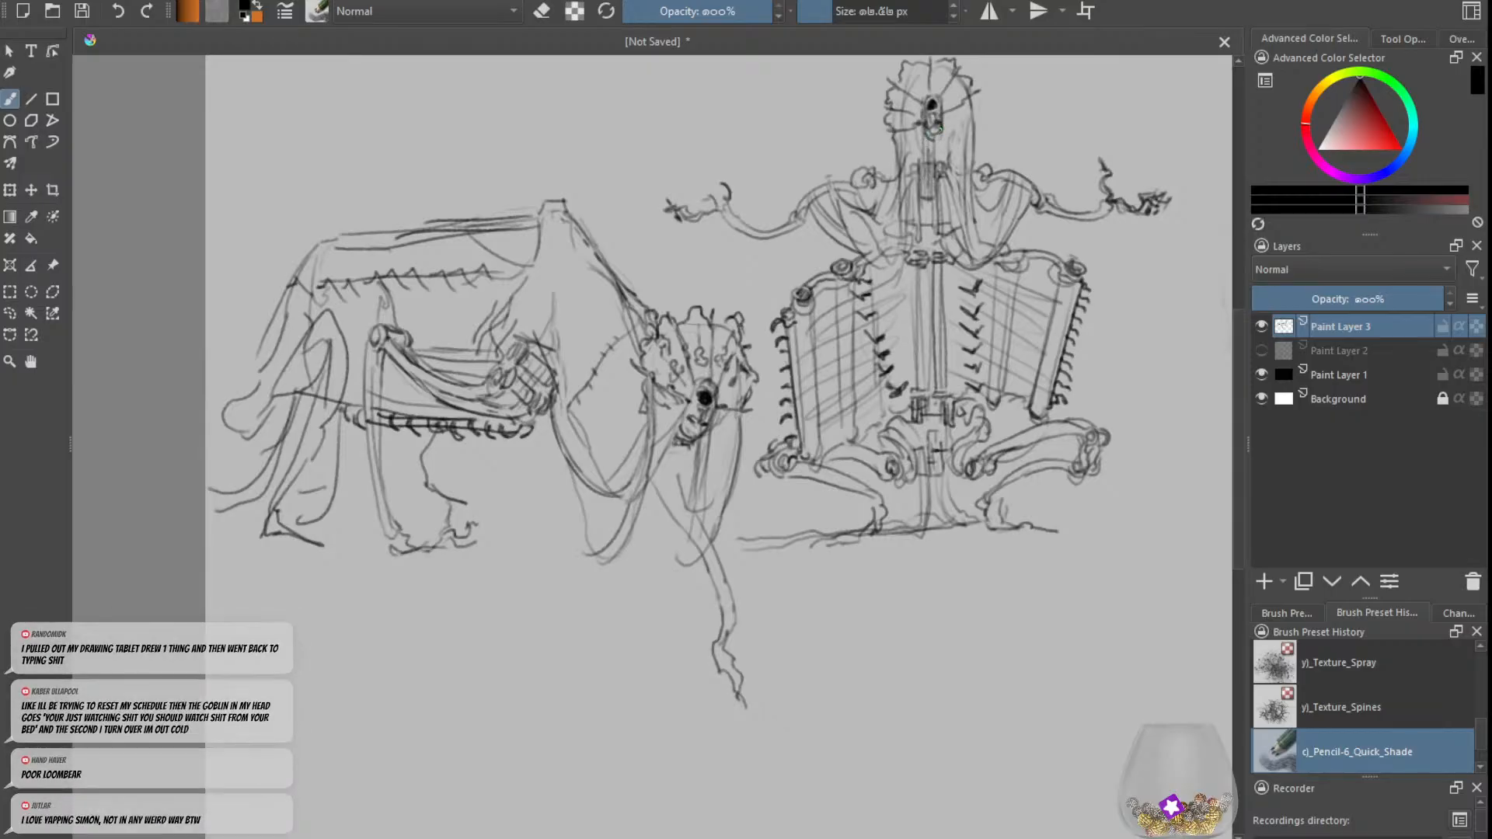
Step: Refine the sides of the upright figure's muzzle and add small knobbly marks to both sides of its upper face
key("e")
key("e")
key("e")
key("e")
key("e")
key("e")
key("e")
key("e")
left_click_drag(923, 118, 926, 135)
left_click_drag(952, 88, 948, 106)
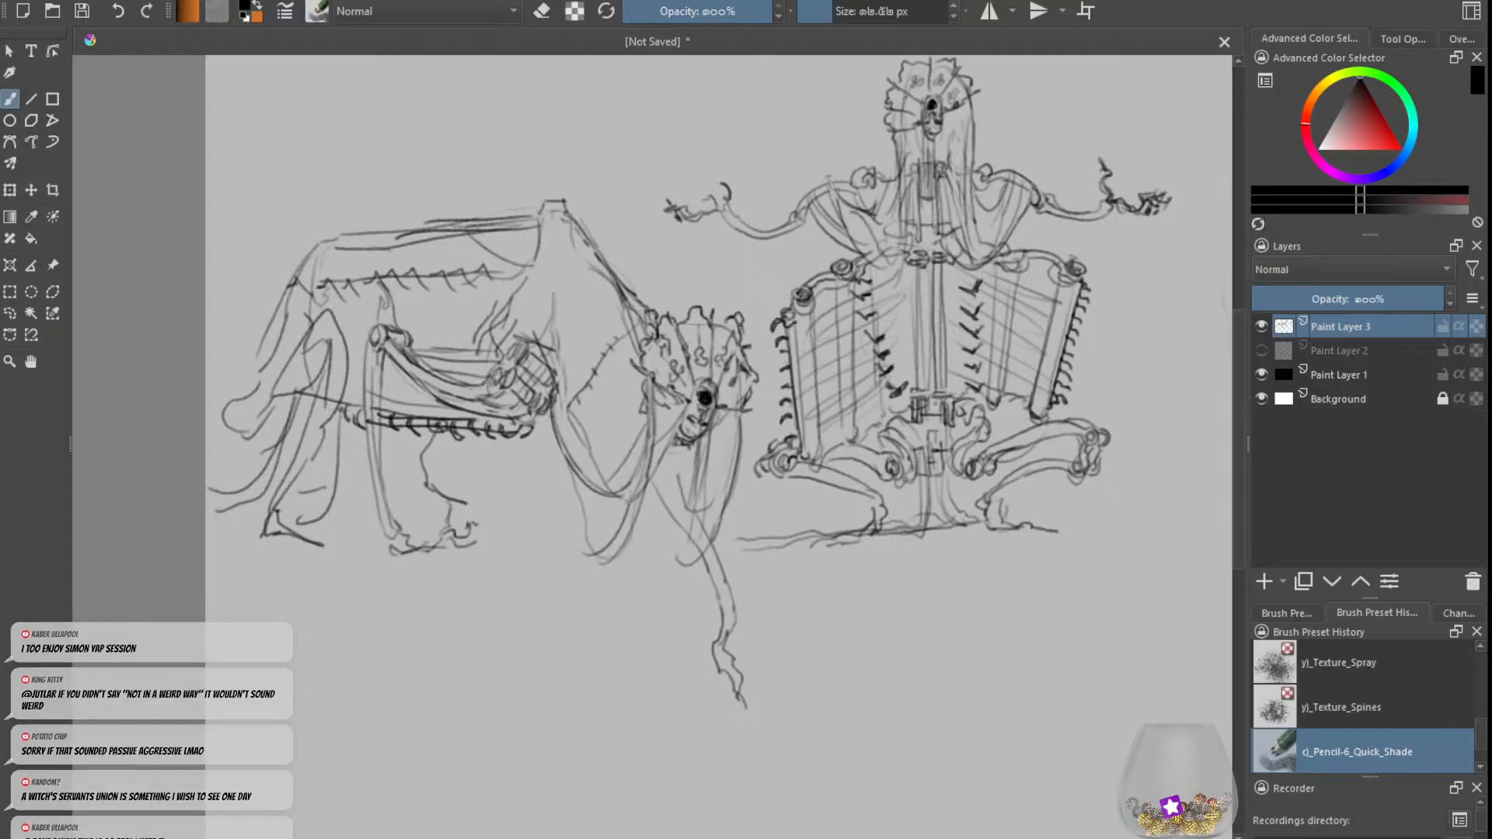
left_click_drag(904, 97, 910, 107)
Step: Clean up and darken the upright figure's nose, giving it a more pointed top
key("e")
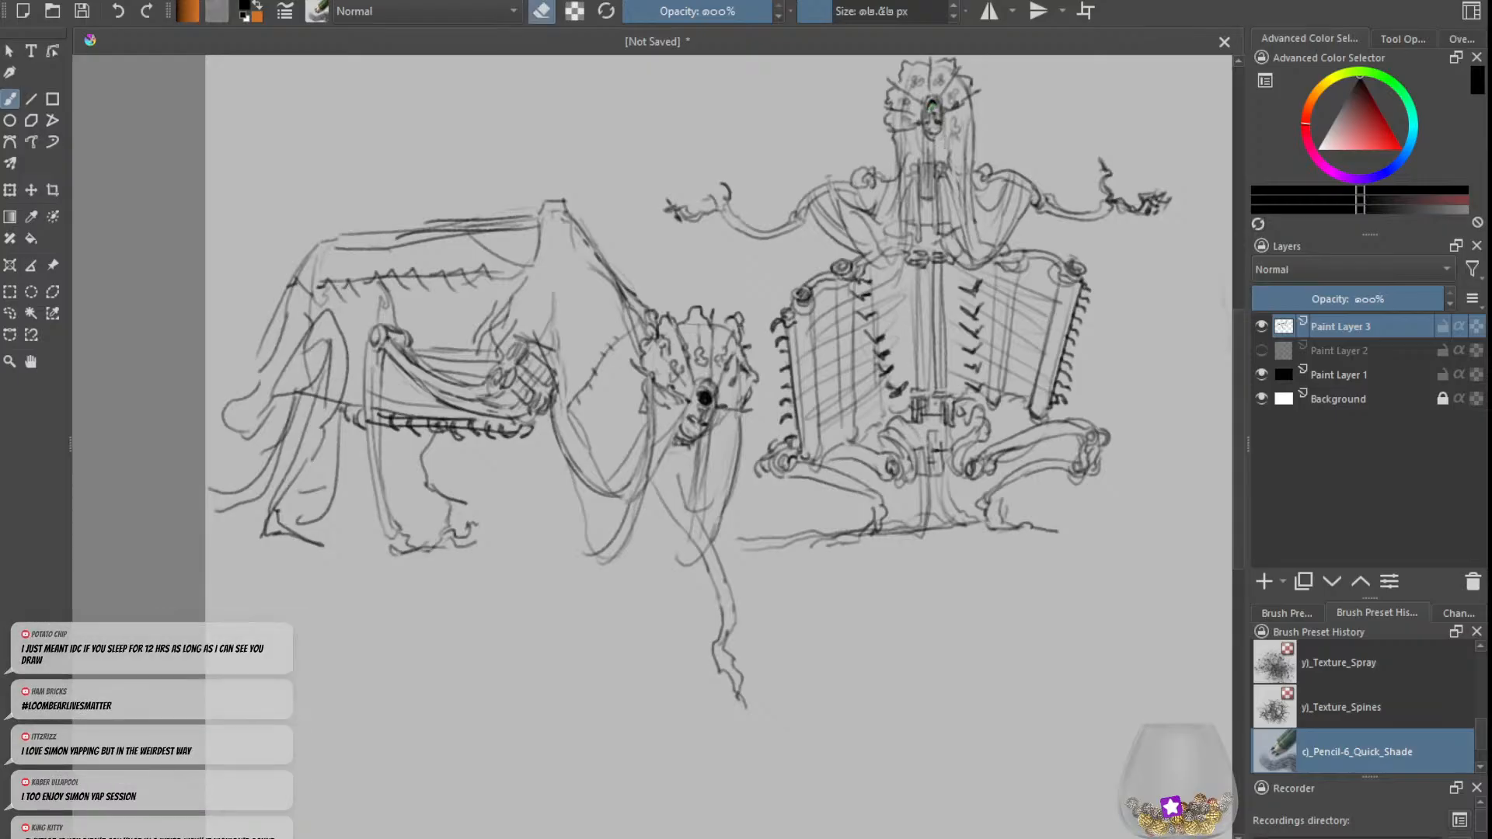
key("e")
left_click_drag(931, 105, 934, 107)
key("e")
key("e")
key("e")
key("e")
key("minus")
key("e")
key("e")
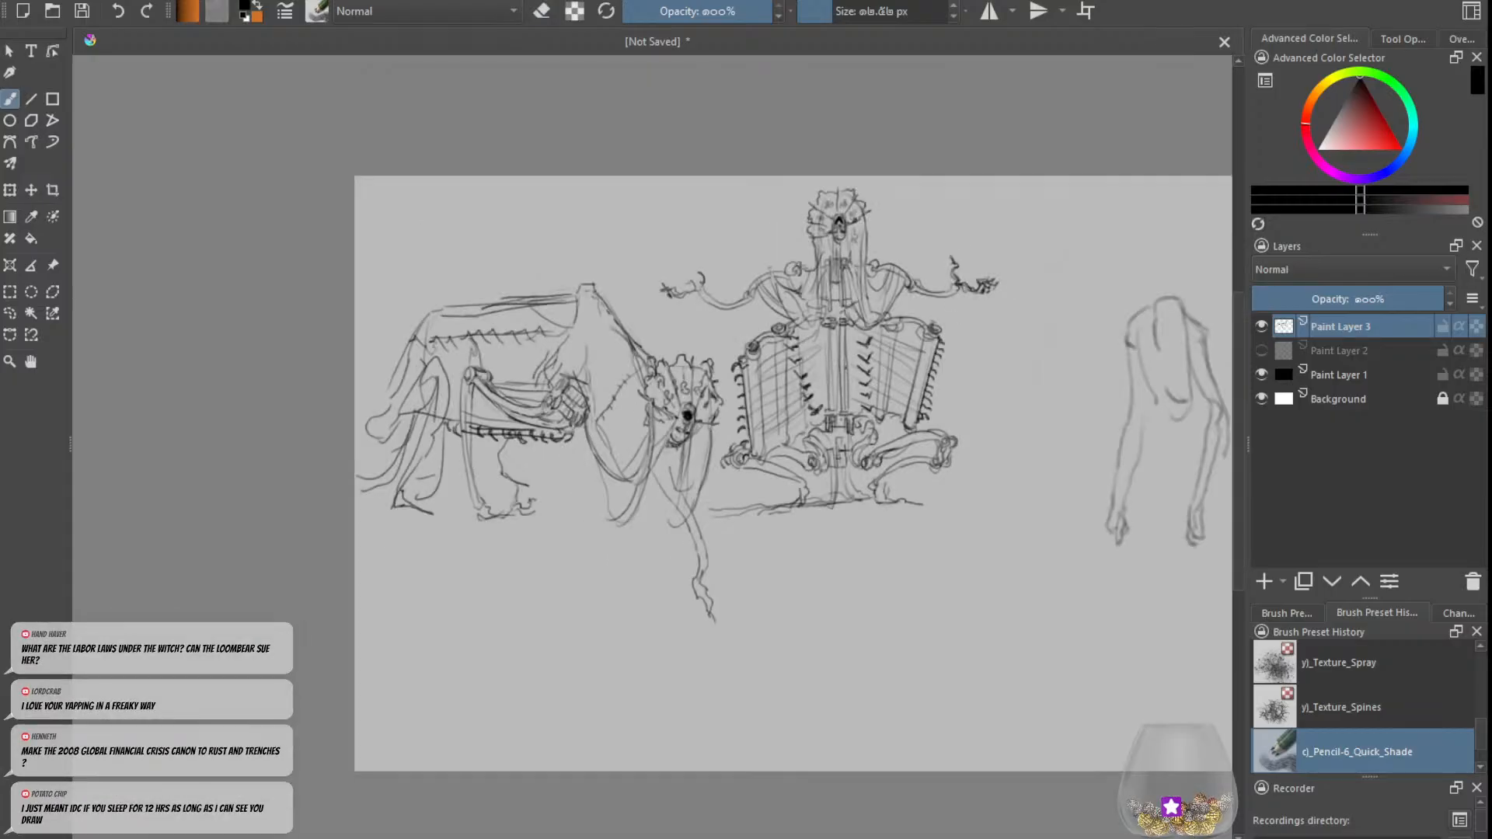
Step: Add short banding strokes across both shoulder pieces of the upright figure
key("plus")
key("e")
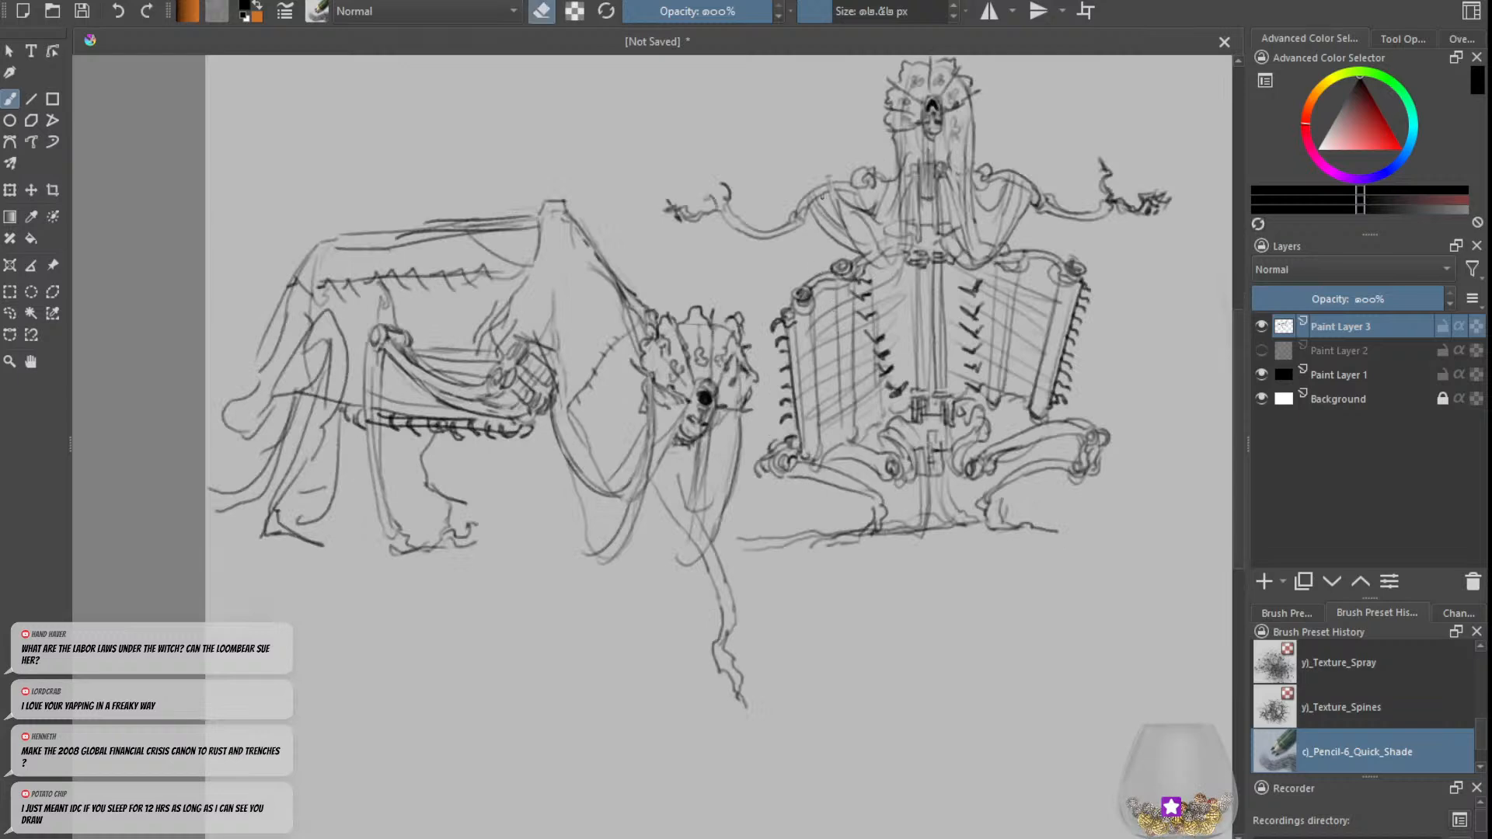
key("e")
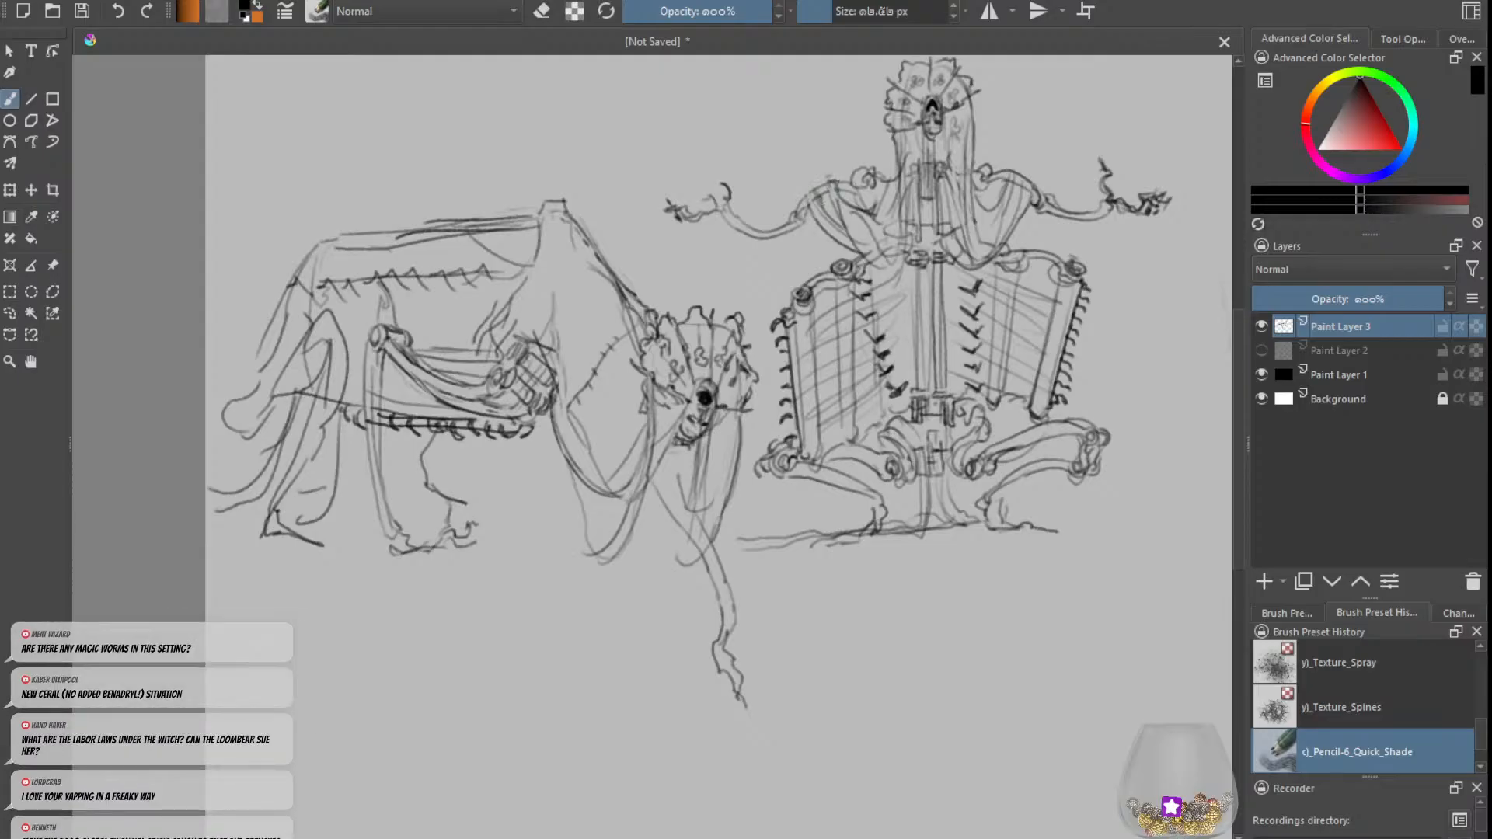
key("e")
left_click_drag(1014, 173, 1013, 186)
key("e")
key("e")
key("e")
left_click_drag(1034, 185, 1031, 205)
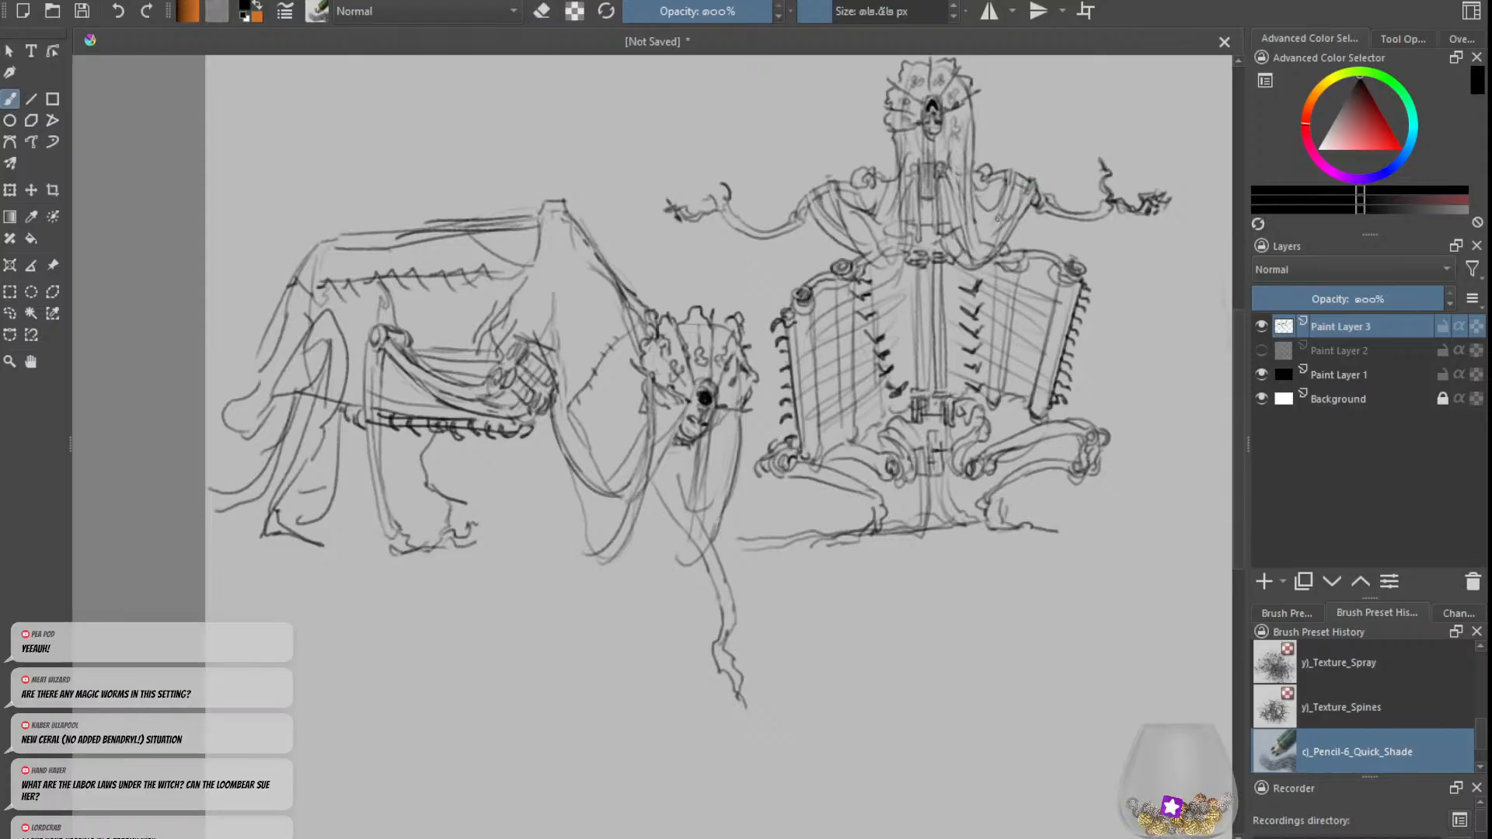
key("e")
key("e")
key("e")
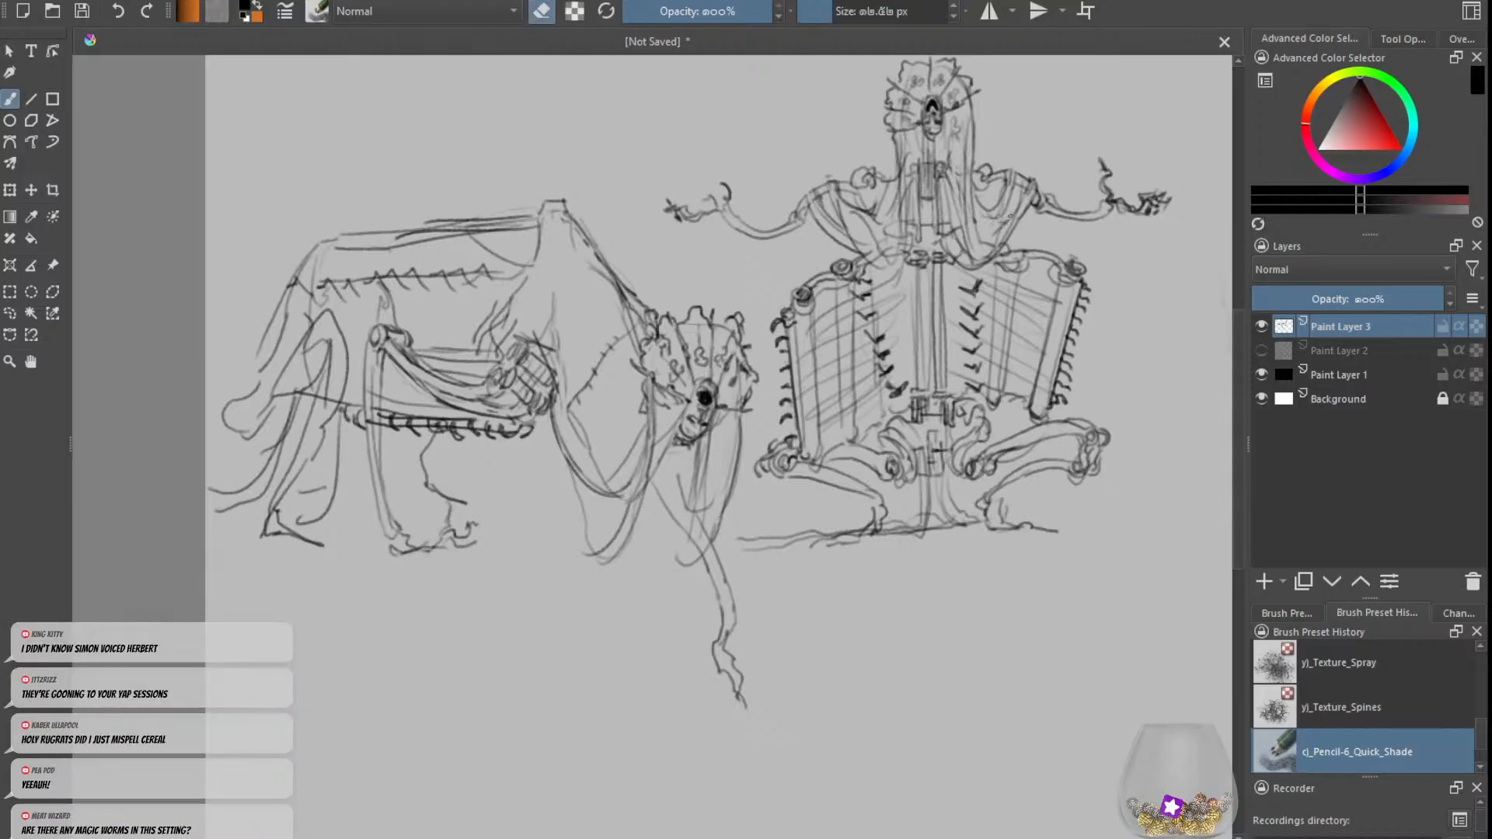
Step: Draw a long edge line hanging from the side of the upright figure's head down to the chest
key("e")
key("e")
mouse_move(899, 163)
left_mouse_down()
mouse_move(900, 229)
mouse_move(898, 144)
mouse_move(888, 224)
left_mouse_up()
key("e")
left_click_drag(895, 129, 894, 231)
mouse_move(892, 224)
left_mouse_down()
mouse_move(861, 263)
mouse_move(900, 158)
mouse_move(896, 194)
left_mouse_up()
Step: Strengthen the central chest rods with dark lines and a crossbar, undoing the unwanted strokes
mouse_move(905, 169)
left_mouse_down()
mouse_move(894, 194)
mouse_move(909, 161)
mouse_move(920, 234)
left_mouse_up()
key("ctrl+z")
mouse_move(919, 195)
left_mouse_down()
mouse_move(934, 235)
mouse_move(933, 202)
left_mouse_up()
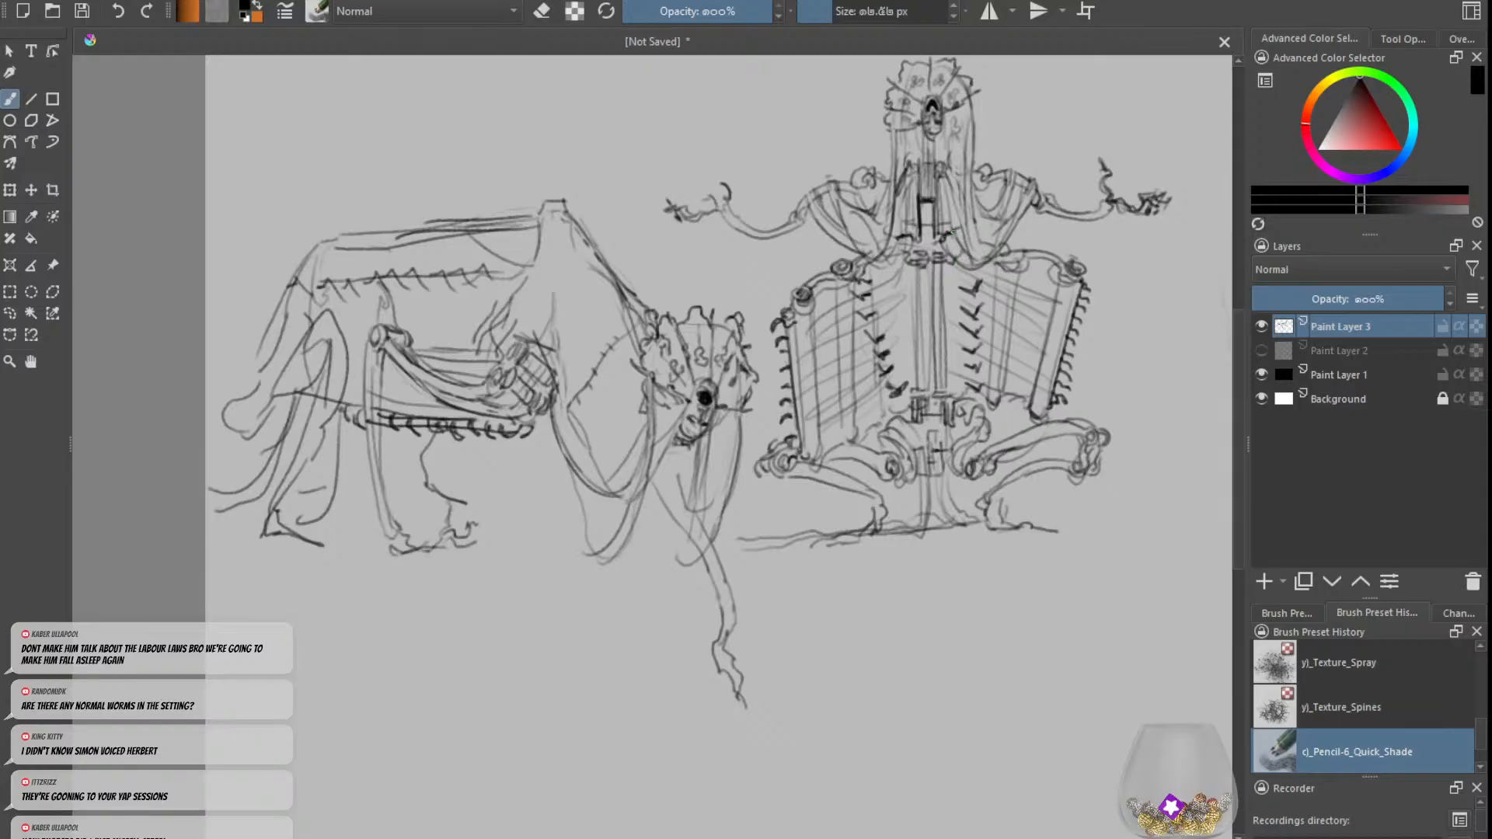
left_click_drag(941, 238, 926, 216)
key("ctrl+z")
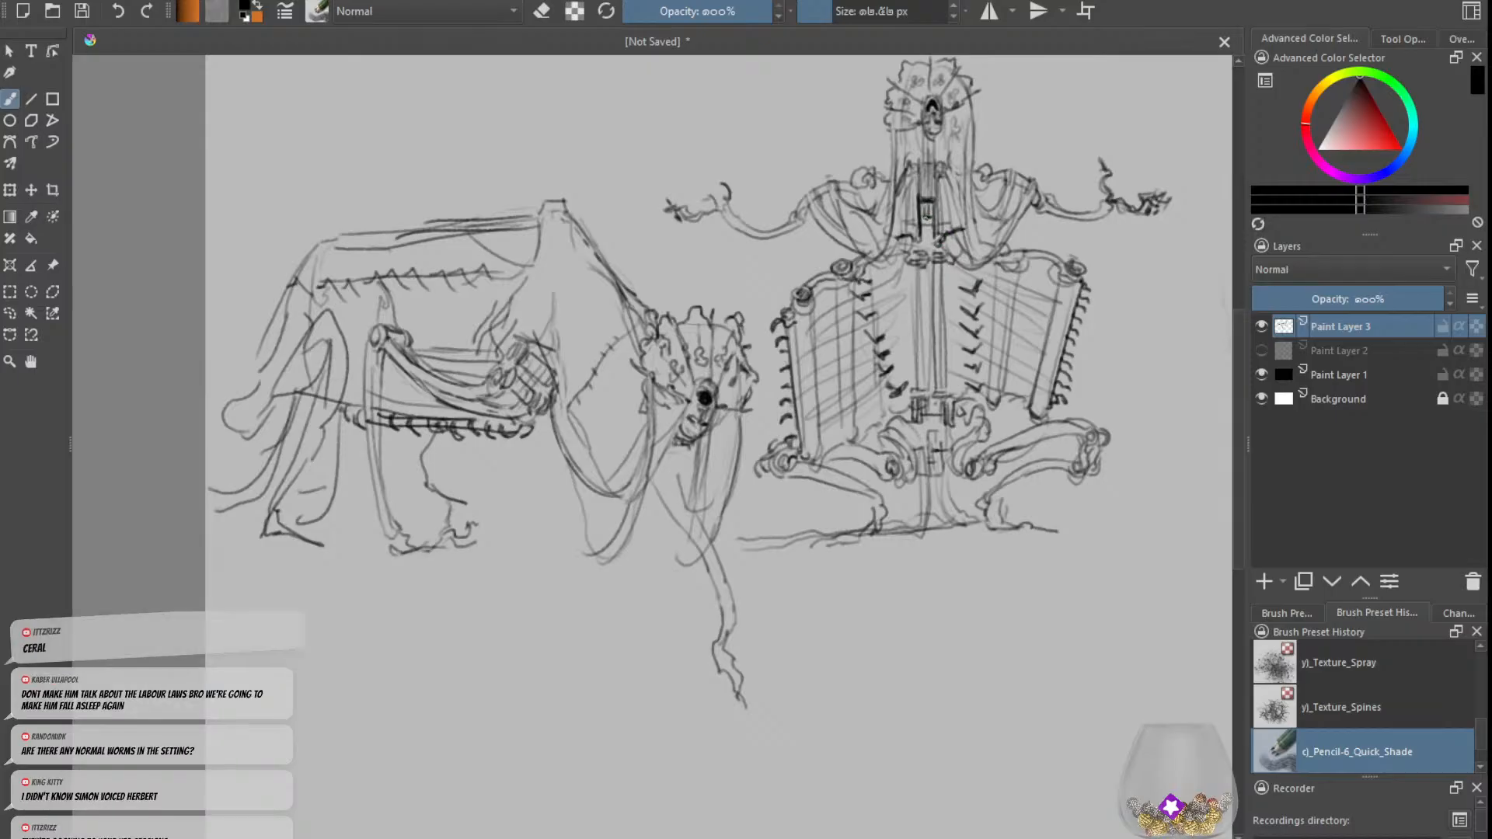
Step: Add short strokes beside the upright figure's chin and reshape its nose into a rounded dark spot
mouse_move(919, 137)
left_mouse_down()
mouse_move(920, 155)
mouse_move(921, 140)
mouse_move(946, 142)
mouse_move(941, 160)
mouse_move(903, 148)
left_mouse_up()
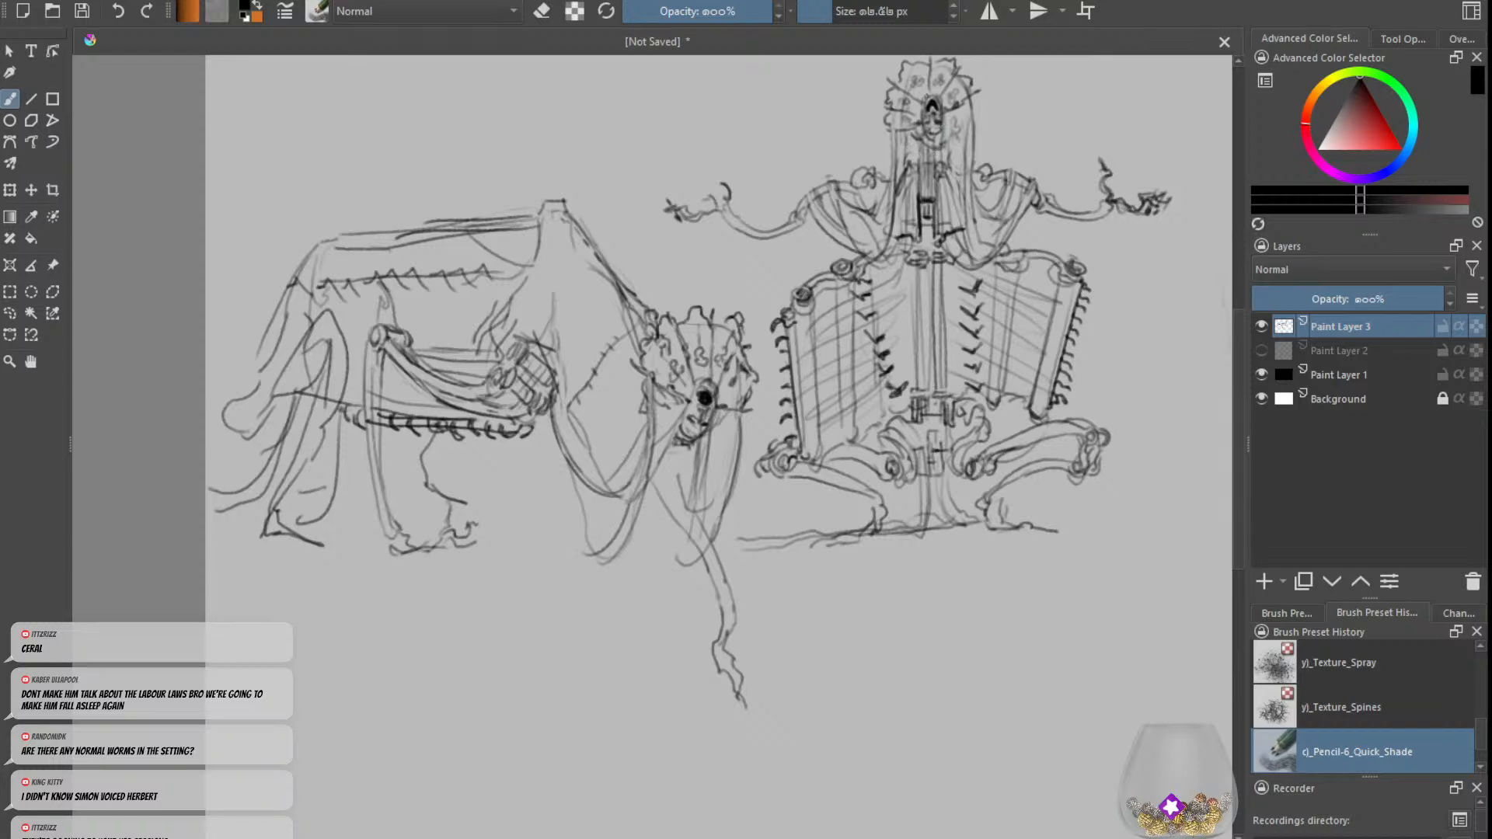
key("e")
key("e")
left_click_drag(931, 103, 925, 93)
key("e")
key("e")
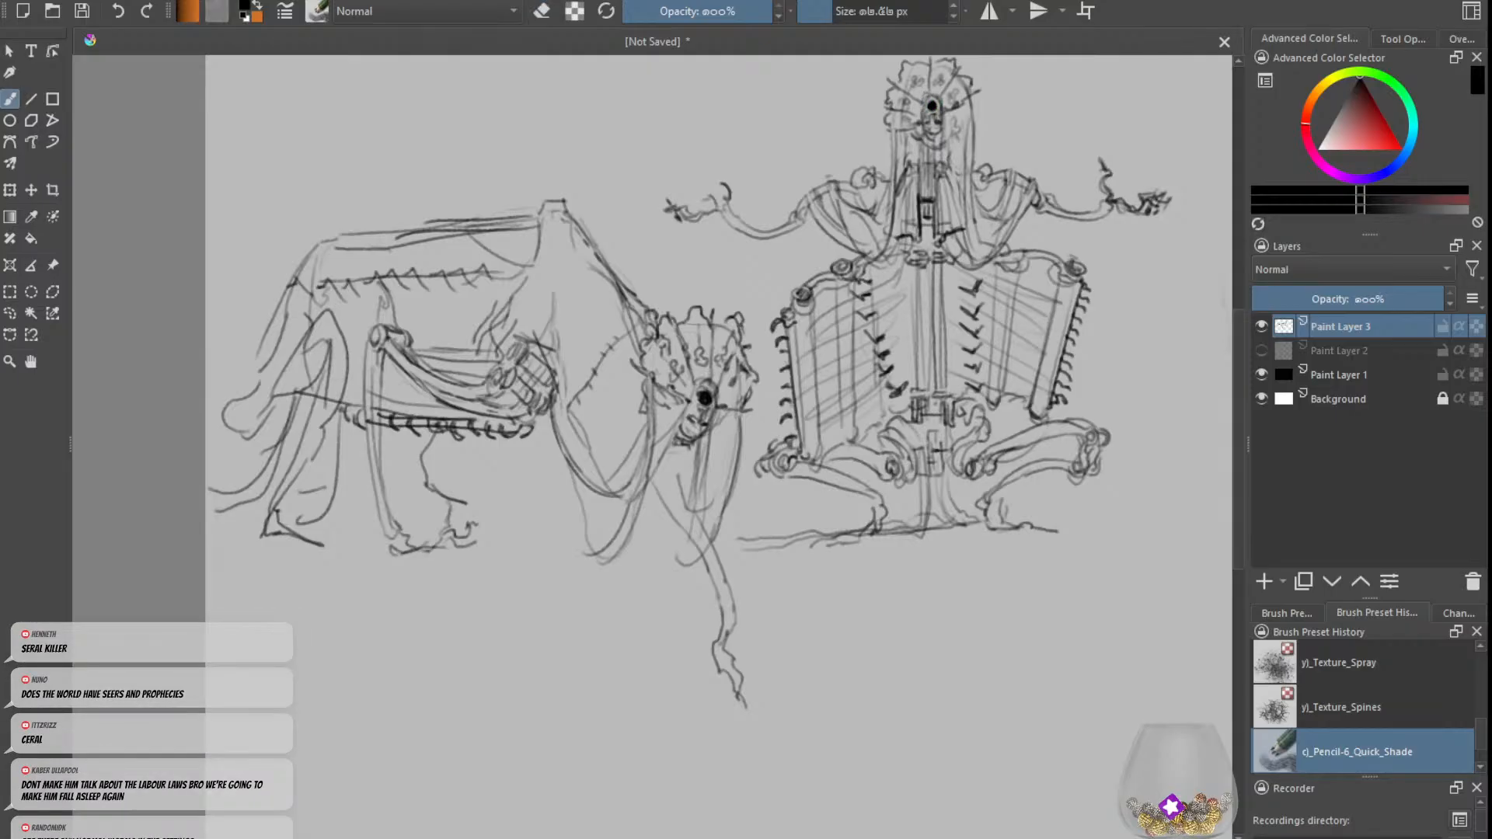
key("minus")
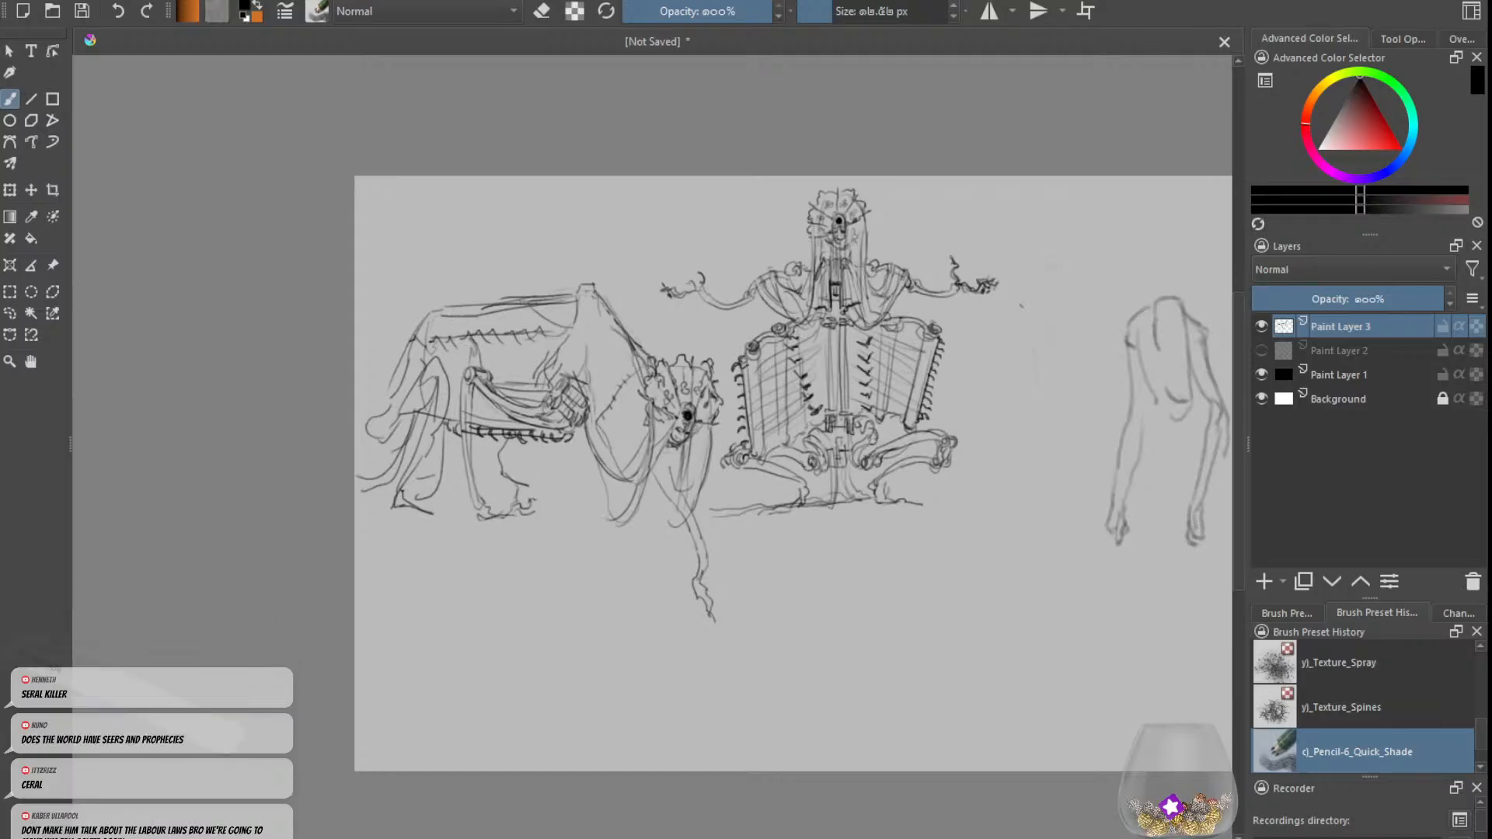
Step: Reinforce the long drape lines running between the upright figure's head and the base of its chest
key("plus")
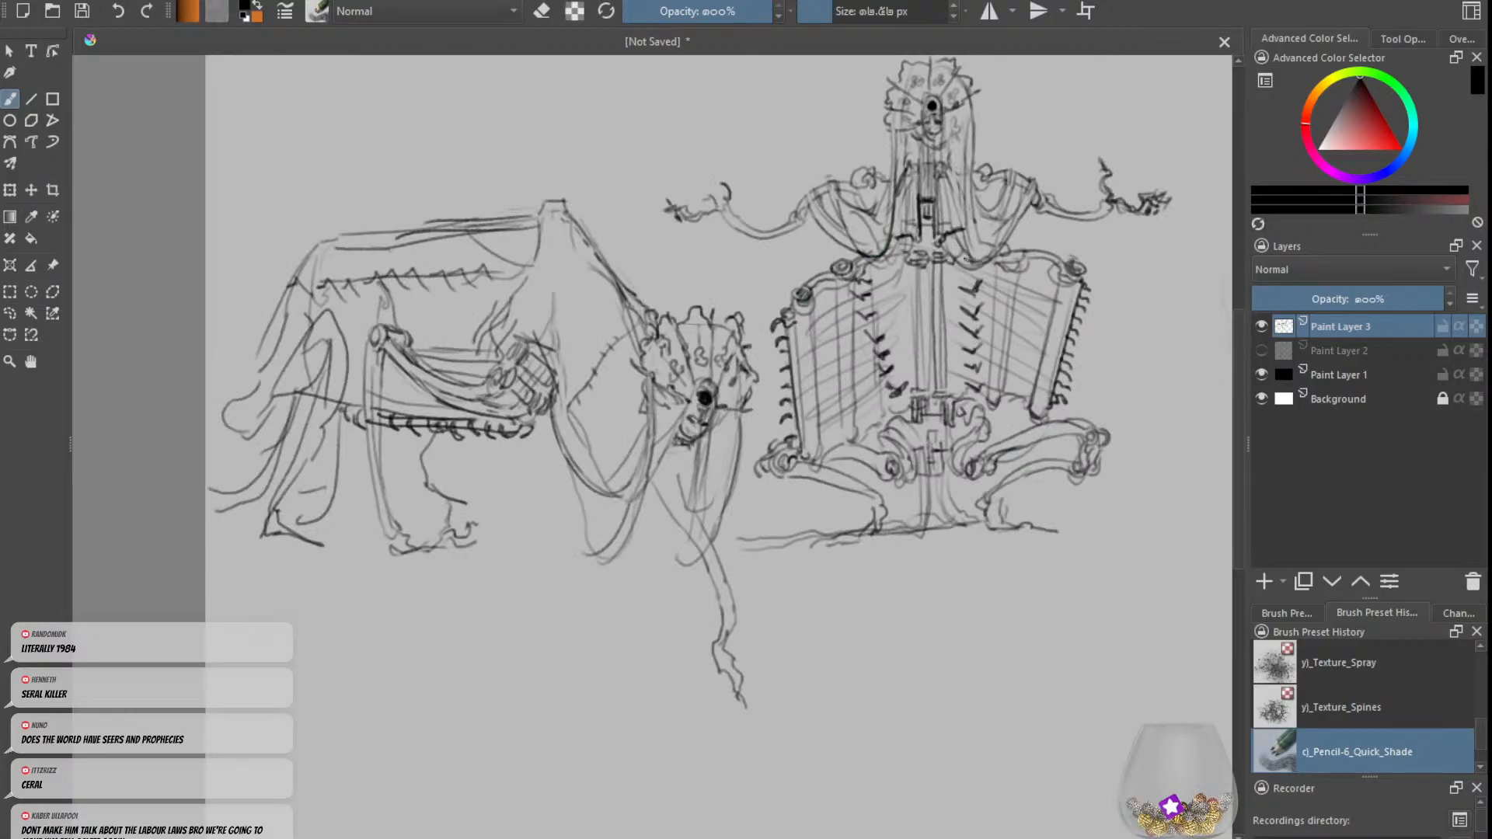
left_click_drag(966, 259, 971, 124)
key("e")
Step: Add contour strokes running back from the beast's shoulder hump and along the neck beside its head
key("e")
key("minus")
key("minus")
key("e")
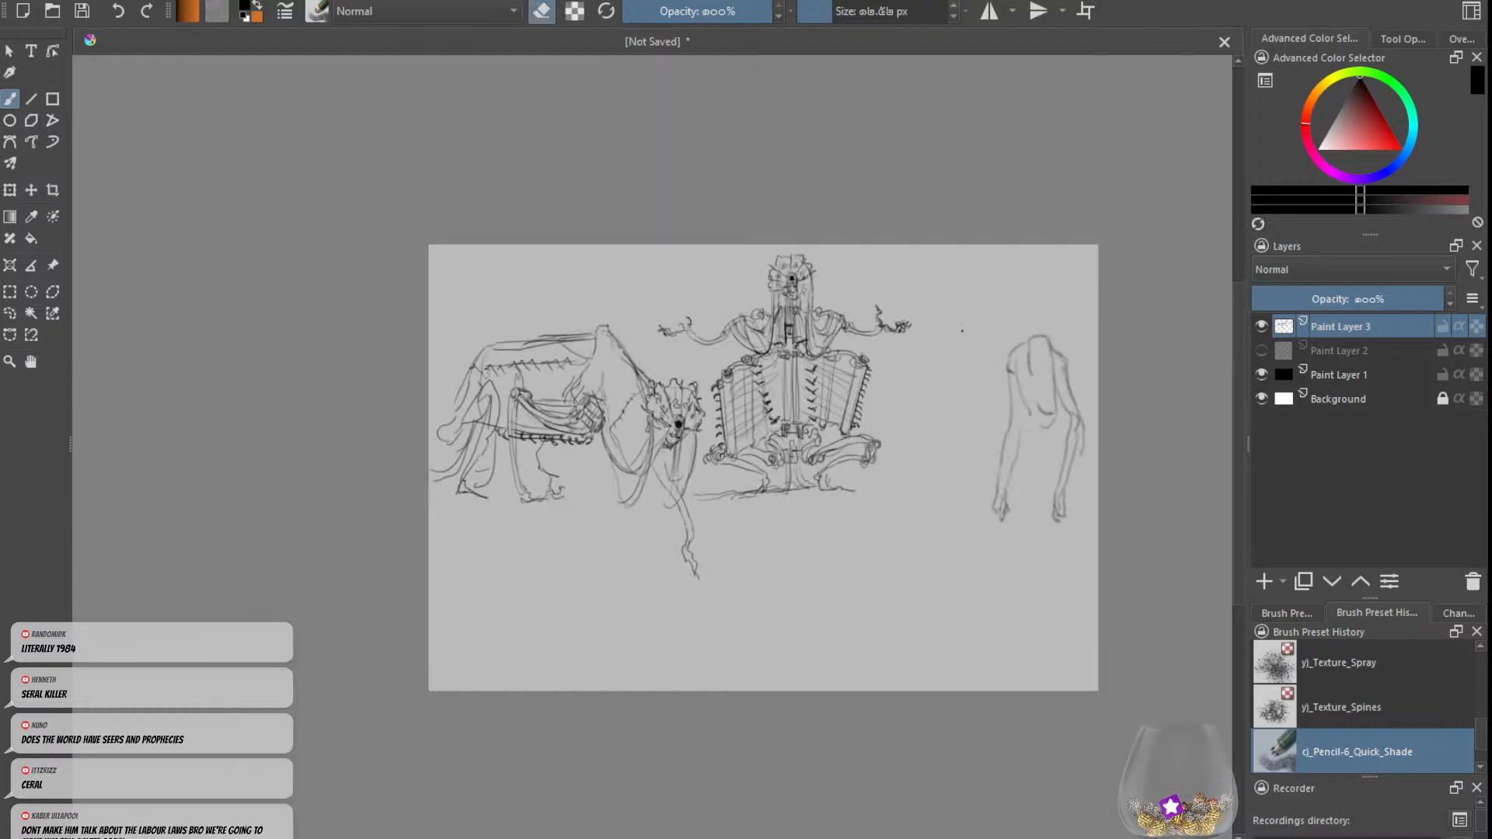
key("e")
key("plus")
key("e")
key("e")
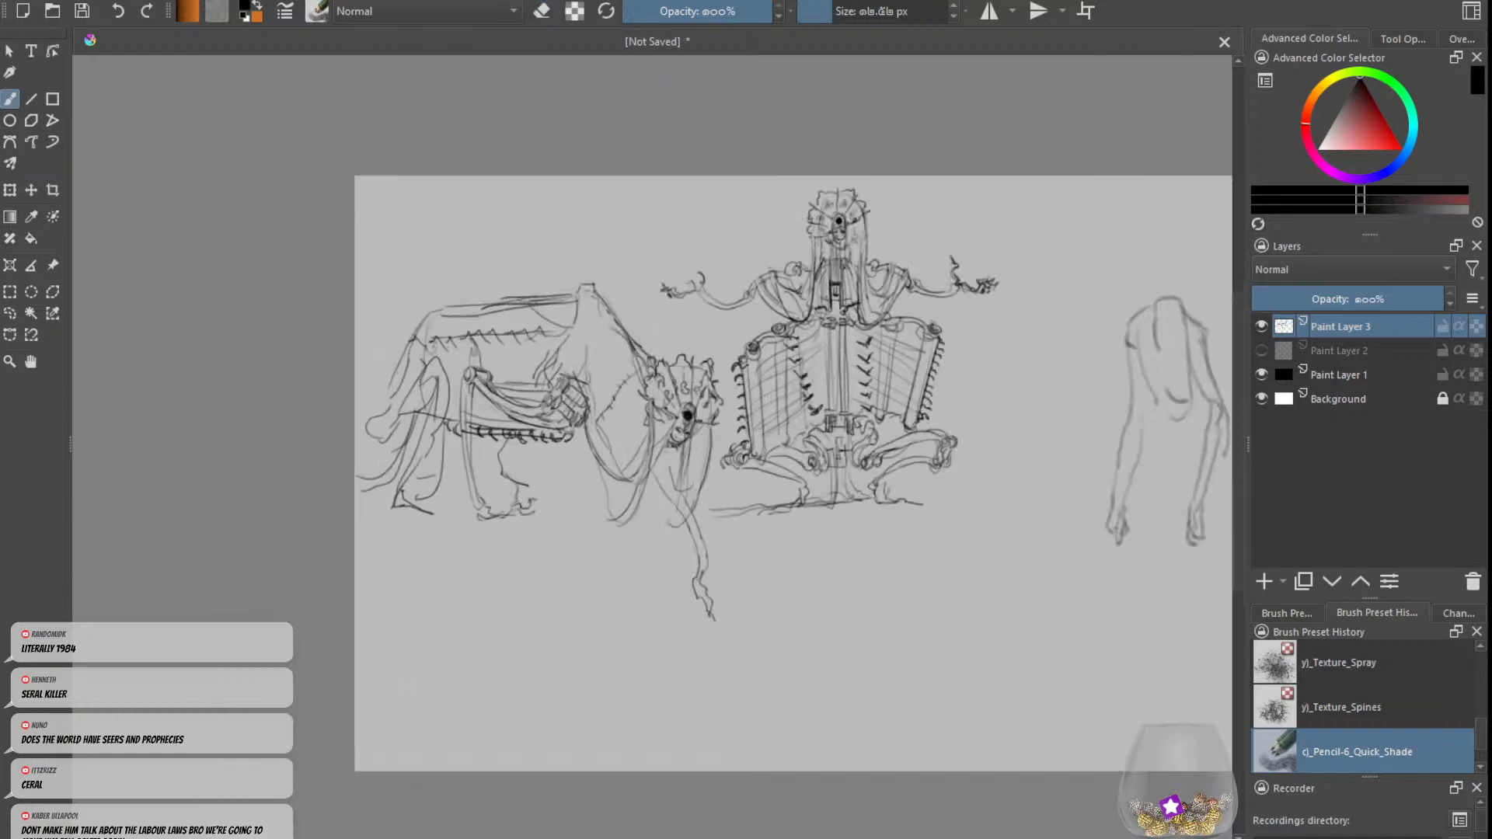
key("e")
key("e")
mouse_move(579, 295)
left_mouse_down()
mouse_move(552, 329)
mouse_move(540, 317)
left_mouse_up()
left_click_drag(653, 378, 647, 405)
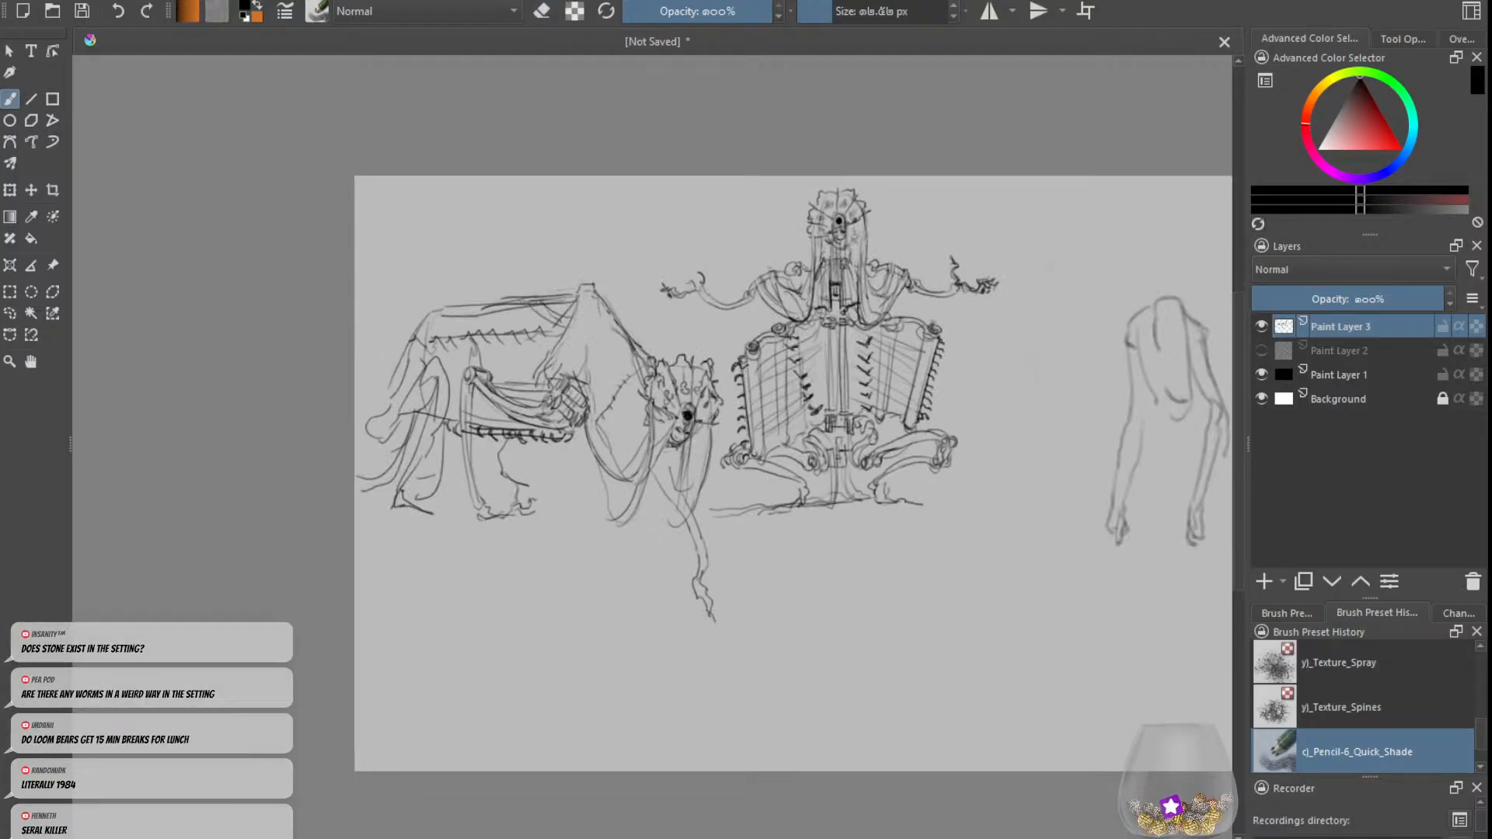
Step: Outline the beast's near front leg down to its foot and hatch its upper part lightly, undoing a stray stroke
key("e")
key("e")
mouse_move(608, 440)
left_mouse_down()
mouse_move(599, 516)
mouse_move(613, 524)
left_mouse_up()
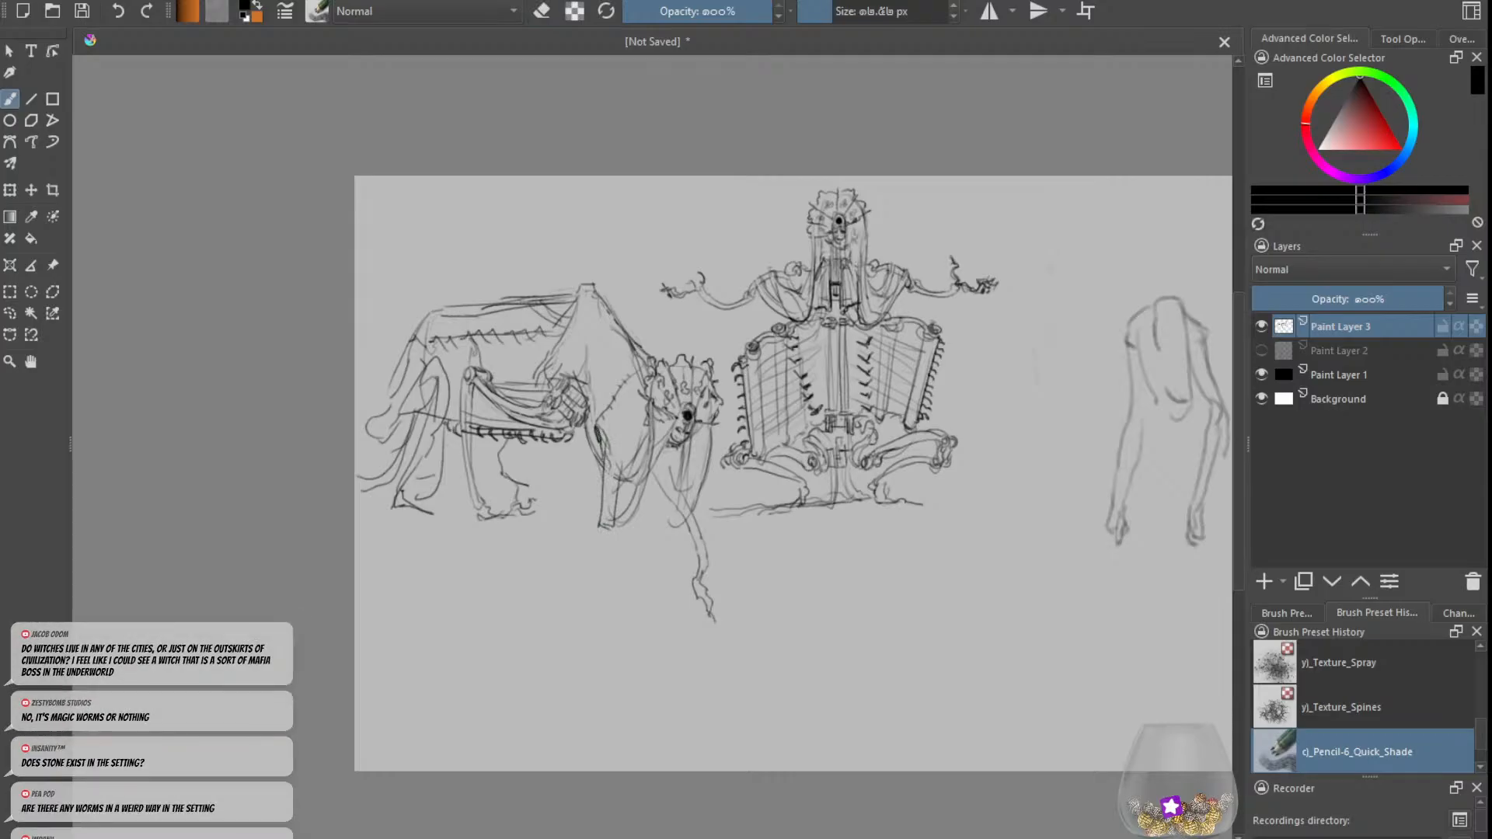
key("e")
mouse_move(600, 454)
left_mouse_down()
mouse_move(598, 420)
mouse_move(621, 447)
mouse_move(627, 383)
mouse_move(611, 476)
mouse_move(624, 468)
left_mouse_up()
key("e")
key("ctrl+z")
left_click_drag(642, 390, 629, 467)
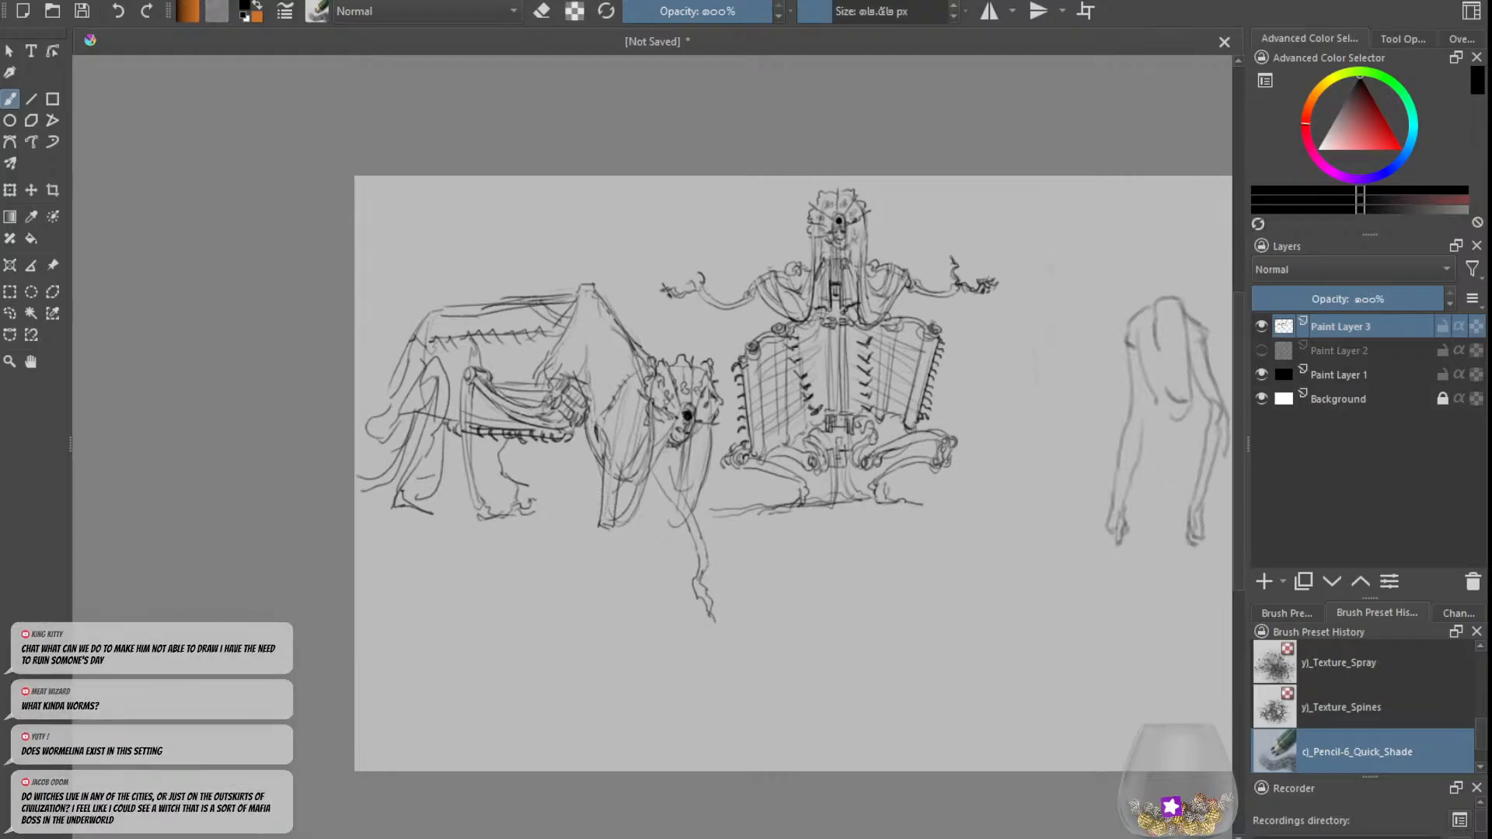
Step: Draw a dark, straight rod hanging vertically just behind the beast's front leg, undoing the first attempts
key("e")
key("e")
left_click_drag(584, 471, 585, 487)
key("ctrl+z")
key("ctrl+z")
key("e")
key("e")
mouse_move(585, 436)
left_mouse_down()
mouse_move(585, 475)
mouse_move(587, 411)
left_mouse_up()
left_click_drag(592, 410, 594, 380)
Step: Add short stitch-like marks and contour strokes down the beast's shoulder, above the hanging rod
key("e")
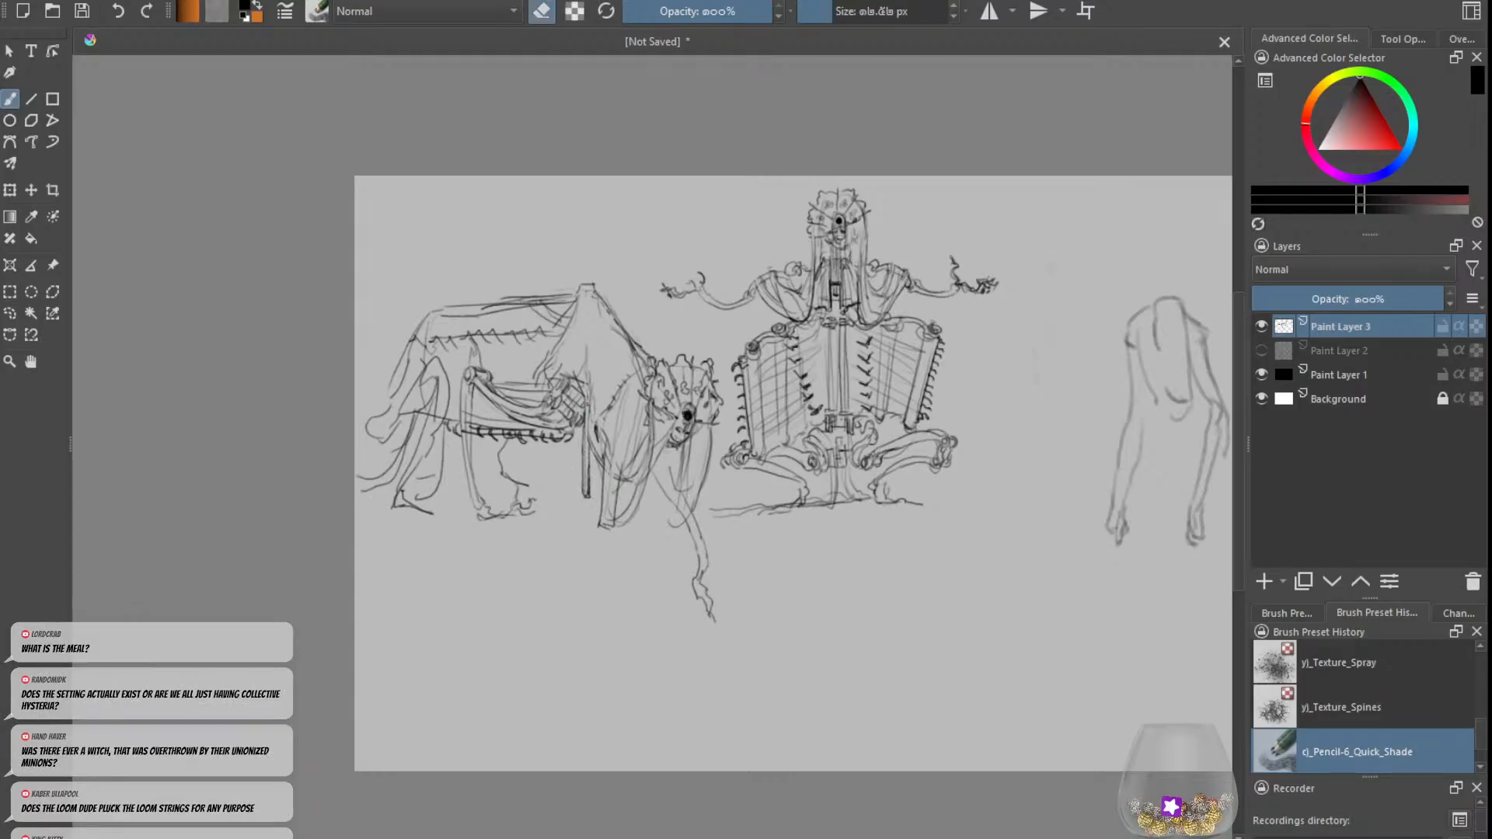
key("e")
left_click_drag(588, 407, 580, 376)
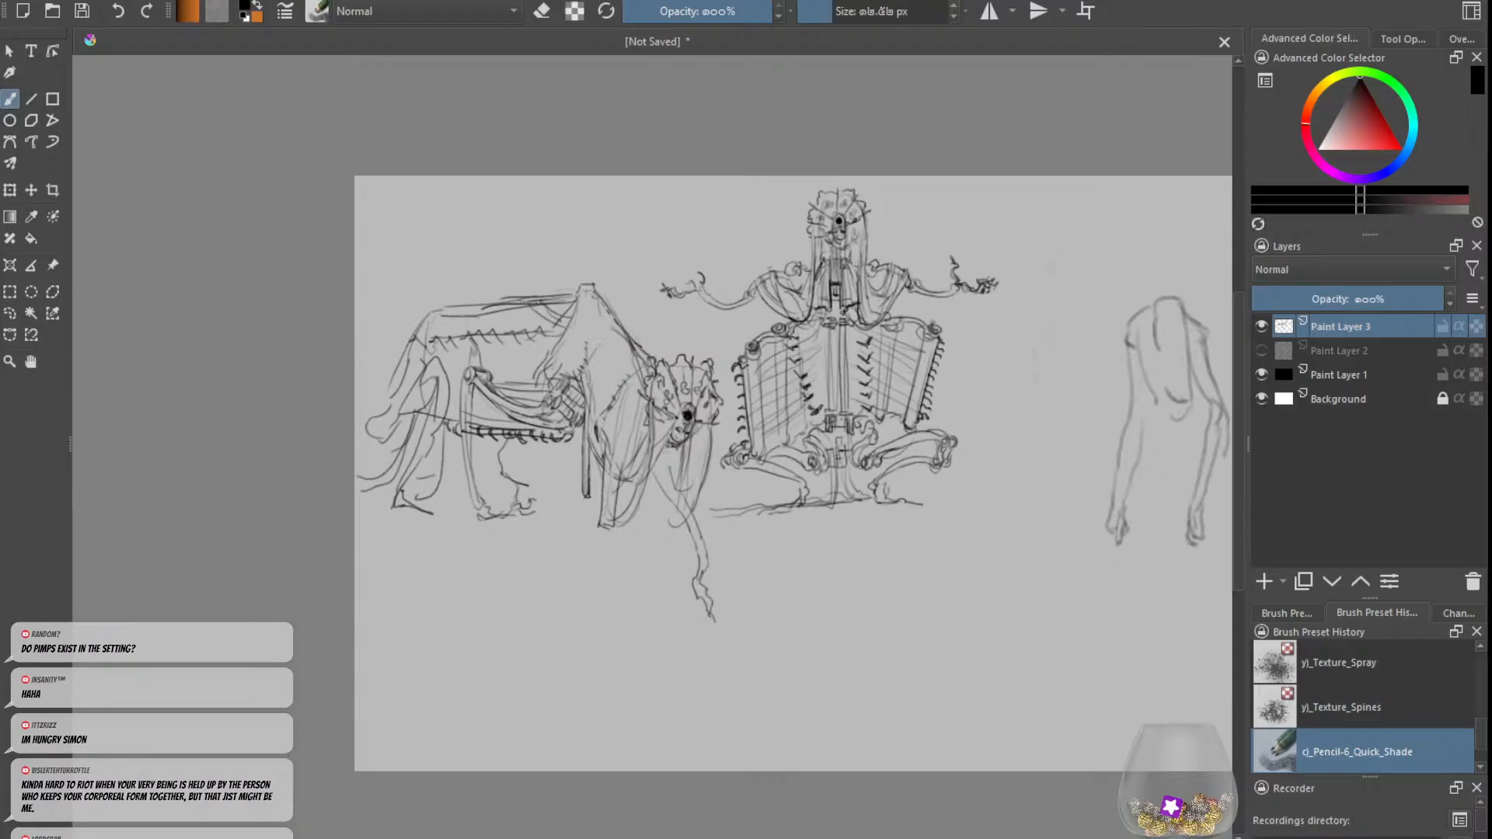
key("e")
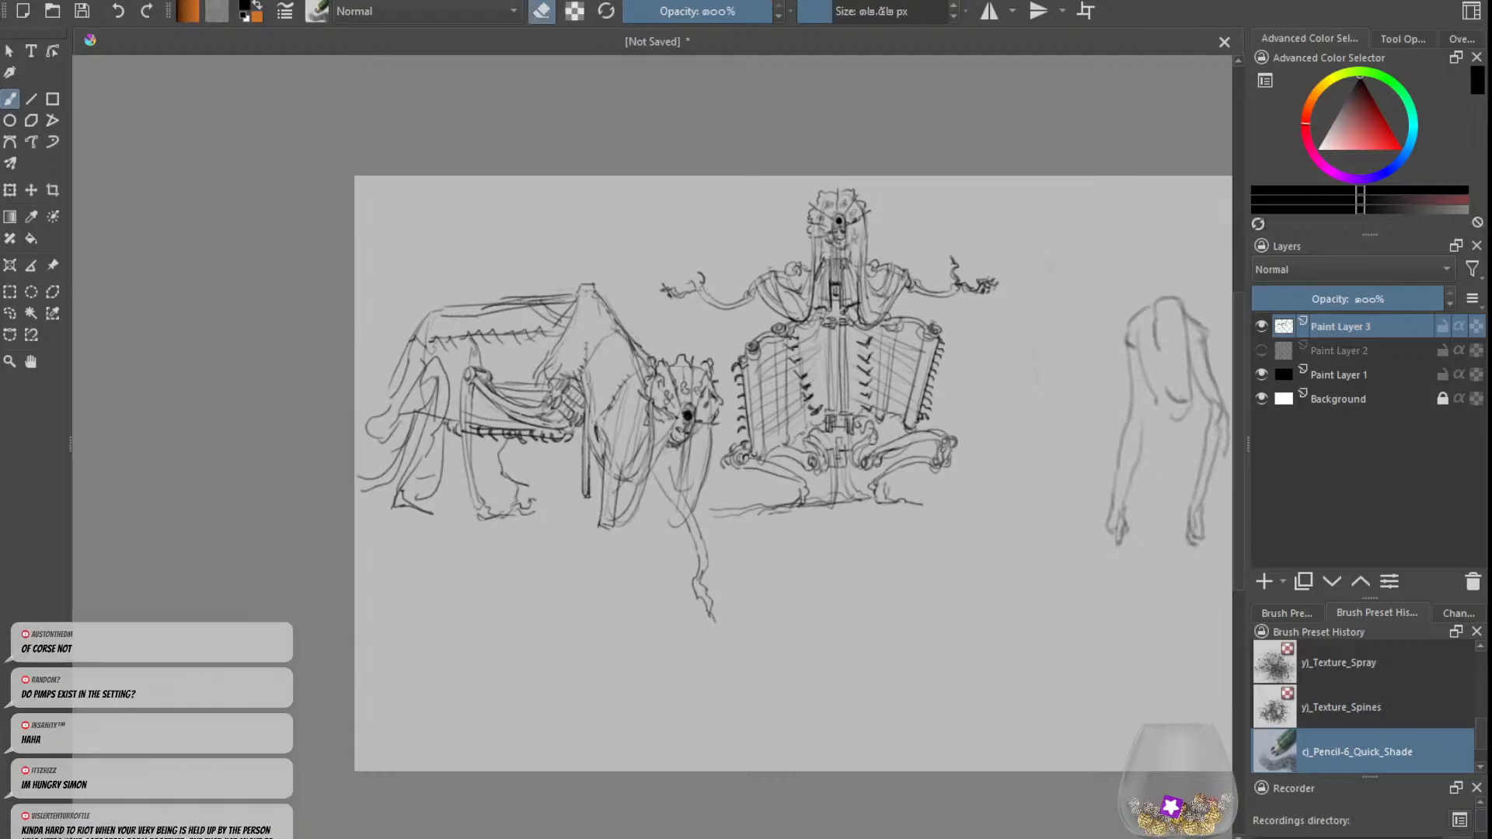
key("e")
key("e")
Step: Sketch a brace between the beast's hump and back beam and darken the beam's lines, undoing unwanted strokes
key("e")
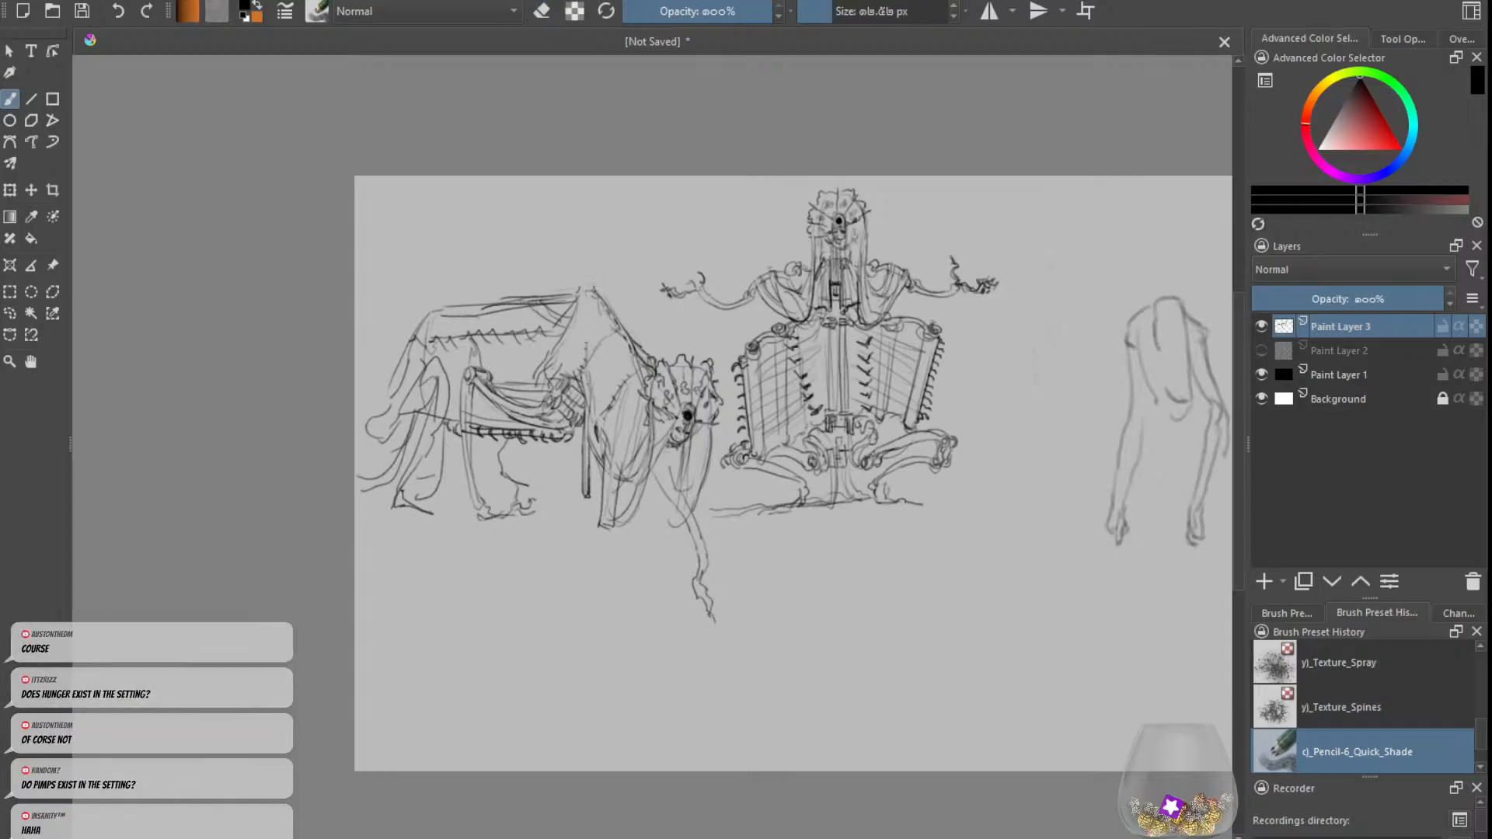
key("e")
key("e")
left_click_drag(567, 326, 528, 302)
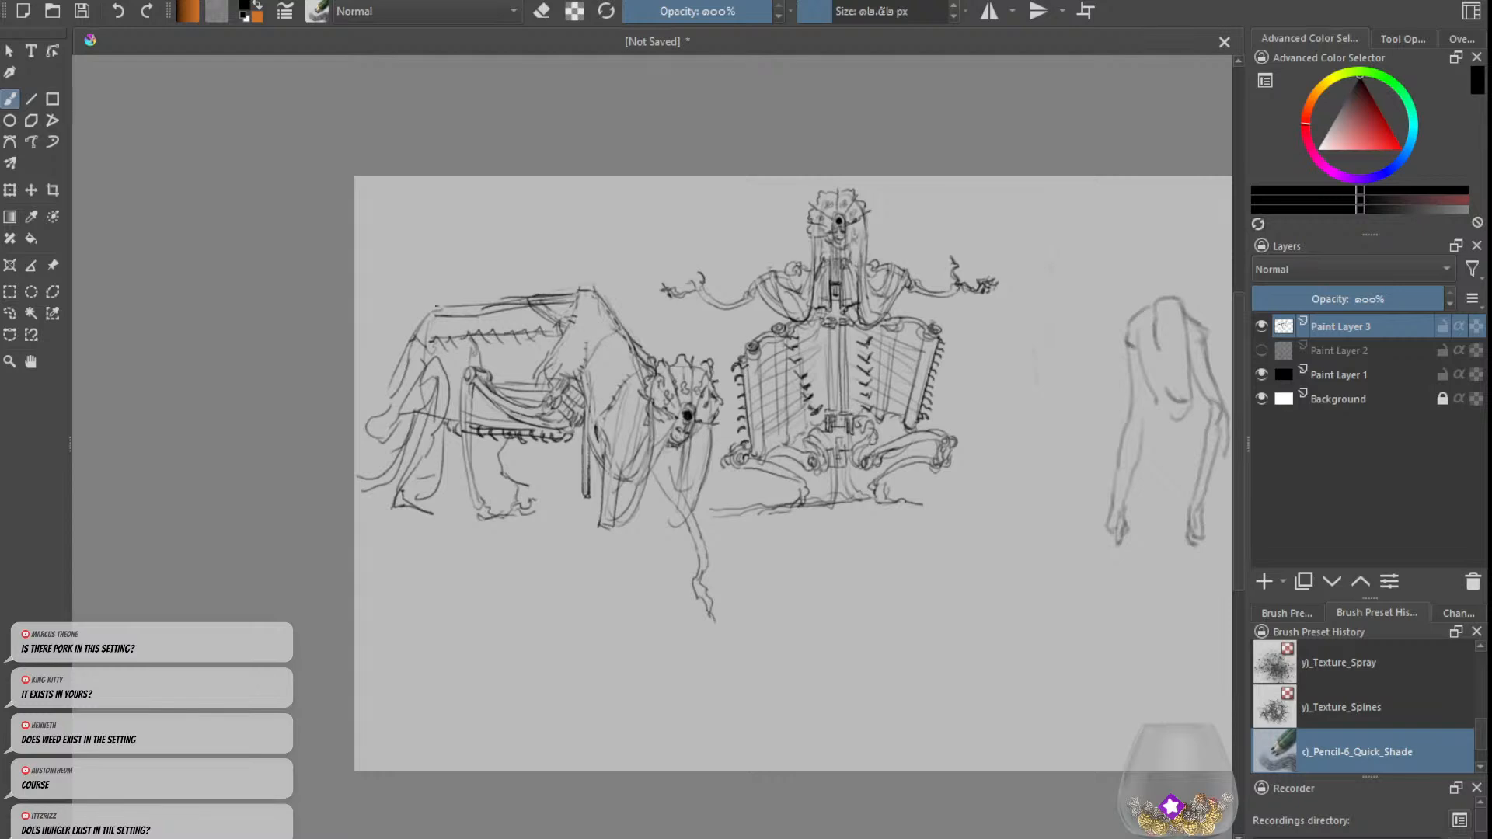
mouse_move(421, 332)
left_mouse_down()
mouse_move(414, 351)
mouse_move(414, 329)
mouse_move(408, 347)
mouse_move(571, 296)
left_mouse_up()
key("ctrl+z")
key("ctrl+z")
key("ctrl+z")
key("ctrl+z")
key("ctrl+z")
key("e")
key("e")
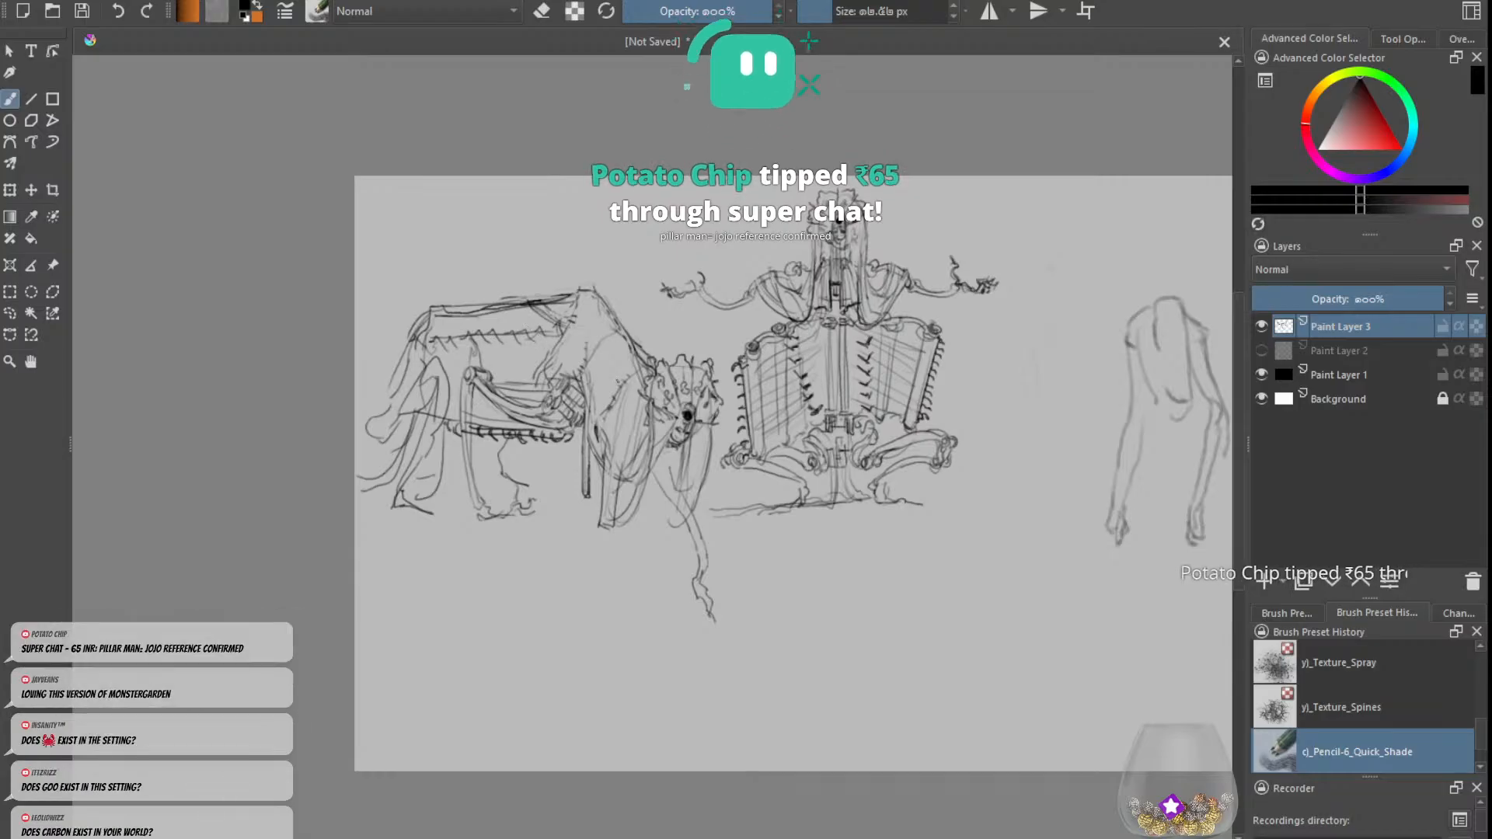
key("e")
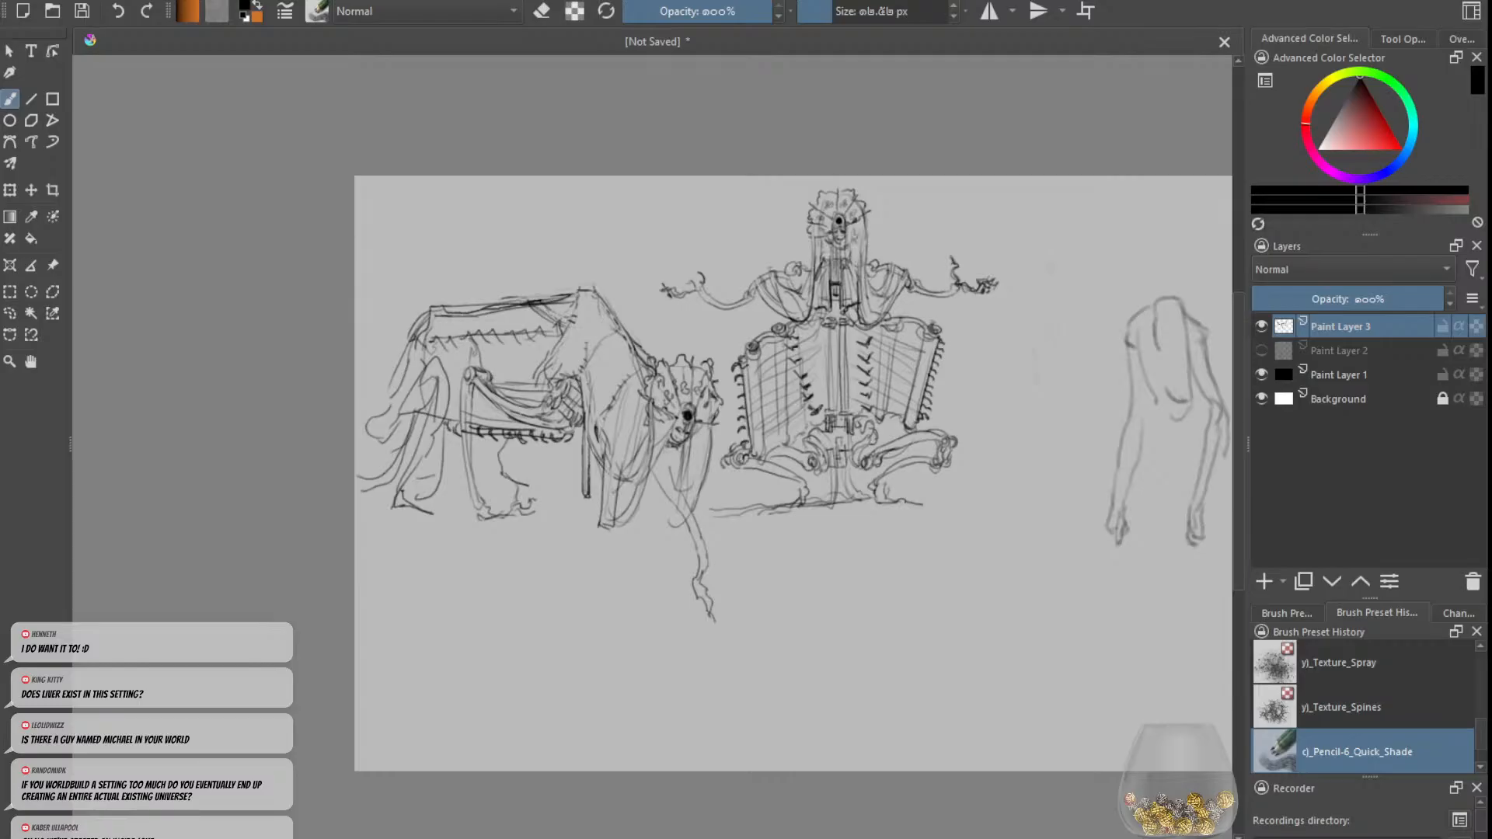
Step: Reinforce the long outer rod on the left side of the upright figure's chest, redoing the first stroke
scroll(823, 348, "down", 1)
scroll(823, 349, "up", 2)
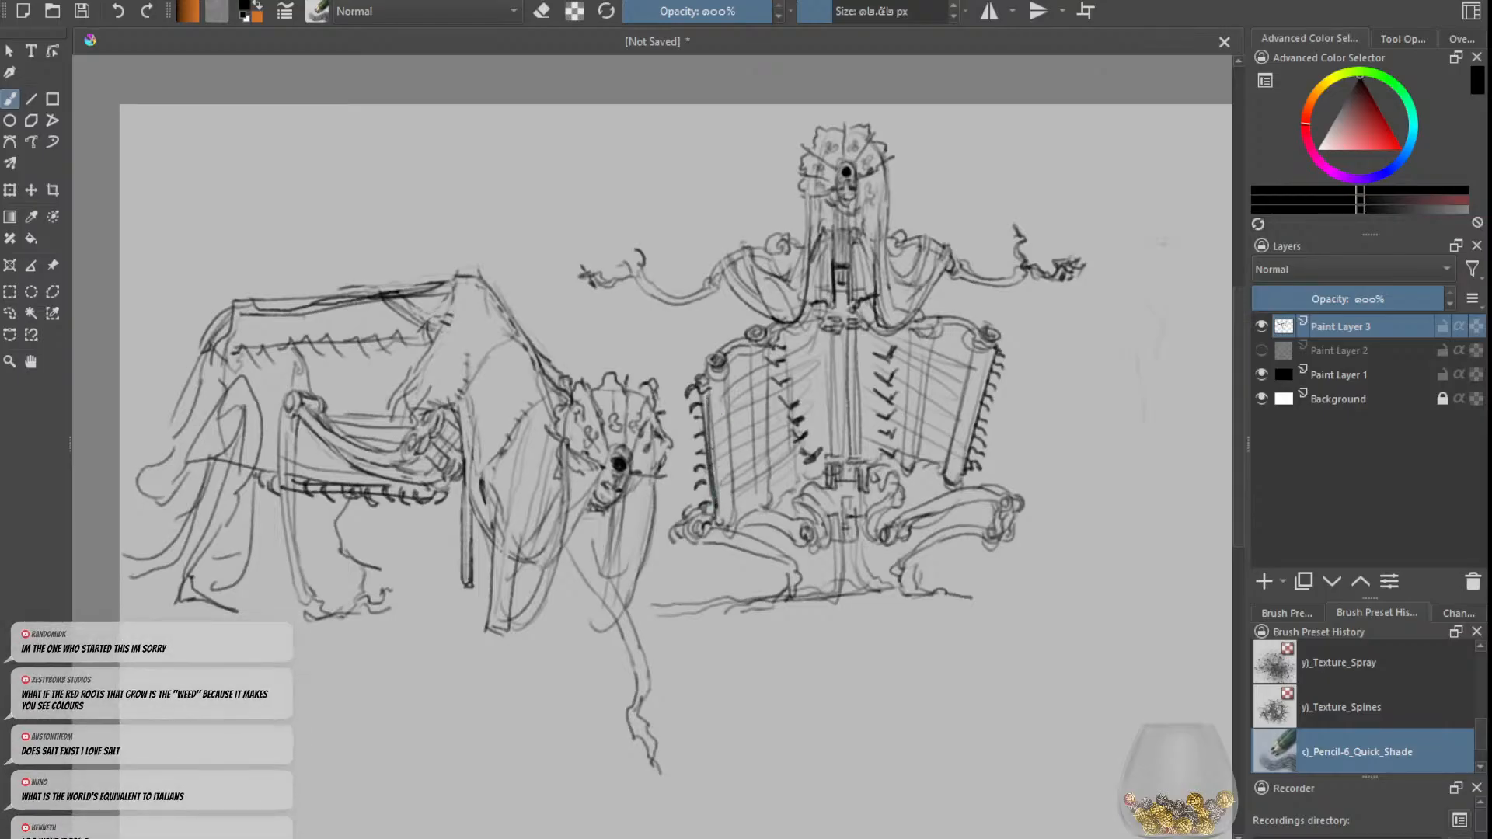
left_click_drag(706, 390, 718, 503)
key("ctrl+z")
mouse_move(707, 388)
left_mouse_down()
mouse_move(719, 518)
mouse_move(737, 510)
left_mouse_up()
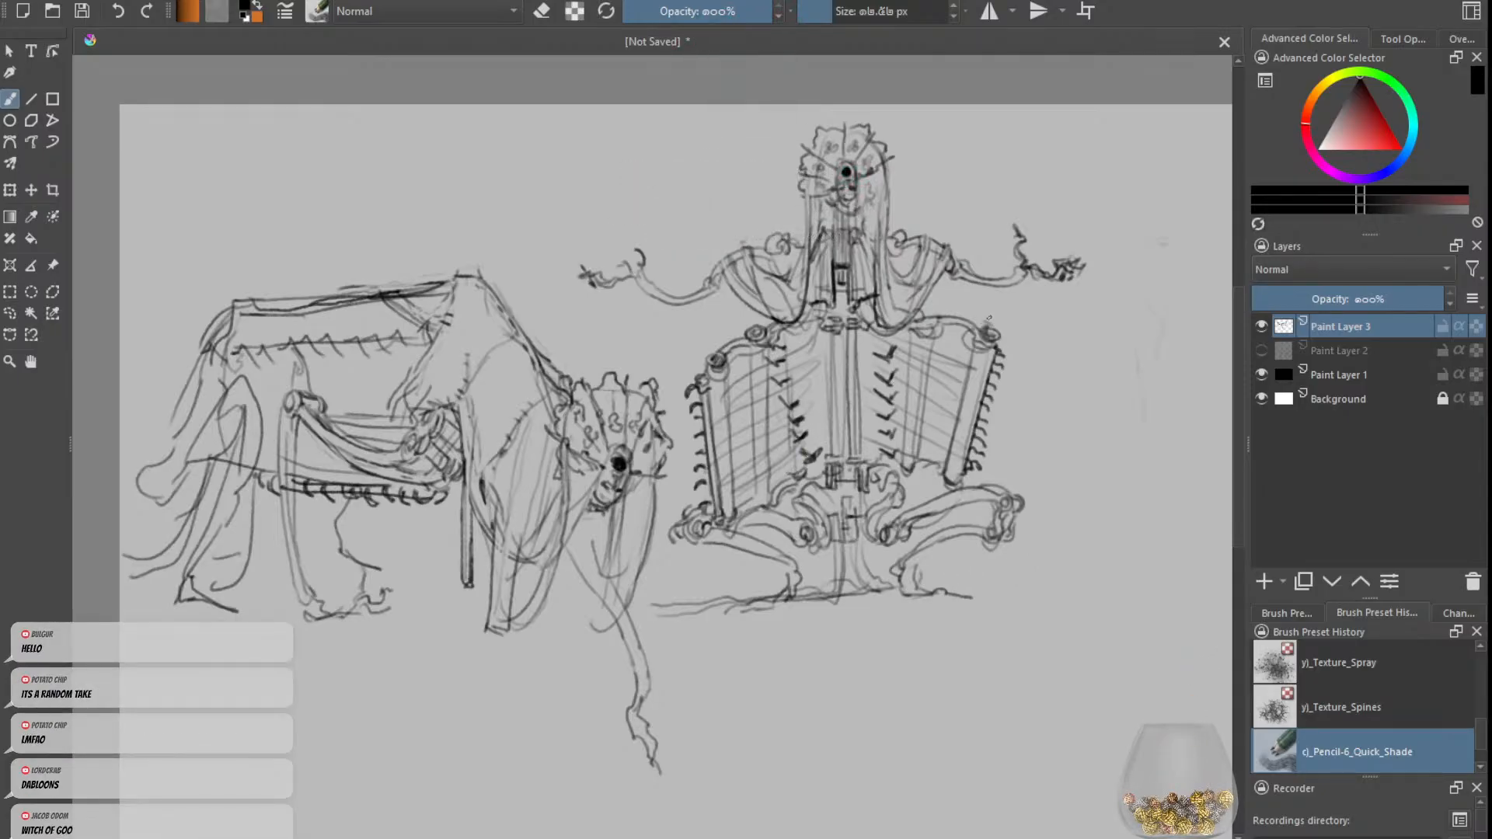
Step: Draw slanted rib lines between the upright figure's left chest panel and the central rods, undoing misplaced strokes
scroll(989, 318, "down", 2)
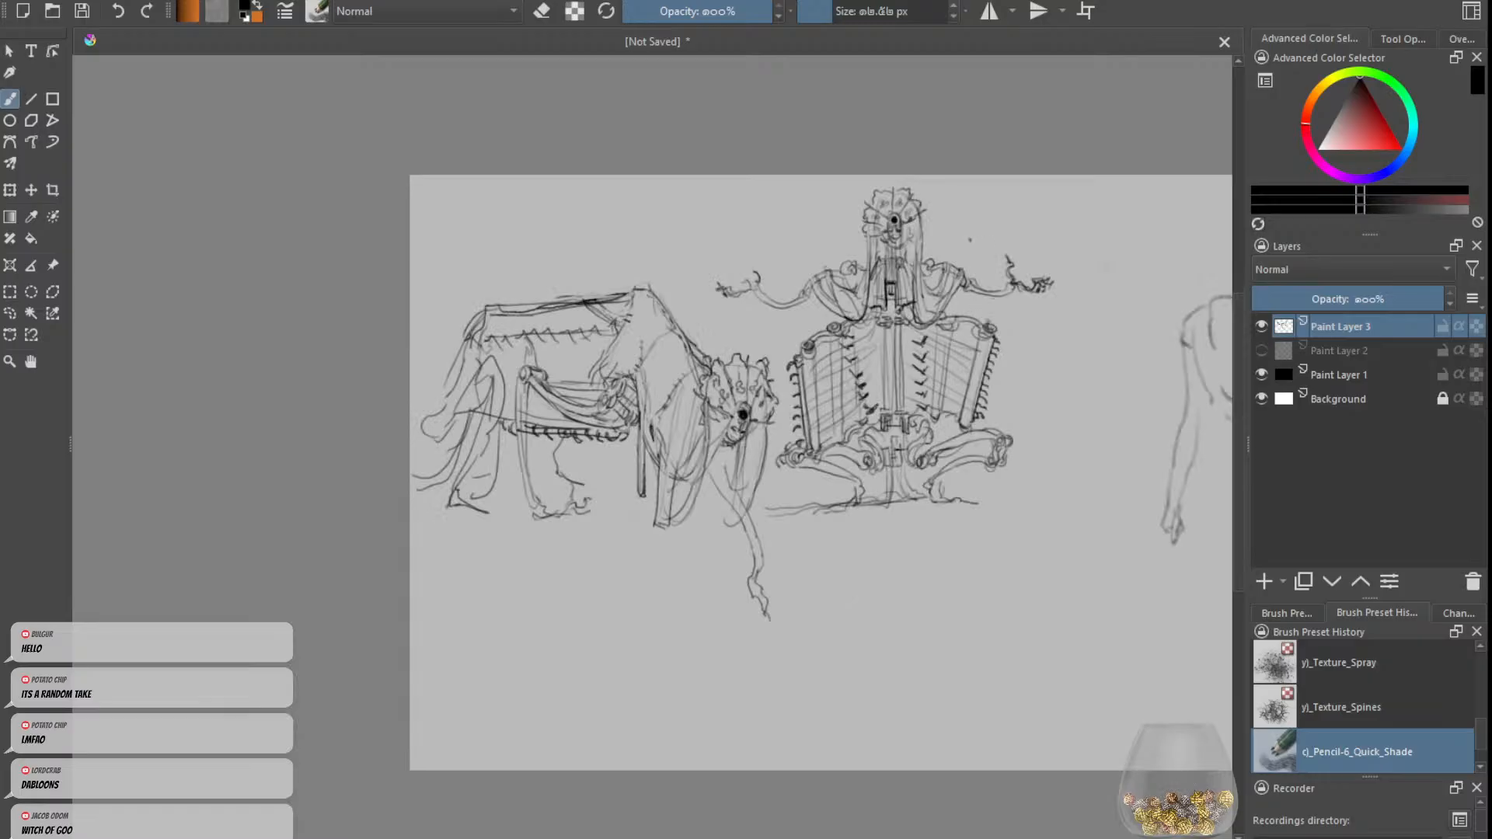
scroll(910, 262, "down", 1)
scroll(922, 226, "up", 2)
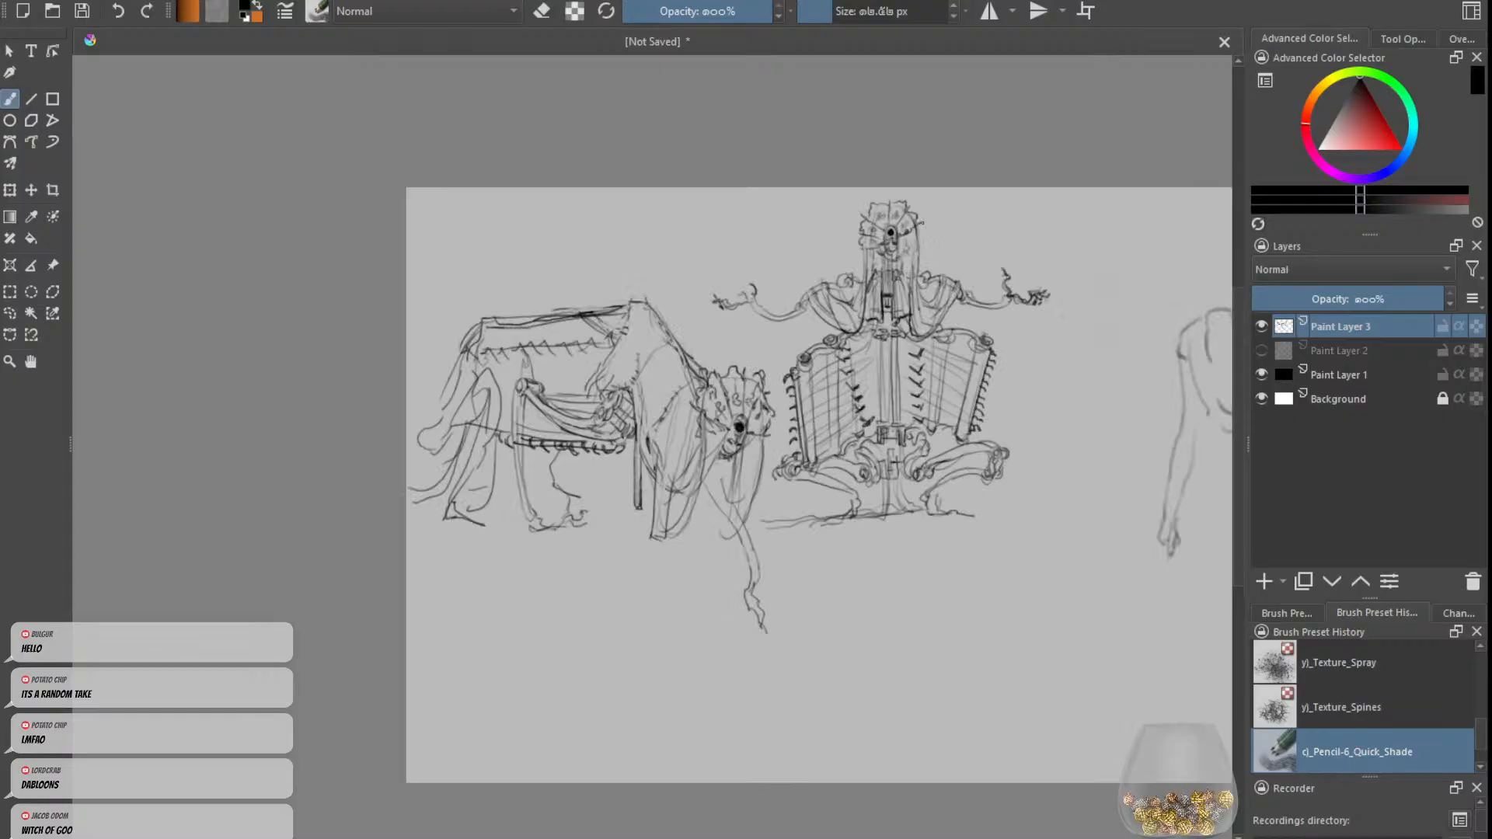
scroll(922, 225, "down", 1)
scroll(922, 225, "up", 1)
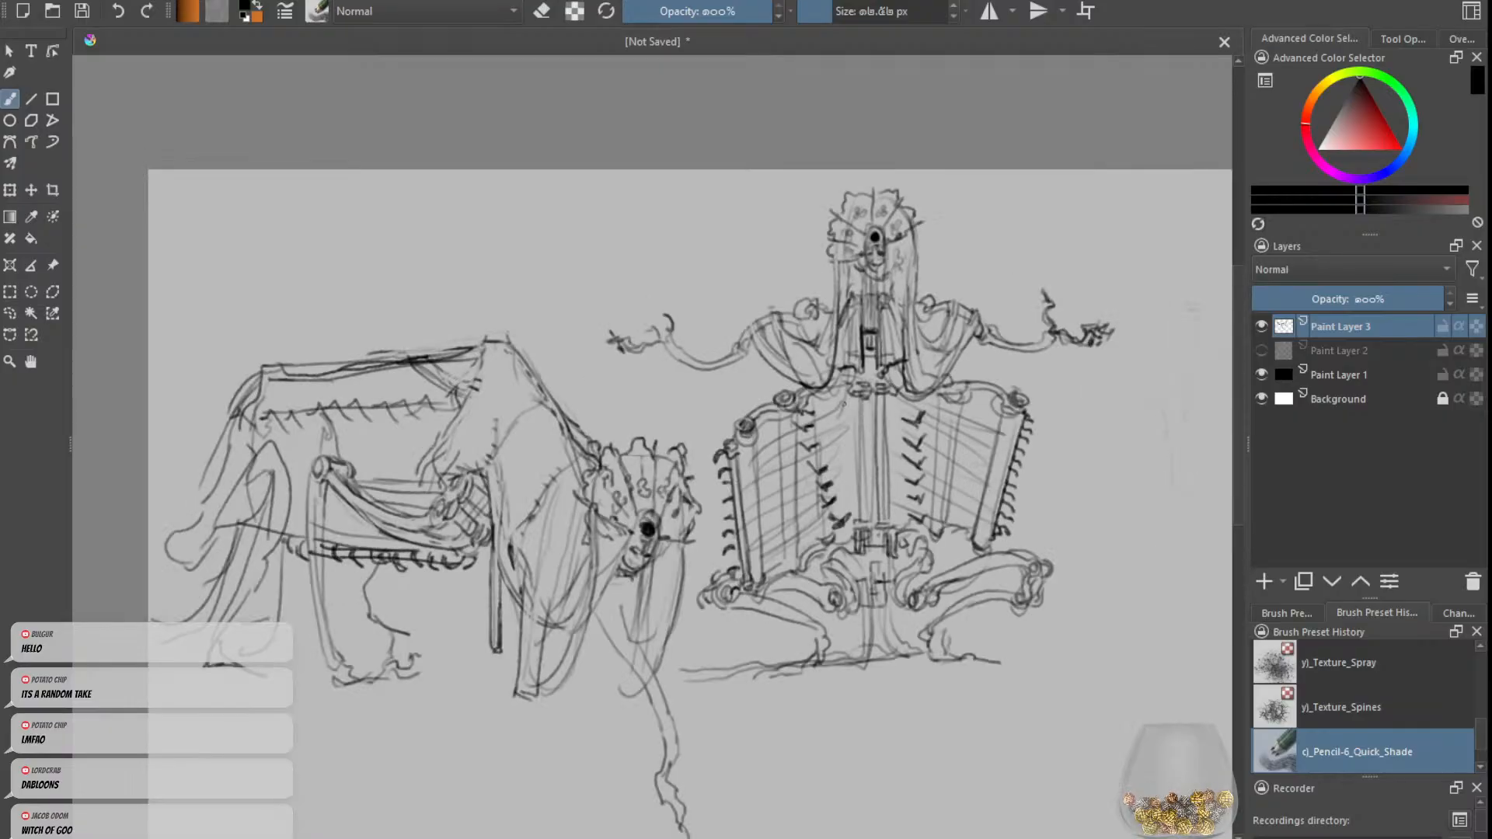
mouse_move(816, 416)
left_mouse_down()
mouse_move(869, 404)
mouse_move(808, 418)
mouse_move(833, 463)
mouse_move(827, 501)
mouse_move(849, 514)
mouse_move(881, 498)
mouse_move(882, 412)
mouse_move(928, 401)
mouse_move(880, 399)
mouse_move(870, 481)
left_mouse_up()
key("ctrl+z")
key("ctrl+z")
key("ctrl+z")
key("ctrl+z")
key("ctrl+z")
key("ctrl+z")
key("ctrl+z")
key("ctrl+z")
key("ctrl+z")
key("ctrl+z")
key("ctrl+z")
key("ctrl+z")
key("ctrl+z")
key("ctrl+z")
key("ctrl+z")
key("ctrl+z")
key("ctrl+z")
key("ctrl+z")
Step: Rework the upright figure's central chest rod, undoing a vertical stroke and erasing excess lines along it
key("ctrl+z")
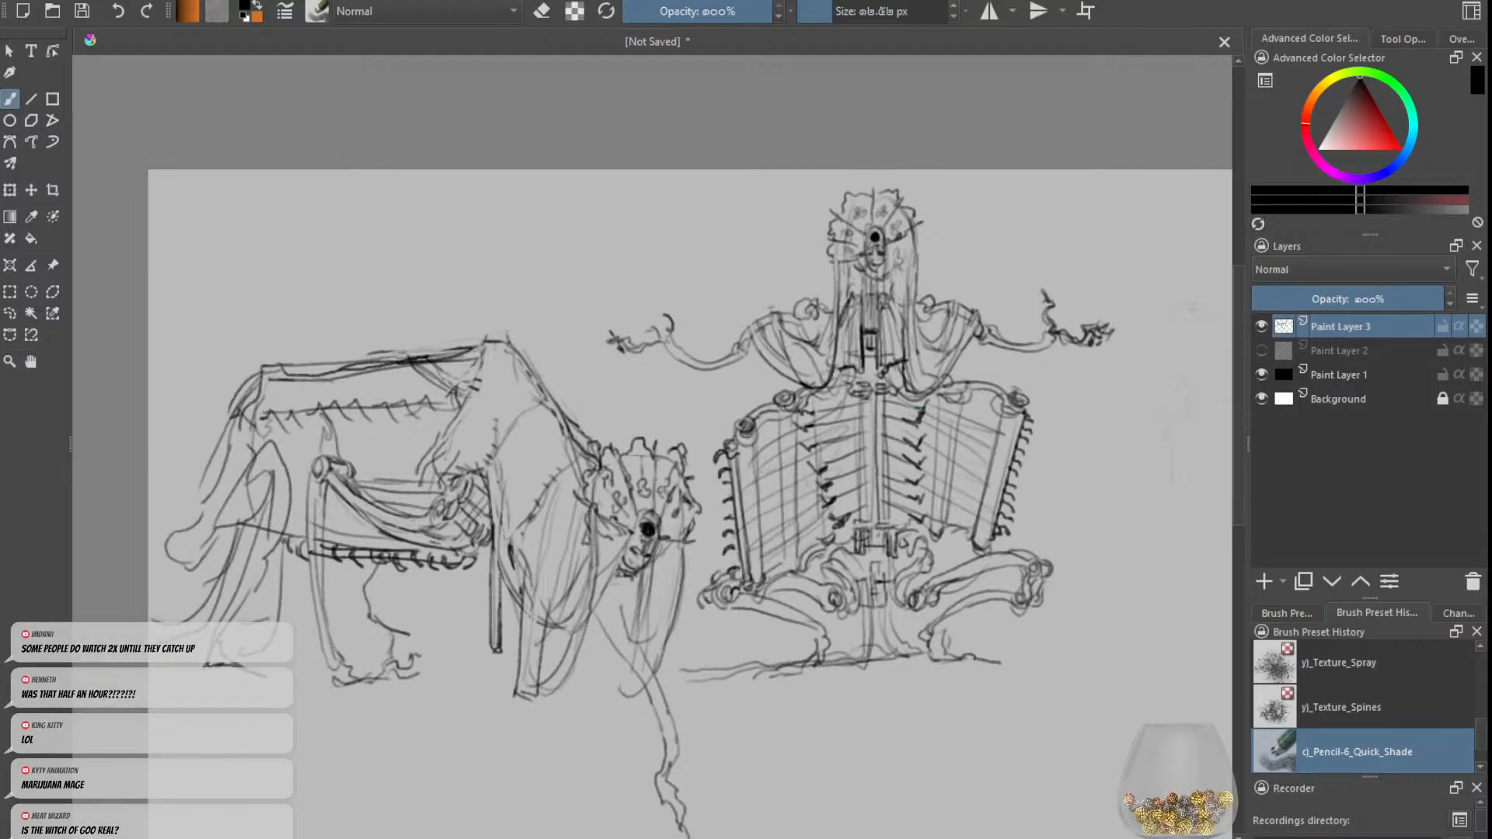
left_click_drag(868, 397, 870, 521)
key("ctrl+z")
key("e")
mouse_move(868, 394)
left_mouse_down()
mouse_move(869, 507)
mouse_move(861, 413)
mouse_move(884, 492)
left_mouse_up()
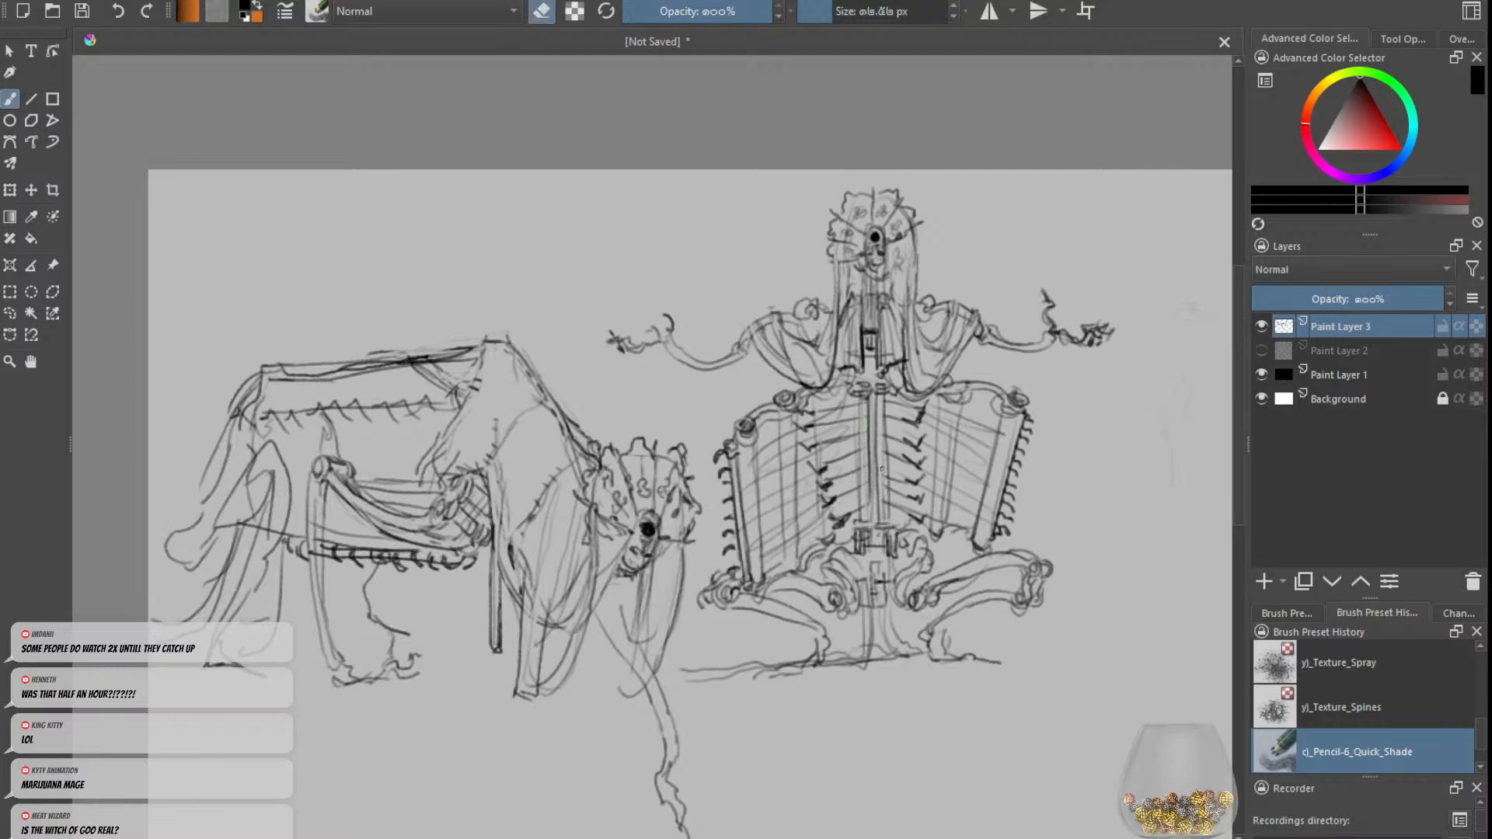
key("e")
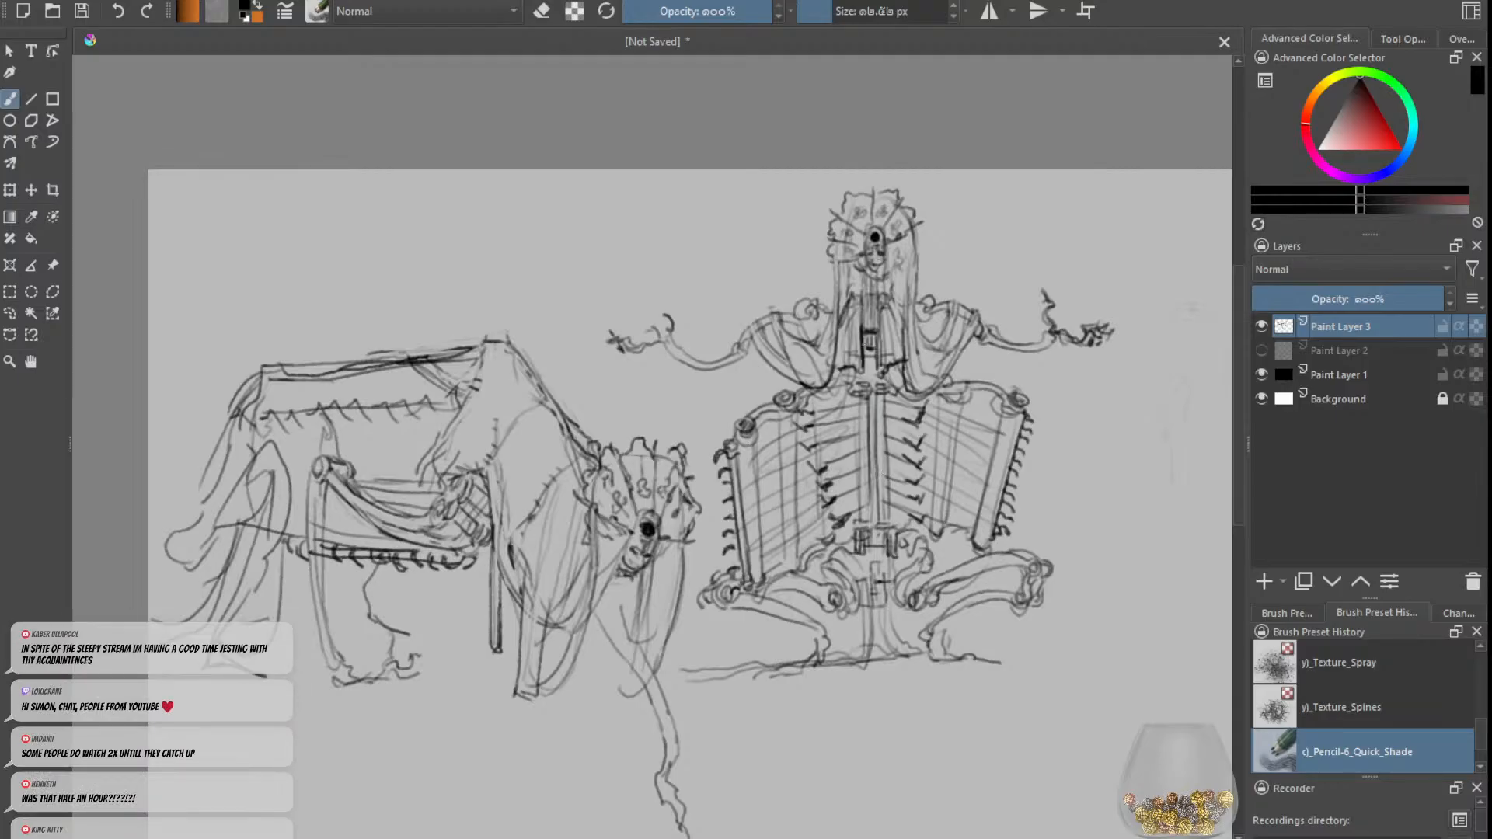
Step: Sketch and clean up the drape lines hanging between the upright figure's outstretched arms and its chest
scroll(831, 327, "down", 1)
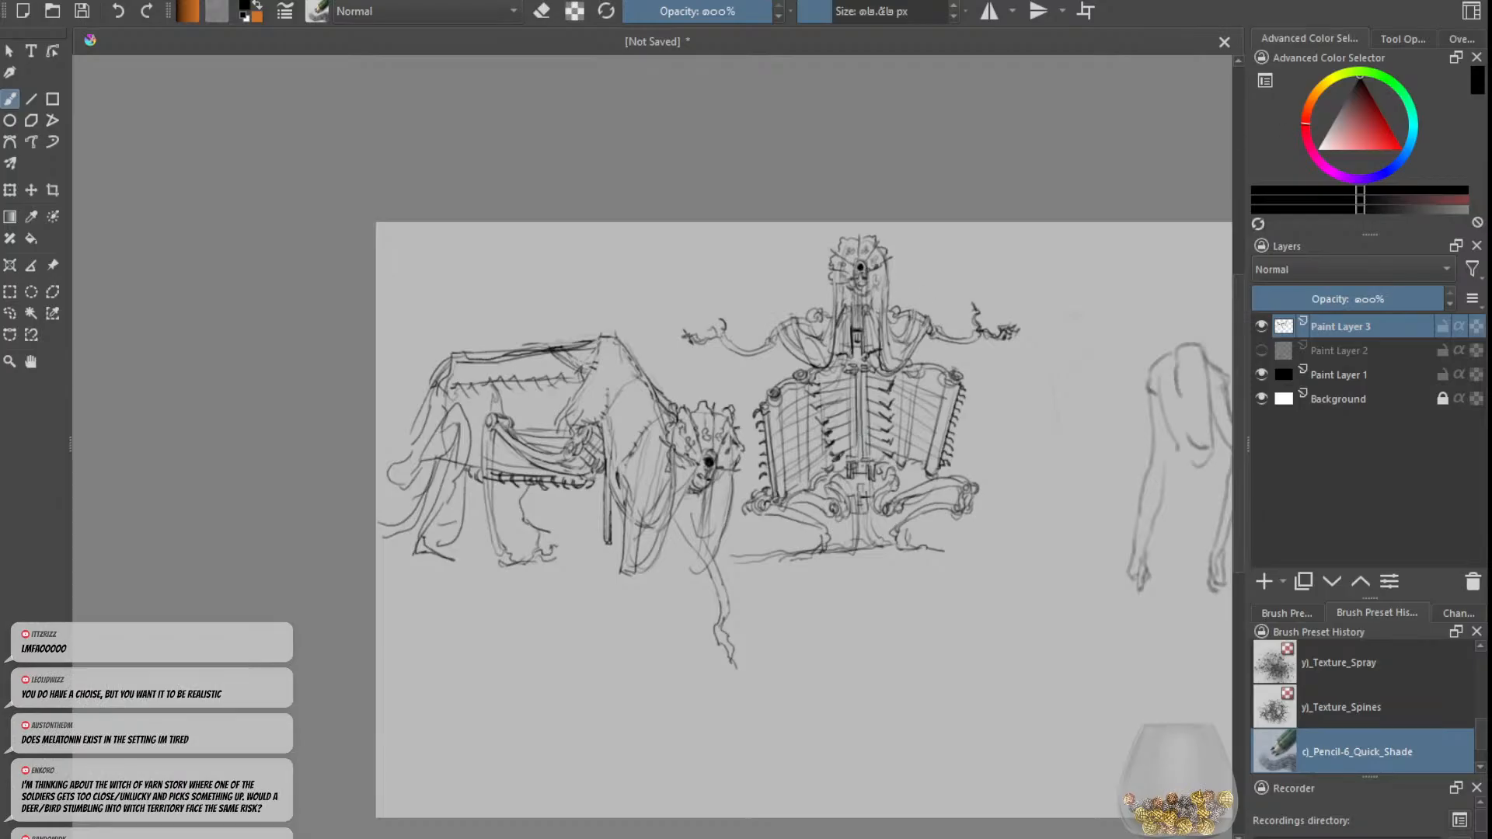
scroll(933, 436, "down", 2)
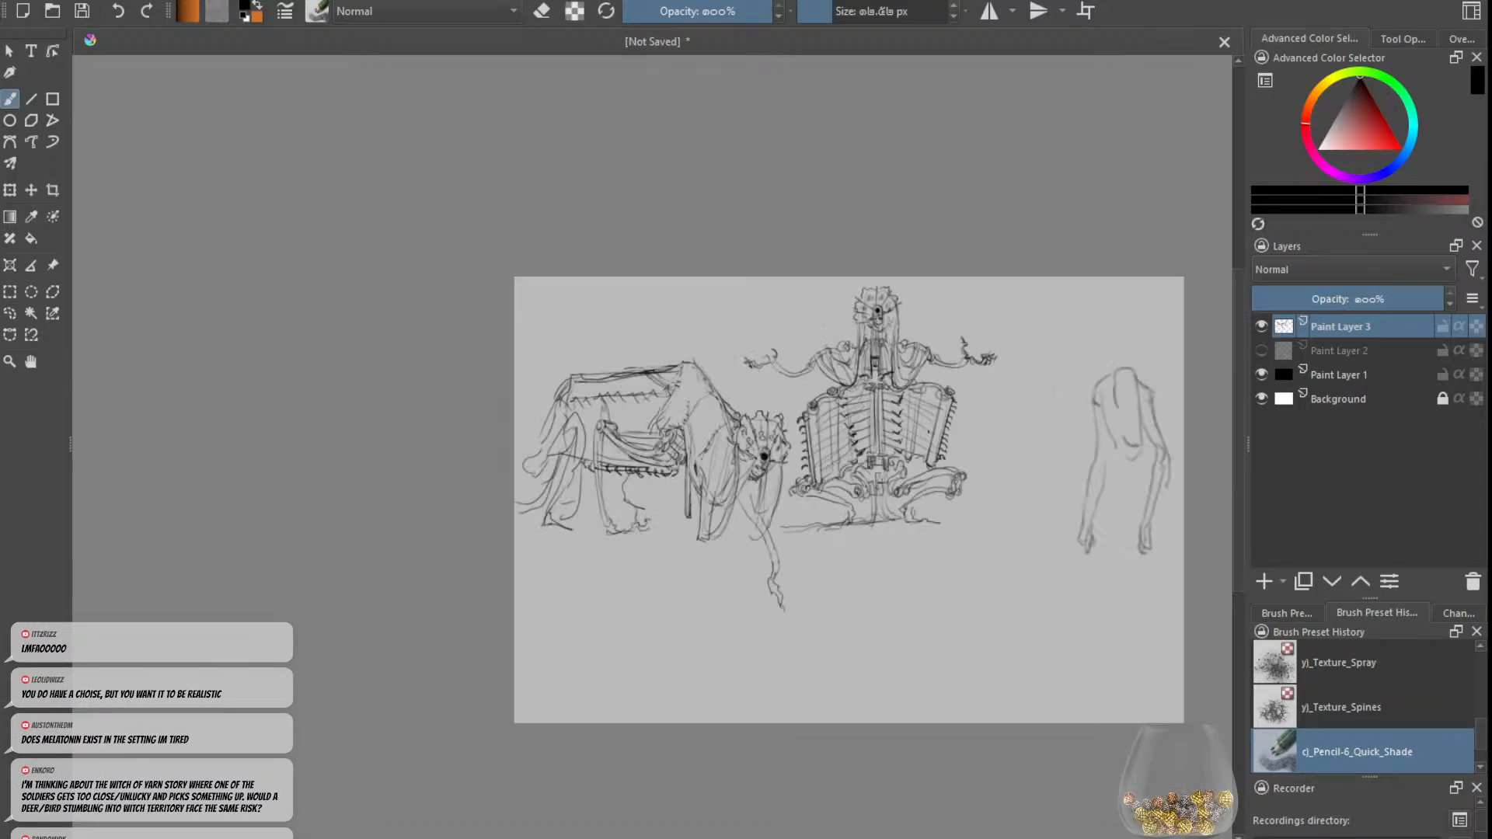
scroll(957, 415, "up", 2)
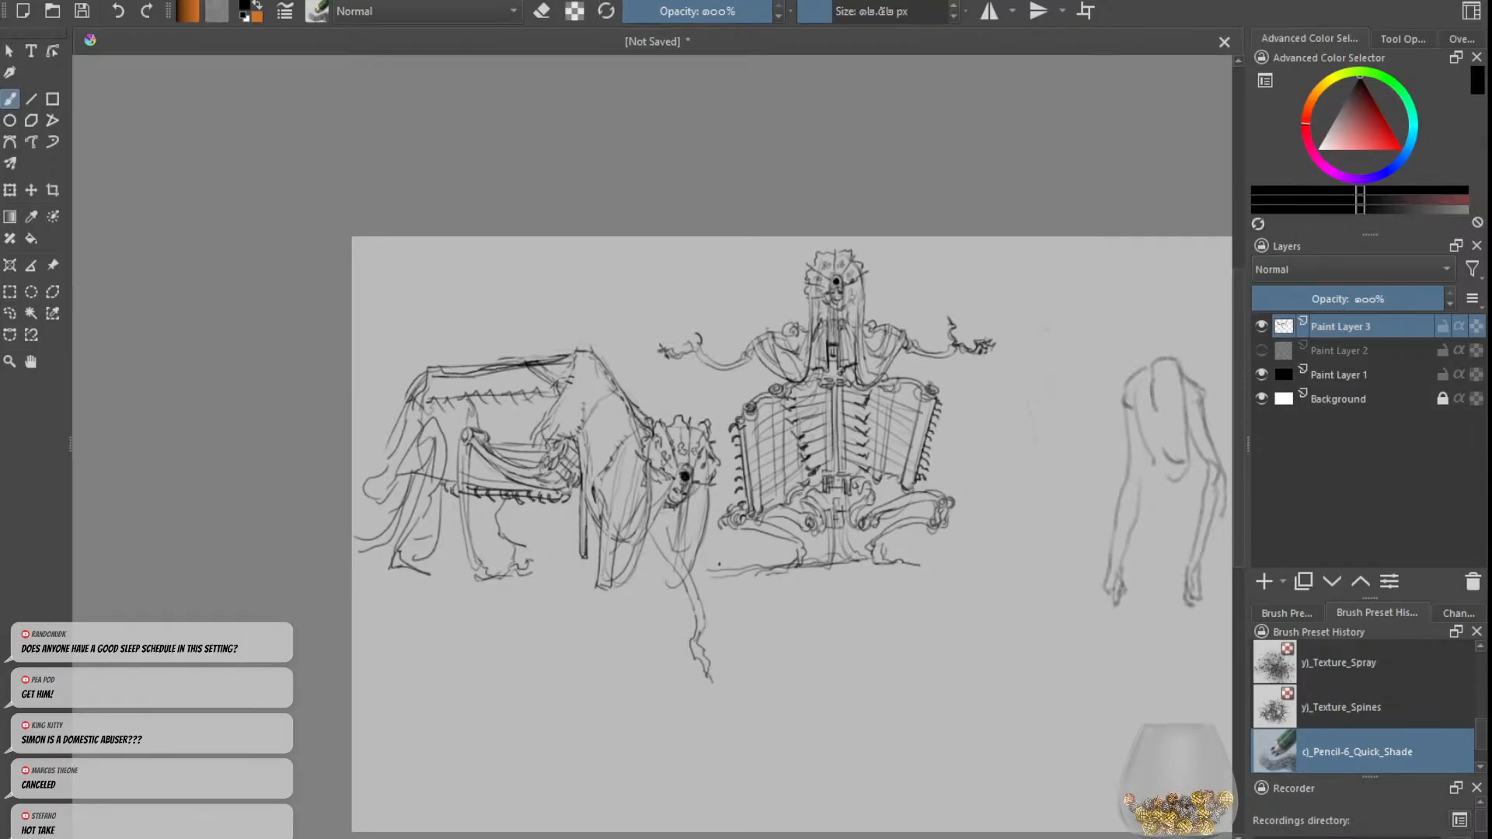
key("ctrl+plus")
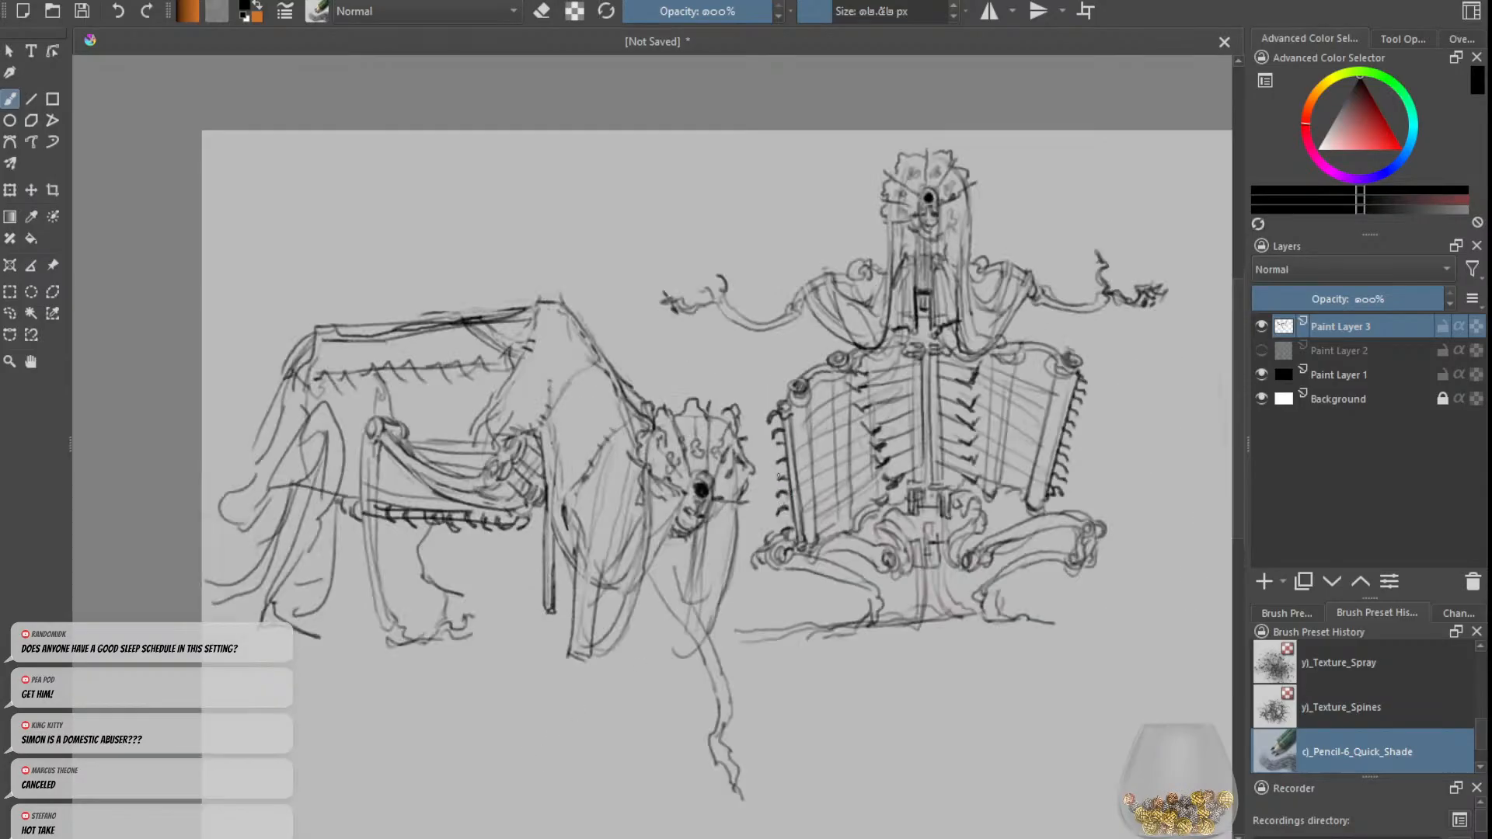
key("ctrl+plus")
key("ctrl+minus")
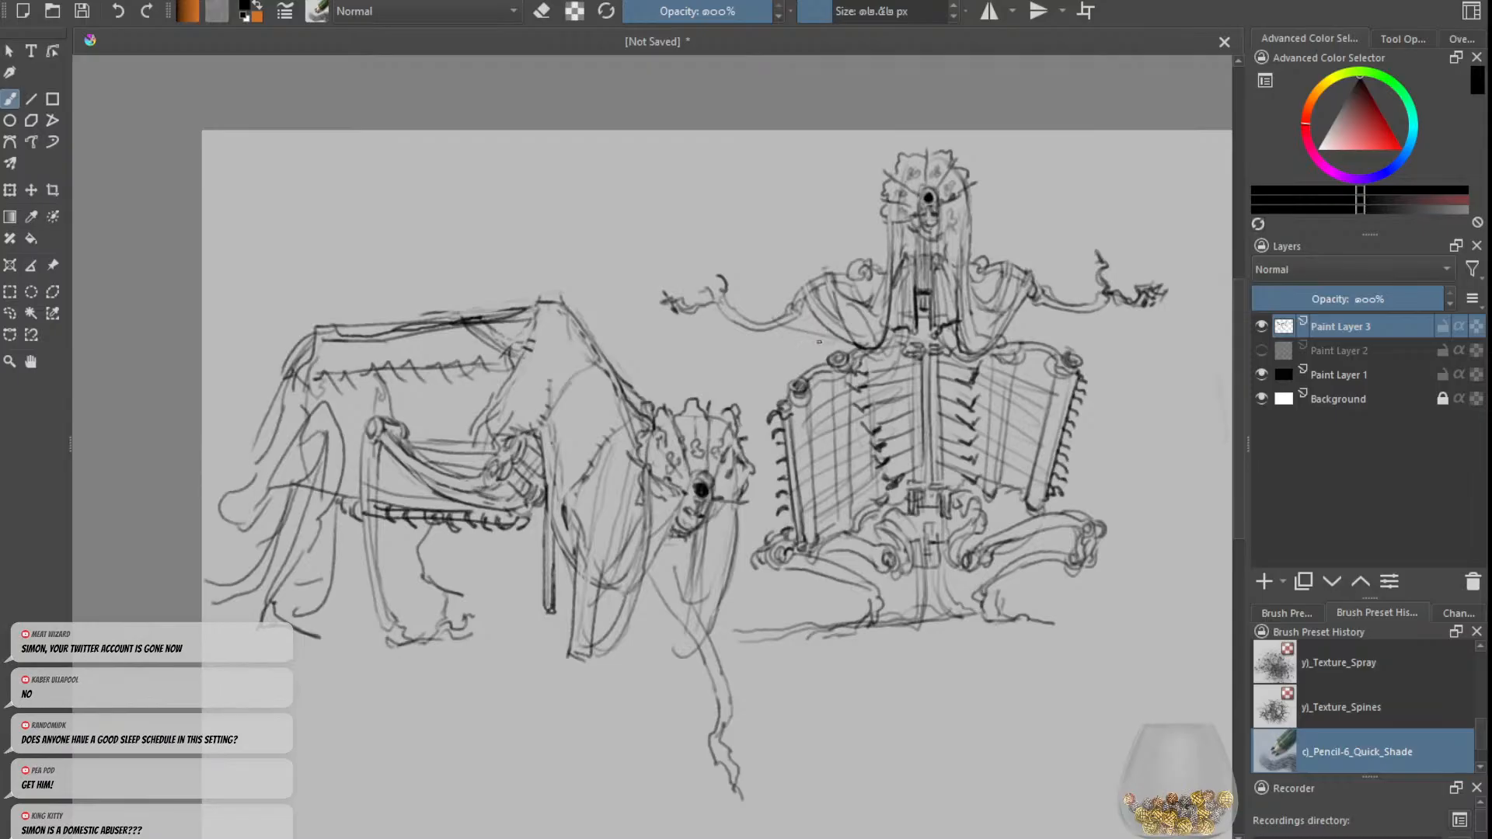
left_click_drag(819, 341, 773, 324)
key("e")
left_click_drag(1022, 328, 1000, 334)
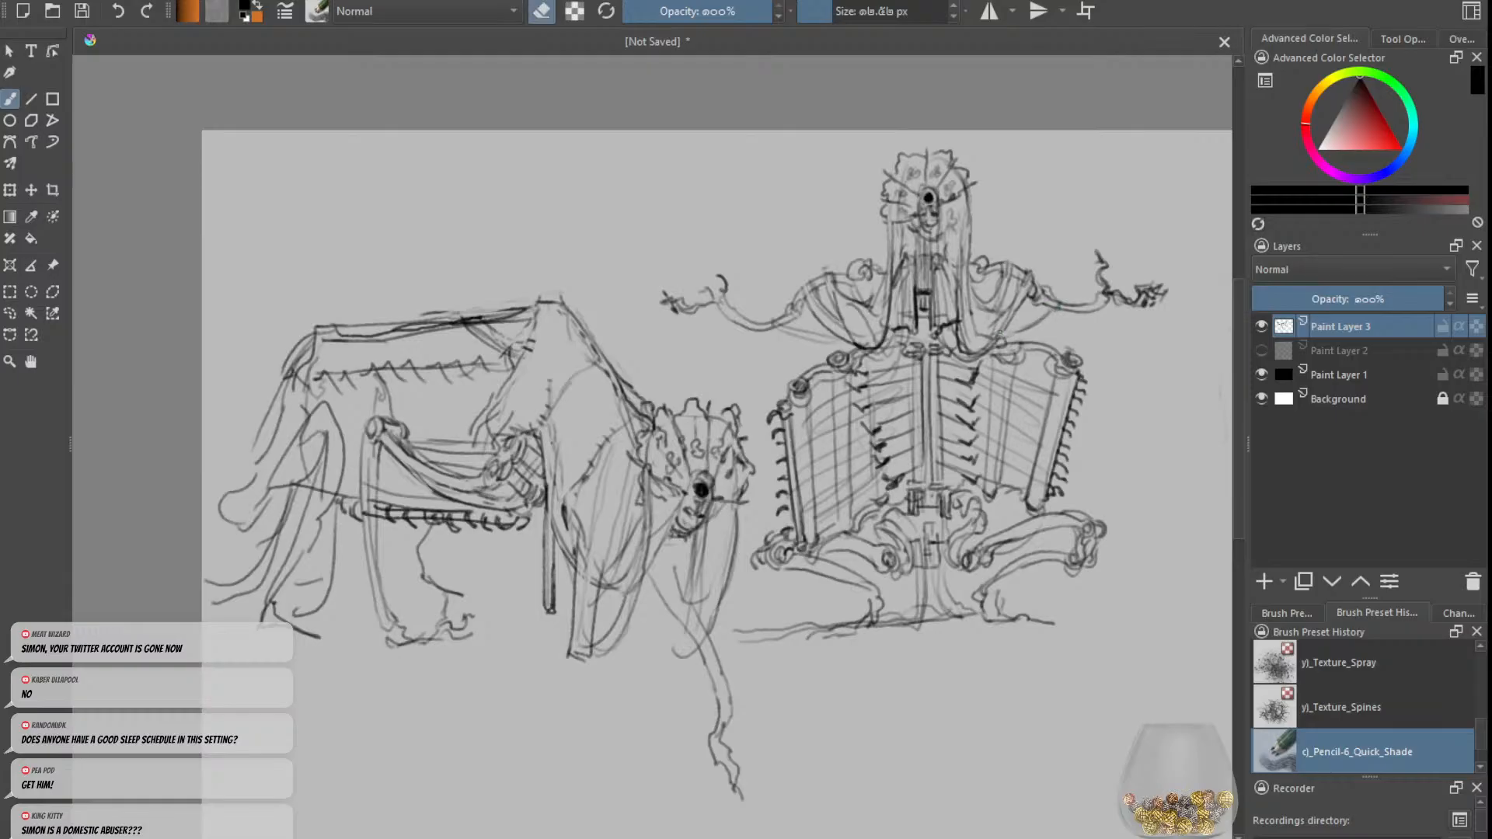
key("e")
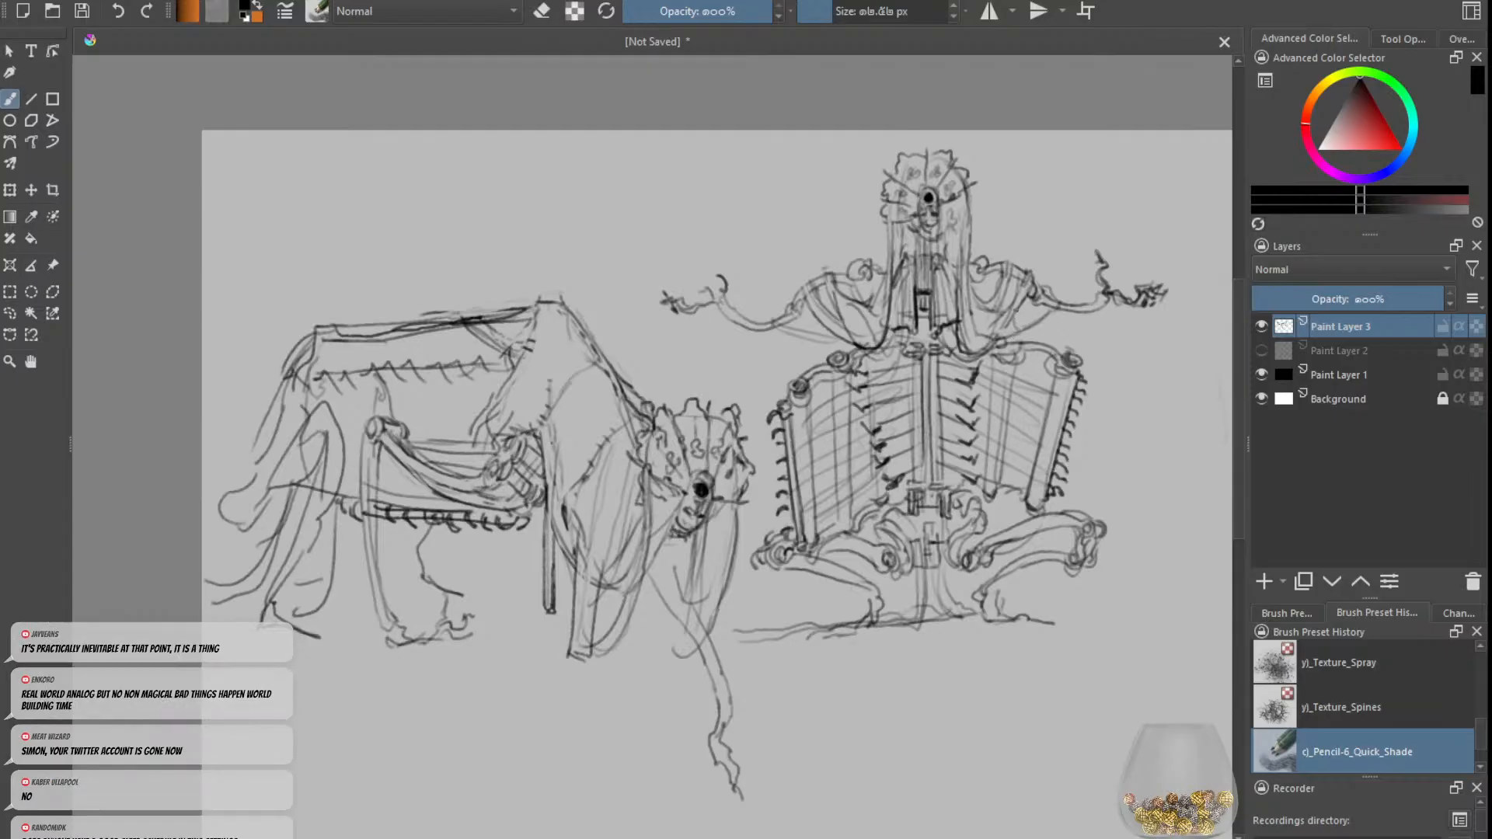
key("e")
key("e")
key("e")
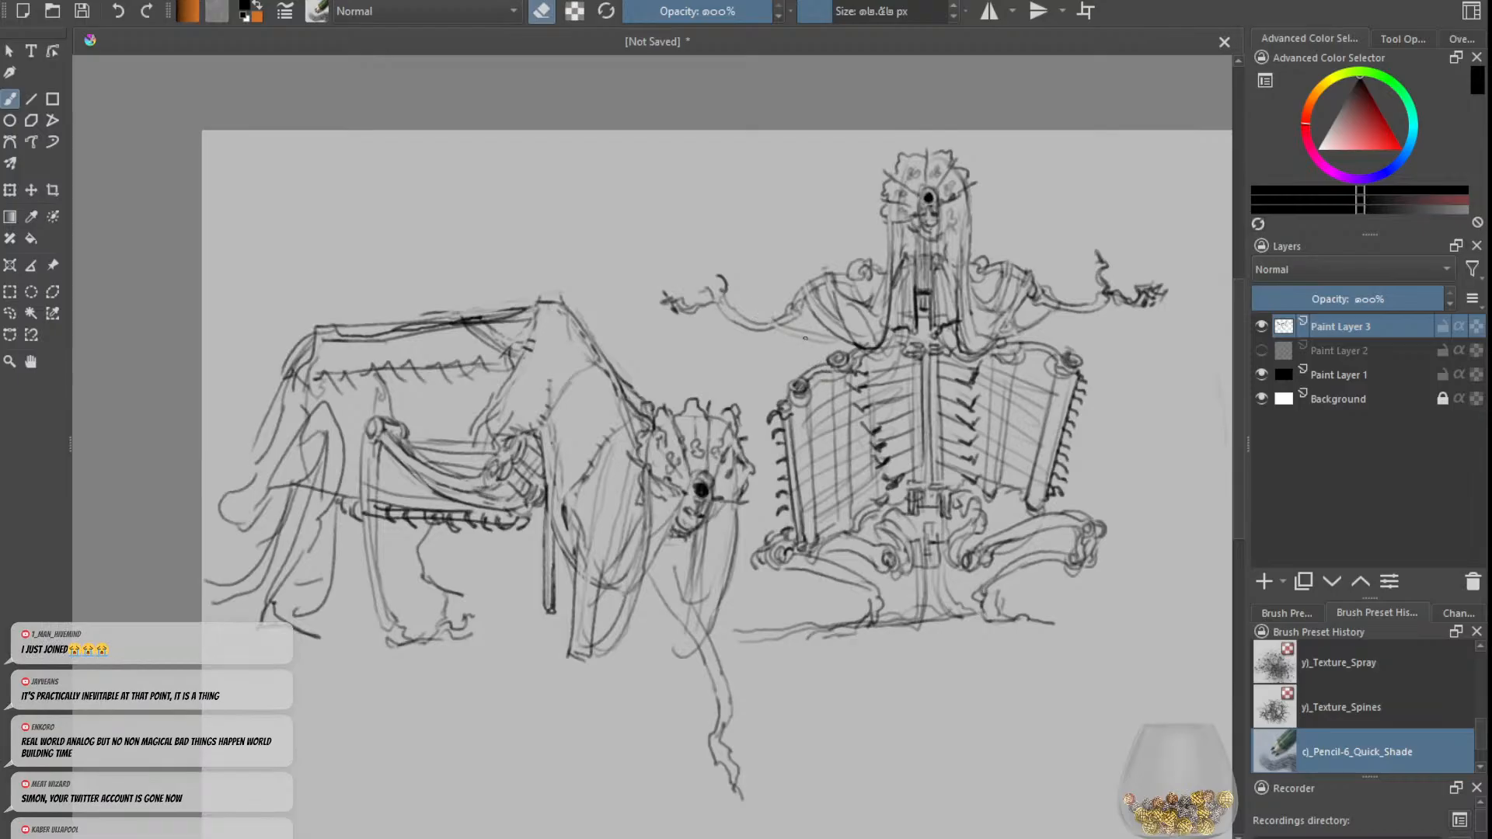
key("e")
left_click_drag(777, 333, 844, 342)
left_click_drag(773, 340, 809, 326)
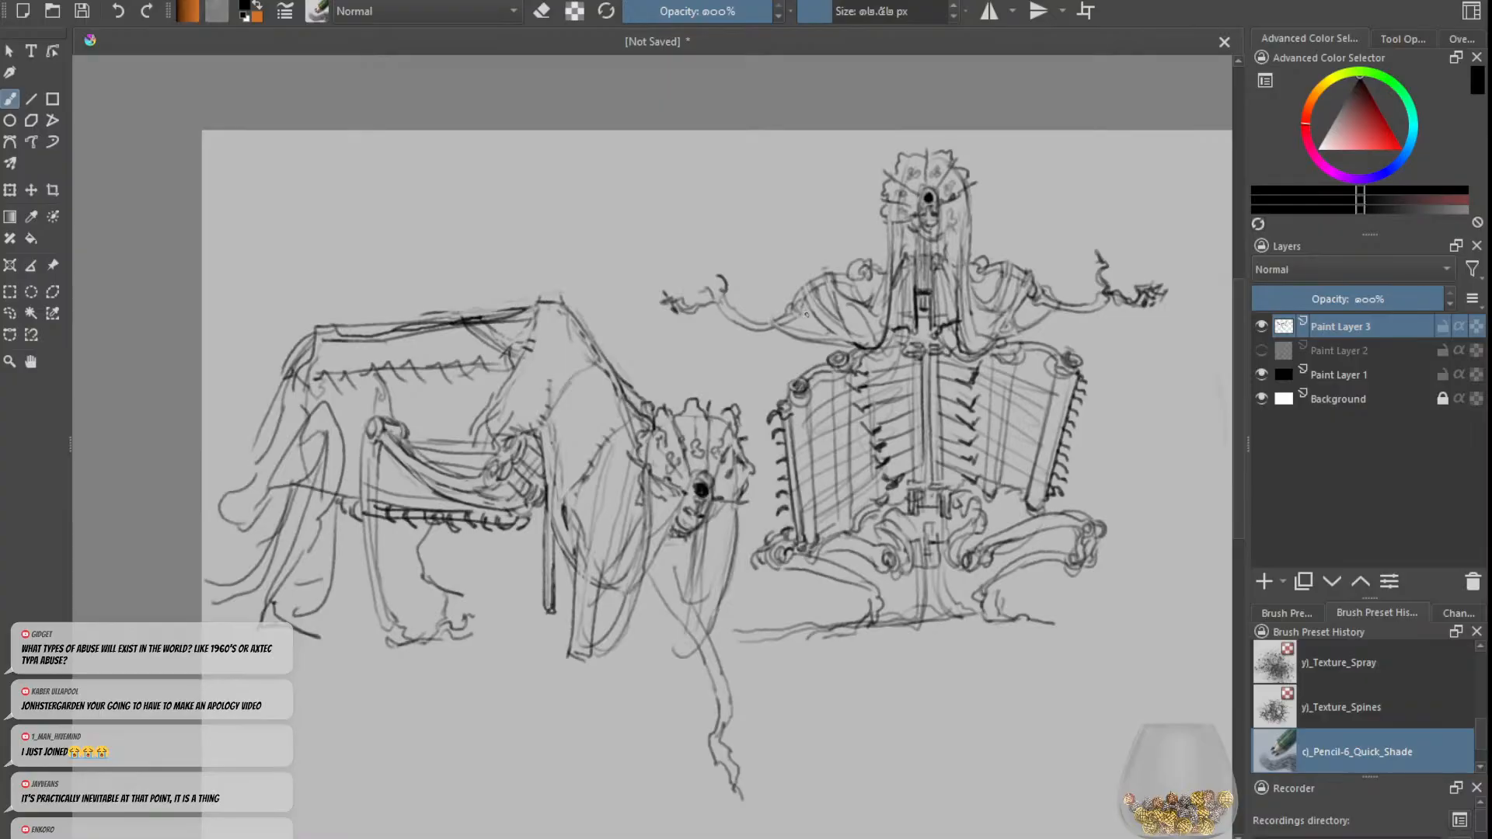
Step: Thicken the upright figure's right-hand forearm with a second contour line, undoing unwanted strokes
key("minus")
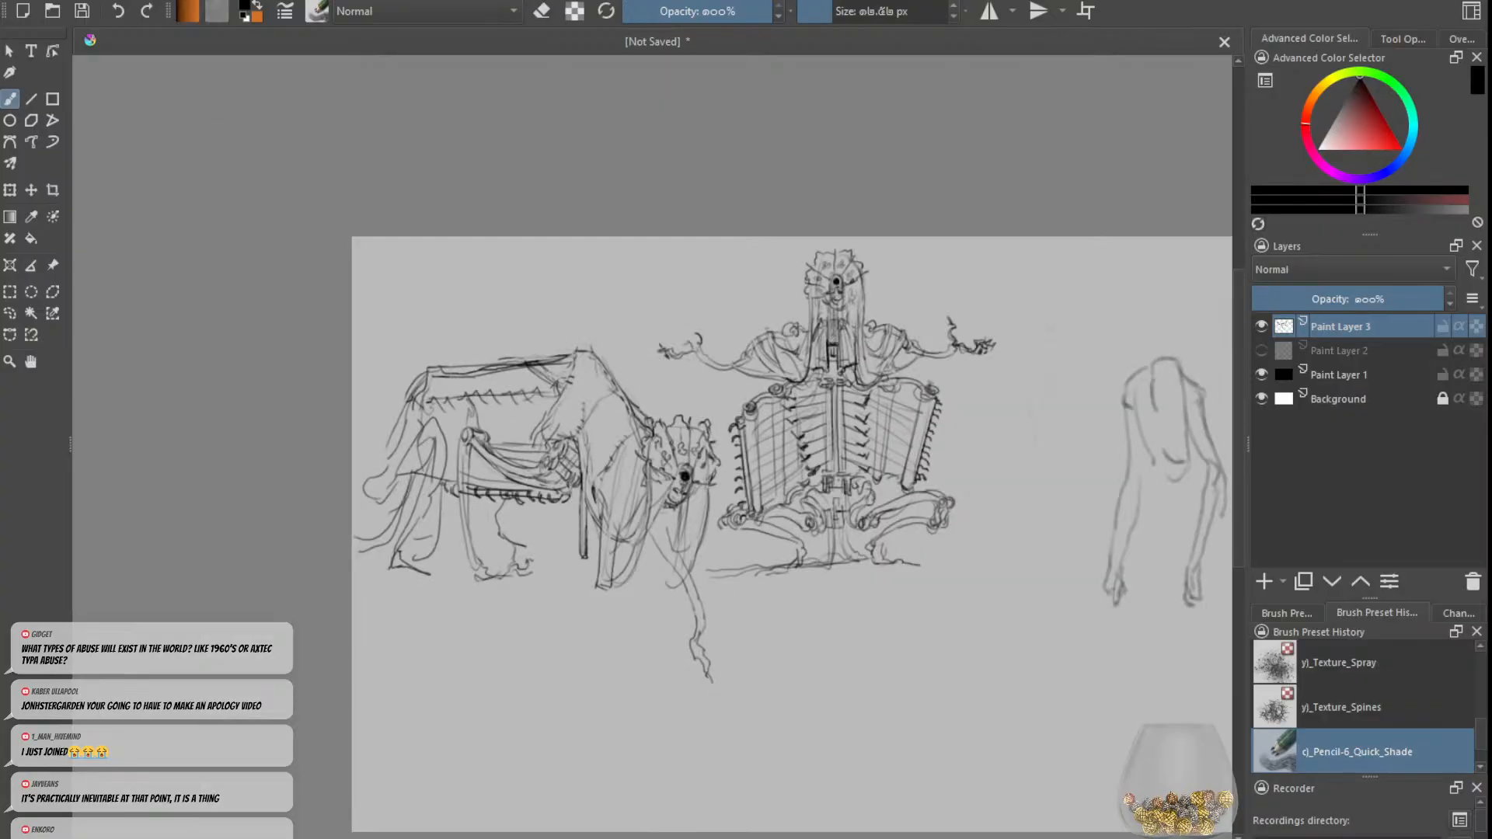
key("plus")
key("minus")
key("plus")
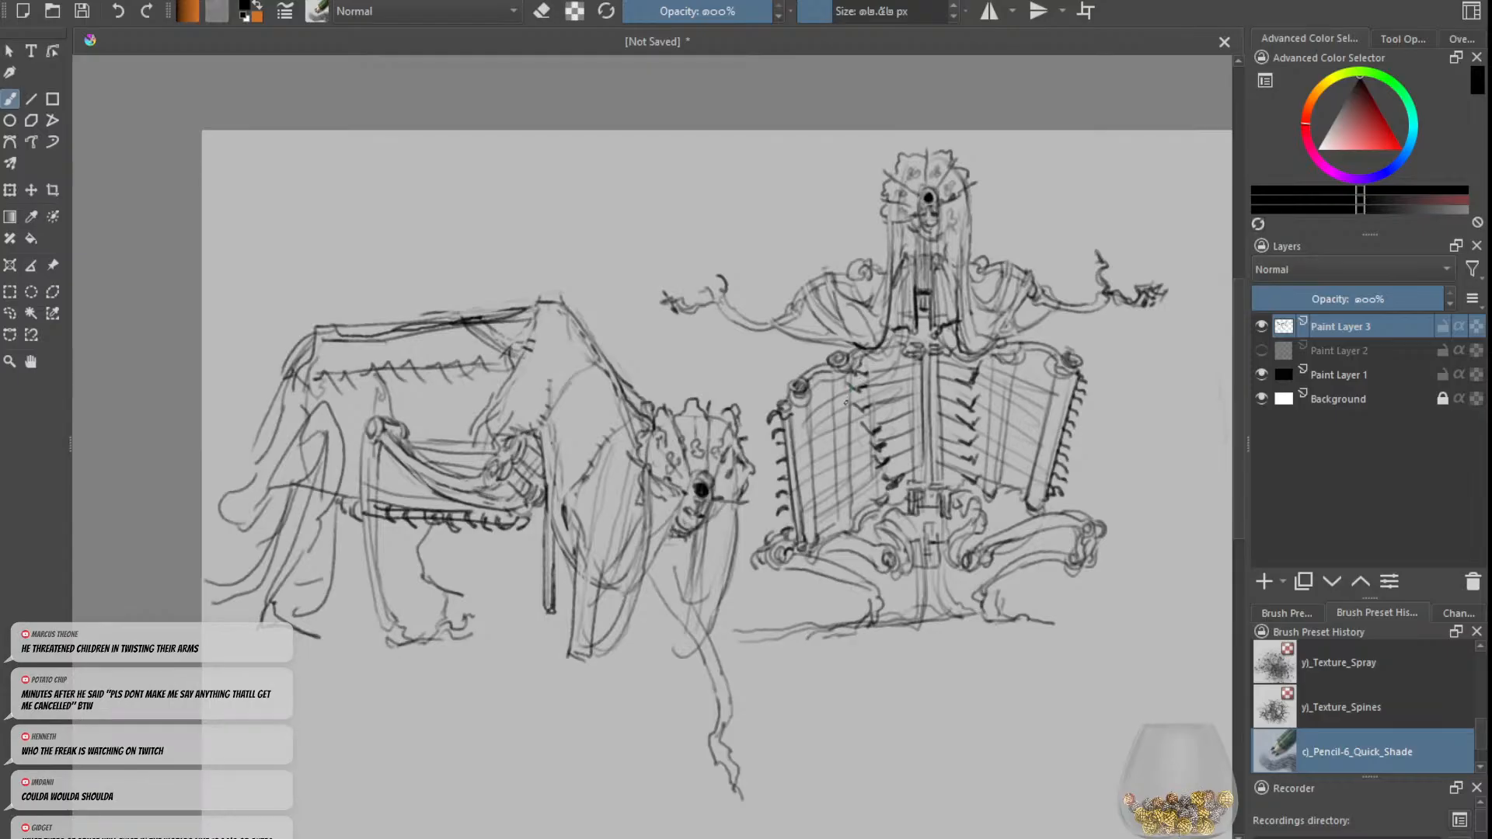
key("e")
mouse_move(1038, 298)
left_mouse_down()
mouse_move(1104, 300)
mouse_move(1045, 312)
left_mouse_up()
key("e")
key("ctrl+z")
key("ctrl+z")
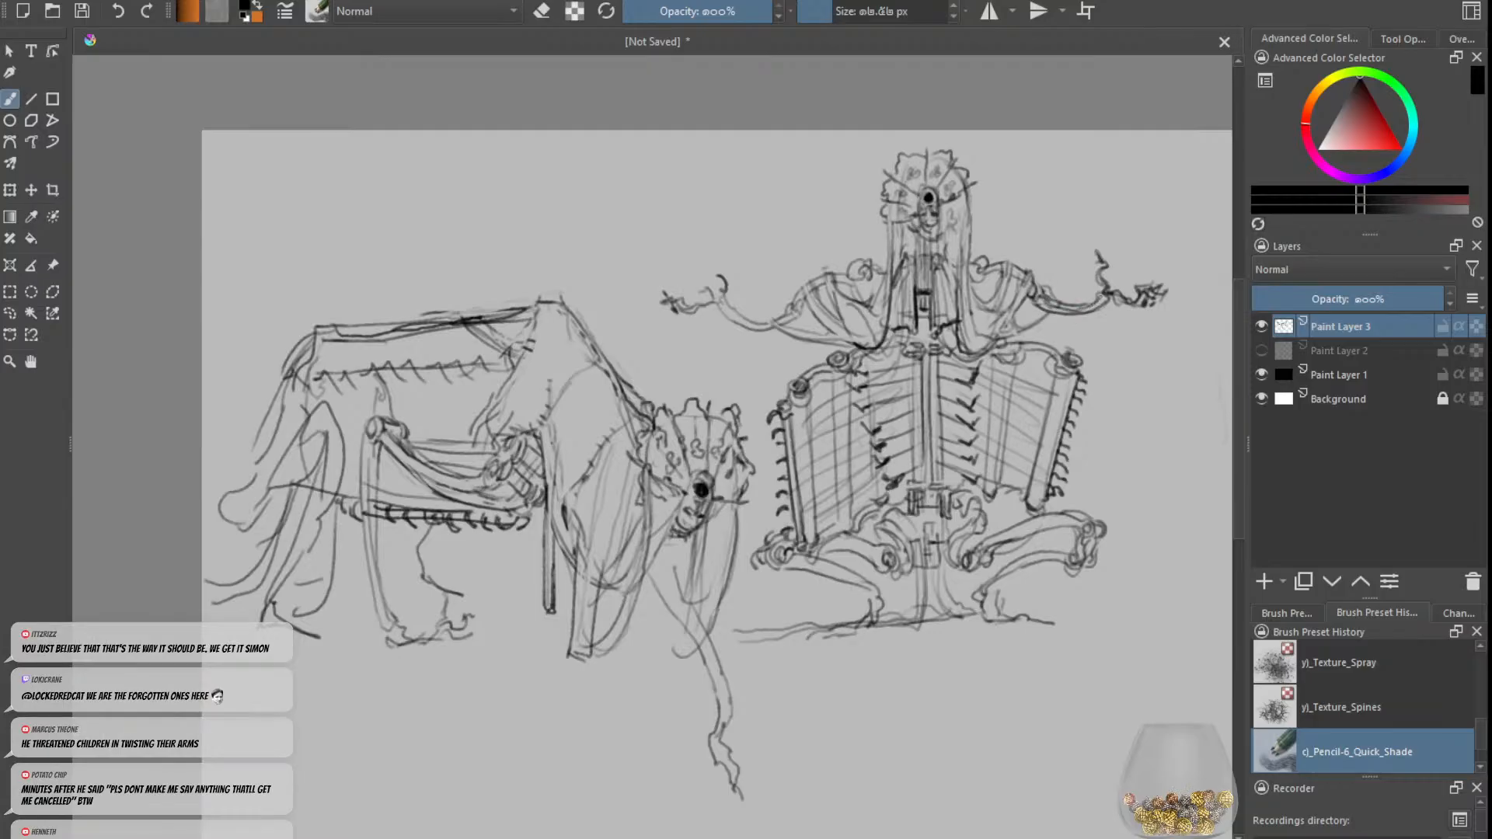
Step: Thicken the upright figure's left-hand forearm and wrist with extra contour lines to match the opposite arm
key("e")
key("e")
mouse_move(727, 306)
left_mouse_down()
mouse_move(755, 329)
mouse_move(778, 313)
left_mouse_up()
key("e")
key("e")
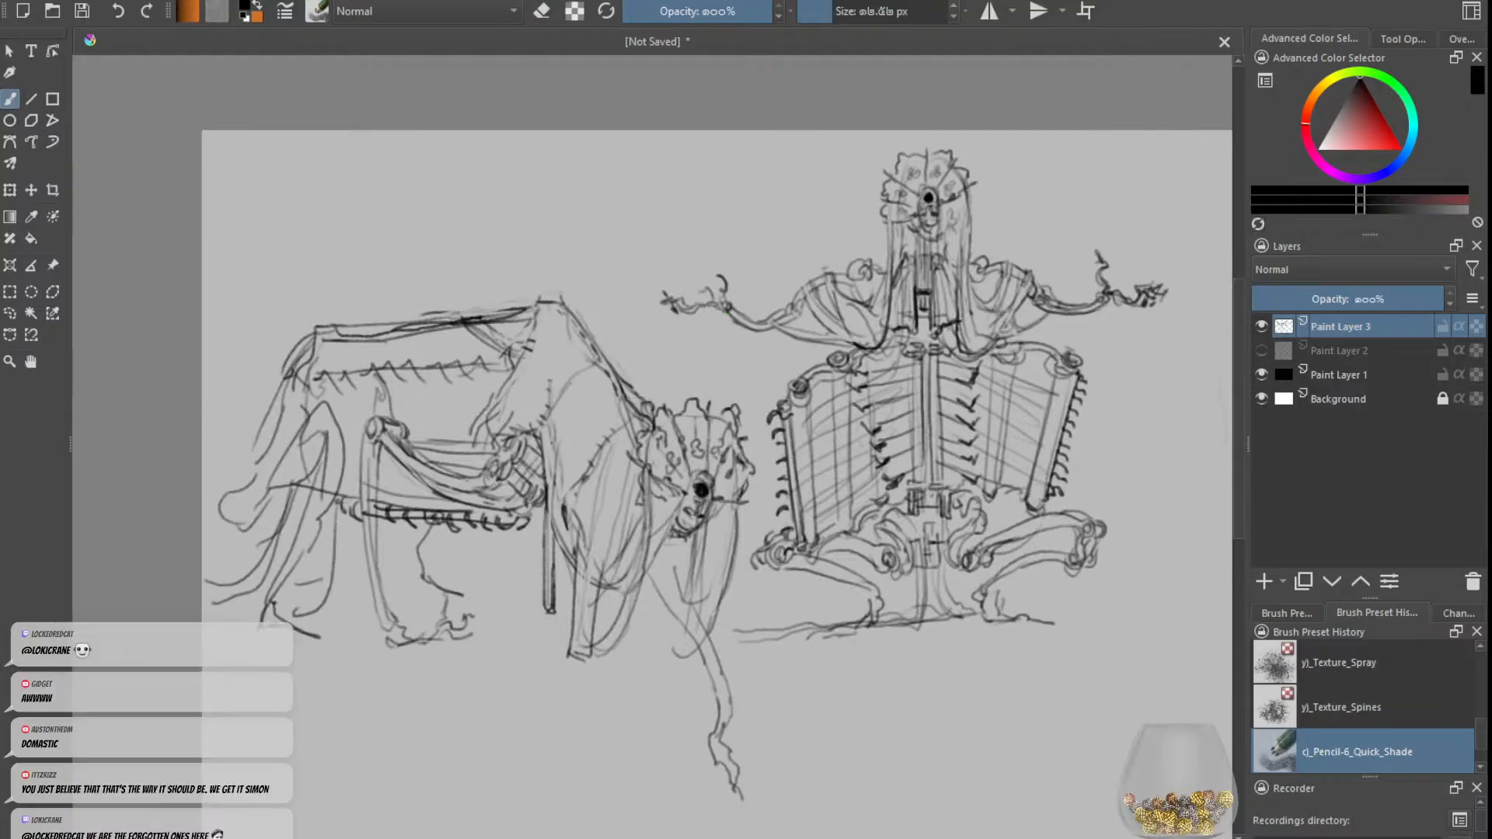
key("e")
key("e")
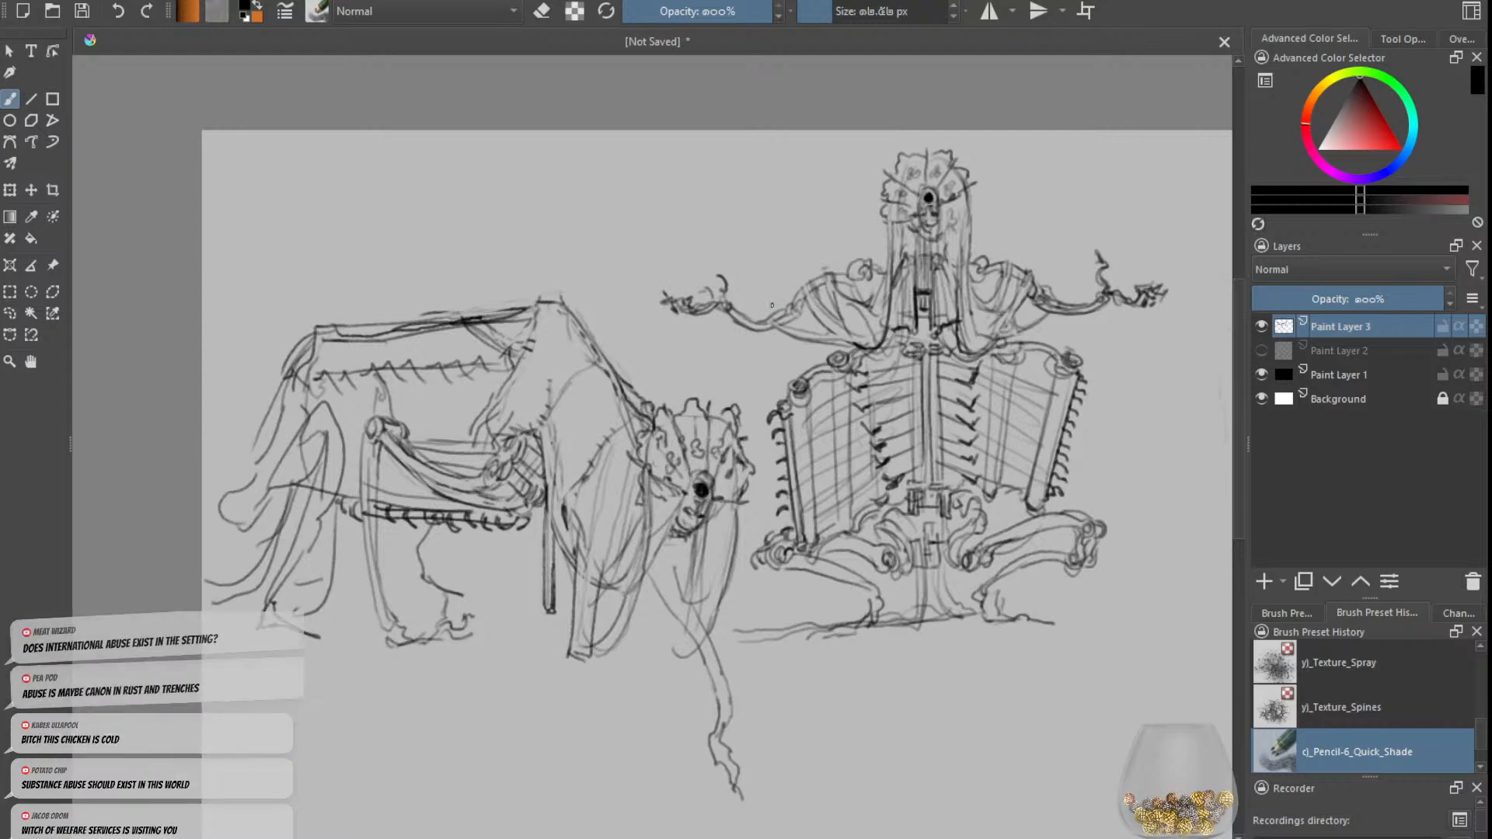
Step: Darken the lower part of the upright figure's central pole down to the ground line
key("minus")
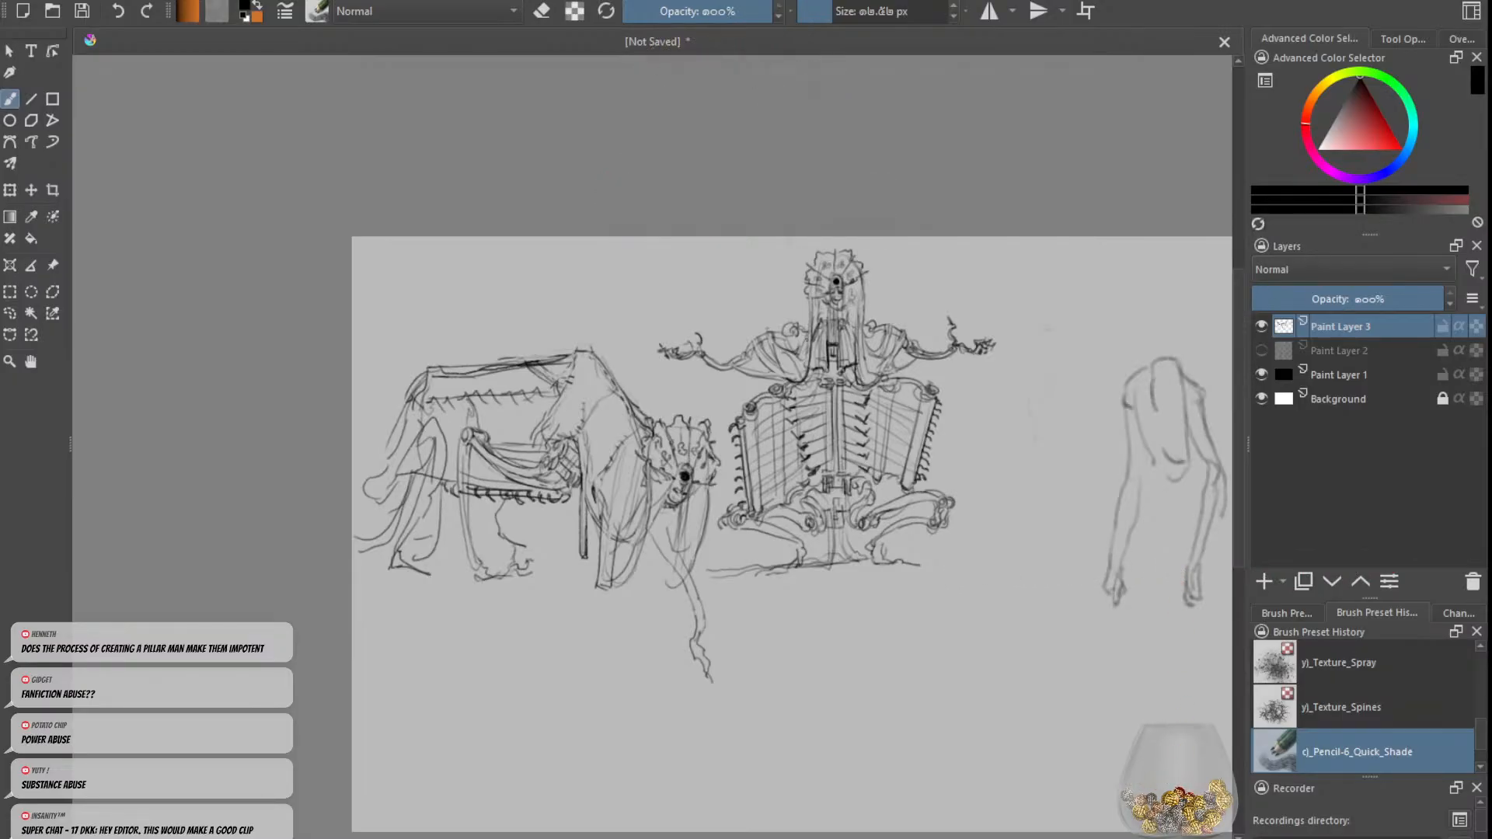
key("minus")
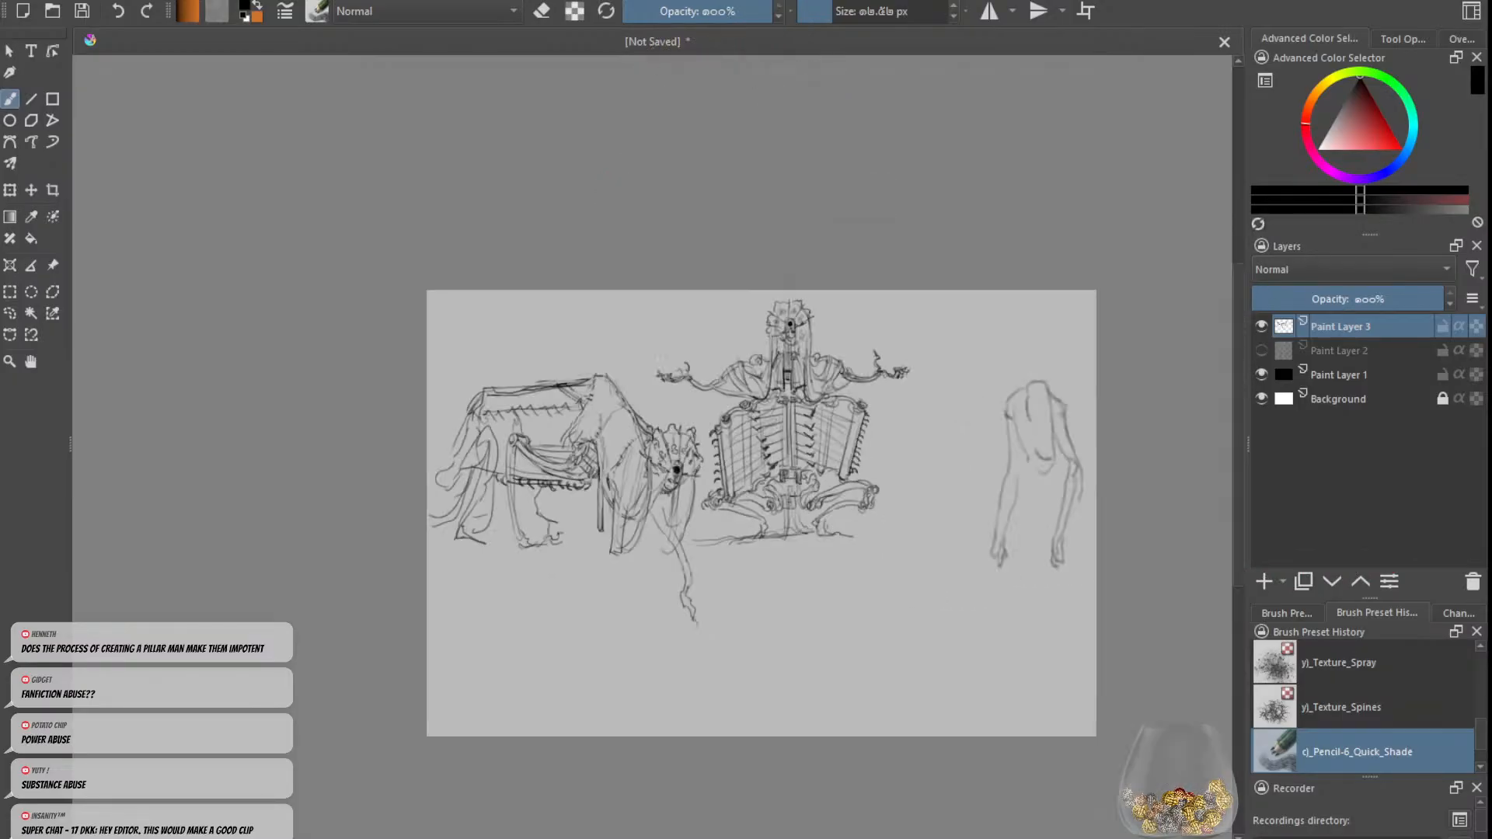
key("plus")
key("Right")
key("plus")
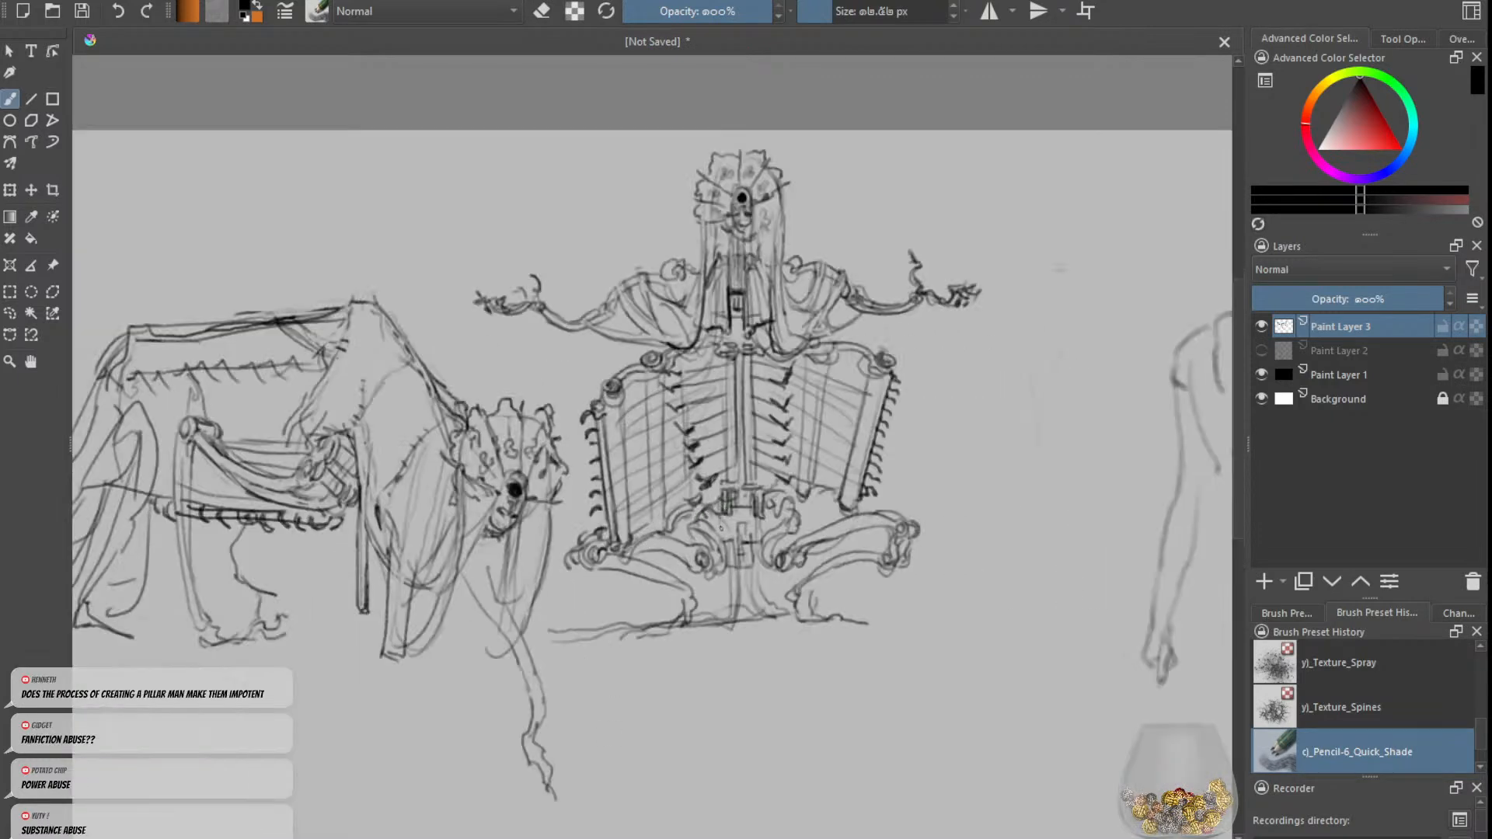
left_click_drag(734, 569, 720, 621)
Step: Define the upper part of the beast's thin dangling foreleg with a dark contour stroke beneath its head
key("minus")
key("minus")
key("plus")
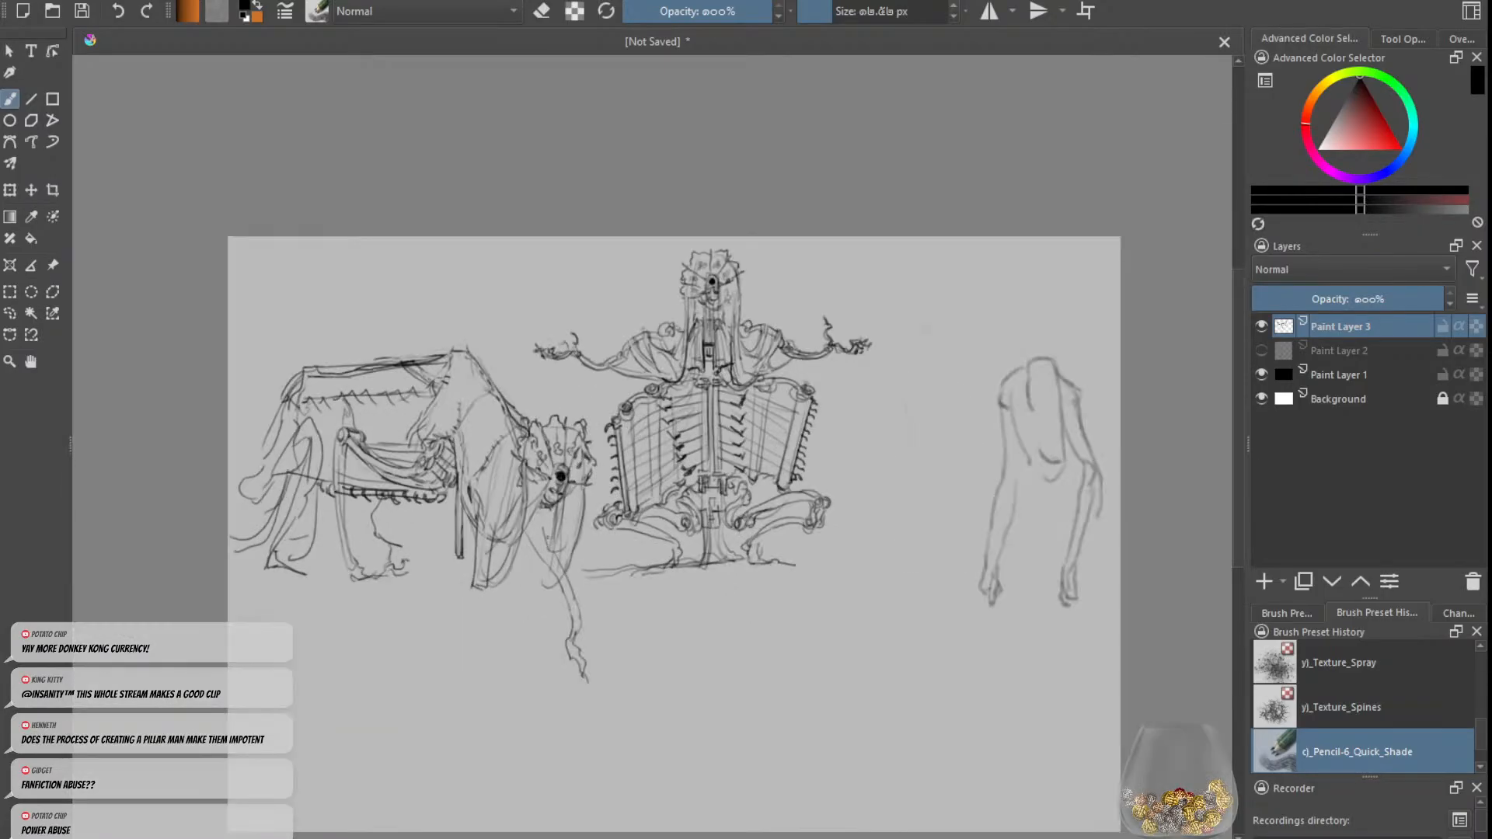
mouse_move(541, 548)
left_mouse_down()
mouse_move(572, 601)
mouse_move(558, 590)
left_mouse_up()
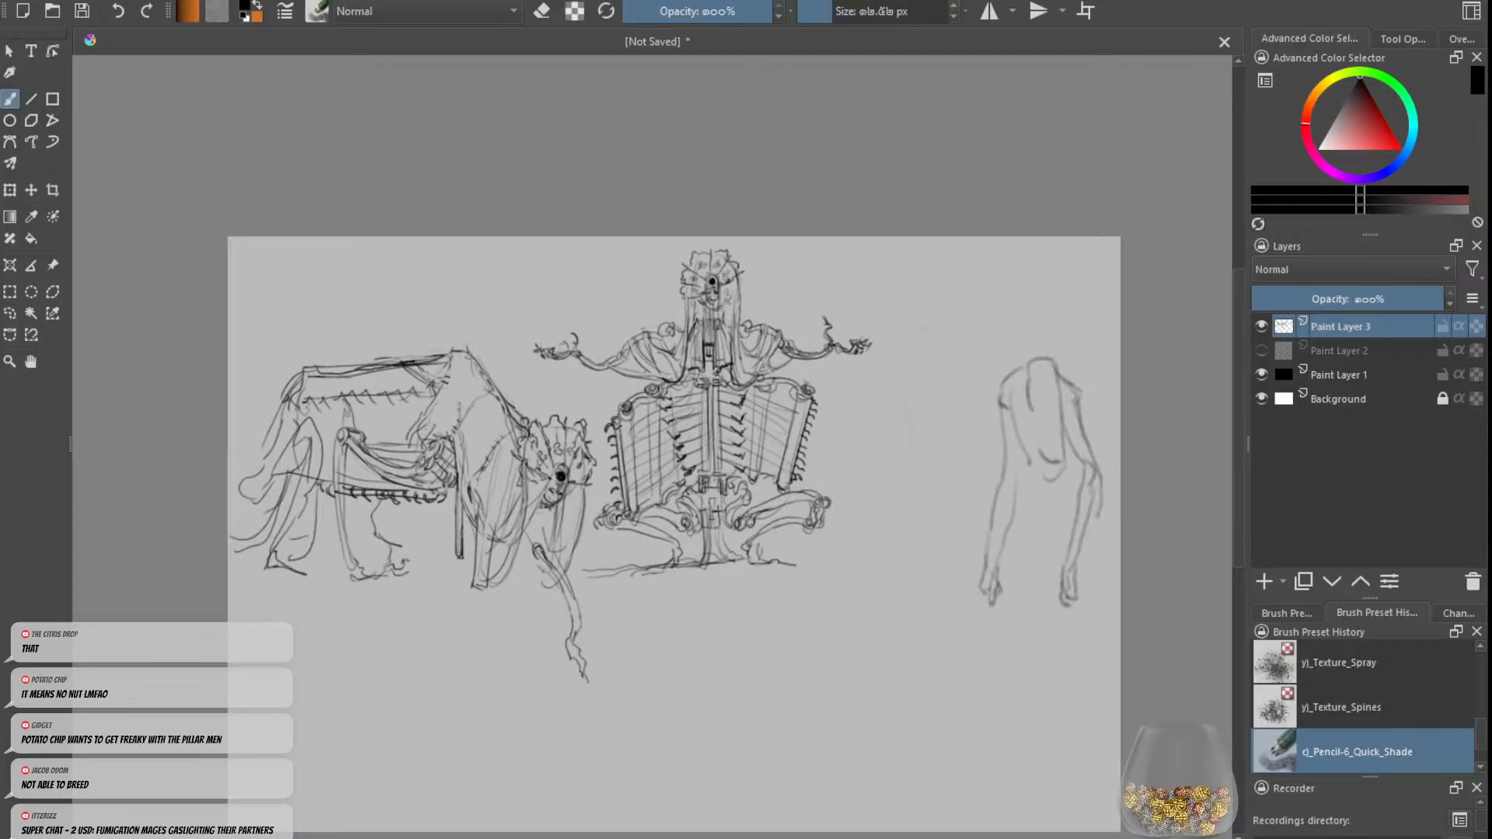
scroll(926, 457, "down", 1)
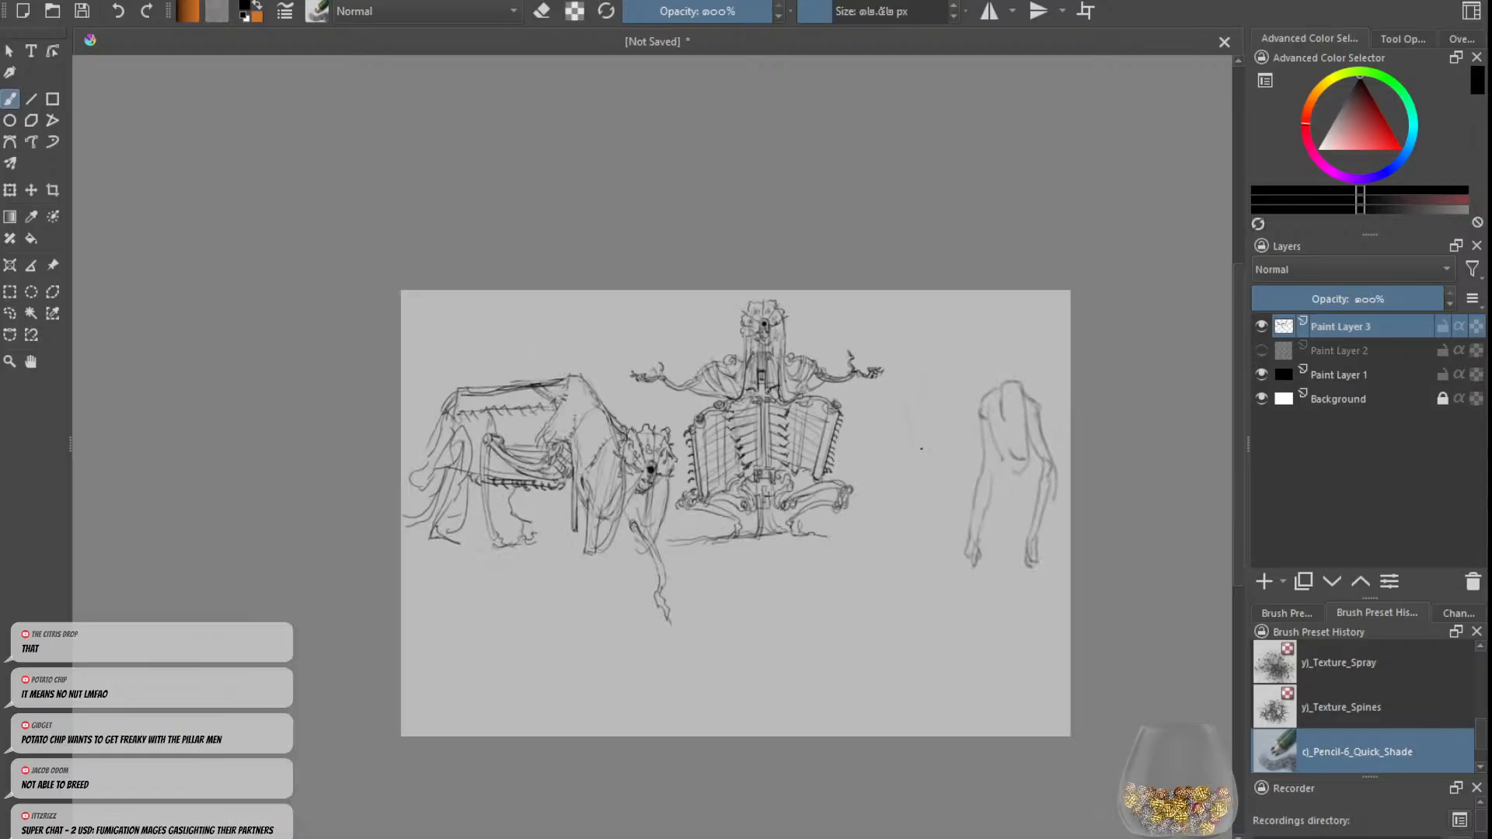
scroll(926, 456, "up", 1)
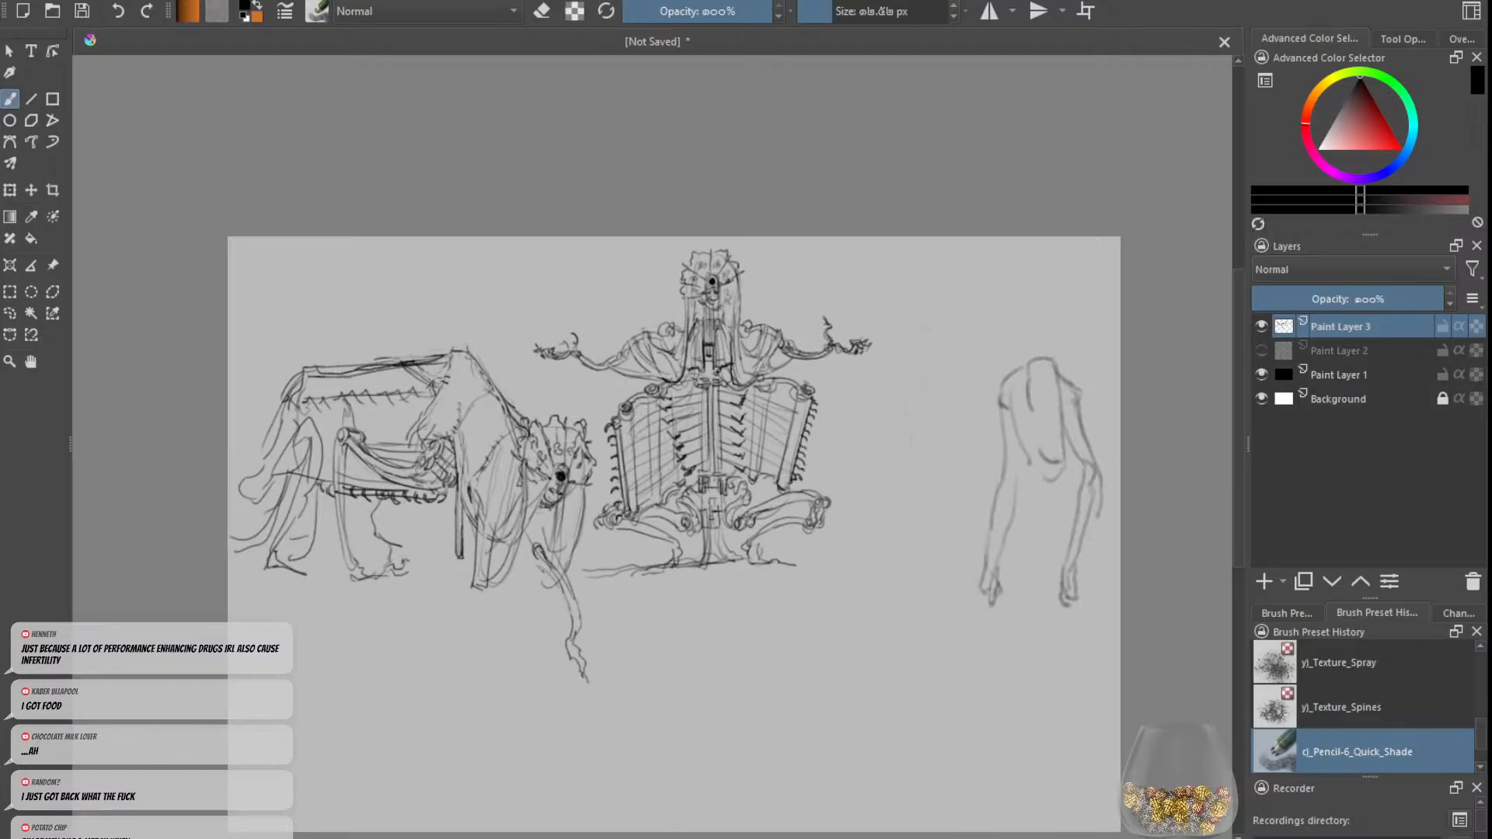
key("Left")
key("Left")
key("Left")
key("Left")
key("Right")
key("Right")
key("Right")
key("Right")
key("Right")
key("Left")
key("Left")
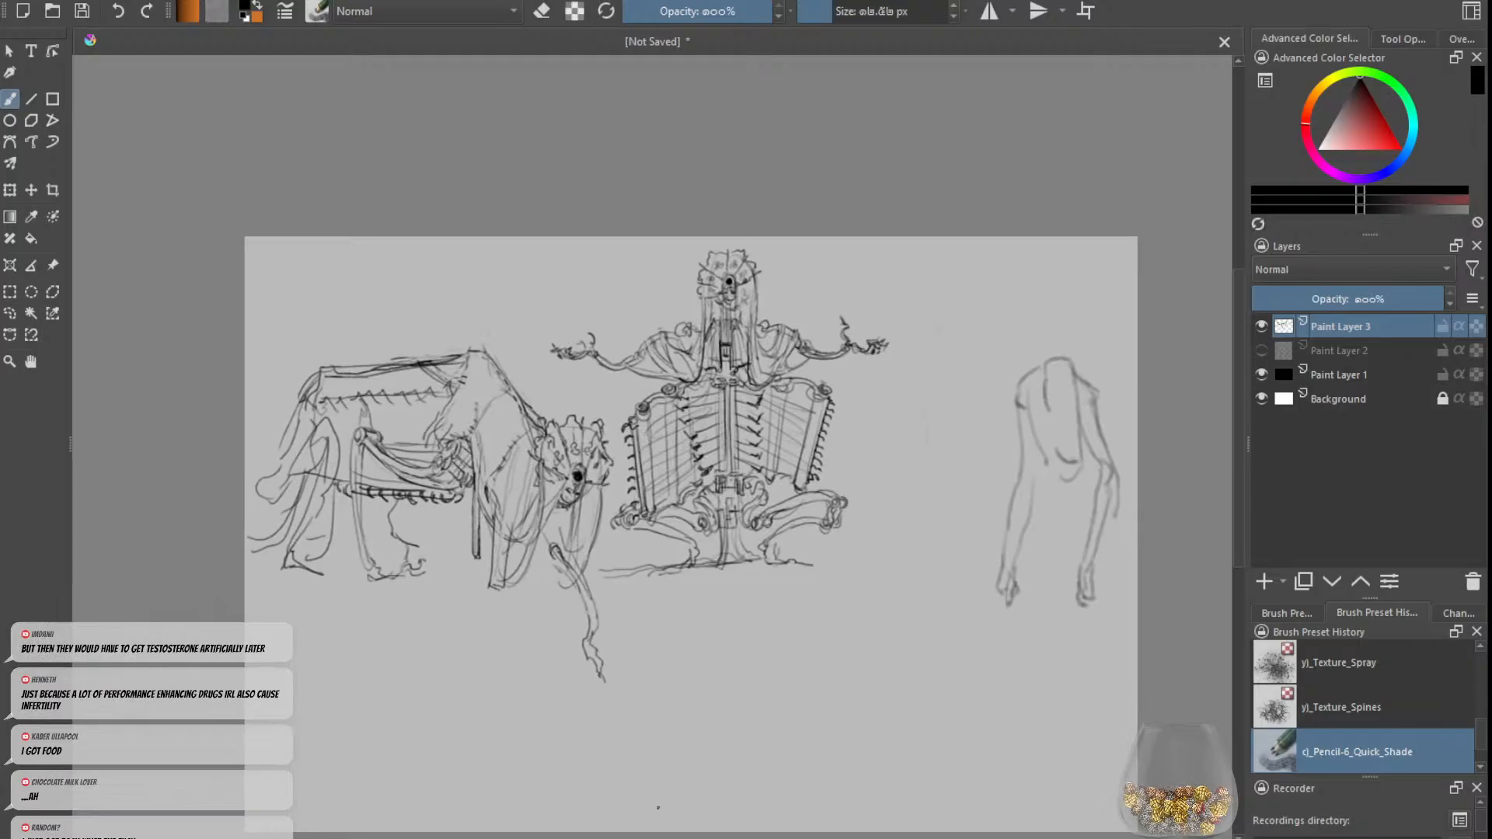
key("Right")
key("Right")
key("Right")
key("Right")
key("Right")
key("Right")
key("Right")
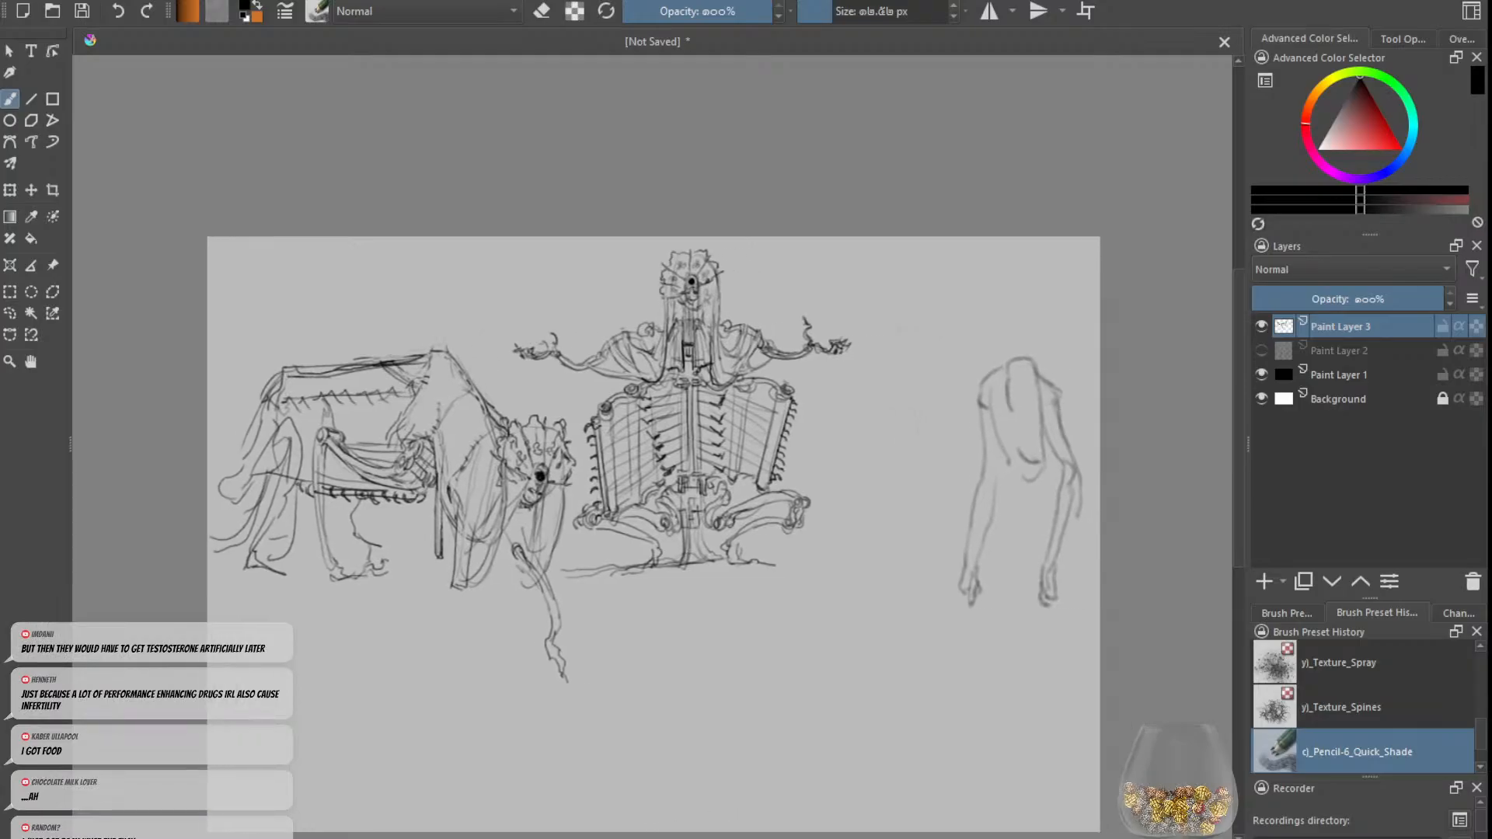
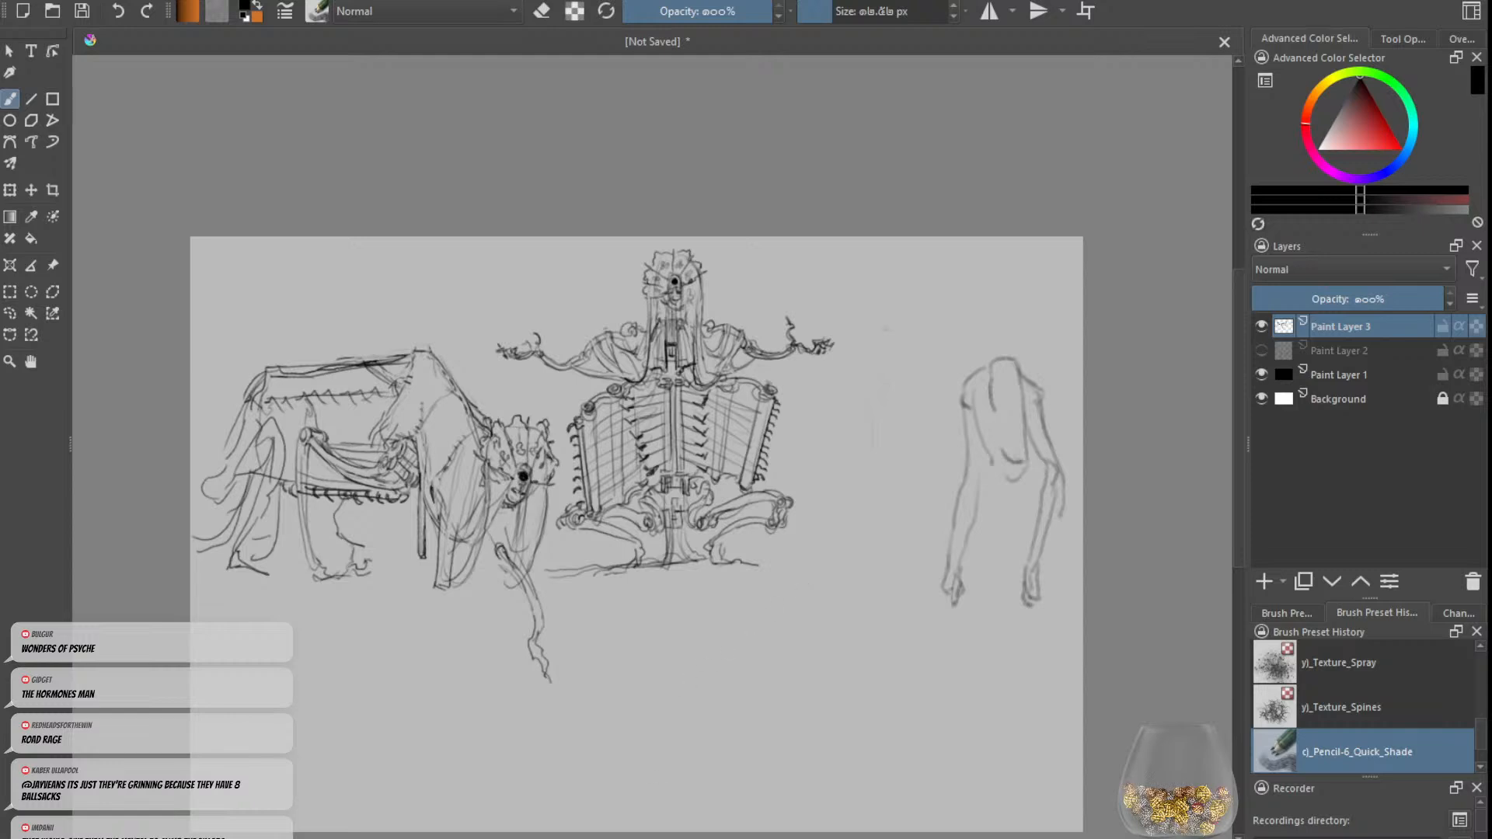
scroll(656, 534, "left", 1)
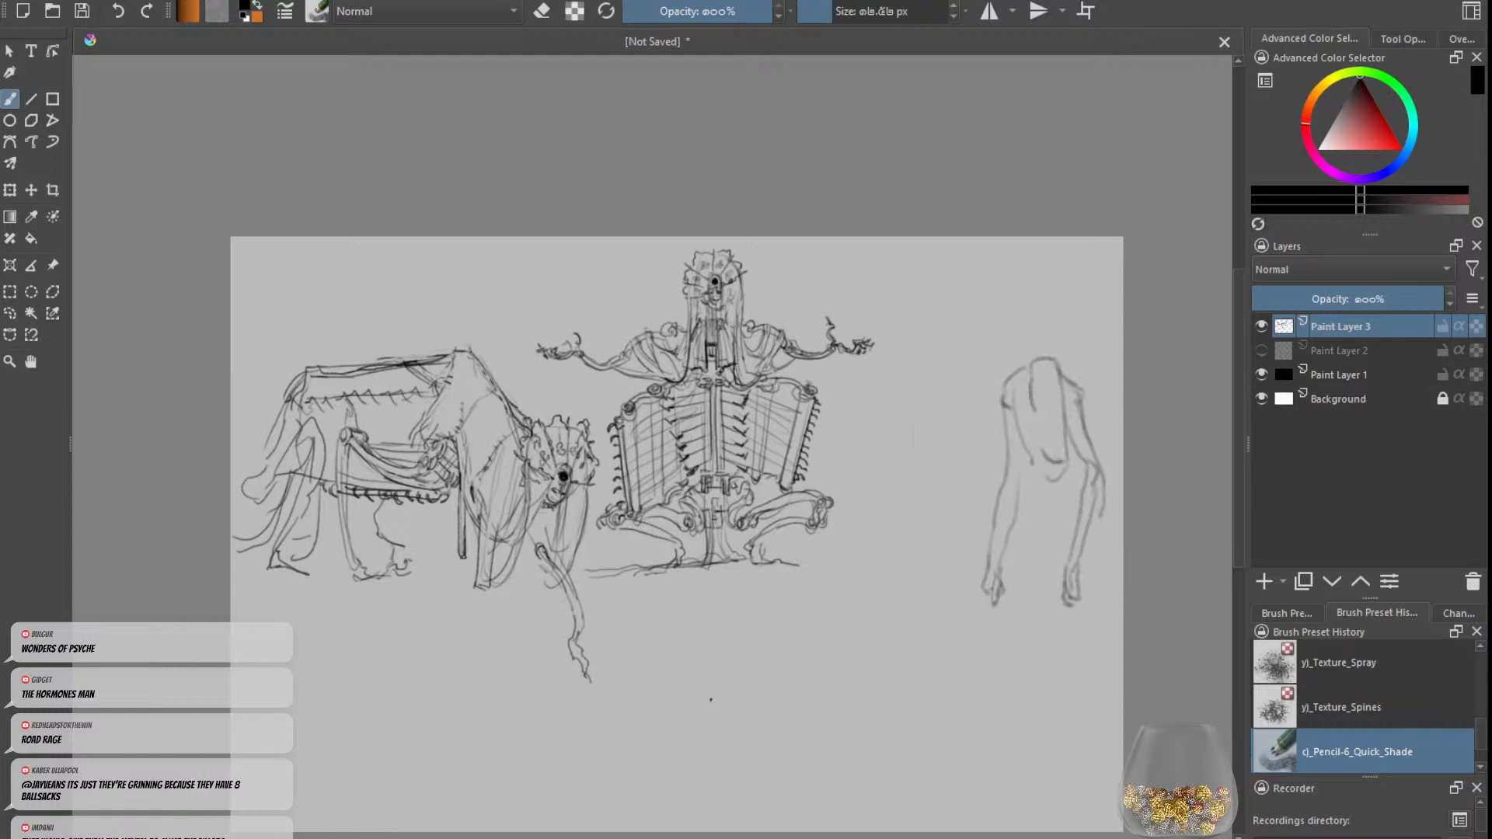
scroll(710, 700, "down", 1)
scroll(775, 617, "up", 1)
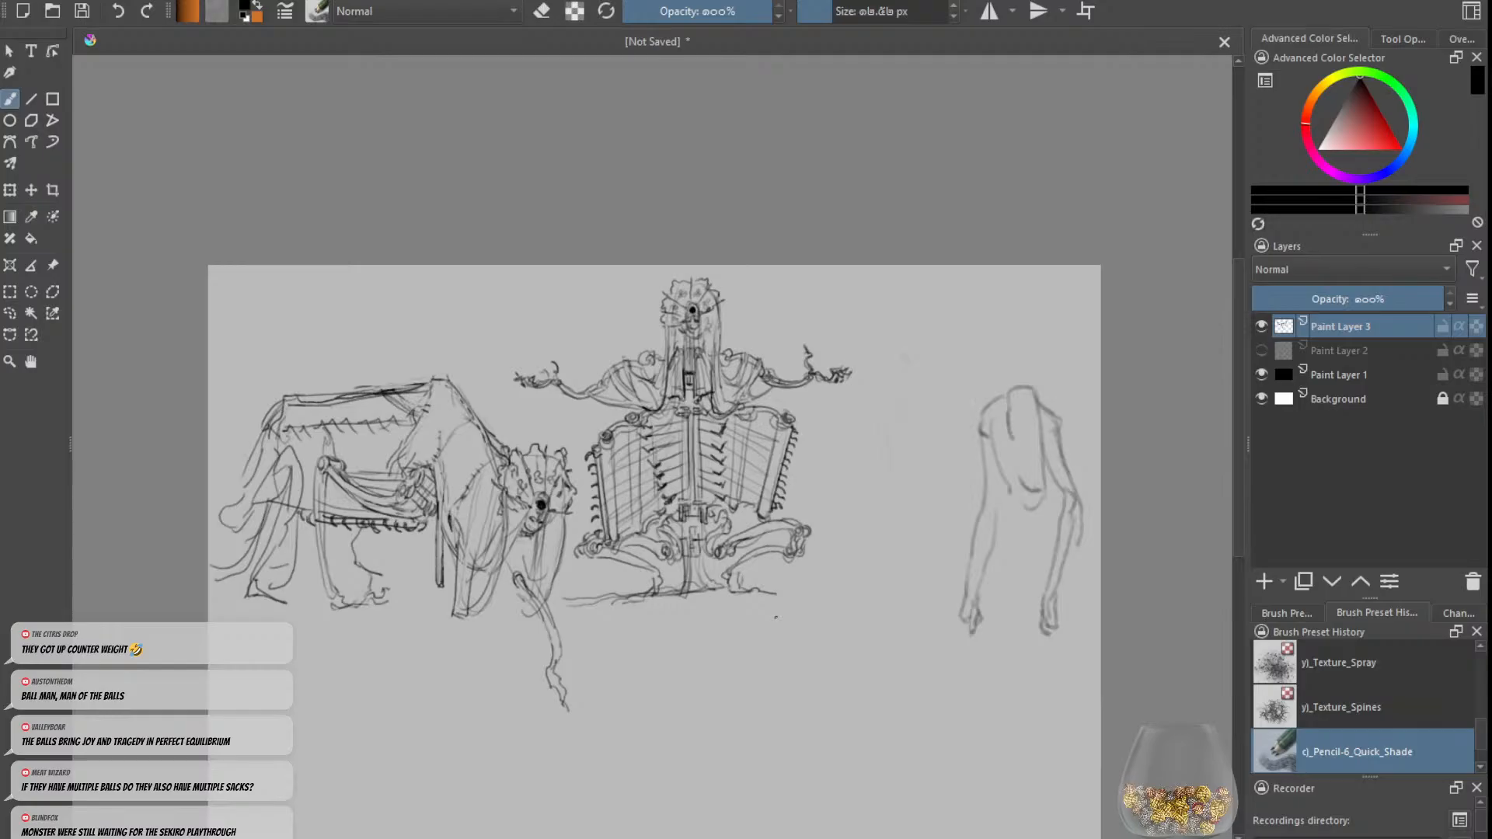
scroll(962, 590, "down", 1)
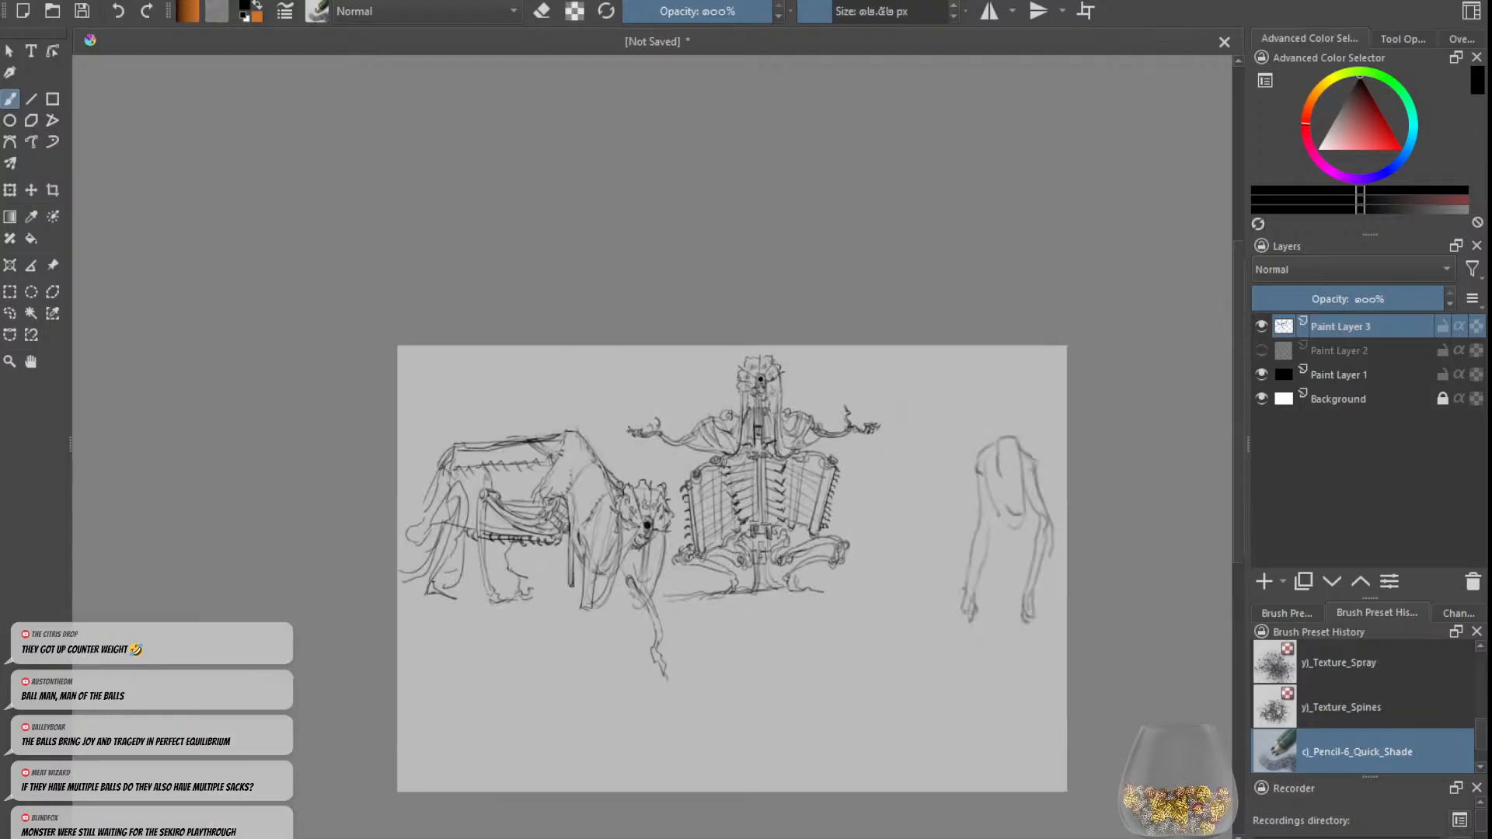
scroll(891, 576, "up", 1)
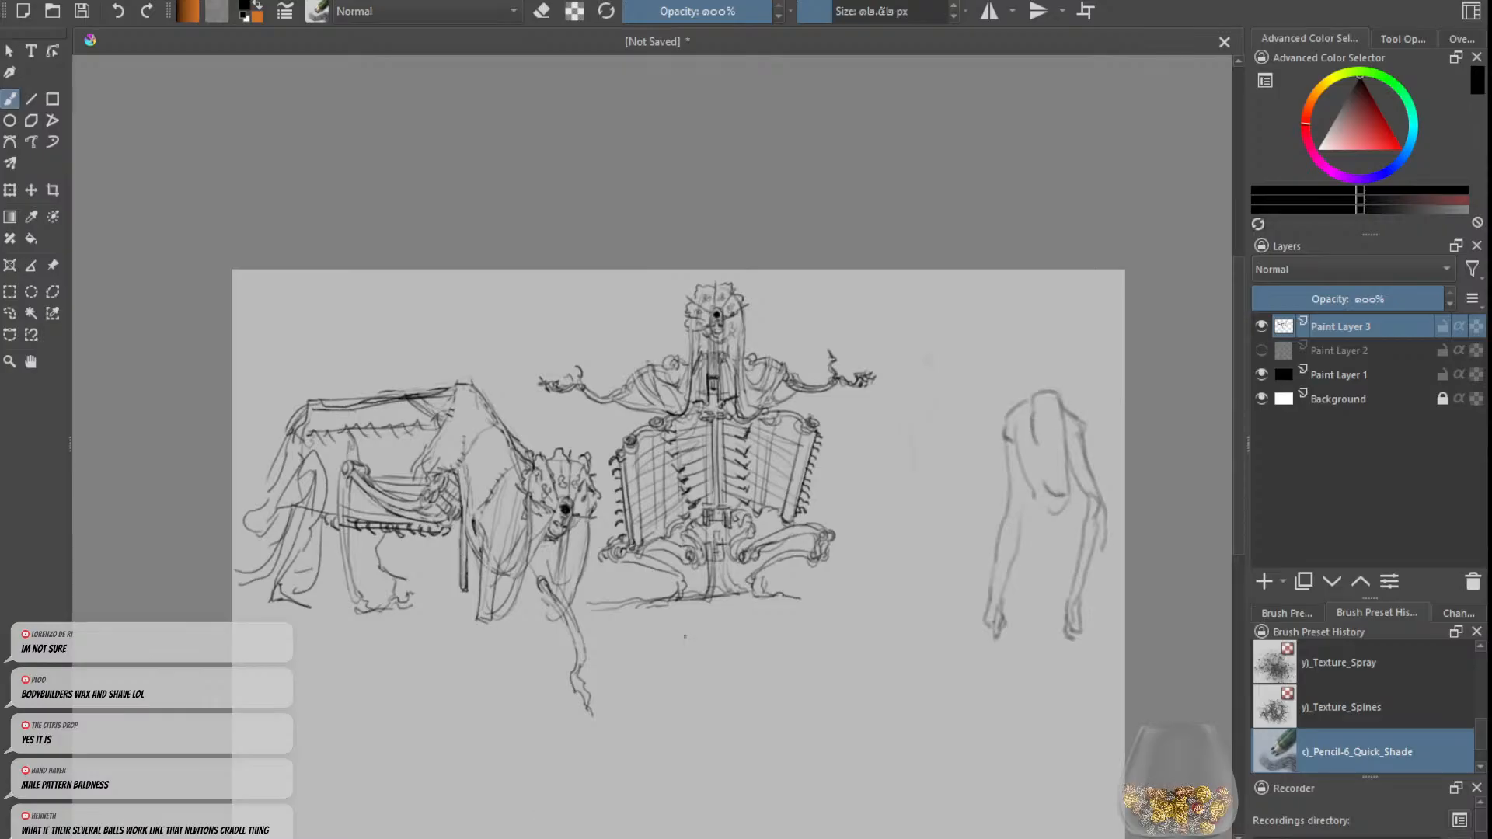
scroll(688, 632, "down", 1)
scroll(706, 606, "up", 1)
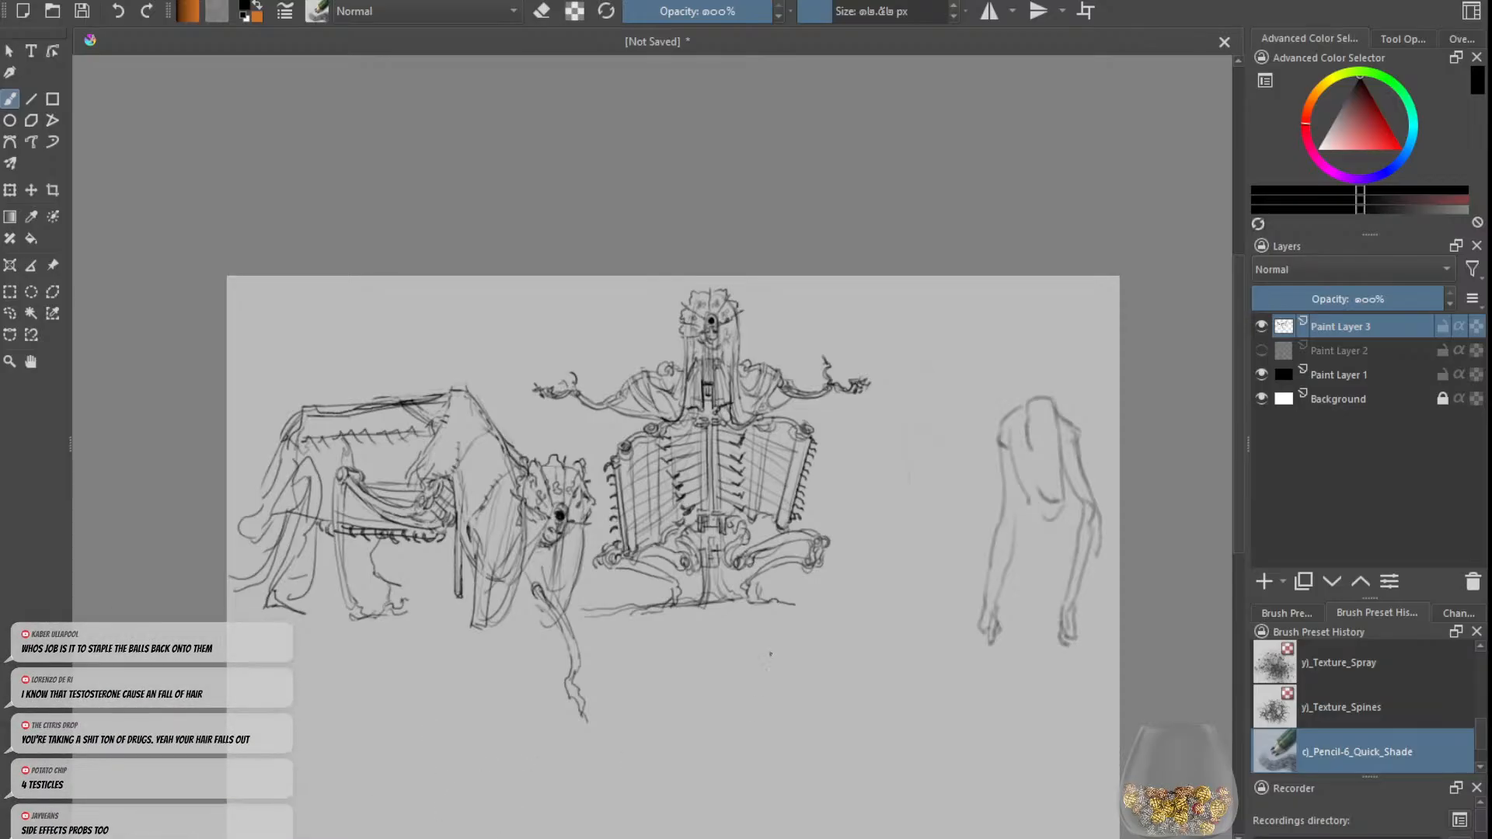
left_click_drag(757, 654, 771, 607)
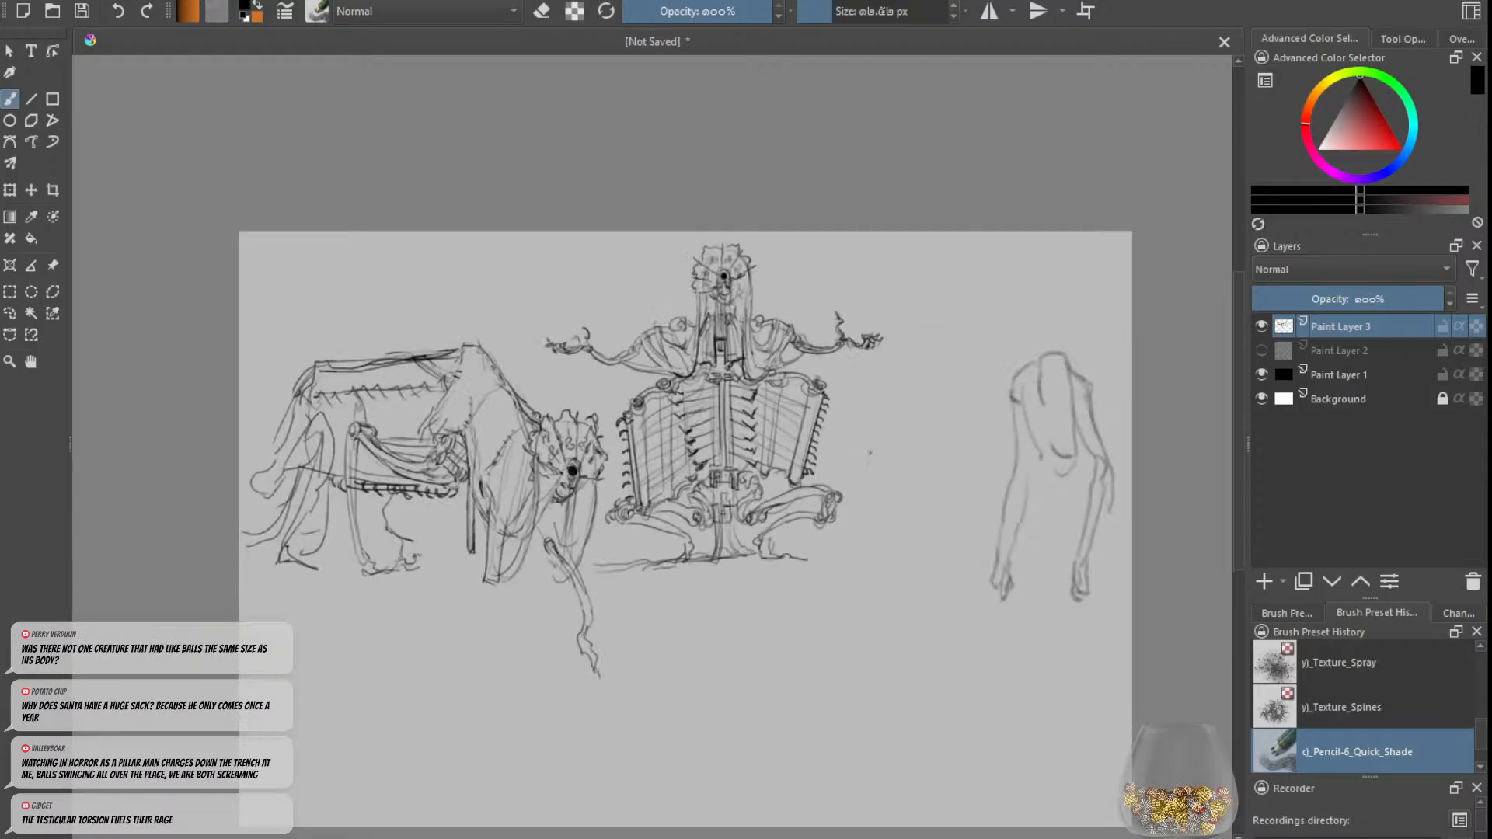
scroll(870, 452, "up", 2)
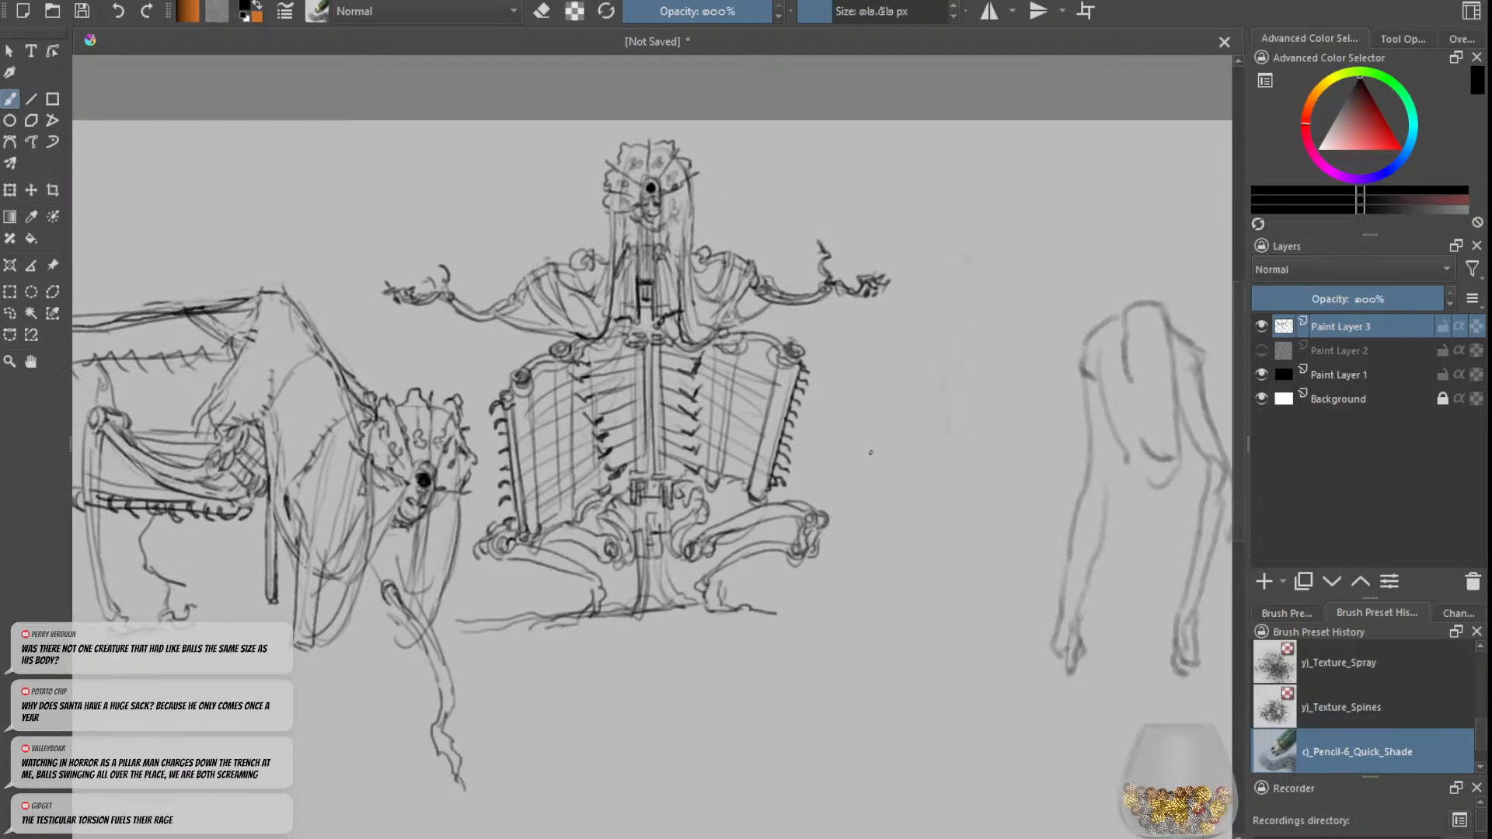
scroll(870, 453, "down", 2)
scroll(598, 398, "up", 2)
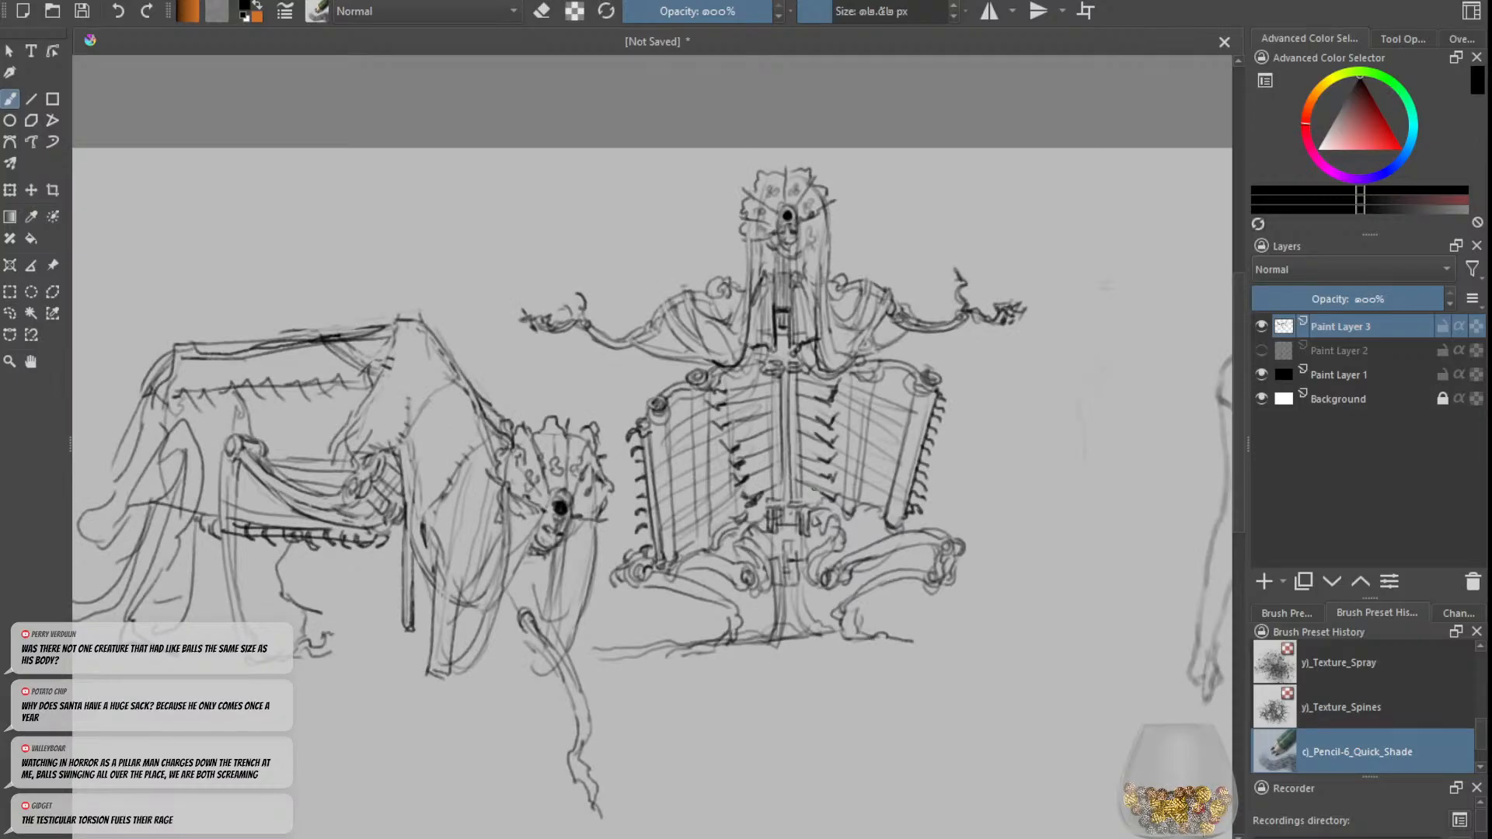
scroll(815, 497, "down", 2)
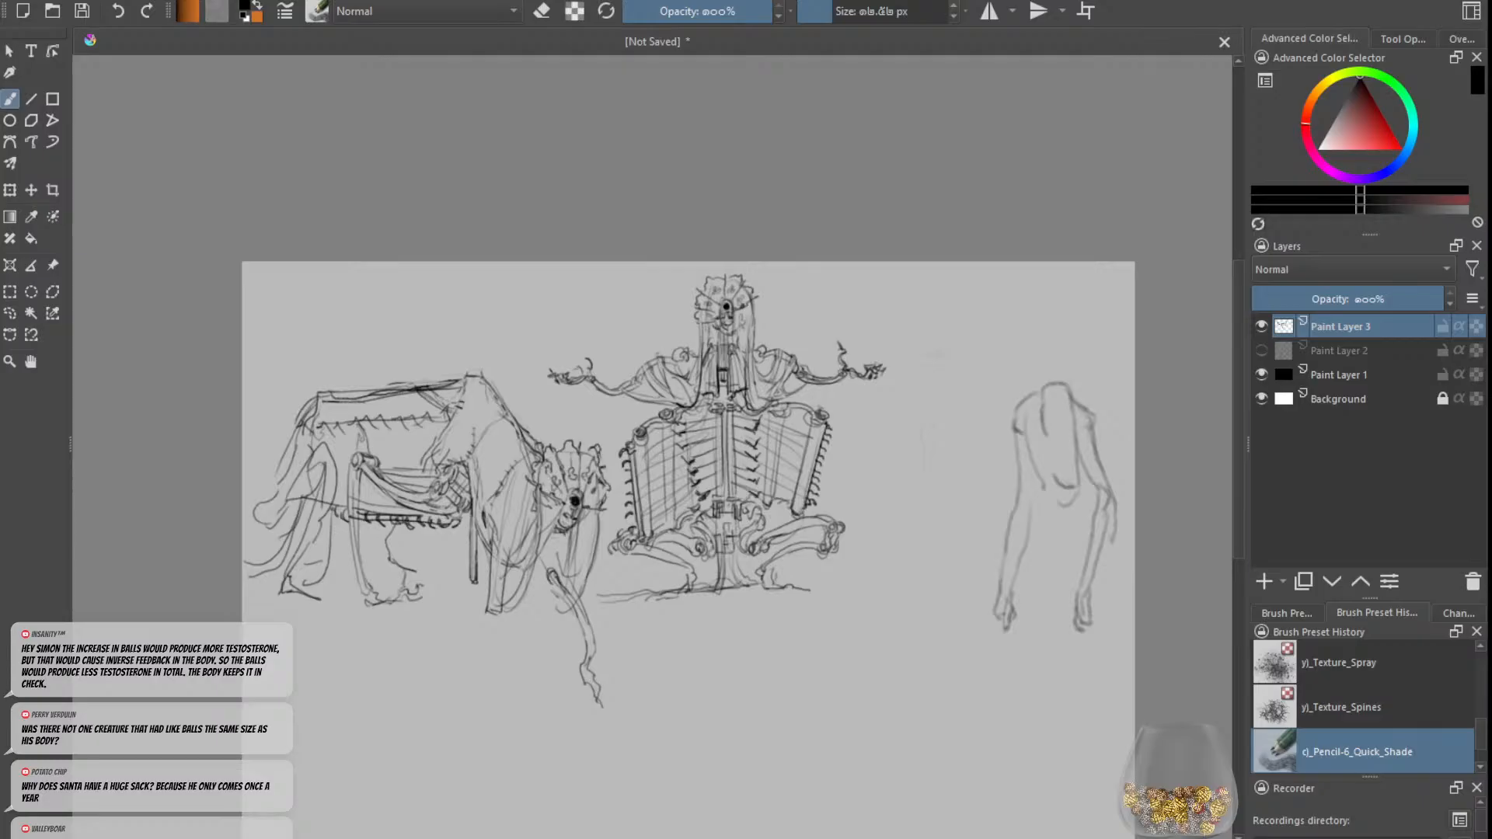
mouse_move(699, 467)
left_mouse_down()
mouse_move(748, 467)
mouse_move(695, 466)
left_mouse_up()
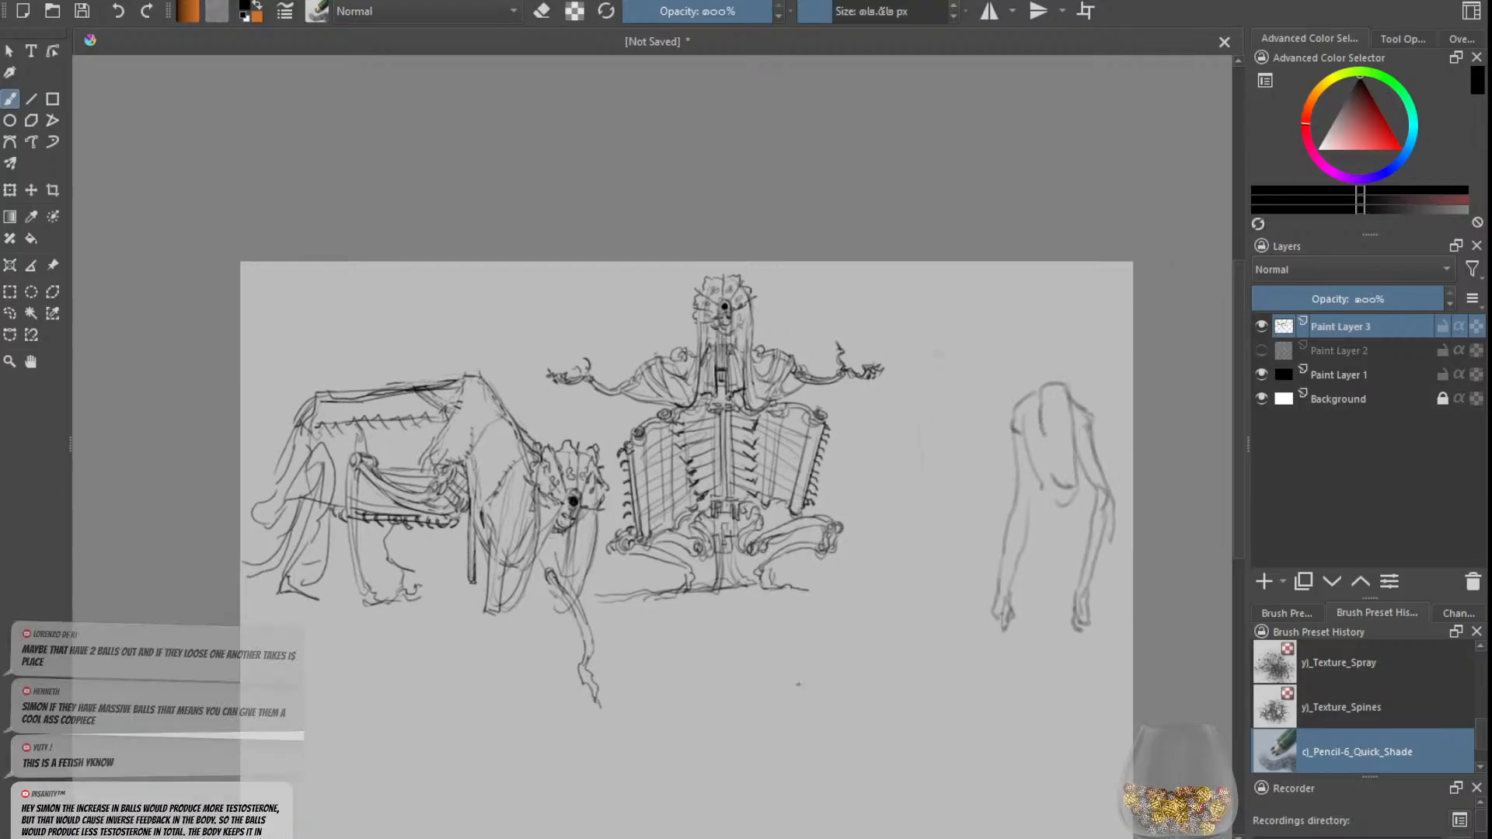
Step: Toggle the visibility of Paint Layer 3 off and on to check the canvas without the sketches
left_click(1262, 329)
left_click(1261, 327)
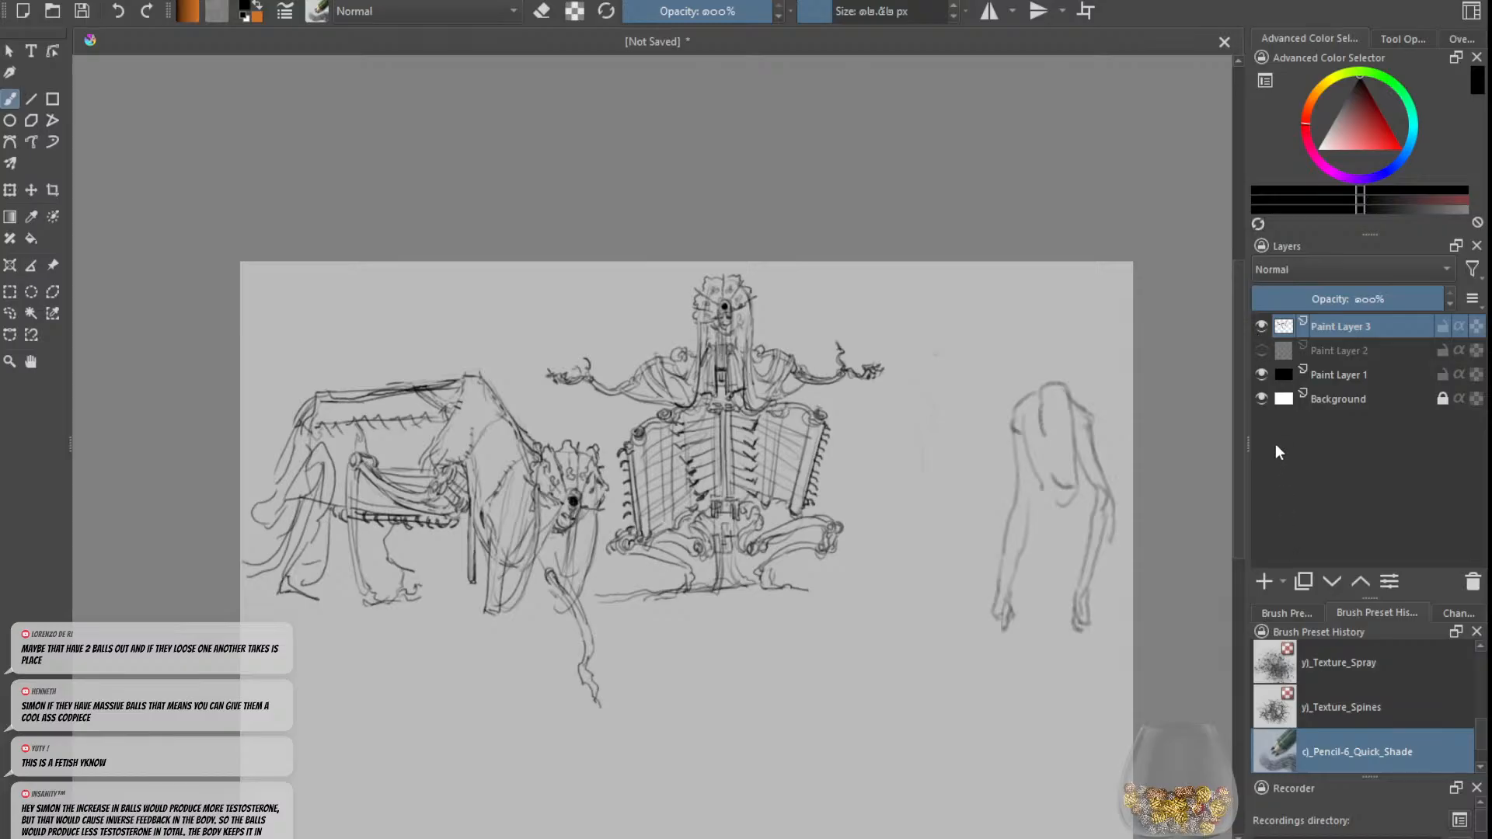
left_click(1260, 329)
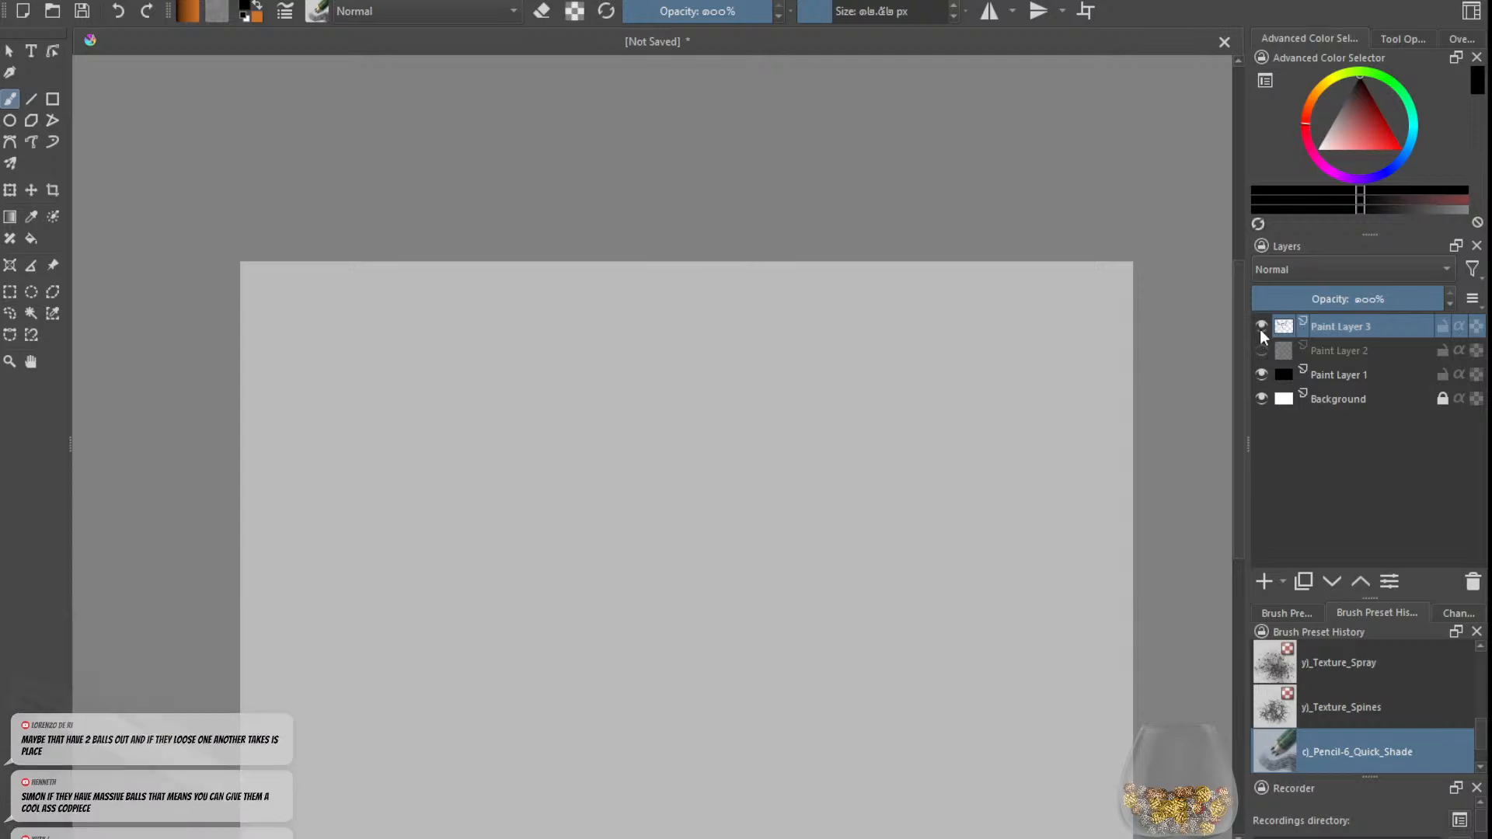
left_click(1260, 328)
left_click(1260, 329)
left_click(1260, 329)
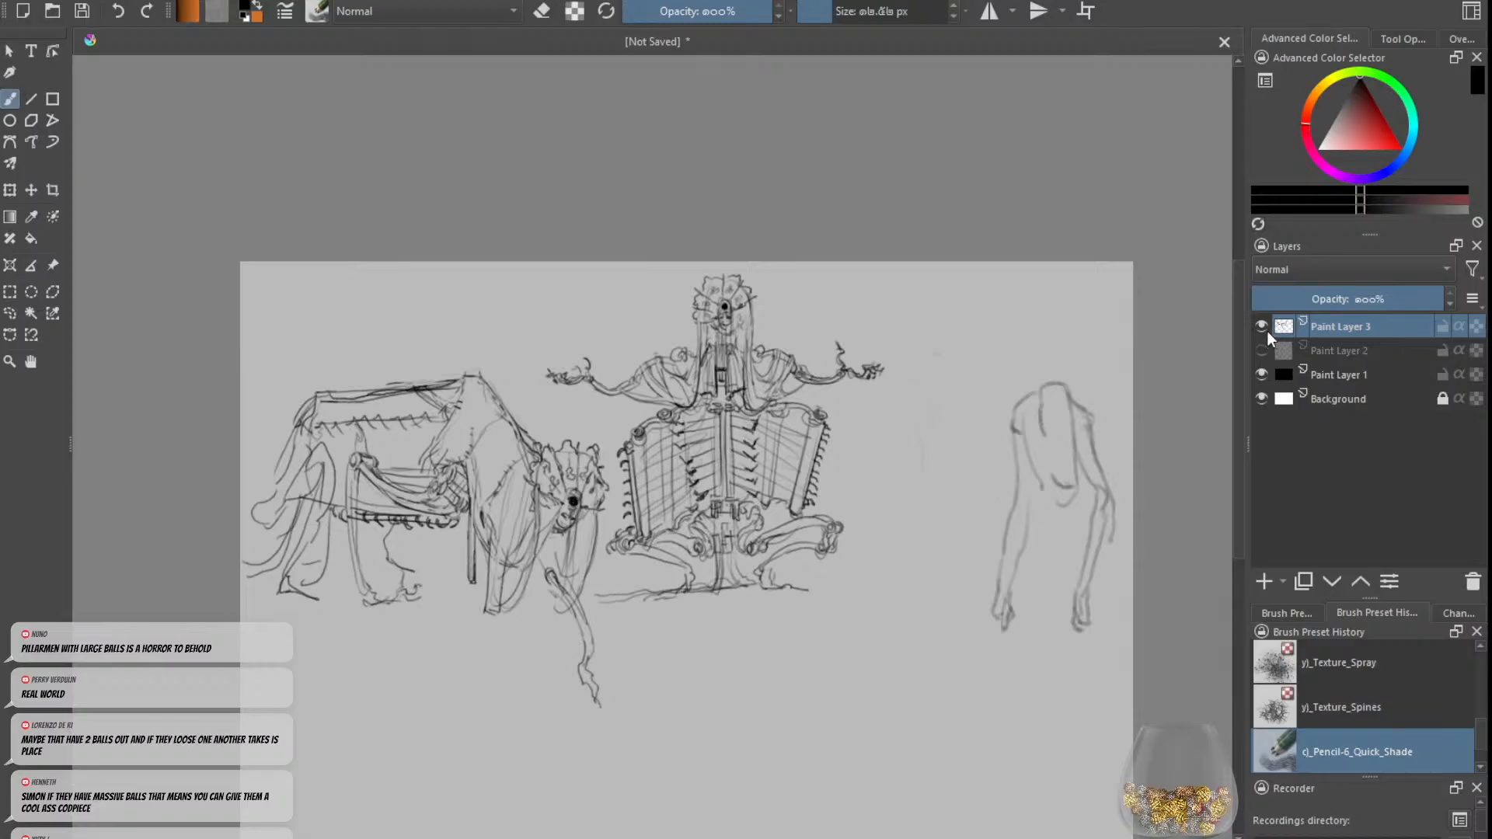
left_click(1259, 326)
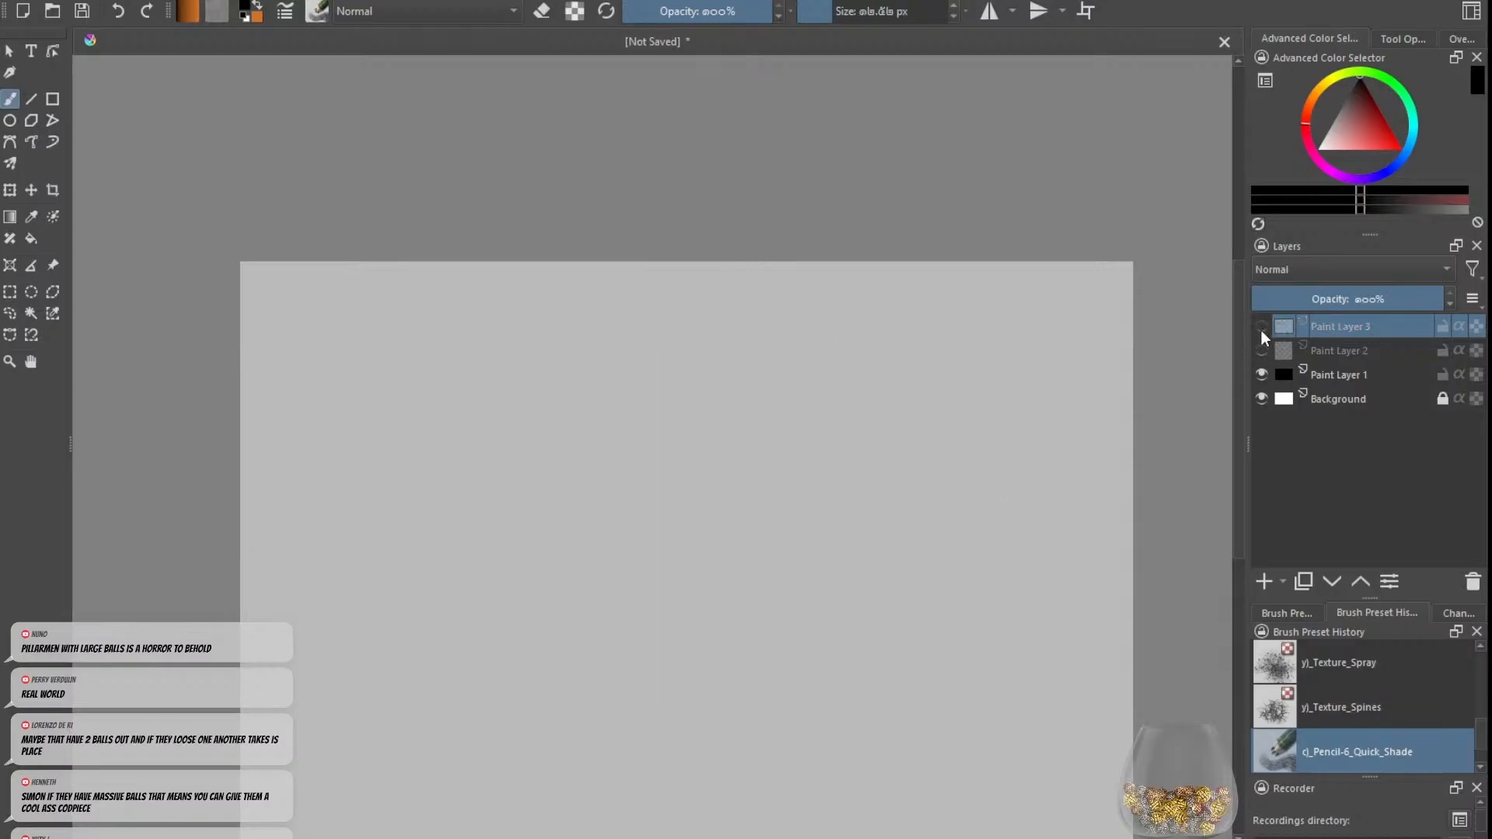
left_click(1260, 330)
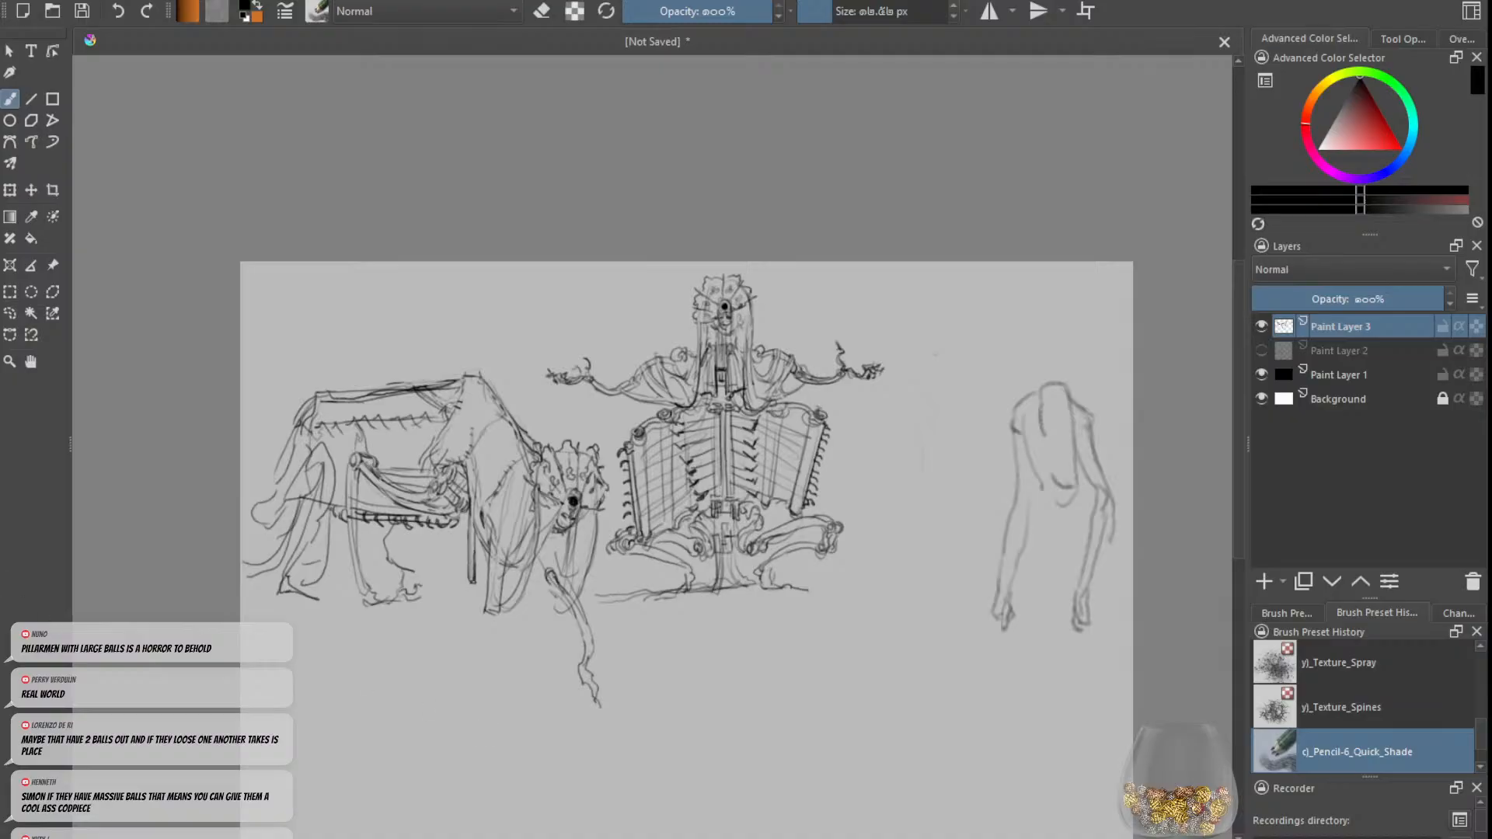
Step: Hide Paint Layer 3 with the existing sketches and add a new empty paint layer above it
scroll(406, 469, "up", 2)
scroll(658, 354, "down", 2)
scroll(668, 376, "up", 1)
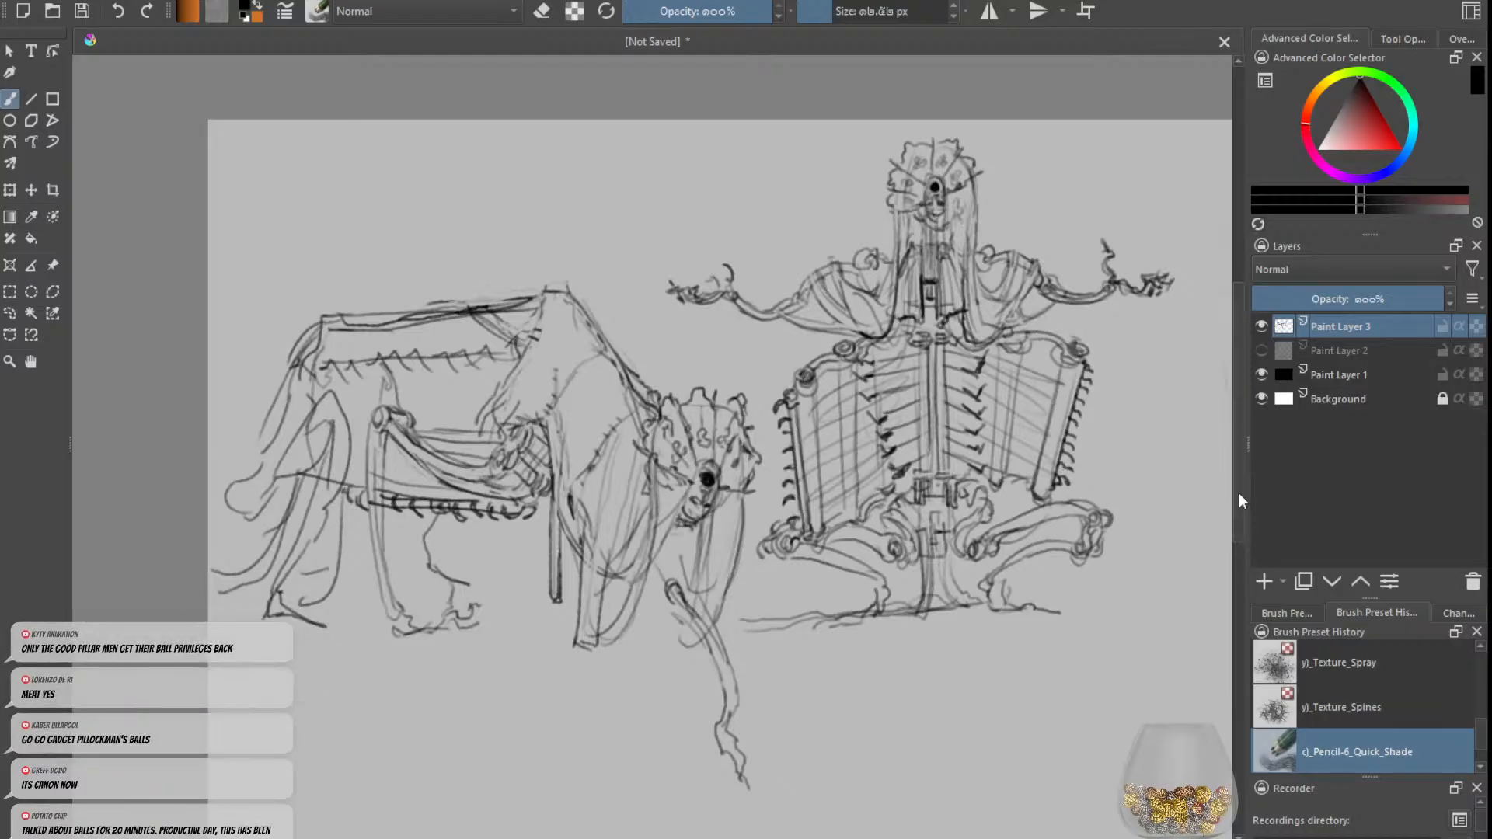
left_click(1261, 326)
left_click(1260, 351)
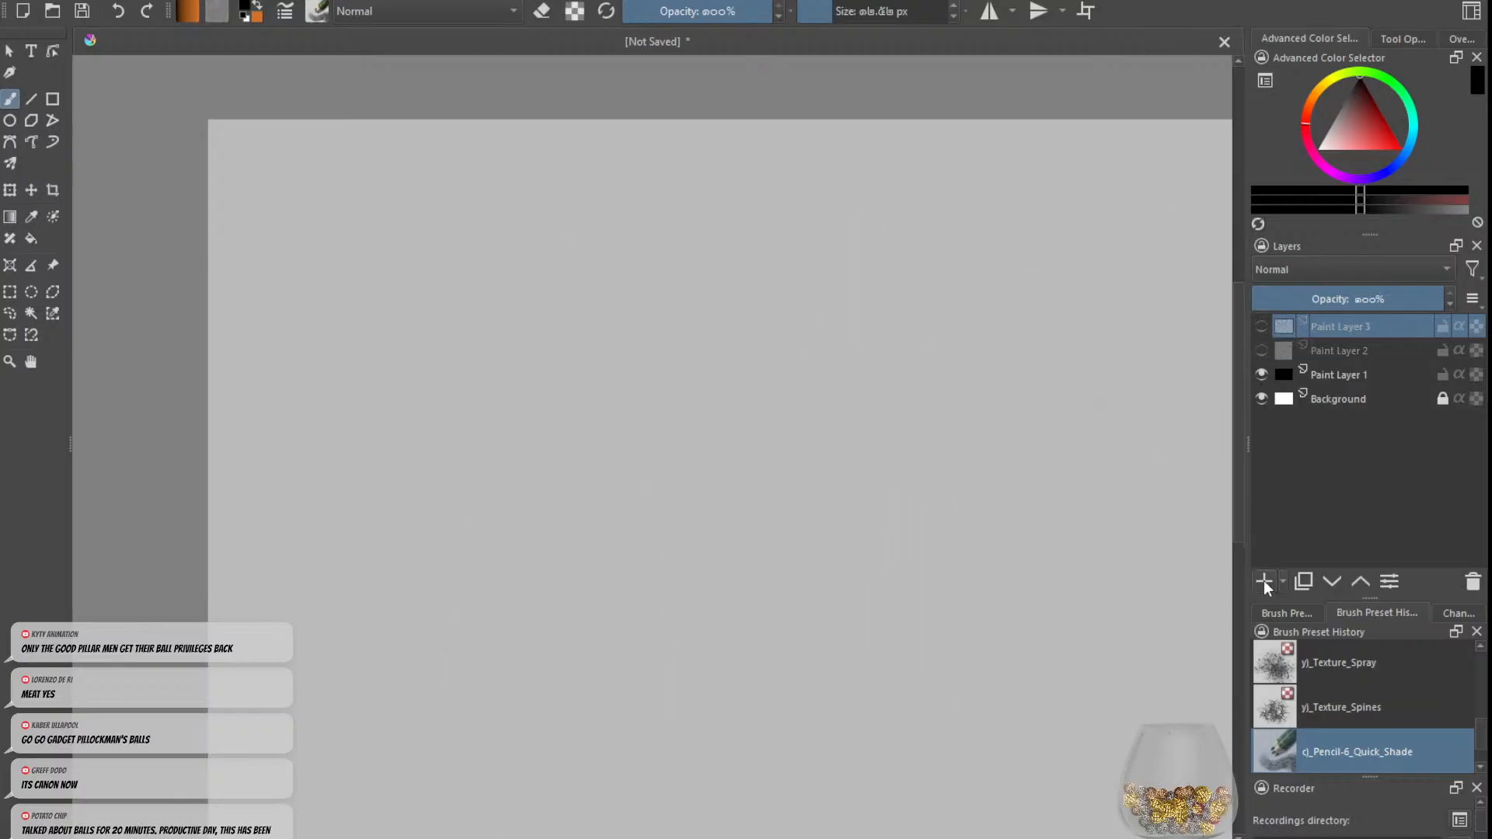
left_click(1263, 581)
scroll(644, 337, "down", 1)
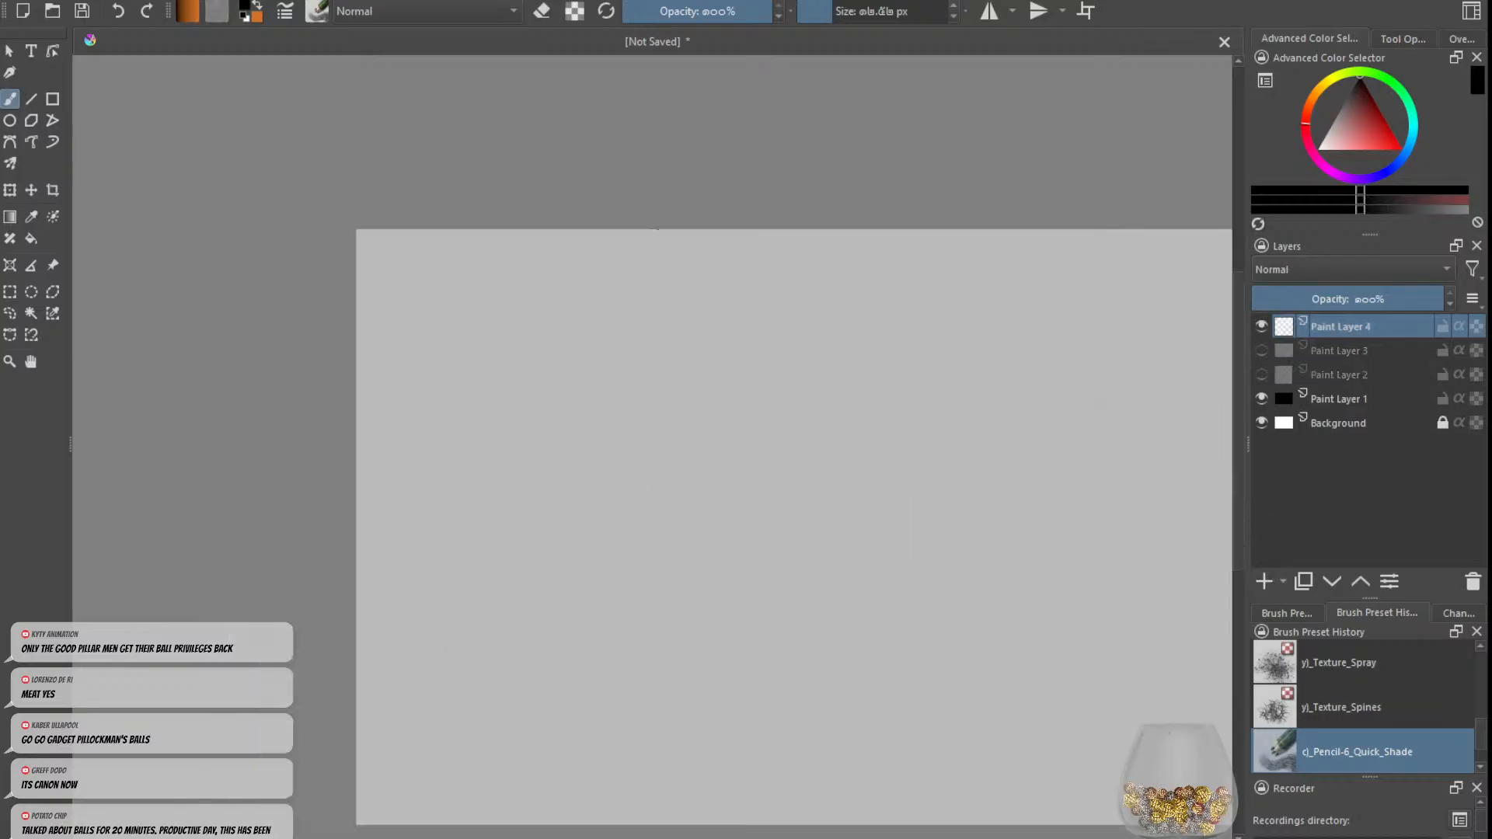
mouse_move(668, 276)
left_mouse_down()
mouse_move(683, 309)
mouse_move(664, 320)
mouse_move(671, 365)
left_mouse_up()
key("ctrl+z")
mouse_move(683, 272)
left_mouse_down()
mouse_move(698, 309)
mouse_move(697, 270)
left_mouse_up()
key("ctrl+z")
key("ctrl+z")
key("ctrl+z")
key("ctrl+z")
key("ctrl+z")
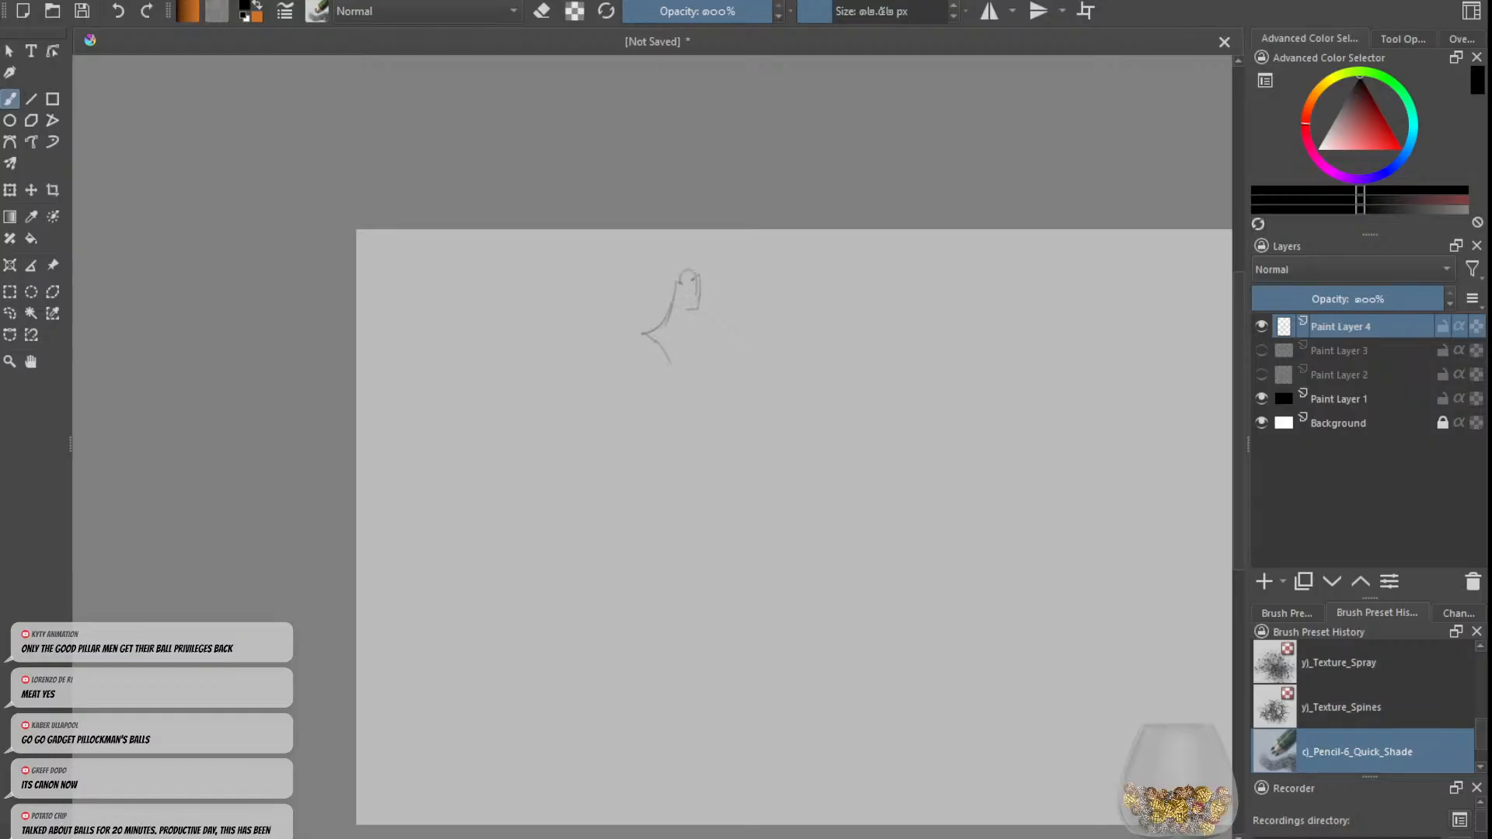
key("ctrl+z")
key("ctrl+z")
Step: Sketch a slim torso with curved rib lines and a small pelvis on the canvas's left half, undoing unwanted strokes
mouse_move(660, 428)
left_mouse_down()
mouse_move(651, 522)
mouse_move(668, 437)
mouse_move(677, 465)
mouse_move(671, 452)
mouse_move(680, 497)
mouse_move(673, 487)
mouse_move(665, 512)
mouse_move(643, 486)
left_mouse_up()
key("ctrl+z")
mouse_move(660, 493)
left_mouse_down()
mouse_move(678, 542)
mouse_move(678, 502)
mouse_move(672, 541)
mouse_move(646, 519)
mouse_move(638, 537)
mouse_move(682, 539)
left_mouse_up()
key("ctrl+z")
key("ctrl+z")
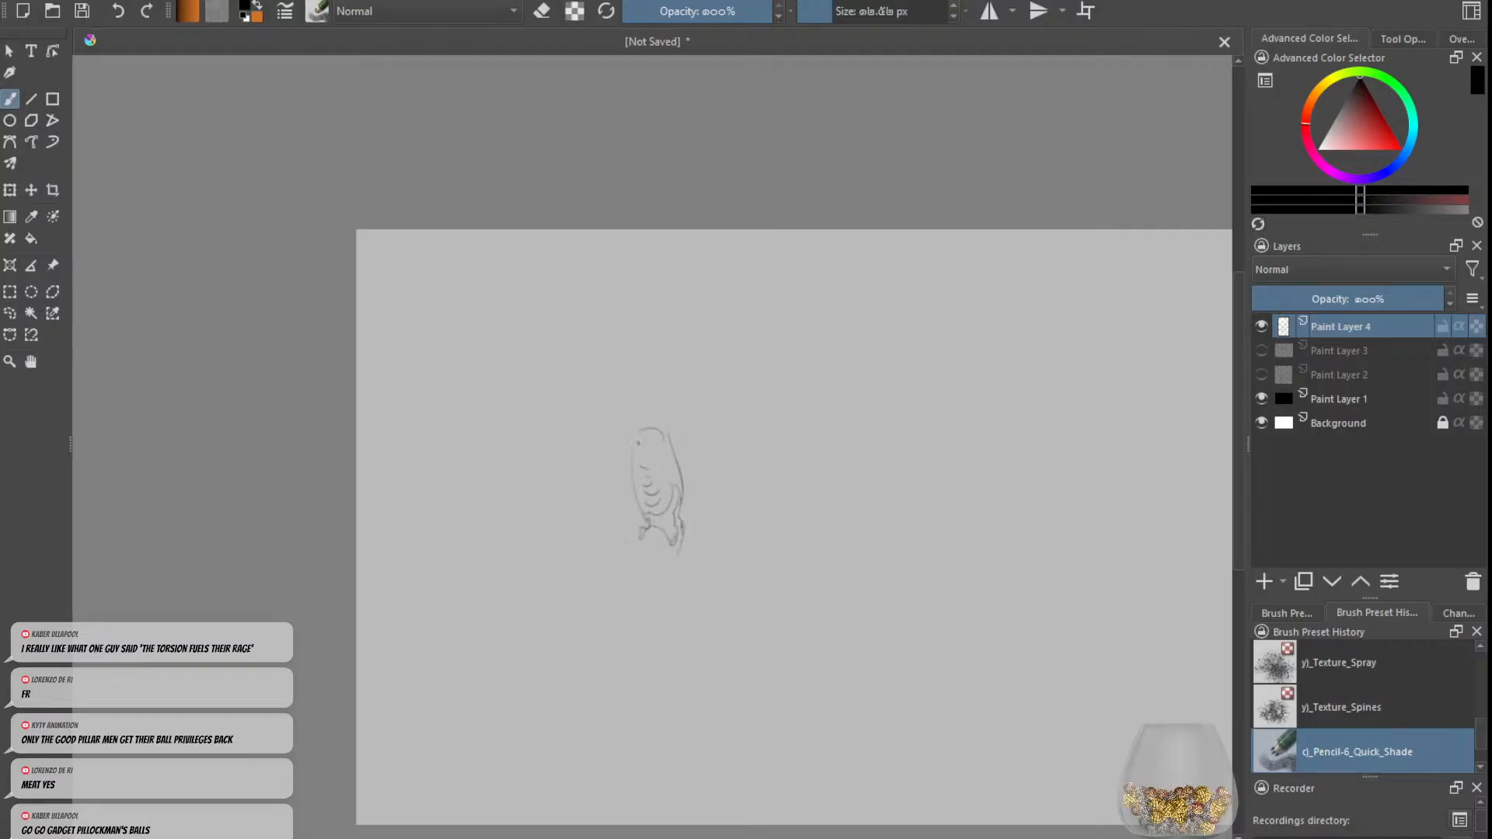
Step: Sketch a long neck with a blocky head stub, sloping shoulders and two thin arms hanging beside the torso
mouse_move(666, 431)
left_mouse_down()
mouse_move(680, 442)
mouse_move(657, 392)
mouse_move(652, 407)
mouse_move(672, 412)
mouse_move(610, 465)
mouse_move(595, 520)
left_mouse_up()
key("ctrl+z")
left_click_drag(617, 462, 609, 547)
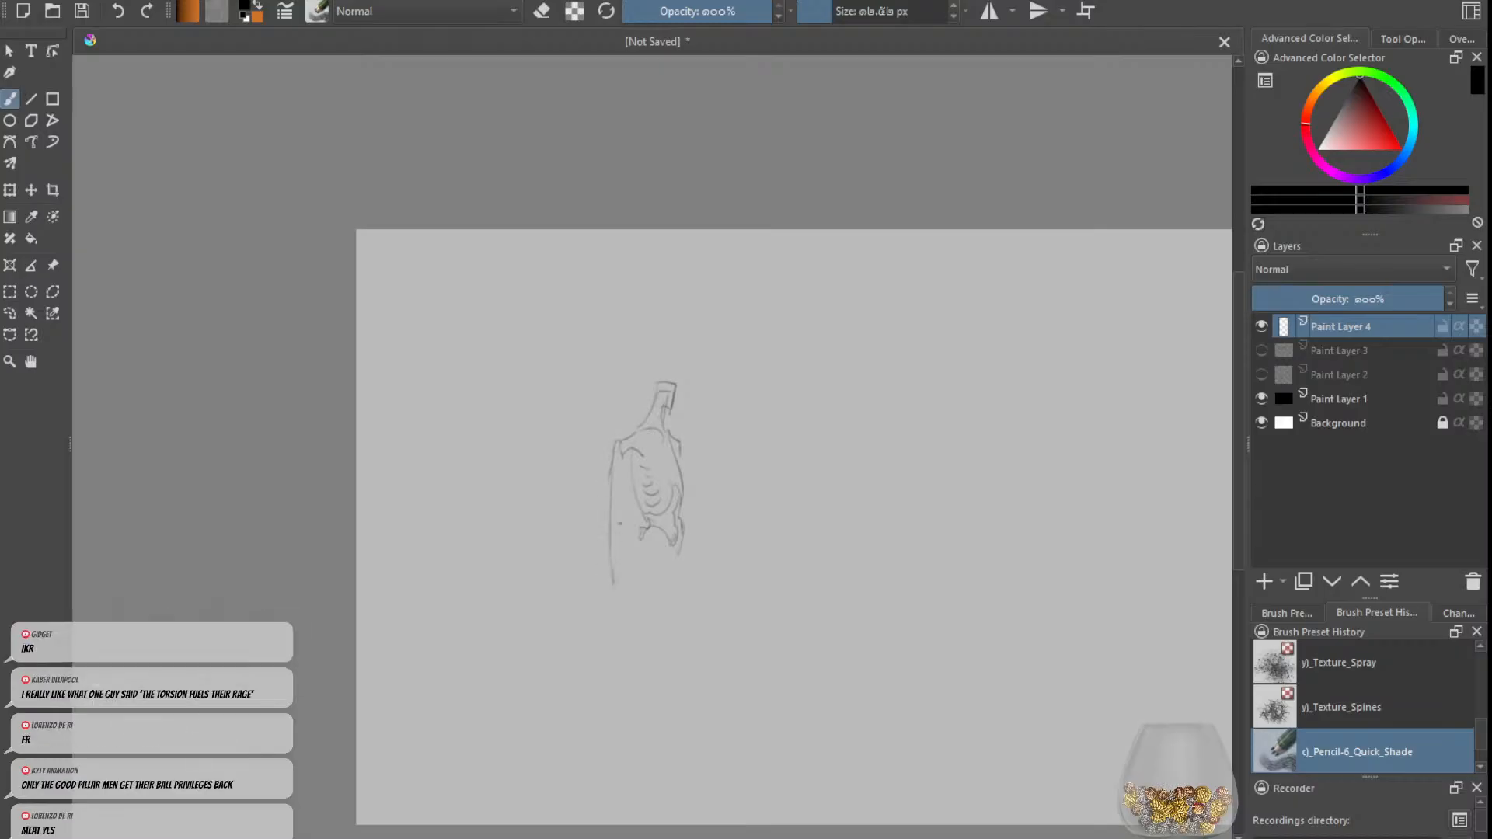
left_click_drag(631, 471, 622, 552)
left_click_drag(626, 605, 633, 622)
left_click_drag(686, 480, 704, 597)
Step: Sketch the figure's thighs and the right-hand lower leg and foot, undoing unwanted strokes
left_click_drag(691, 536, 683, 634)
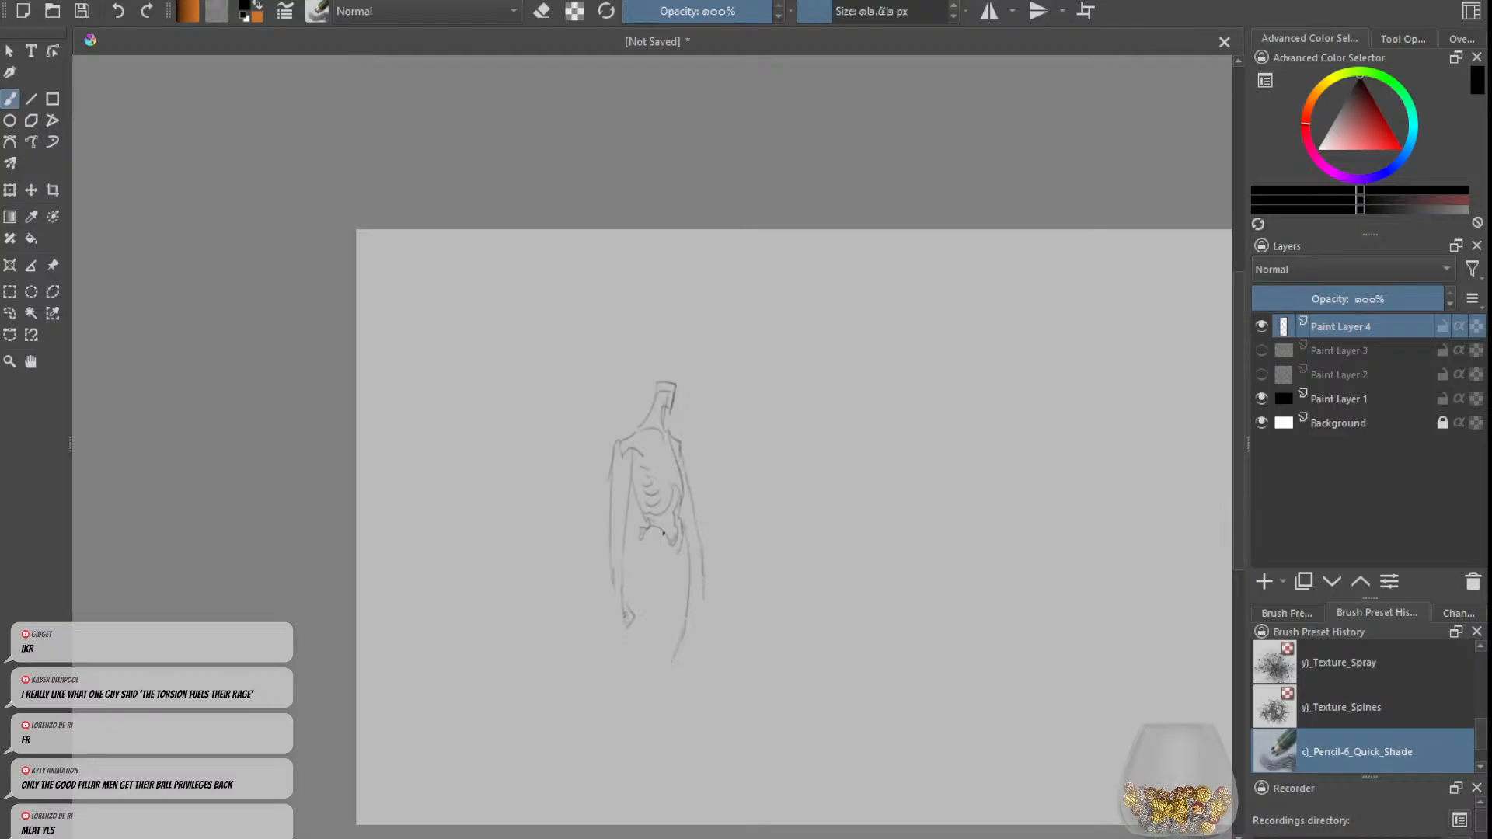
left_click_drag(658, 575, 631, 678)
key("ctrl+z")
left_click_drag(657, 606, 629, 687)
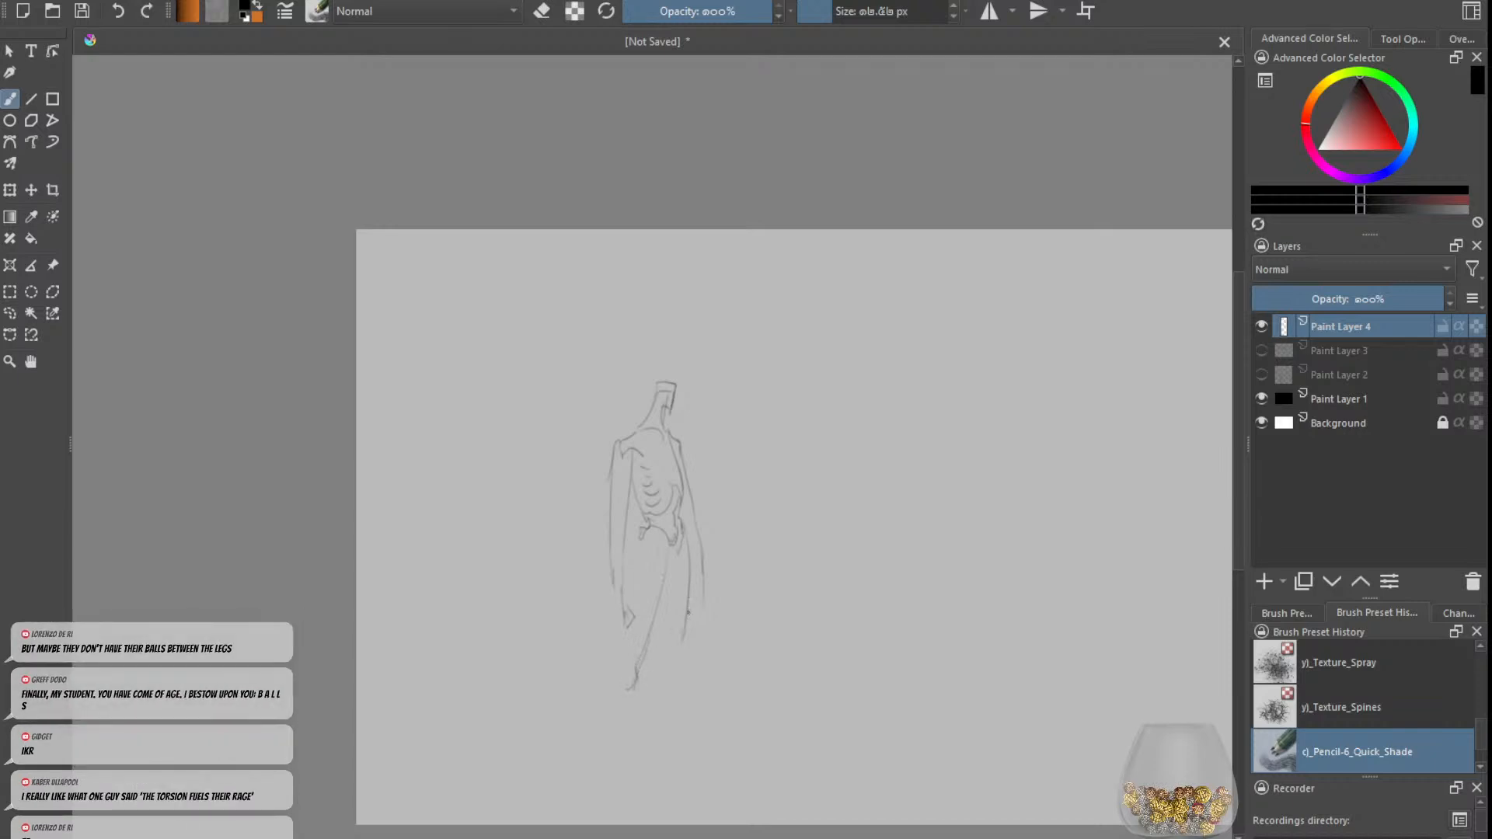
left_click_drag(684, 628, 668, 662)
left_click_drag(665, 597, 662, 759)
key("ctrl+z")
mouse_move(670, 673)
left_mouse_down()
mouse_move(652, 713)
mouse_move(666, 748)
mouse_move(688, 752)
left_mouse_up()
key("ctrl+z")
Step: Sketch the left-hand knee, shin and foot, and clean up the right-hand ankle
mouse_move(622, 650)
left_mouse_down()
mouse_move(616, 676)
mouse_move(629, 644)
left_mouse_up()
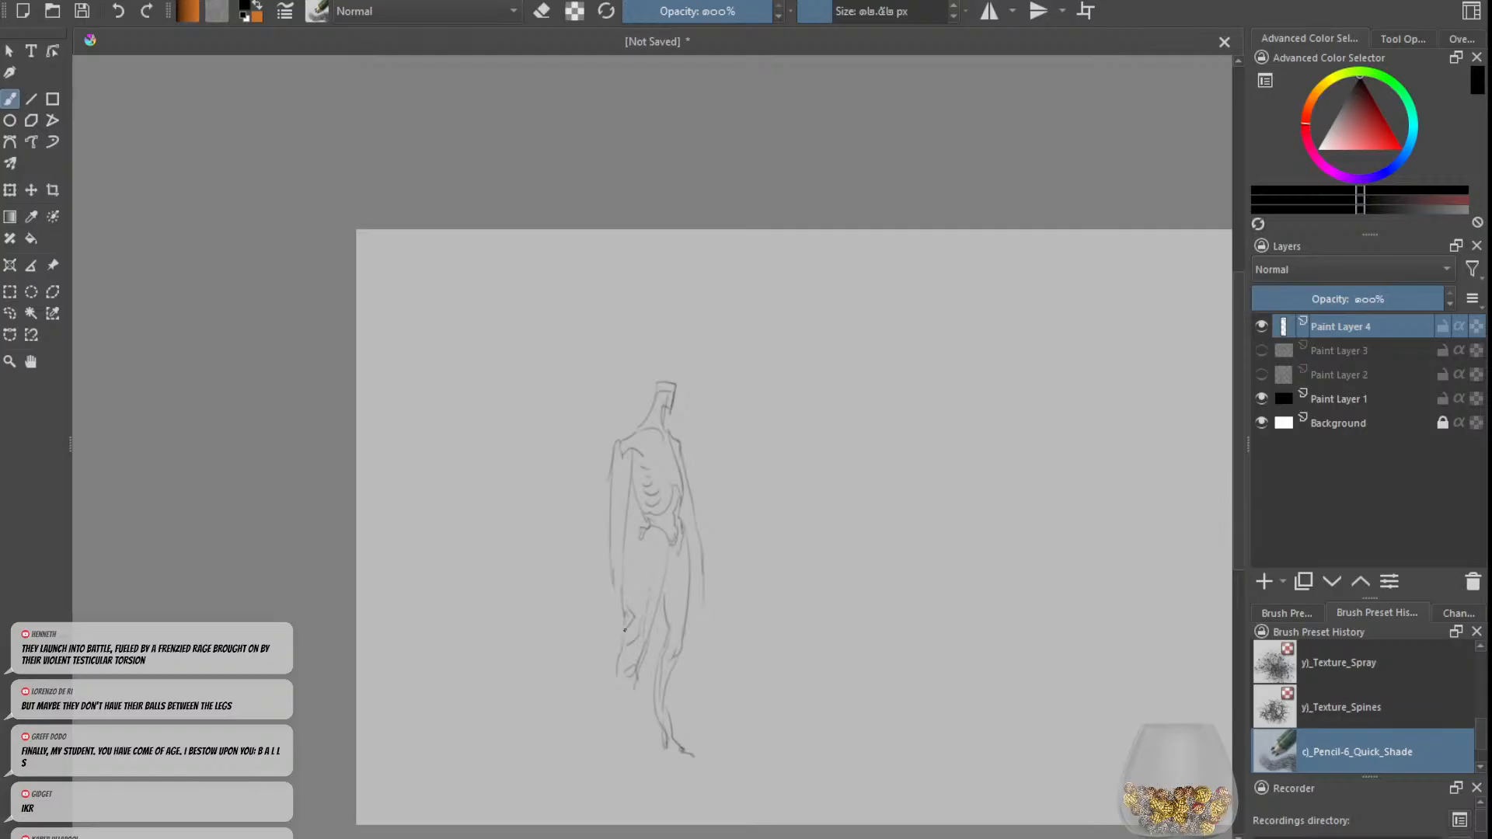
left_click_drag(609, 698, 608, 725)
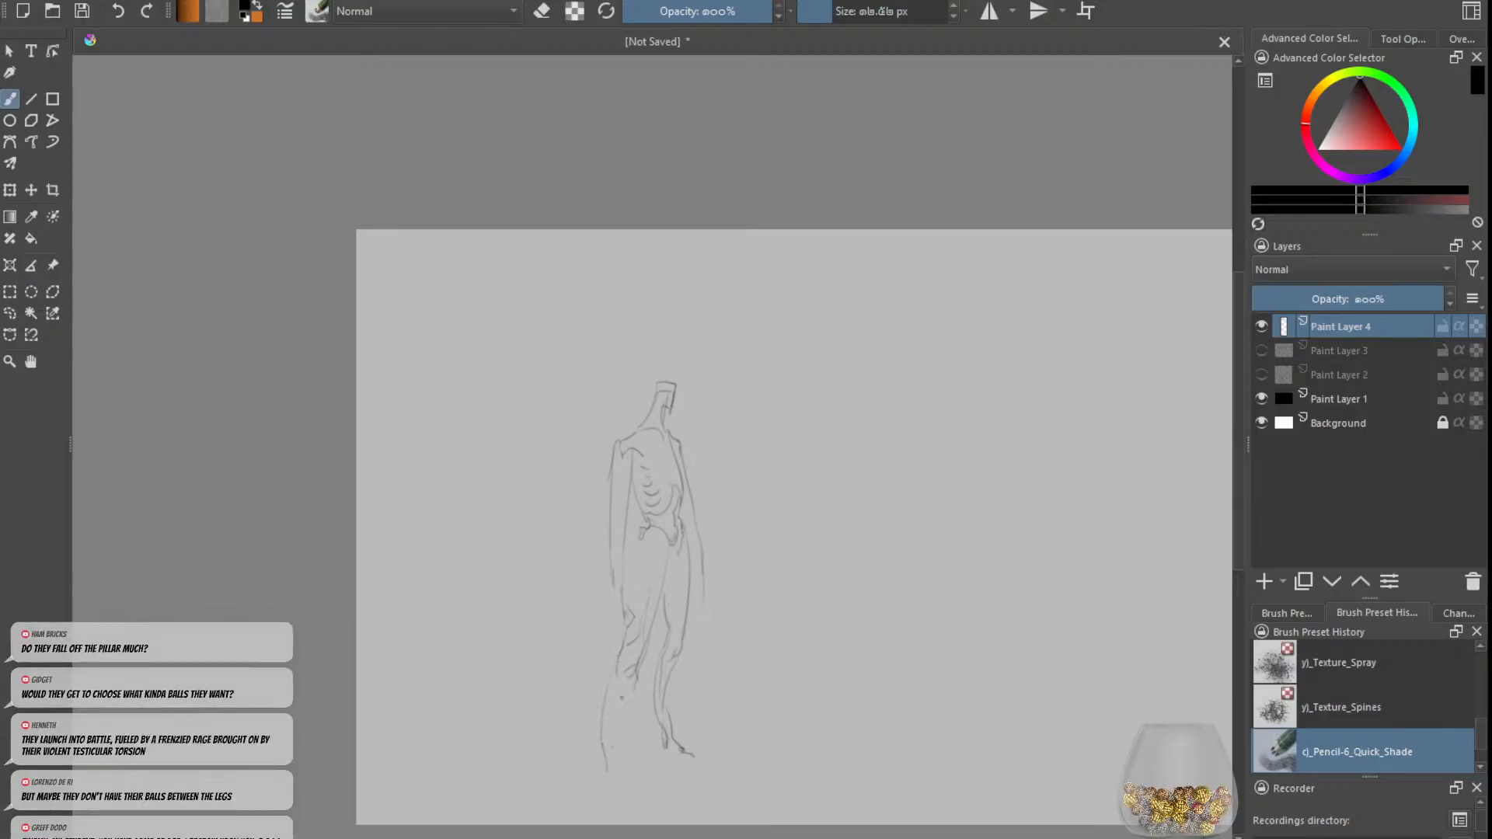
left_click_drag(615, 713, 612, 760)
key("e")
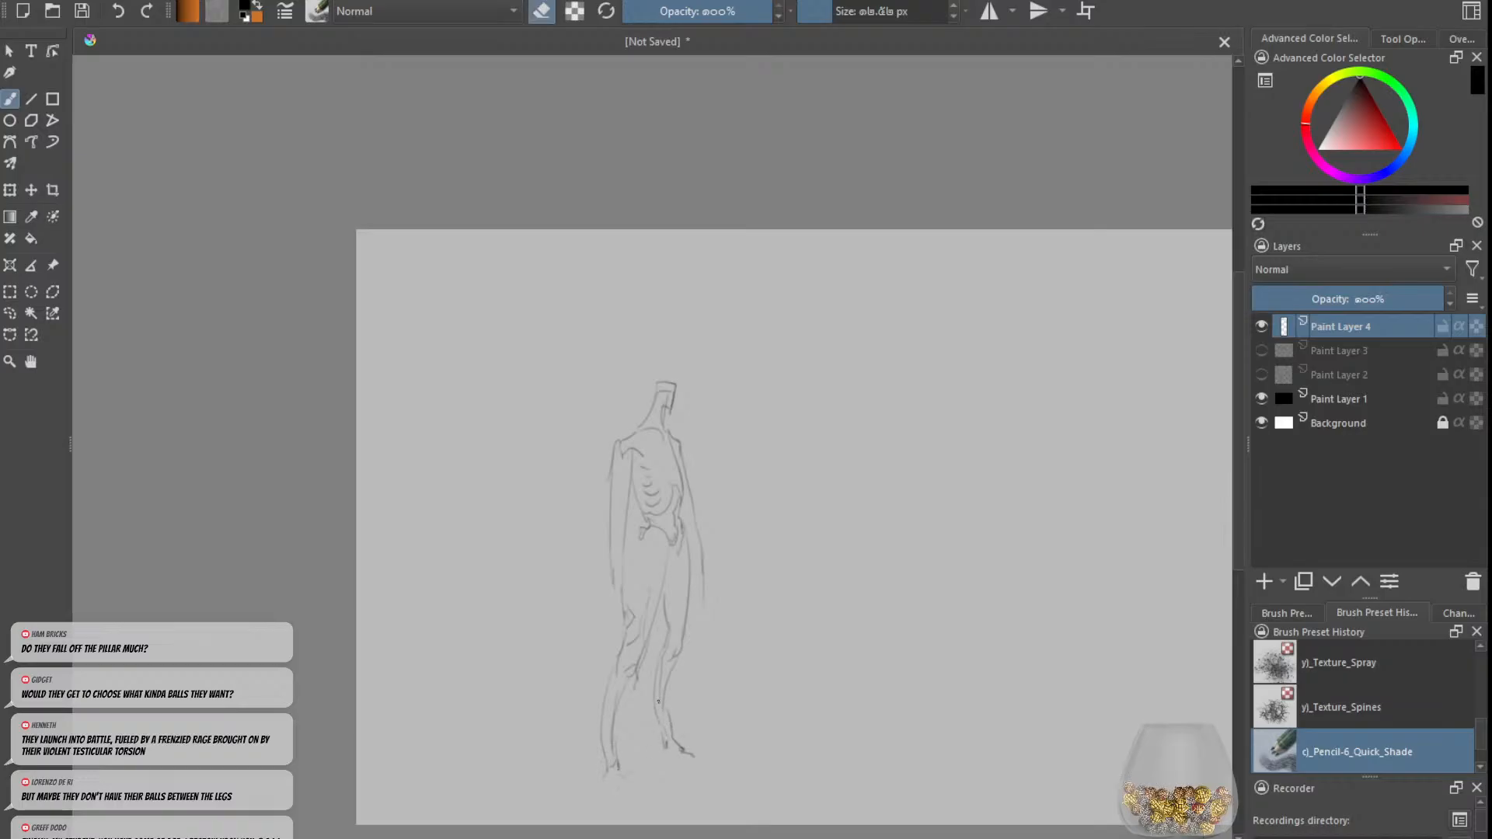
key("e")
left_click_drag(678, 708, 666, 739)
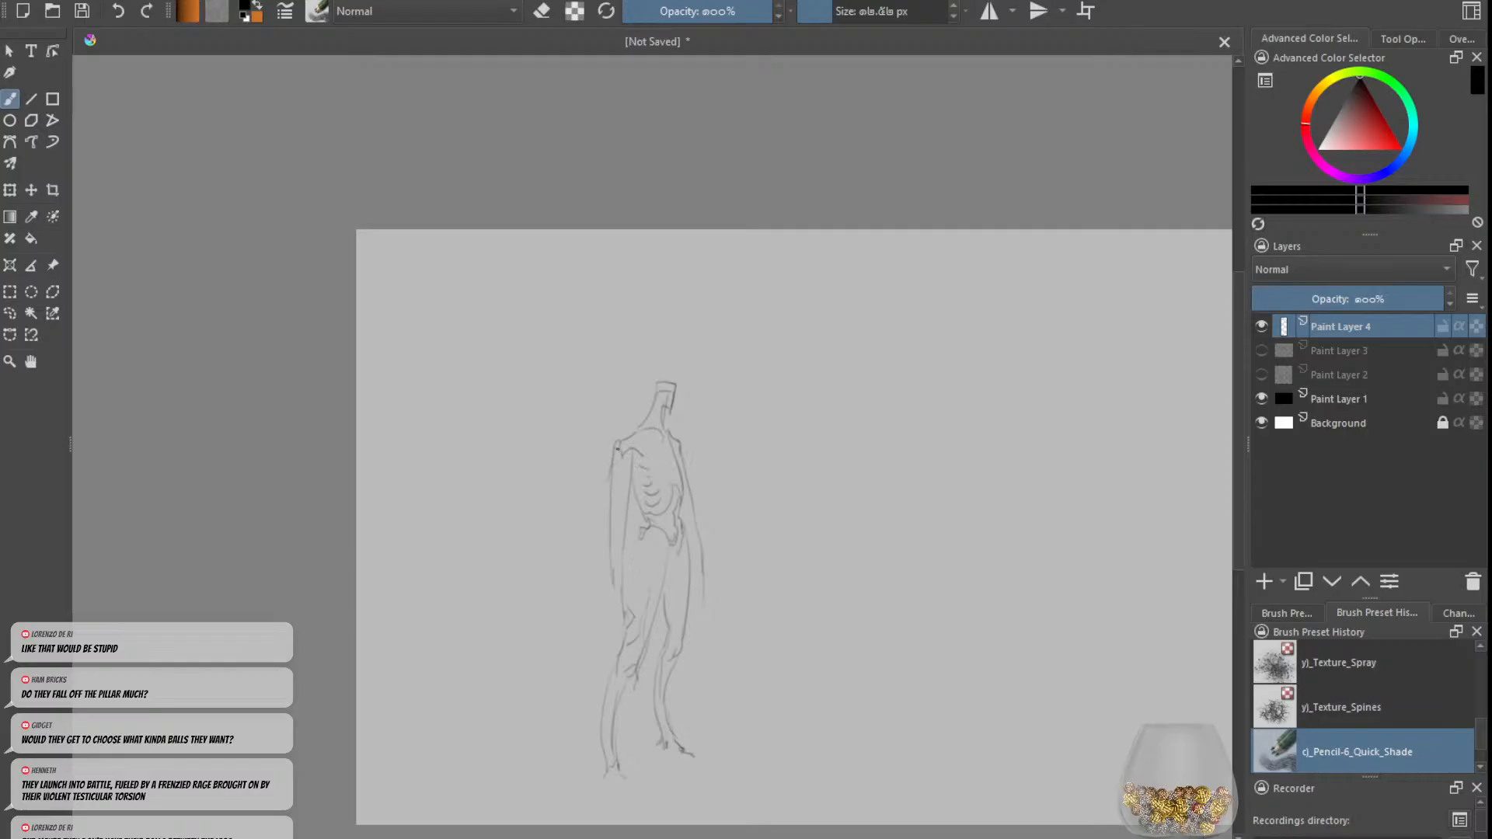
Step: Darken the figure's collarbones and shoulder joints with short contour strokes, undoing unwanted ones
left_click_drag(614, 448, 606, 516)
key("ctrl+z")
key("ctrl+z")
mouse_move(633, 448)
left_mouse_down()
mouse_move(625, 463)
mouse_move(656, 434)
mouse_move(662, 466)
mouse_move(676, 463)
left_mouse_up()
key("ctrl+z")
key("ctrl+z")
key("ctrl+z")
key("ctrl+z")
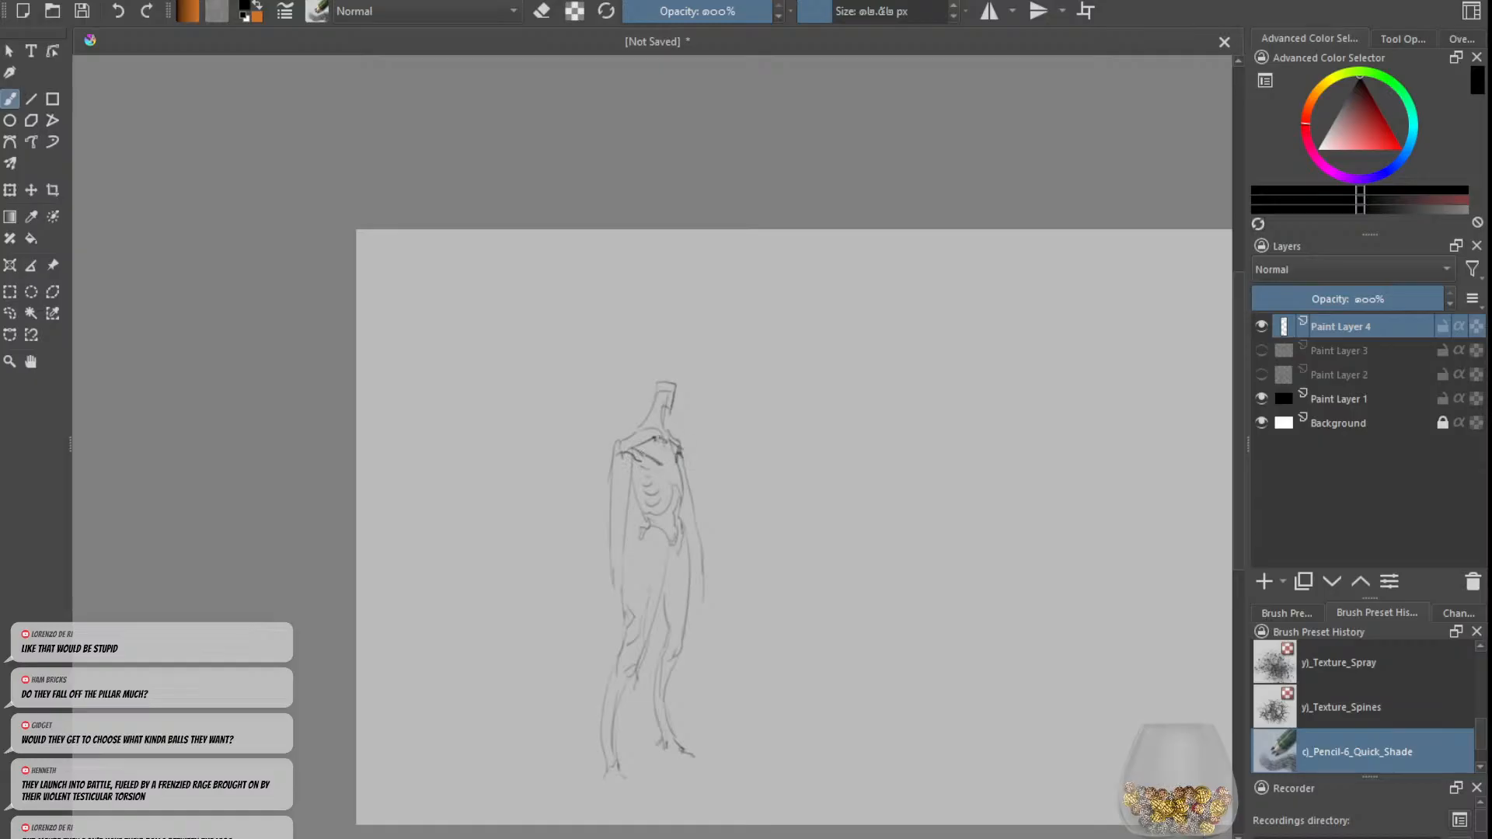
Step: Add tendon lines from the neck down to the collarbones and left-hand shoulder, erasing and undoing stray marks
key("e")
key("e")
key("e")
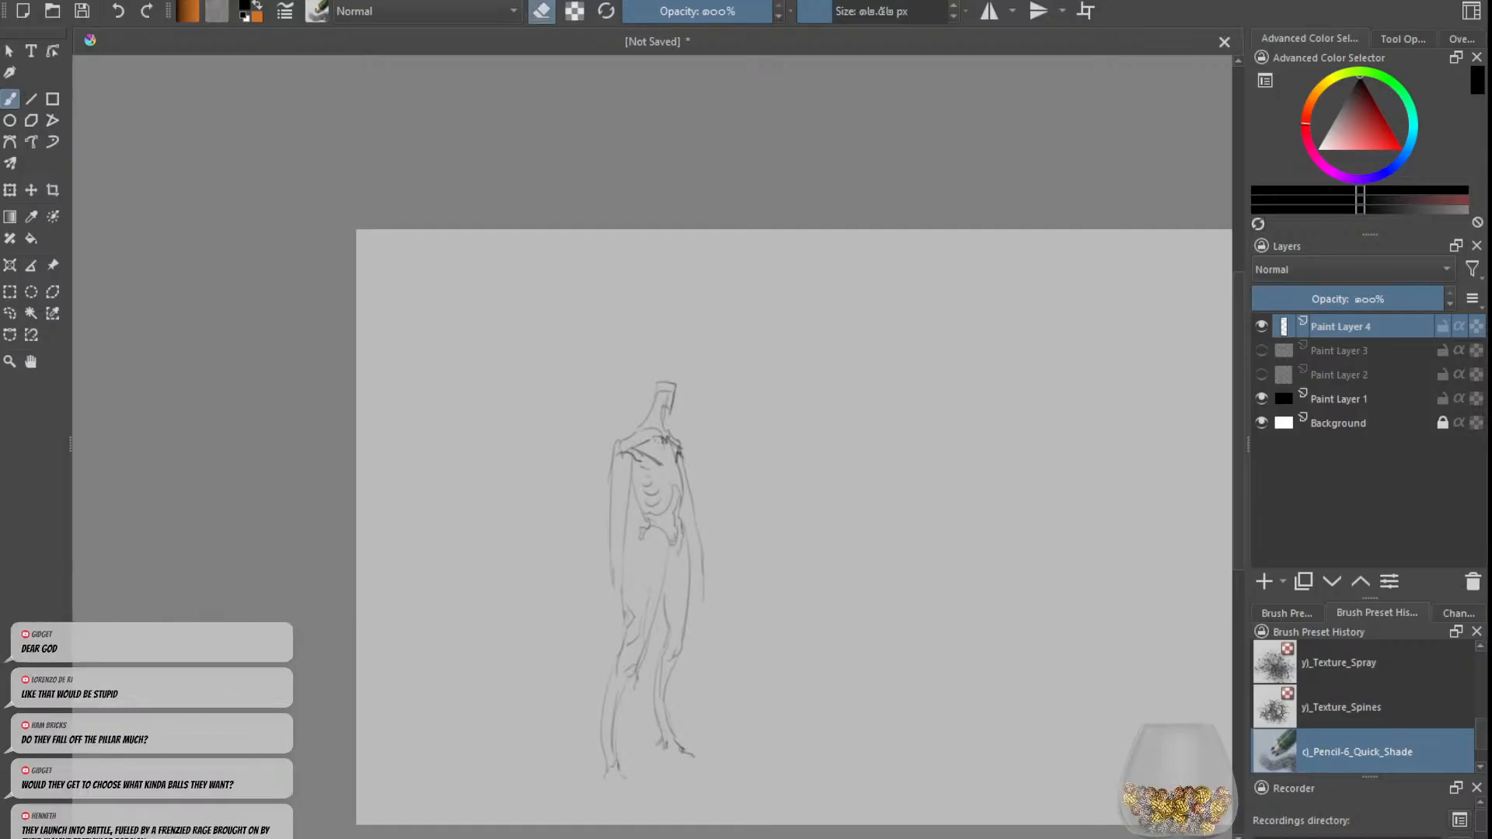
key("e")
key("ctrl+z")
key("ctrl+z")
mouse_move(611, 445)
left_mouse_down()
mouse_move(614, 474)
mouse_move(661, 405)
mouse_move(616, 445)
left_mouse_up()
key("ctrl+z")
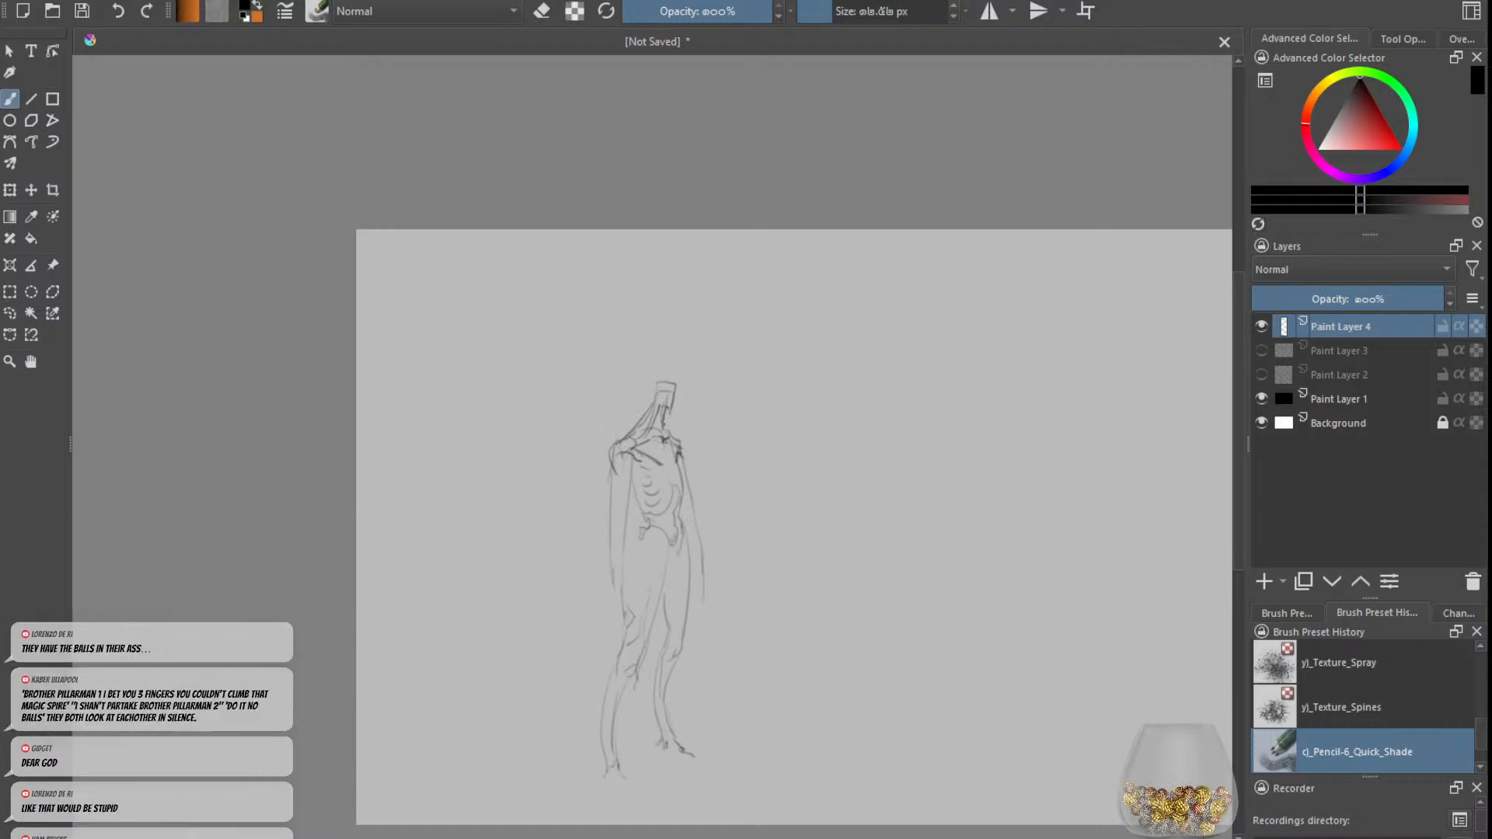
Step: Define the left-hand upper arm with muscle contours down to the elbow, erasing stray lines
key("e")
key("e")
left_click_drag(607, 475, 618, 527)
key("e")
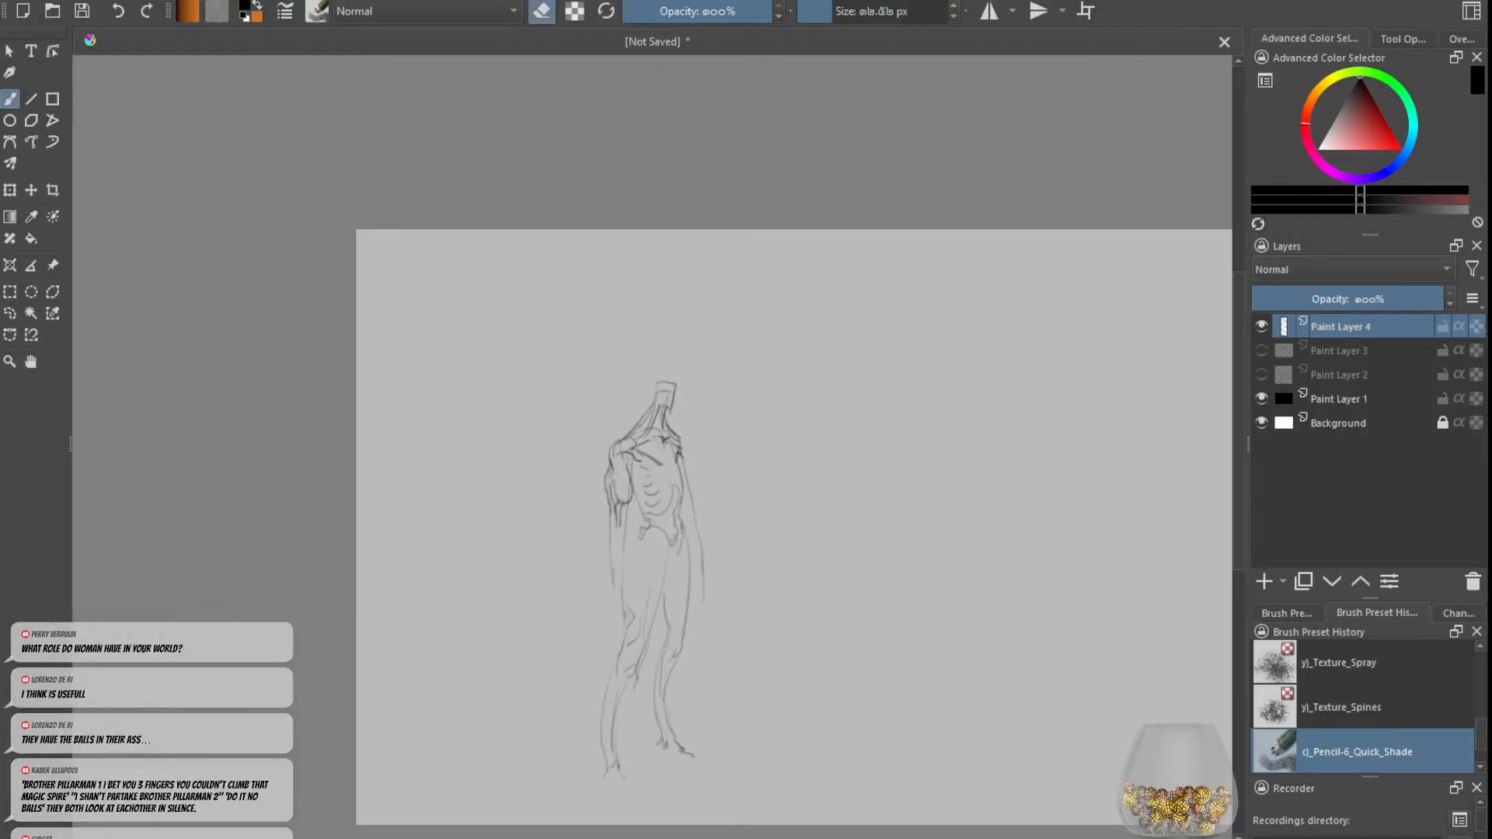
Step: Refine the left-hand elbow and inner upper arm with dark tendon strokes, erasing excess along the outer edge
key("e")
left_click_drag(626, 502, 617, 534)
key("ctrl+z")
key("e")
key("e")
mouse_move(631, 461)
left_mouse_down()
mouse_move(626, 503)
mouse_move(633, 481)
left_mouse_up()
key("ctrl+z")
key("ctrl+z")
key("e")
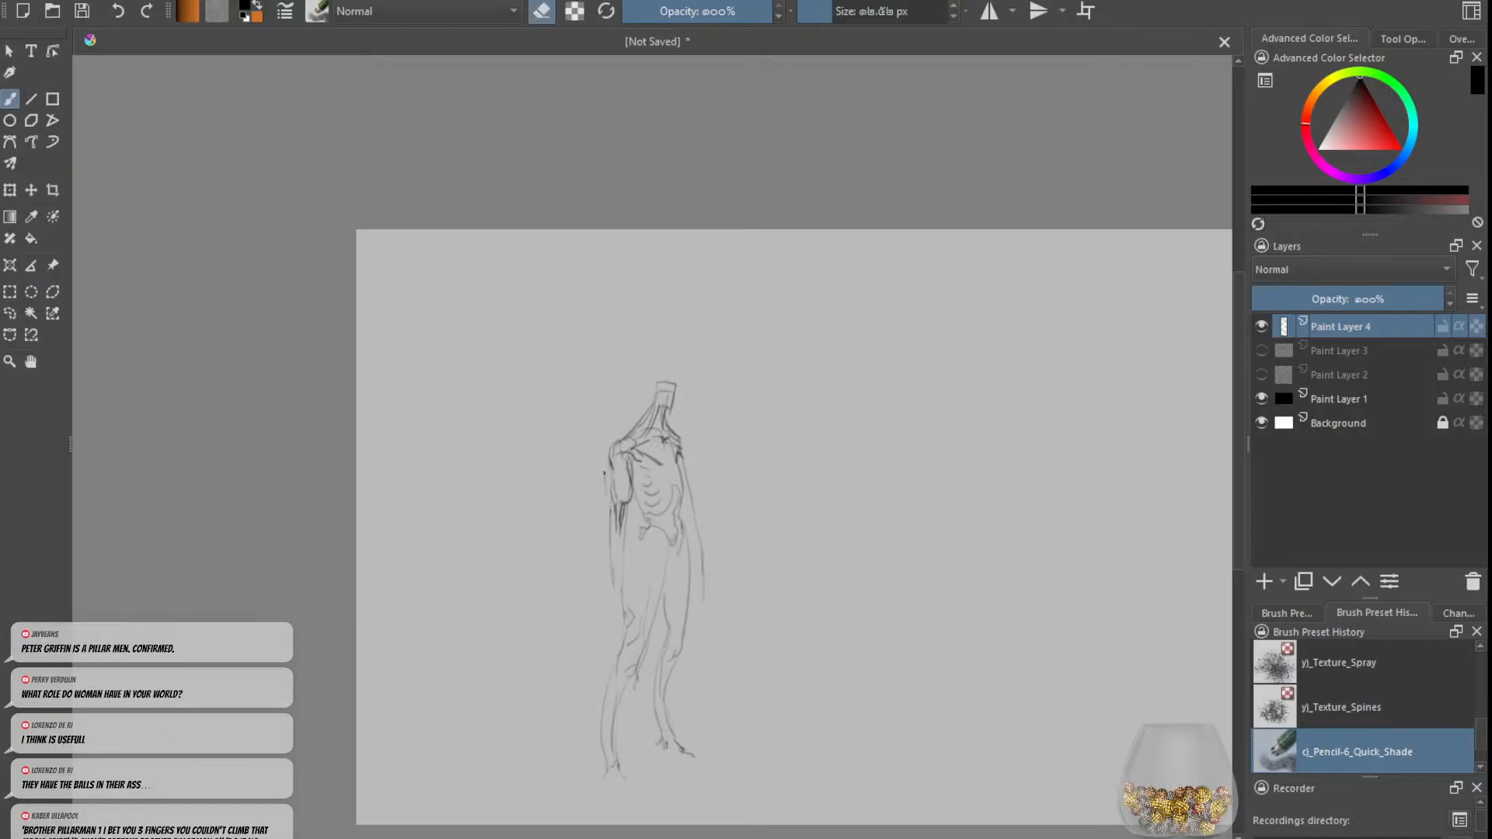
key("e")
key("minus")
key("plus")
scroll(653, 447, "right", 3)
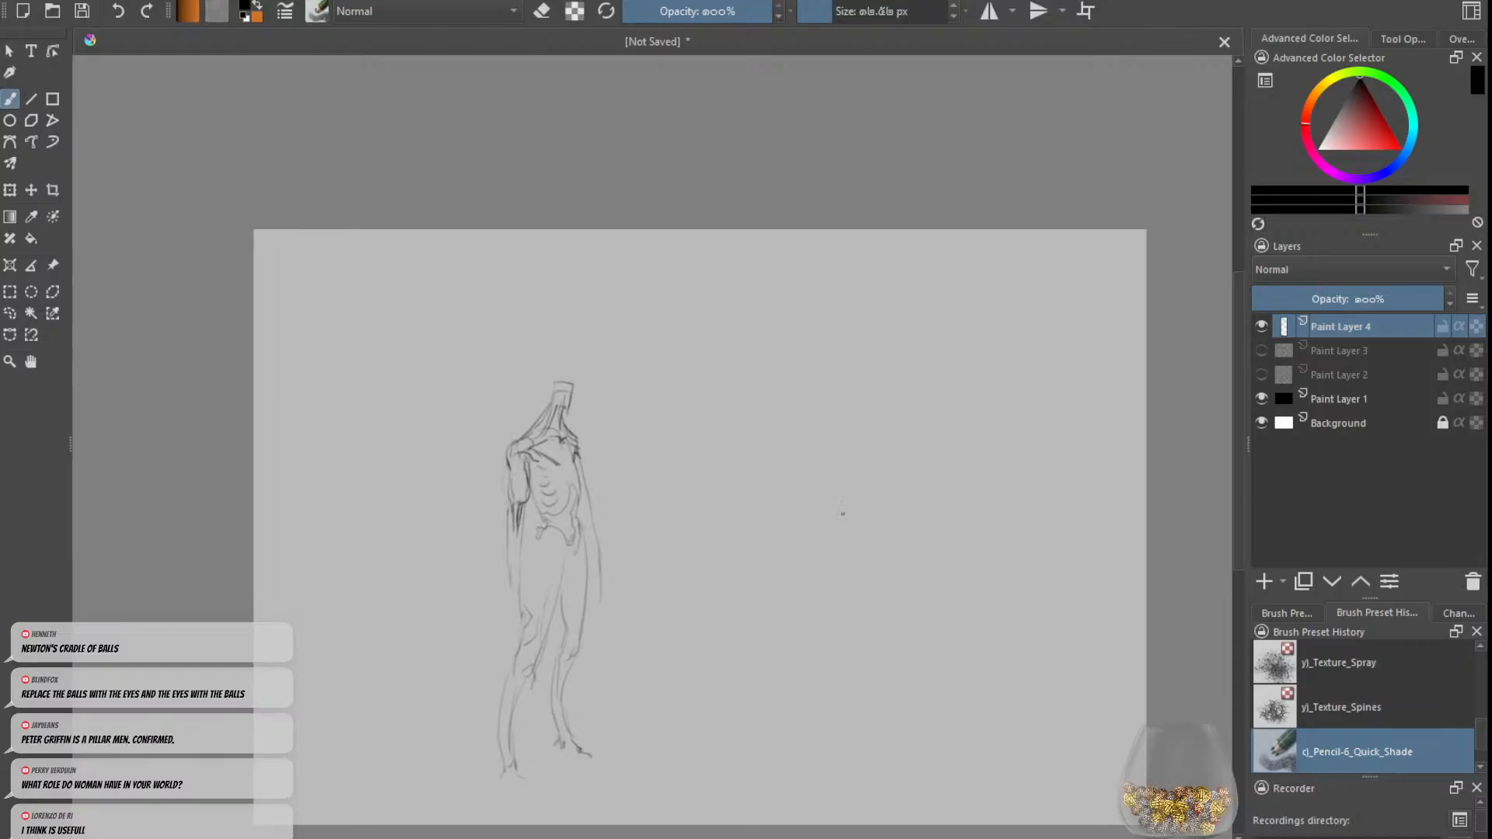
scroll(687, 495, "down", 1)
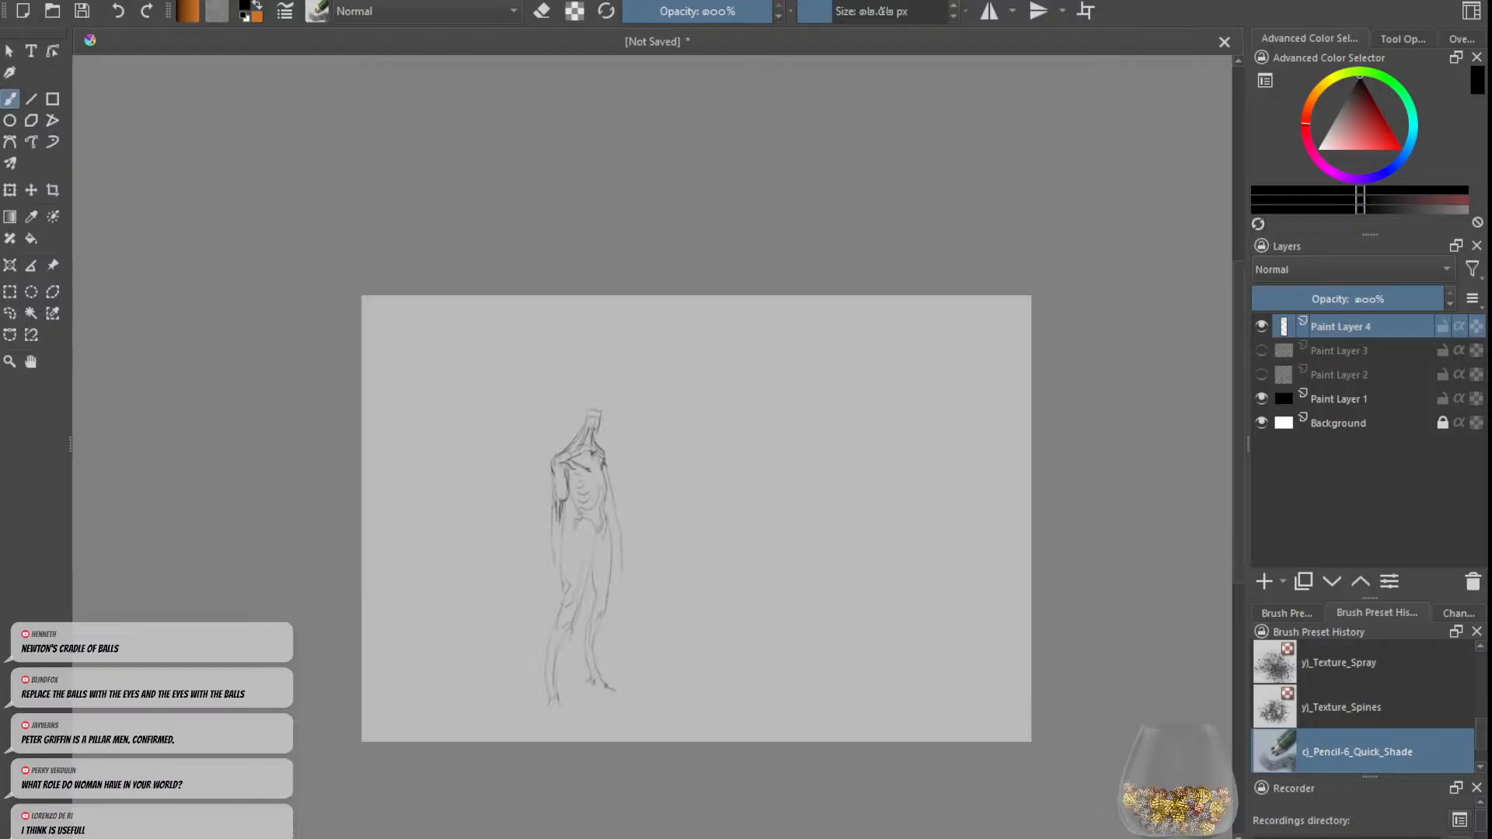
scroll(550, 476, "up", 2)
scroll(686, 429, "down", 2)
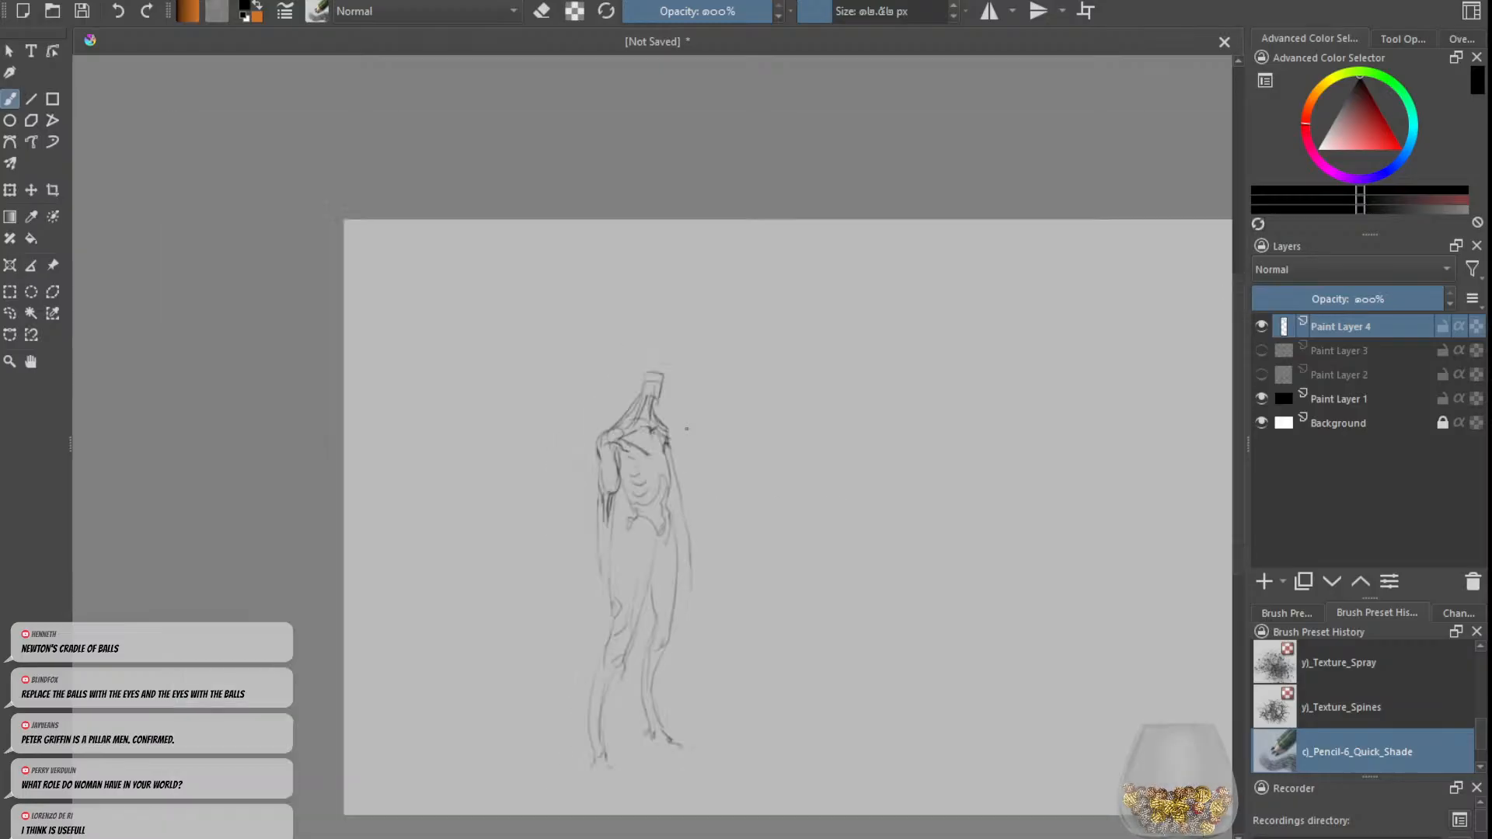
Step: Rework the left-hand arm's inner contour around the elbow, erasing old lines and undoing unwanted strokes
scroll(686, 429, "up", 2)
scroll(687, 428, "down", 2)
scroll(658, 582, "up", 2)
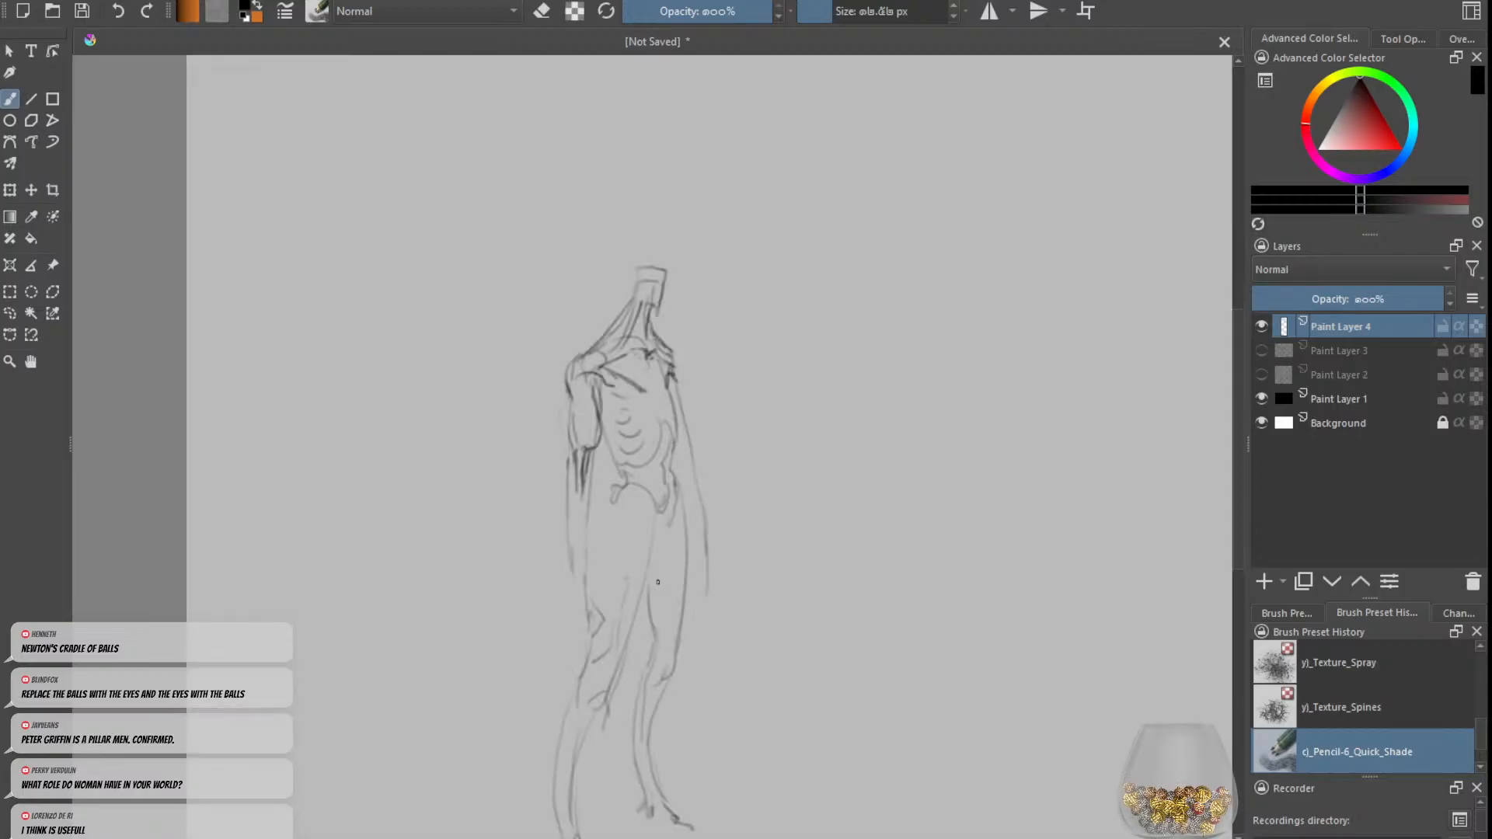
key("e")
mouse_move(596, 423)
left_mouse_down()
mouse_move(595, 390)
mouse_move(585, 450)
left_mouse_up()
key("e")
mouse_move(593, 375)
left_mouse_down()
mouse_move(598, 416)
mouse_move(580, 429)
mouse_move(574, 483)
left_mouse_up()
key("ctrl+z")
Step: Replace the straight left-hand forearm with a bent one angling inward across the hip
key("e")
mouse_move(572, 404)
left_mouse_down()
mouse_move(570, 462)
mouse_move(582, 482)
mouse_move(585, 445)
mouse_move(614, 569)
mouse_move(555, 473)
mouse_move(589, 540)
left_mouse_up()
key("e")
key("ctrl+z")
key("ctrl+z")
key("ctrl+z")
key("e")
key("e")
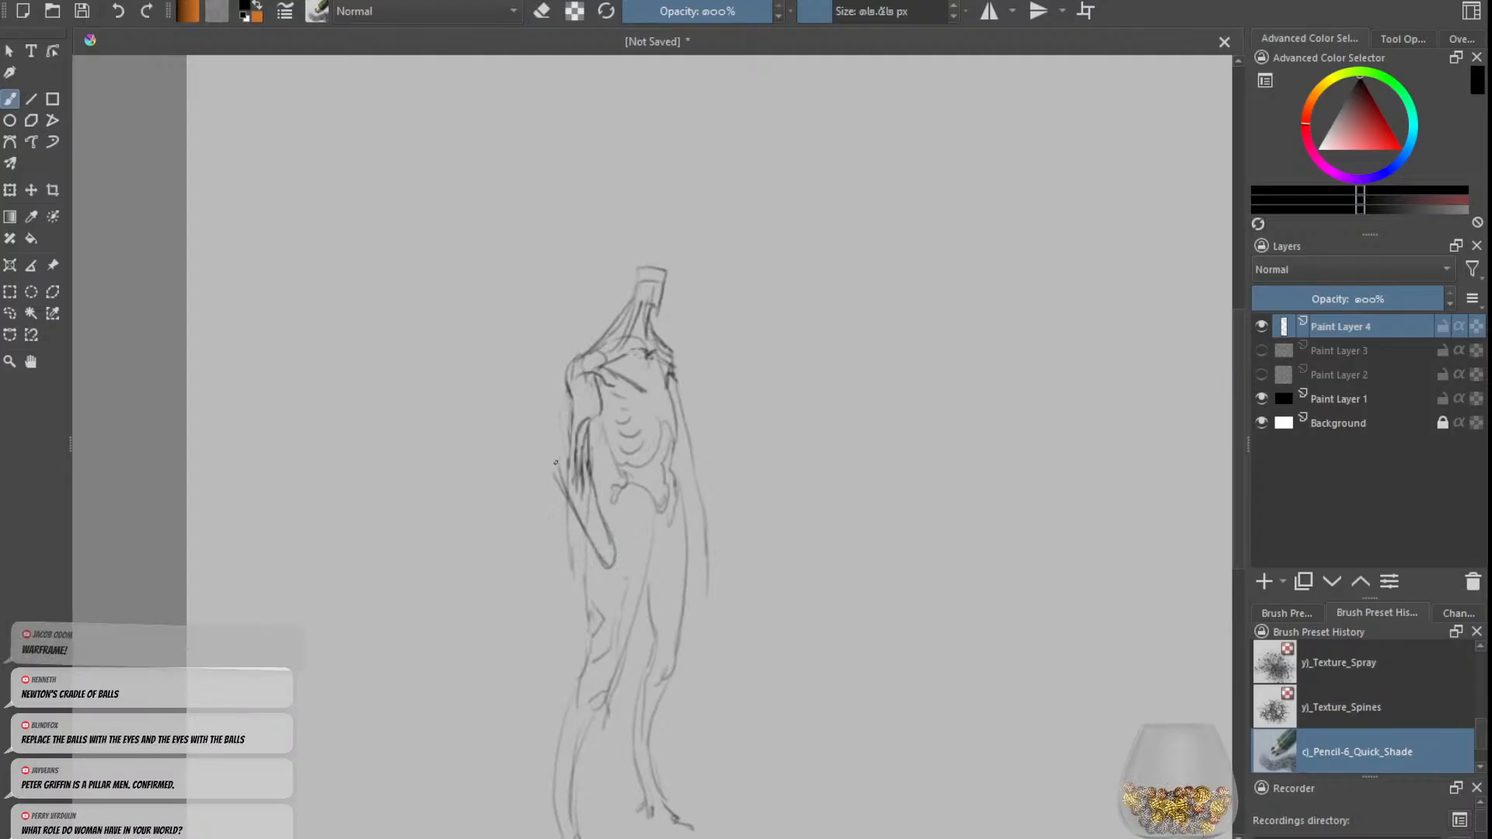
Step: Draw a bulging outer contour on the left-hand upper arm down to the elbow, erasing stray lines
mouse_move(557, 467)
left_mouse_down()
mouse_move(559, 397)
mouse_move(560, 465)
left_mouse_up()
key("ctrl+z")
key("ctrl+z")
key("e")
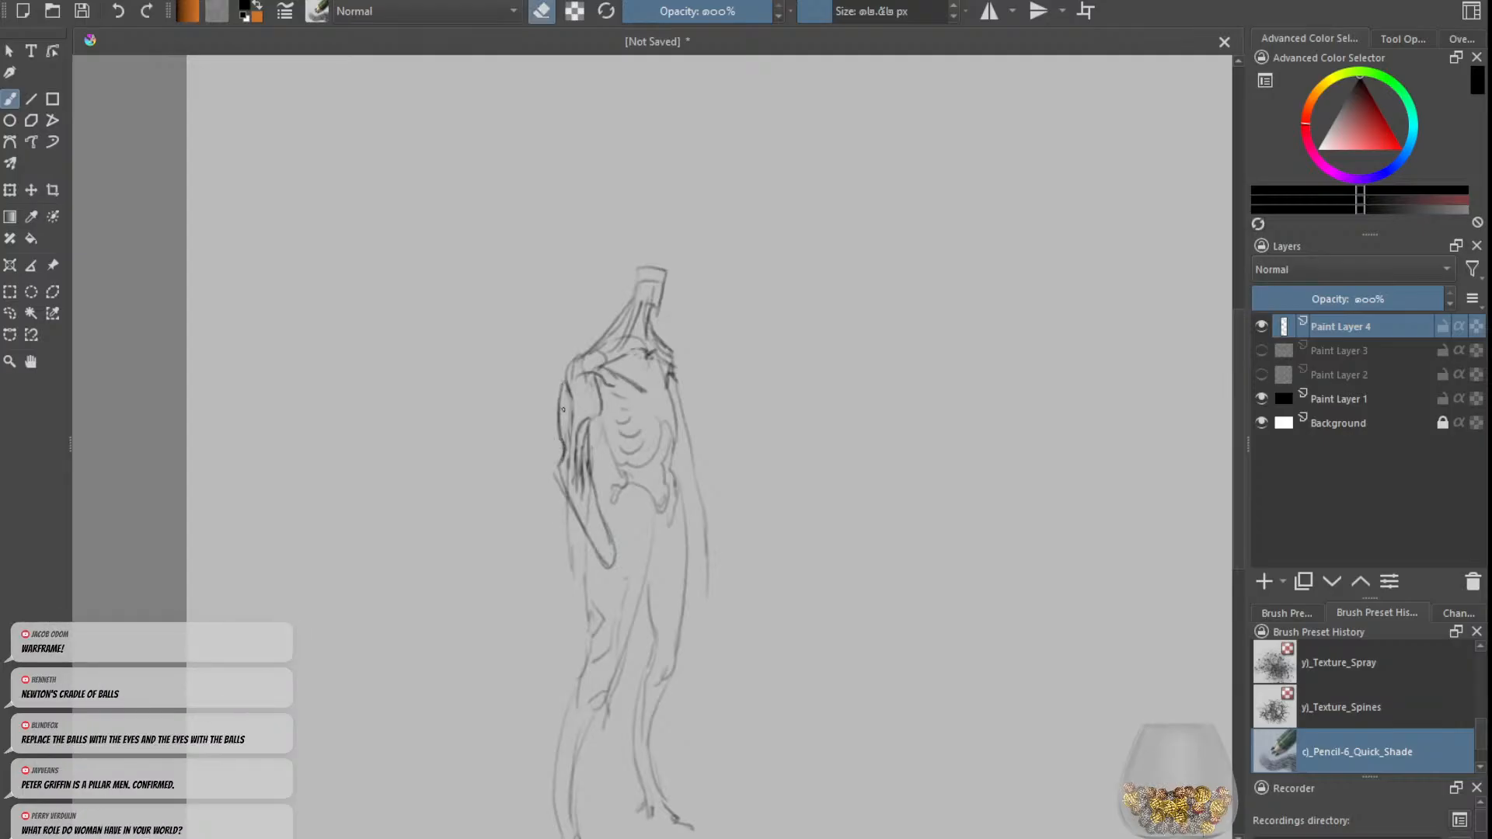
mouse_move(563, 384)
left_mouse_down()
mouse_move(560, 418)
mouse_move(560, 402)
mouse_move(609, 444)
mouse_move(612, 469)
left_mouse_up()
key("e")
key("ctrl+z")
key("ctrl+z")
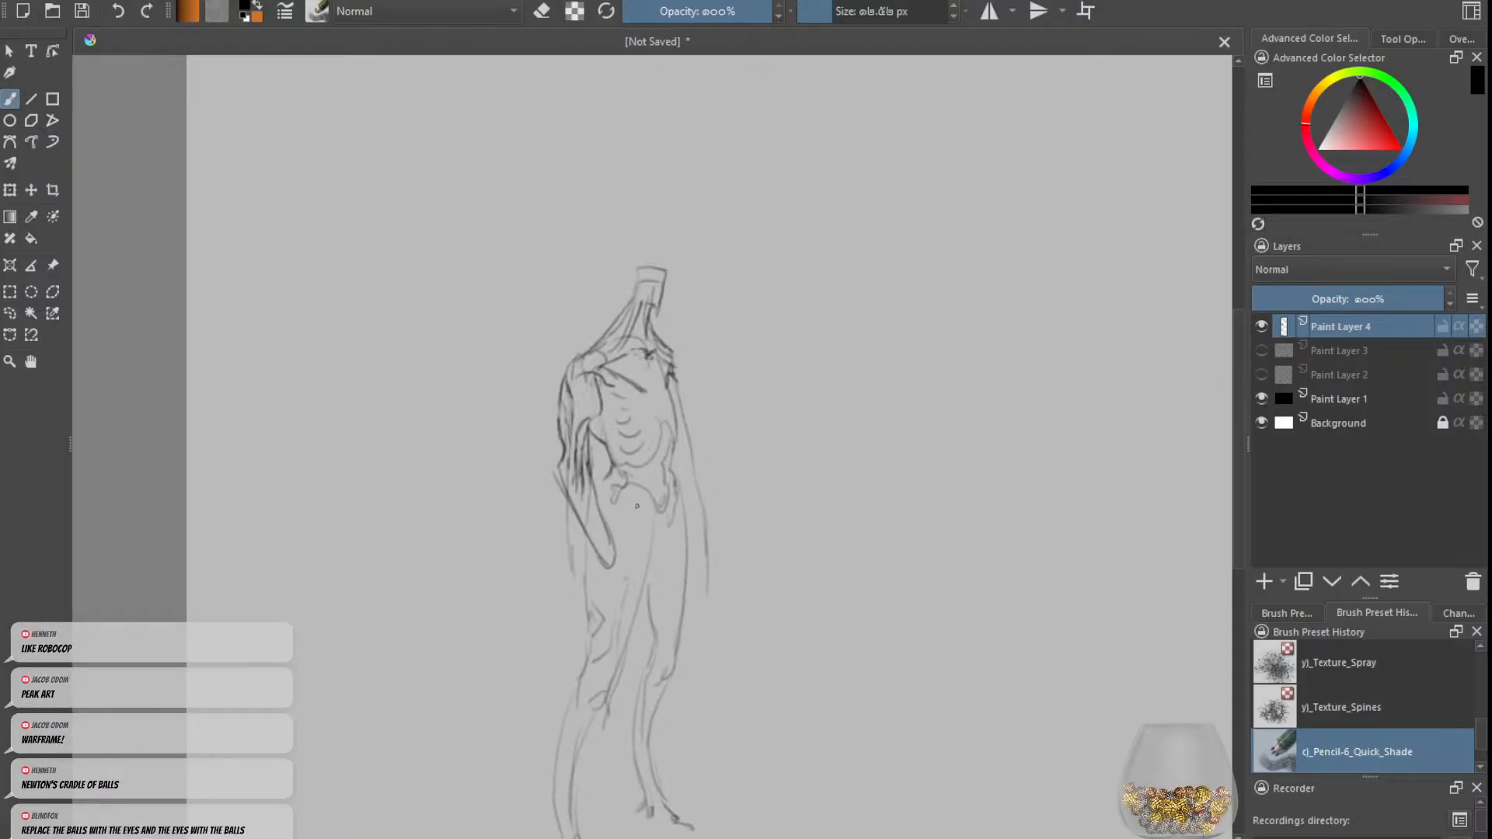
Step: Sketch the inner edge of the bent forearm below the elbow, erasing and undoing stray marks
key("e")
key("e")
Step: Darken the bent forearm's outer contour from elbow to wrist and add long muscle lines inside it
key("e")
key("e")
mouse_move(596, 498)
left_mouse_down()
mouse_move(627, 567)
mouse_move(564, 483)
mouse_move(589, 532)
left_mouse_up()
key("e")
key("e")
key("ctrl+z")
key("ctrl+z")
mouse_move(560, 483)
left_mouse_down()
mouse_move(611, 553)
mouse_move(553, 471)
mouse_move(602, 563)
left_mouse_up()
key("e")
key("e")
key("e")
key("e")
key("ctrl+z")
key("ctrl+z")
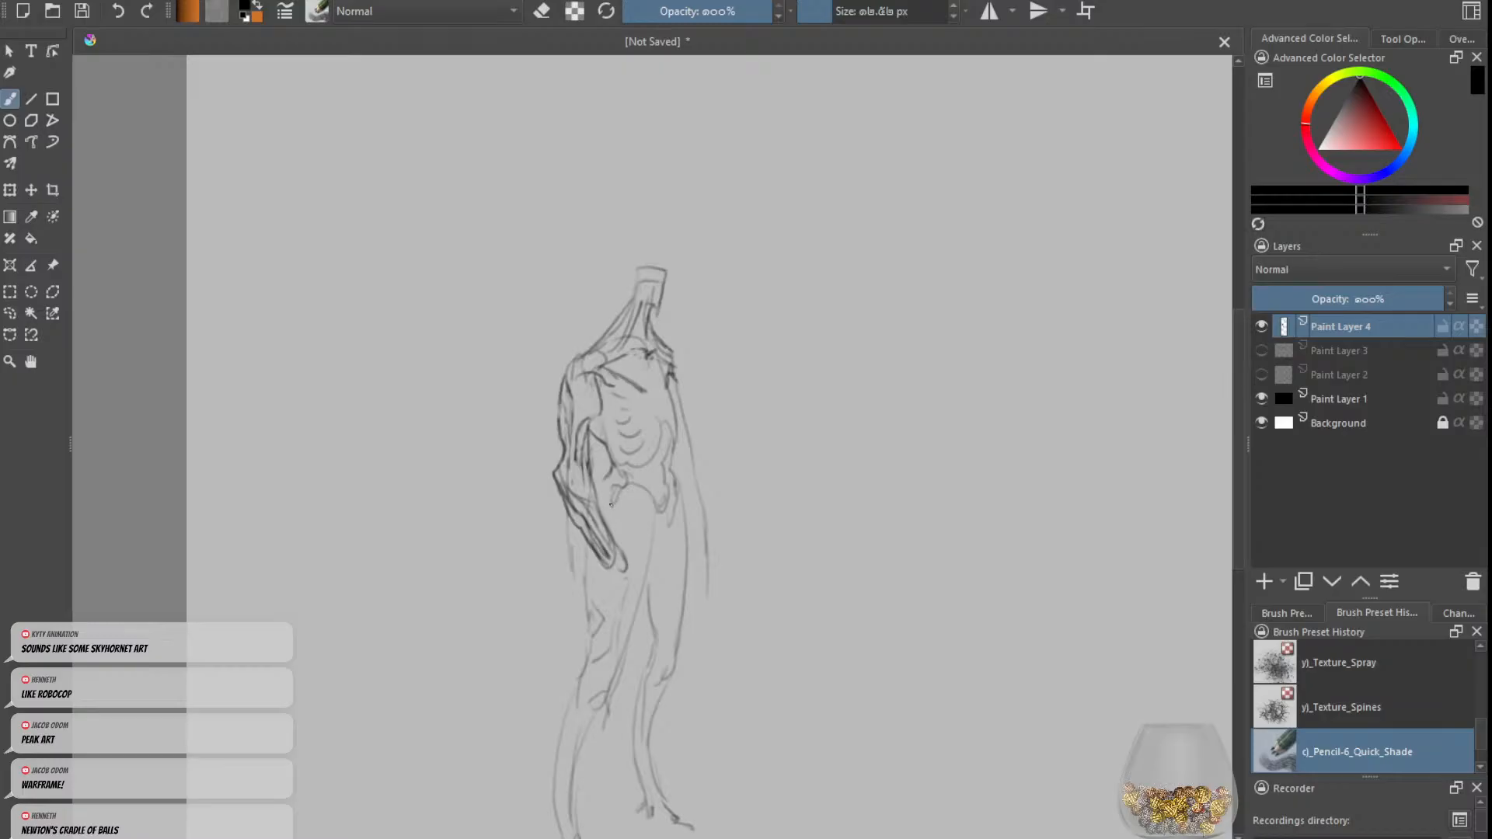
Step: Clean up the elbow cap of the bent arm and darken the upper arm's inner muscle contour
key("e")
key("e")
key("e")
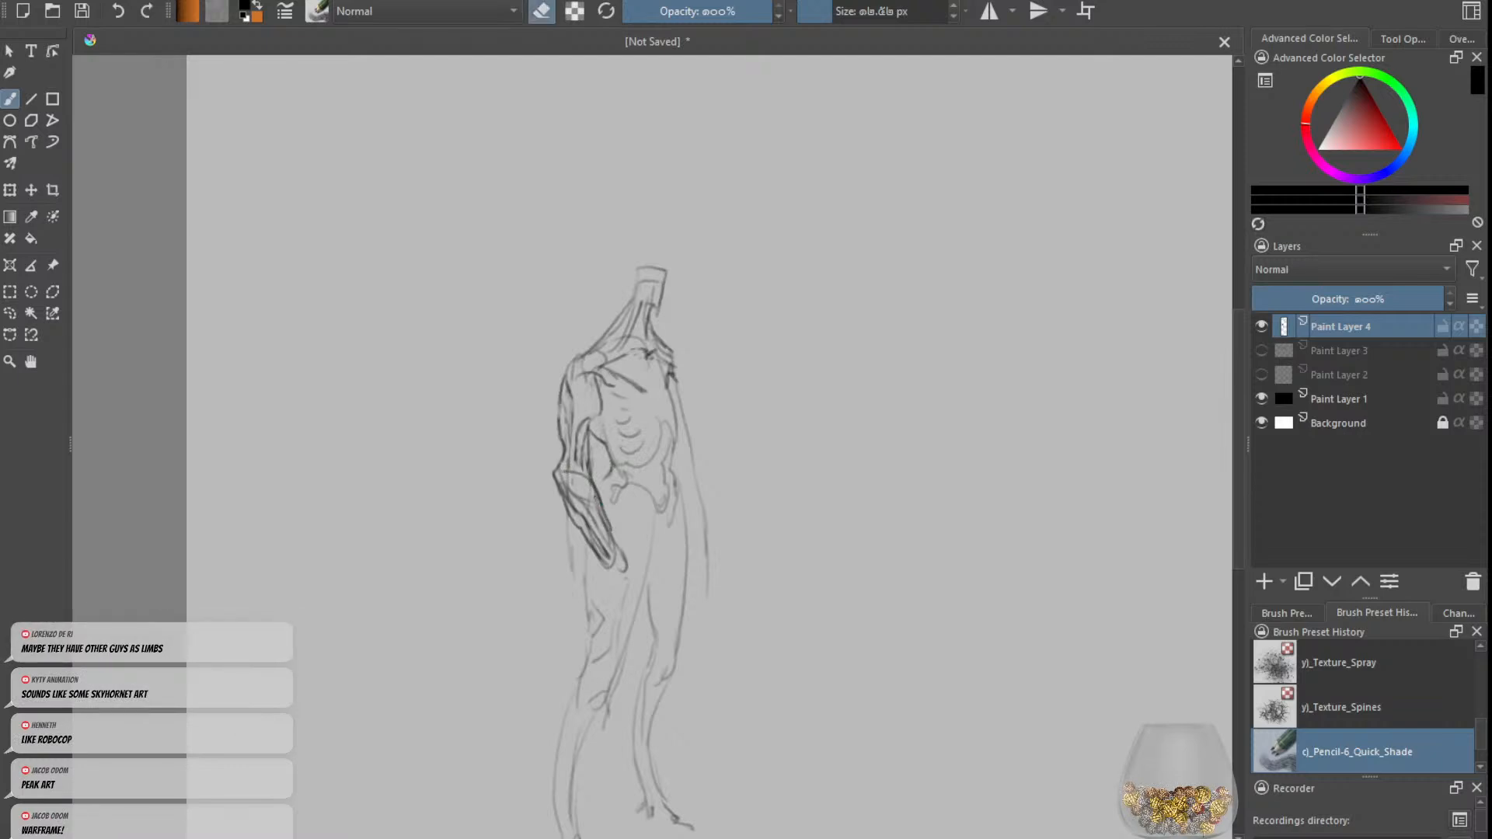
key("e")
key("e")
key("e")
key("plus")
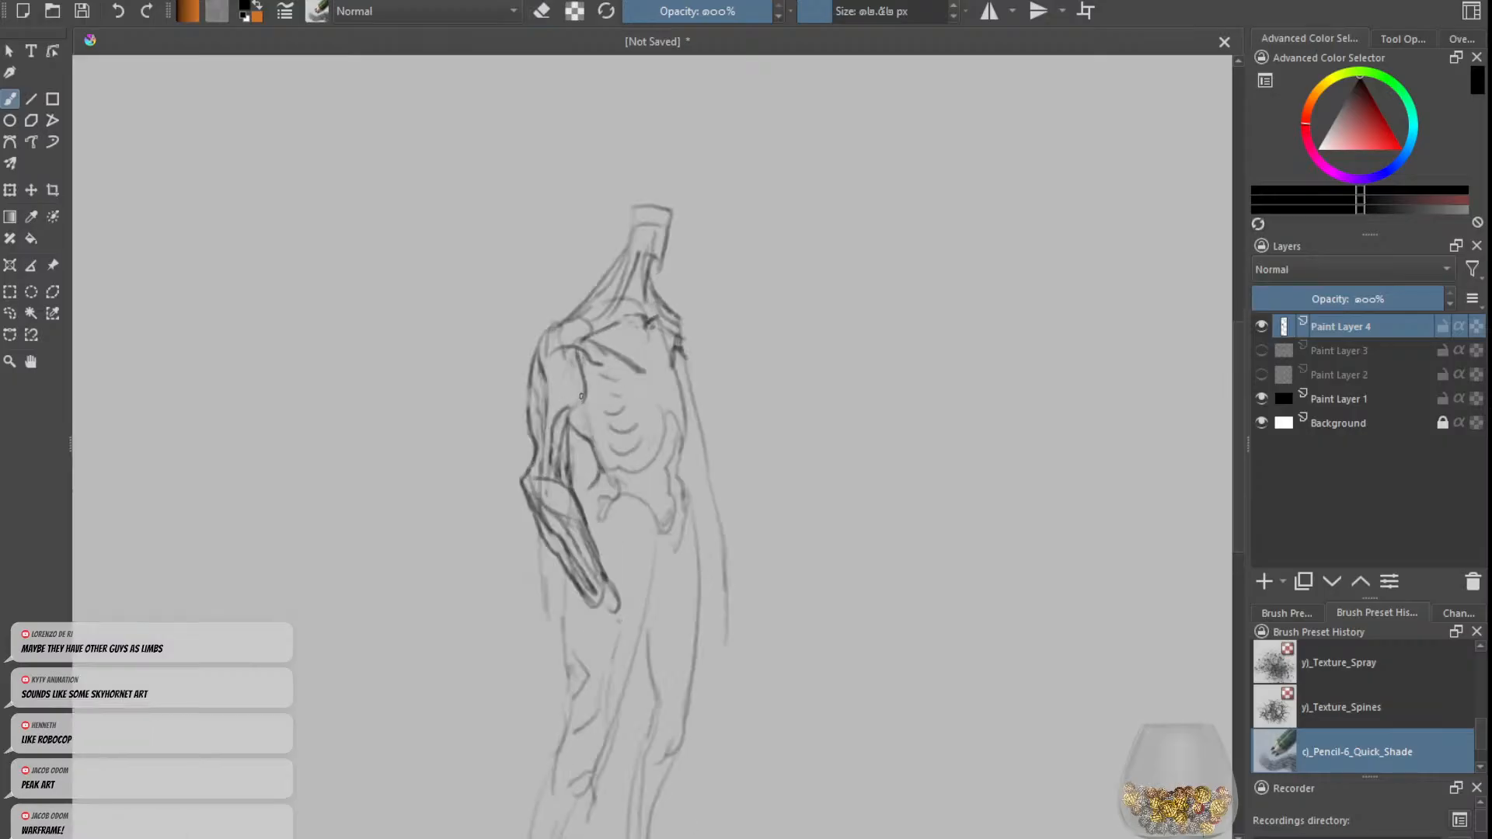
left_click_drag(581, 397, 562, 419)
Step: Sketch a flared limb shape with a narrow squared end beside the figure
mouse_move(917, 302)
left_mouse_down()
mouse_move(877, 271)
mouse_move(786, 307)
left_mouse_up()
key("ctrl+z")
key("ctrl+z")
mouse_move(925, 267)
left_mouse_down()
mouse_move(935, 296)
mouse_move(791, 334)
mouse_move(807, 369)
mouse_move(849, 352)
mouse_move(944, 413)
left_mouse_up()
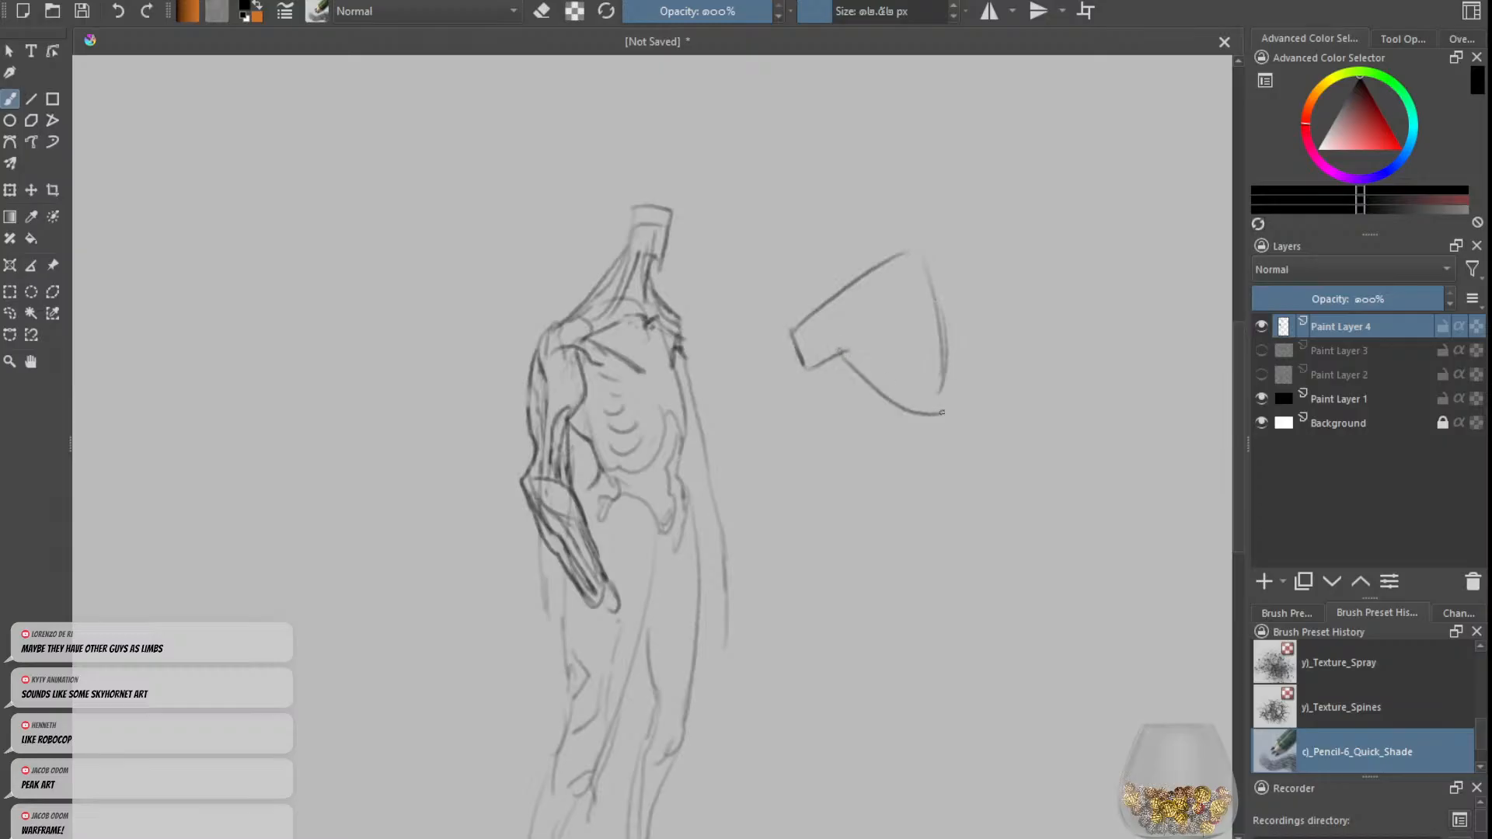
Step: Add a slotted square connector to the flared limb's narrow end and a curved shoulder line facing it
left_click_drag(847, 362, 933, 412)
left_click_drag(835, 338, 853, 367)
mouse_move(816, 274)
left_mouse_down()
mouse_move(728, 296)
mouse_move(716, 385)
mouse_move(737, 413)
left_mouse_up()
mouse_move(813, 330)
left_mouse_down()
mouse_move(832, 320)
mouse_move(814, 344)
mouse_move(831, 324)
left_mouse_up()
key("e")
key("e")
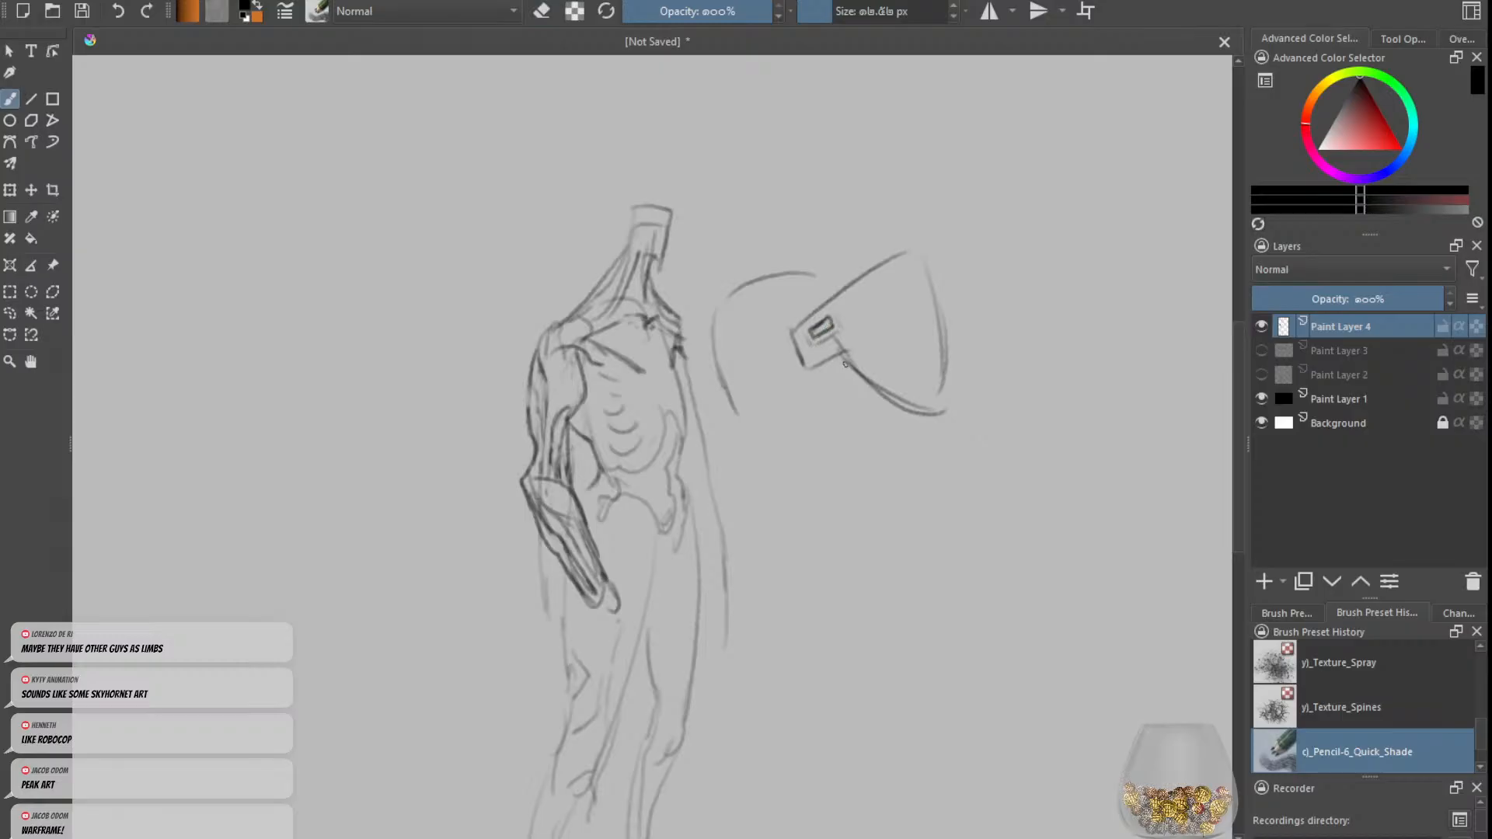
Step: Remove the connector slot, extend the shoulder curve to meet the limb, and draw a small circle below
key("ctrl+z")
key("ctrl+z")
key("ctrl+z")
key("ctrl+z")
key("ctrl+z")
key("ctrl+z")
key("ctrl+z")
key("ctrl+z")
key("ctrl+z")
mouse_move(714, 345)
left_mouse_down()
mouse_move(699, 413)
mouse_move(710, 379)
mouse_move(737, 366)
mouse_move(772, 360)
mouse_move(780, 376)
mouse_move(751, 413)
mouse_move(772, 386)
mouse_move(772, 422)
mouse_move(756, 391)
mouse_move(775, 404)
mouse_move(766, 429)
mouse_move(712, 432)
mouse_move(711, 411)
mouse_move(742, 449)
mouse_move(725, 471)
mouse_move(758, 427)
left_mouse_up()
key("ctrl+z")
key("ctrl+z")
key("ctrl+z")
key("ctrl+z")
left_click_drag(760, 411, 770, 422)
Step: Draw a larger circle with a rectangular notch below the limb sketch and notch the small circle to match
key("ctrl+z")
key("ctrl+z")
key("ctrl+z")
key("ctrl+z")
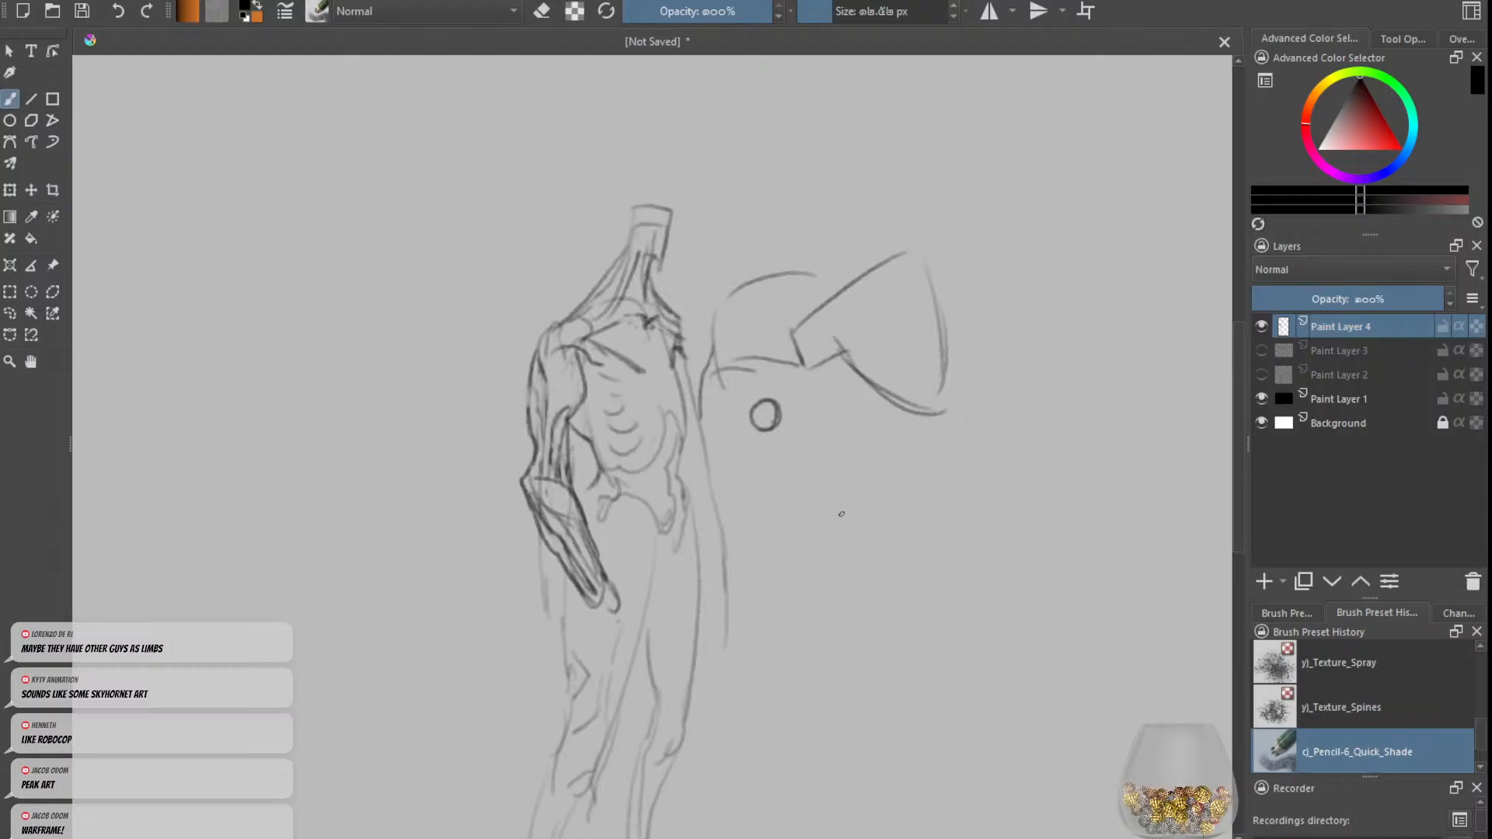
mouse_move(840, 513)
left_mouse_down()
mouse_move(840, 544)
mouse_move(877, 501)
mouse_move(862, 556)
mouse_move(842, 514)
mouse_move(851, 548)
mouse_move(868, 519)
mouse_move(854, 552)
mouse_move(868, 553)
left_mouse_up()
key("ctrl+z")
key("ctrl+z")
key("ctrl+z")
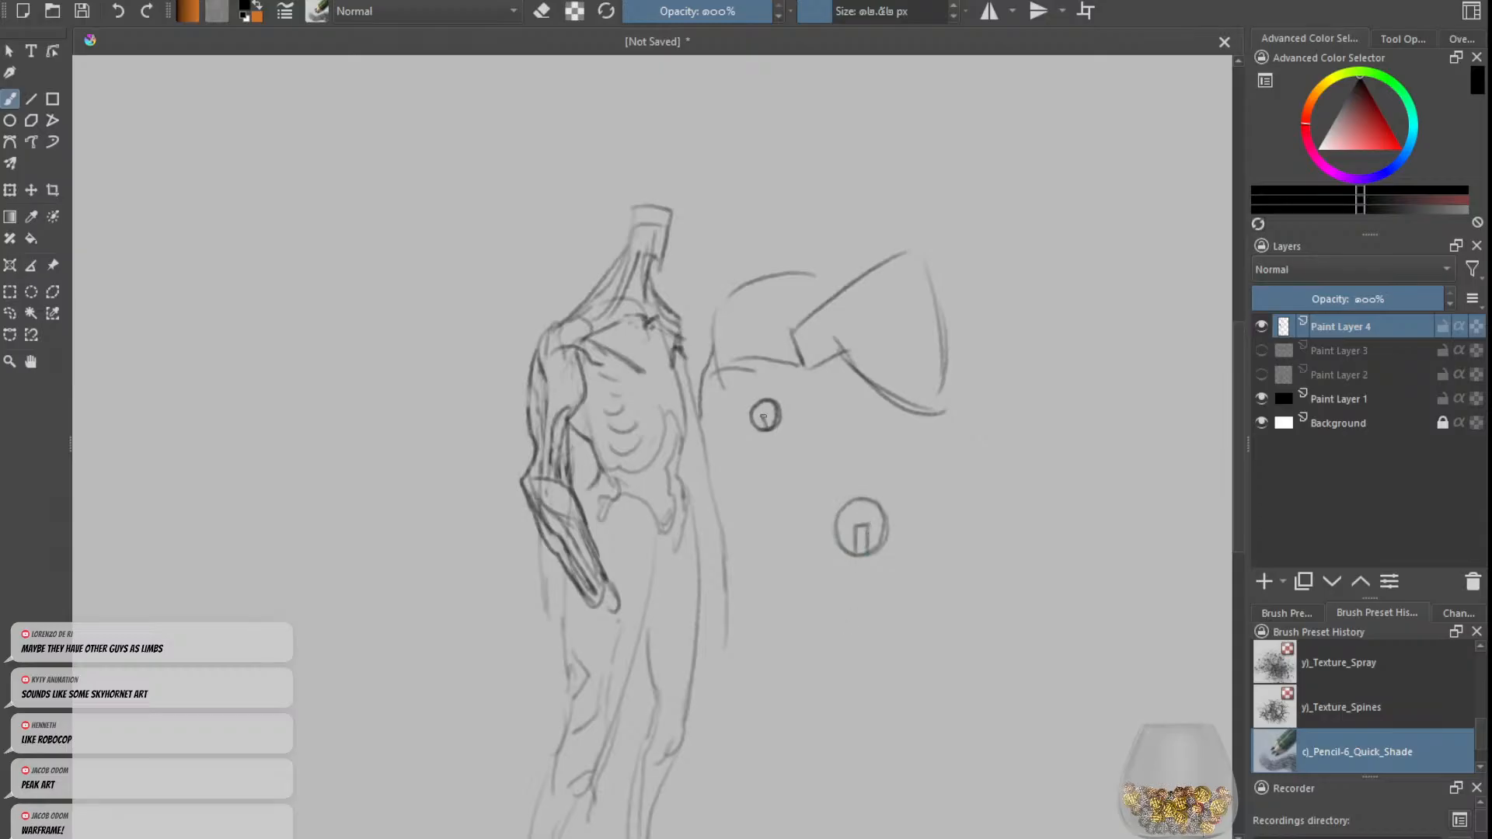
left_click_drag(765, 416, 779, 431)
key("minus")
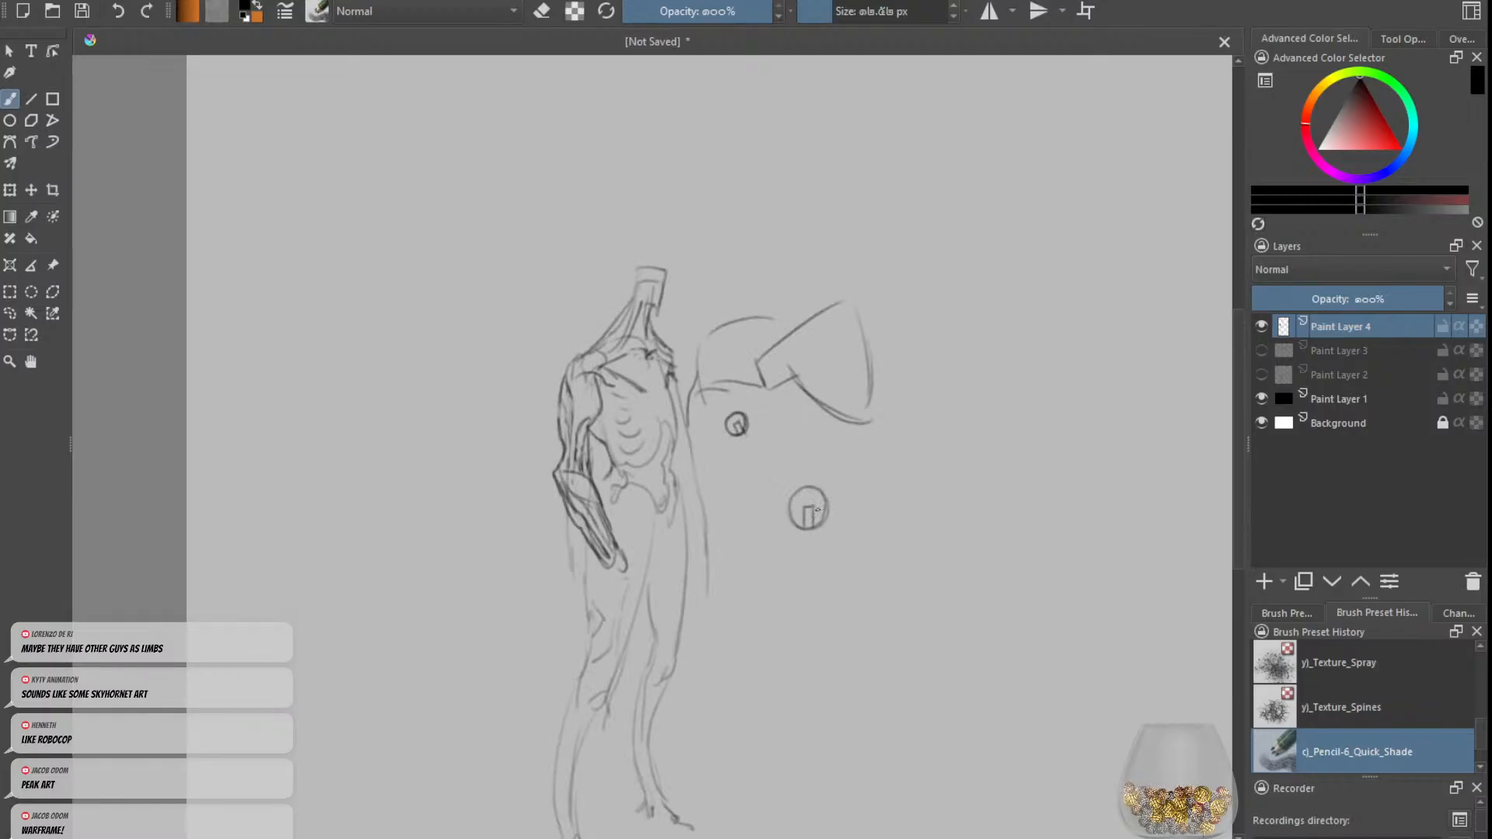
Step: Undo the notched circles, the shoulder curve and the lower strokes of the limb side sketch
key("ctrl+z")
key("ctrl+z")
key("ctrl+z")
key("ctrl+z")
key("ctrl+z")
key("ctrl+z")
key("ctrl+z")
key("ctrl+z")
key("ctrl+z")
key("ctrl+z")
key("ctrl+z")
key("ctrl+z")
key("ctrl+z")
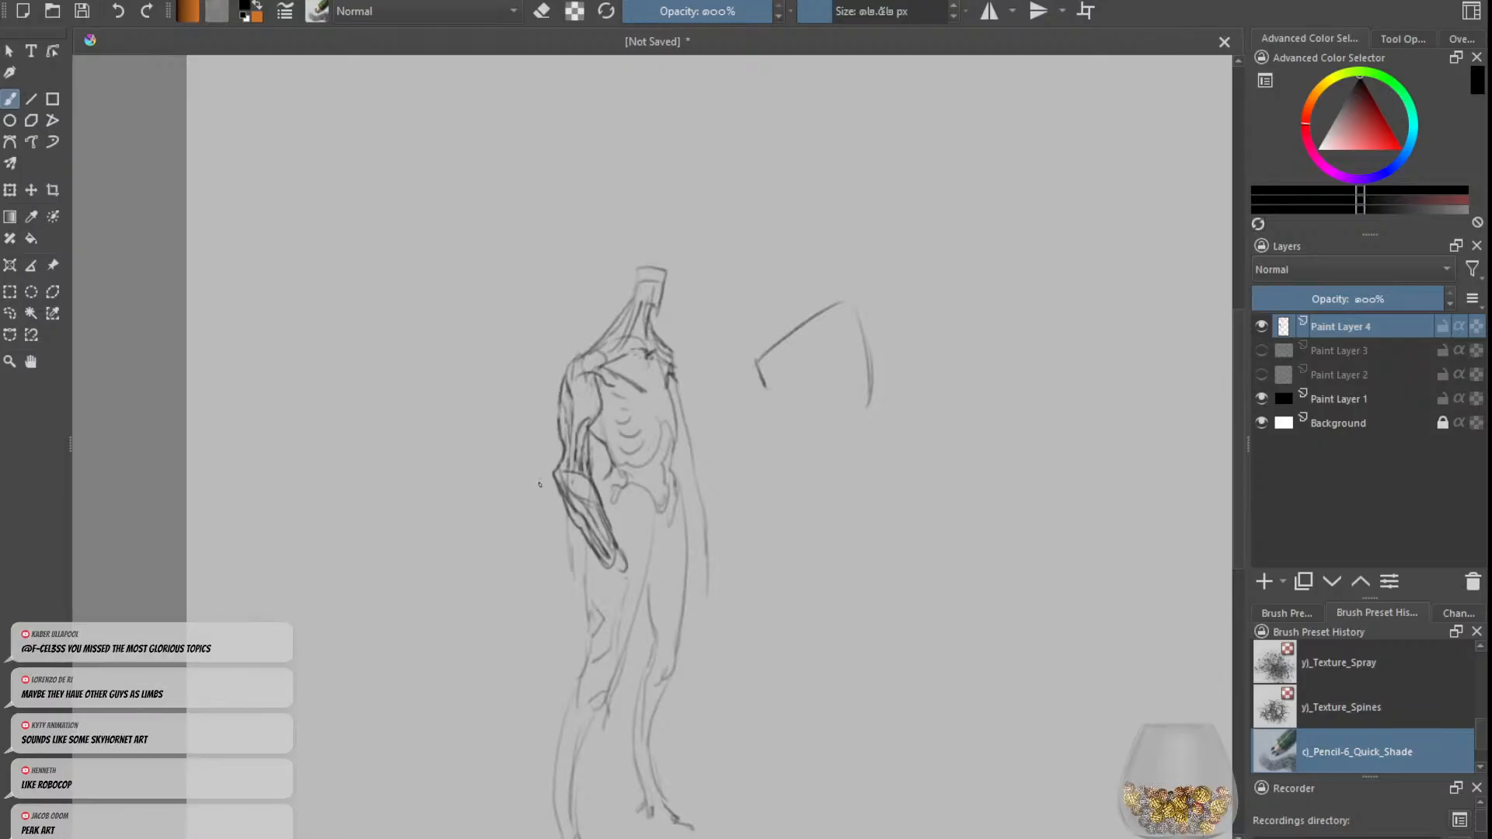
Step: Square off both shoulders with flat tops and angular corners, and link the chest with a dark contour
key("e")
key("e")
key("e")
mouse_move(592, 364)
left_mouse_down()
mouse_move(618, 357)
mouse_move(566, 350)
left_mouse_up()
key("e")
left_click_drag(567, 349, 563, 365)
left_click_drag(661, 351, 685, 356)
mouse_move(686, 357)
left_mouse_down()
mouse_move(682, 404)
mouse_move(659, 384)
left_mouse_up()
key("e")
key("e")
key("ctrl+z")
key("ctrl+z")
Step: Clean up the collar line across the base of the neck and redraw it more sharply
key("e")
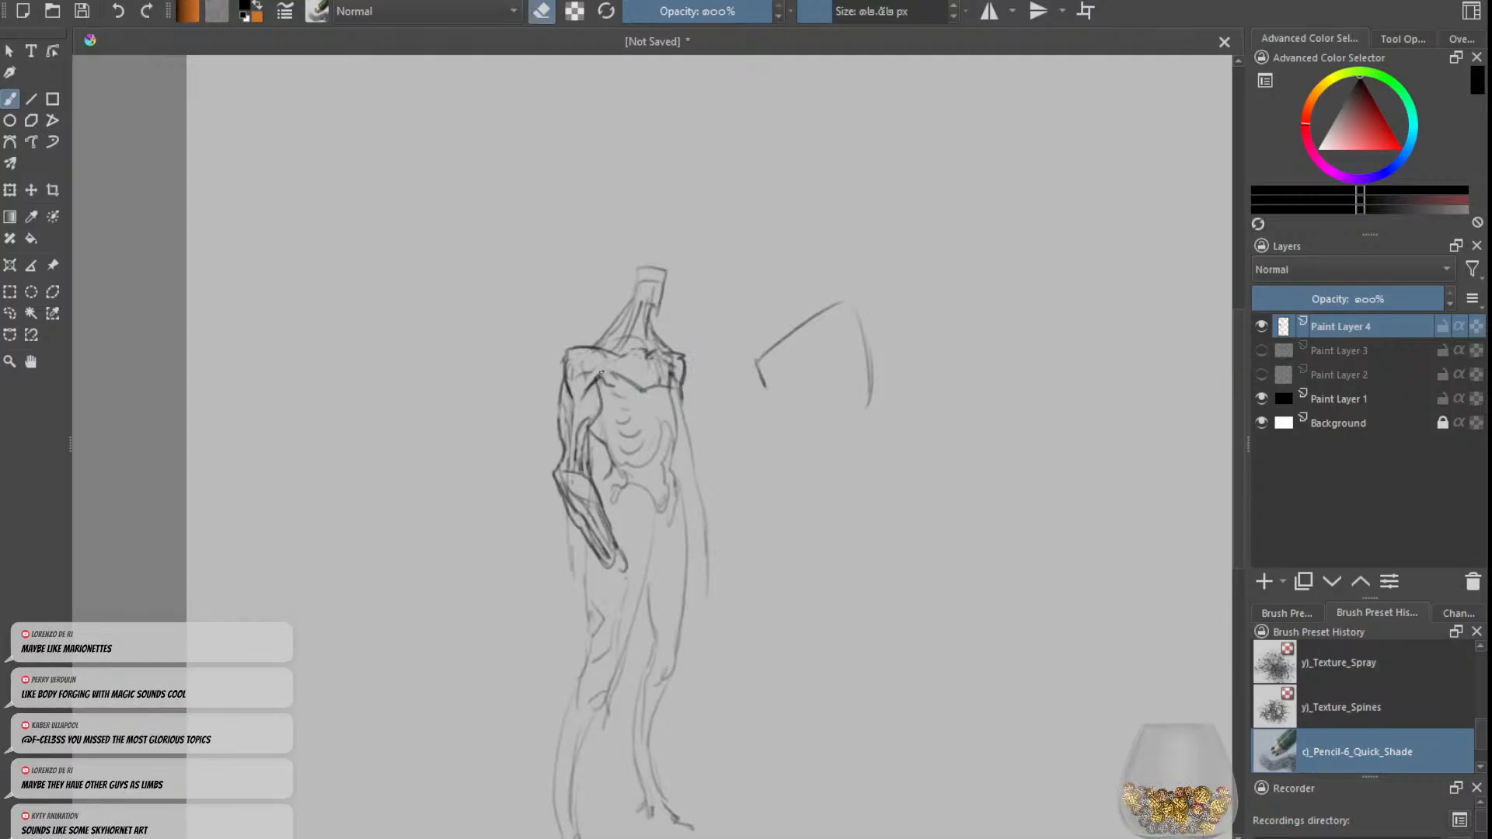
key("e")
mouse_move(634, 357)
left_mouse_down()
mouse_move(606, 380)
mouse_move(599, 354)
left_mouse_up()
Step: Widen the left-hand upper arm with straight outer lines from shoulder to elbow, undoing rejected strokes
key("e")
mouse_move(555, 476)
left_mouse_down()
mouse_move(568, 513)
mouse_move(541, 460)
mouse_move(557, 480)
mouse_move(558, 426)
mouse_move(542, 455)
left_mouse_up()
key("e")
key("ctrl+z")
key("ctrl+z")
key("ctrl+z")
key("ctrl+z")
mouse_move(560, 392)
left_mouse_down()
mouse_move(540, 465)
mouse_move(563, 428)
mouse_move(547, 465)
left_mouse_up()
key("e")
Step: Shape the left-hand elbow into a sharp outward point joining the upper arm and forearm
key("e")
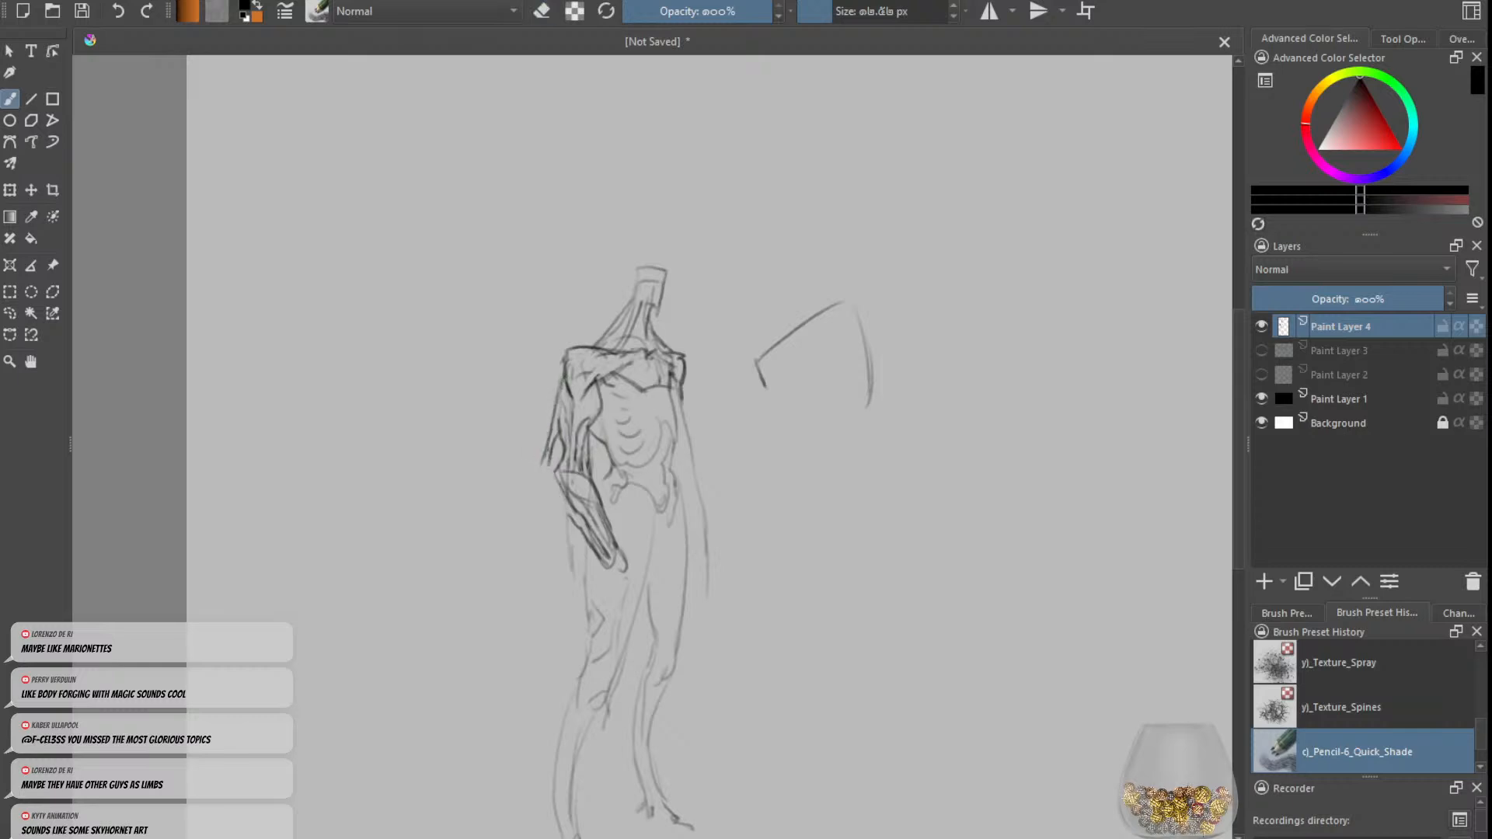
mouse_move(551, 469)
left_mouse_down()
mouse_move(570, 513)
mouse_move(554, 487)
left_mouse_up()
mouse_move(542, 459)
left_mouse_down()
mouse_move(566, 492)
mouse_move(587, 406)
mouse_move(587, 382)
mouse_move(575, 421)
mouse_move(570, 359)
left_mouse_up()
Step: Draw three rows of small dark rings across the left-hand upper arm
key("e")
key("e")
key("e")
key("e")
key("plus")
key("e")
key("e")
mouse_move(566, 360)
left_mouse_down()
mouse_move(530, 364)
mouse_move(530, 394)
mouse_move(556, 385)
mouse_move(566, 411)
mouse_move(523, 421)
left_mouse_up()
key("ctrl+z")
key("ctrl+z")
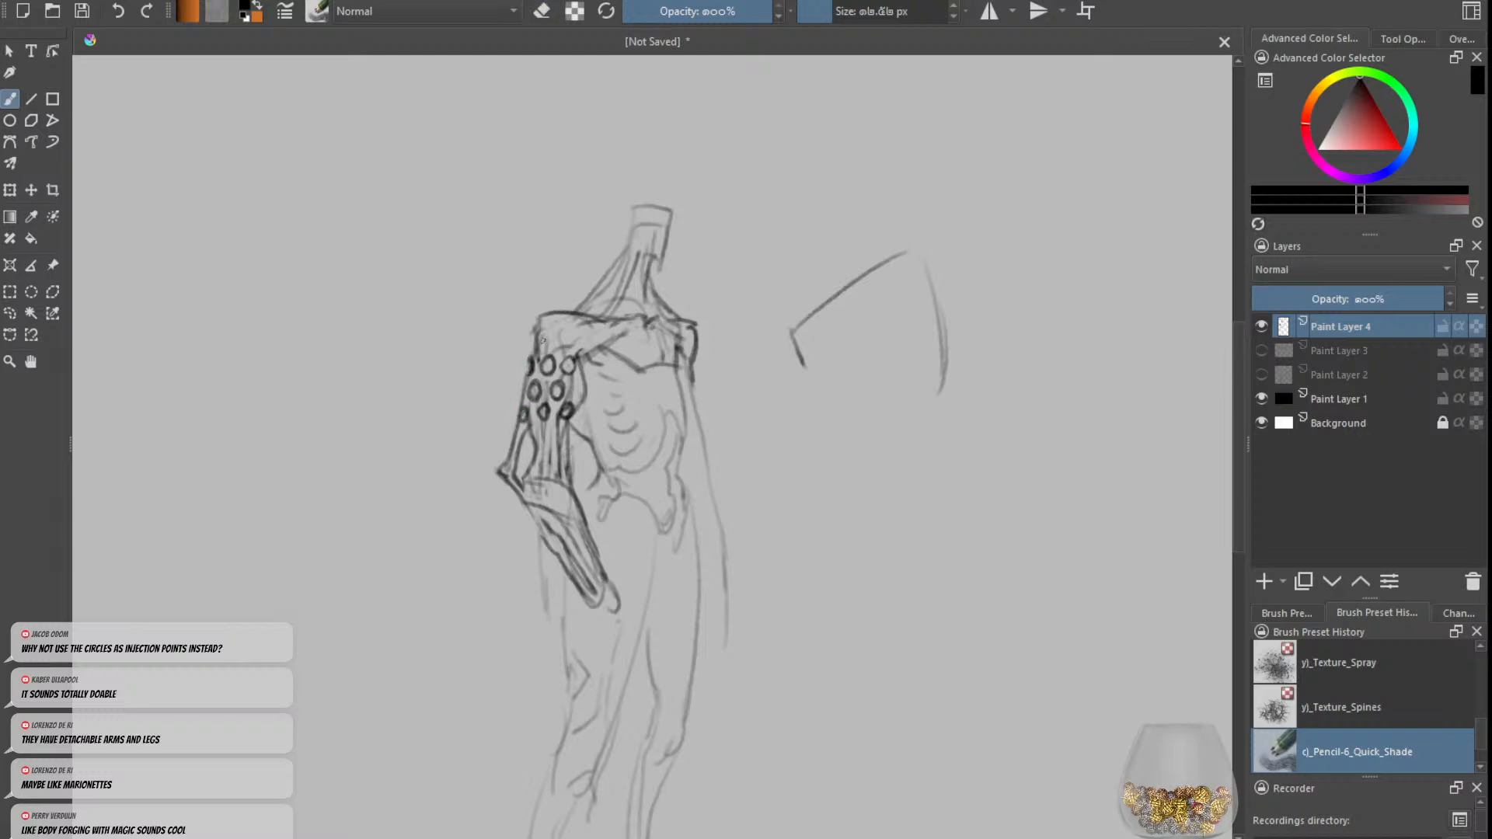
Step: Soften the left-hand shoulder's top edge and darken the collar line at the base of the neck
mouse_move(536, 323)
left_mouse_down()
mouse_move(531, 359)
mouse_move(530, 330)
mouse_move(565, 315)
left_mouse_up()
key("e")
key("e")
key("ctrl+z")
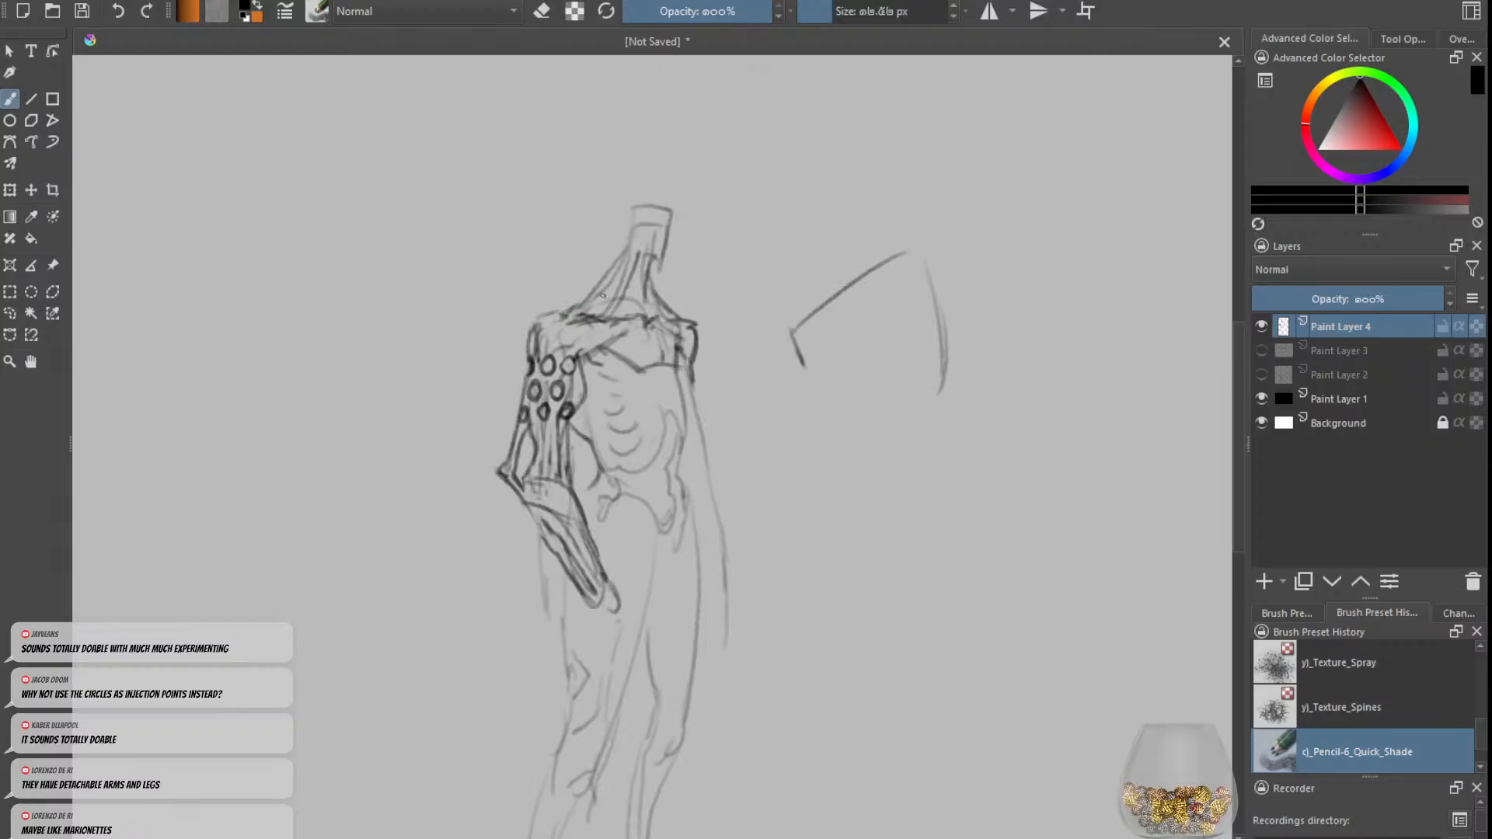
key("minus")
Step: Reshape the blocky head with a rear skull edge and jaw line, simplifying the neck lines beneath
key("e")
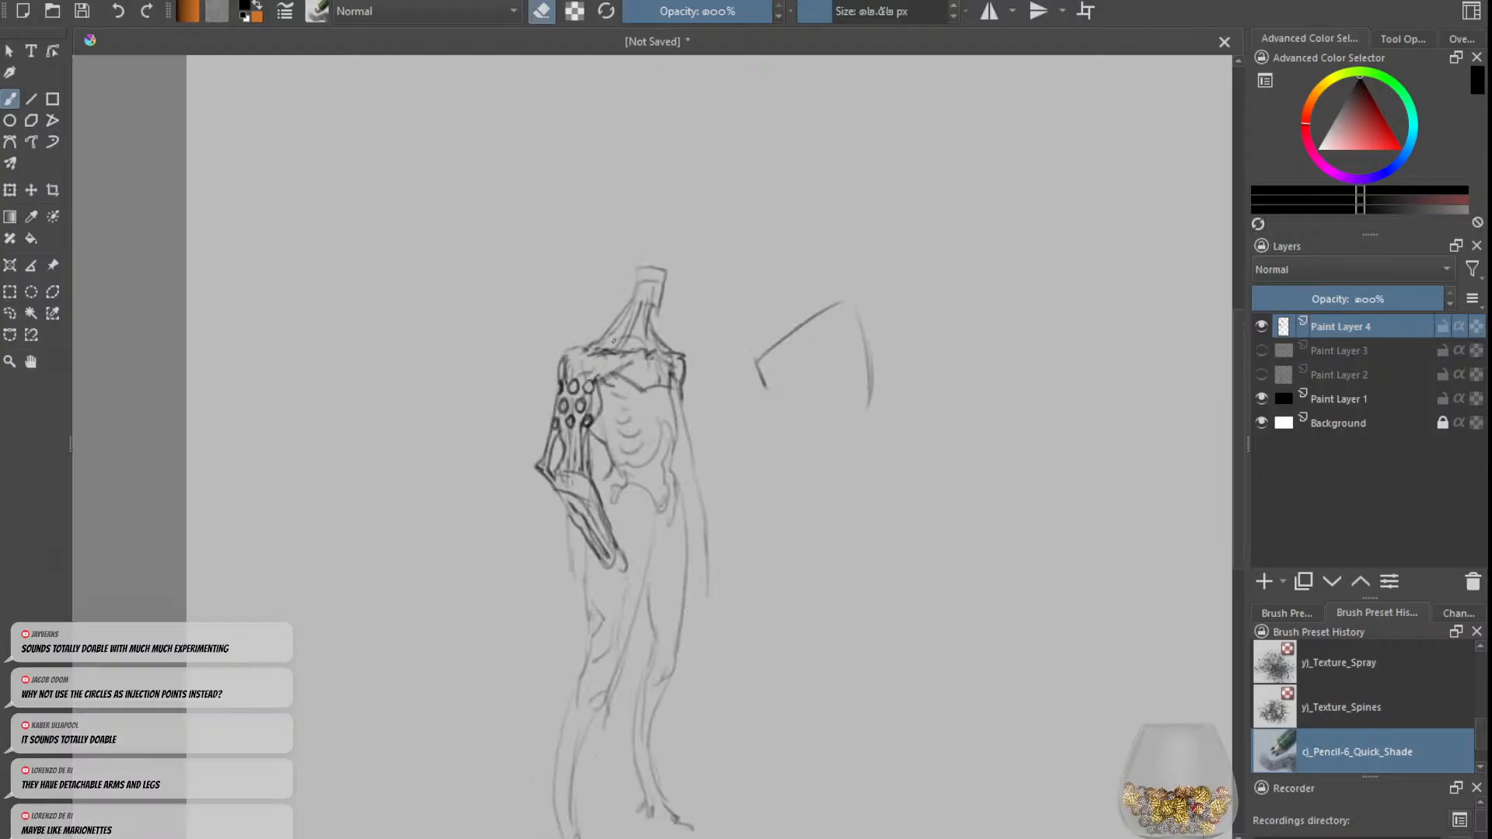
key("e")
mouse_move(641, 268)
left_mouse_down()
mouse_move(624, 278)
mouse_move(627, 303)
mouse_move(665, 271)
mouse_move(663, 316)
mouse_move(640, 300)
mouse_move(645, 312)
left_mouse_up()
key("ctrl+z")
key("ctrl+z")
key("ctrl+z")
key("ctrl+z")
key("ctrl+z")
key("e")
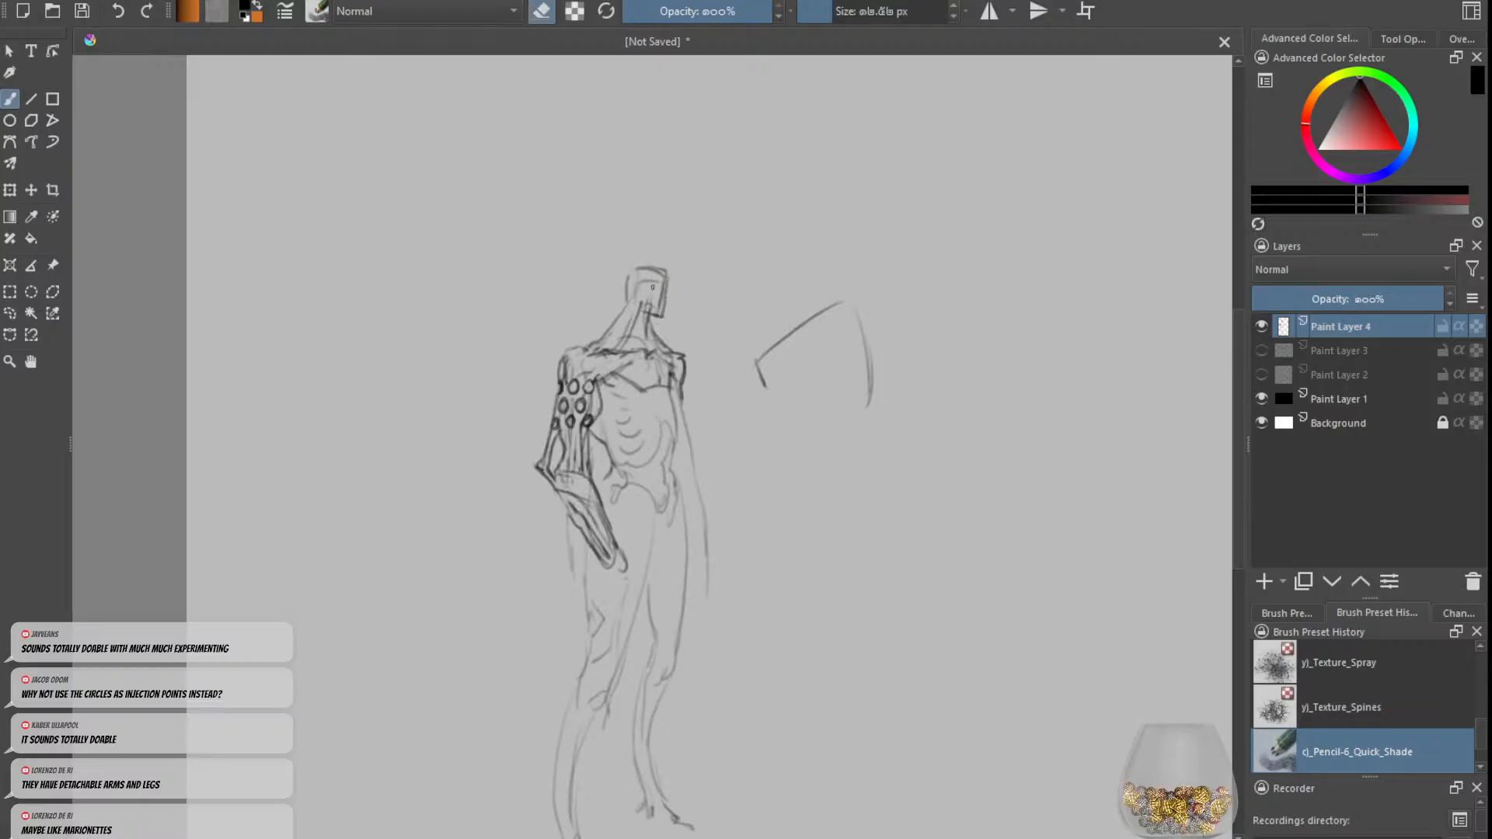
key("e")
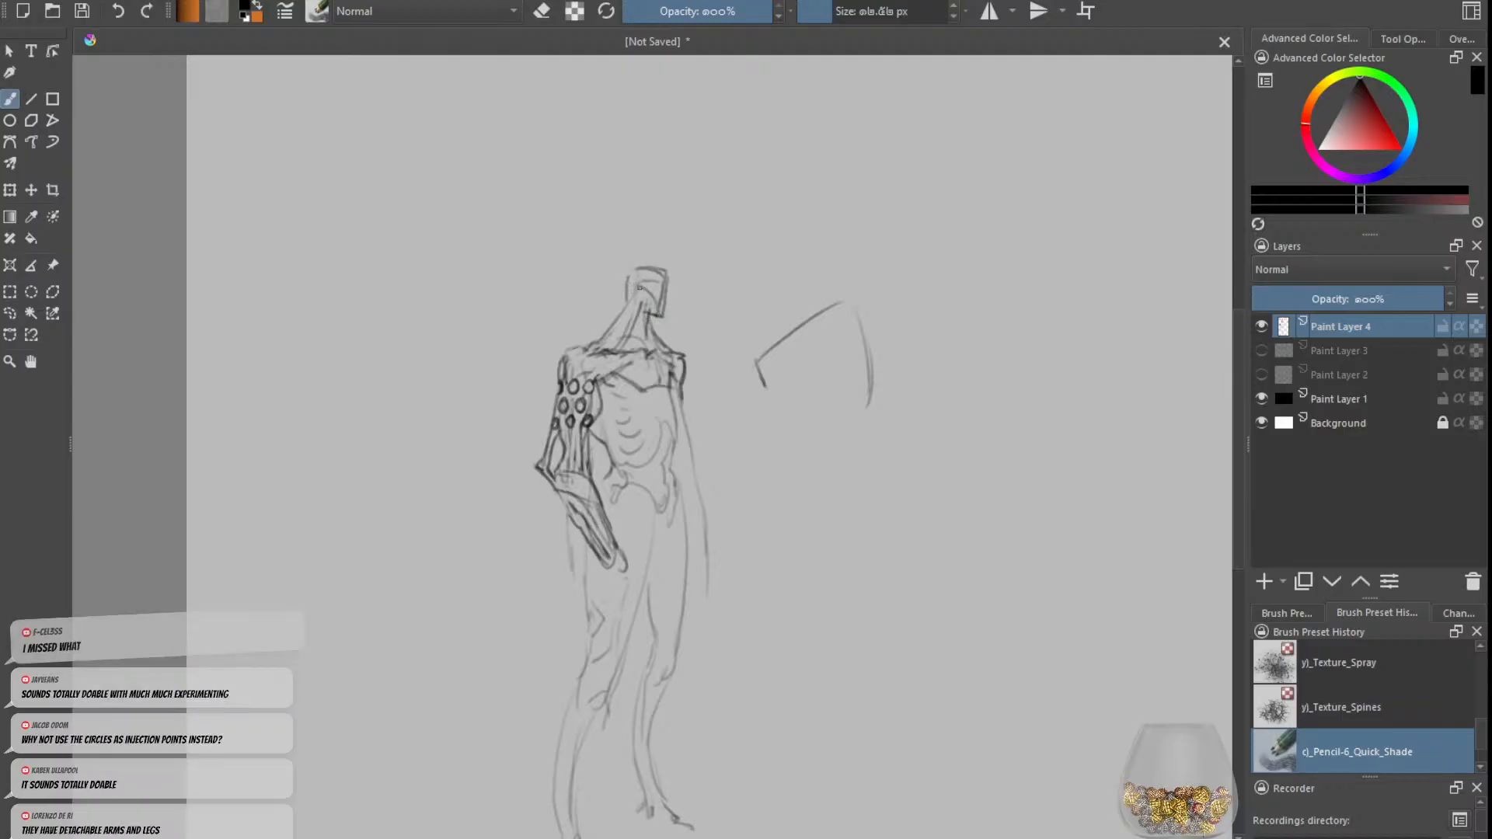
Step: Redraw the front edge of the face and darken the chin where it meets the neck
key("e")
left_click_drag(664, 275, 665, 307)
key("e")
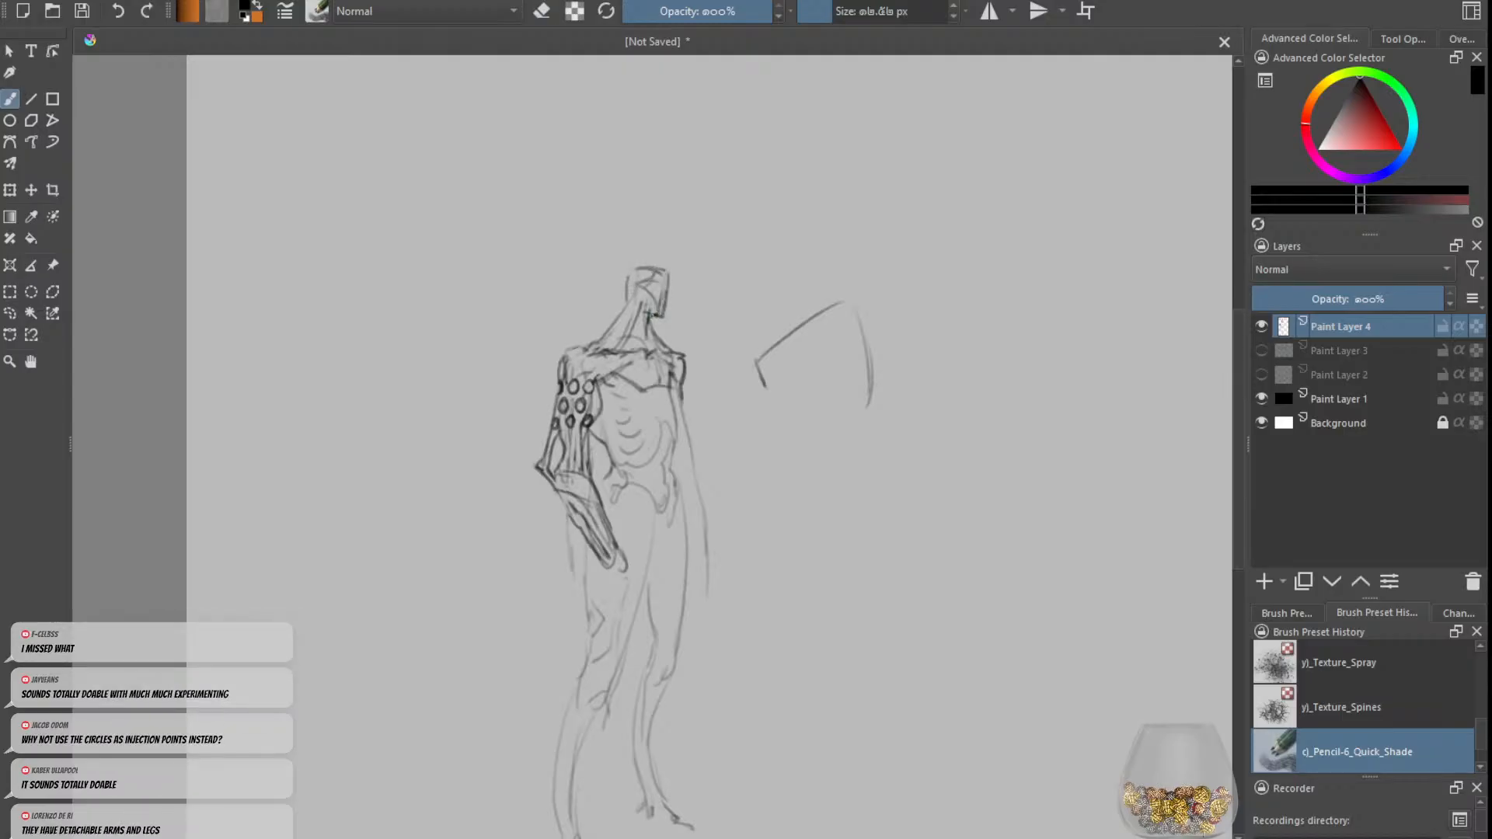
key("e")
Step: Close the back of the head with a dark contour running down to the neck, undoing extra strokes
key("e")
left_click_drag(637, 342, 627, 274)
key("ctrl+z")
key("ctrl+z")
Step: Rework the collarbone and upper chest lines beside the left-hand shoulder, undoing and erasing stray marks
key("e")
key("e")
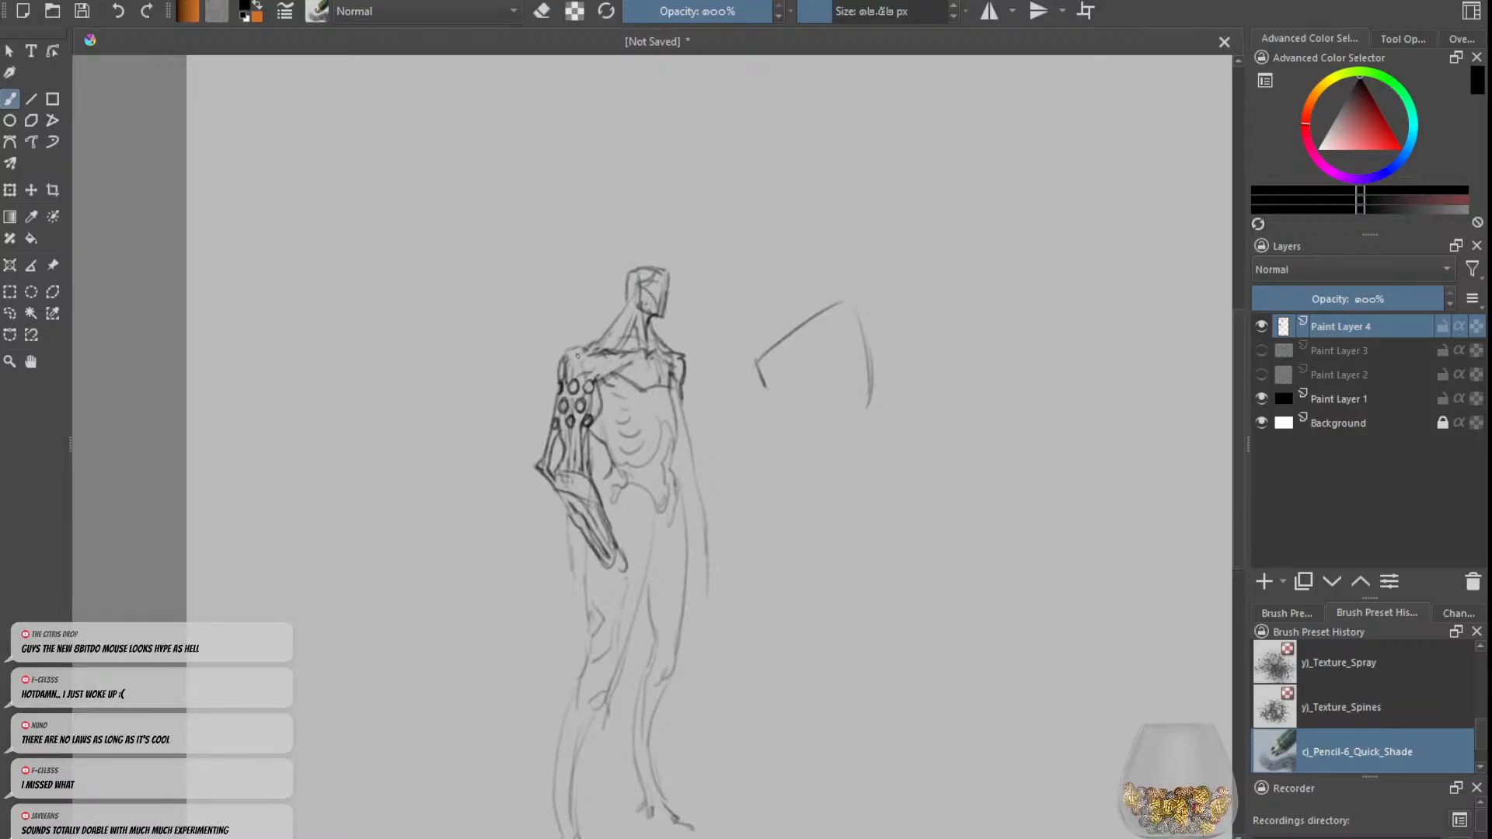
mouse_move(570, 360)
left_mouse_down()
mouse_move(630, 370)
mouse_move(612, 376)
left_mouse_up()
key("ctrl+z")
key("e")
key("e")
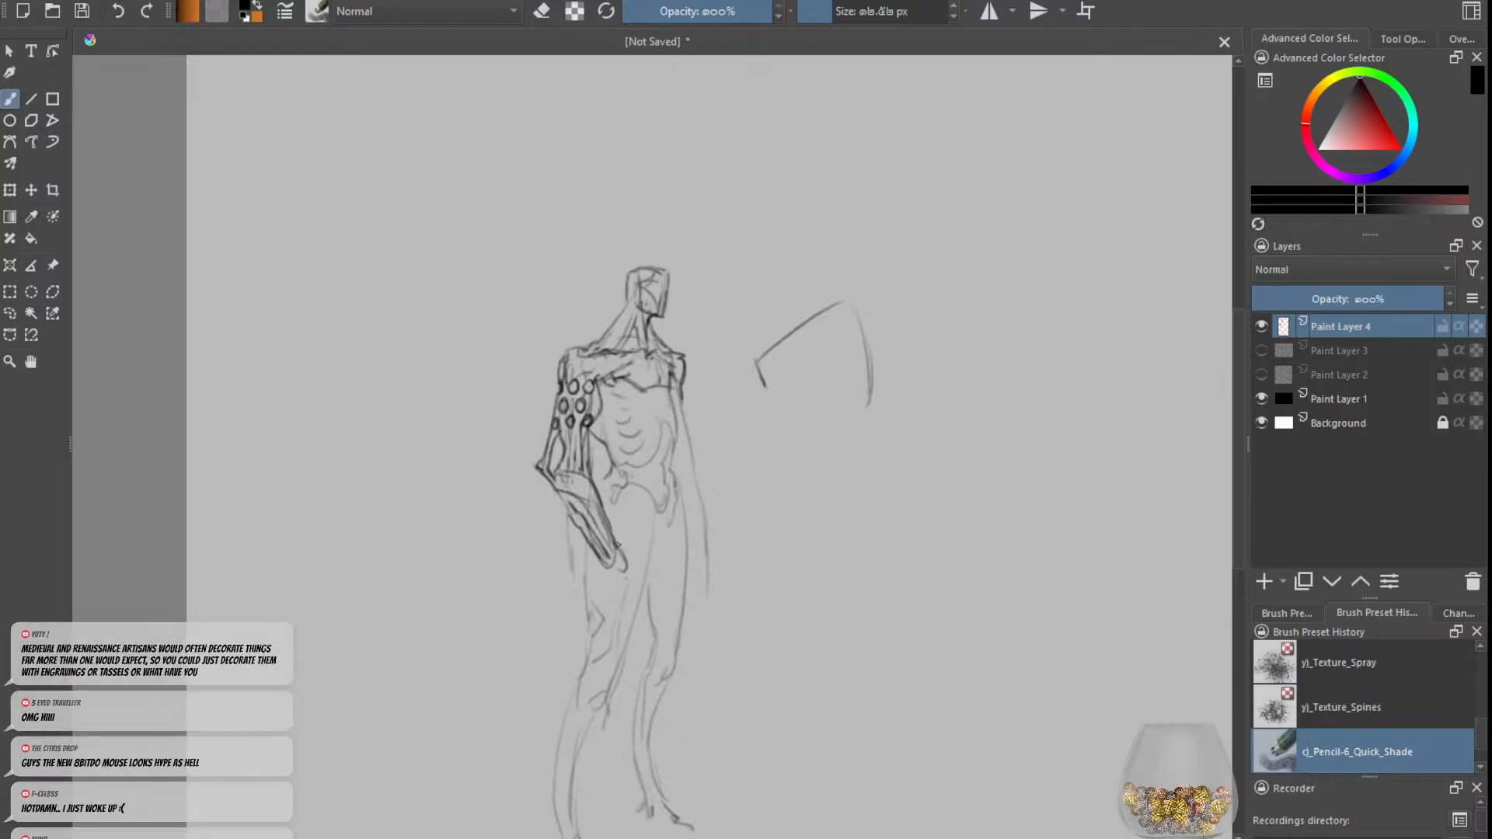
Step: Sketch a bony hand with hanging fingers at the bent forearm's wrist and tidy the forearm outline
mouse_move(618, 544)
left_mouse_down()
mouse_move(636, 600)
mouse_move(621, 575)
mouse_move(618, 592)
mouse_move(617, 567)
mouse_move(644, 597)
mouse_move(635, 578)
mouse_move(606, 612)
left_mouse_up()
left_click_drag(622, 554, 627, 568)
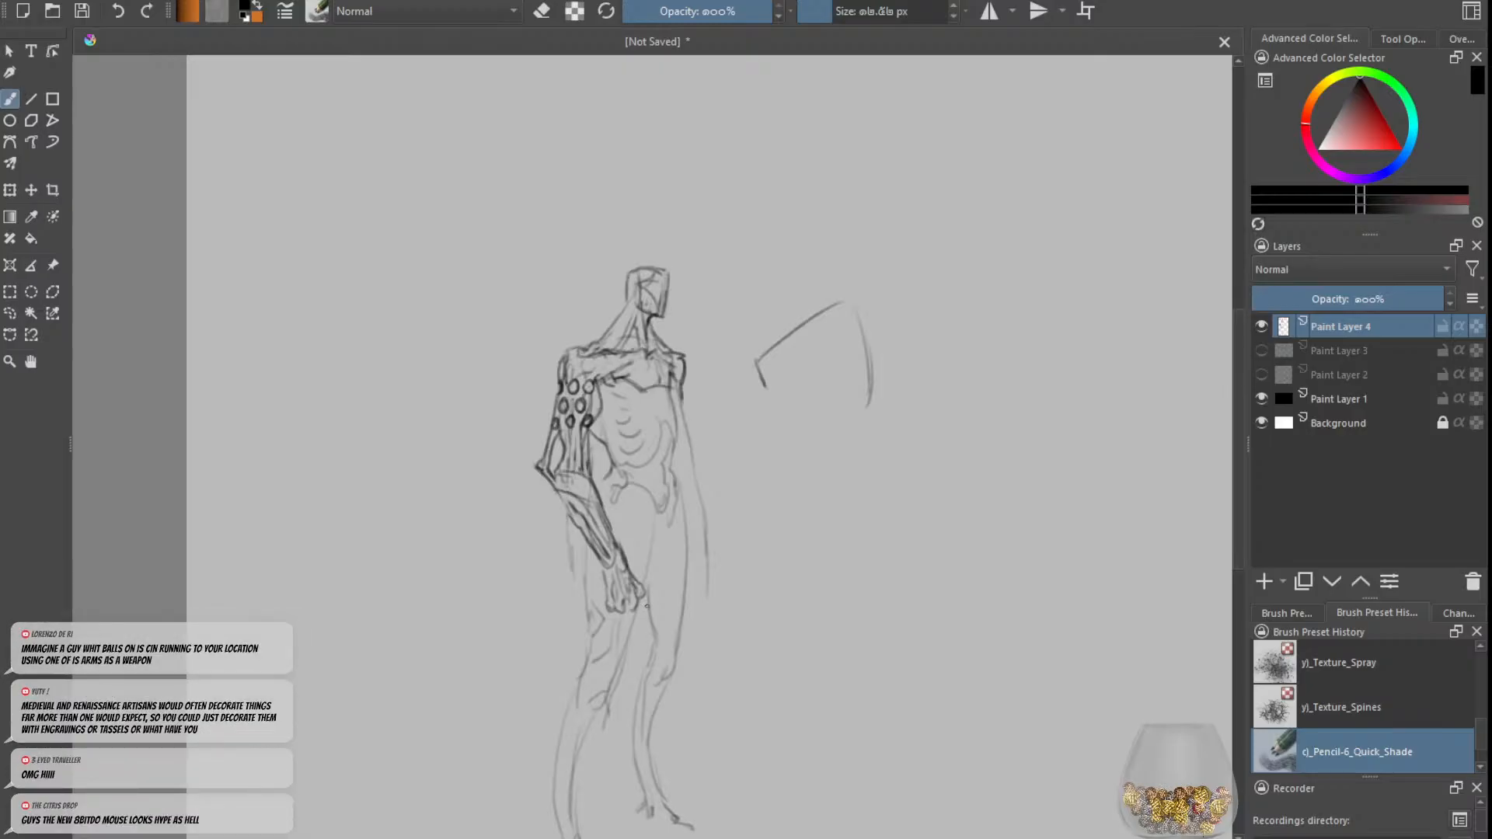
key("e")
key("e")
Step: Refine the elbow band and inner arm contour of the left-hand arm, alternating erasing and redrawing
key("e")
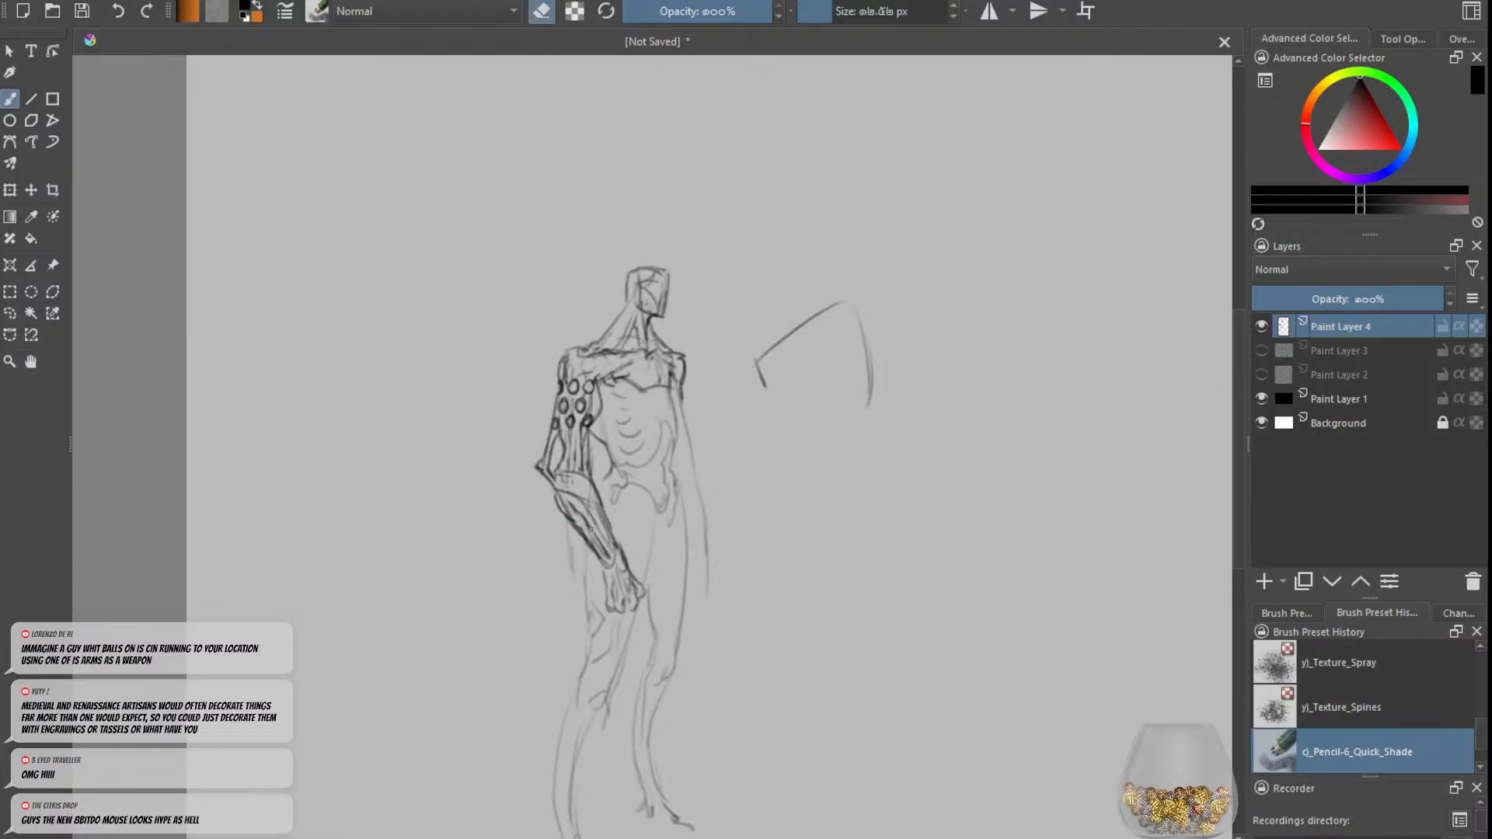
key("e")
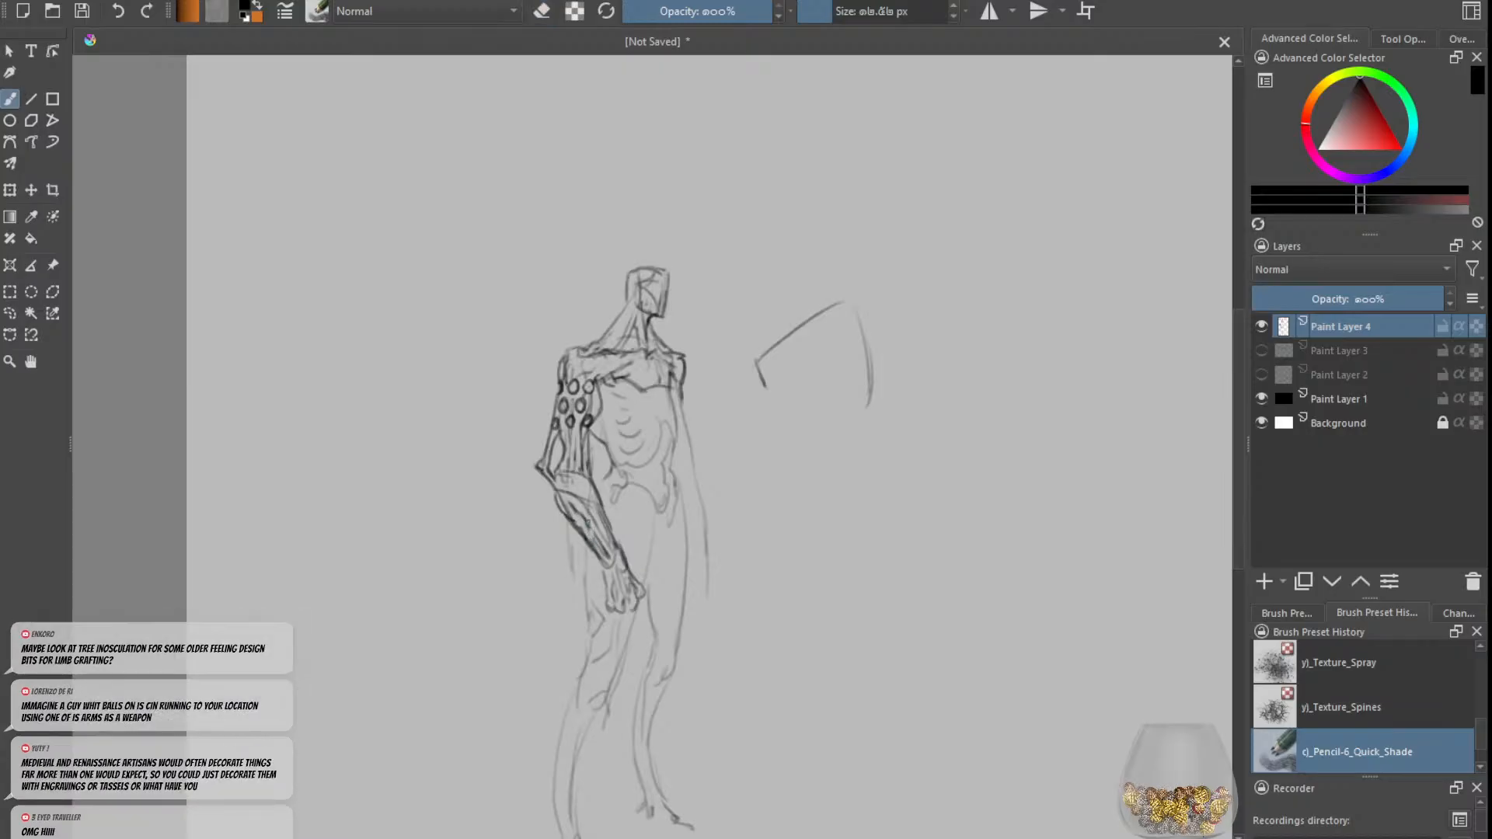
key("e")
key("e")
key("e")
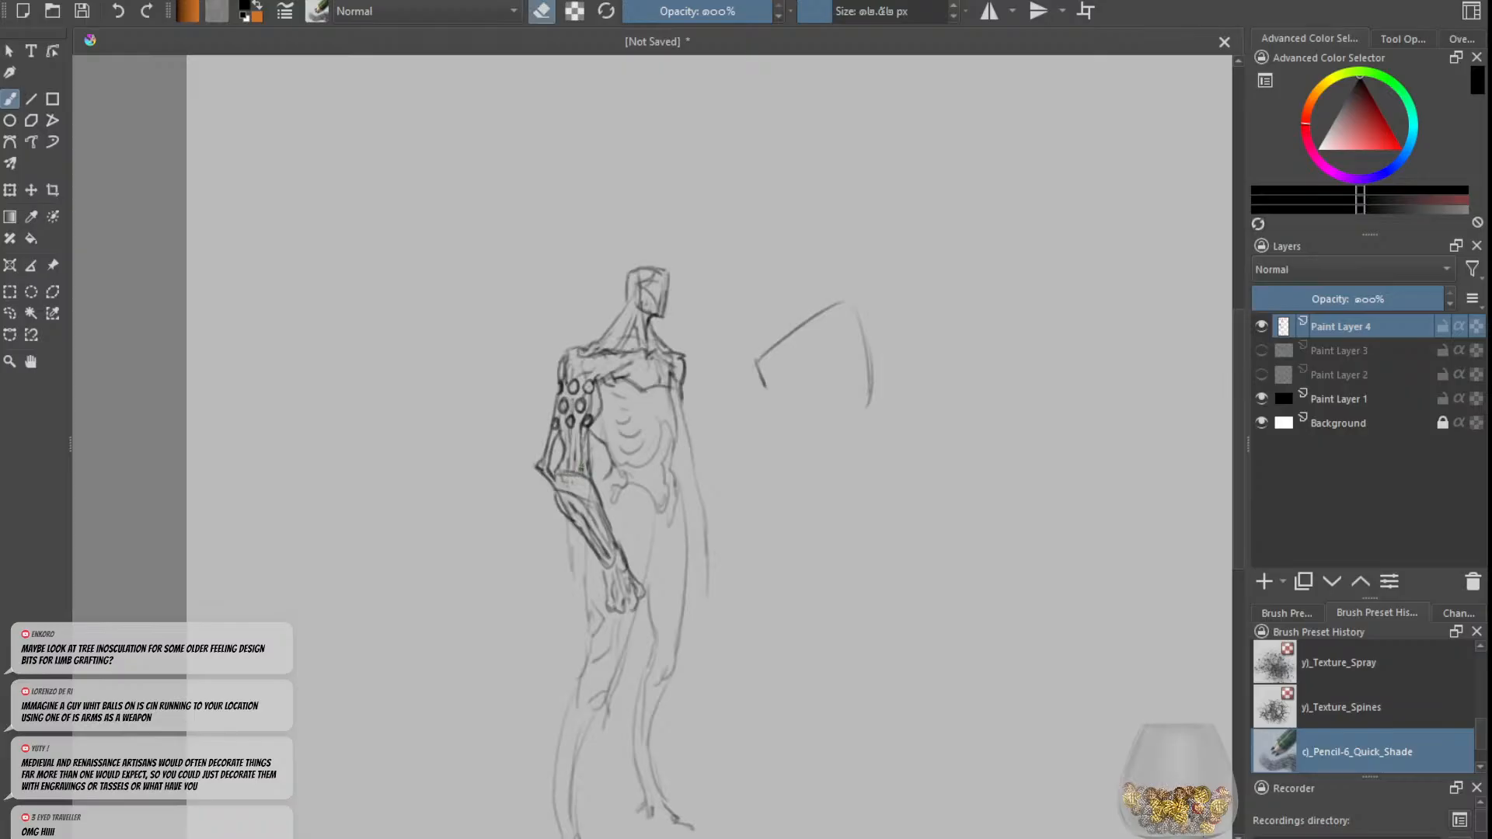
key("e")
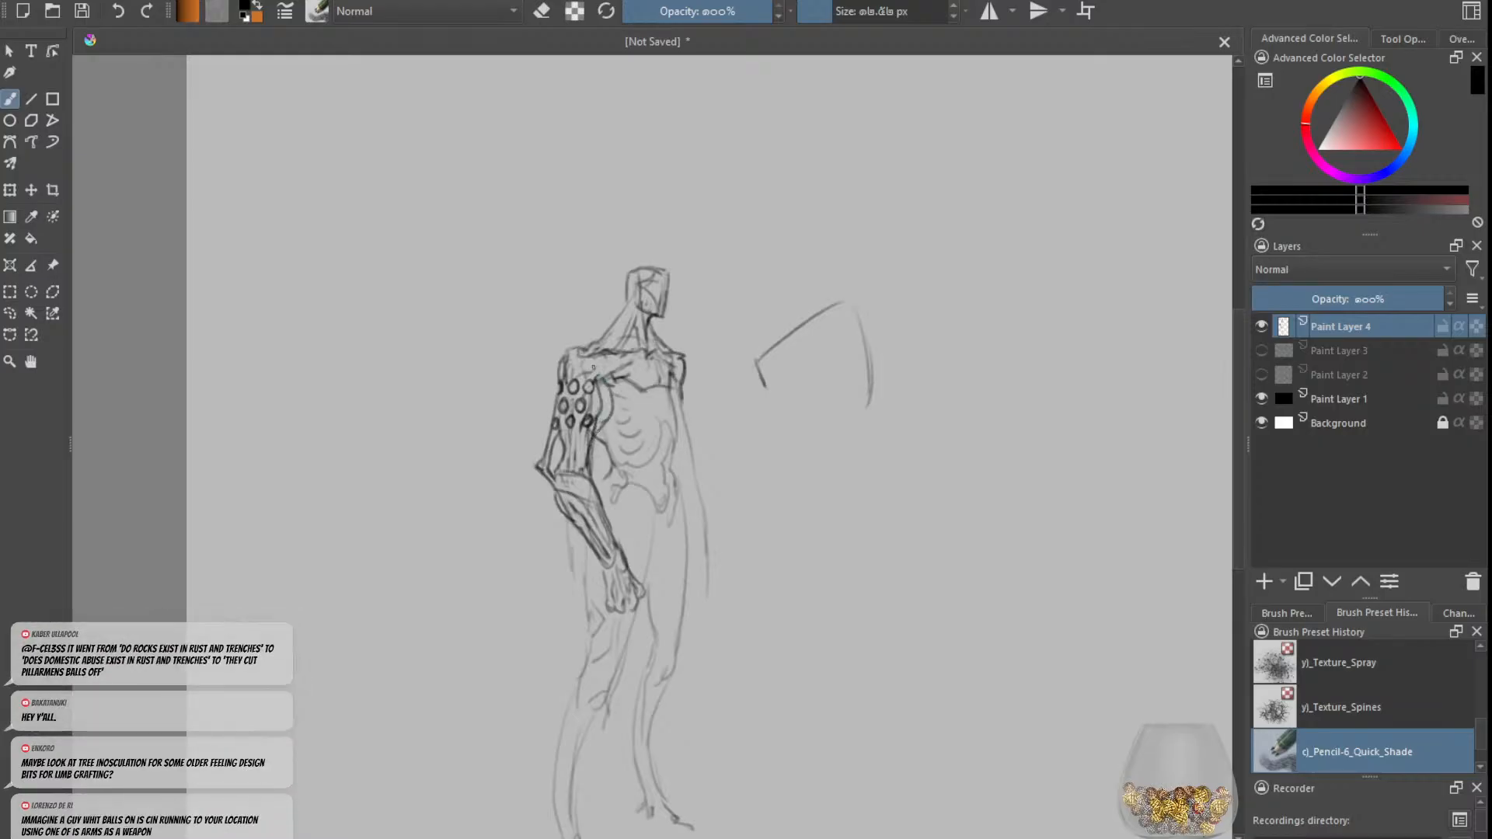
Step: Refine the left-hand shoulder contour, upper-arm rings and elbow outline, alternating pencil strokes with erasing
left_click_drag(568, 358, 584, 362)
key("e")
key("e")
left_click_drag(557, 432, 542, 470)
key("e")
key("e")
mouse_move(561, 390)
left_mouse_down()
mouse_move(559, 427)
mouse_move(584, 389)
left_mouse_up()
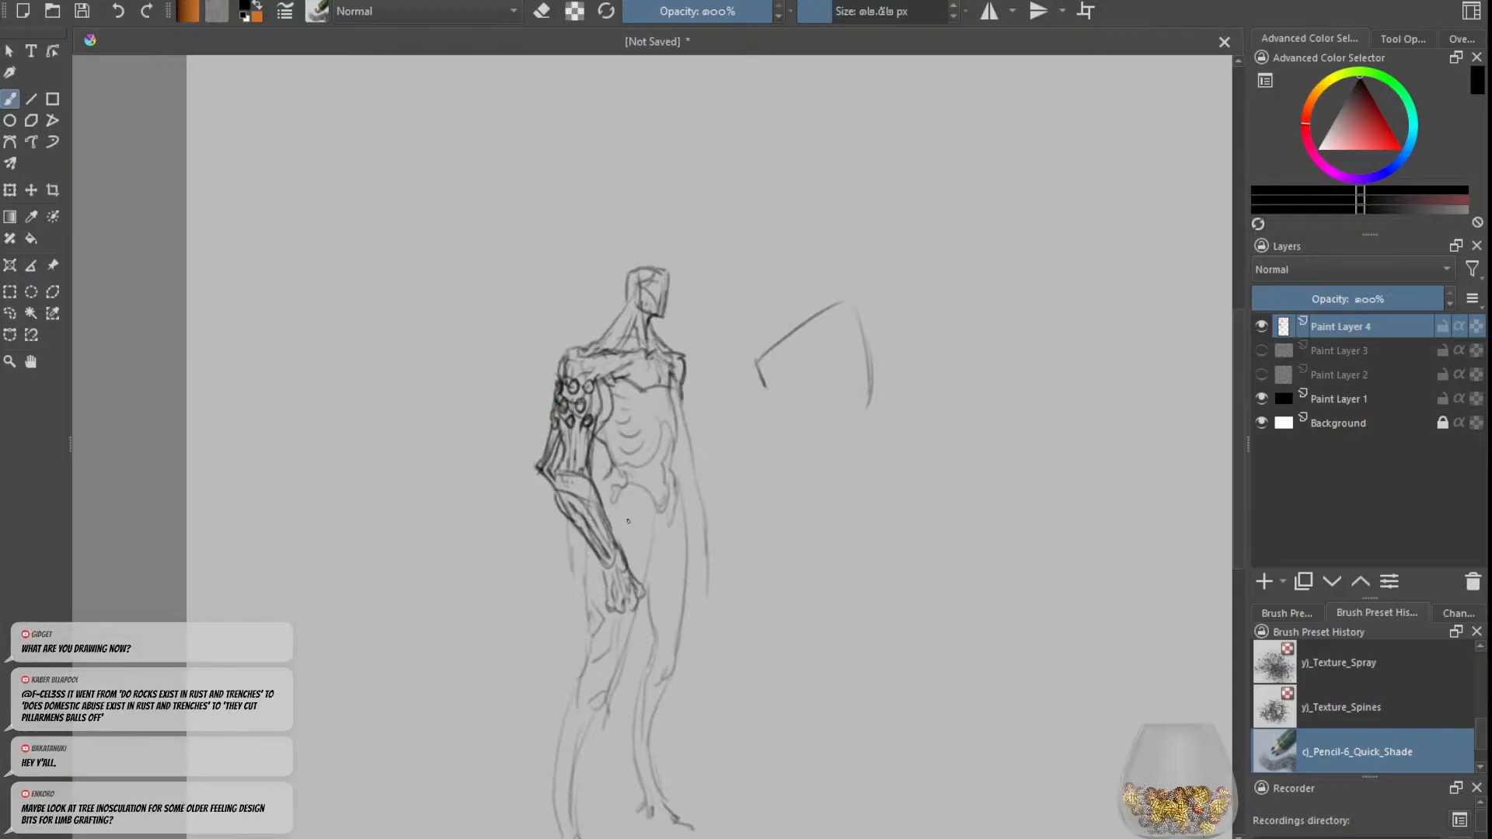
left_click_drag(603, 565, 614, 666)
mouse_move(620, 614)
left_mouse_down()
mouse_move(623, 640)
mouse_move(641, 641)
mouse_move(641, 658)
mouse_move(624, 653)
mouse_move(633, 671)
left_mouse_up()
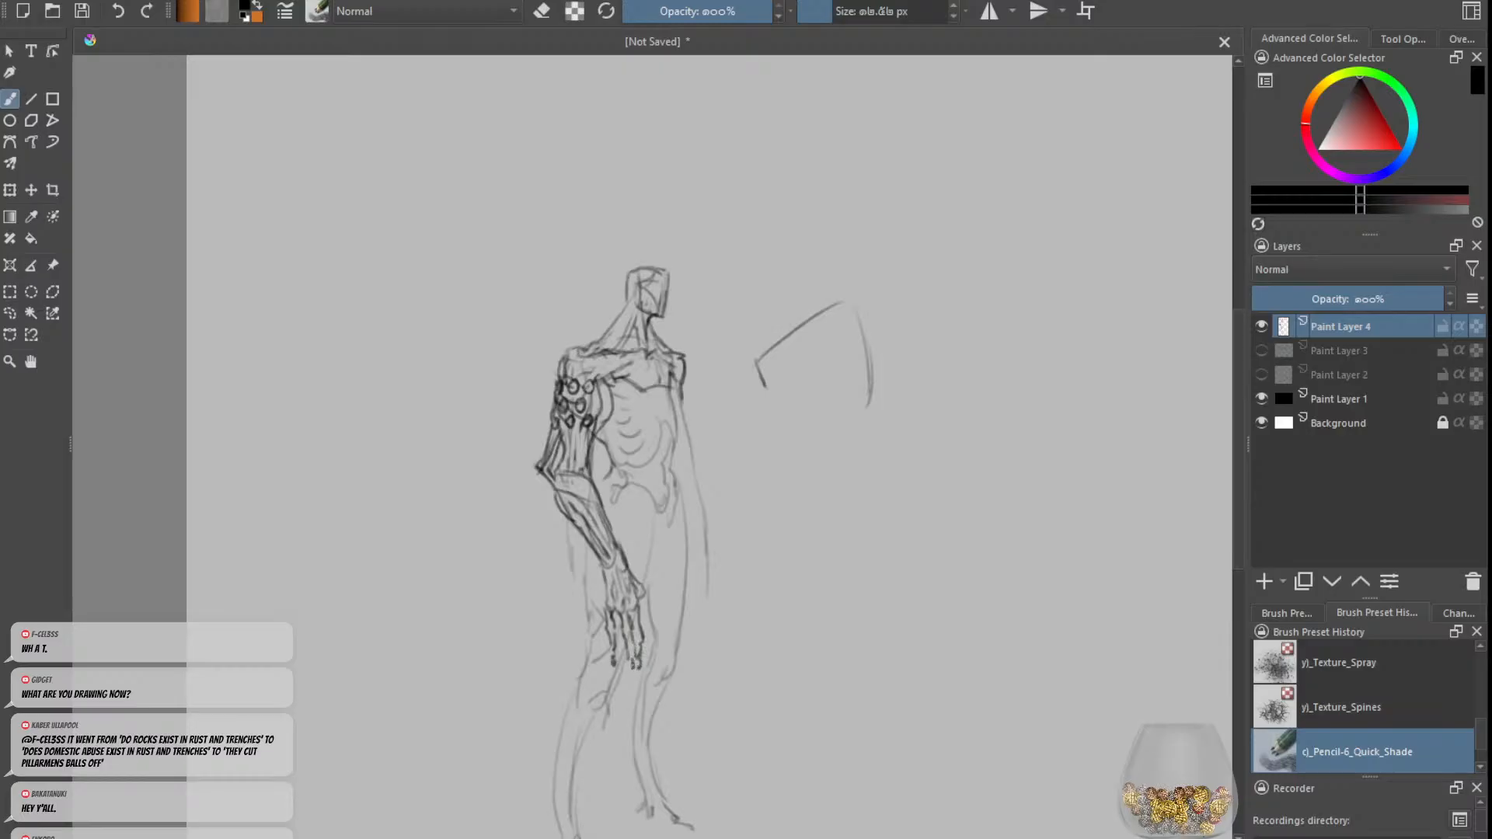
key("ctrl+z")
key("ctrl+z")
key("ctrl+z")
key("ctrl+z")
key("ctrl+z")
key("ctrl+z")
key("ctrl+z")
key("ctrl+z")
Step: Sketch short curled fingers closing the hand at the end of the bent forearm, undoing a stray stroke
key("ctrl+z")
mouse_move(610, 612)
left_mouse_down()
mouse_move(615, 630)
mouse_move(645, 618)
mouse_move(618, 635)
mouse_move(610, 624)
mouse_move(651, 609)
left_mouse_up()
key("ctrl+z")
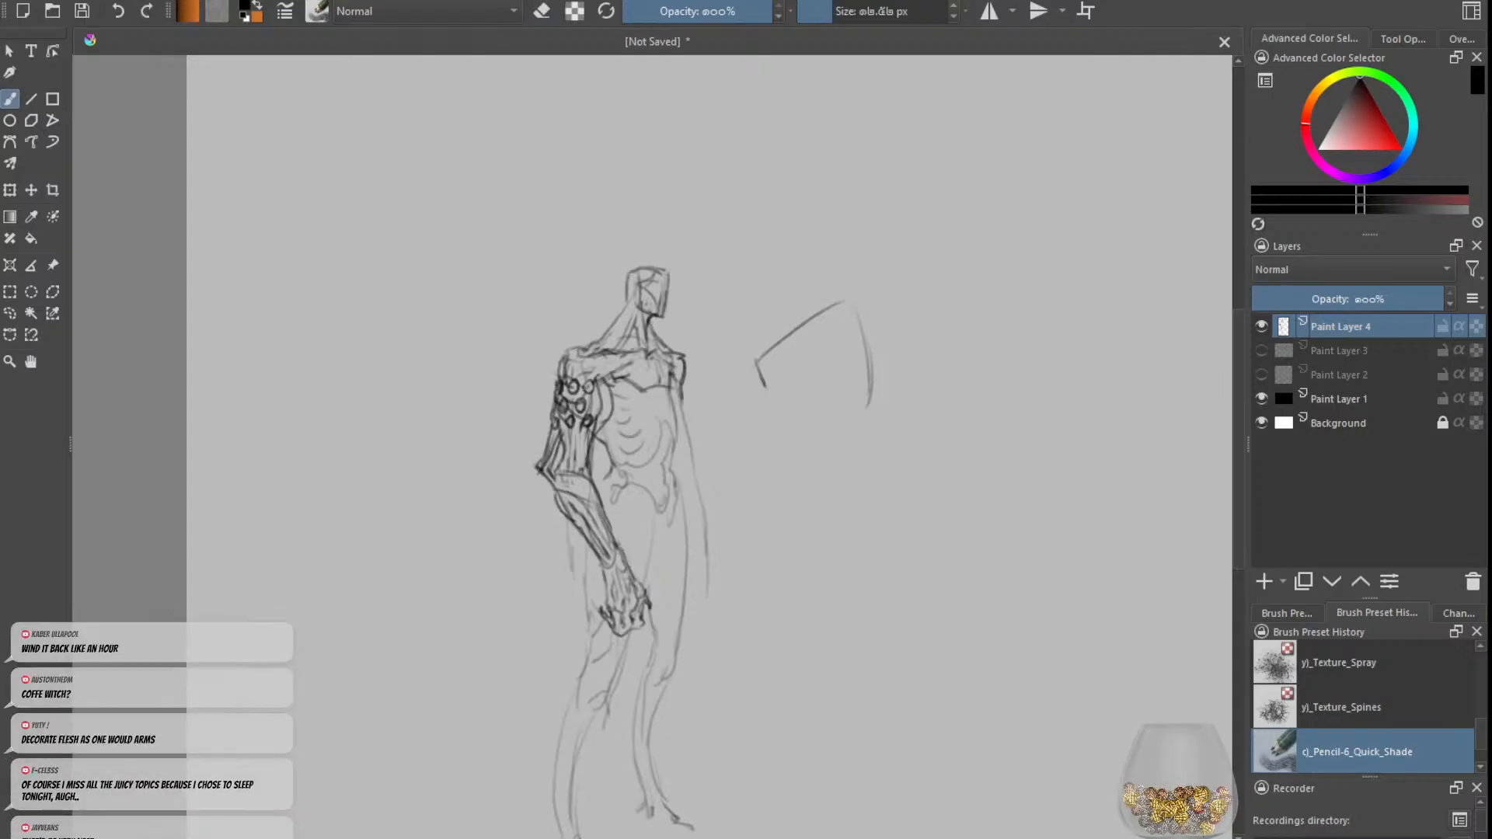
key("e")
key("e")
mouse_move(406, 494)
left_mouse_down()
mouse_move(409, 432)
mouse_move(447, 433)
mouse_move(472, 477)
mouse_move(431, 441)
mouse_move(415, 450)
mouse_move(426, 445)
mouse_move(415, 520)
left_mouse_up()
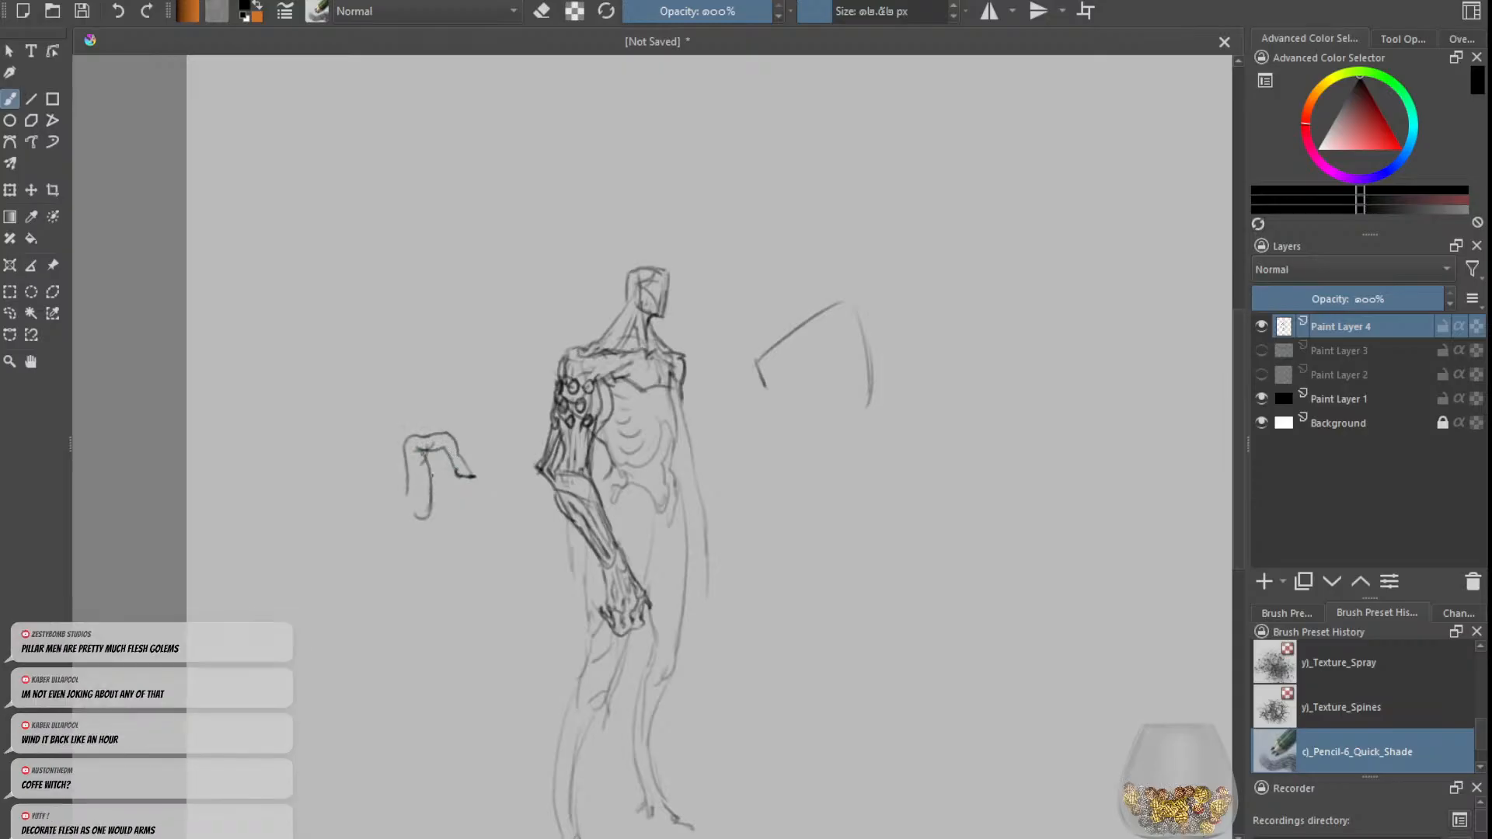
key("ctrl+z")
left_click_drag(440, 446, 429, 480)
key("e")
key("e")
key("minus")
key("ctrl+z")
key("ctrl+z")
key("ctrl+z")
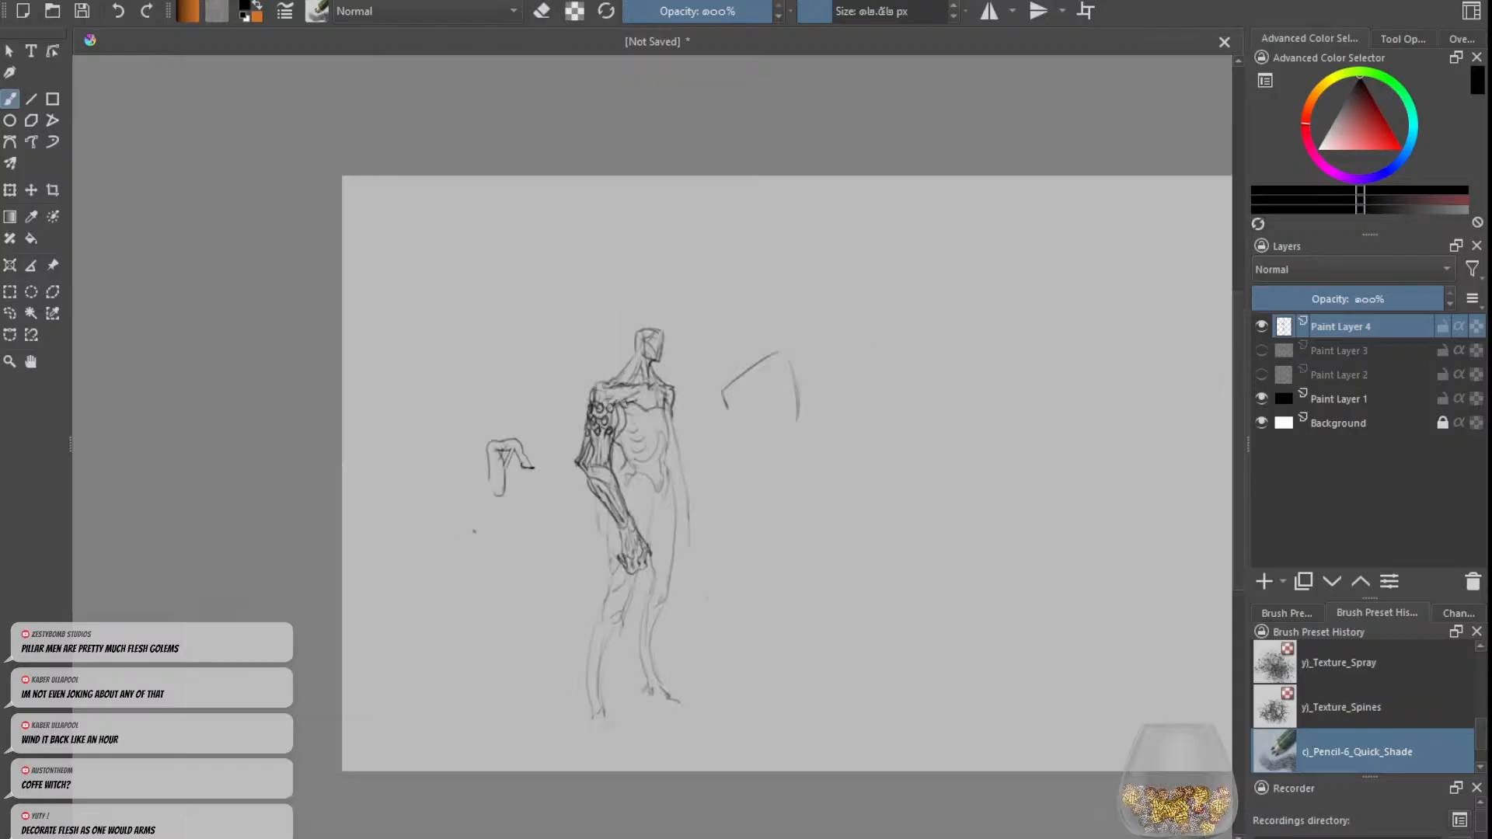
key("ctrl+z")
key("ctrl+z")
Step: Add a small ring at the top of the forearm just below the elbow band, tidying with the eraser
key("plus")
key("plus")
key("e")
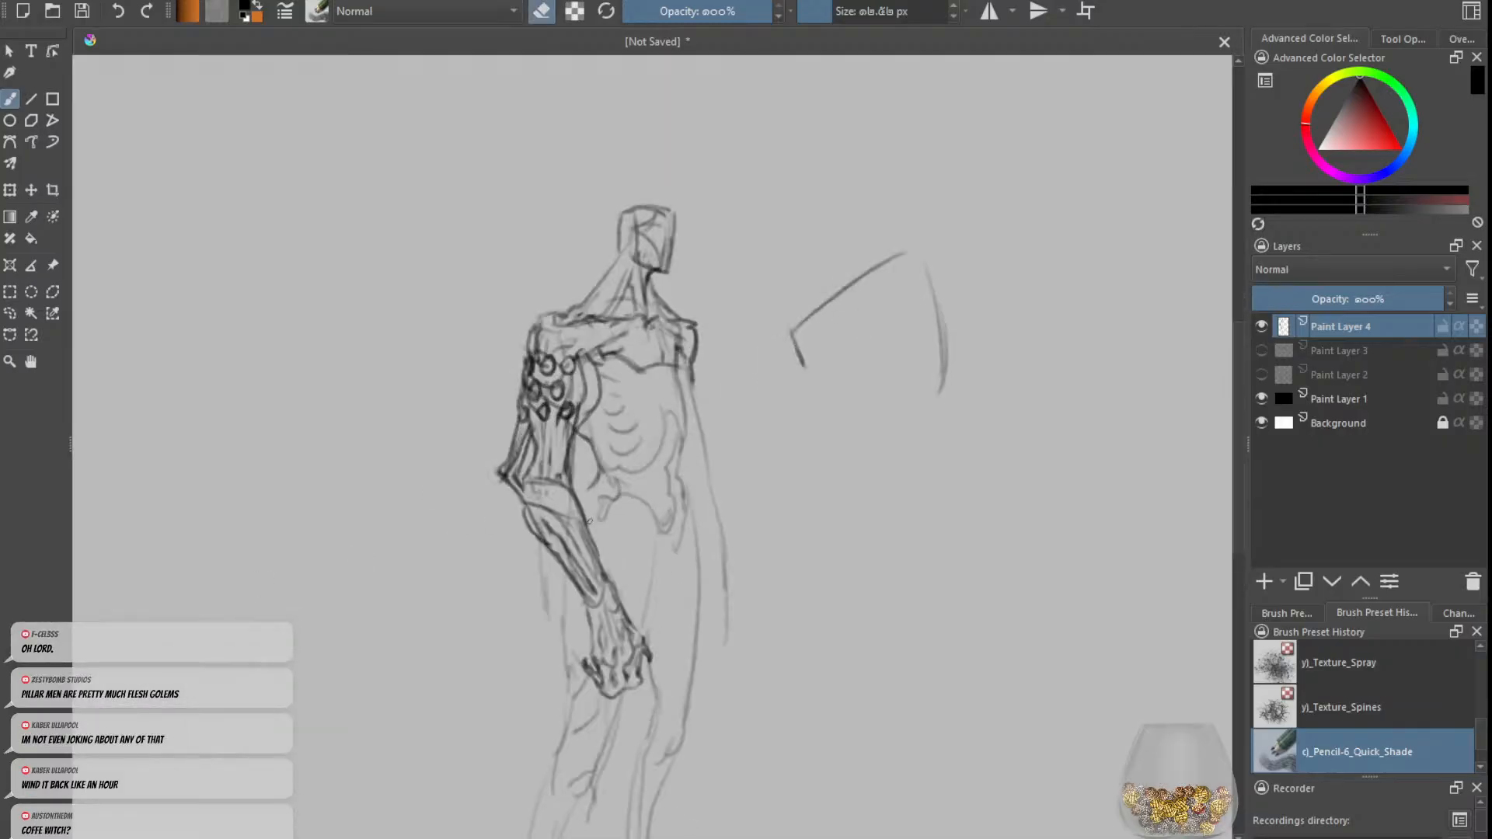
key("e")
key("e")
key("e")
key("e")
key("e")
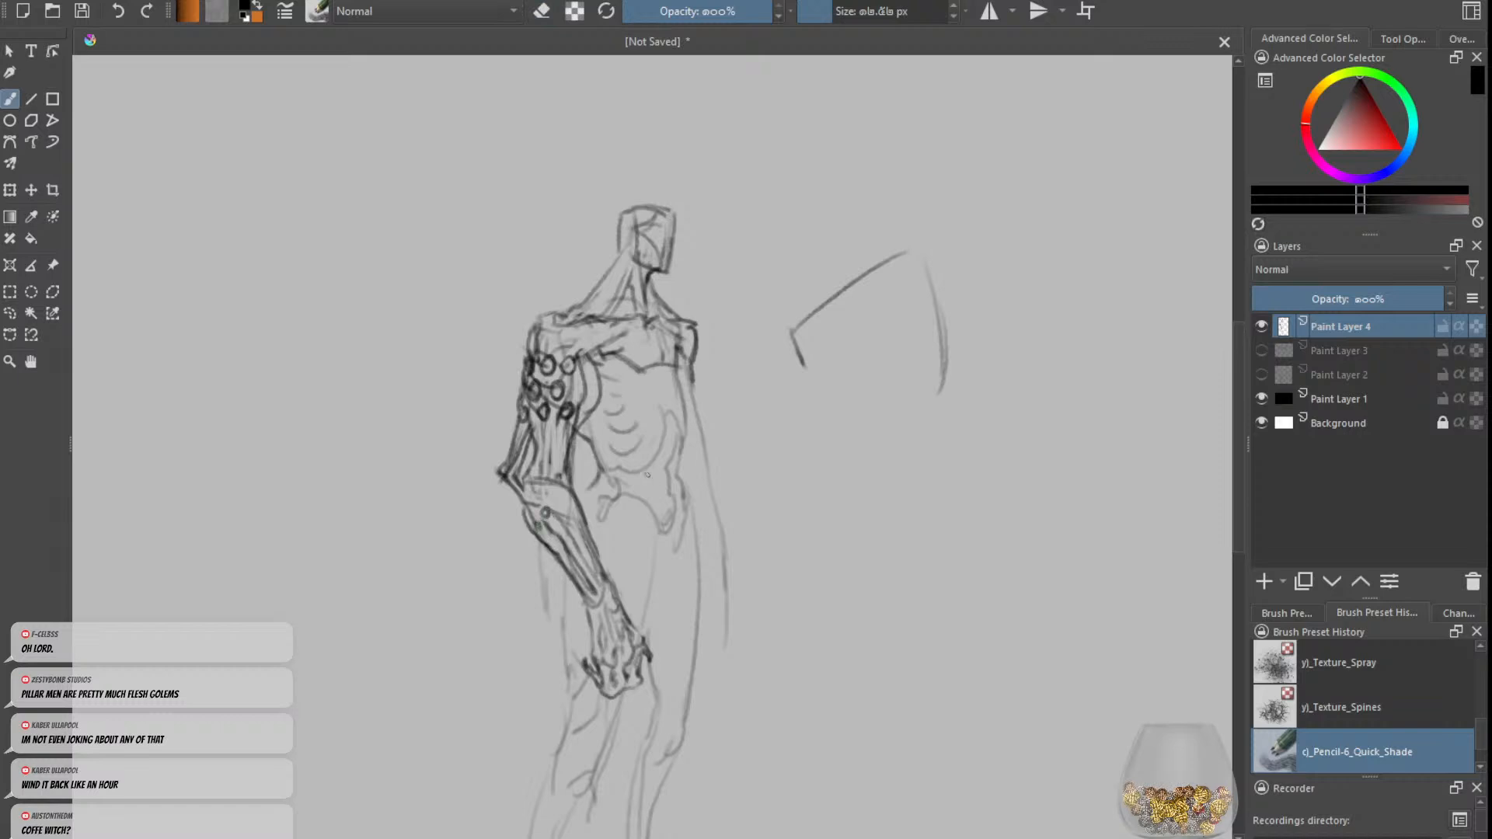
Step: Draw a ring at the front of the pelvis, darken the waist line and rework the rib strokes
mouse_move(646, 474)
left_mouse_down()
mouse_move(659, 467)
mouse_move(660, 481)
mouse_move(650, 472)
mouse_move(636, 502)
mouse_move(600, 485)
mouse_move(614, 498)
left_mouse_up()
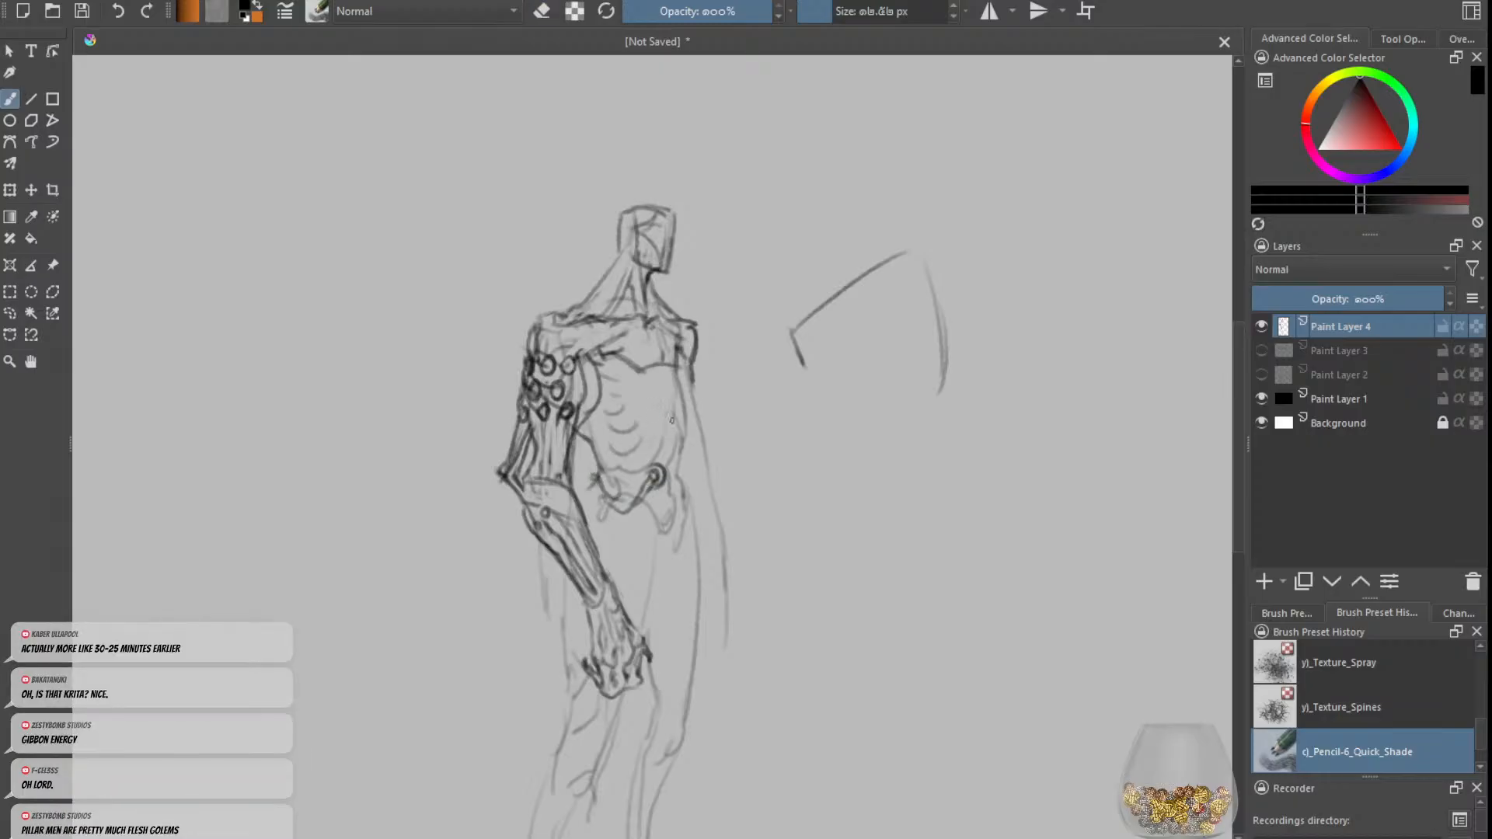
mouse_move(679, 366)
left_mouse_down()
mouse_move(690, 429)
mouse_move(645, 453)
mouse_move(640, 431)
mouse_move(618, 456)
mouse_move(649, 421)
mouse_move(612, 425)
left_mouse_up()
key("e")
key("e")
Step: Define the right-hand arm hanging from the shoulder down to the wrist and sketch its small hand
mouse_move(624, 404)
left_mouse_down()
mouse_move(605, 408)
mouse_move(605, 387)
mouse_move(694, 446)
mouse_move(716, 565)
left_mouse_up()
key("minus")
left_click_drag(685, 468, 717, 551)
mouse_move(699, 499)
left_mouse_down()
mouse_move(701, 539)
mouse_move(727, 554)
mouse_move(711, 599)
left_mouse_up()
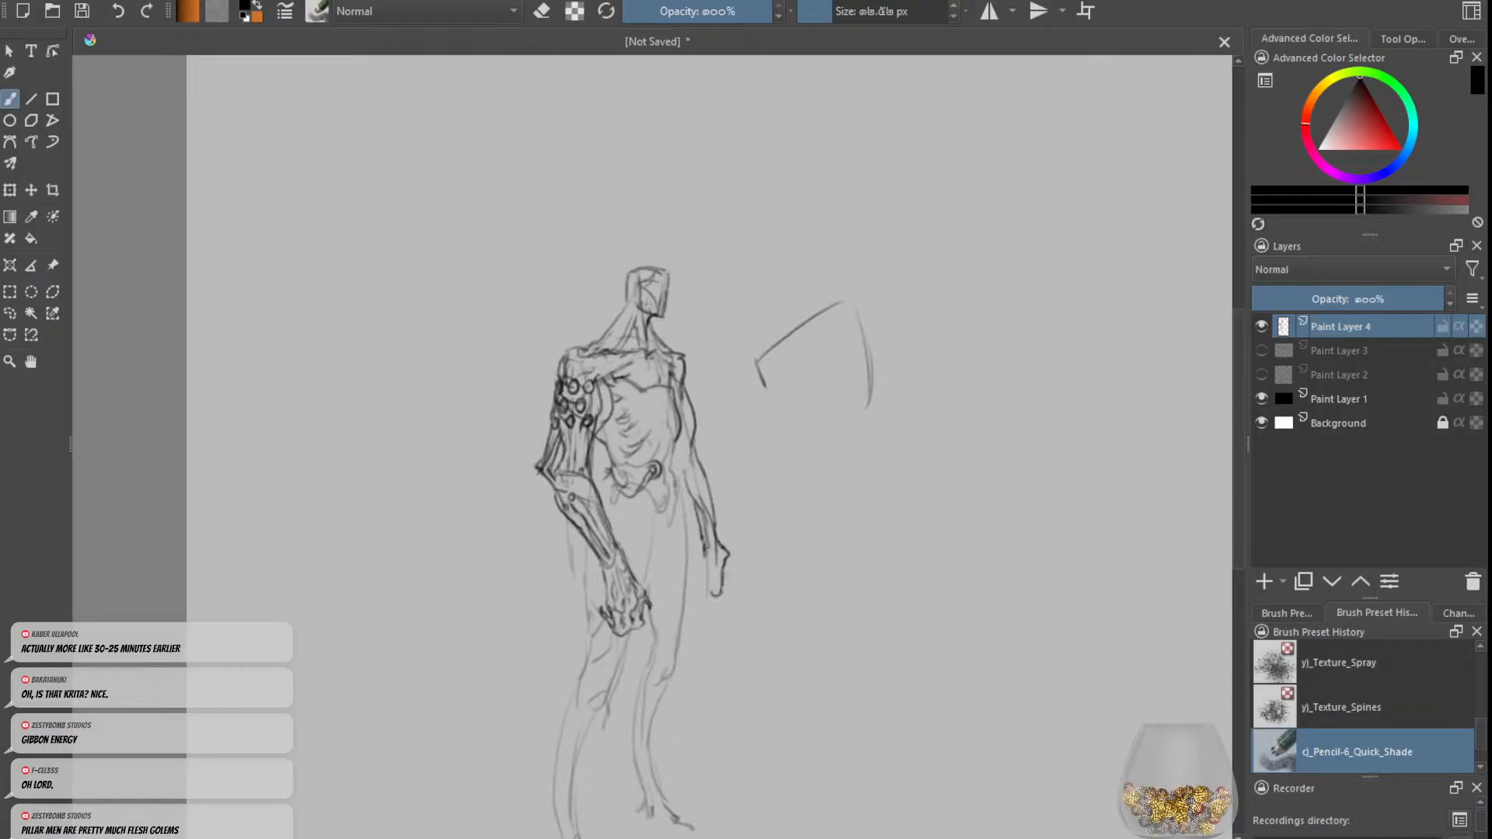
mouse_move(706, 543)
left_mouse_down()
mouse_move(723, 604)
mouse_move(716, 583)
left_mouse_up()
key("minus")
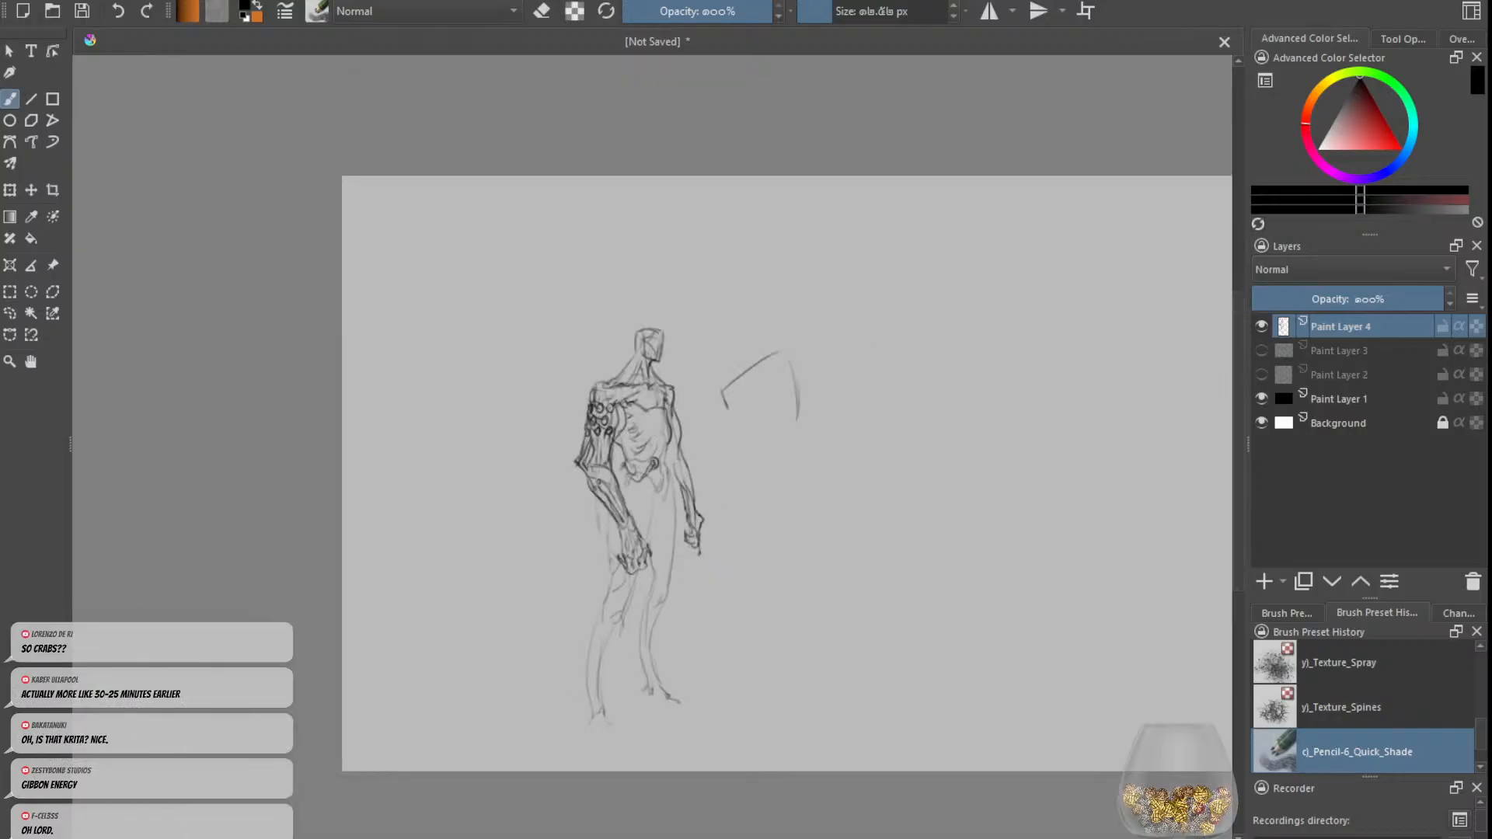
Step: Strengthen the chest line beside the left-hand armpit and the hip line on the same side
key("plus")
mouse_move(606, 377)
left_mouse_down()
mouse_move(614, 413)
mouse_move(617, 377)
left_mouse_up()
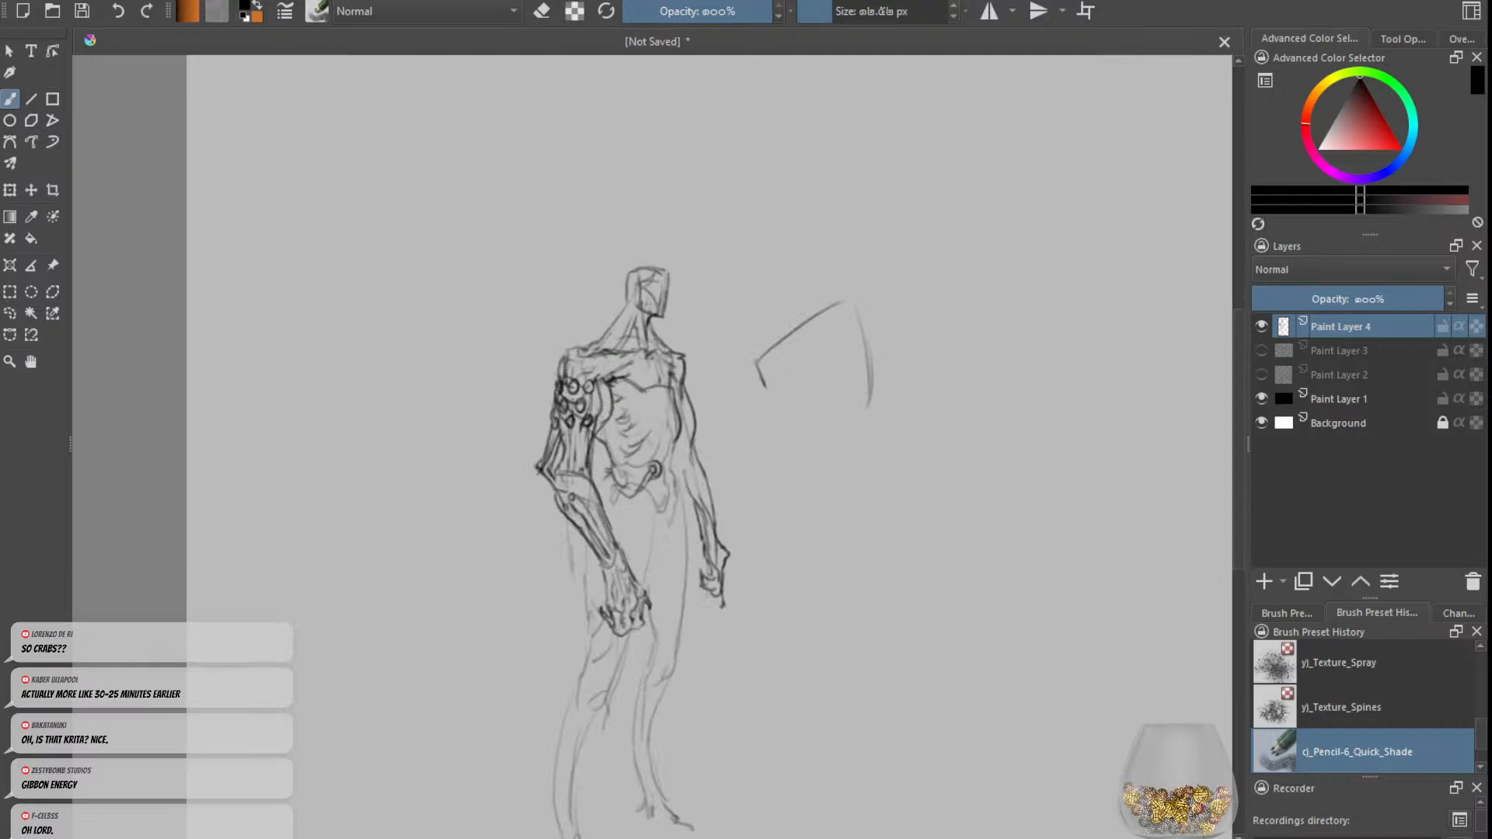
left_click_drag(609, 478, 598, 488)
Step: Darken the right-hand thigh contour from hip to knee and detail the hip edge, undoing unwanted strokes
left_click_drag(678, 439, 686, 543)
key("ctrl+z")
key("ctrl+z")
left_click_drag(680, 481, 686, 607)
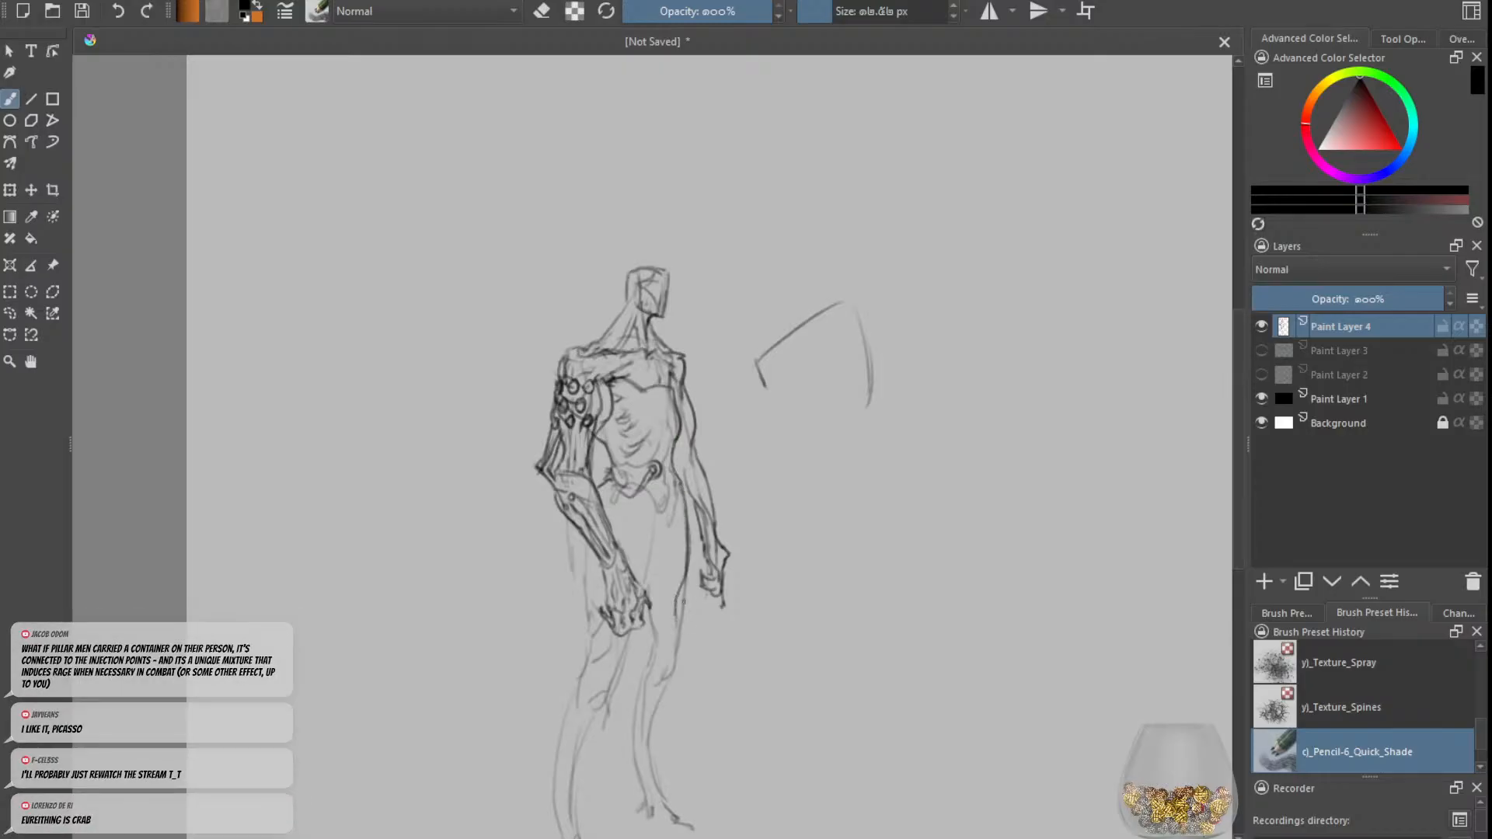
left_click_drag(686, 581, 669, 683)
key("ctrl+z")
left_click_drag(657, 553, 666, 624)
key("ctrl+z")
key("ctrl+z")
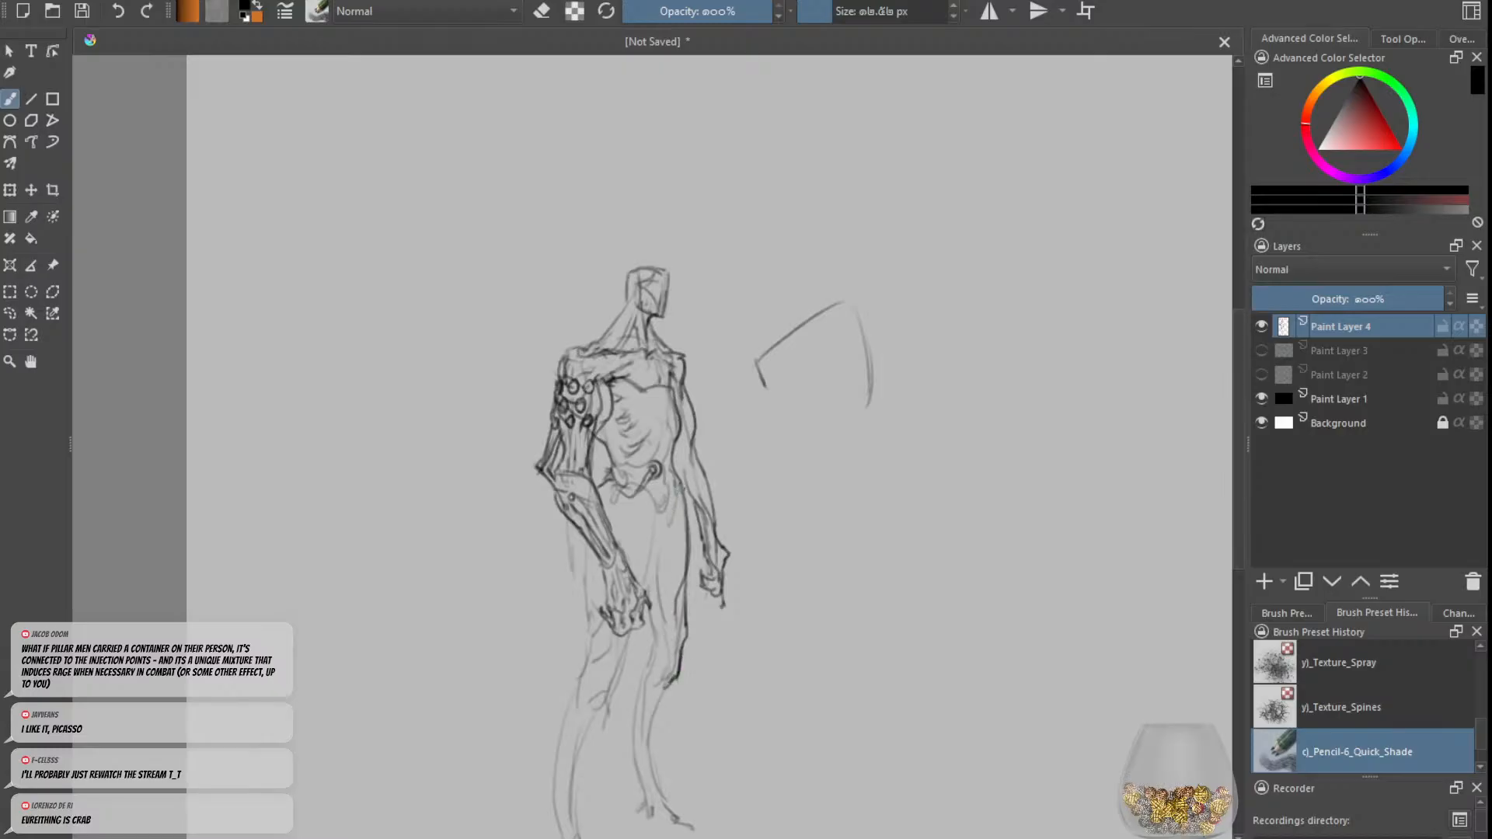
left_click_drag(680, 487, 668, 524)
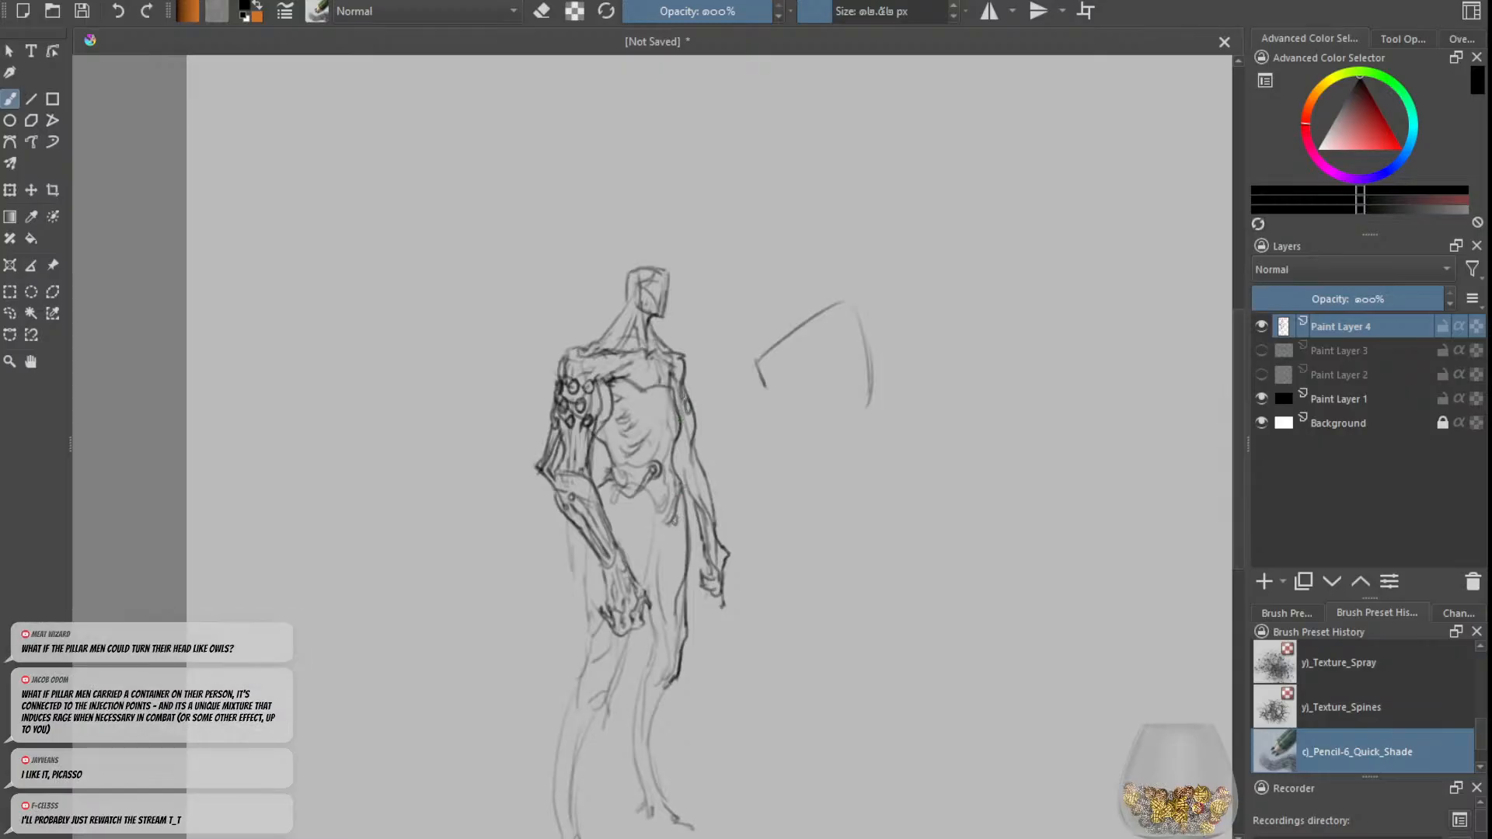
Step: Add a ring at the side of the head, facial lines with a pointed nose, and a darker nape contour
left_click_drag(626, 274, 603, 330)
key("ctrl+z")
key("ctrl+z")
mouse_move(627, 274)
left_mouse_down()
mouse_move(606, 328)
mouse_move(639, 315)
mouse_move(635, 290)
mouse_move(661, 299)
left_mouse_up()
key("ctrl+z")
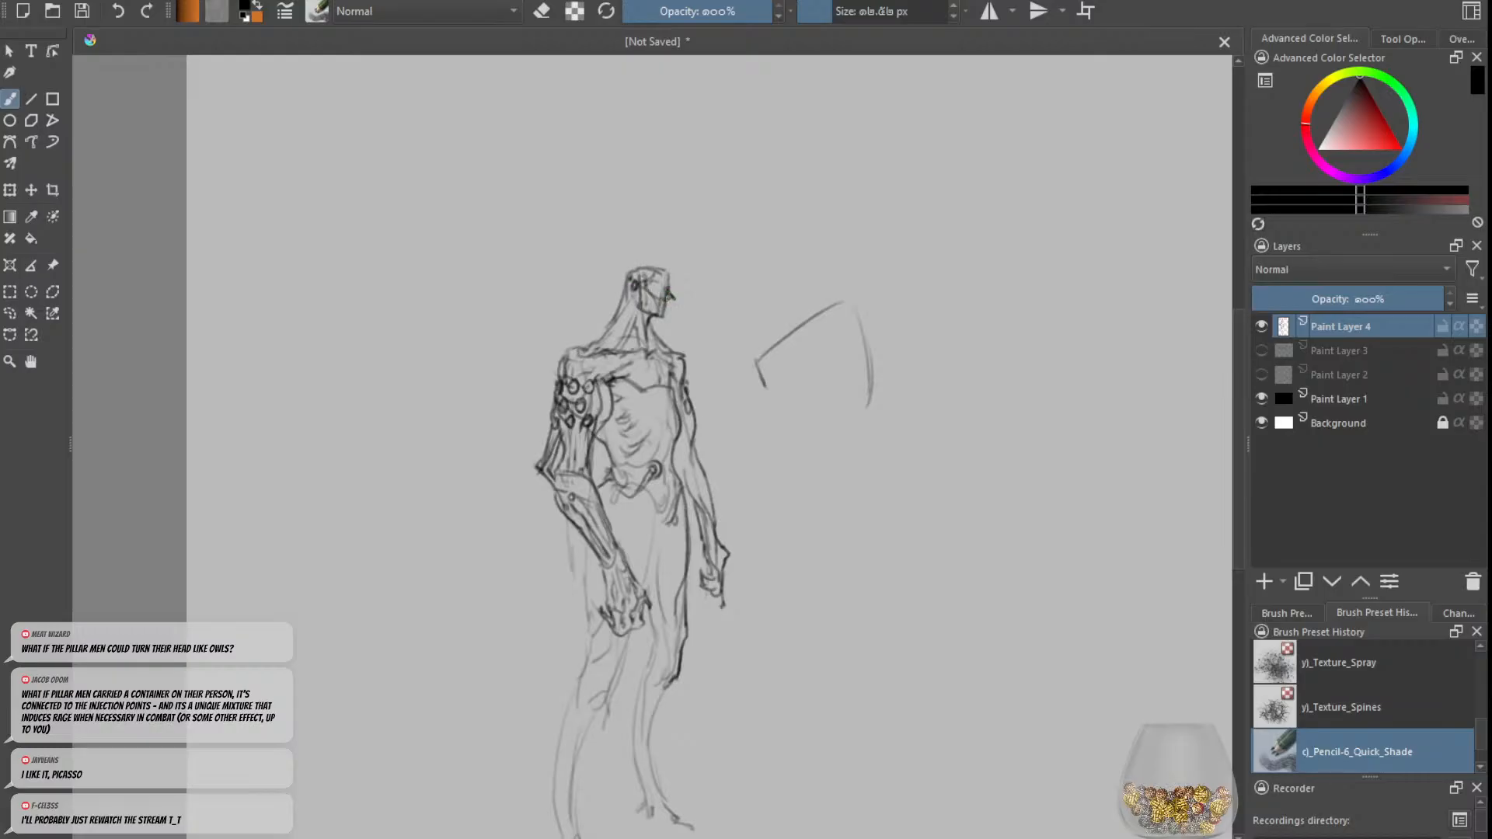
Step: Add small rings to the lower abdomen and redraw the lower chest edge as a pointed contour, undoing and erasing stray marks
mouse_move(656, 438)
left_mouse_down()
mouse_move(665, 464)
mouse_move(618, 490)
left_mouse_up()
key("ctrl+z")
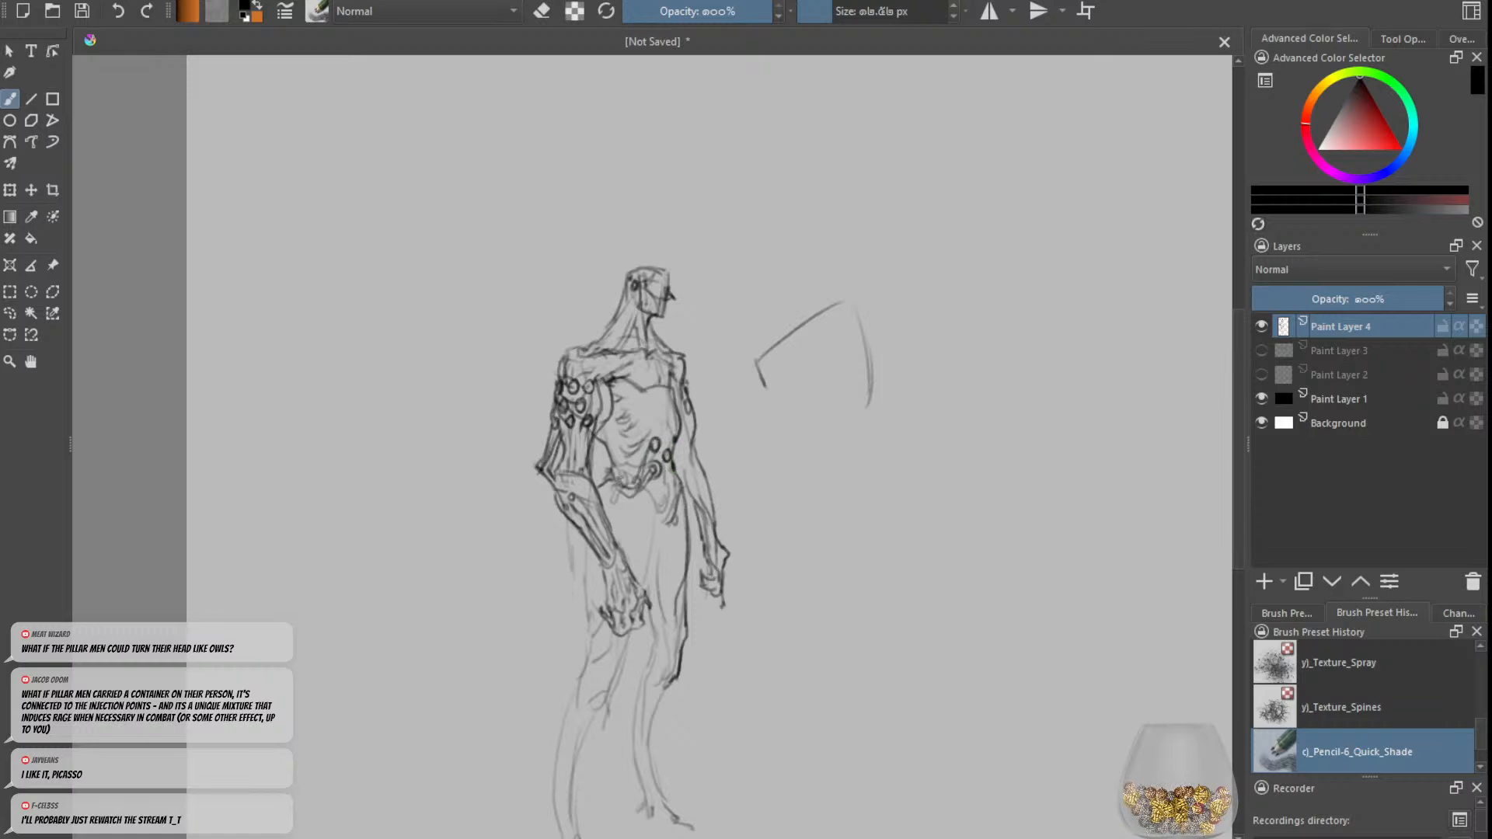
key("ctrl+z")
mouse_move(612, 380)
left_mouse_down()
mouse_move(652, 389)
mouse_move(641, 401)
mouse_move(661, 379)
mouse_move(646, 412)
mouse_move(676, 402)
left_mouse_up()
key("e")
key("e")
mouse_move(678, 374)
left_mouse_down()
mouse_move(665, 402)
mouse_move(663, 380)
left_mouse_up()
key("minus")
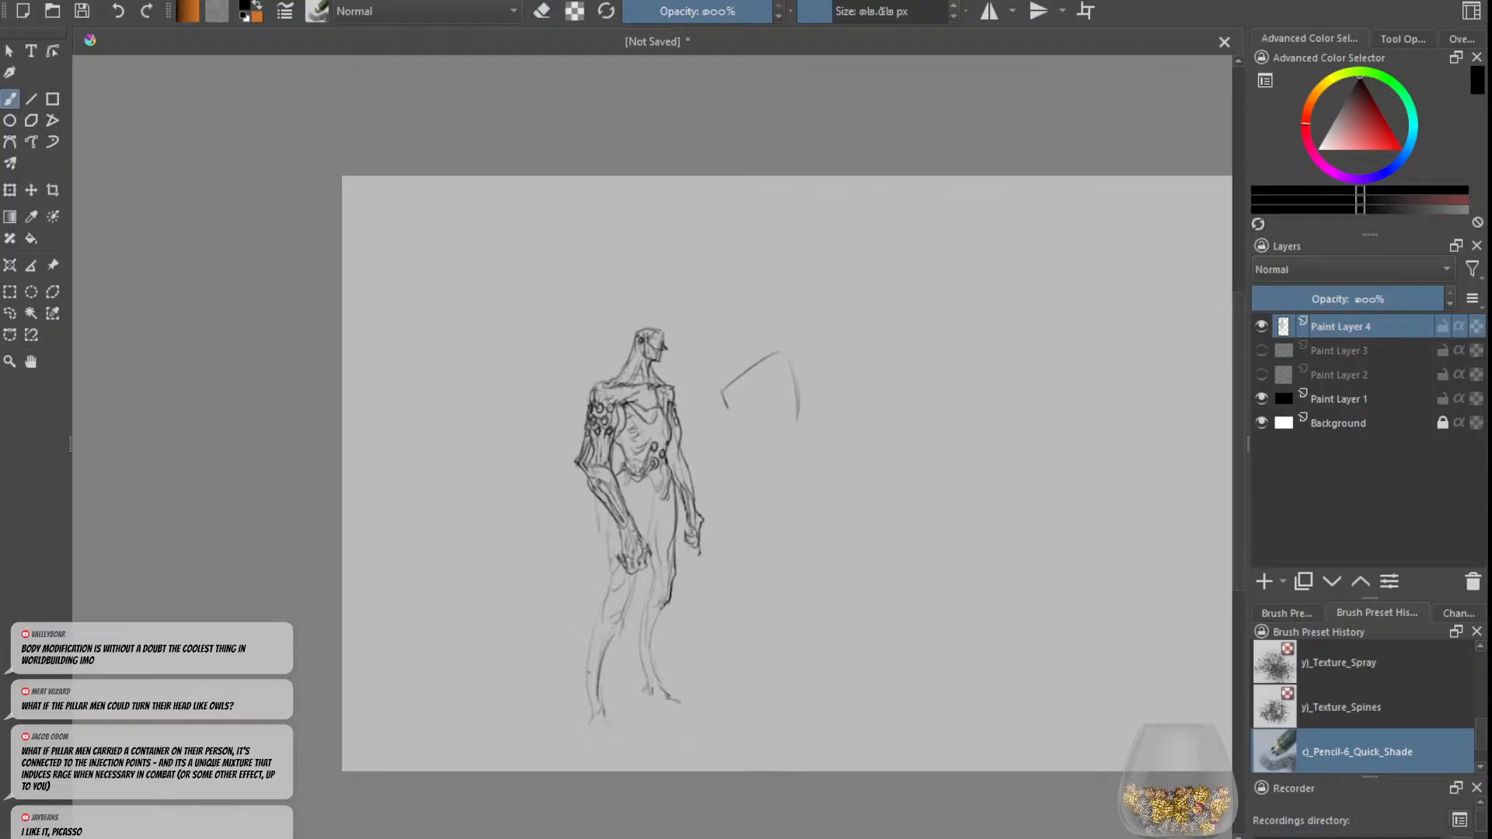
Step: Adjust the brush size and erase the top outline of the head
key("plus")
key("e")
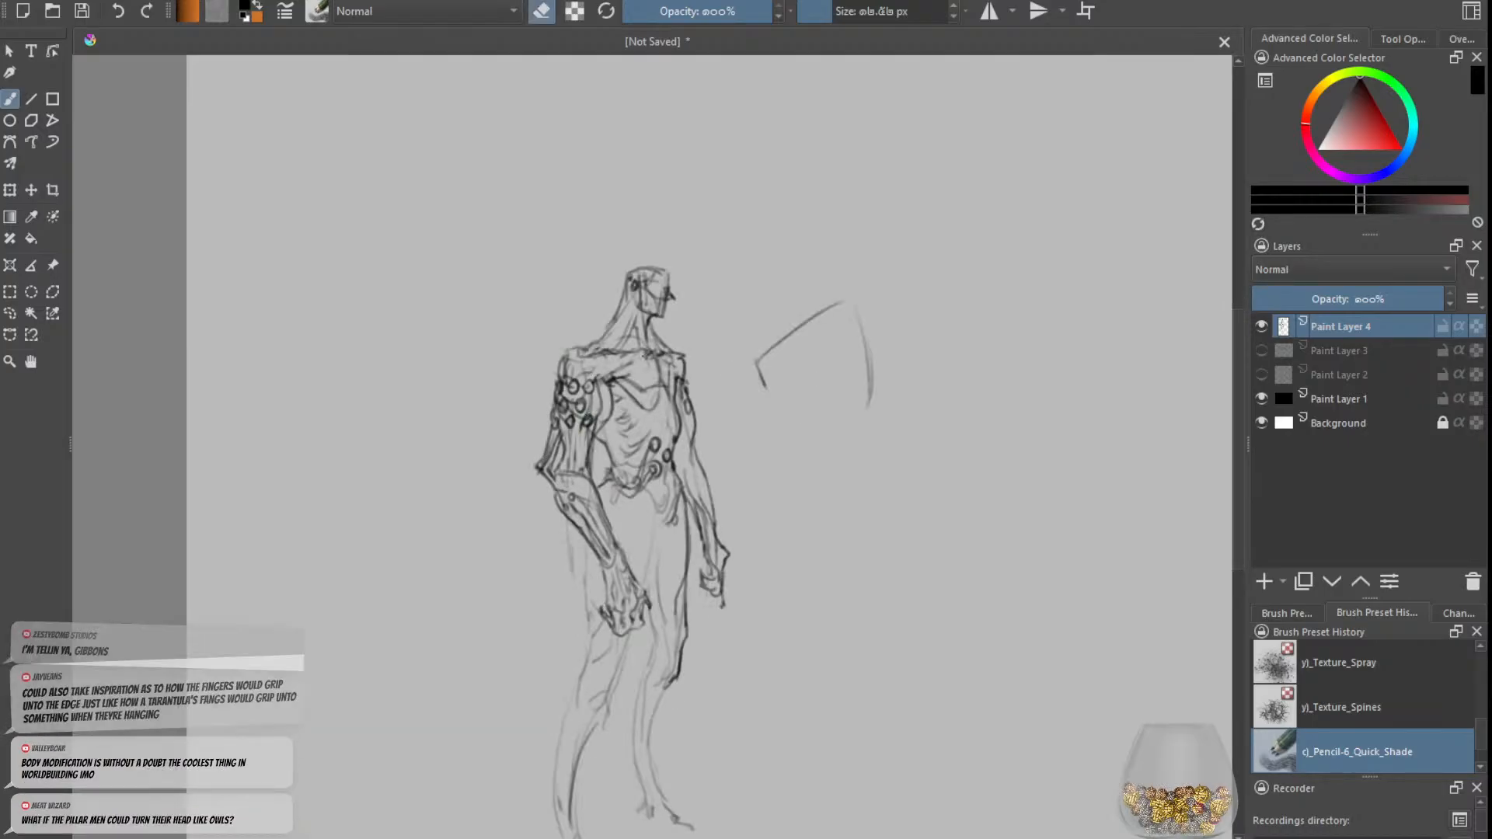
key("e")
key("e")
left_click_drag(834, 11, 845, 11)
left_click_drag(669, 269, 629, 272)
key("e")
left_click(826, 12)
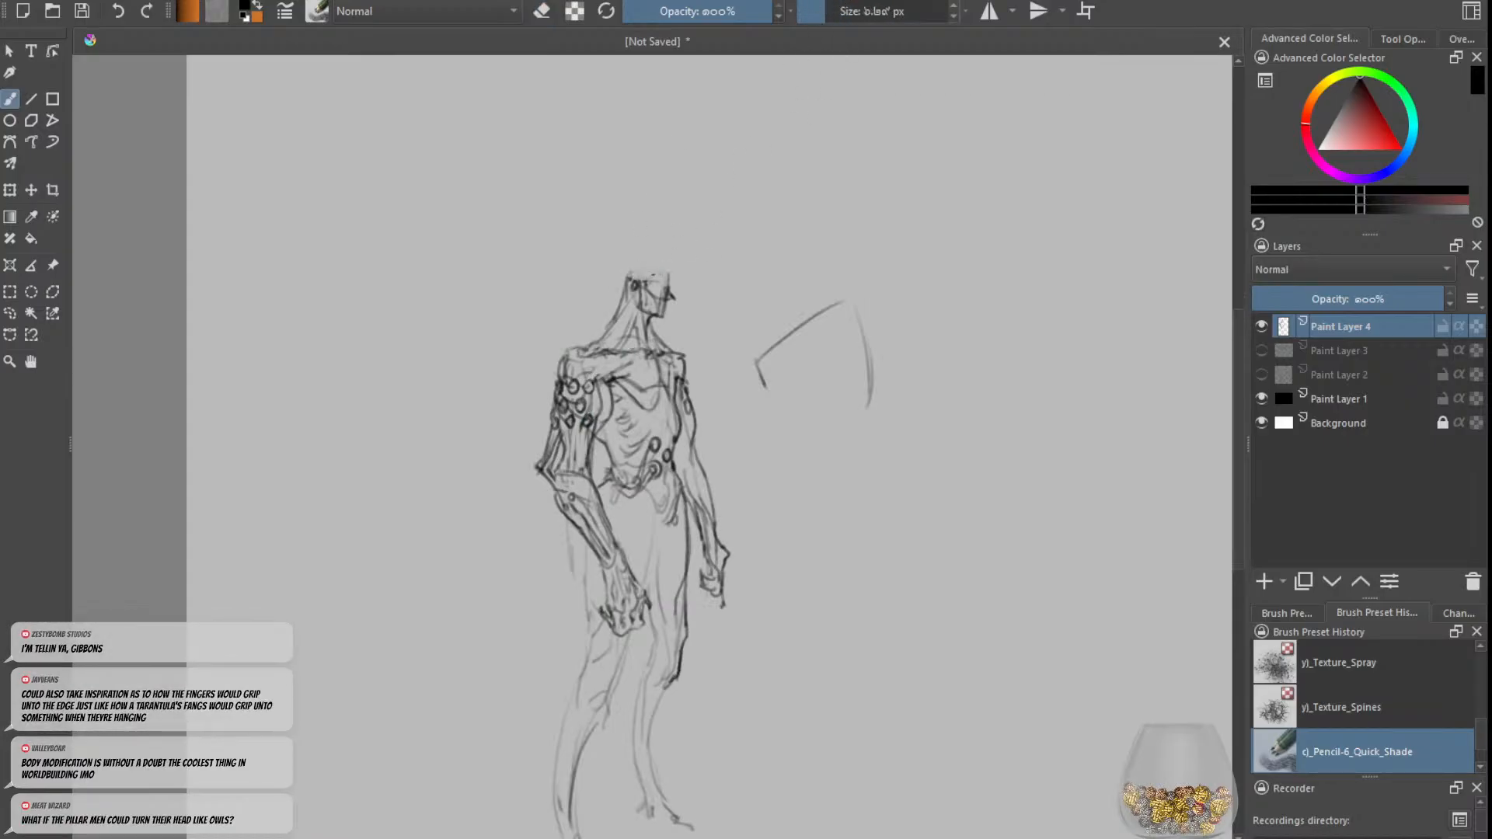
Step: Sketch a cap band on the head topped by a tall narrow spire with wispy strokes at its tip
left_click_drag(637, 263, 661, 258)
mouse_move(642, 255)
left_mouse_down()
mouse_move(655, 255)
mouse_move(652, 190)
mouse_move(639, 258)
left_mouse_up()
left_click(832, 11)
key("e")
key("e")
key("ctrl+z")
key("ctrl+z")
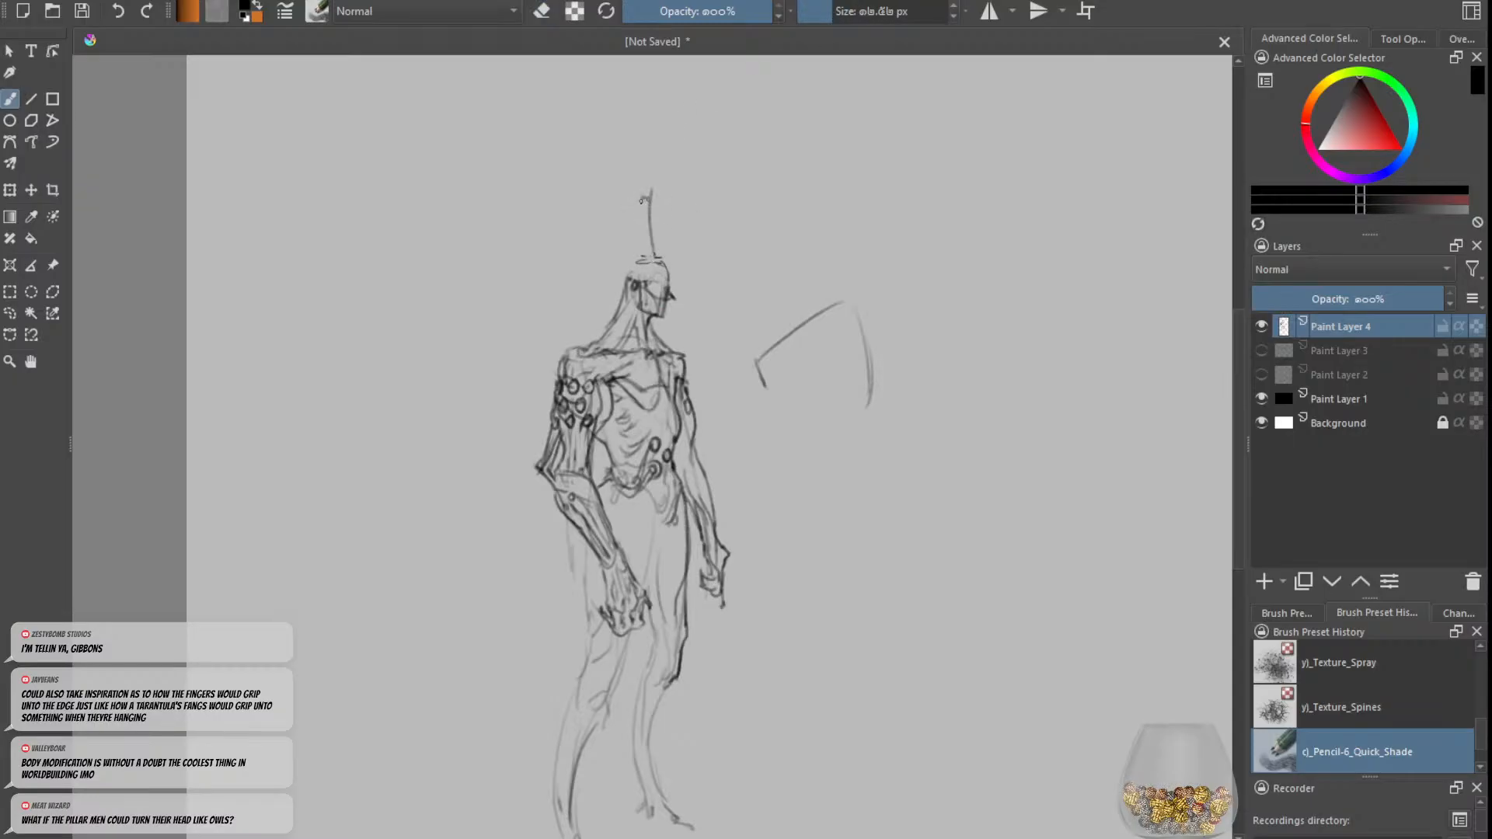
left_click_drag(642, 199, 640, 253)
mouse_move(634, 185)
left_mouse_down()
mouse_move(645, 195)
mouse_move(648, 174)
left_mouse_up()
Step: Rework the face profile under the cap and draw a headcloth edge framing it, alternating pencil and eraser
mouse_move(665, 261)
left_mouse_down()
mouse_move(674, 301)
mouse_move(664, 291)
mouse_move(651, 316)
left_mouse_up()
key("e")
key("e")
key("e")
key("e")
key("e")
key("e")
key("e")
mouse_move(656, 291)
left_mouse_down()
mouse_move(651, 314)
mouse_move(628, 272)
left_mouse_up()
key("e")
Step: Draw the headcloth hanging to the chest, diagonal straps across the torso and darker lines at the right-hand shoulder
mouse_move(640, 268)
left_mouse_down()
mouse_move(661, 260)
mouse_move(666, 274)
mouse_move(615, 298)
mouse_move(573, 349)
mouse_move(646, 412)
left_mouse_up()
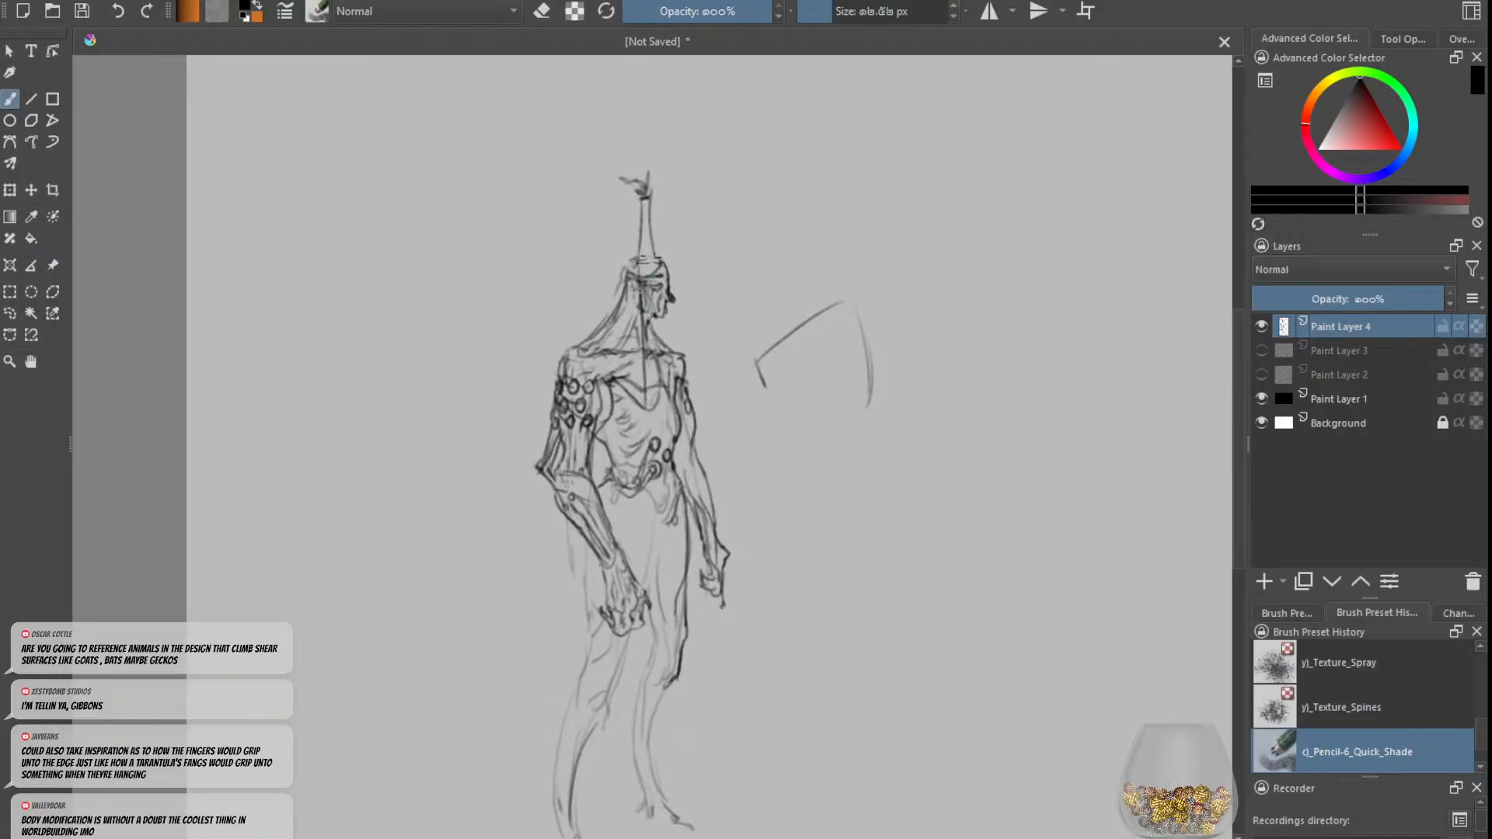
key("ctrl+z")
left_click_drag(640, 287, 660, 415)
mouse_move(660, 323)
left_mouse_down()
mouse_move(680, 417)
mouse_move(662, 382)
mouse_move(641, 382)
left_mouse_up()
key("e")
Step: Extend the headcloth into a shoulder cape with an upward-curling tip over each shoulder, erasing overlapping lines
key("e")
mouse_move(636, 380)
left_mouse_down()
mouse_move(664, 396)
mouse_move(652, 384)
left_mouse_up()
mouse_move(665, 379)
left_mouse_down()
mouse_move(609, 452)
mouse_move(680, 424)
mouse_move(671, 385)
mouse_move(690, 455)
left_mouse_up()
key("e")
key("e")
key("e")
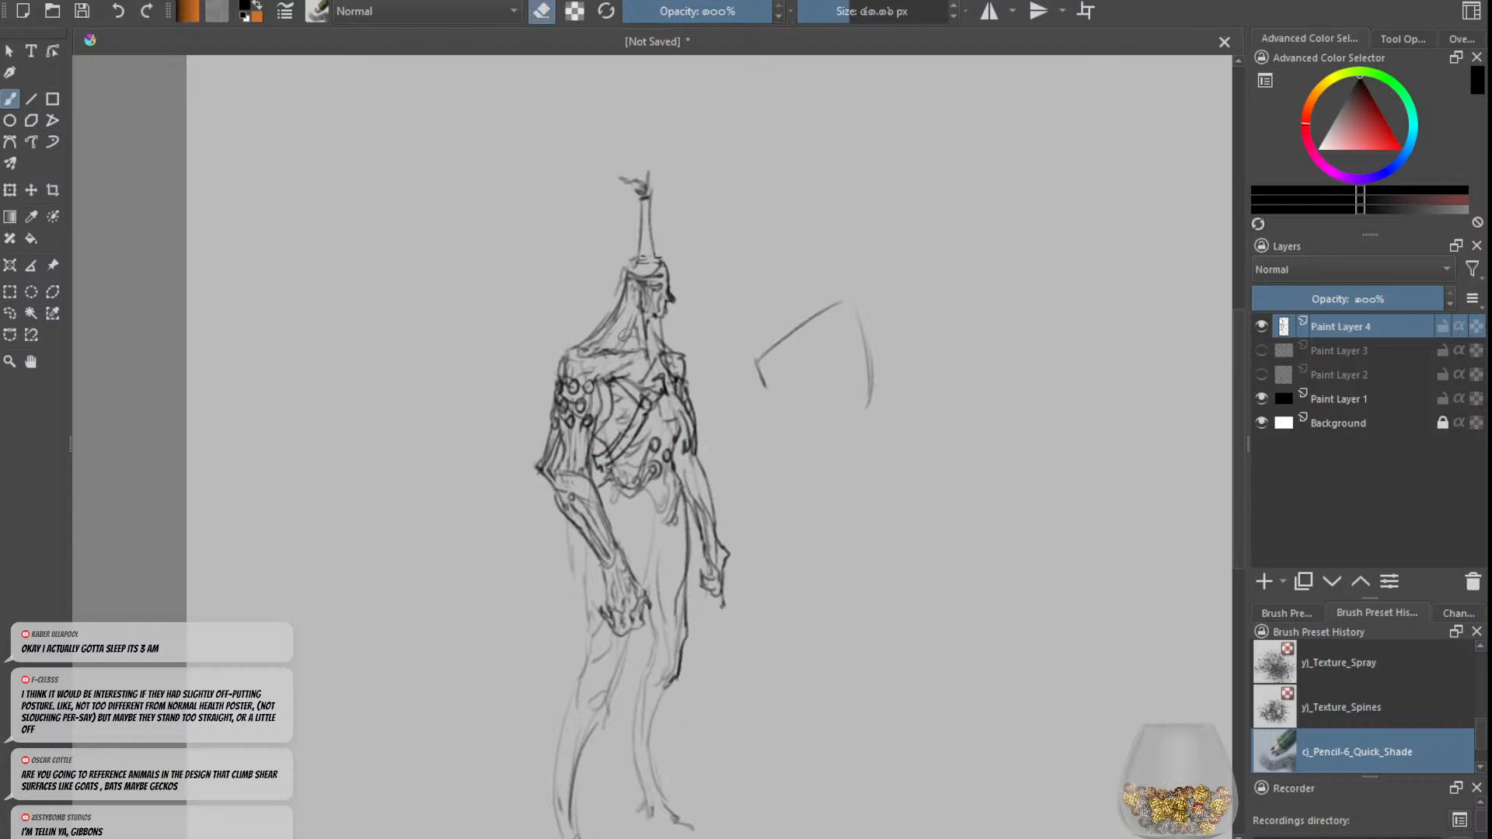
key("e")
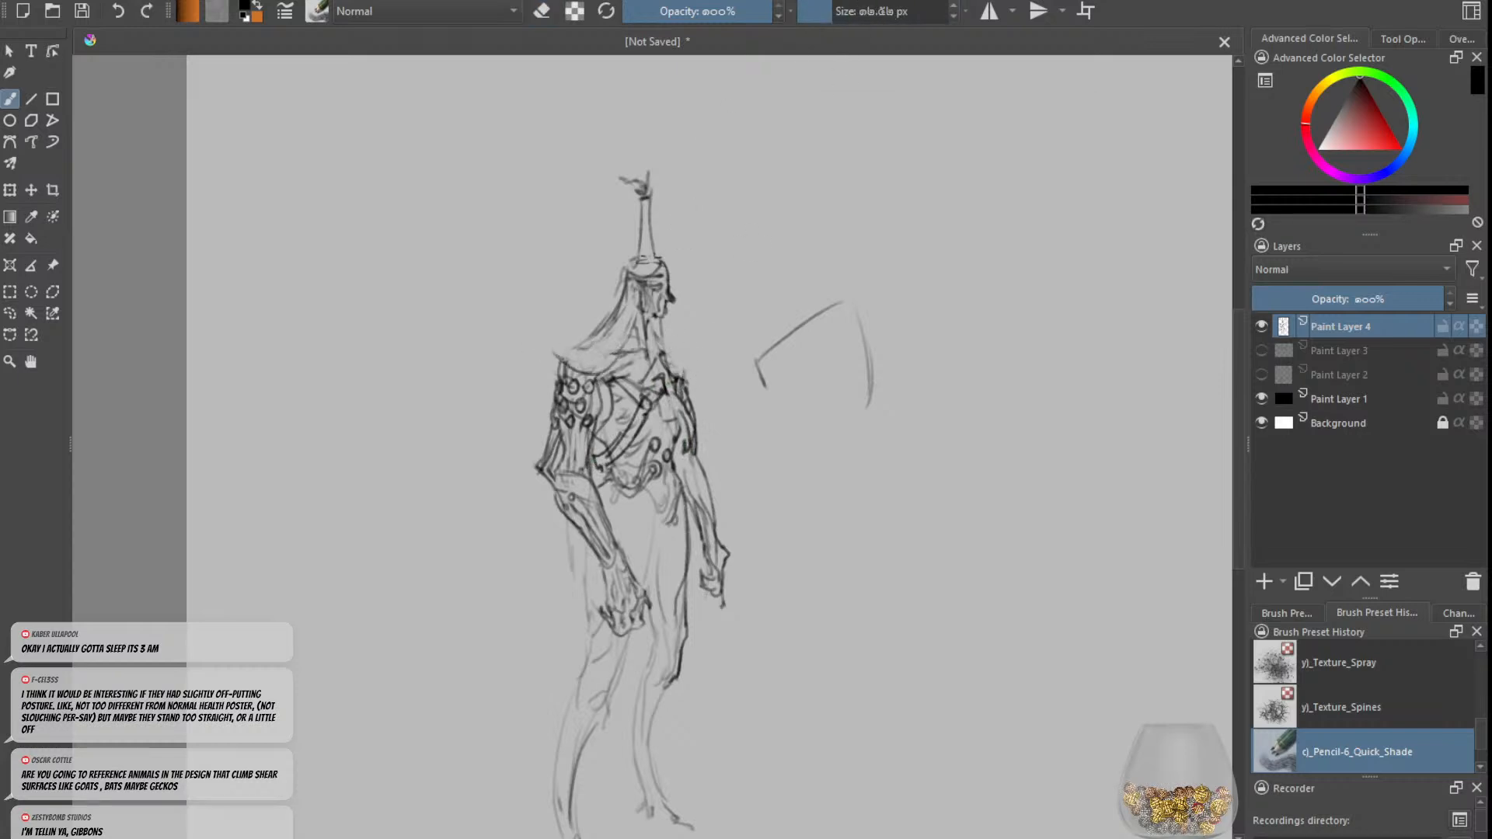
left_click_drag(543, 322, 558, 359)
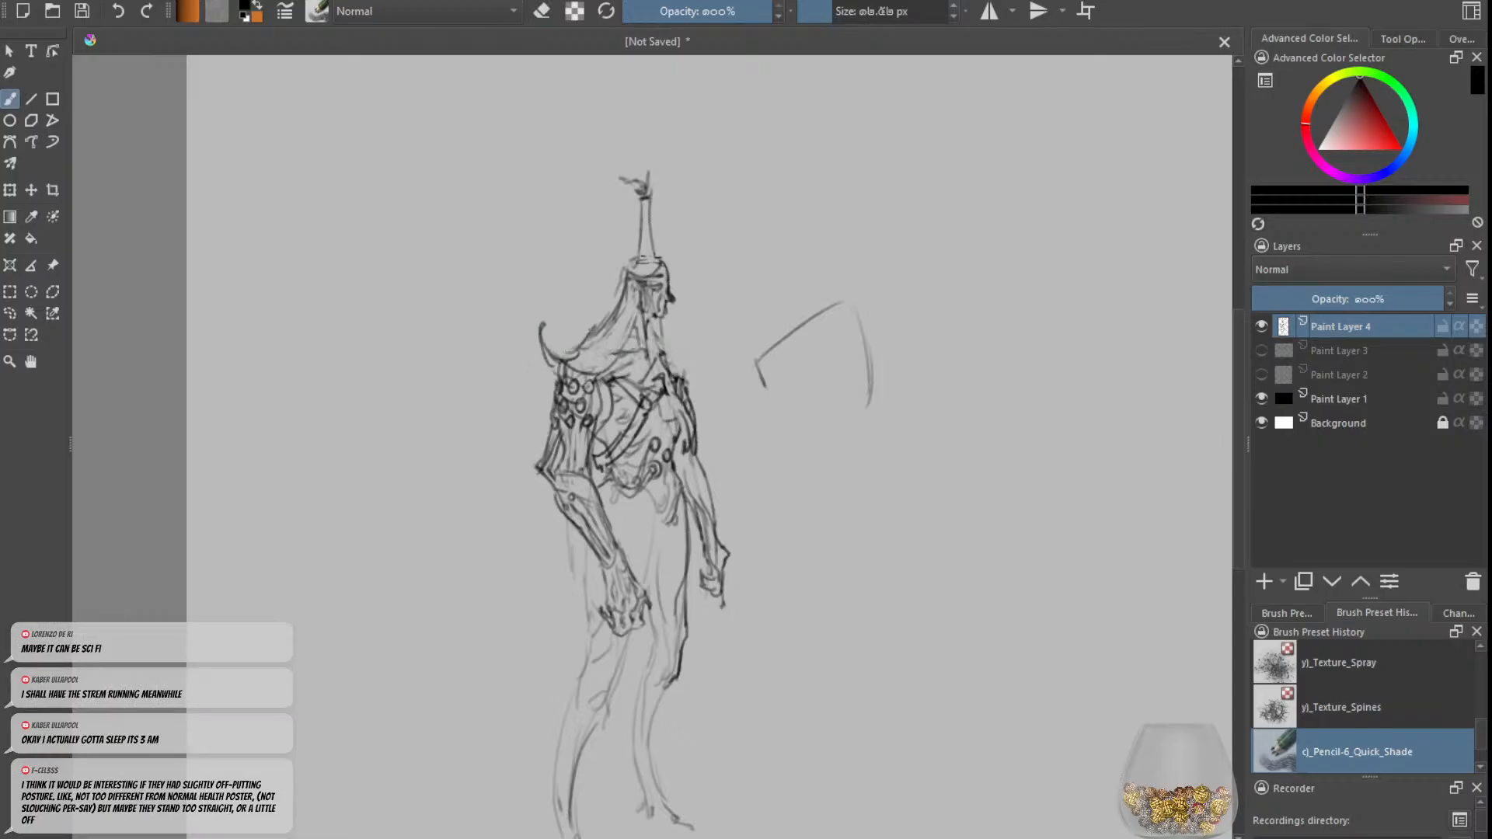
left_click_drag(607, 326, 564, 353)
mouse_move(663, 311)
left_mouse_down()
mouse_move(676, 356)
mouse_move(700, 347)
mouse_move(695, 379)
left_mouse_up()
key("ctrl+z")
Step: Outline the lower torso garment and sketch hip cloth with long curling, pointed tails on both sides
mouse_move(592, 374)
left_mouse_down()
mouse_move(639, 401)
mouse_move(682, 386)
mouse_move(647, 473)
mouse_move(664, 485)
left_mouse_up()
key("minus")
mouse_move(662, 495)
left_mouse_down()
mouse_move(660, 531)
mouse_move(679, 549)
mouse_move(538, 501)
mouse_move(617, 530)
mouse_move(690, 520)
mouse_move(726, 449)
mouse_move(700, 534)
mouse_move(672, 546)
left_mouse_up()
left_click_drag(681, 500, 650, 565)
mouse_move(672, 531)
left_mouse_down()
mouse_move(663, 572)
mouse_move(614, 583)
left_mouse_up()
key("ctrl+plus")
Step: Clean up the right-hand torso edge with the eraser and redraw the line beside the abdominal rings
key("e")
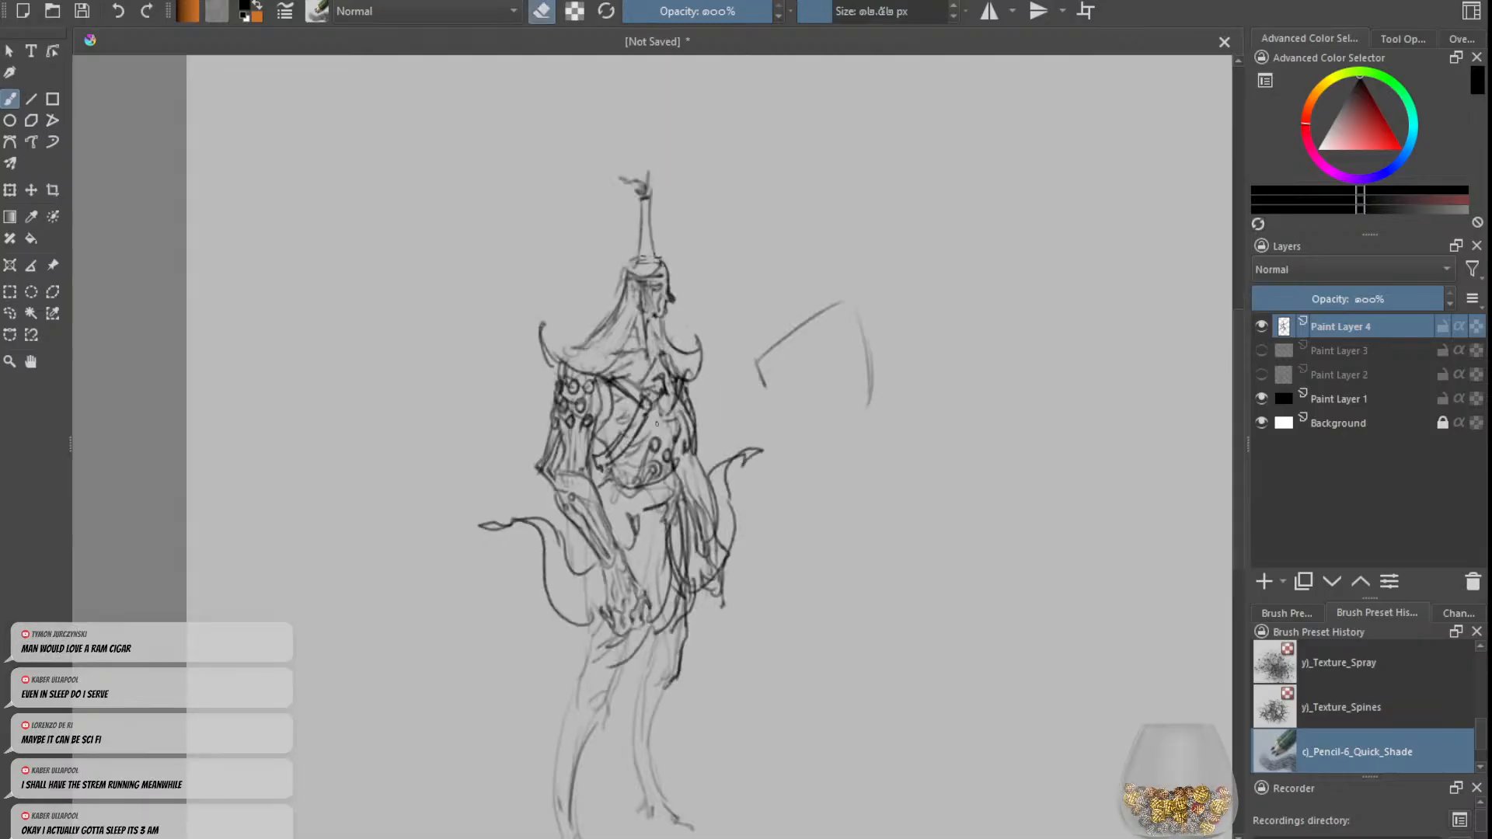
mouse_move(657, 423)
left_mouse_down()
mouse_move(683, 378)
mouse_move(675, 447)
left_mouse_up()
key("e")
key("ctrl+z")
left_click_drag(679, 384, 683, 450)
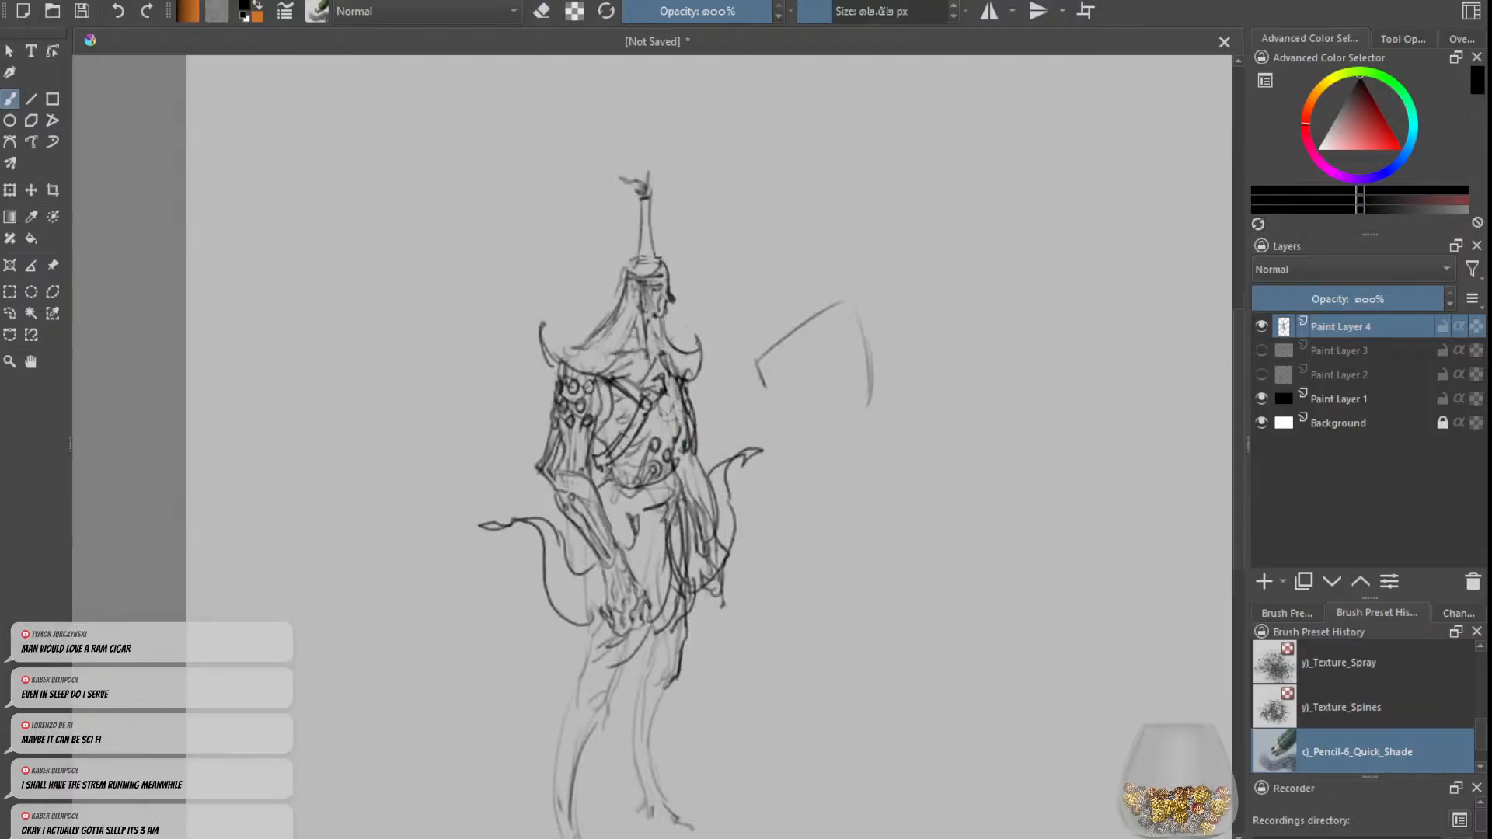
Step: Sketch curled, horn-like tips on both sides of the cap brim, undoing extra strokes
mouse_move(678, 281)
left_mouse_down()
mouse_move(654, 280)
mouse_move(669, 268)
mouse_move(646, 282)
mouse_move(684, 251)
mouse_move(604, 295)
mouse_move(629, 281)
left_mouse_up()
key("ctrl+z")
key("ctrl+z")
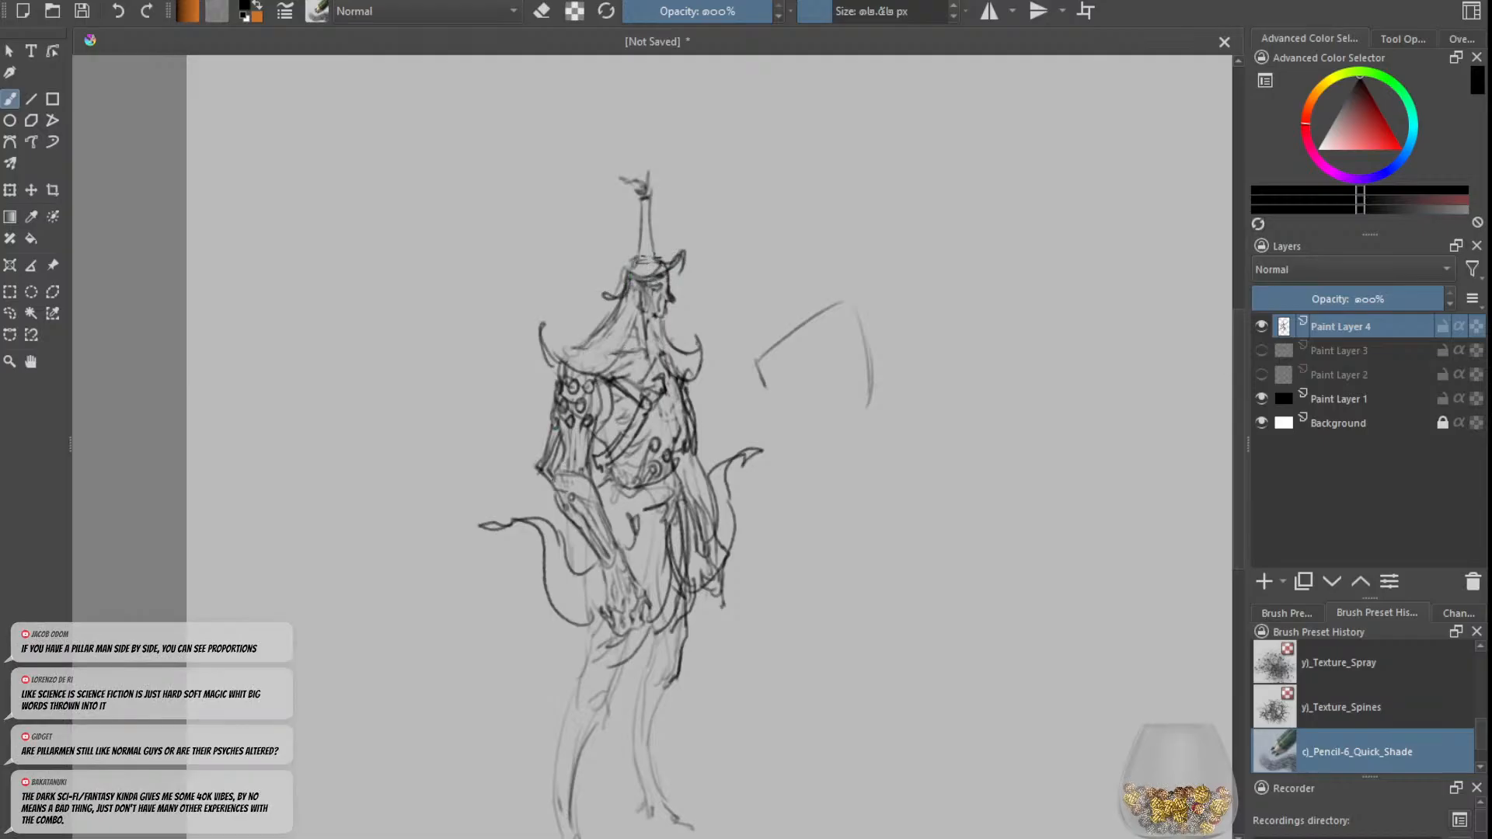
Step: Draw a band around the left-hand forearm, curled trims at both shoulders and a fold in the hip cloth
left_click_drag(619, 535, 594, 570)
key("e")
left_click_drag(555, 381, 587, 379)
key("e")
left_click_drag(581, 377, 601, 381)
left_click_drag(552, 377, 544, 390)
left_click_drag(685, 379, 707, 391)
left_click_drag(694, 388, 711, 401)
left_click_drag(674, 510, 678, 546)
key("ctrl+minus")
key("ctrl+minus")
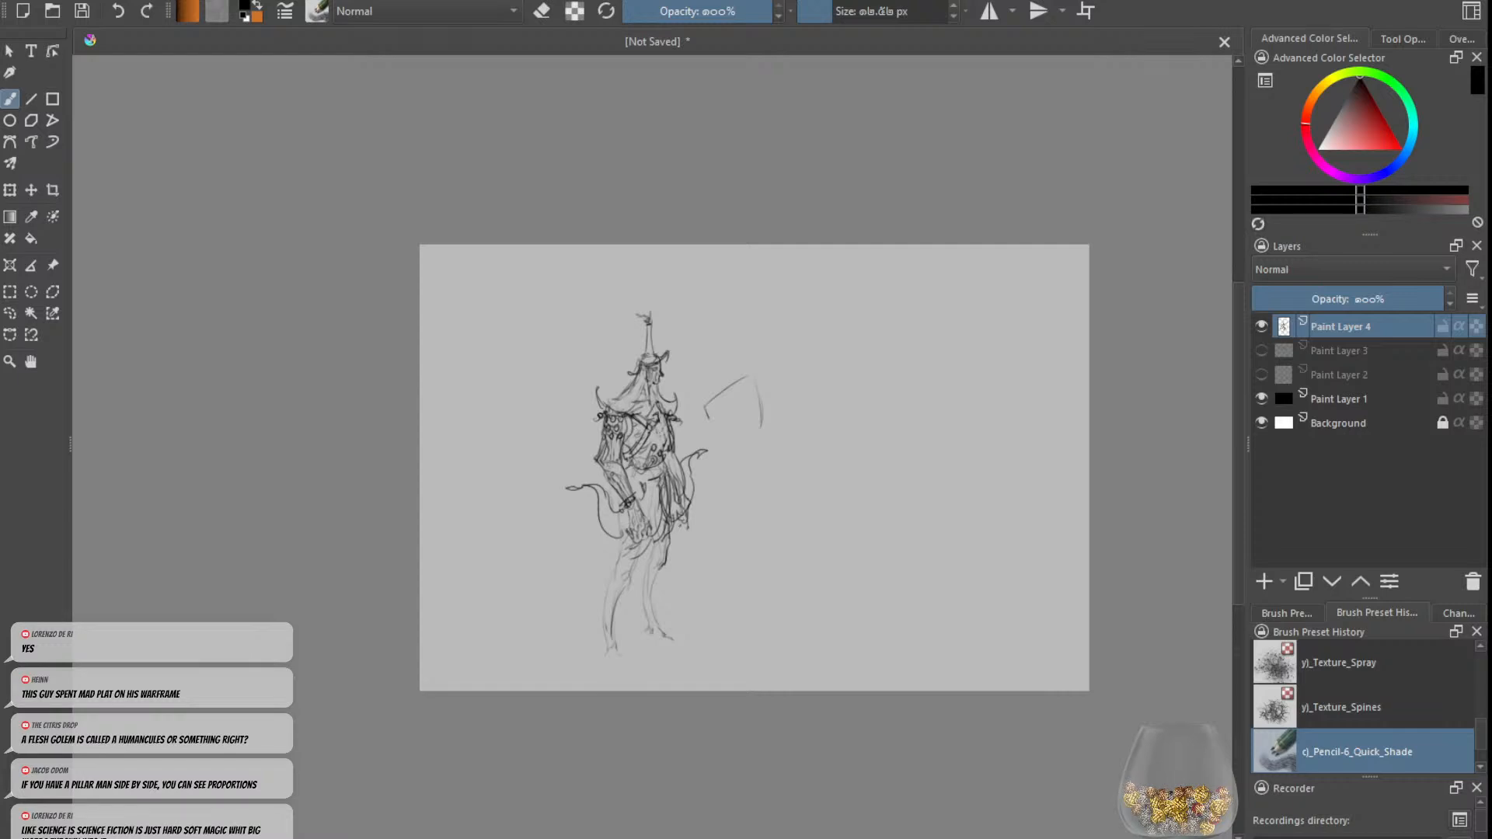
key("plus")
key("plus")
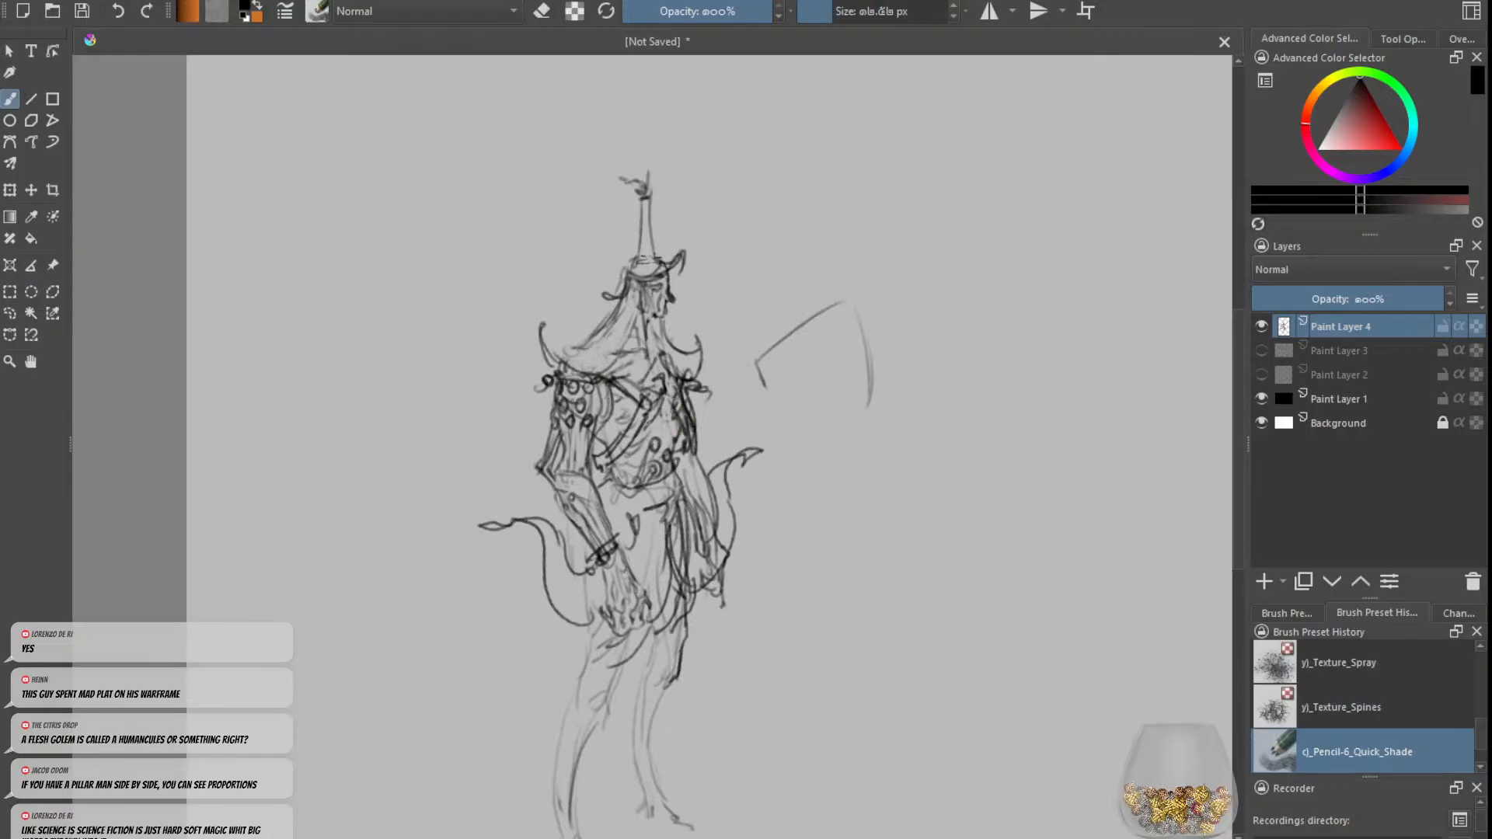
Step: Darken the leg contours and sketch knee cuffs with flared, pointed gaiters on both legs, undoing one shin stroke
left_click_drag(624, 449, 662, 401)
mouse_move(642, 639)
left_mouse_down()
mouse_move(617, 695)
mouse_move(576, 713)
mouse_move(569, 690)
left_mouse_up()
left_click_drag(585, 636, 559, 777)
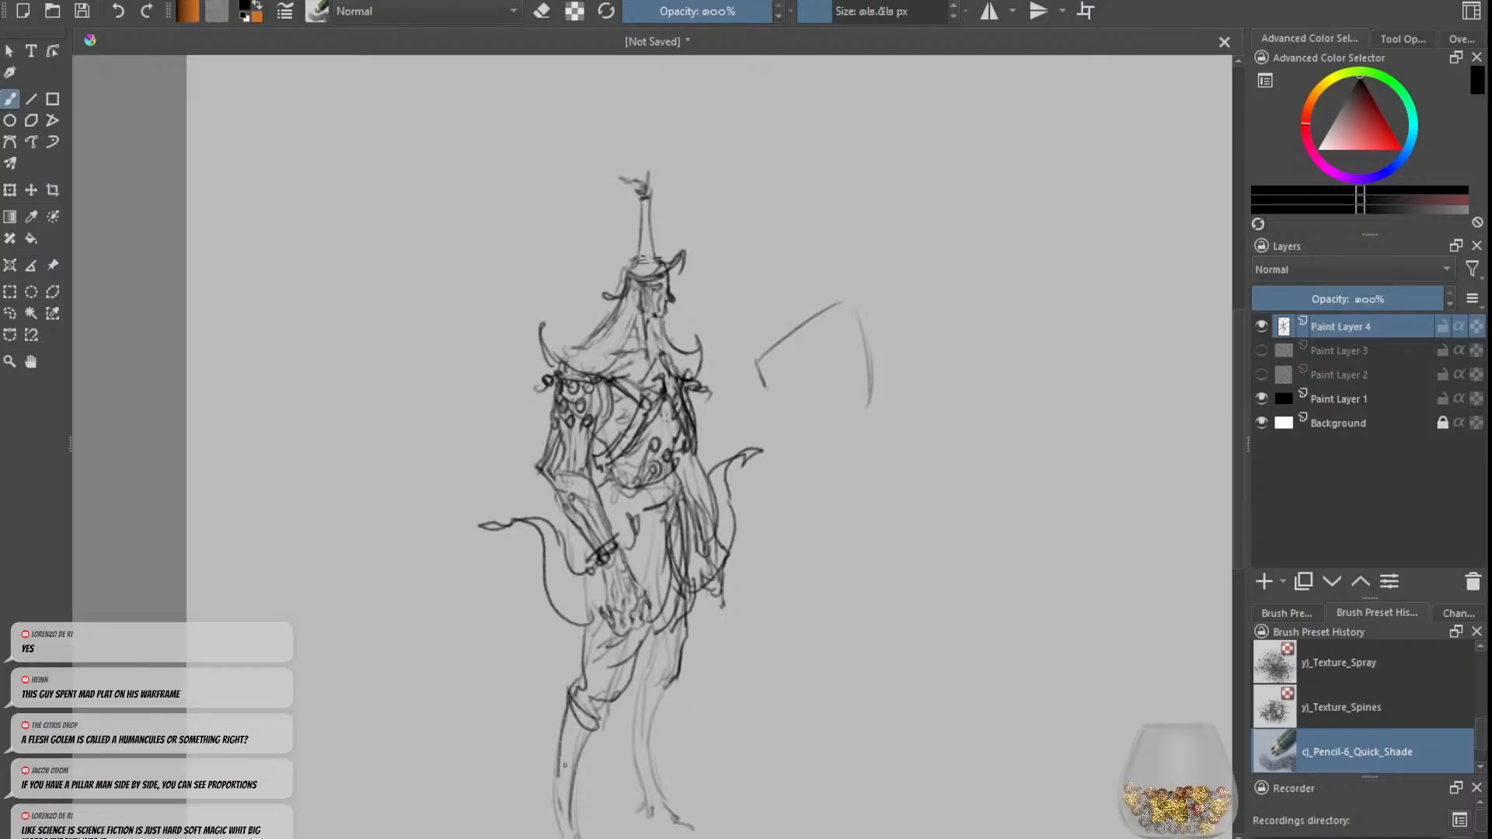
key("ctrl+z")
mouse_move(569, 695)
left_mouse_down()
mouse_move(551, 750)
mouse_move(615, 781)
left_mouse_up()
left_click_drag(590, 726, 614, 780)
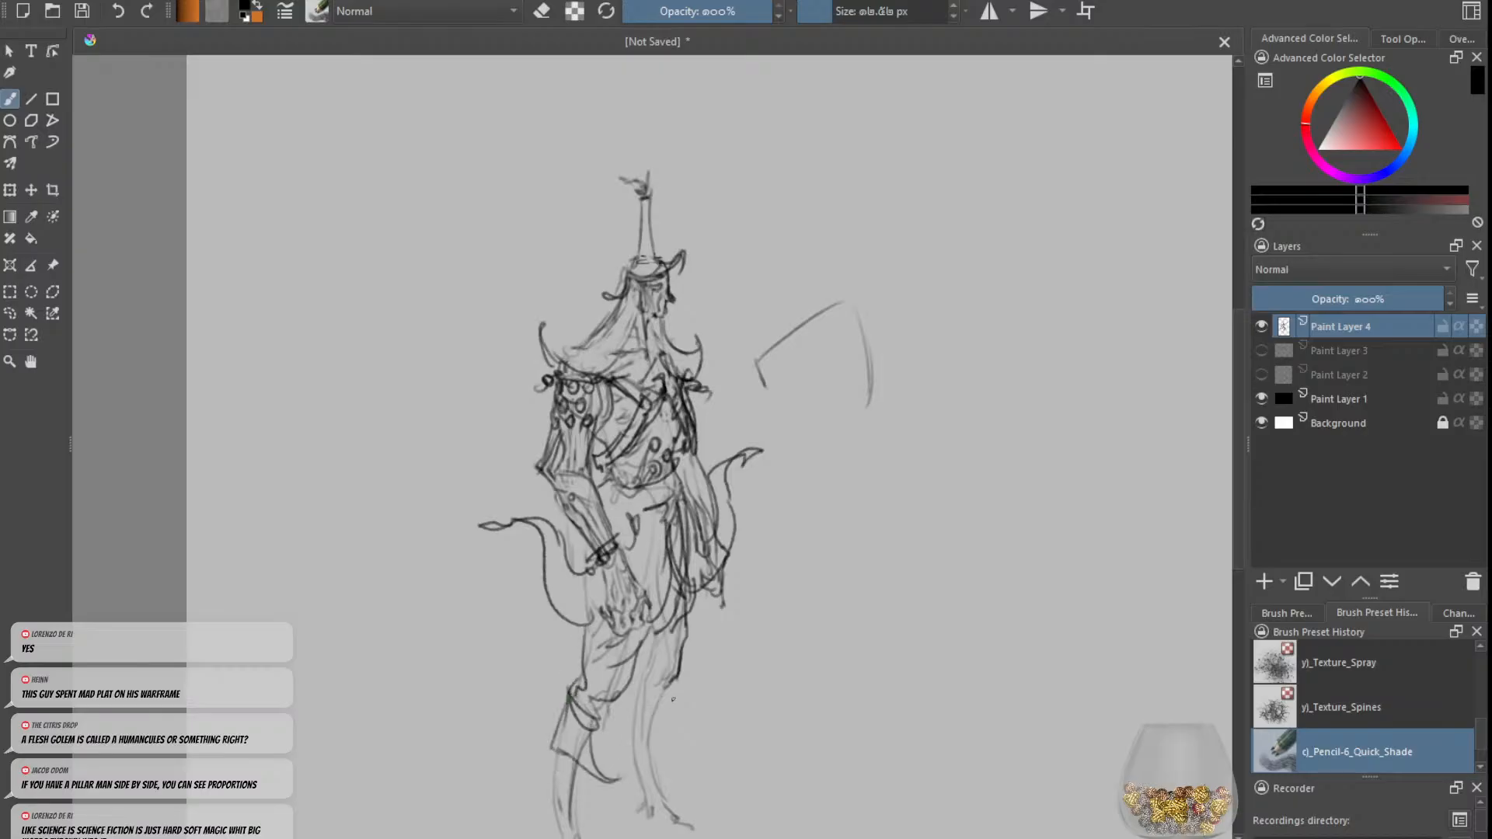
mouse_move(668, 678)
left_mouse_down()
mouse_move(682, 757)
mouse_move(630, 709)
mouse_move(639, 665)
mouse_move(676, 666)
mouse_move(671, 685)
mouse_move(650, 662)
mouse_move(691, 646)
mouse_move(686, 672)
left_mouse_up()
key("ctrl+minus")
key("ctrl+plus")
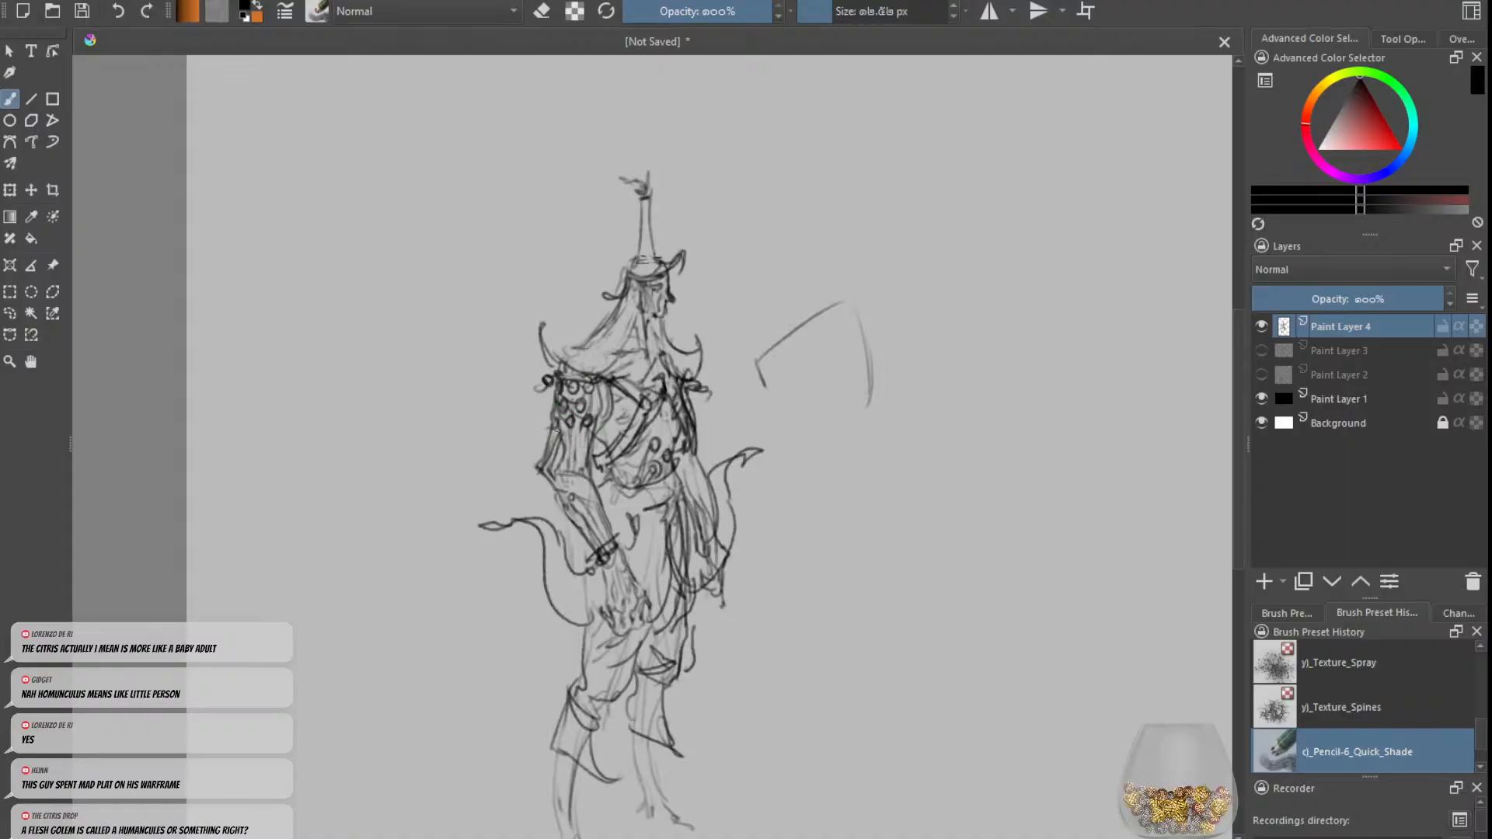
Step: Sketch a short flared sleeve hem around the left-hand upper arm, undoing earlier attempts
left_click_drag(555, 429, 602, 443)
key("ctrl+z")
key("ctrl+z")
left_click_drag(613, 380, 542, 436)
key("ctrl+z")
mouse_move(608, 387)
left_mouse_down()
mouse_move(529, 445)
mouse_move(549, 380)
mouse_move(534, 411)
left_mouse_up()
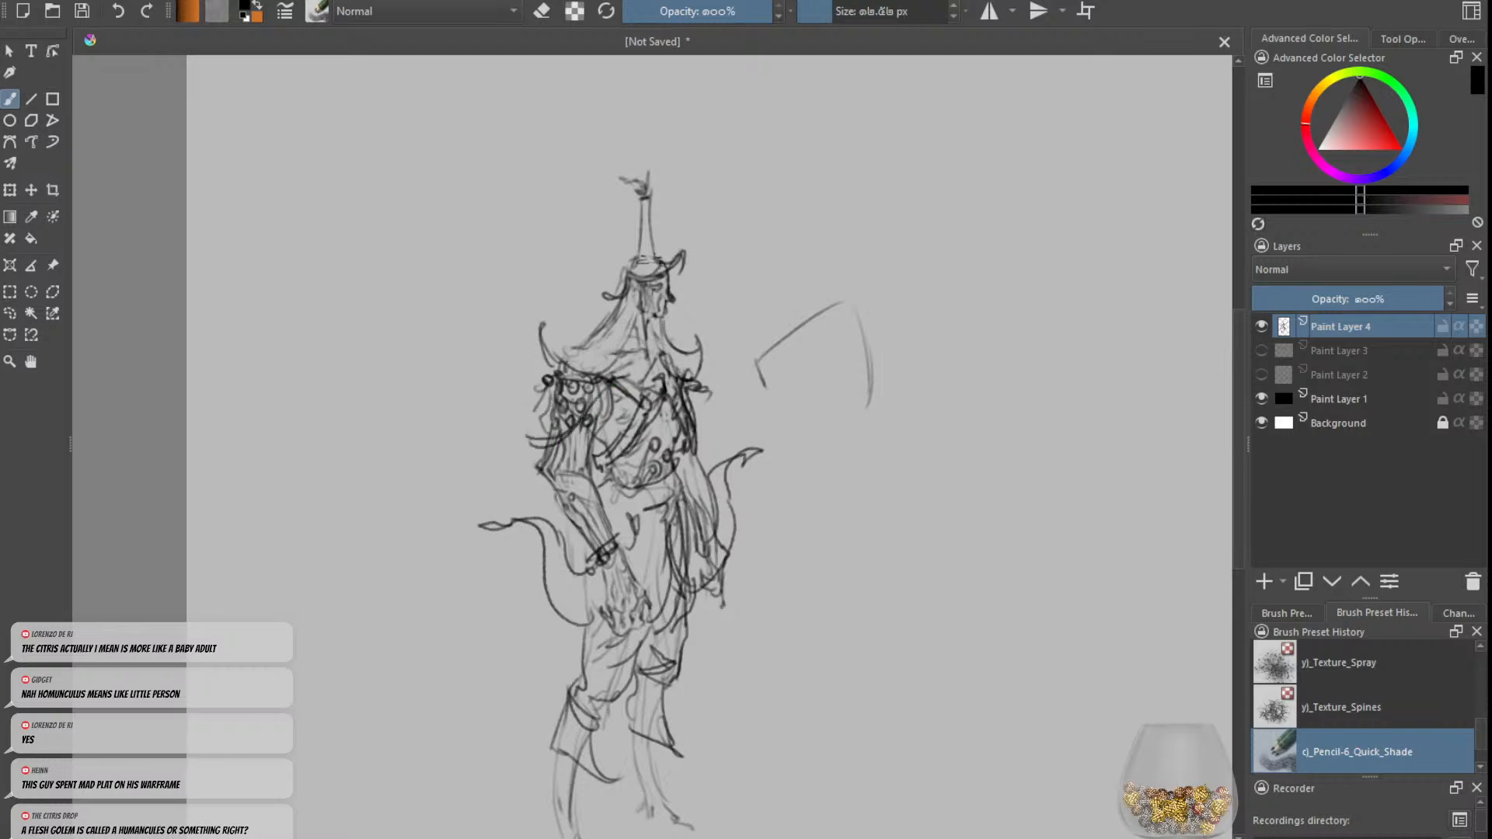
Step: Erase the upward-curling cape tips above both shoulders
key("e")
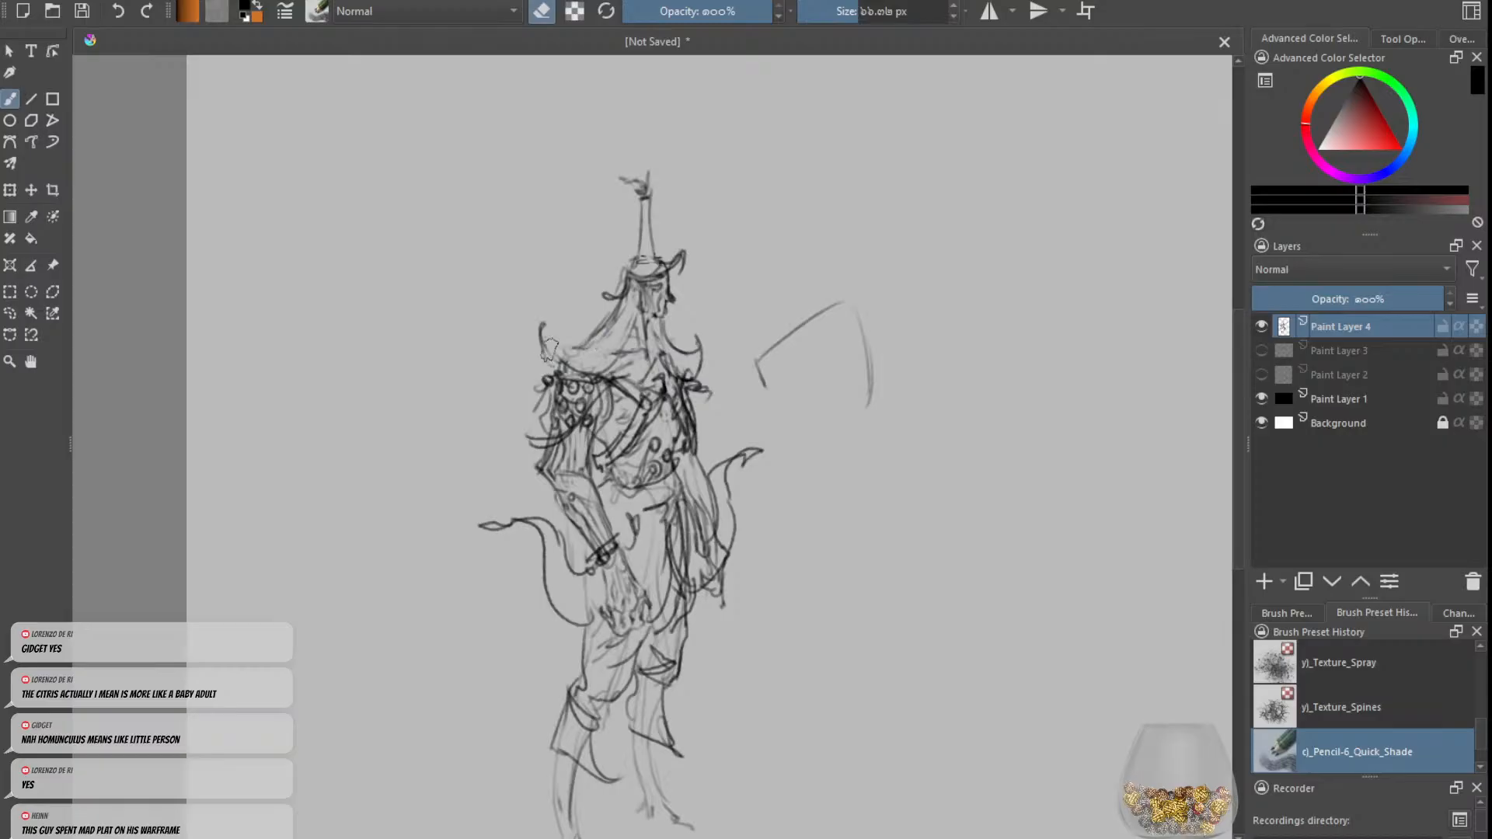
key("e")
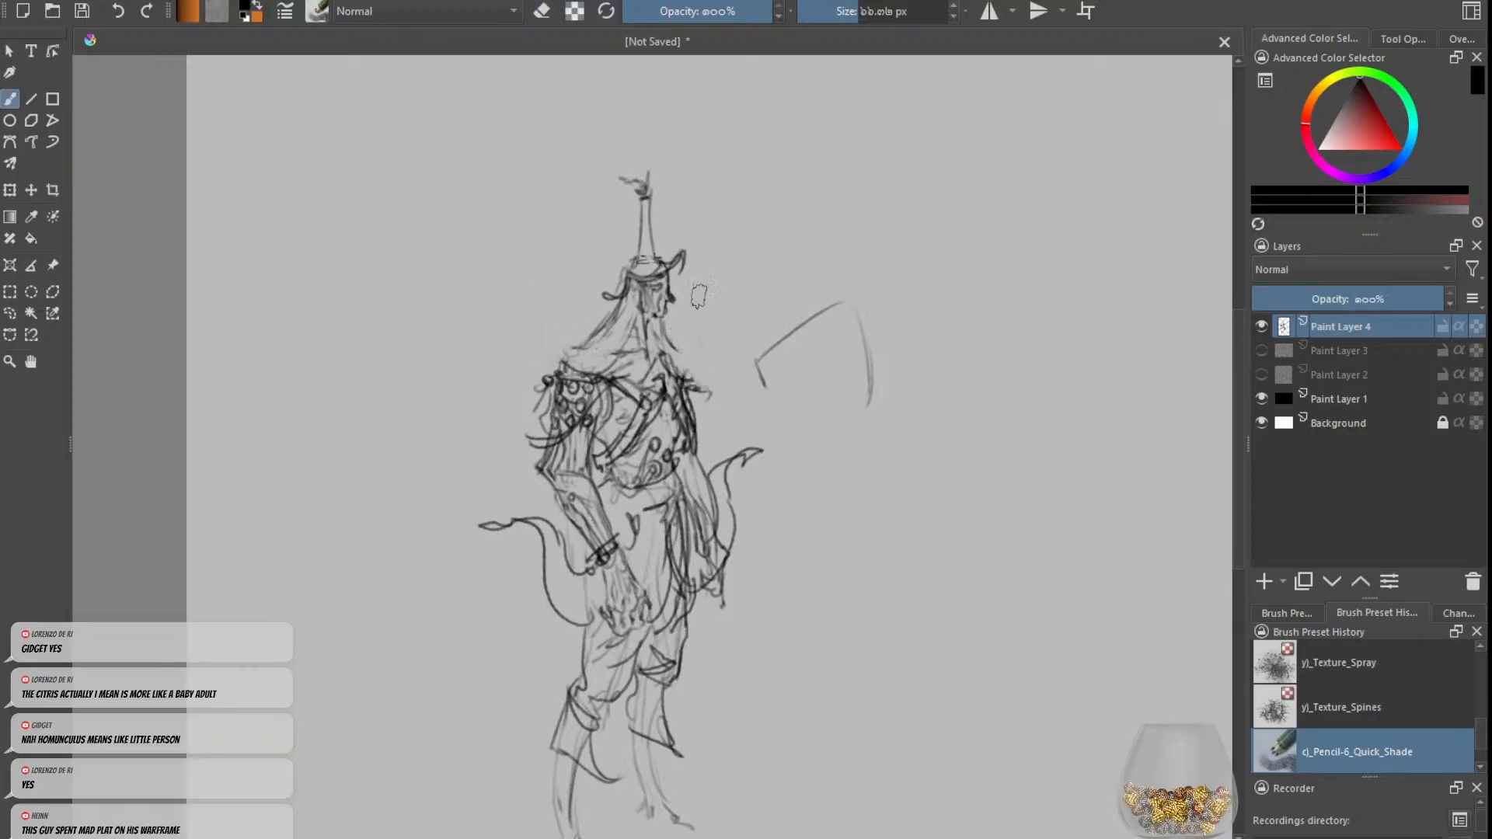
Step: Adjust the brush size and darken the outline of the right-hand shoulder and upper arm, undoing a trial stroke on the left-hand shoulder
left_click_drag(864, 15, 826, 16)
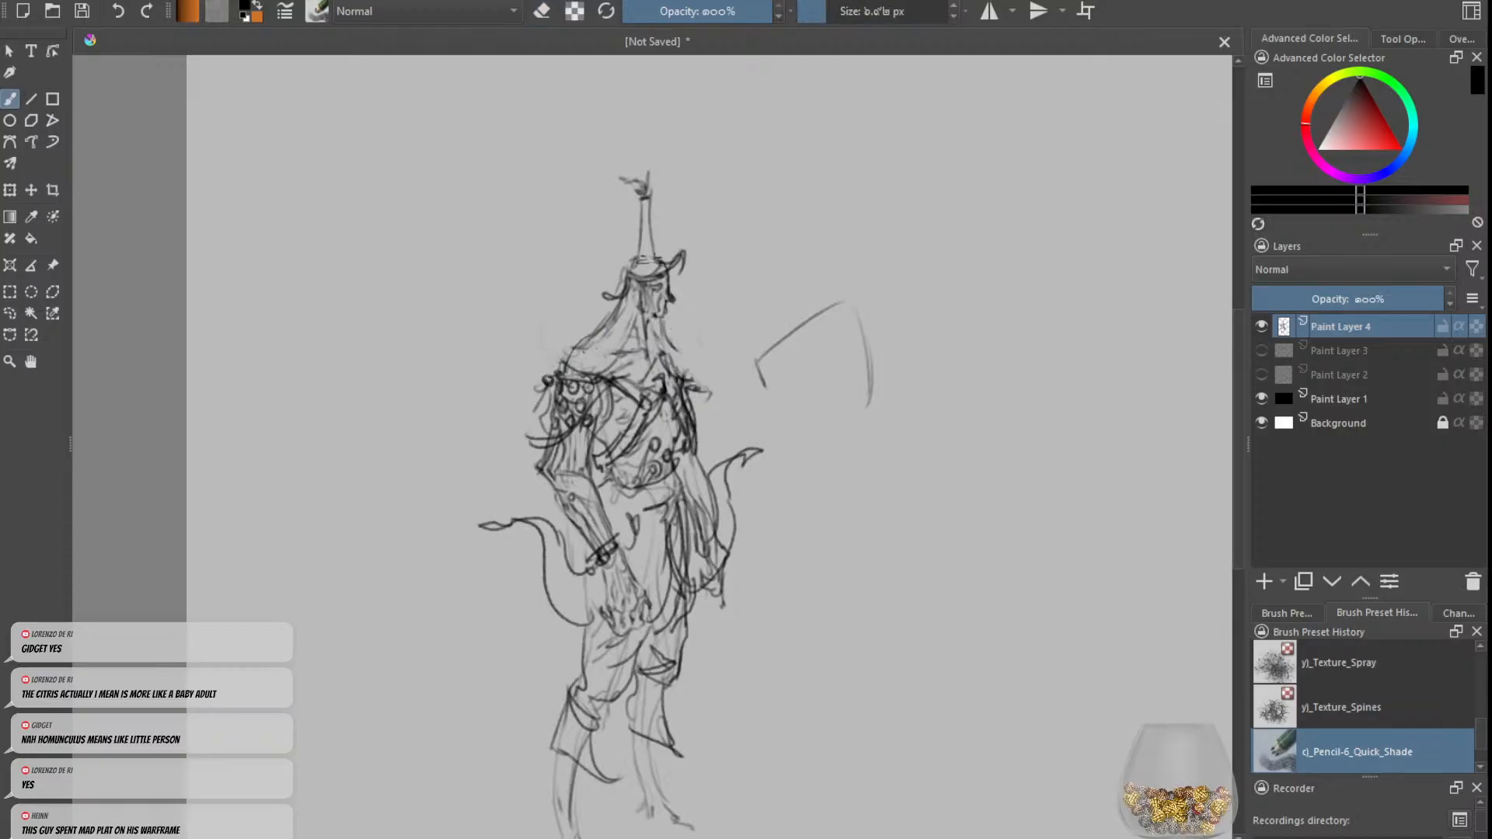
mouse_move(584, 350)
left_mouse_down()
mouse_move(553, 375)
mouse_move(552, 399)
left_mouse_up()
key("ctrl+z")
key("ctrl+z")
left_click(838, 12)
mouse_move(679, 354)
left_mouse_down()
mouse_move(698, 380)
mouse_move(707, 482)
left_mouse_up()
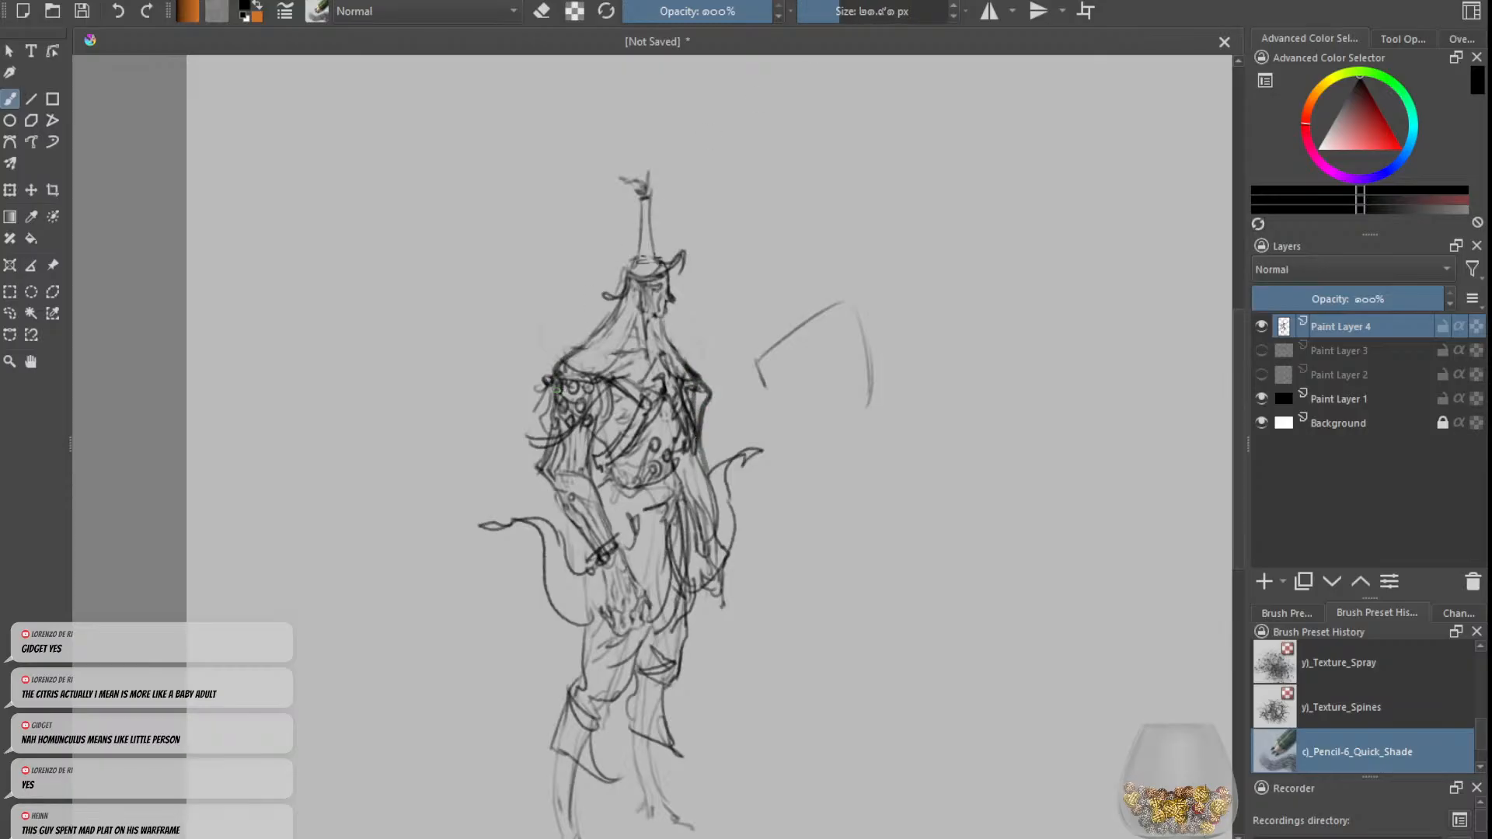
Step: Redraw the left-hand shoulder as a bulky sleeve with a pointed hem, erasing the round studs on it
mouse_move(550, 365)
left_mouse_down()
mouse_move(510, 482)
mouse_move(593, 401)
mouse_move(566, 436)
mouse_move(566, 382)
mouse_move(596, 383)
mouse_move(587, 431)
left_mouse_up()
key("e")
key("e")
left_click_drag(620, 383, 588, 432)
Step: Give the right-hand shoulder a pointed sleeve tip and redraw a longer hanging arm and hand, erasing the overlapped old lines
key("e")
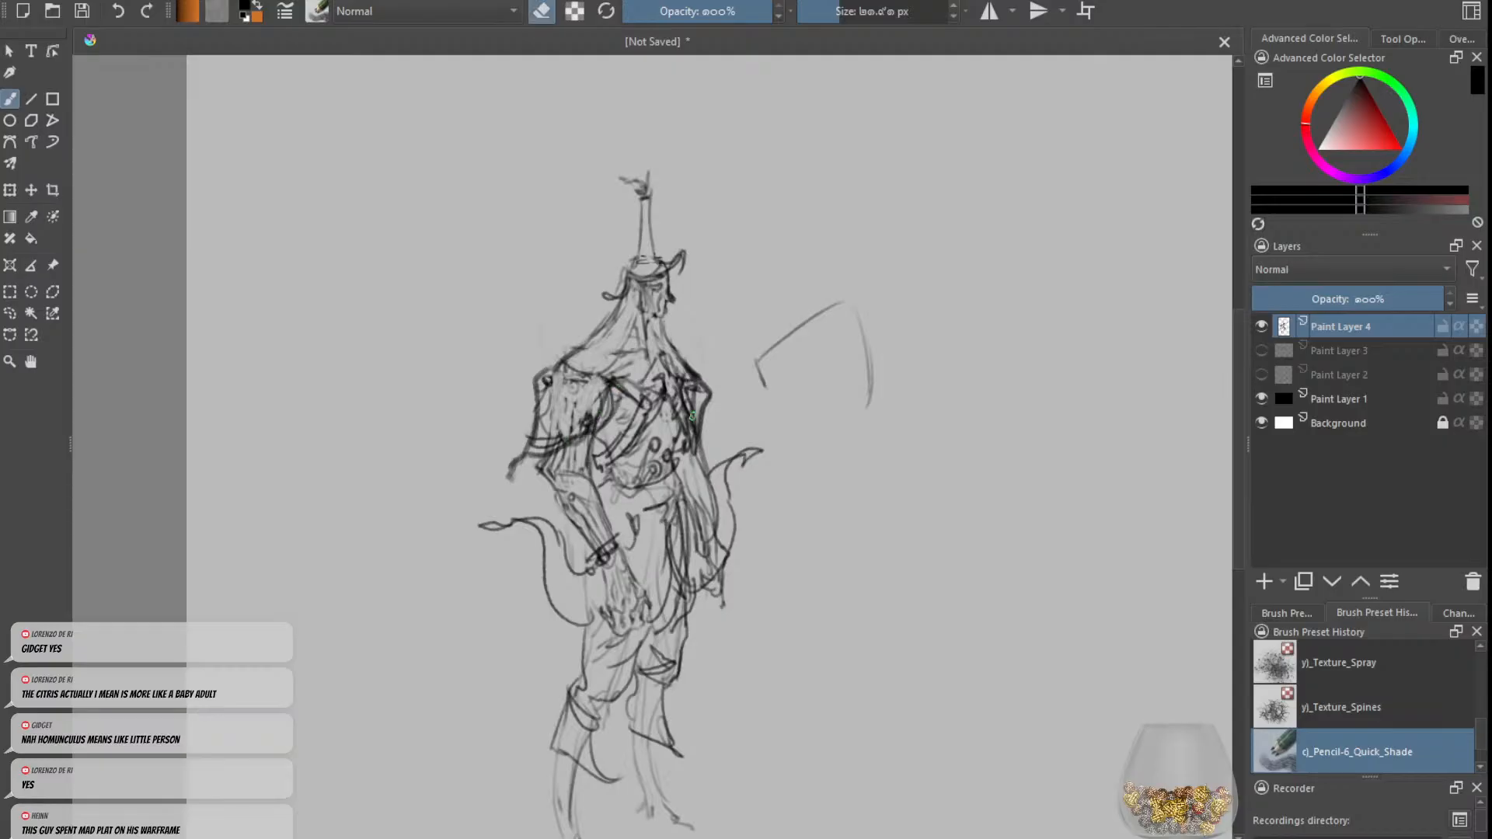
mouse_move(703, 404)
left_mouse_down()
mouse_move(703, 437)
mouse_move(701, 409)
mouse_move(729, 442)
left_mouse_up()
key("e")
mouse_move(727, 446)
left_mouse_down()
mouse_move(709, 434)
mouse_move(715, 463)
left_mouse_up()
left_click_drag(711, 451, 740, 574)
mouse_move(708, 504)
left_mouse_down()
mouse_move(723, 620)
mouse_move(708, 549)
left_mouse_up()
key("e")
left_click_drag(699, 470, 714, 532)
left_click_drag(700, 449, 717, 537)
key("e")
left_click_drag(692, 453, 686, 465)
Step: Erase the left-hand forearm lines and redraw the arm hanging straight down beside the hip, undoing one stroke
key("e")
mouse_move(586, 461)
left_mouse_down()
mouse_move(615, 559)
mouse_move(598, 567)
left_mouse_up()
key("e")
mouse_move(527, 472)
left_mouse_down()
mouse_move(566, 625)
mouse_move(558, 504)
mouse_move(558, 648)
left_mouse_up()
key("ctrl+z")
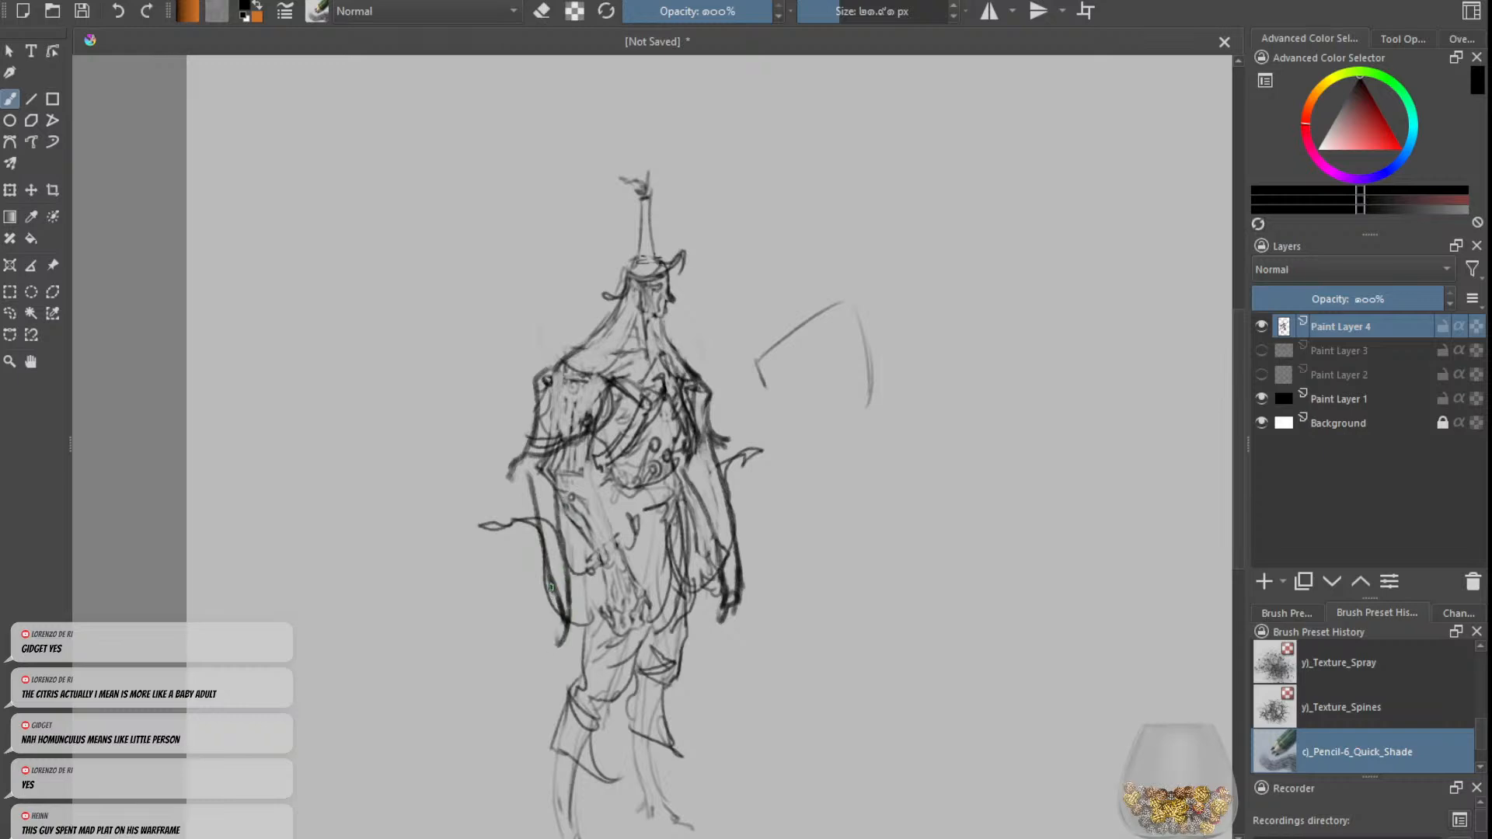
left_click_drag(549, 584, 556, 648)
Step: Outline the lower torso with a curved waist hem and draw the outer contour of the left-hand thigh
mouse_move(561, 496)
left_mouse_down()
mouse_move(568, 451)
mouse_move(583, 464)
mouse_move(592, 436)
mouse_move(616, 534)
left_mouse_up()
mouse_move(673, 407)
left_mouse_down()
mouse_move(678, 505)
mouse_move(663, 526)
mouse_move(619, 519)
mouse_move(585, 486)
mouse_move(585, 566)
left_mouse_up()
key("minus")
left_click_drag(606, 510, 598, 639)
left_click_drag(605, 611, 596, 658)
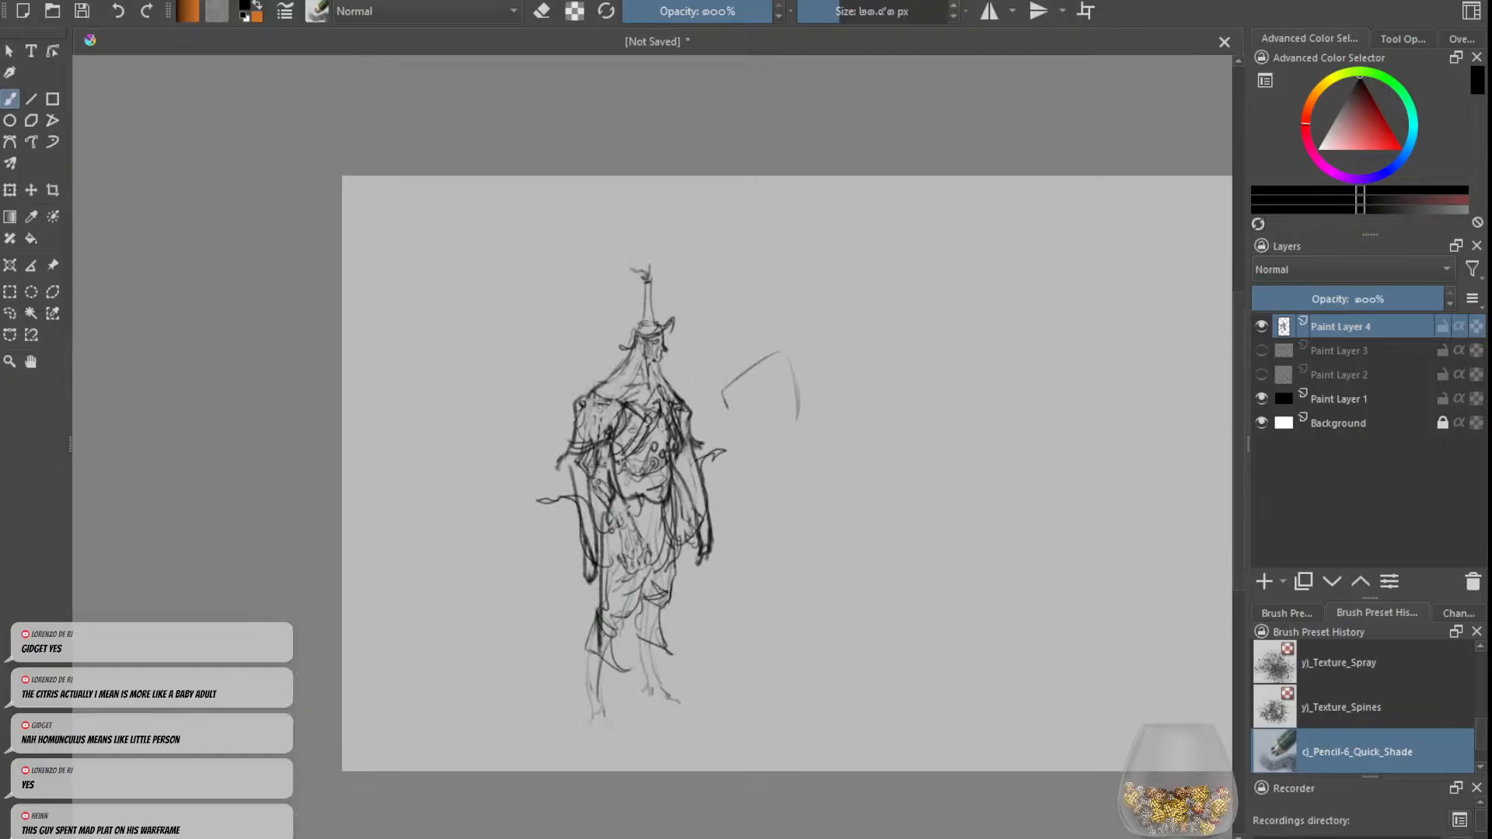
Step: Extend both legs into long, straight, thin shapes with flat feet near the canvas's lower edge
mouse_move(639, 518)
left_mouse_down()
mouse_move(631, 615)
mouse_move(609, 654)
mouse_move(672, 652)
mouse_move(656, 751)
left_mouse_up()
left_click_drag(609, 643, 599, 753)
mouse_move(614, 653)
left_mouse_down()
mouse_move(608, 769)
mouse_move(646, 731)
mouse_move(646, 747)
mouse_move(685, 753)
mouse_move(601, 748)
mouse_move(612, 735)
left_mouse_up()
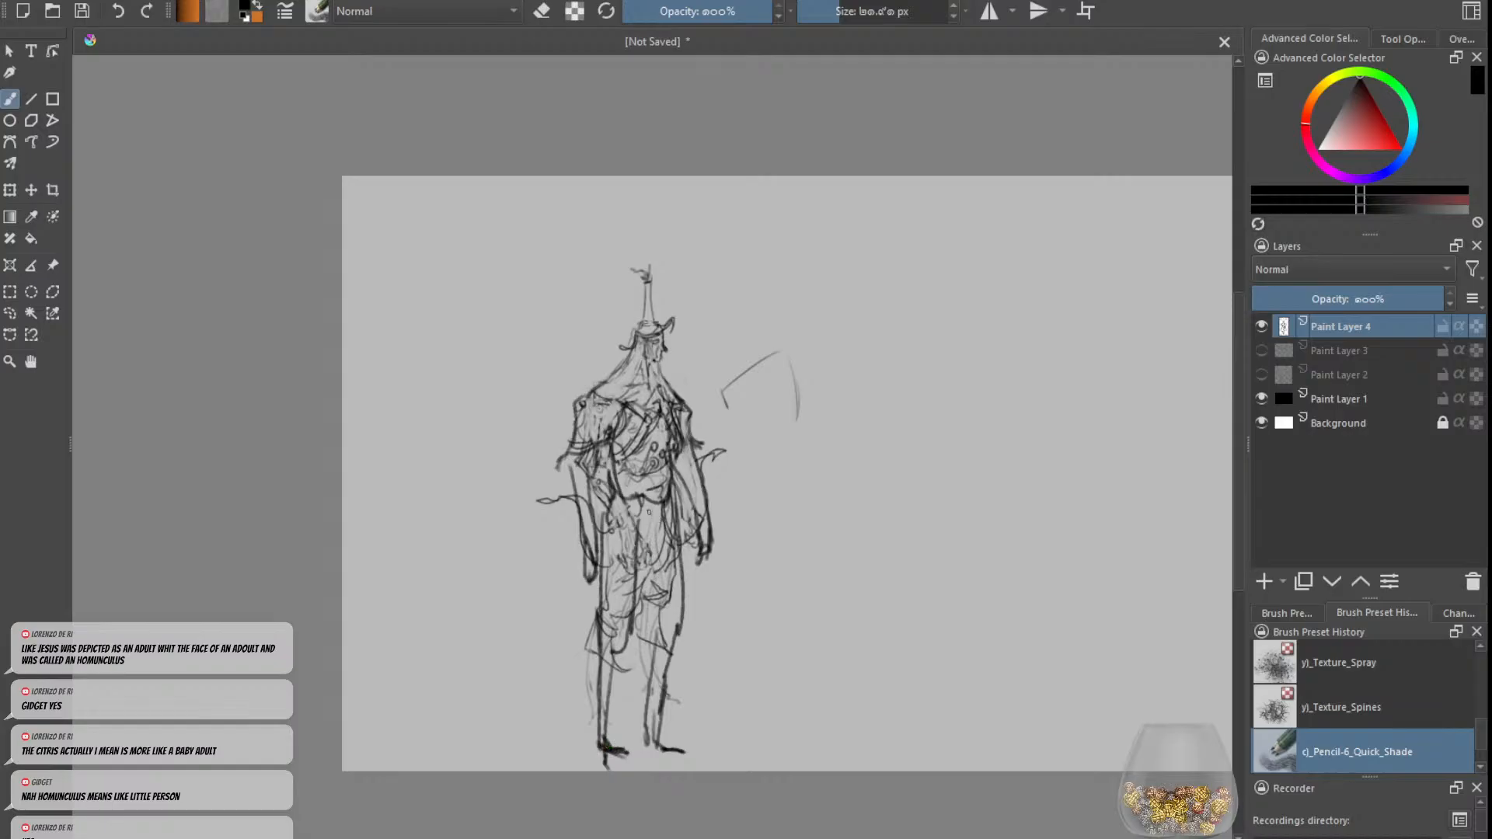
key("minus")
key("plus")
key("plus")
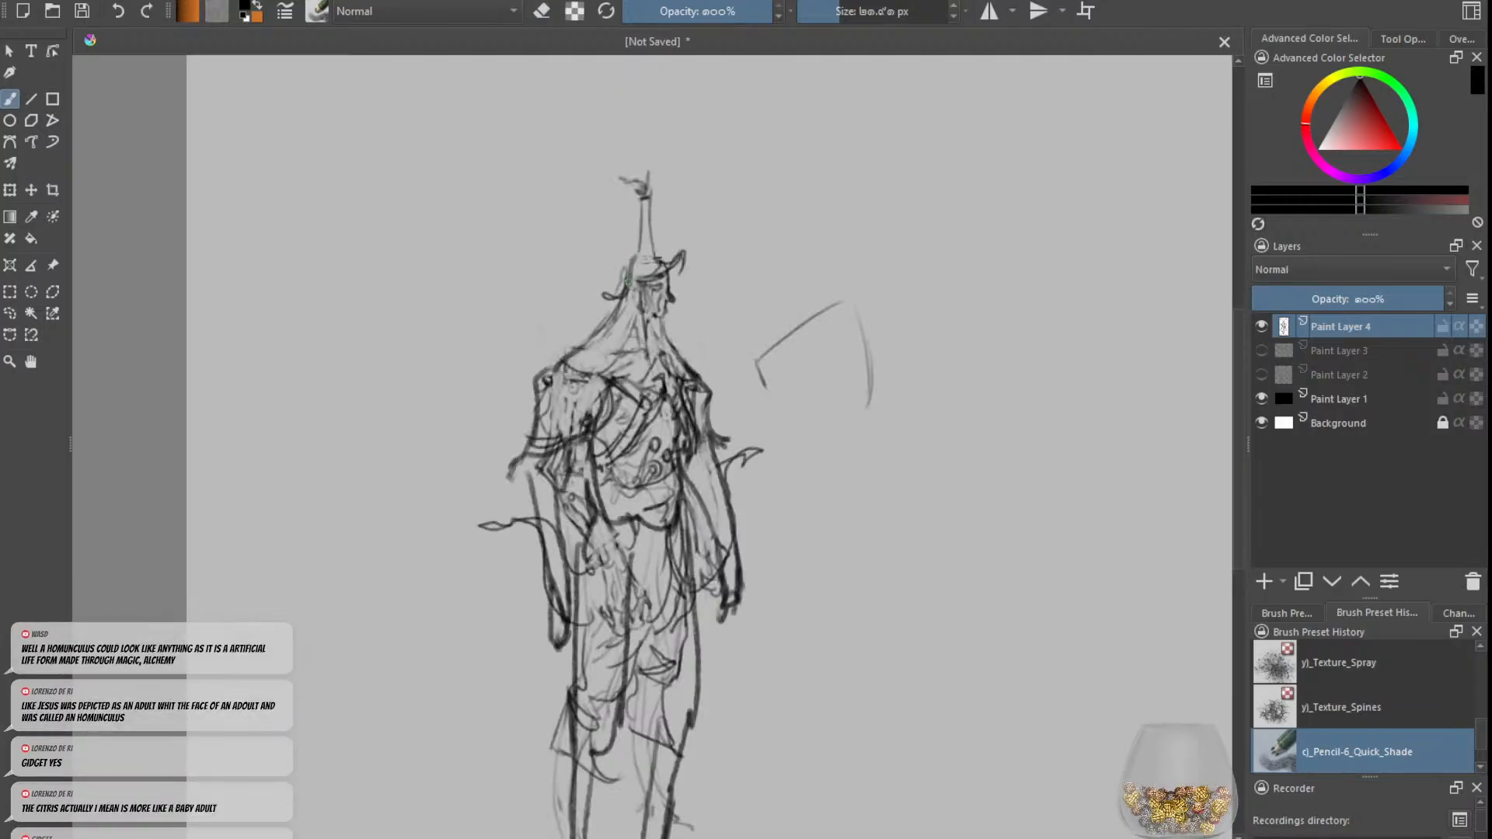
key("minus")
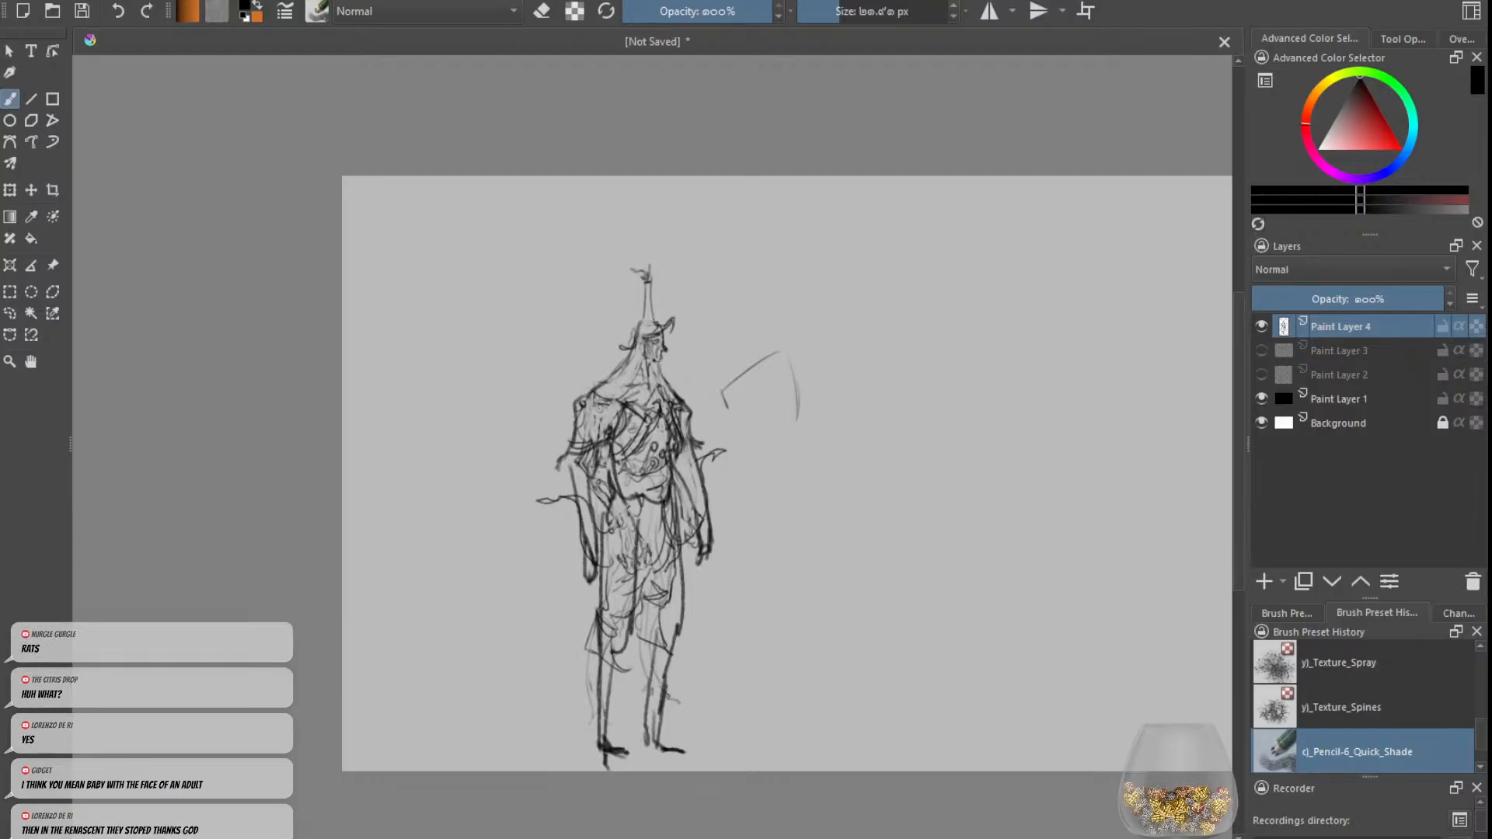
Step: Paste the grey line drawing of the horned, studded figure and the framed two-figure panel sketch as new layers
key("ctrl+v")
scroll(816, 472, "up", 5)
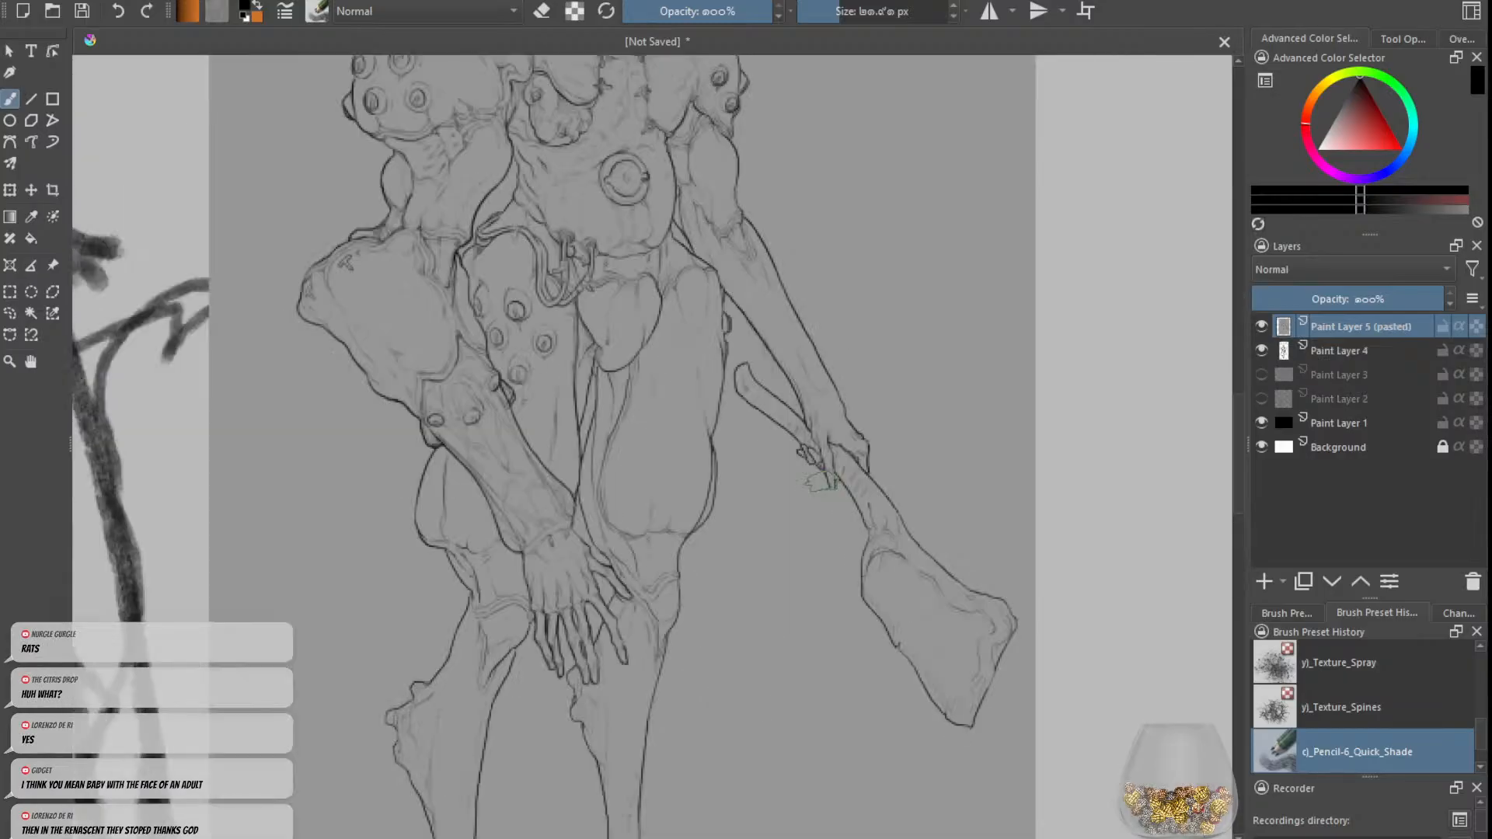
scroll(812, 470, "down", 2)
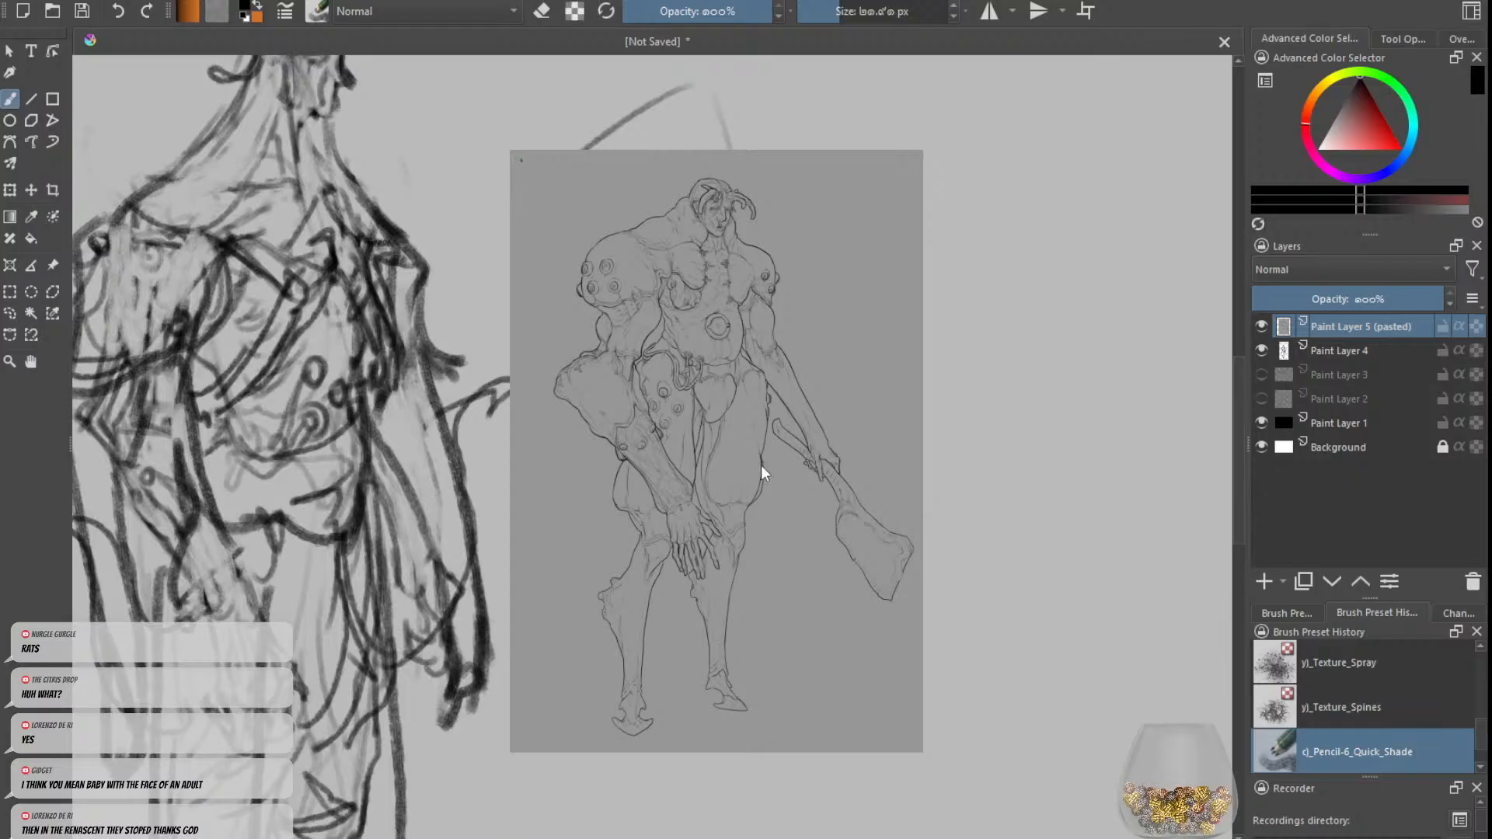
key("ctrl+v")
scroll(674, 471, "down", 2)
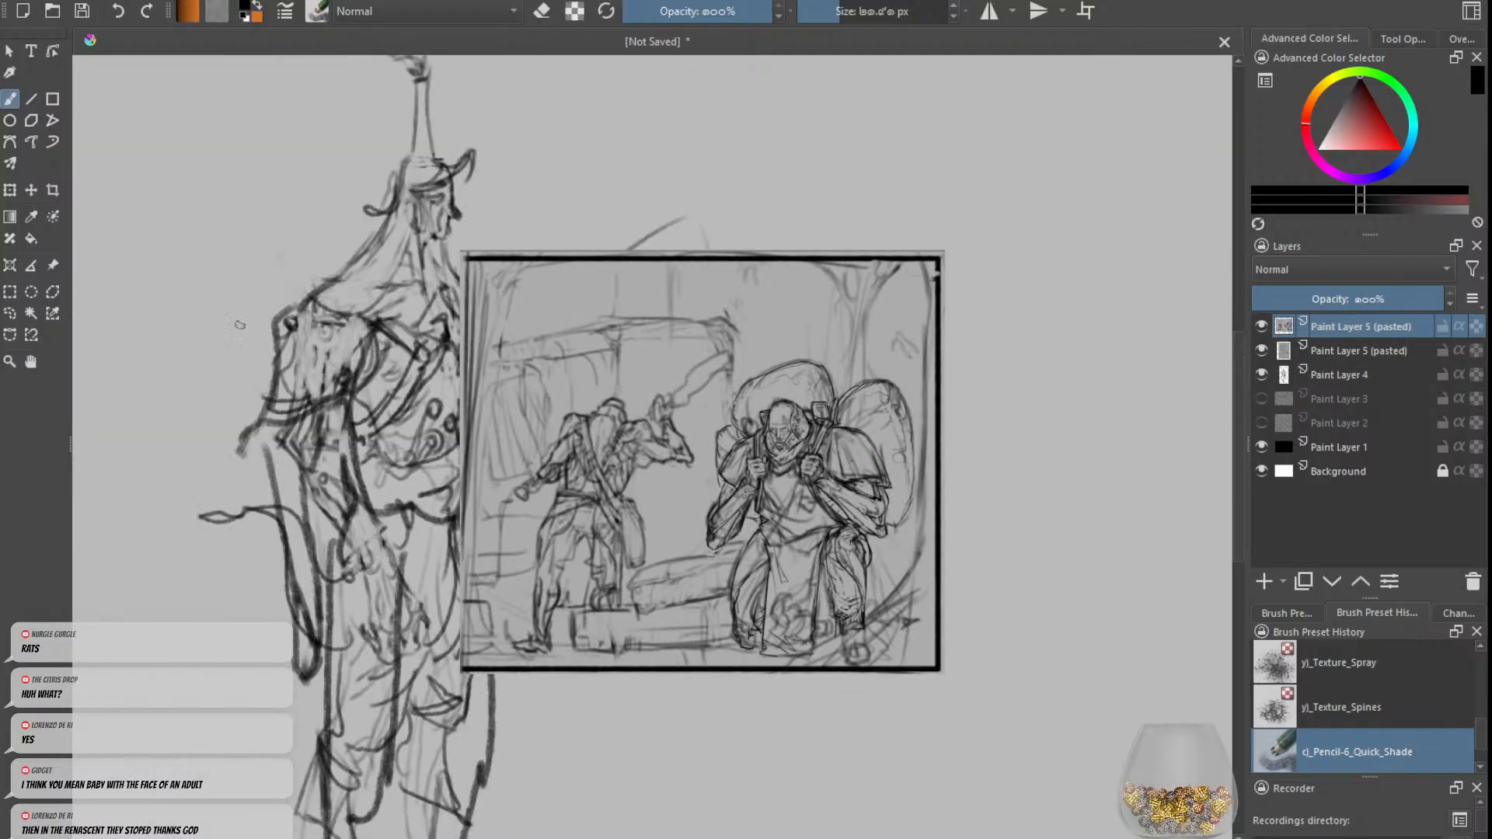
Step: Move the pasted panel sketch so it sits beside the horned figure reference
left_click(10, 190)
mouse_move(631, 373)
left_mouse_down()
mouse_move(564, 299)
mouse_move(272, 252)
left_mouse_up()
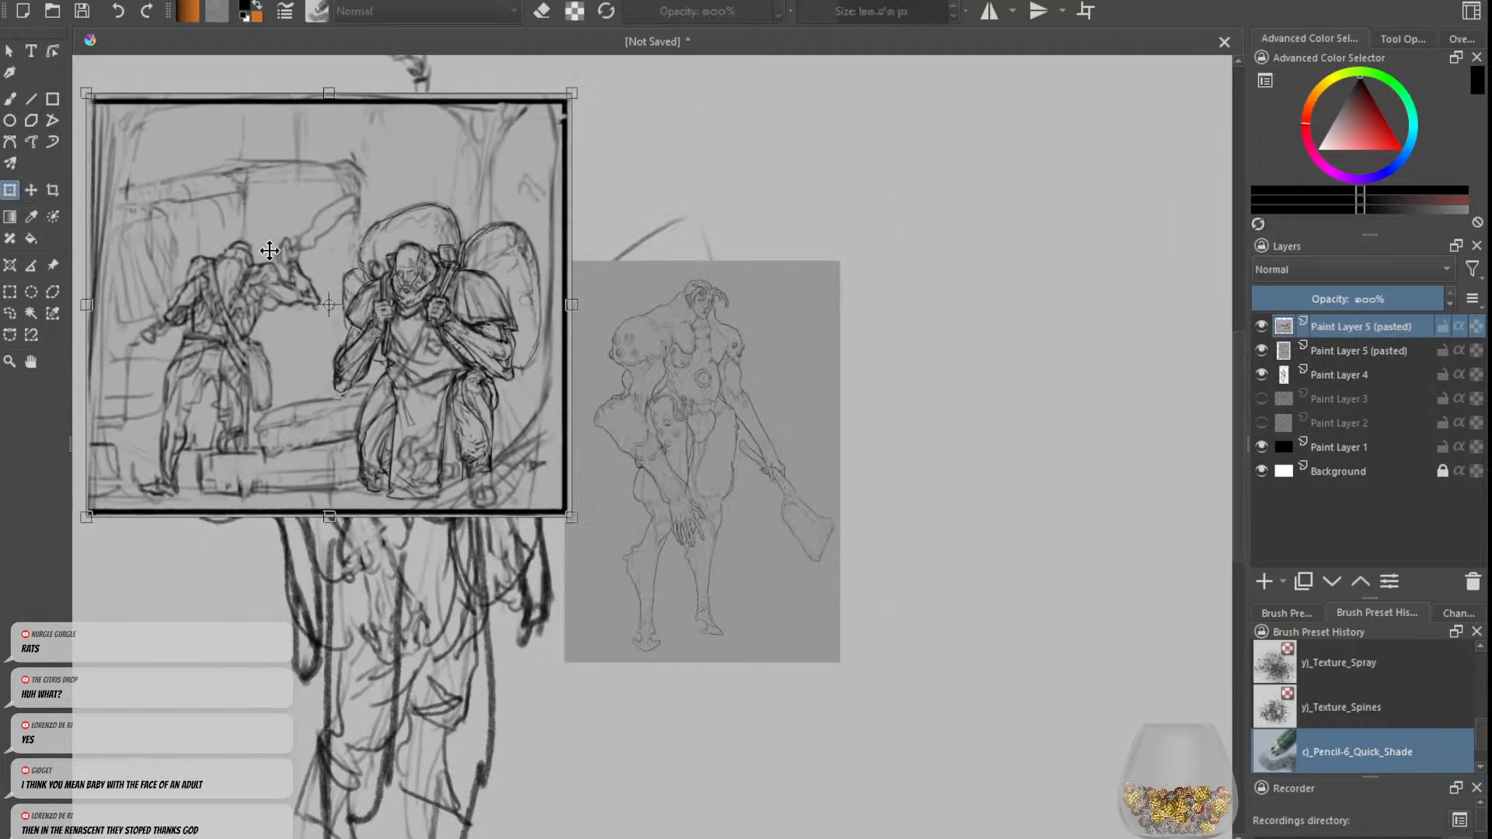
scroll(596, 511, "down", 2)
left_click_drag(603, 513, 819, 511)
scroll(768, 450, "up", 2)
mouse_move(648, 346)
left_mouse_down()
mouse_move(624, 348)
mouse_move(655, 338)
mouse_move(635, 496)
left_mouse_up()
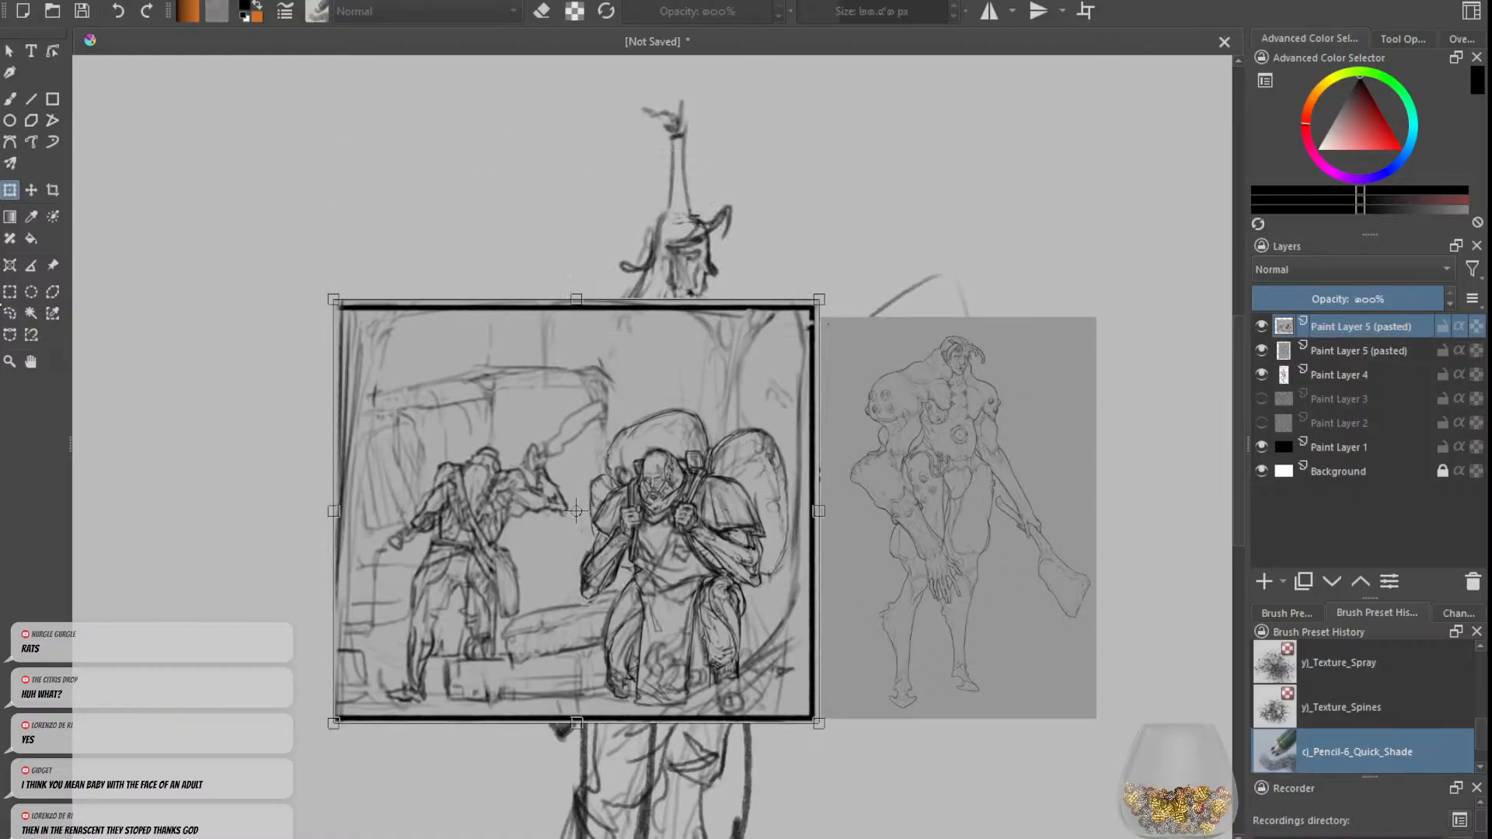
Step: Examine the anatomy and costume of the pack-carrying figure in the panel and the studded, horned figure reference
left_click(9, 312)
scroll(739, 640, "up", 2)
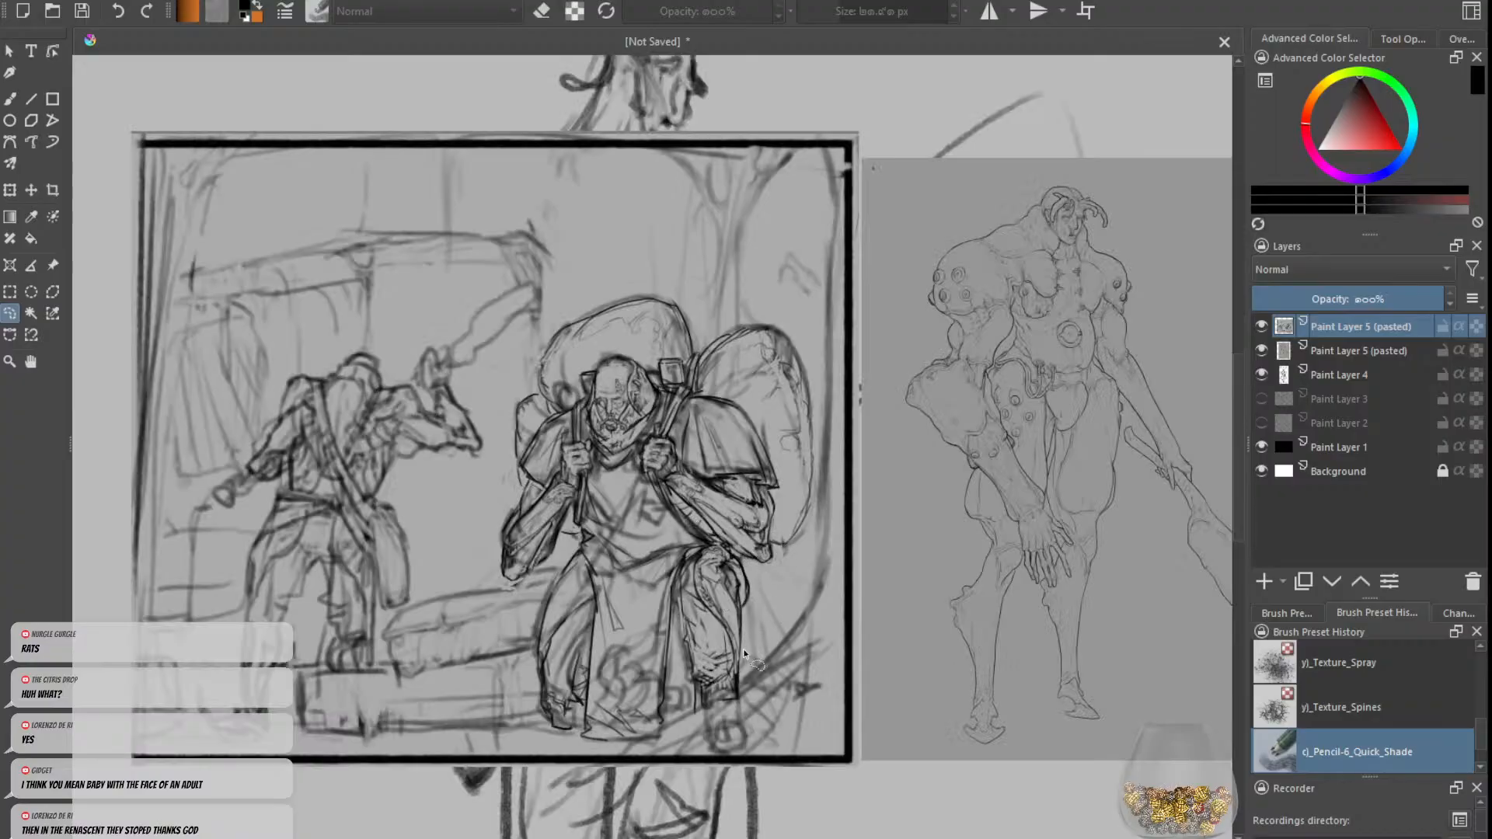
left_click_drag(792, 689, 728, 646)
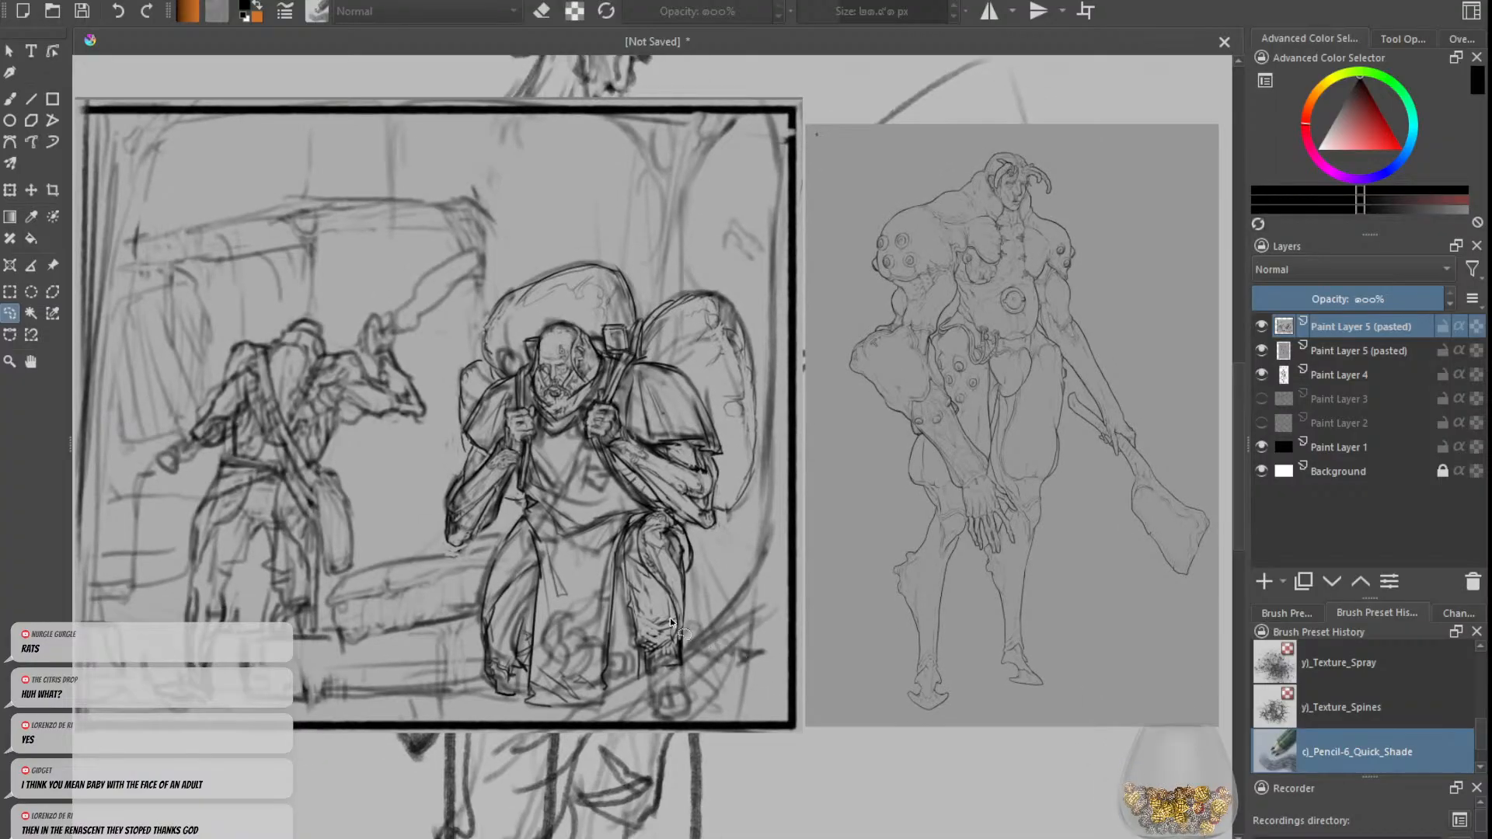
scroll(664, 607, "down", 2)
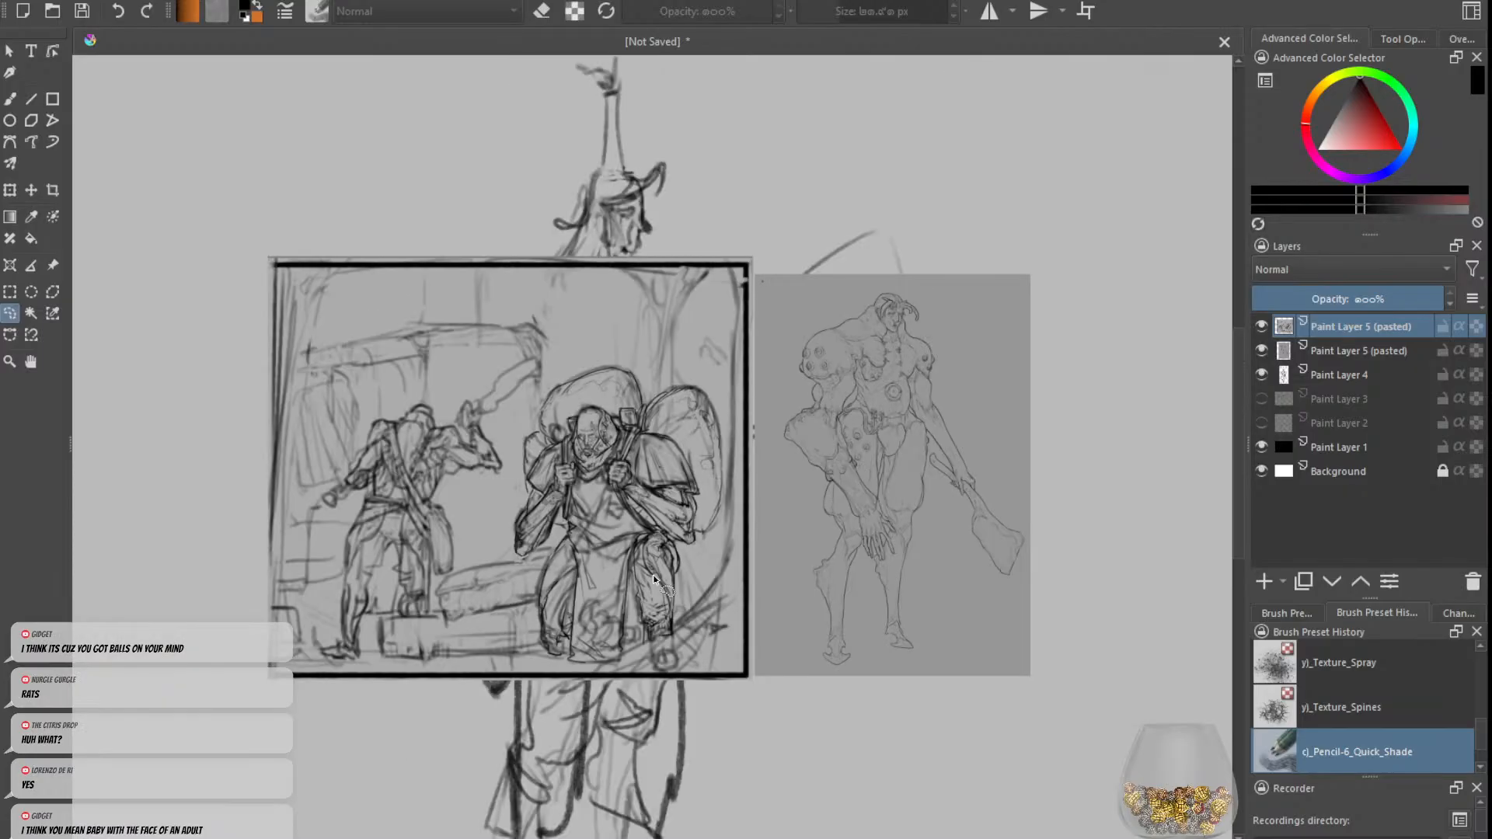
scroll(732, 542, "up", 3)
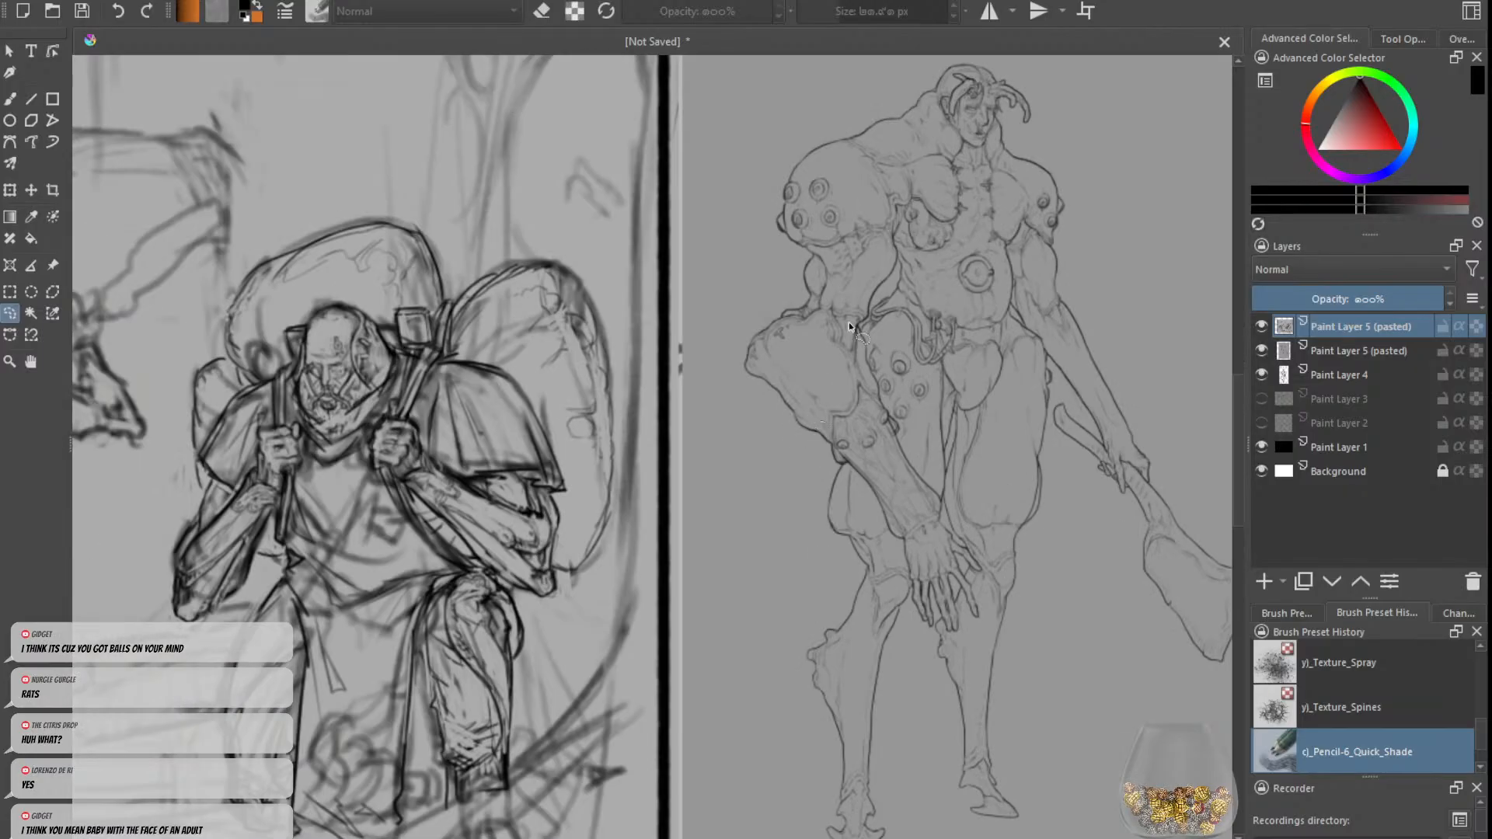
scroll(875, 692, "down", 1)
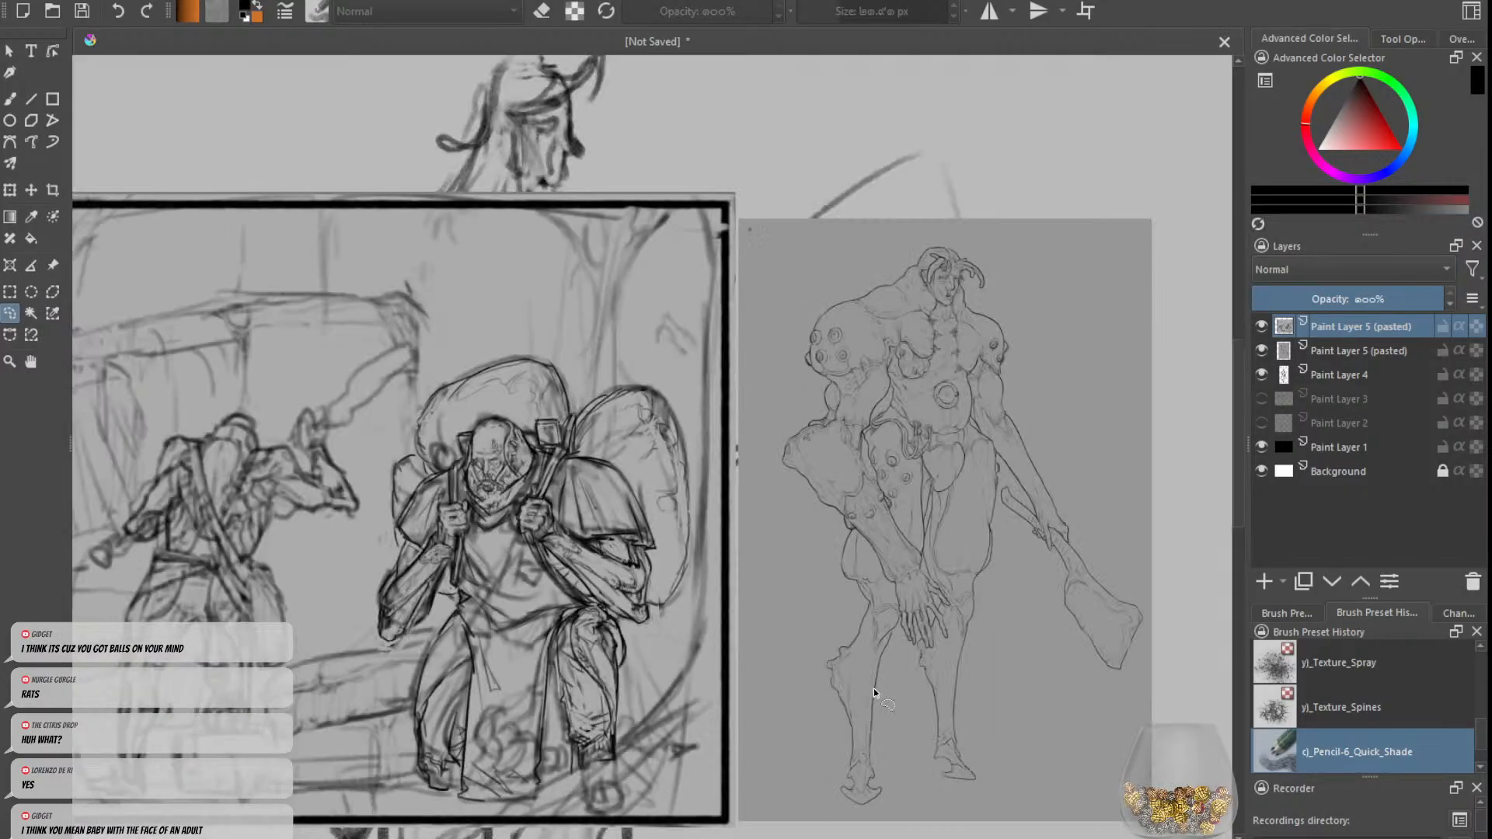
scroll(899, 673, "up", 1)
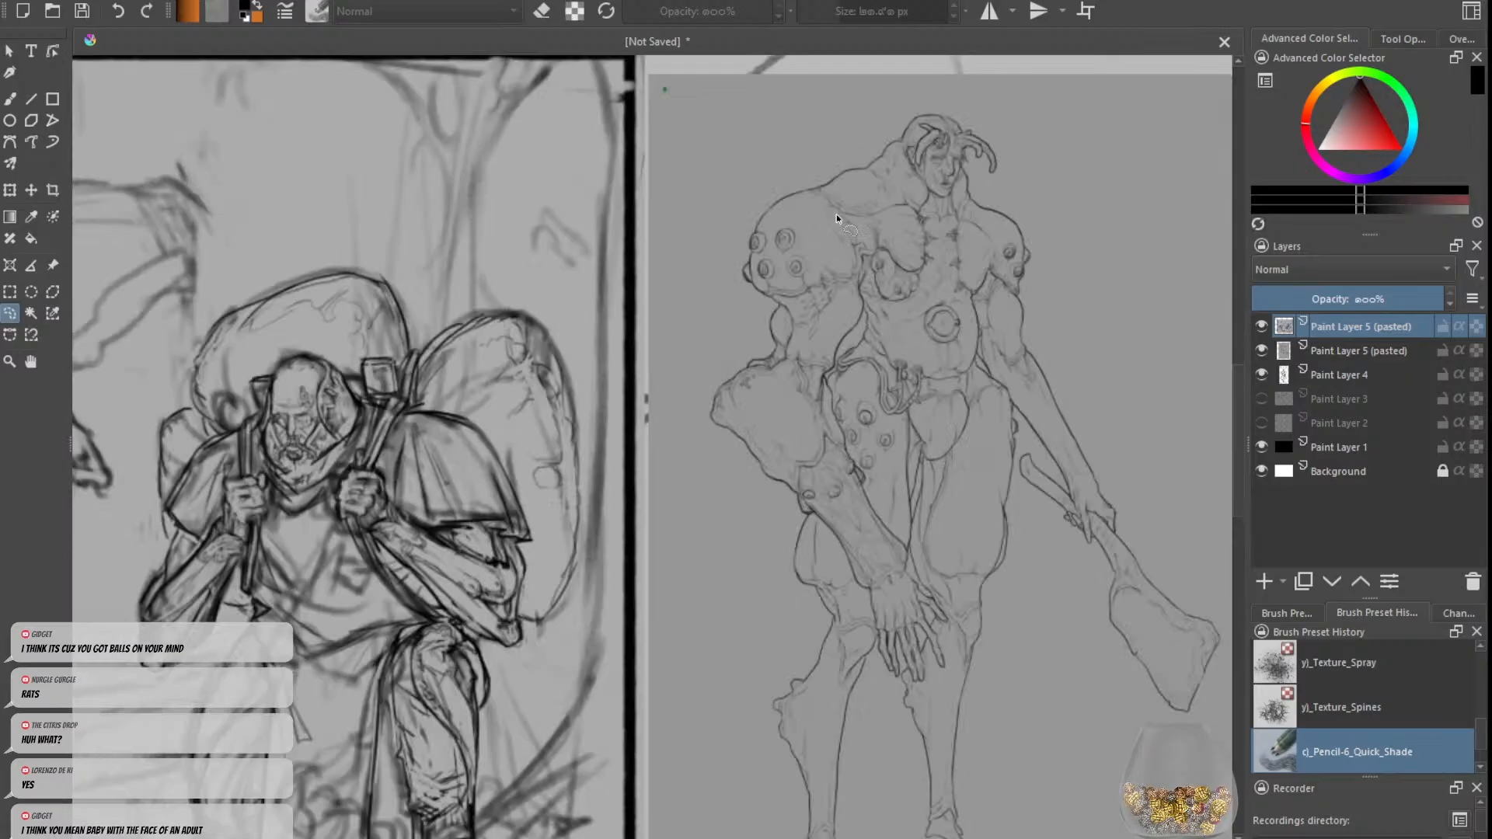
left_click_drag(812, 614, 801, 567)
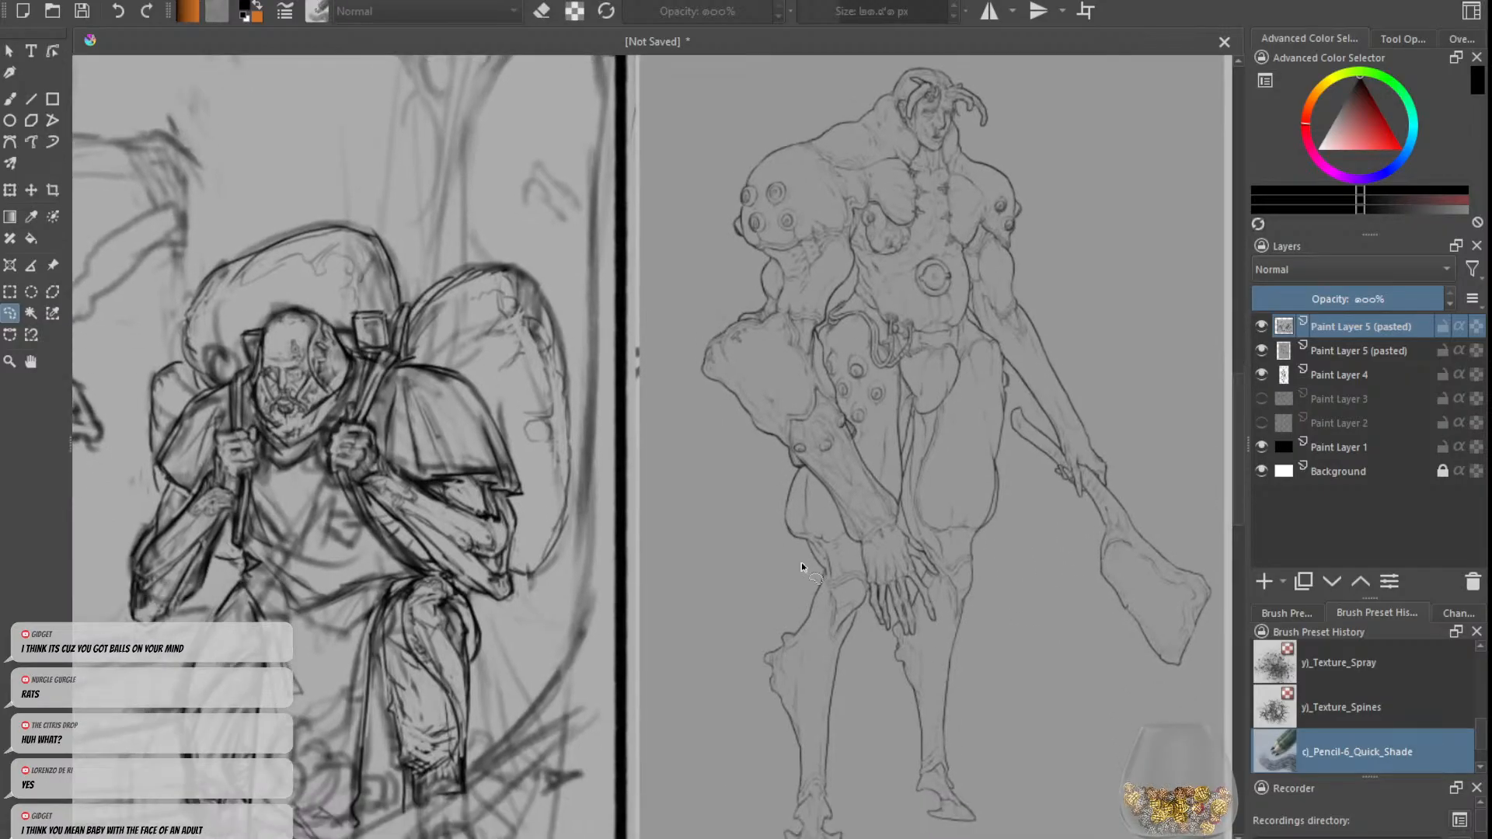
scroll(777, 670, "down", 5)
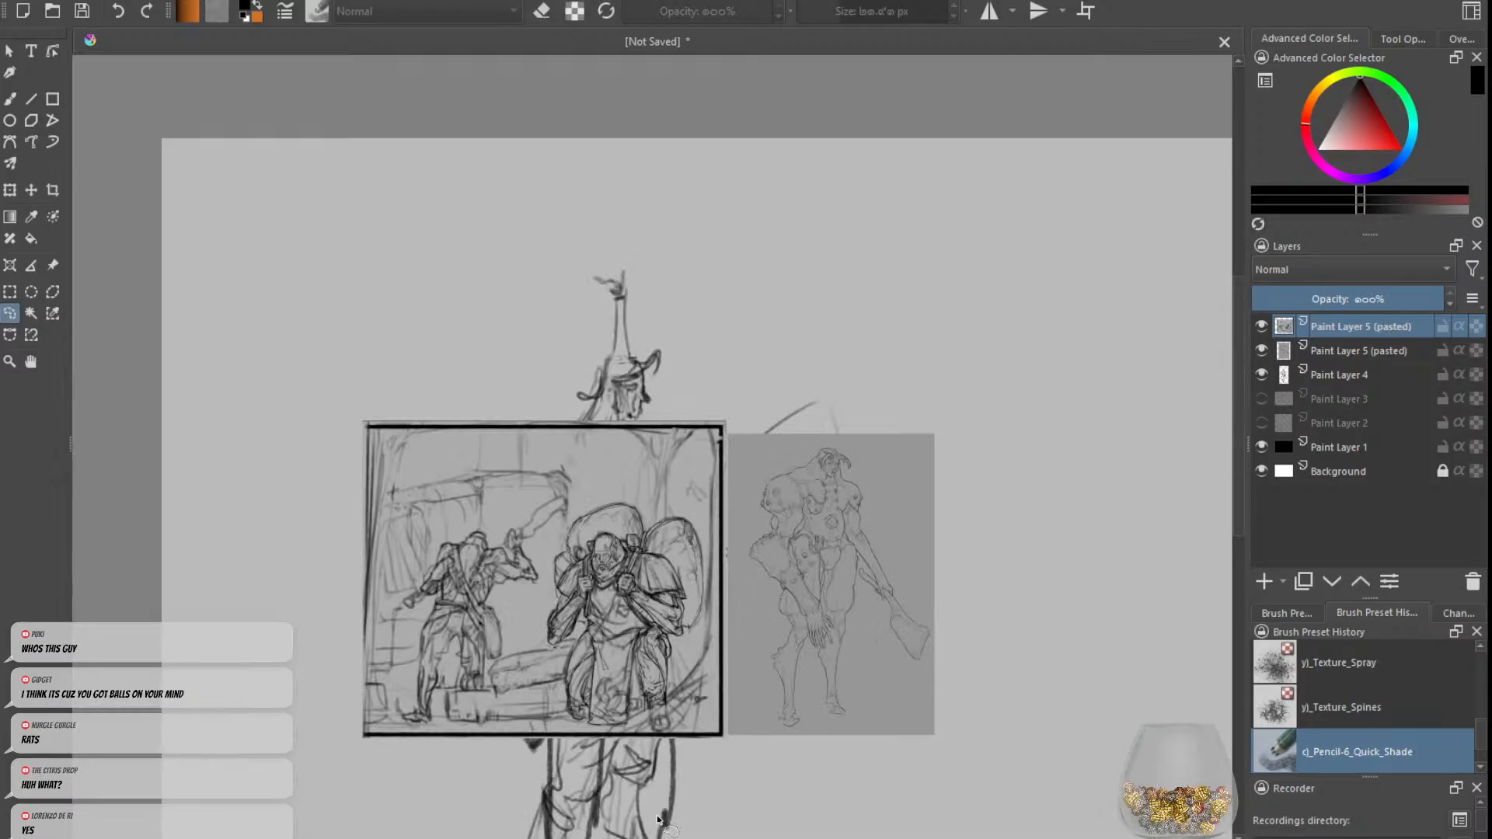
scroll(861, 471, "up", 5)
scroll(861, 472, "up", 3)
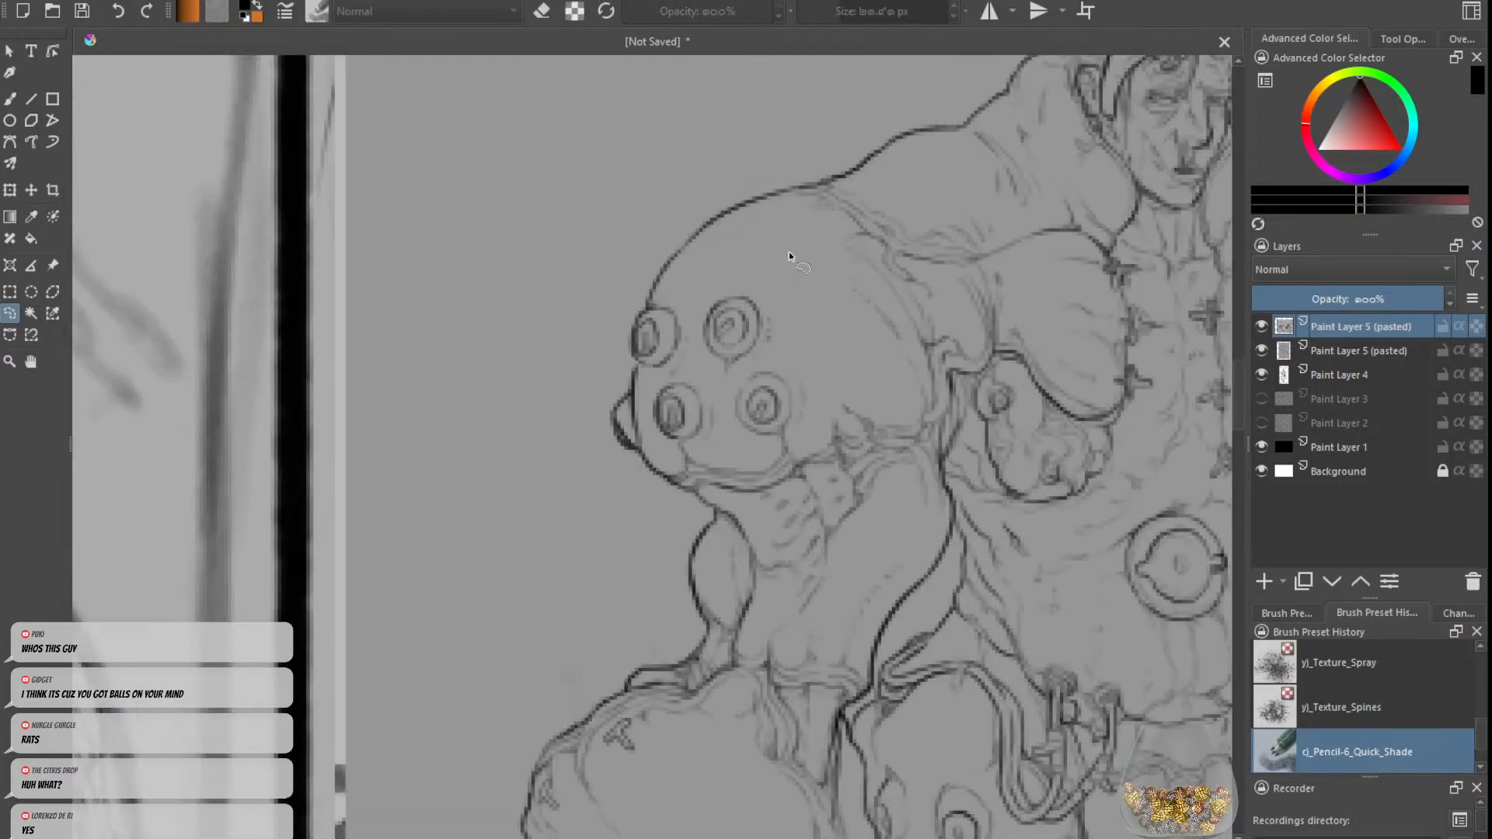
scroll(880, 460, "down", 2)
scroll(880, 460, "down", 3)
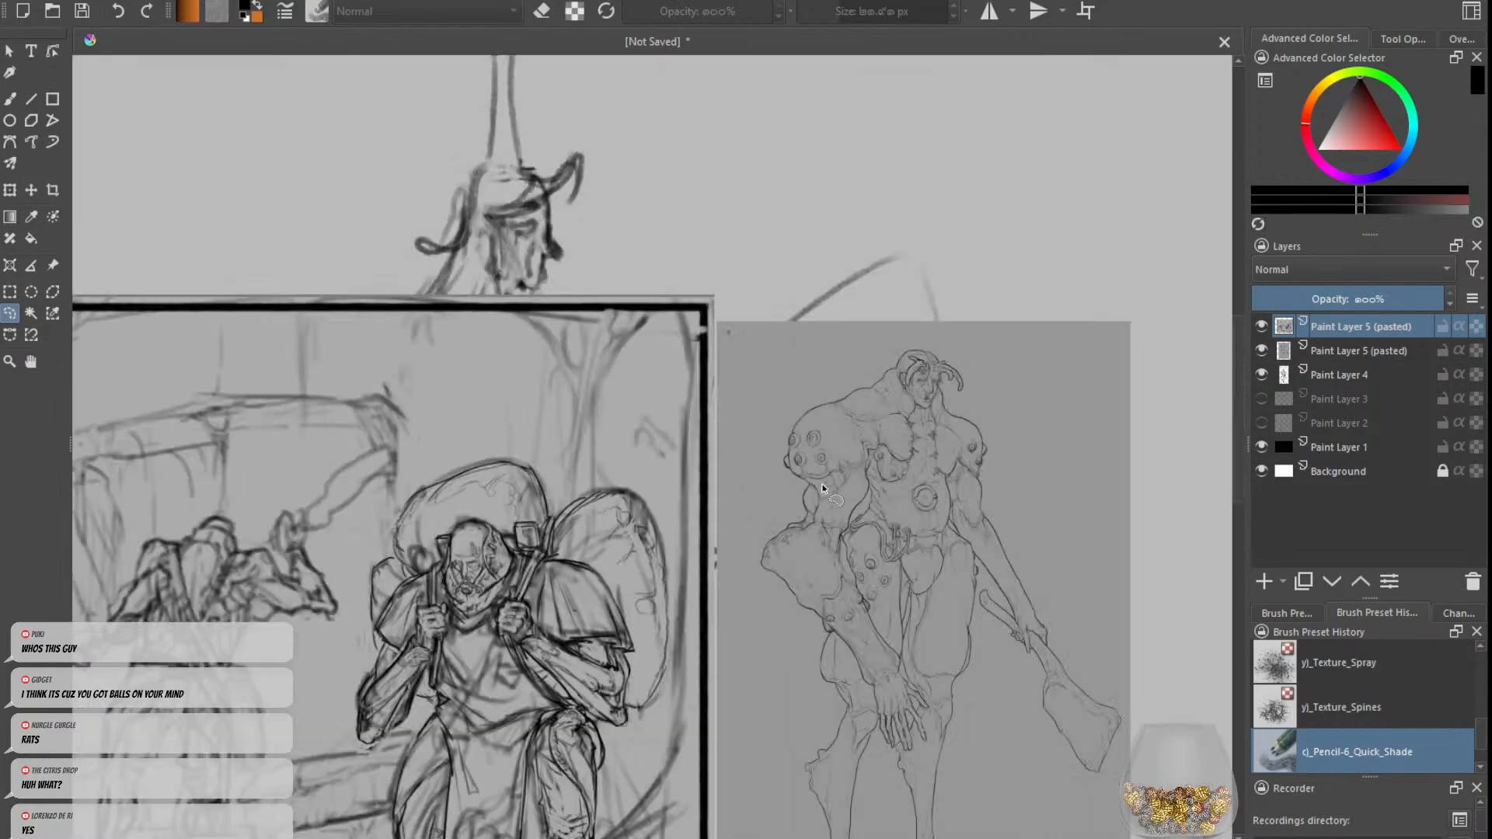
scroll(901, 462, "down", 2)
scroll(906, 462, "down", 2)
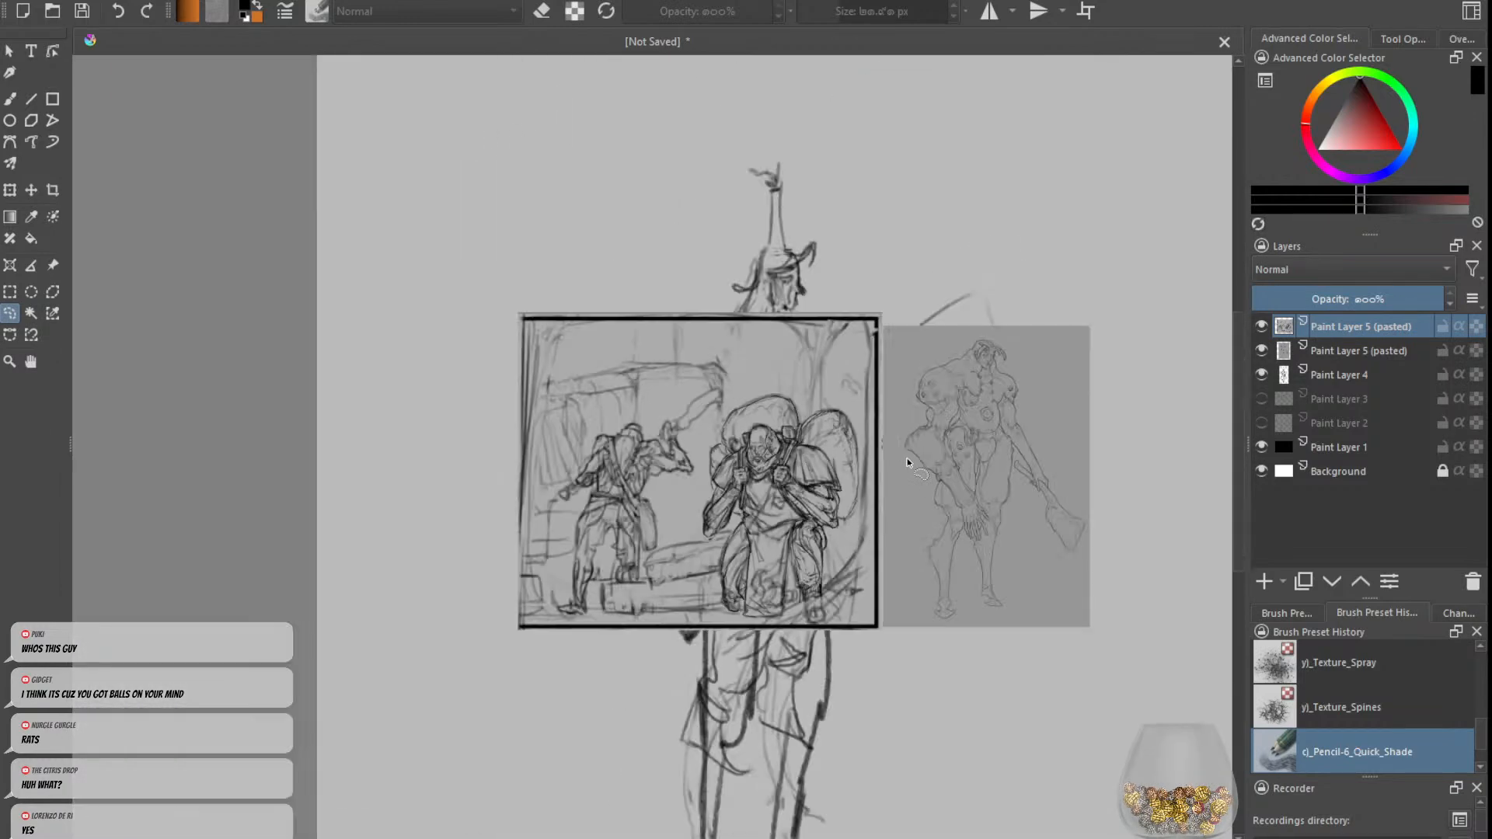
scroll(876, 488, "up", 2)
left_click_drag(876, 488, 870, 449)
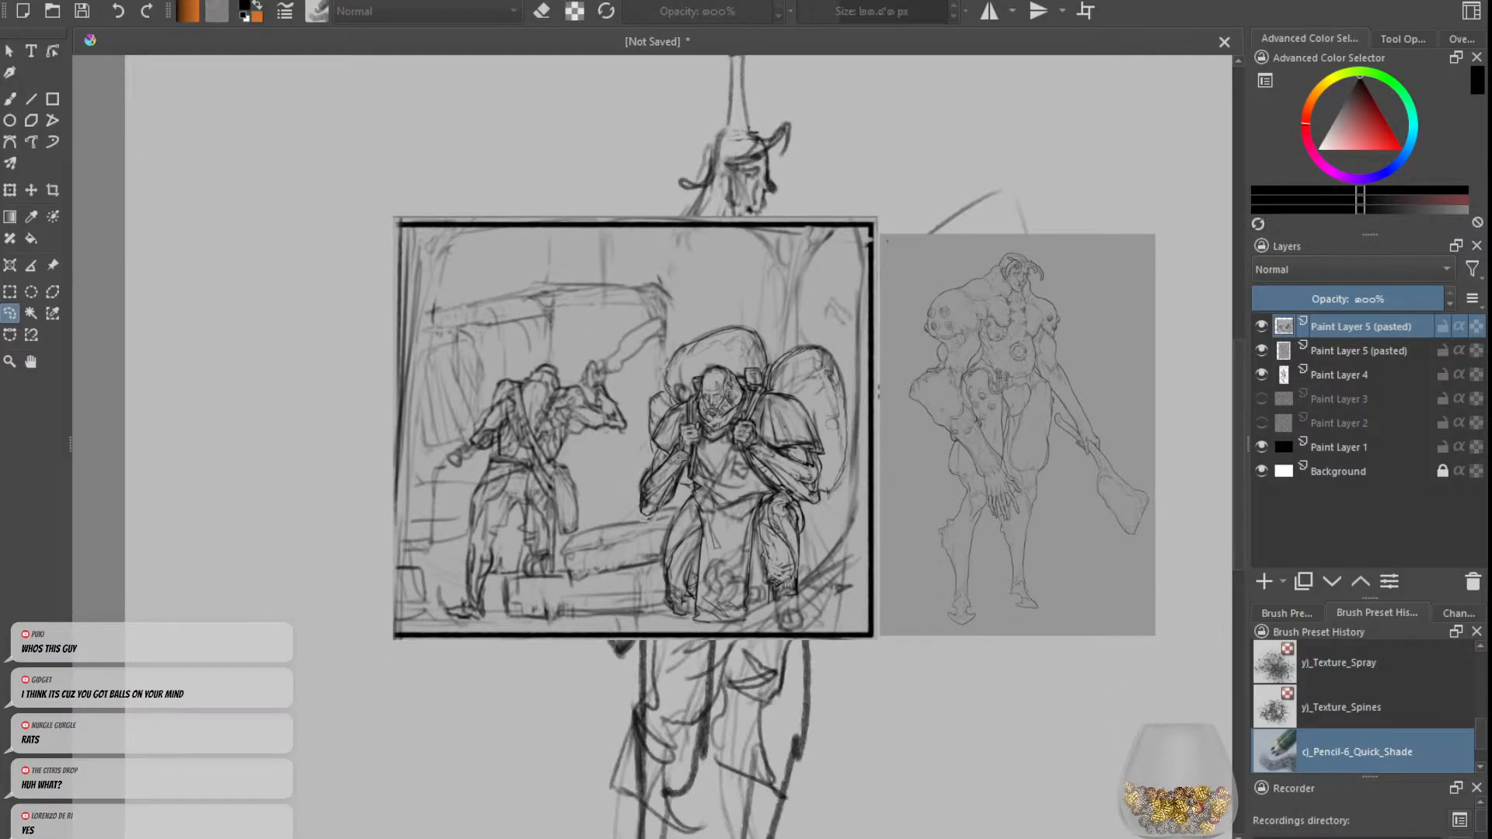
scroll(939, 459, "down", 3)
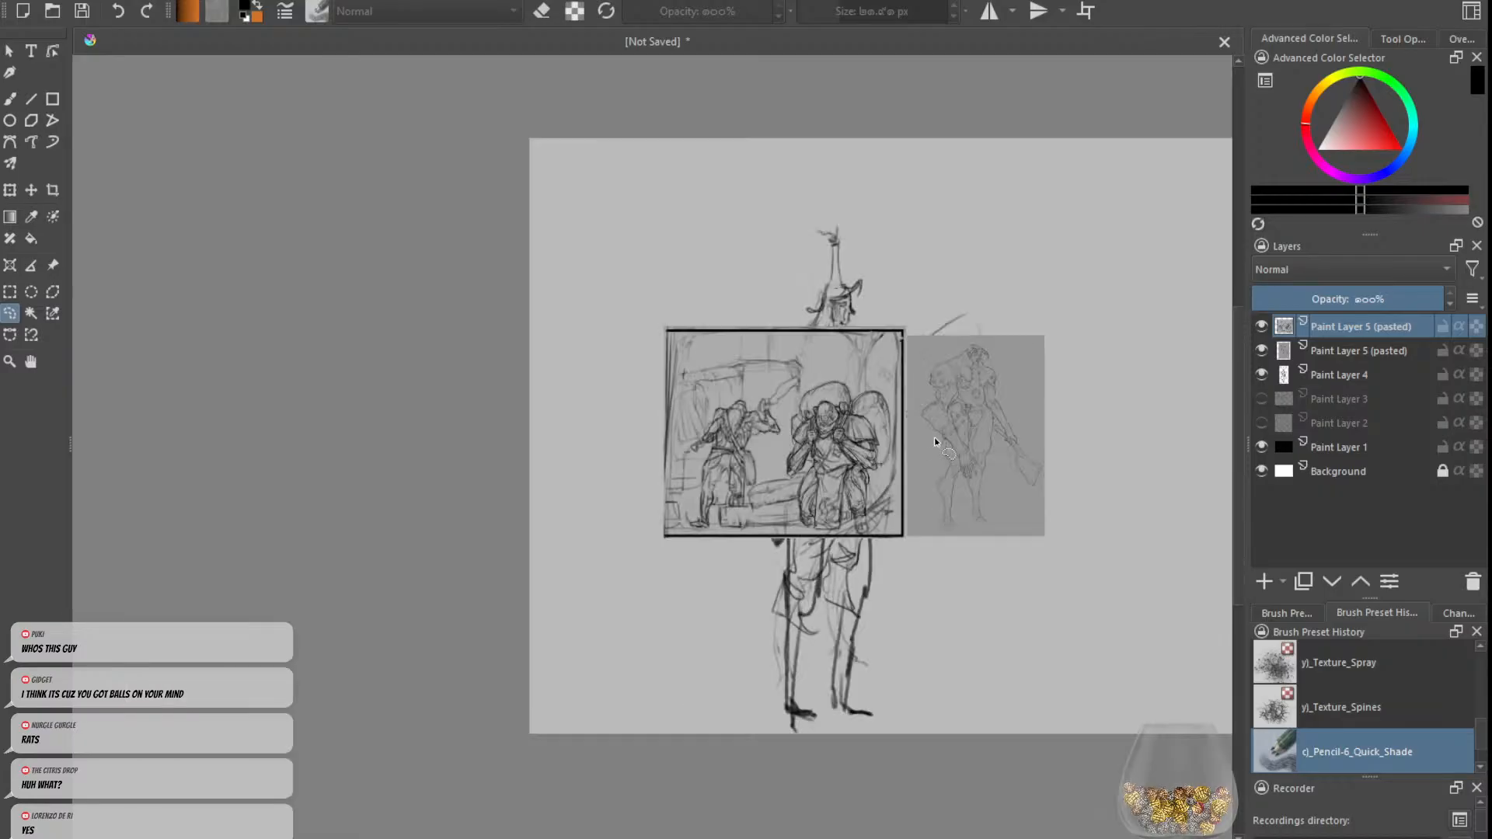
scroll(941, 449, "up", 2)
Step: Delete both pasted reference layers
left_click(1472, 581)
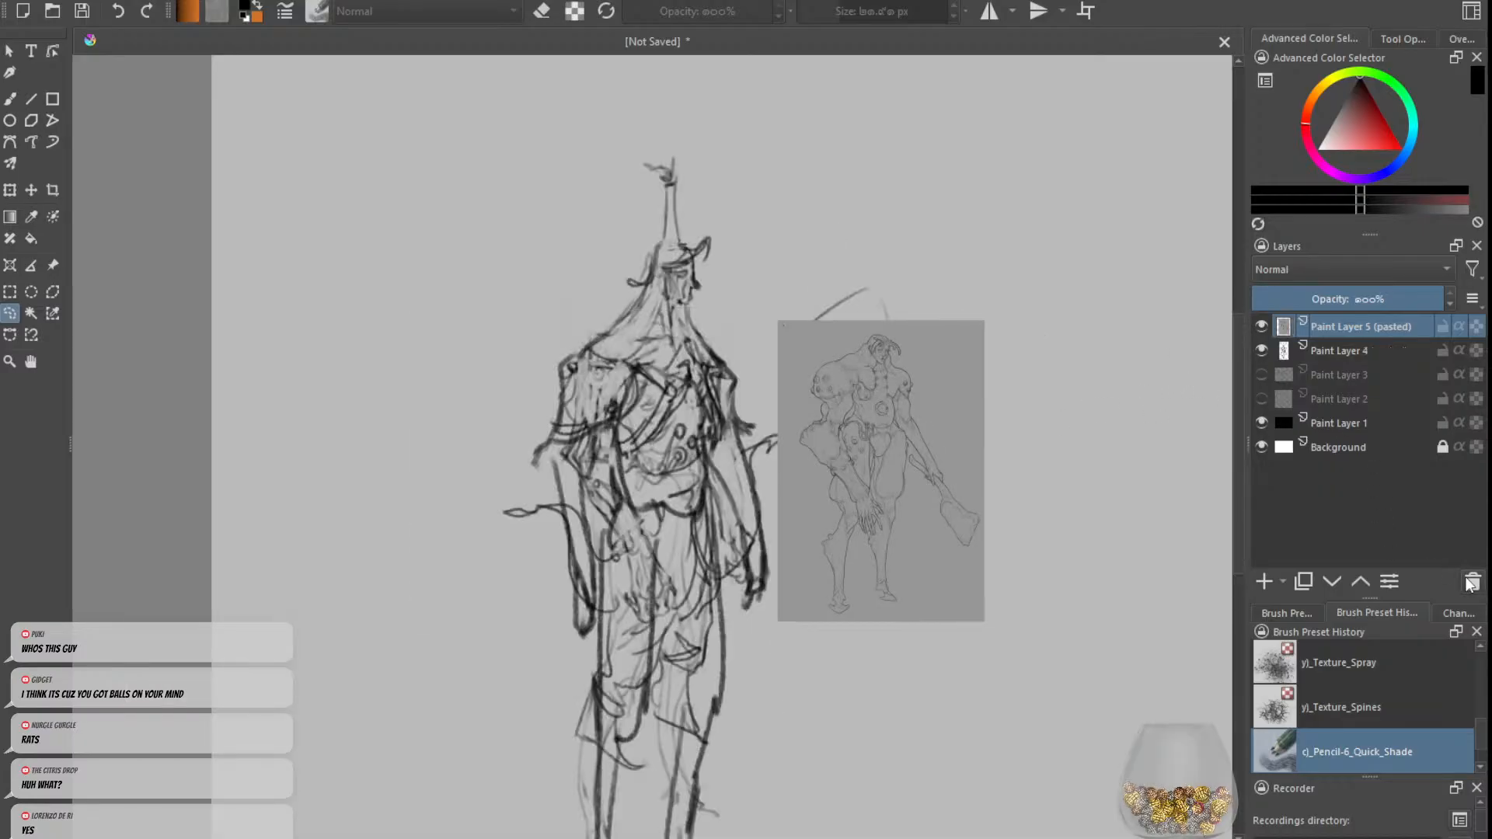
left_click(1472, 581)
scroll(760, 366, "down", 2)
scroll(770, 367, "up", 1)
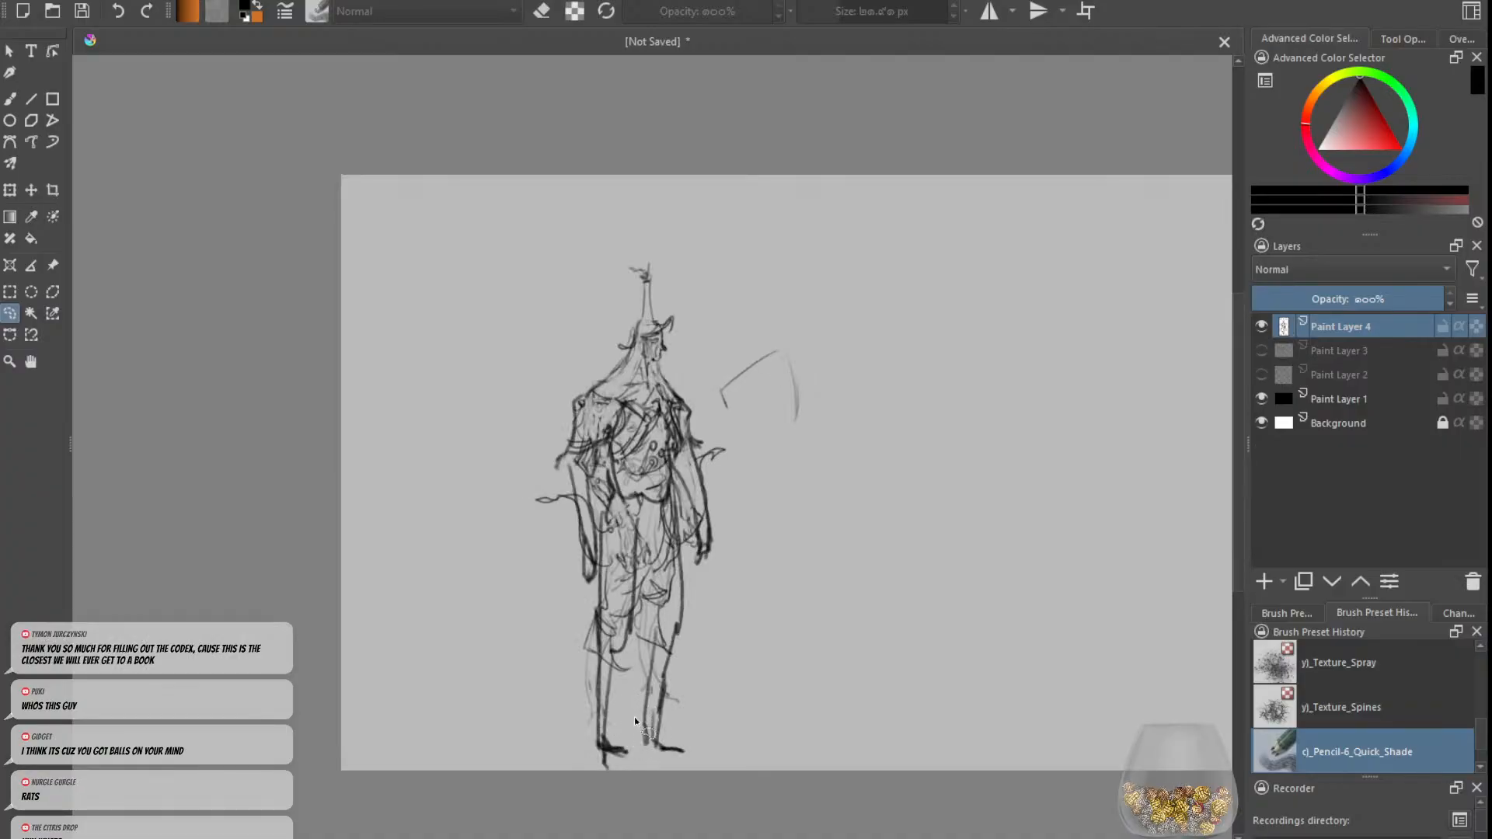
key("ctrl+z")
left_click(10, 98)
mouse_move(823, 415)
left_mouse_down()
mouse_move(840, 437)
mouse_move(820, 541)
left_mouse_up()
key("ctrl+z")
Step: Erase the loose angular outline beside the standing figure
key("e")
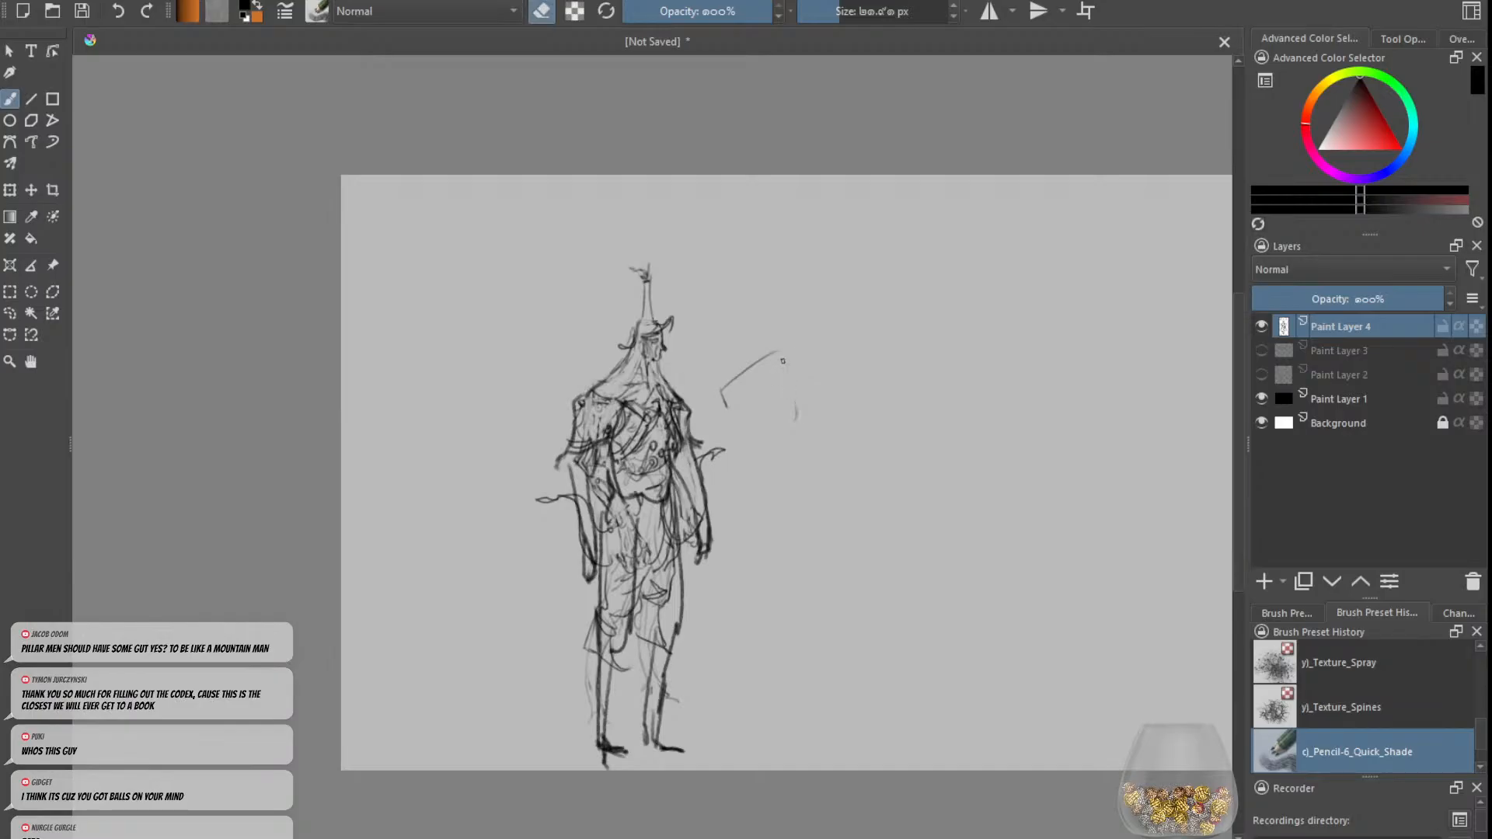
mouse_move(726, 380)
left_mouse_down()
mouse_move(772, 354)
mouse_move(727, 409)
left_mouse_up()
key("e")
scroll(795, 397, "down", 2)
scroll(847, 387, "up", 2)
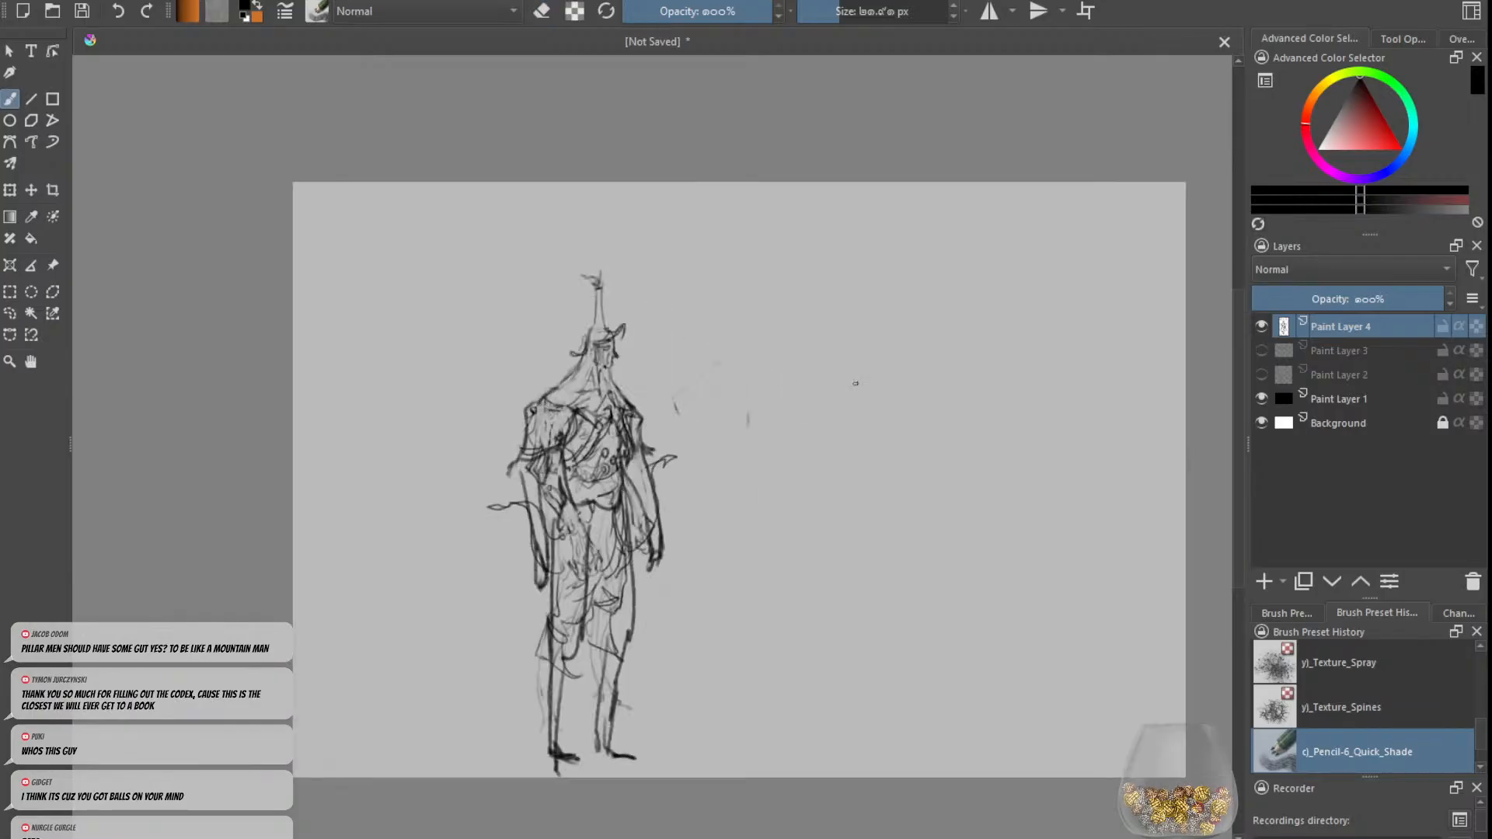
Step: Hide Paint Layer 4 and view the sketches on Paint Layer 3 and Paint Layer 2 in turn
left_click(1261, 326)
left_click(1264, 349)
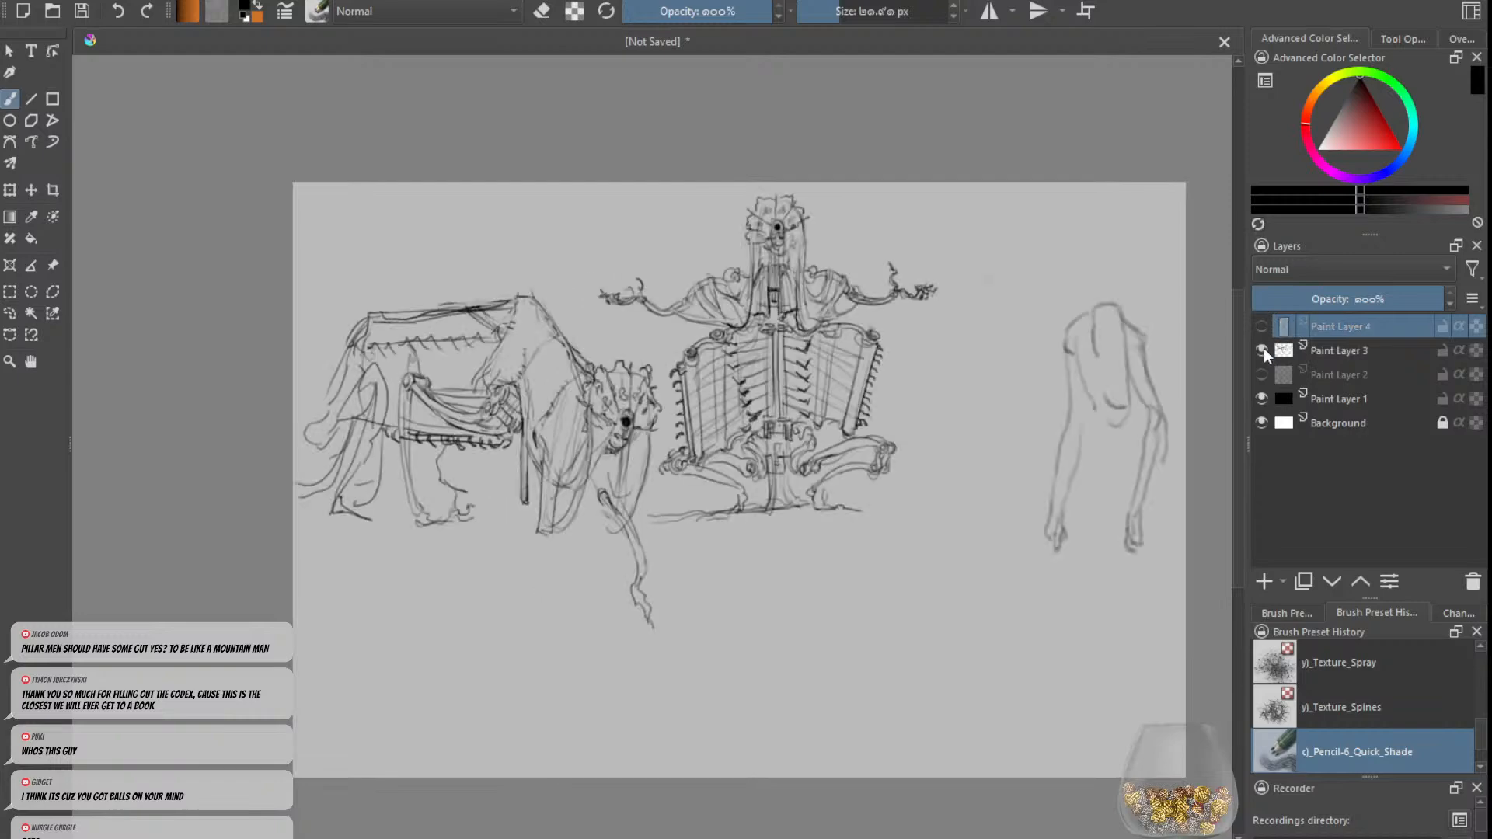
left_click(1263, 348)
left_click(1263, 376)
scroll(319, 167, "up", 2)
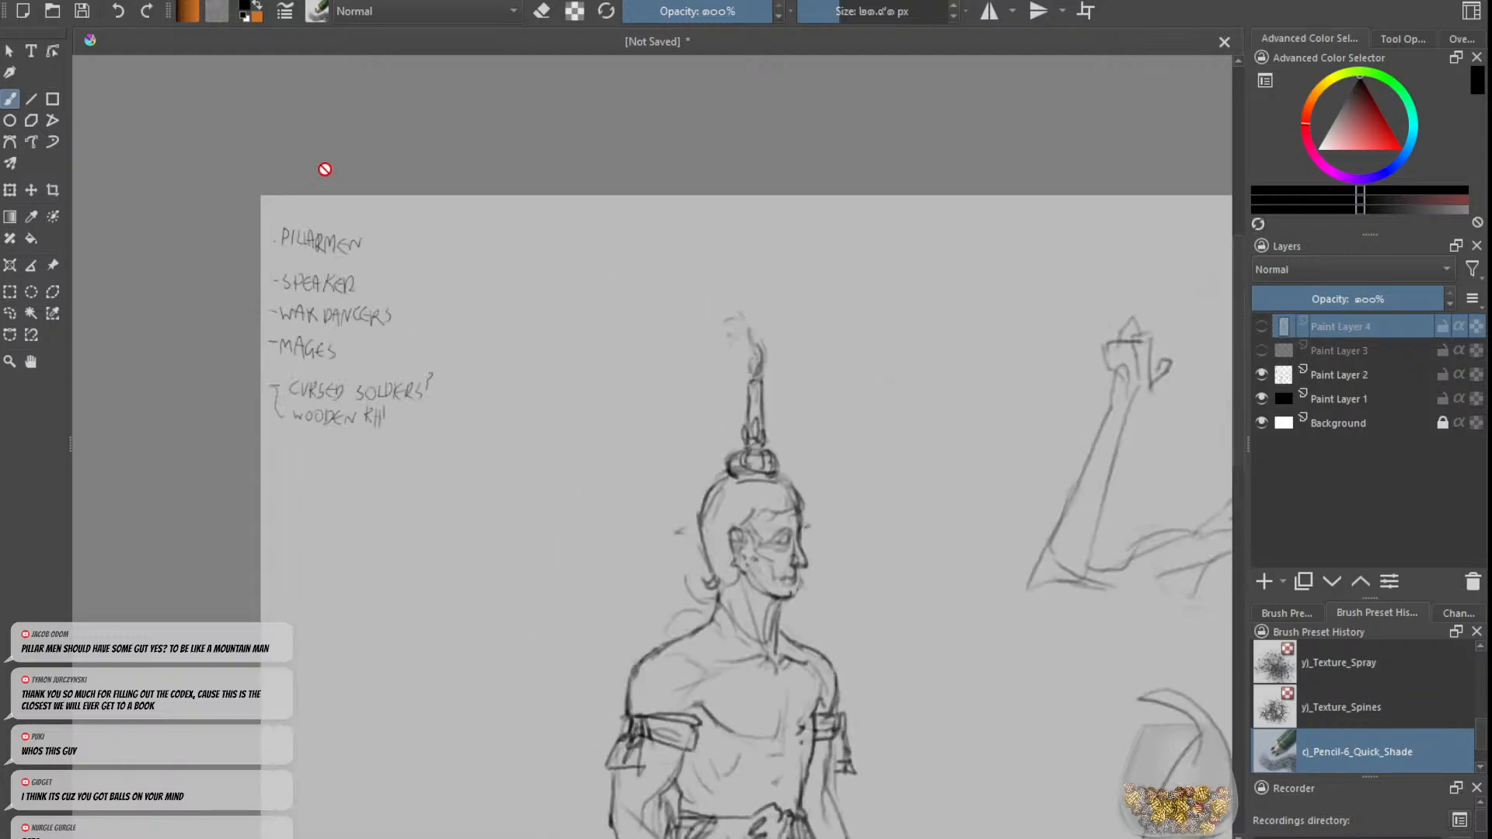
scroll(544, 194, "down", 2)
left_click(1261, 376)
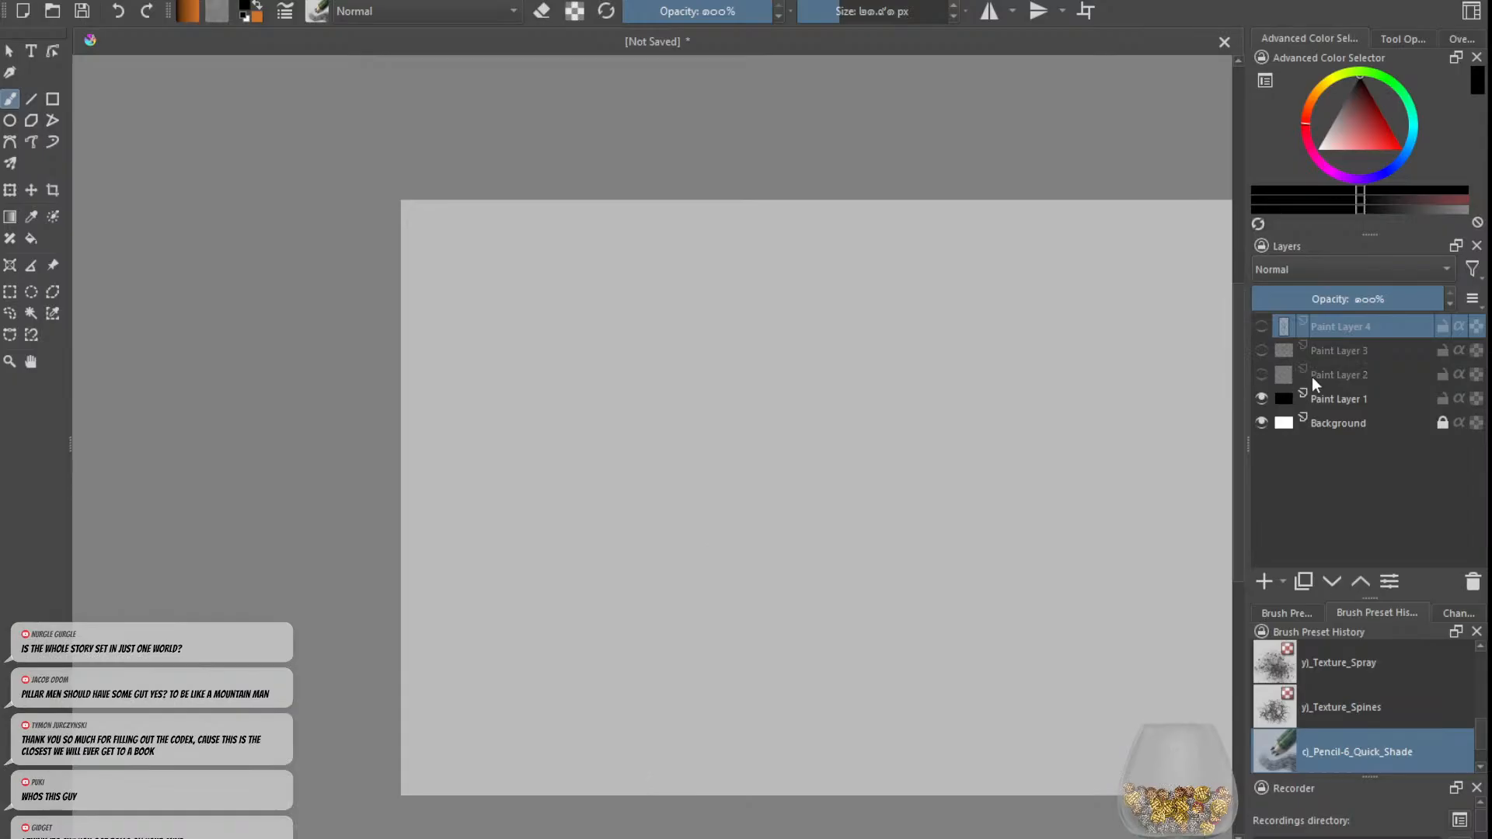
Step: Select Paint Layer 3 and make the standing figure's layer visible again
left_click(1324, 353)
left_click(1261, 336)
left_click(1260, 338)
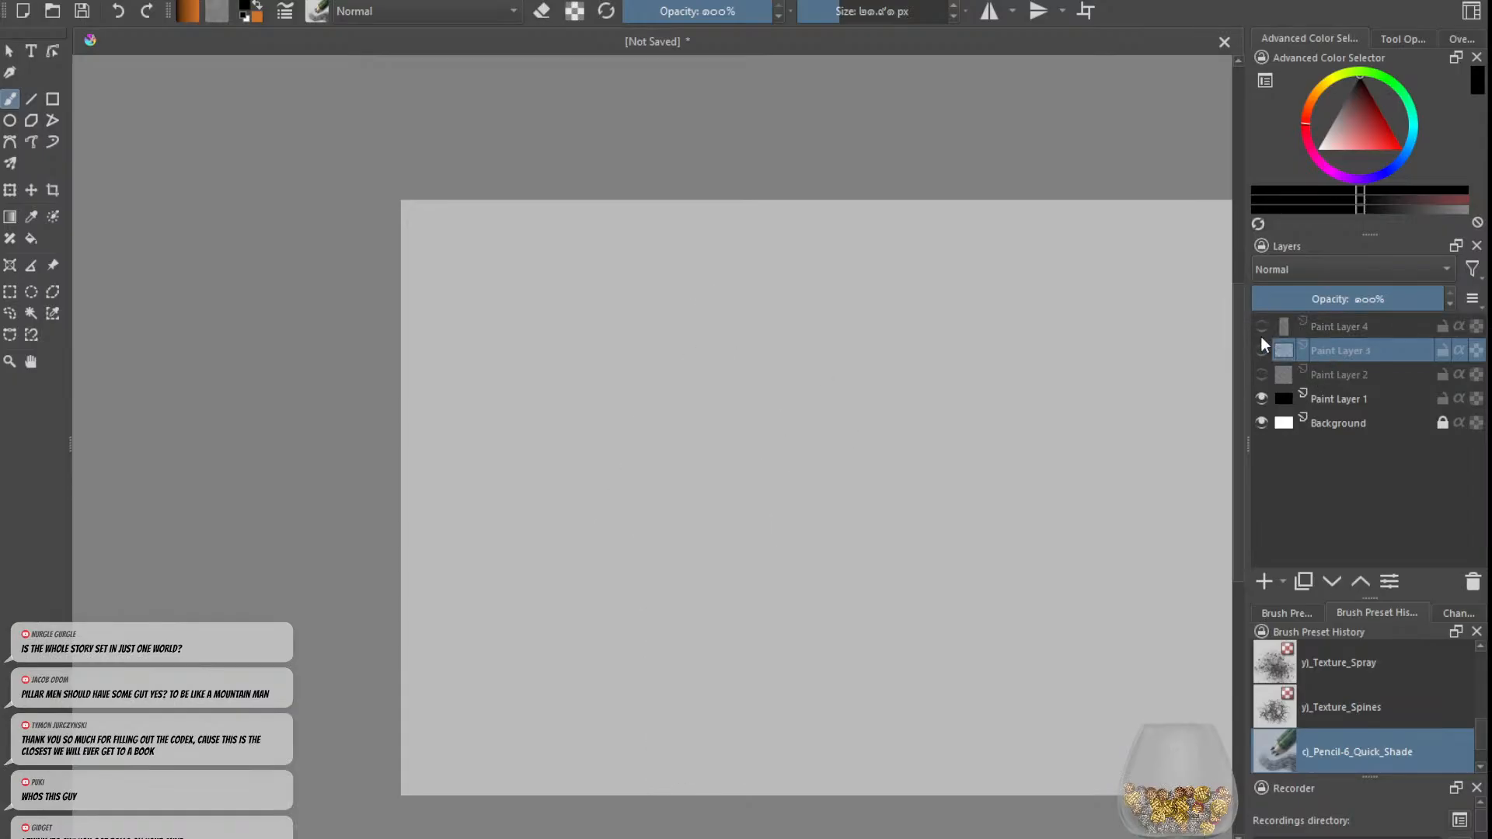
left_click(1259, 334)
left_click(1259, 333)
left_click(1258, 326)
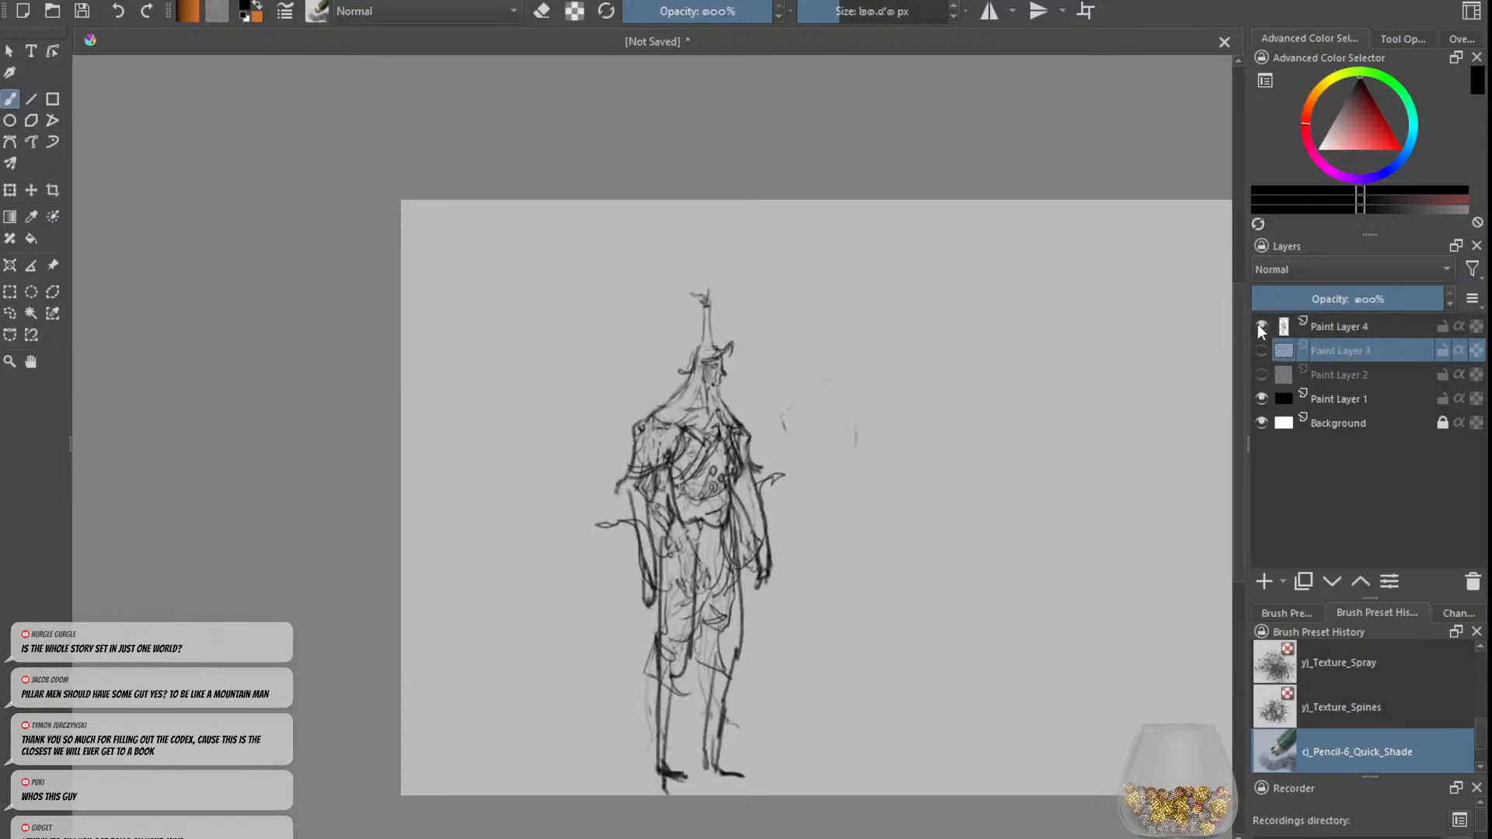
Step: Compare the standing figure on Paint Layer 4 with the creature sketches on Paint Layer 3 by switching their visibility
left_click(1257, 324)
left_click(1263, 324)
left_click(1263, 324)
left_click(1265, 350)
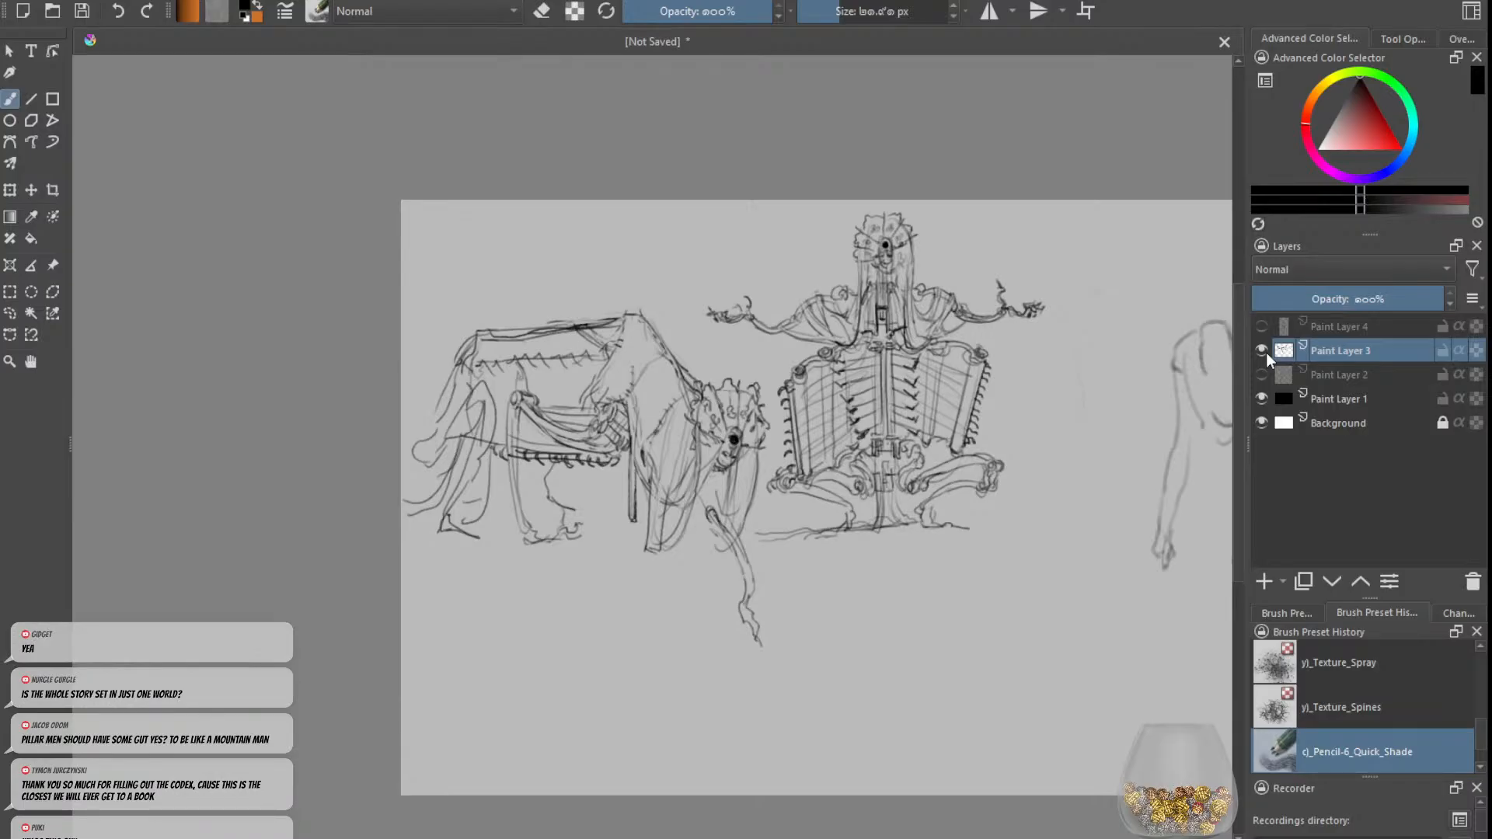
left_click(1262, 350)
left_click(1263, 330)
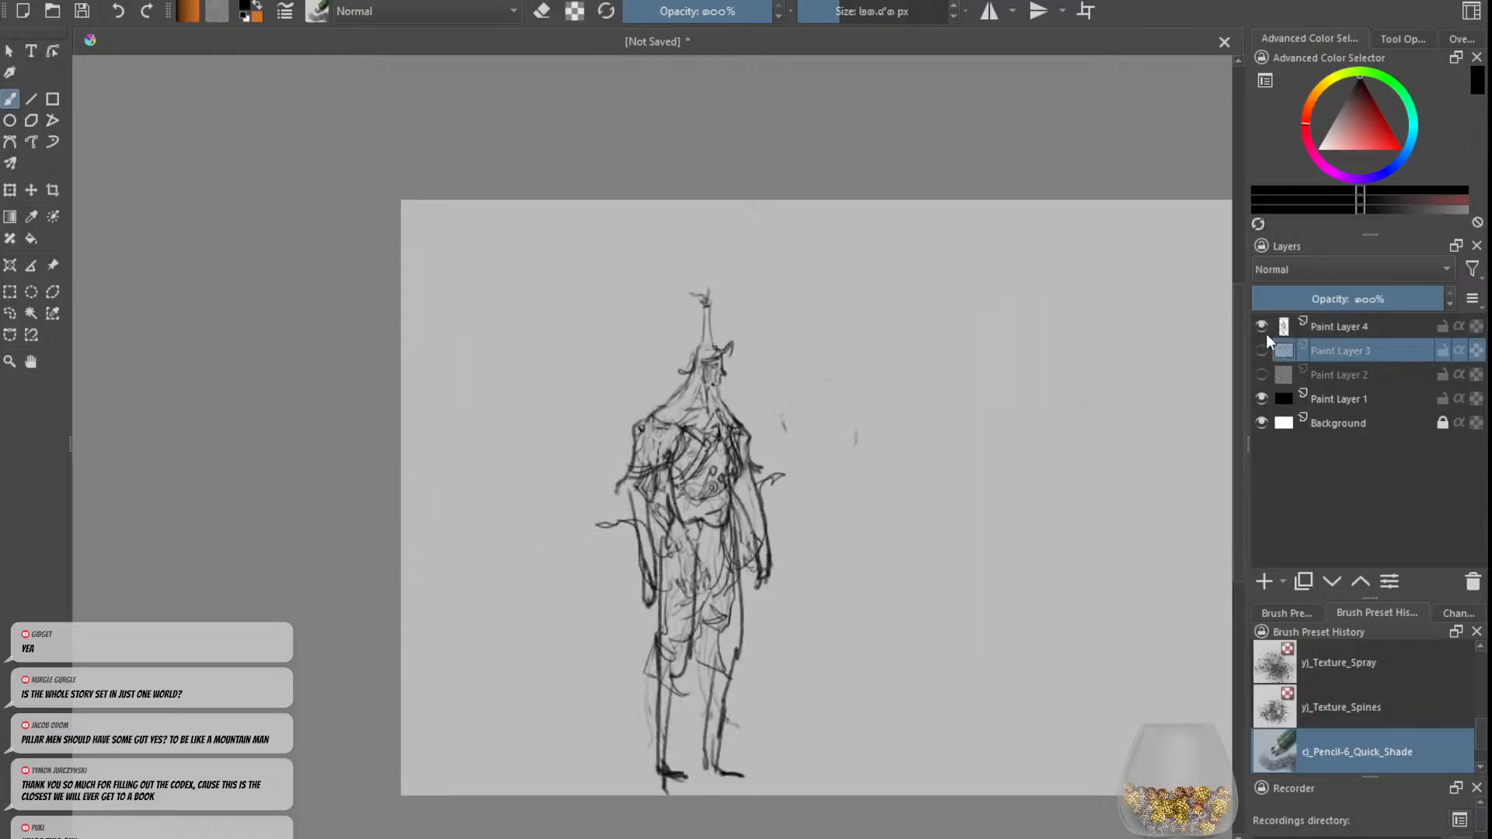
Step: Show only Paint Layer 2 of the sketch layers and examine its handwritten list of character ideas
left_click(1263, 330)
left_click(1263, 352)
left_click(1262, 374)
left_click(1262, 350)
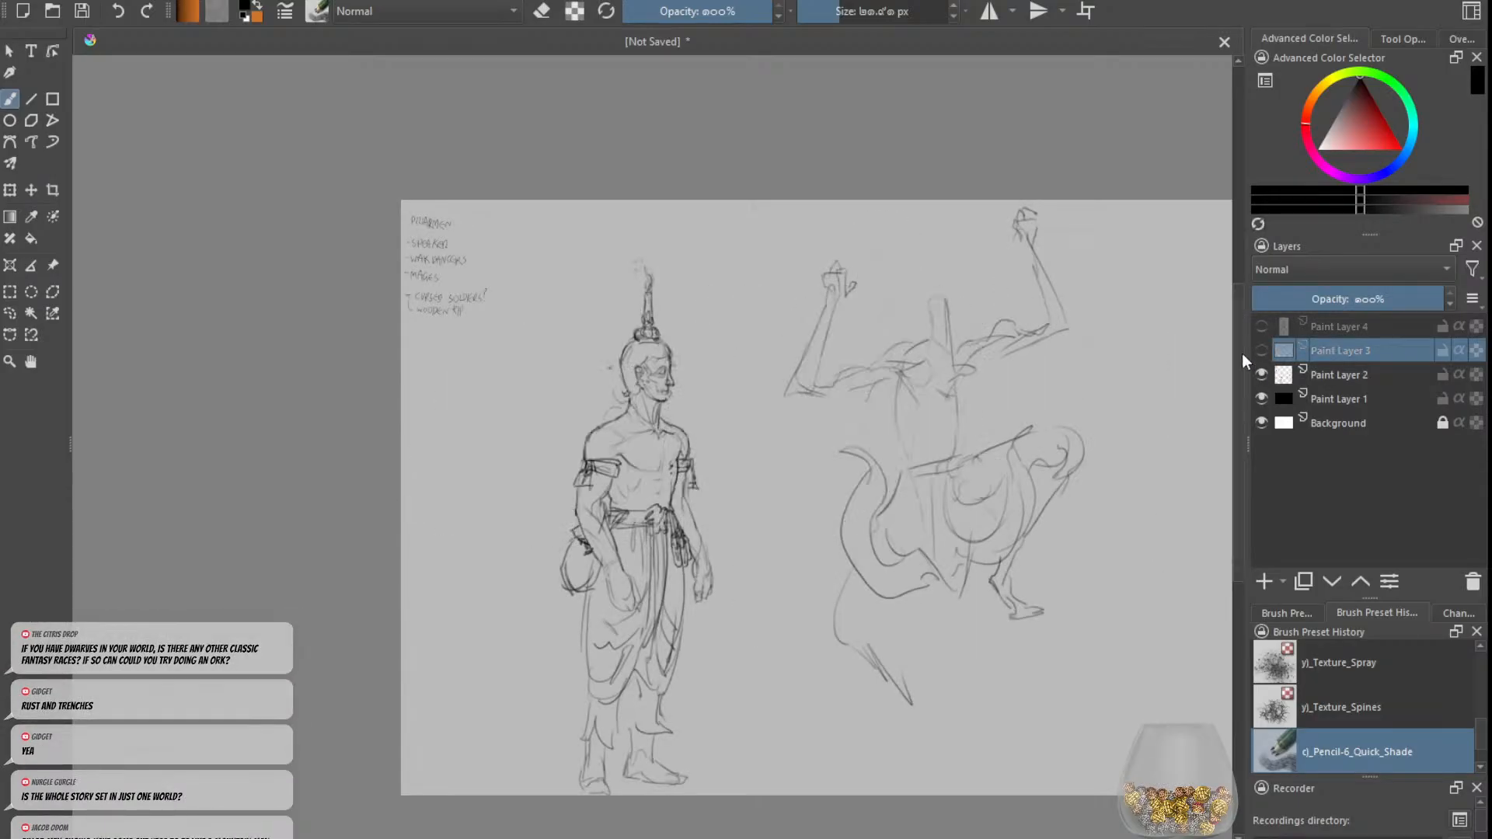
scroll(533, 263, "up", 5)
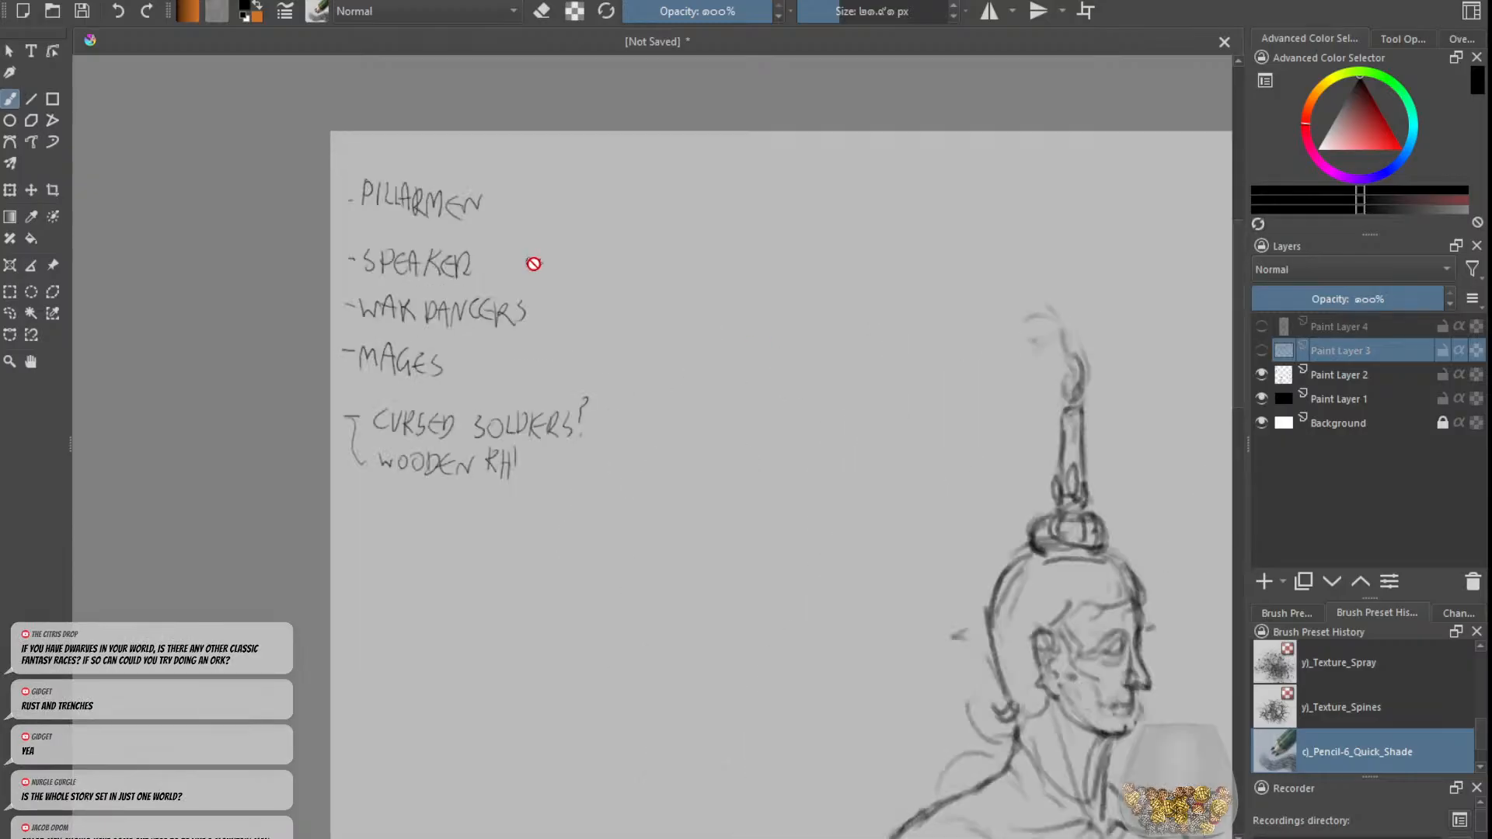
scroll(533, 263, "down", 2)
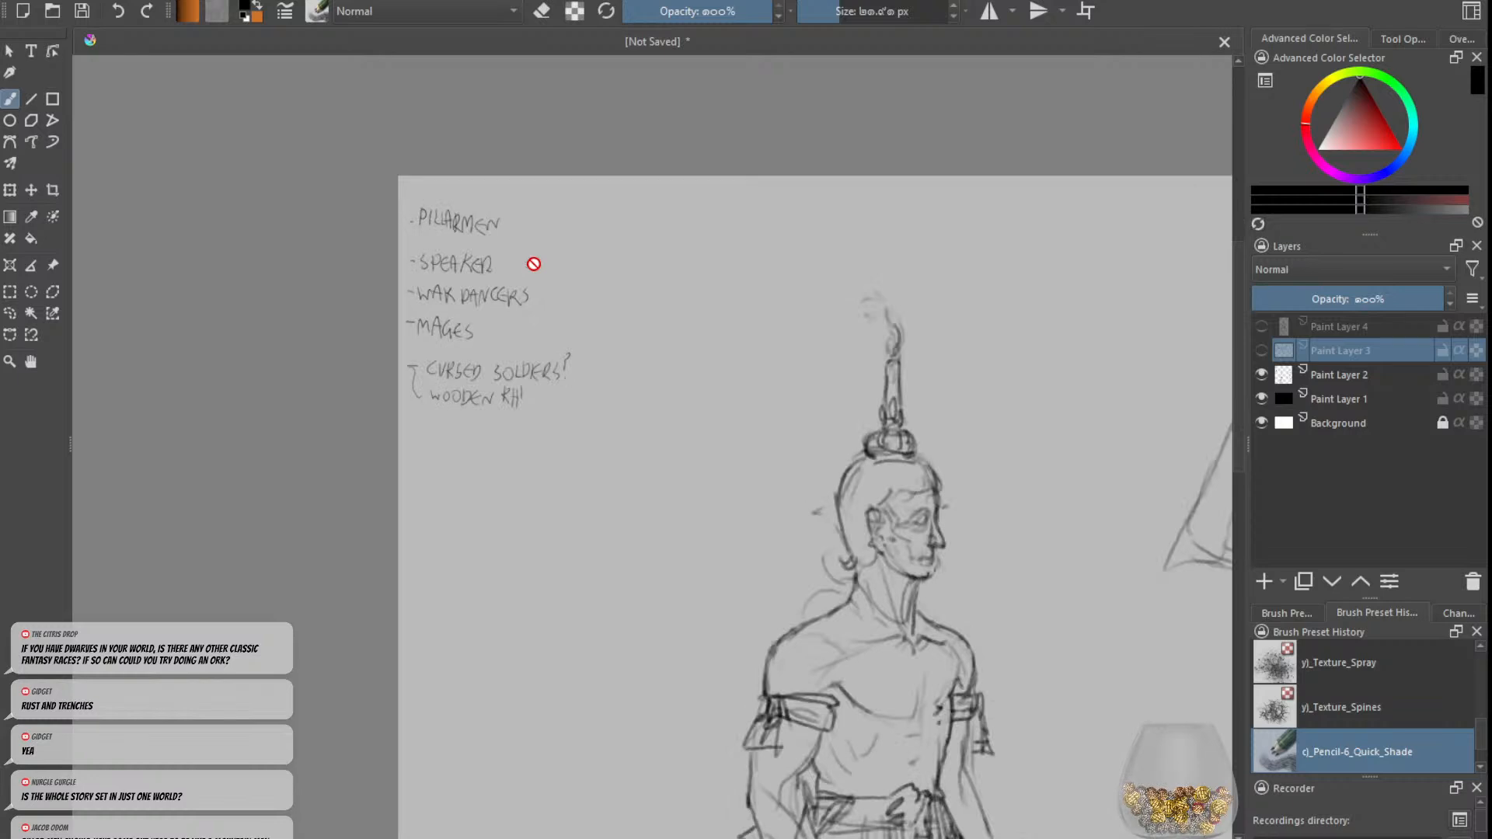
scroll(600, 279, "down", 1)
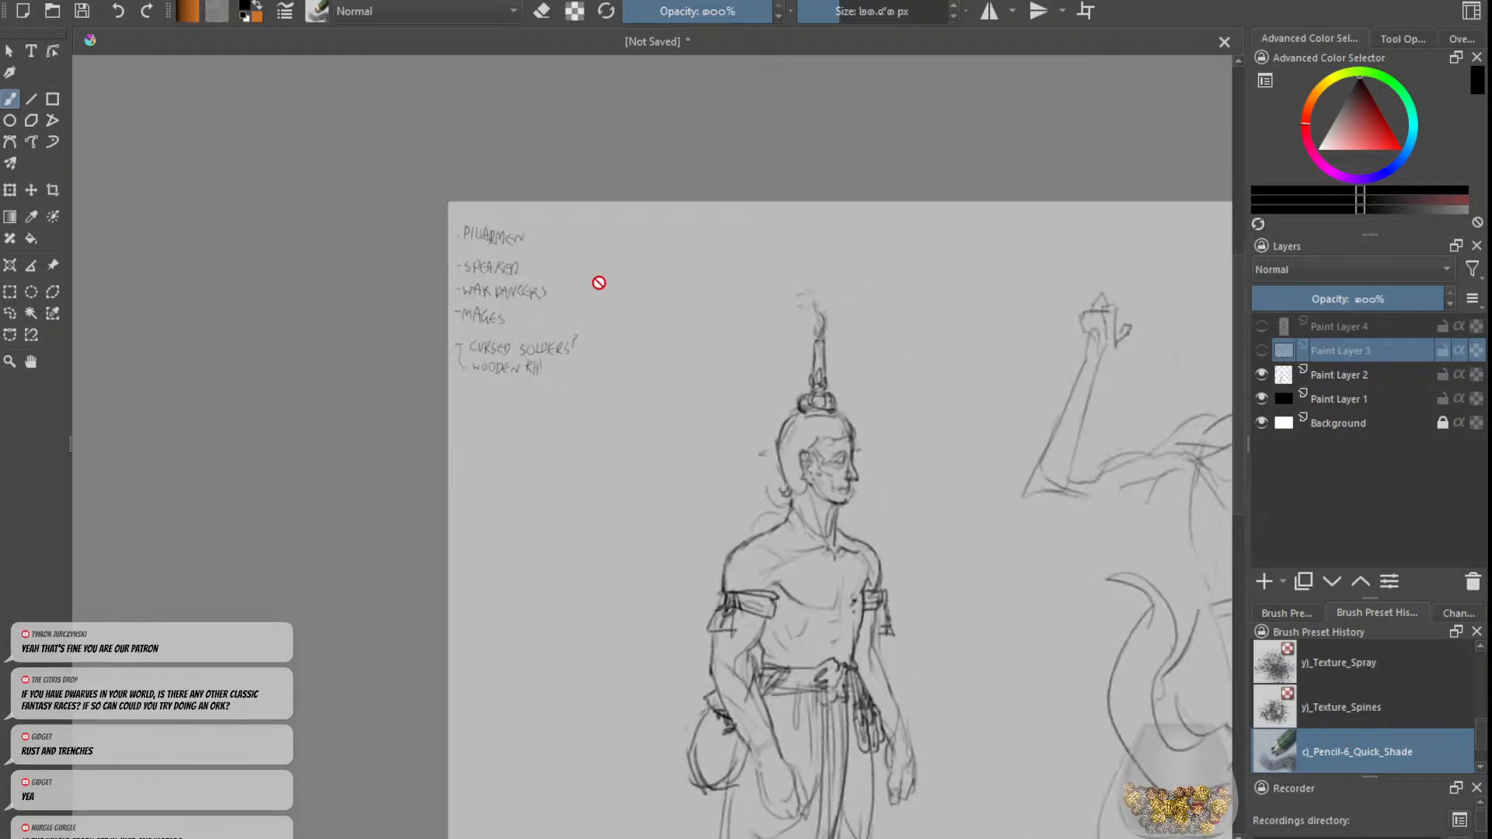
scroll(505, 255, "up", 1)
Step: Hide Paint Layer 2 and bring back the creature sketches on Paint Layer 3, with the standing figure hidden
left_click(1261, 375)
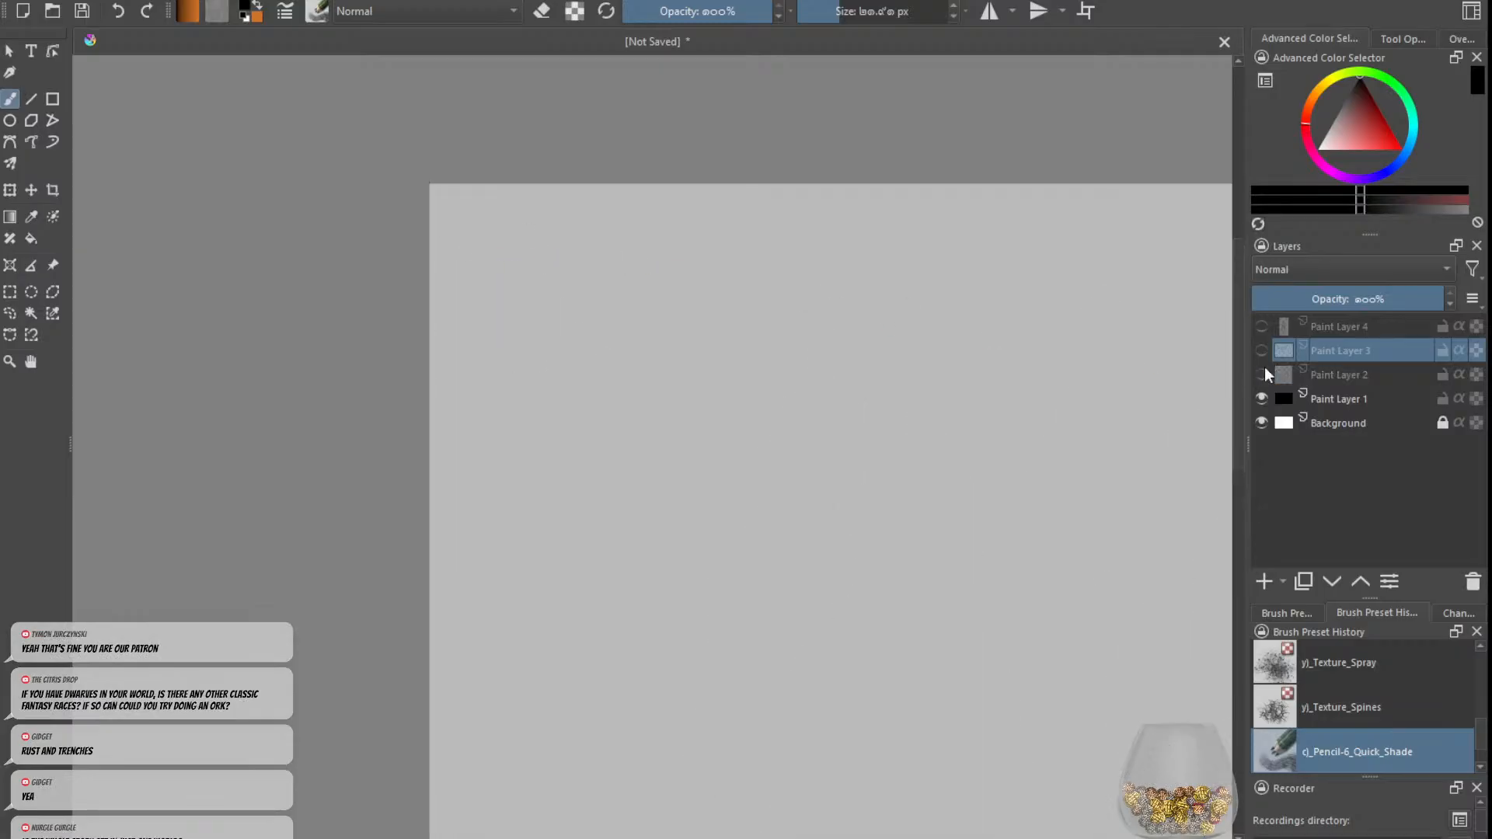
left_click(1261, 326)
left_click(1260, 334)
left_click(1261, 349)
scroll(874, 371, "down", 4)
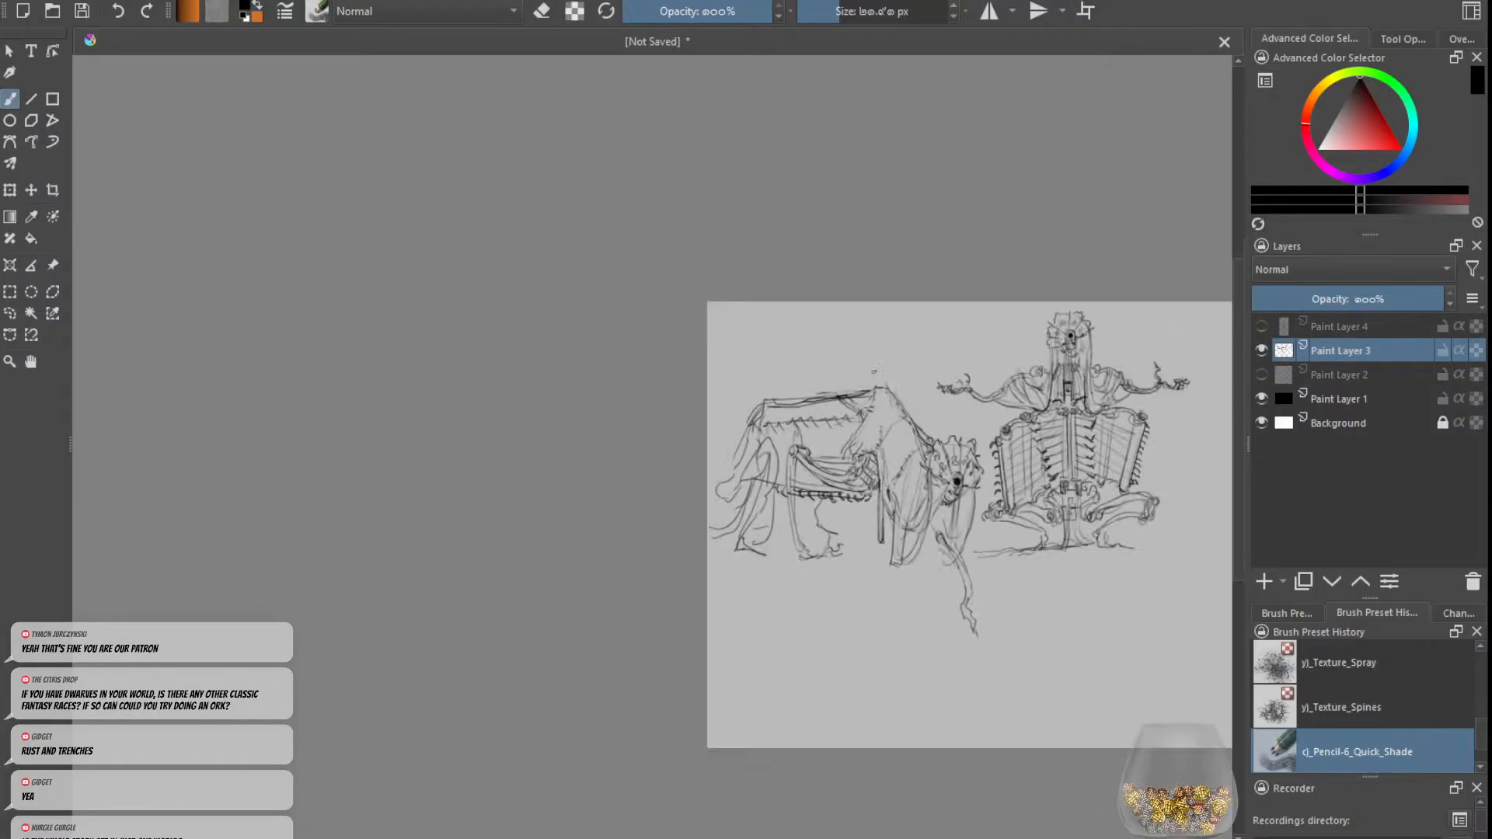
scroll(1154, 390, "up", 3)
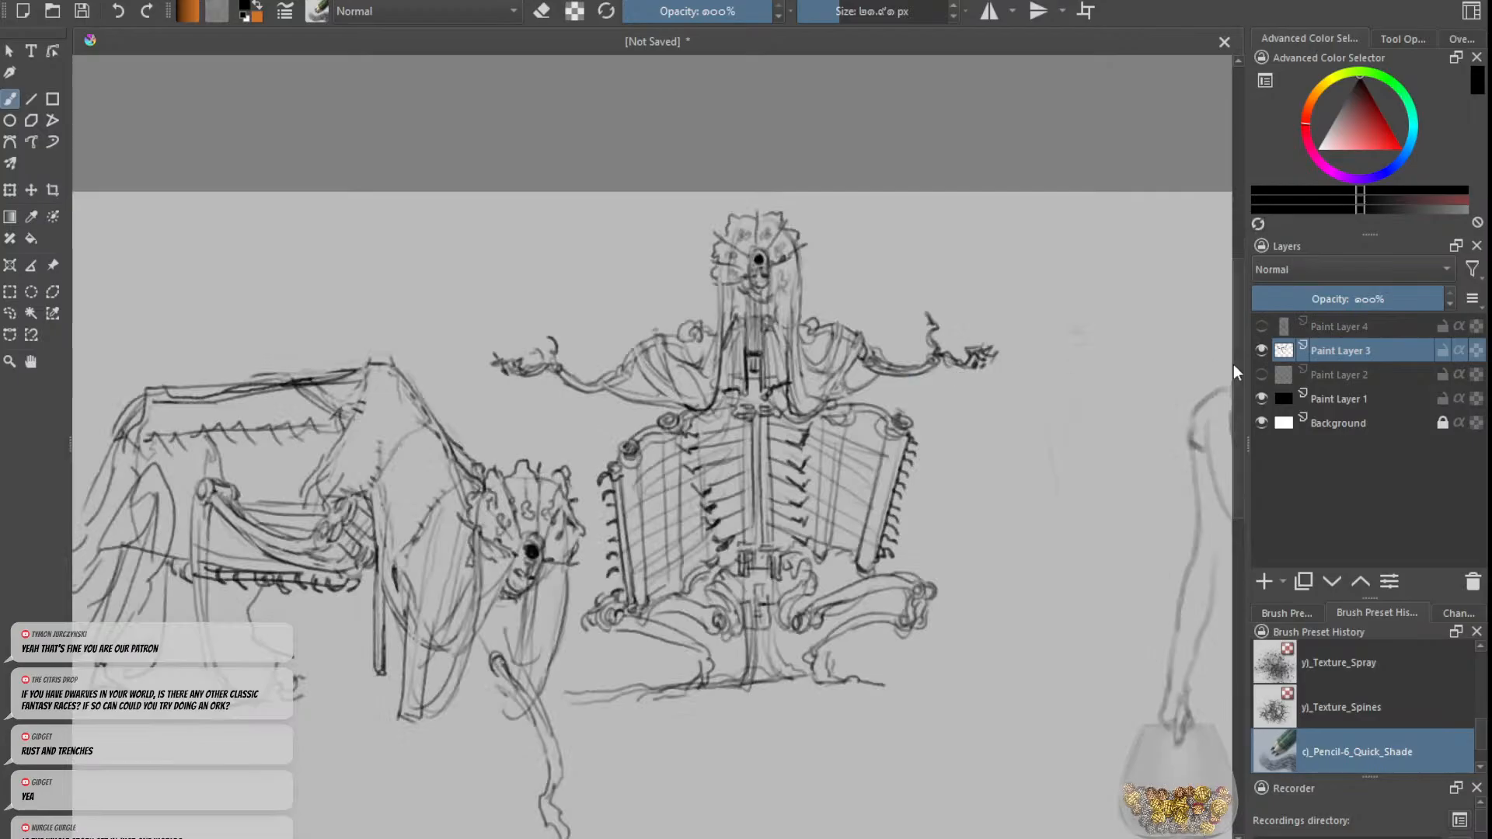
left_click(1259, 350)
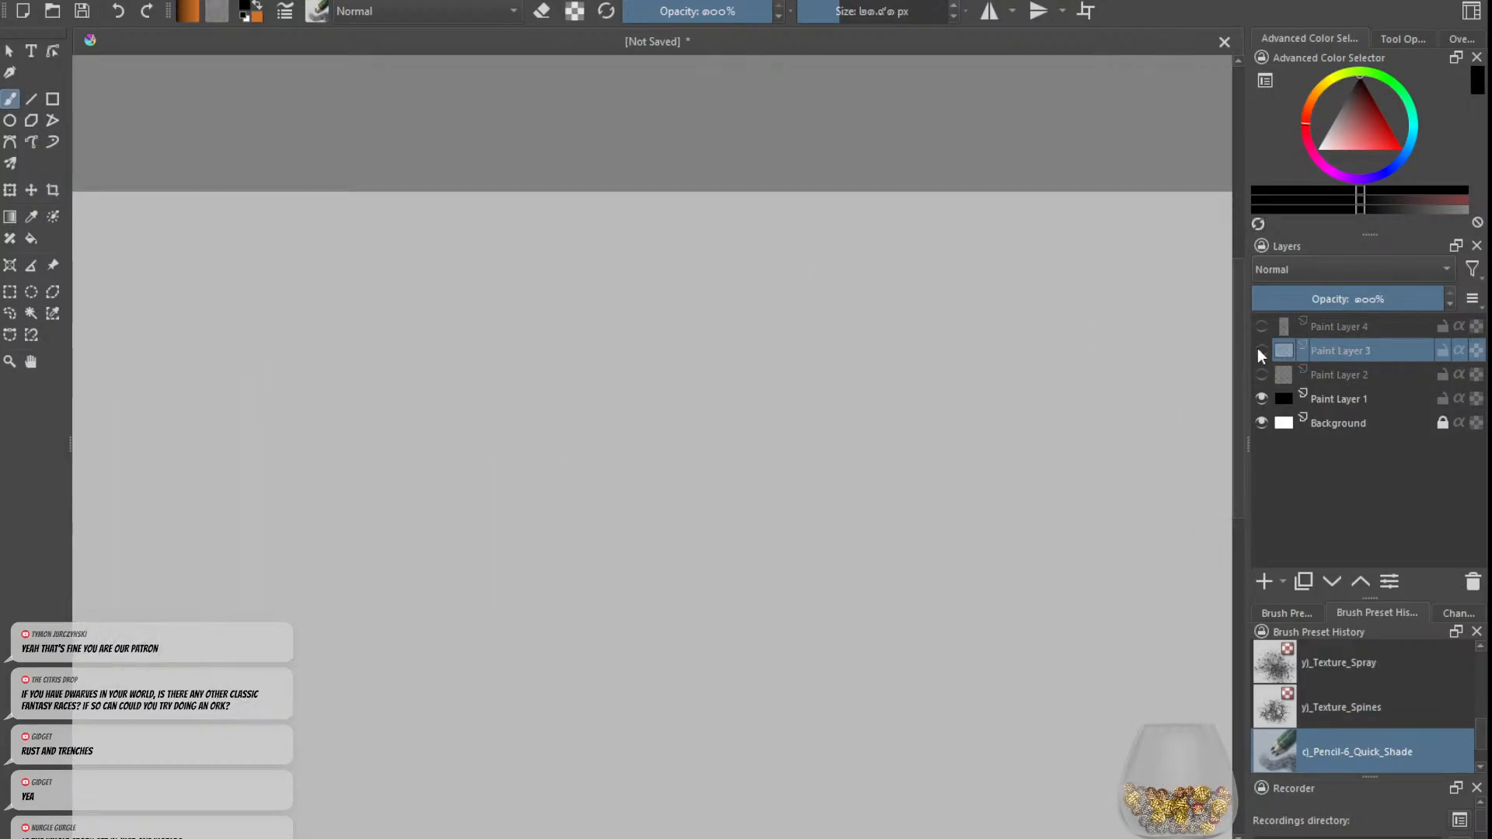
scroll(987, 359, "down", 3)
scroll(995, 359, "up", 3)
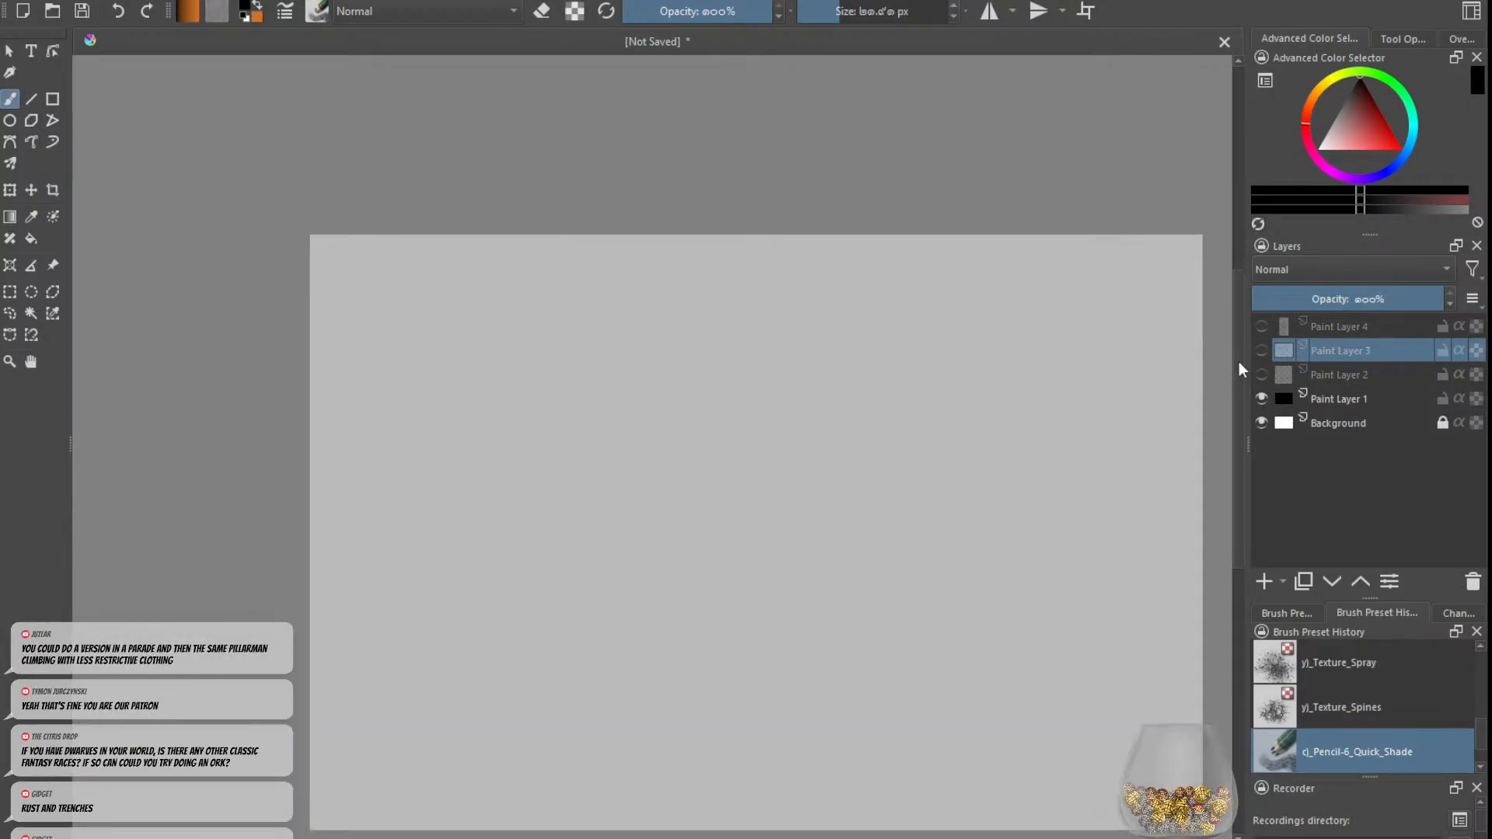
left_click(1260, 350)
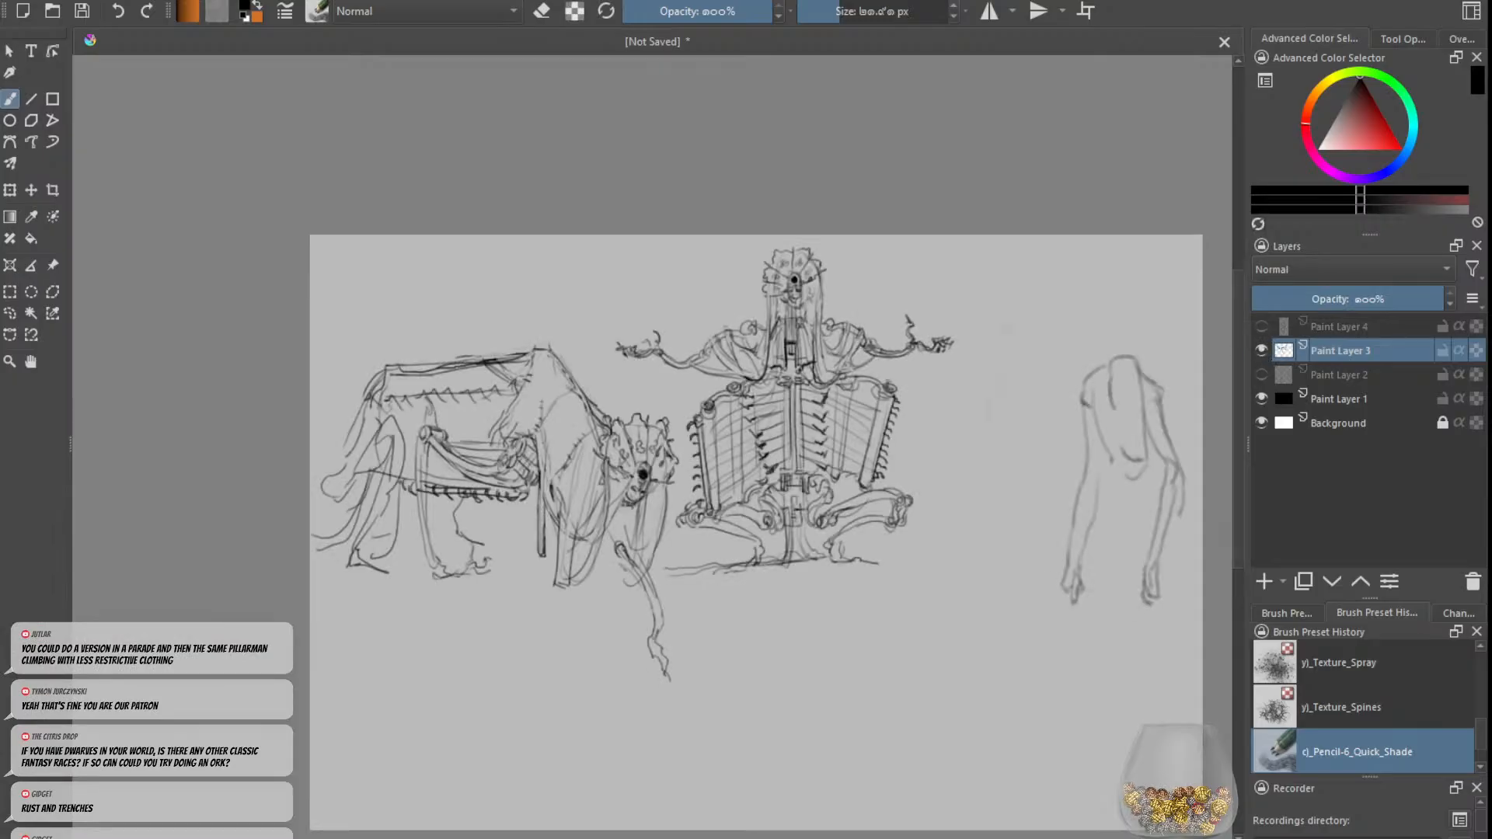
Step: Examine the four-legged creature and the seated ribbed figure on Paint Layer 3, both as a whole and up close
scroll(901, 356, "down", 1)
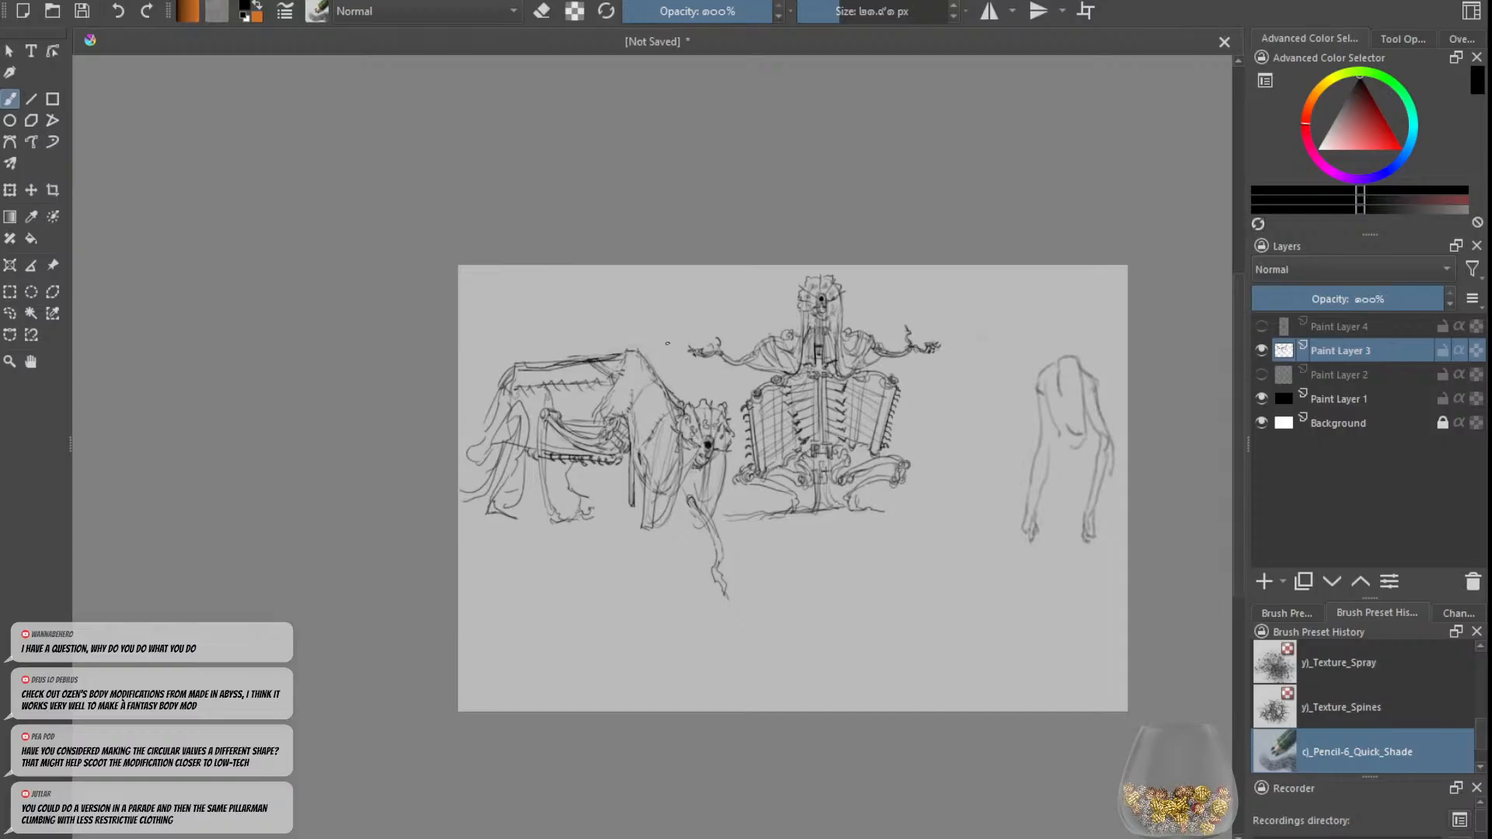
scroll(900, 487, "down", 2)
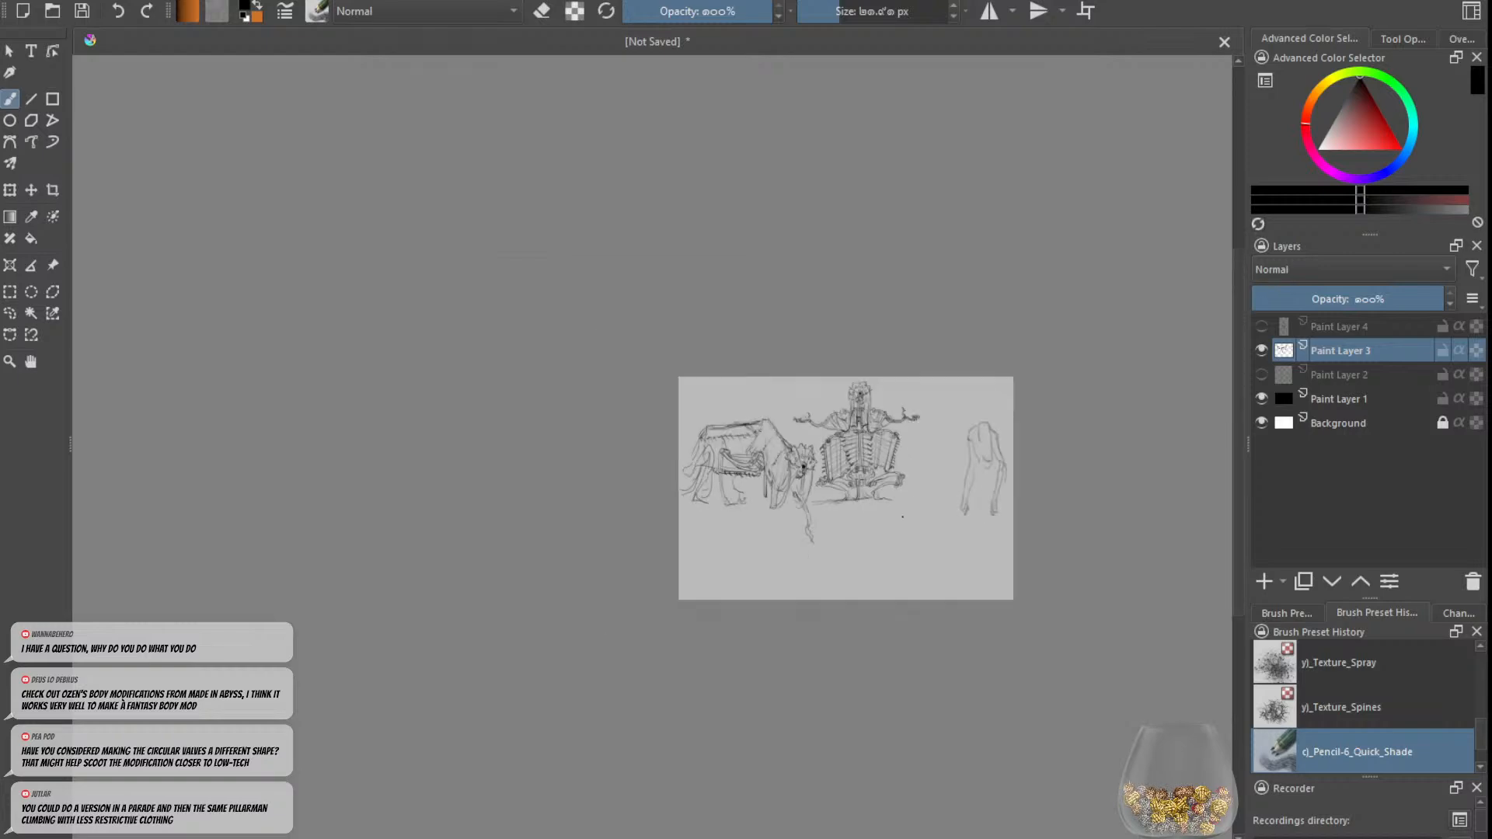
scroll(903, 516, "up", 3)
scroll(876, 536, "up", 2)
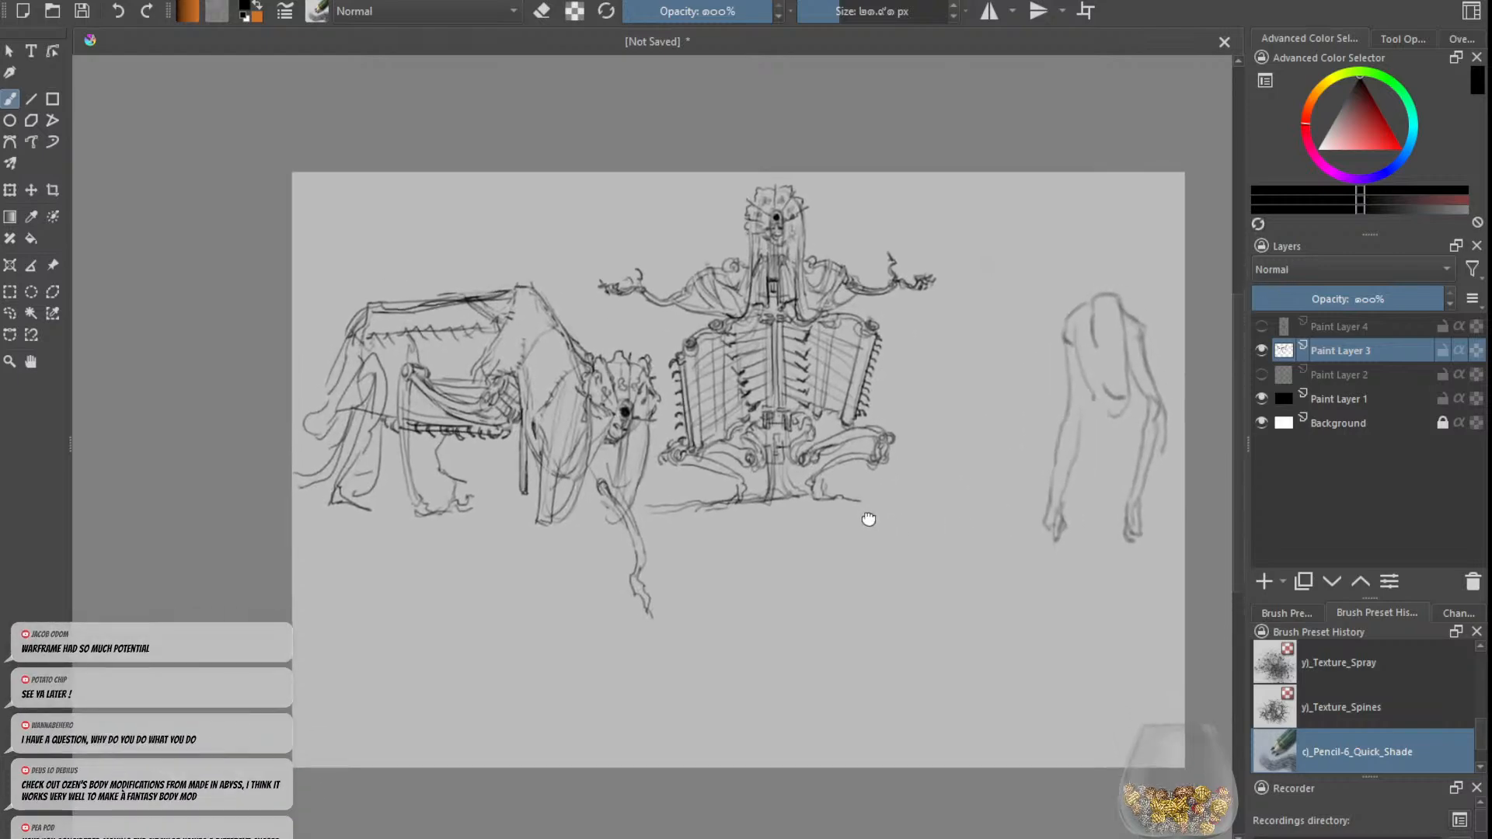
scroll(874, 477, "up", 2)
scroll(873, 477, "down", 5)
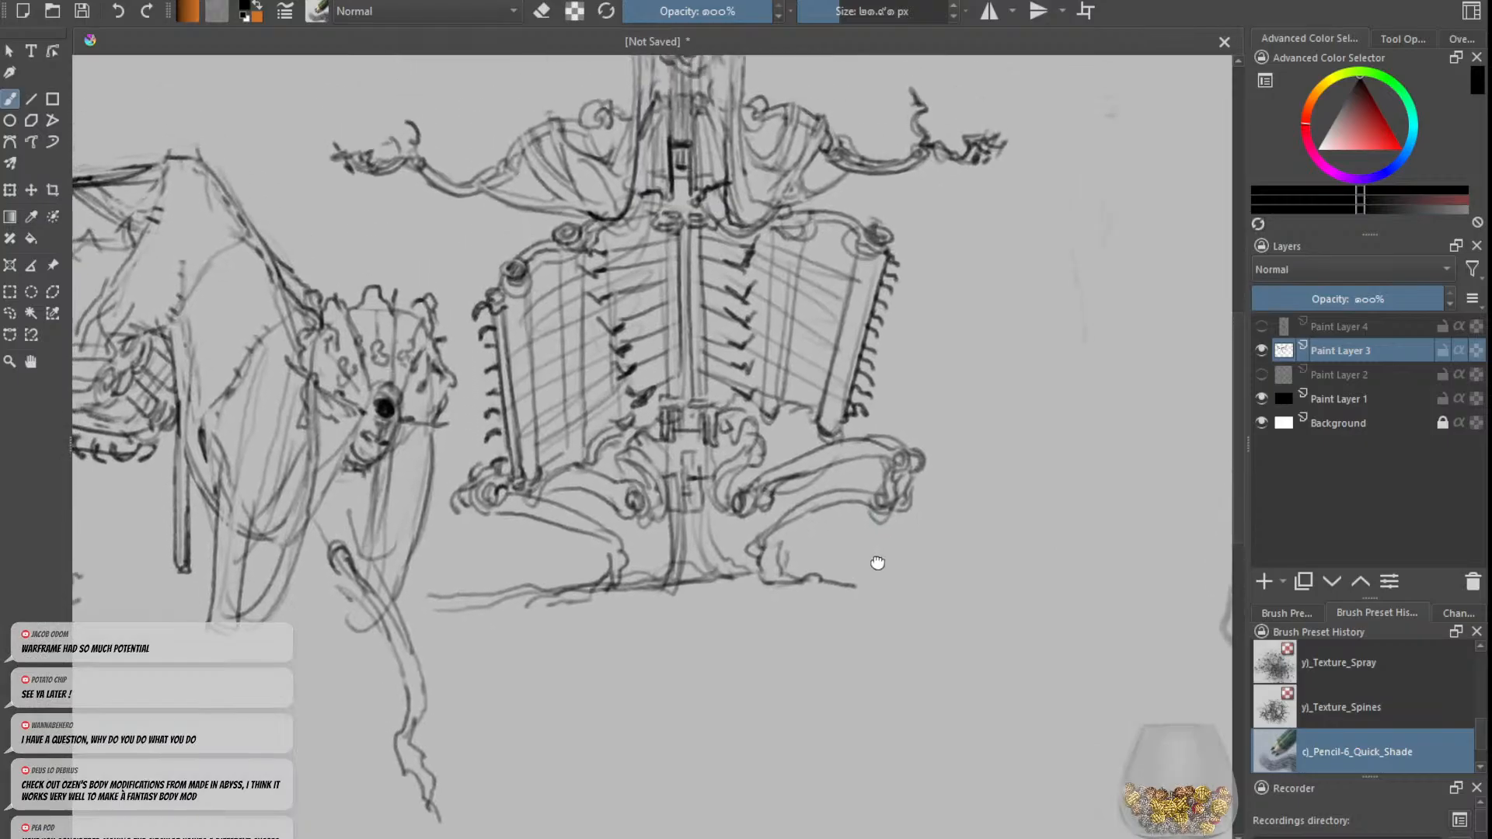
scroll(837, 441, "down", 1)
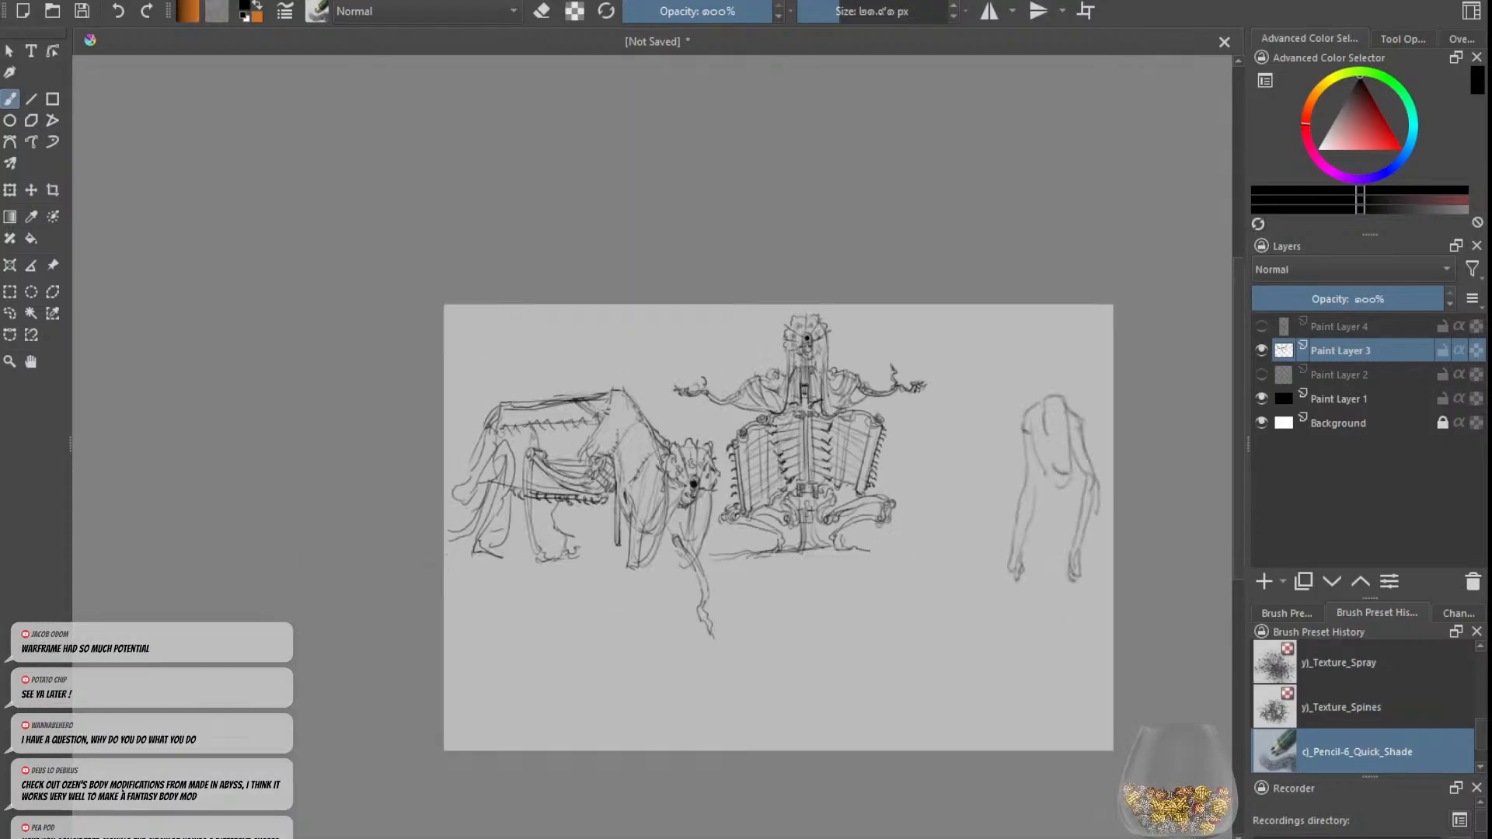
scroll(837, 441, "up", 3)
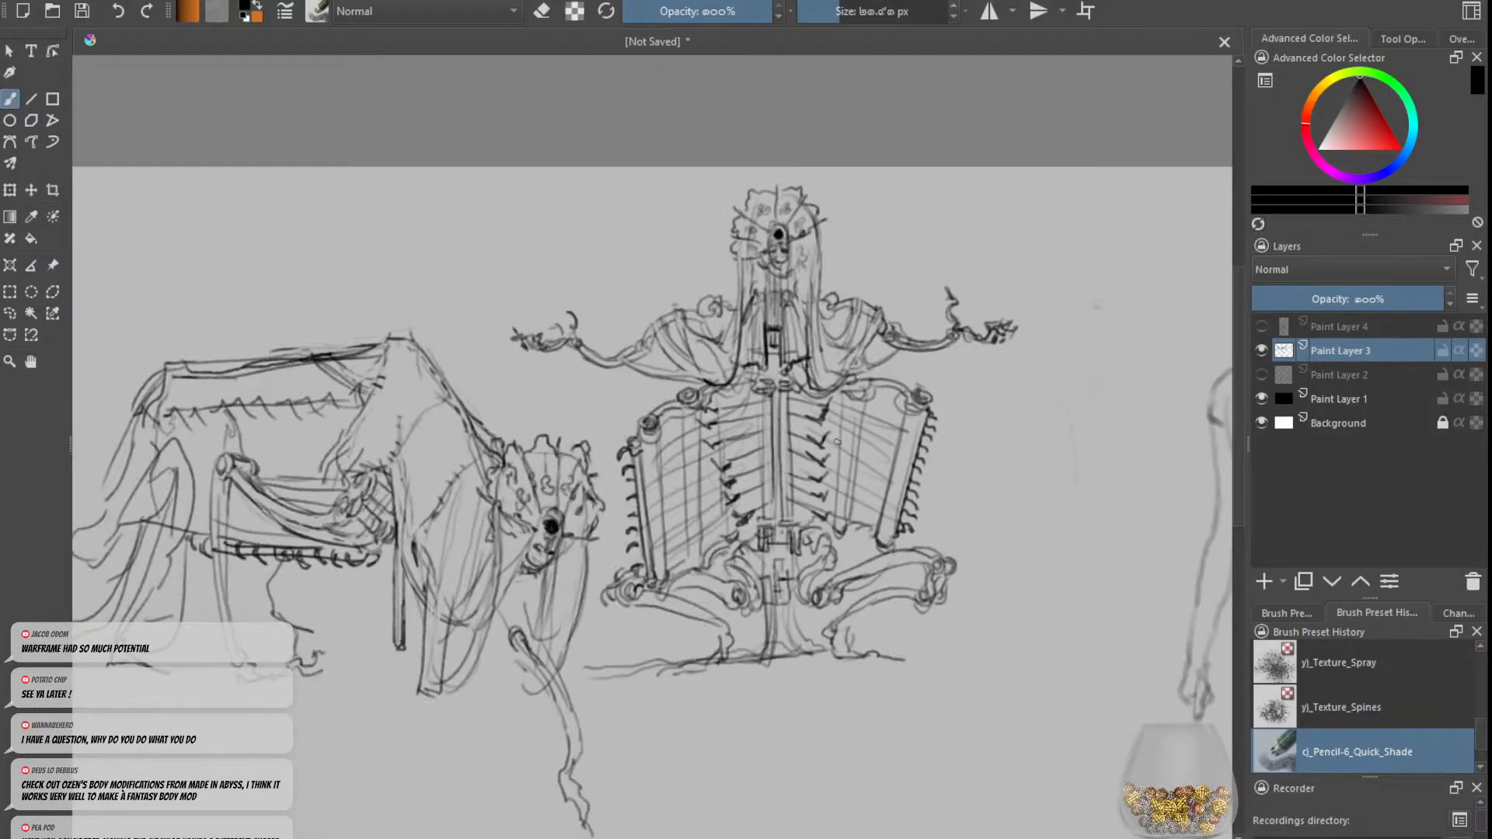
scroll(837, 441, "up", 1)
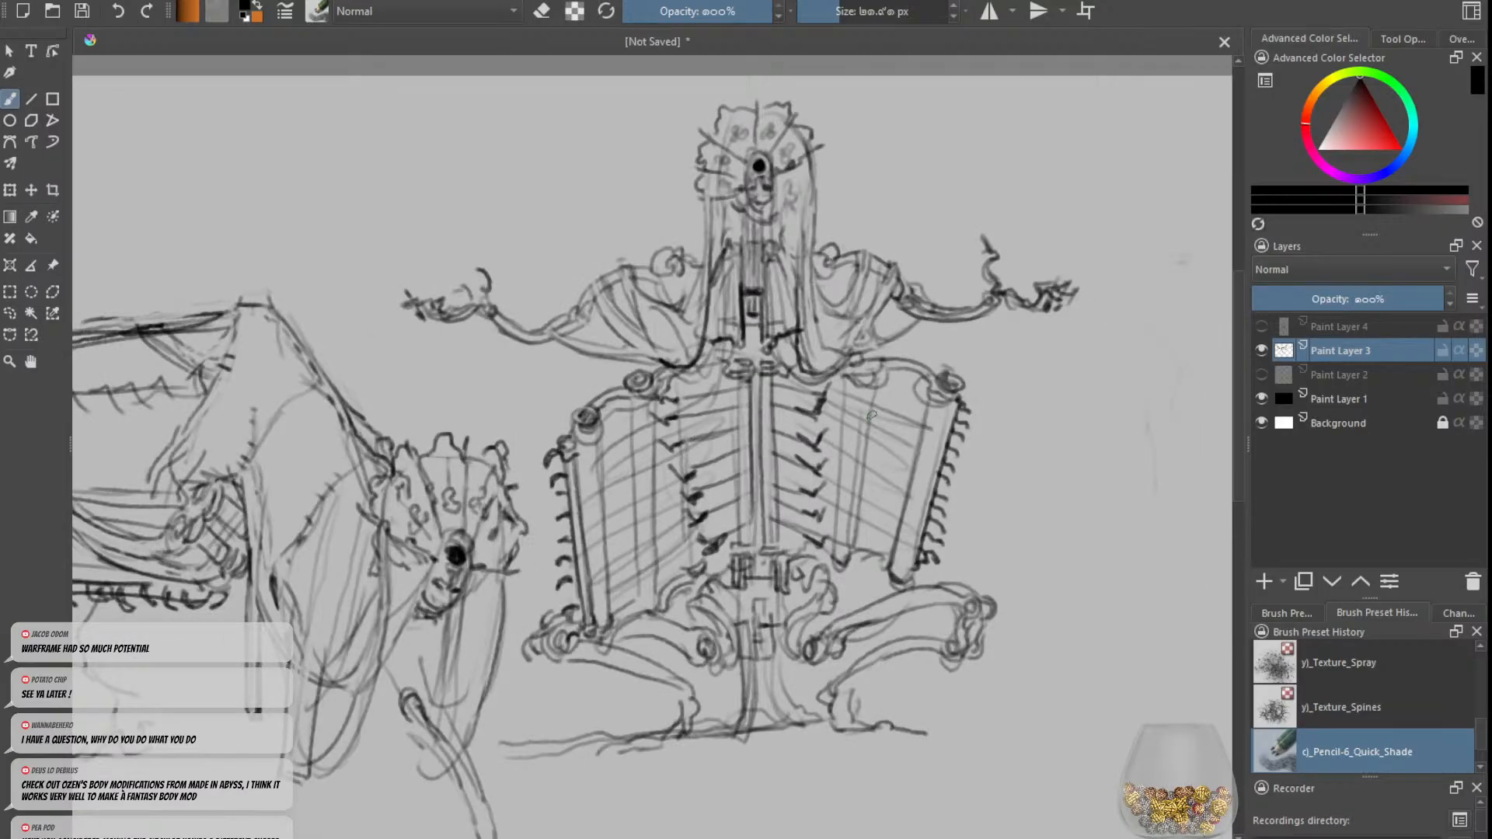